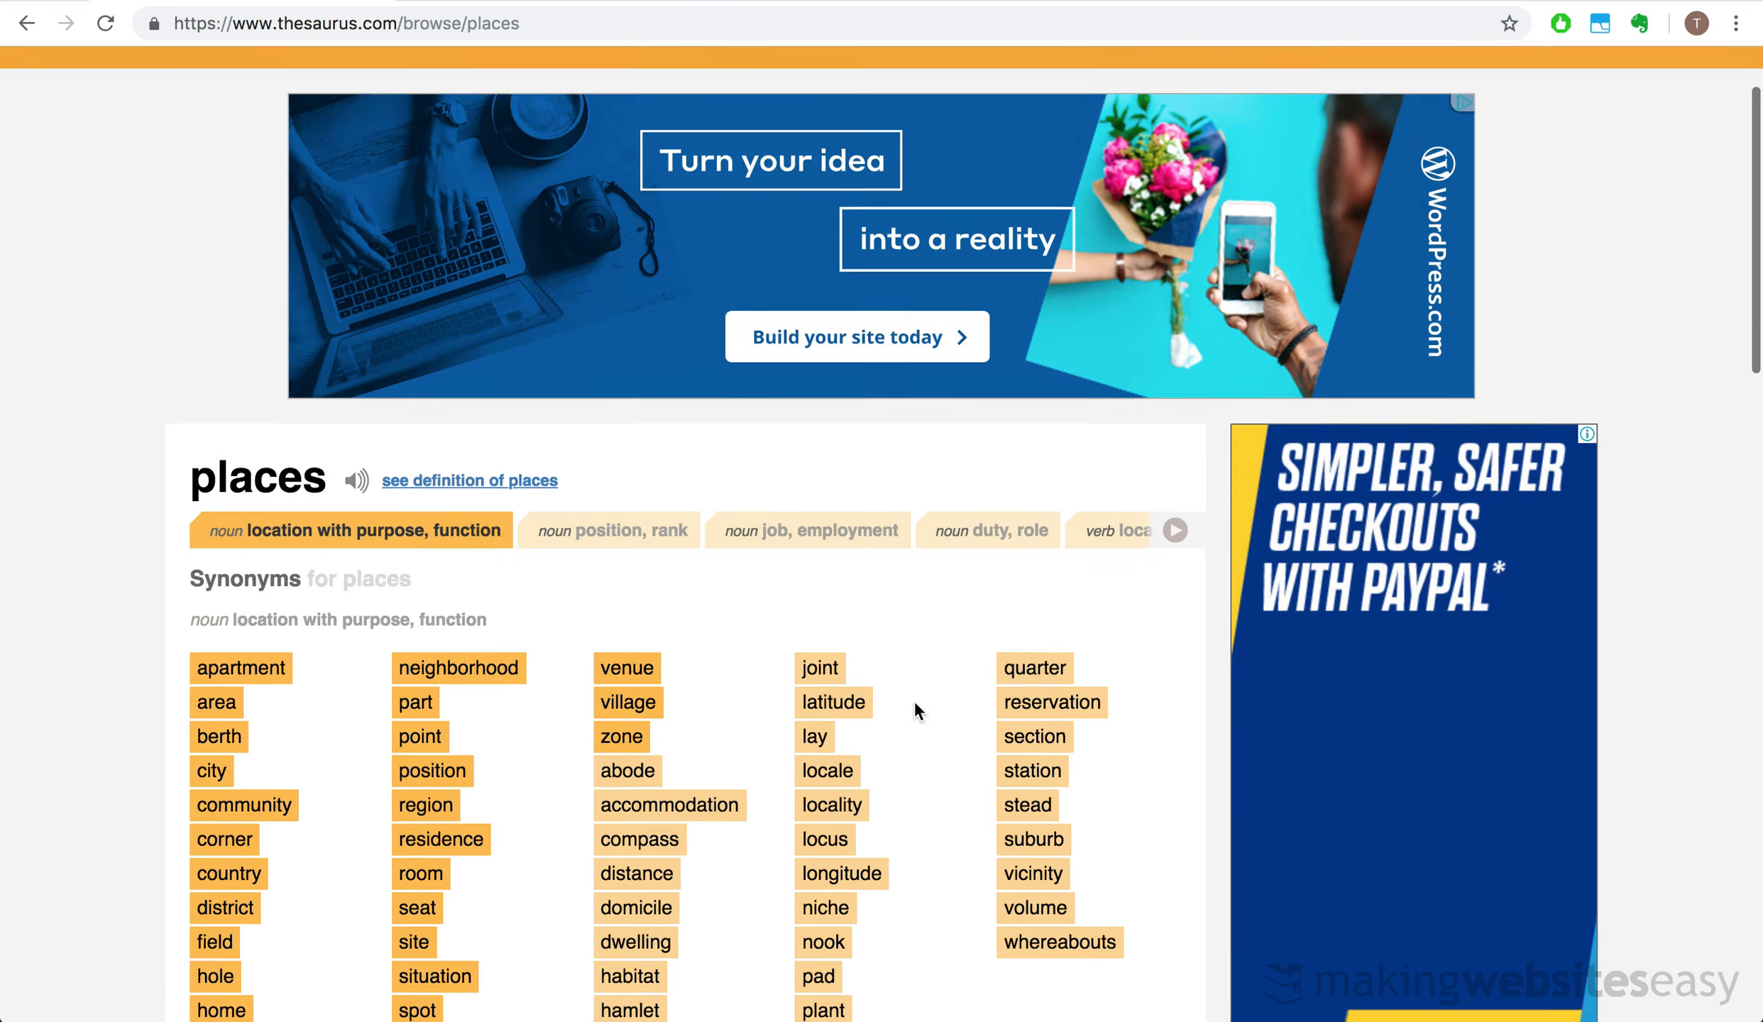
- Look up synonyms for "locations" in the thesaurus and examine the synonyms of "scene"
double_click(747, 140)
text(locations)
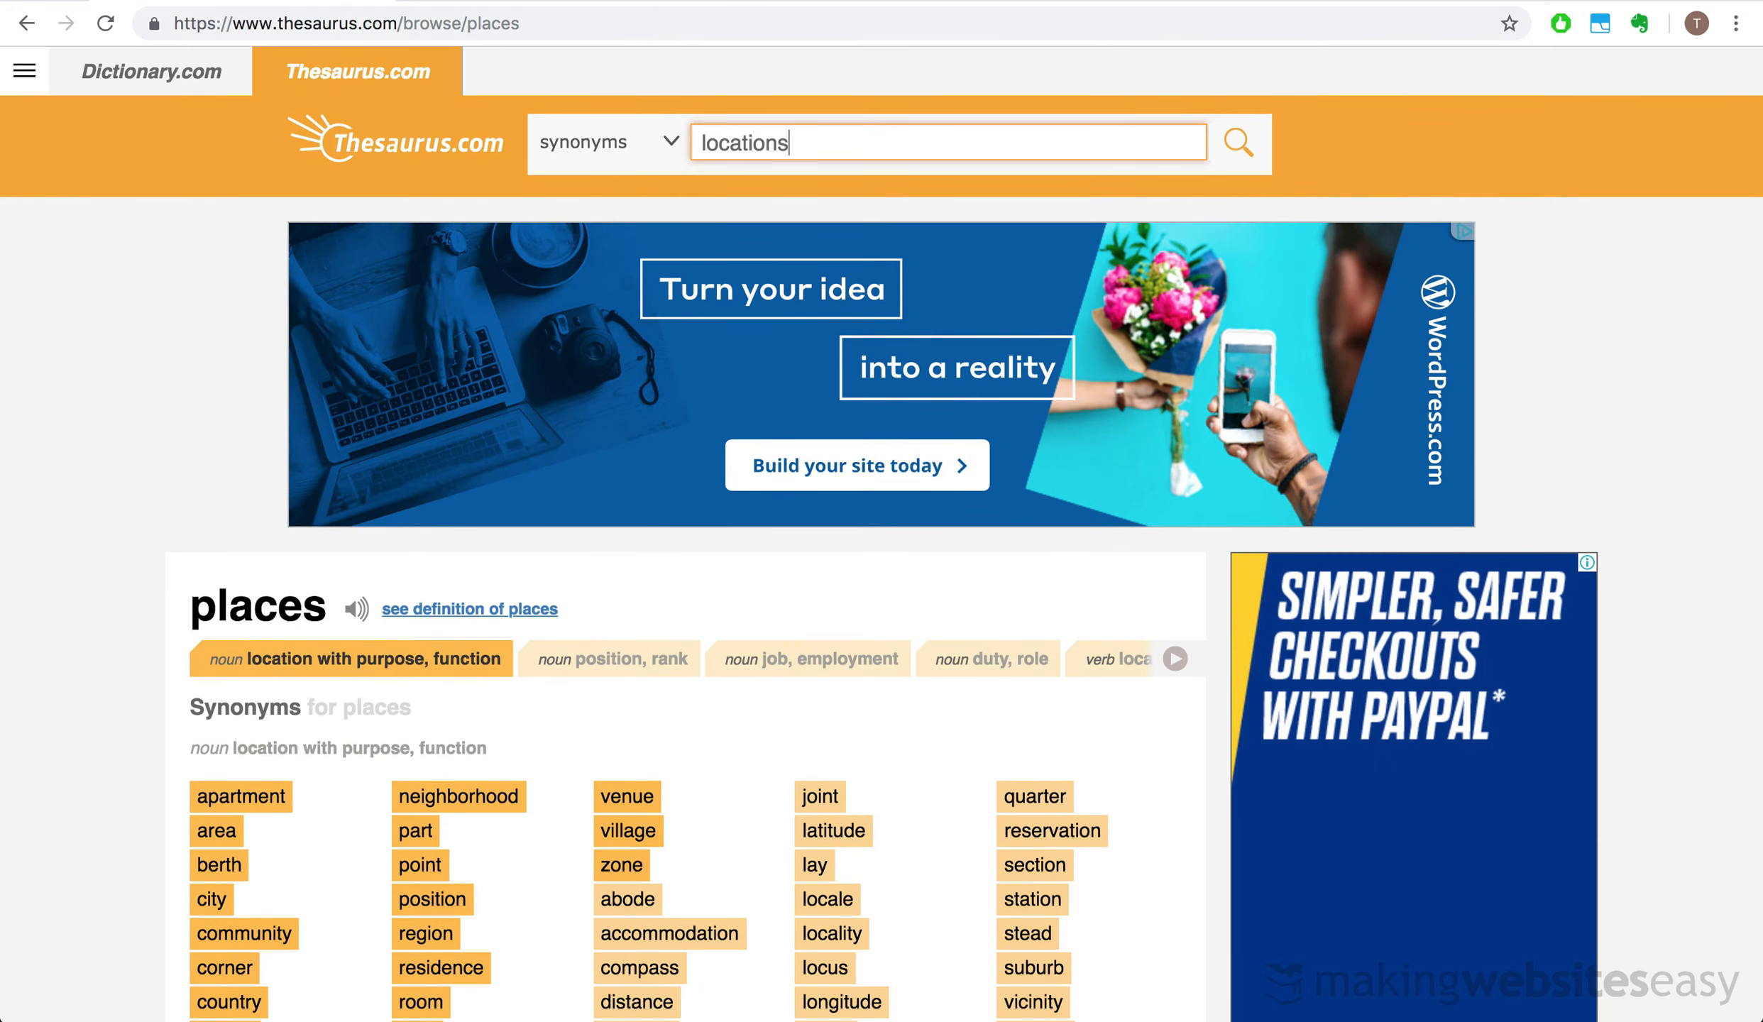
key(Return)
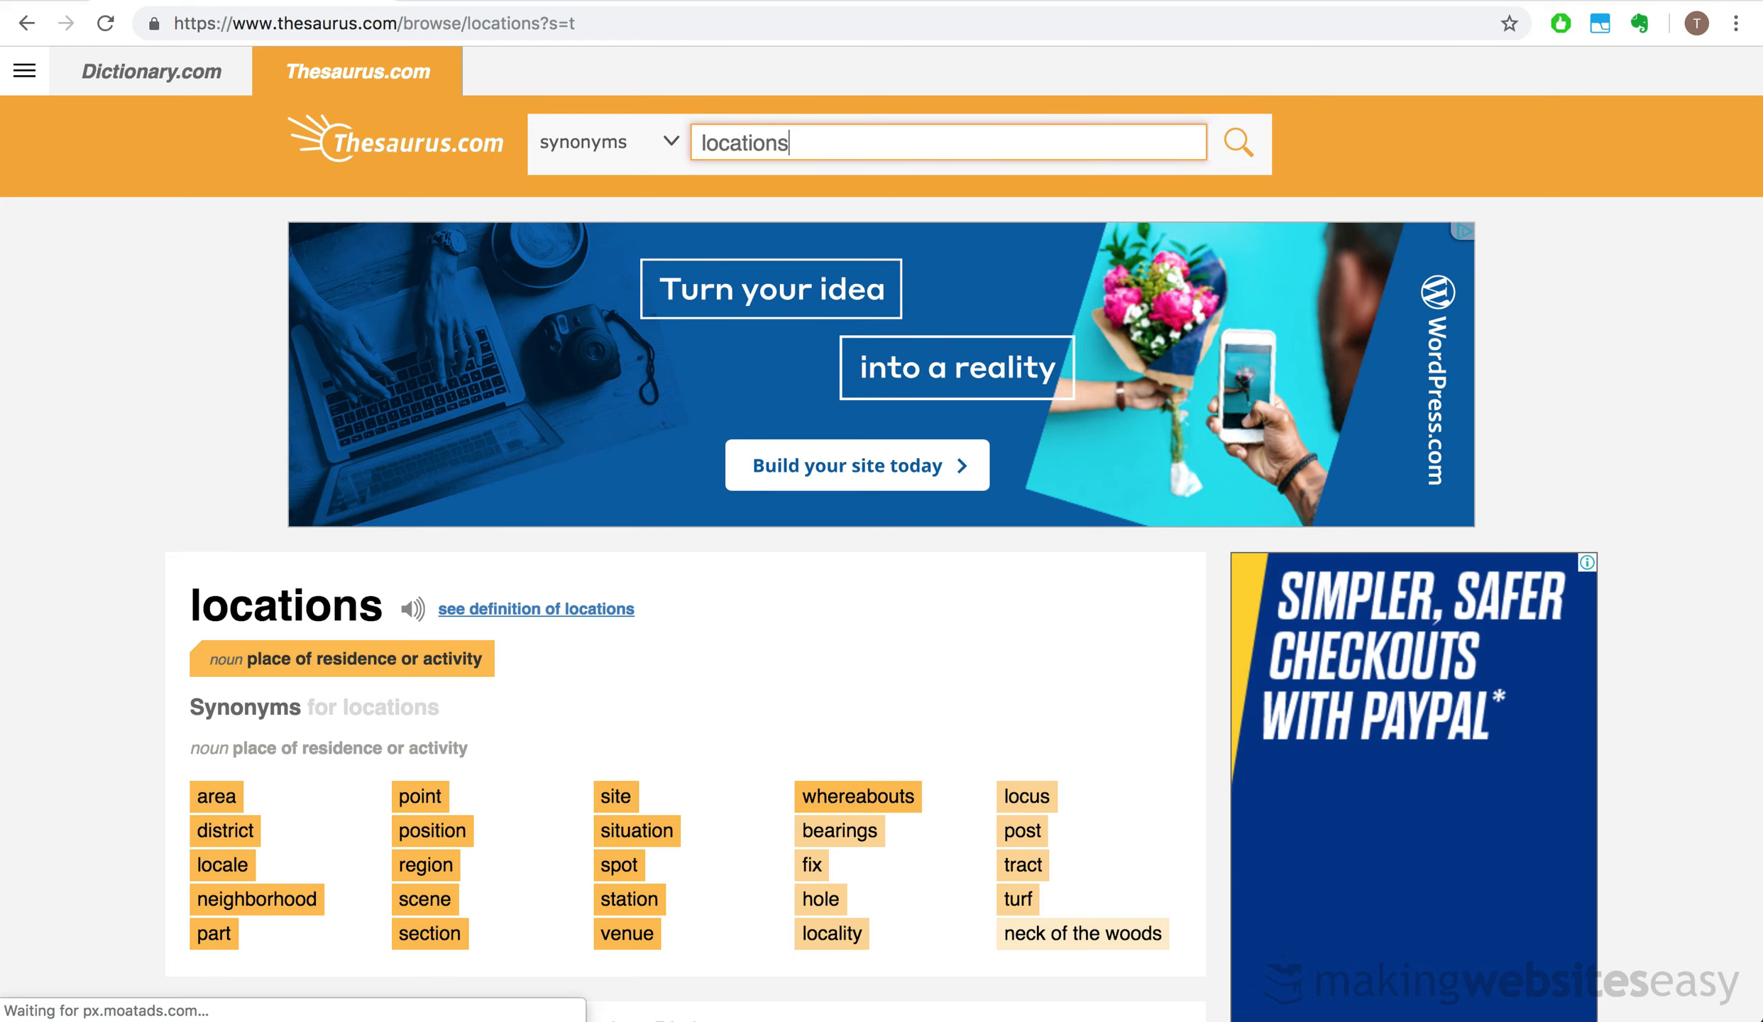
scroll(653, 474, down, 2)
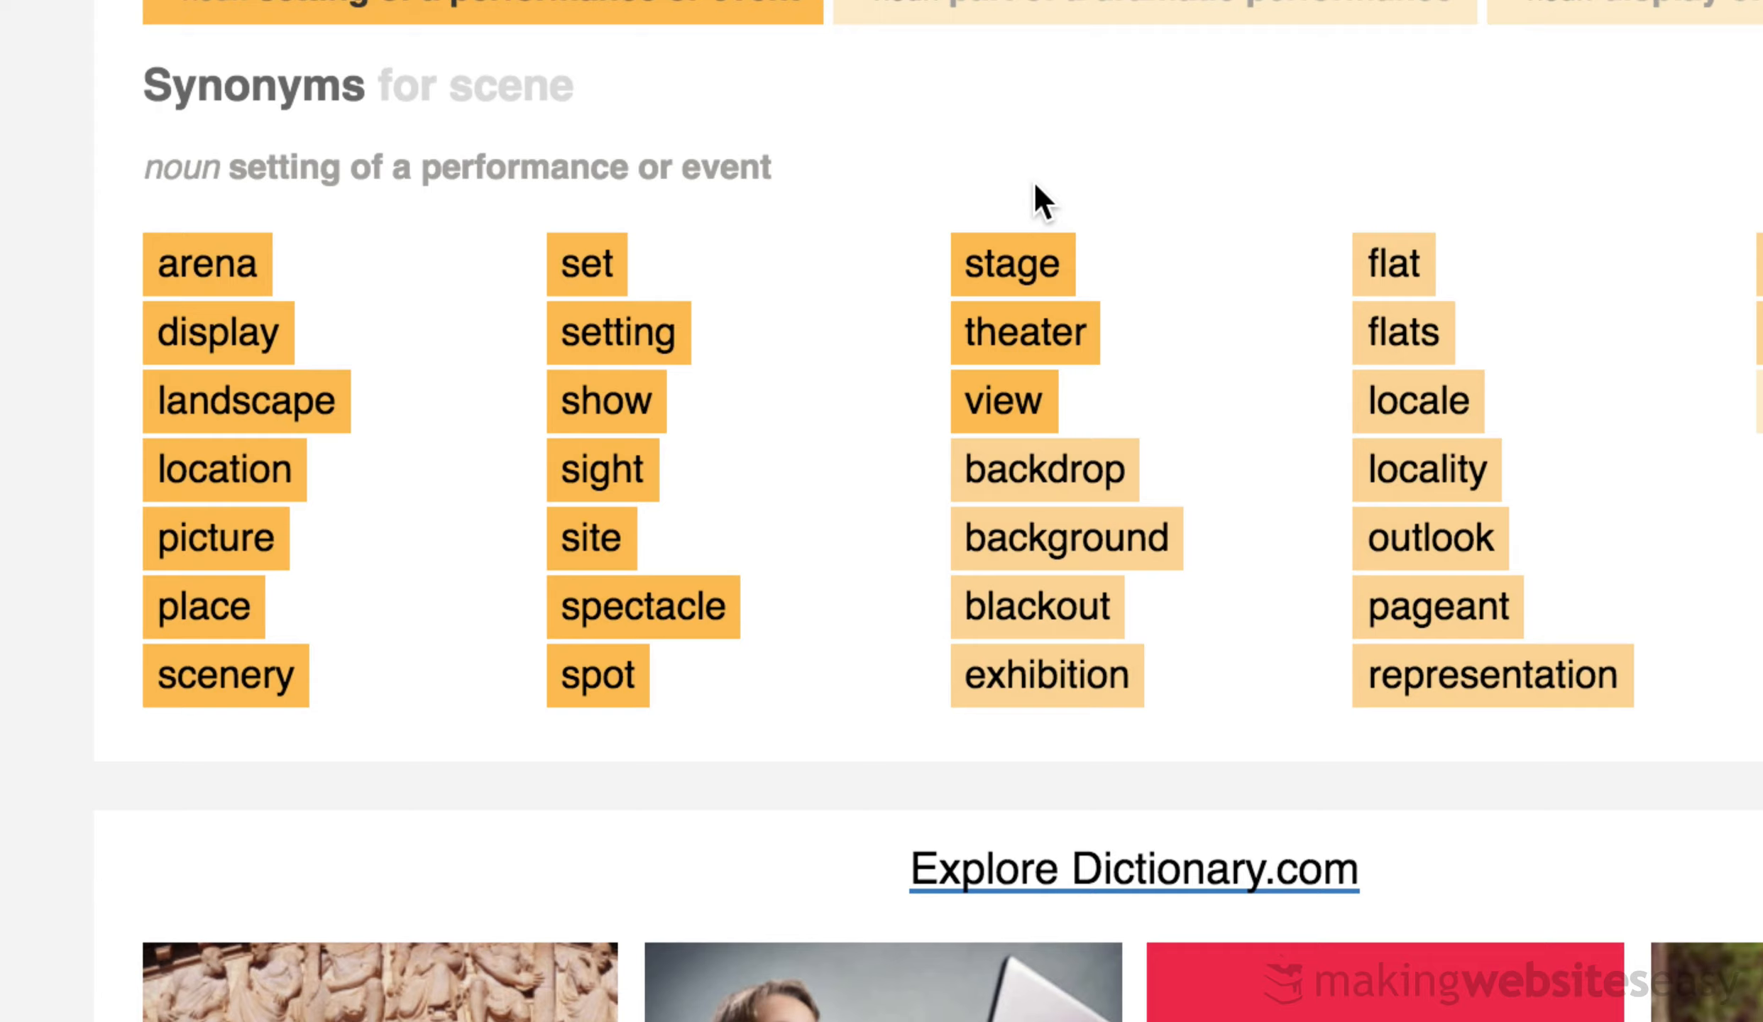
scroll(1033, 179, down, 3)
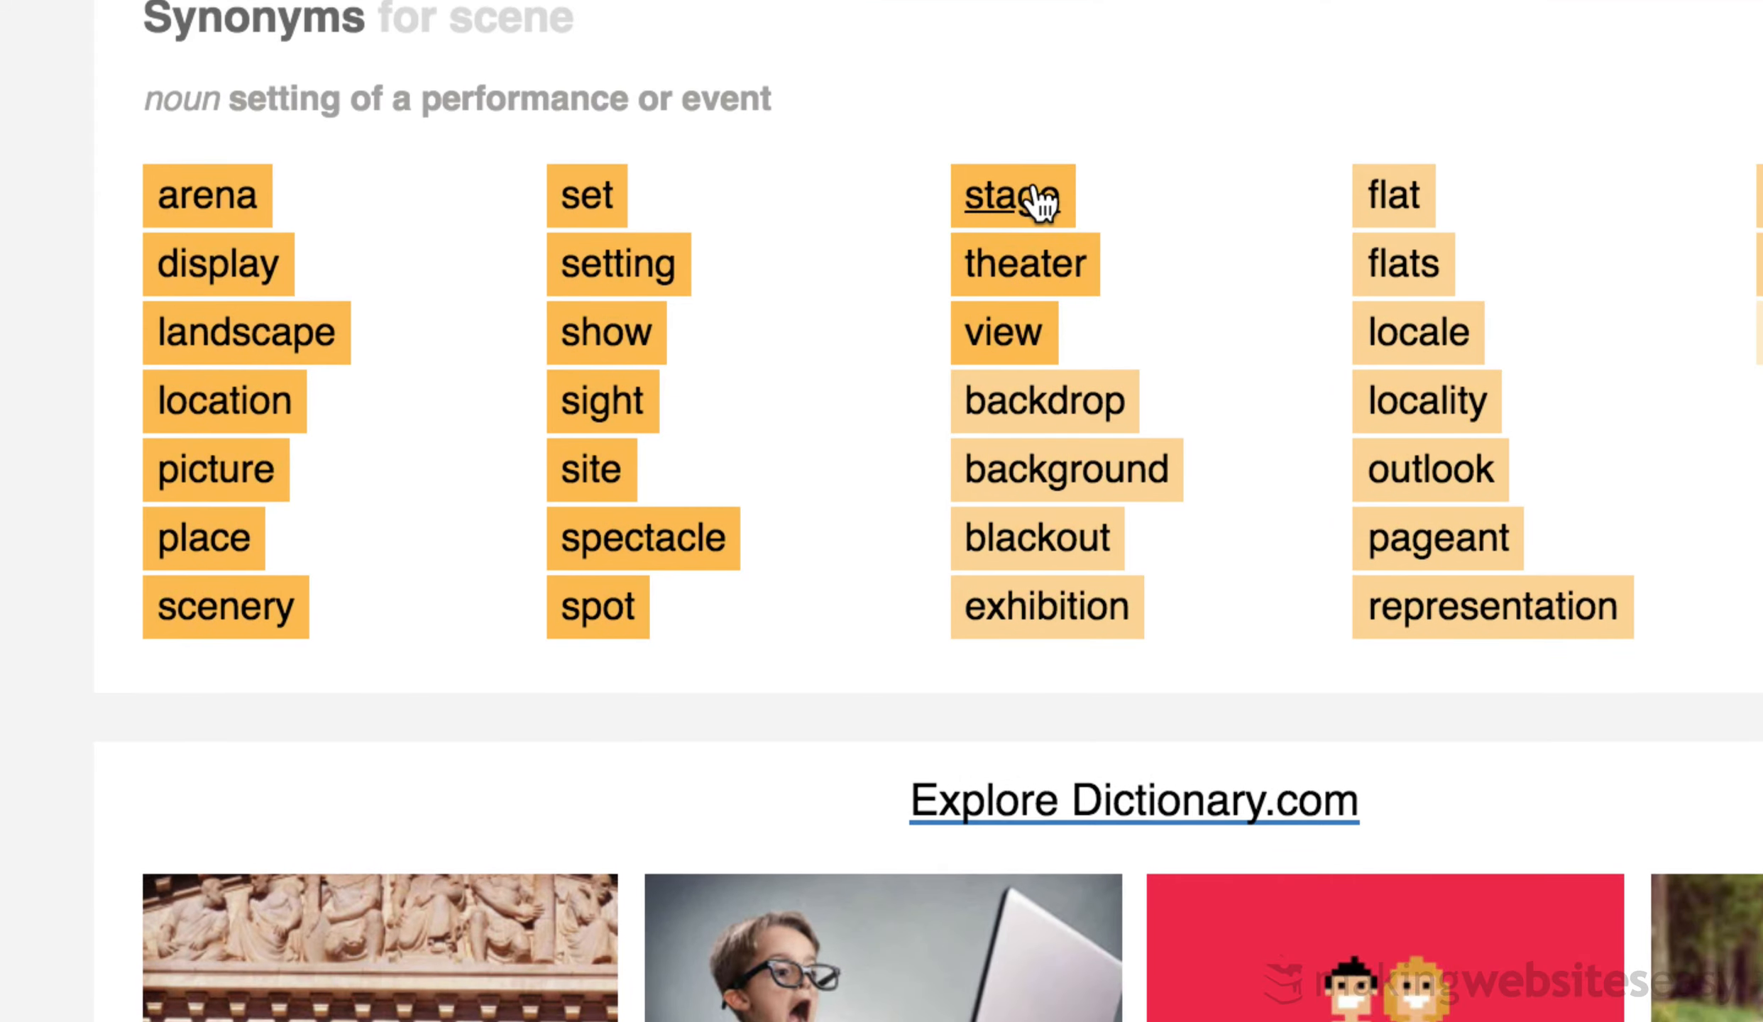
scroll(1034, 171, up, 5)
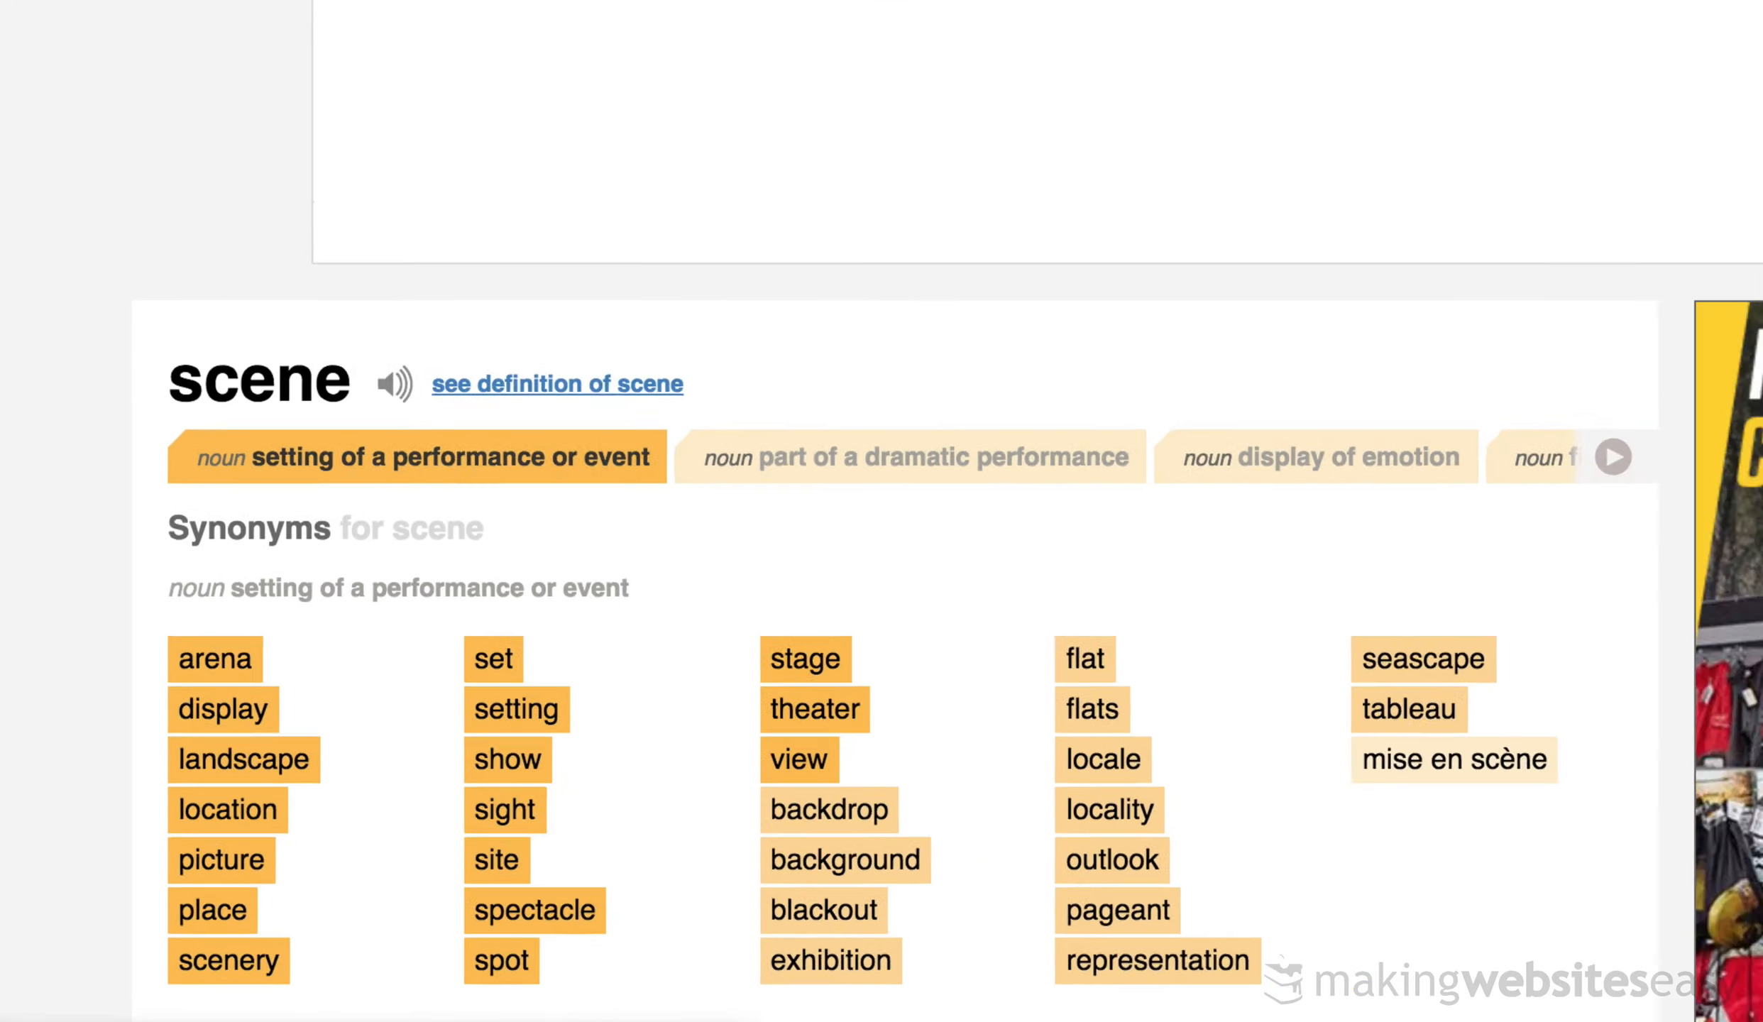
- On the makingwebsiteseasy.com guide, check the availability of scenesofgrandeur.com in Bluehost's domain name checker and continue to the account signup
click(848, 99)
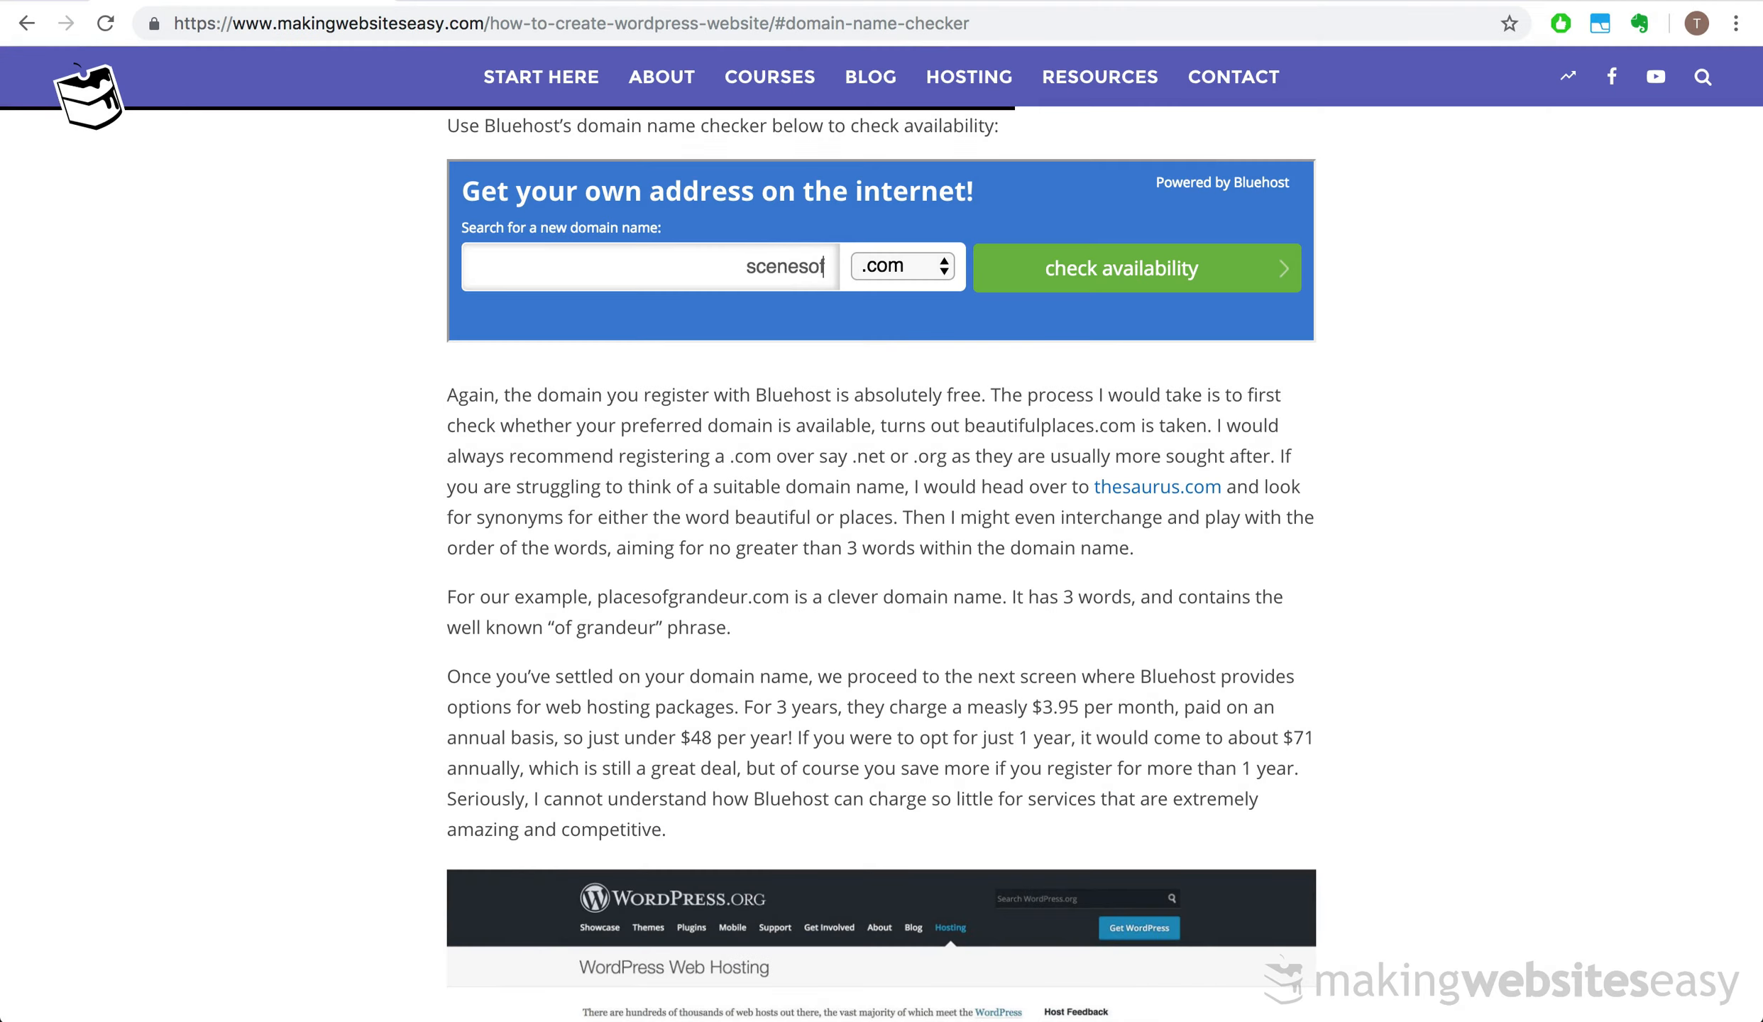
text(deur)
click(1021, 266)
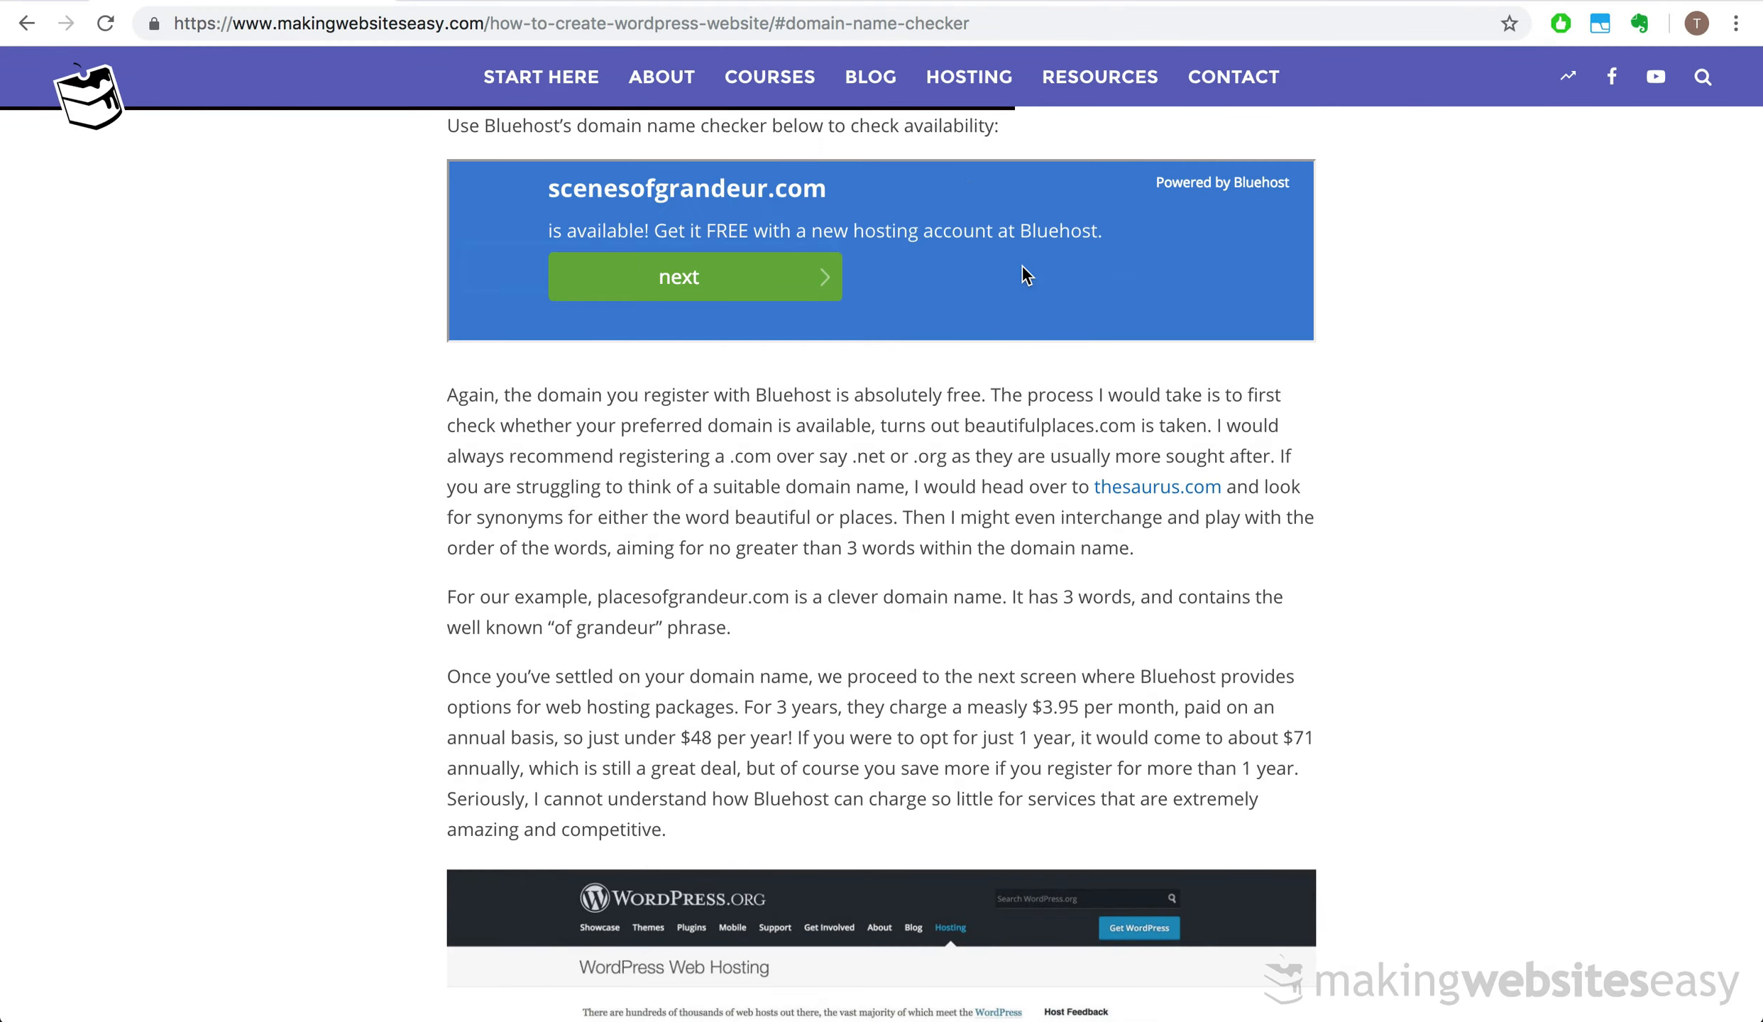
click(753, 288)
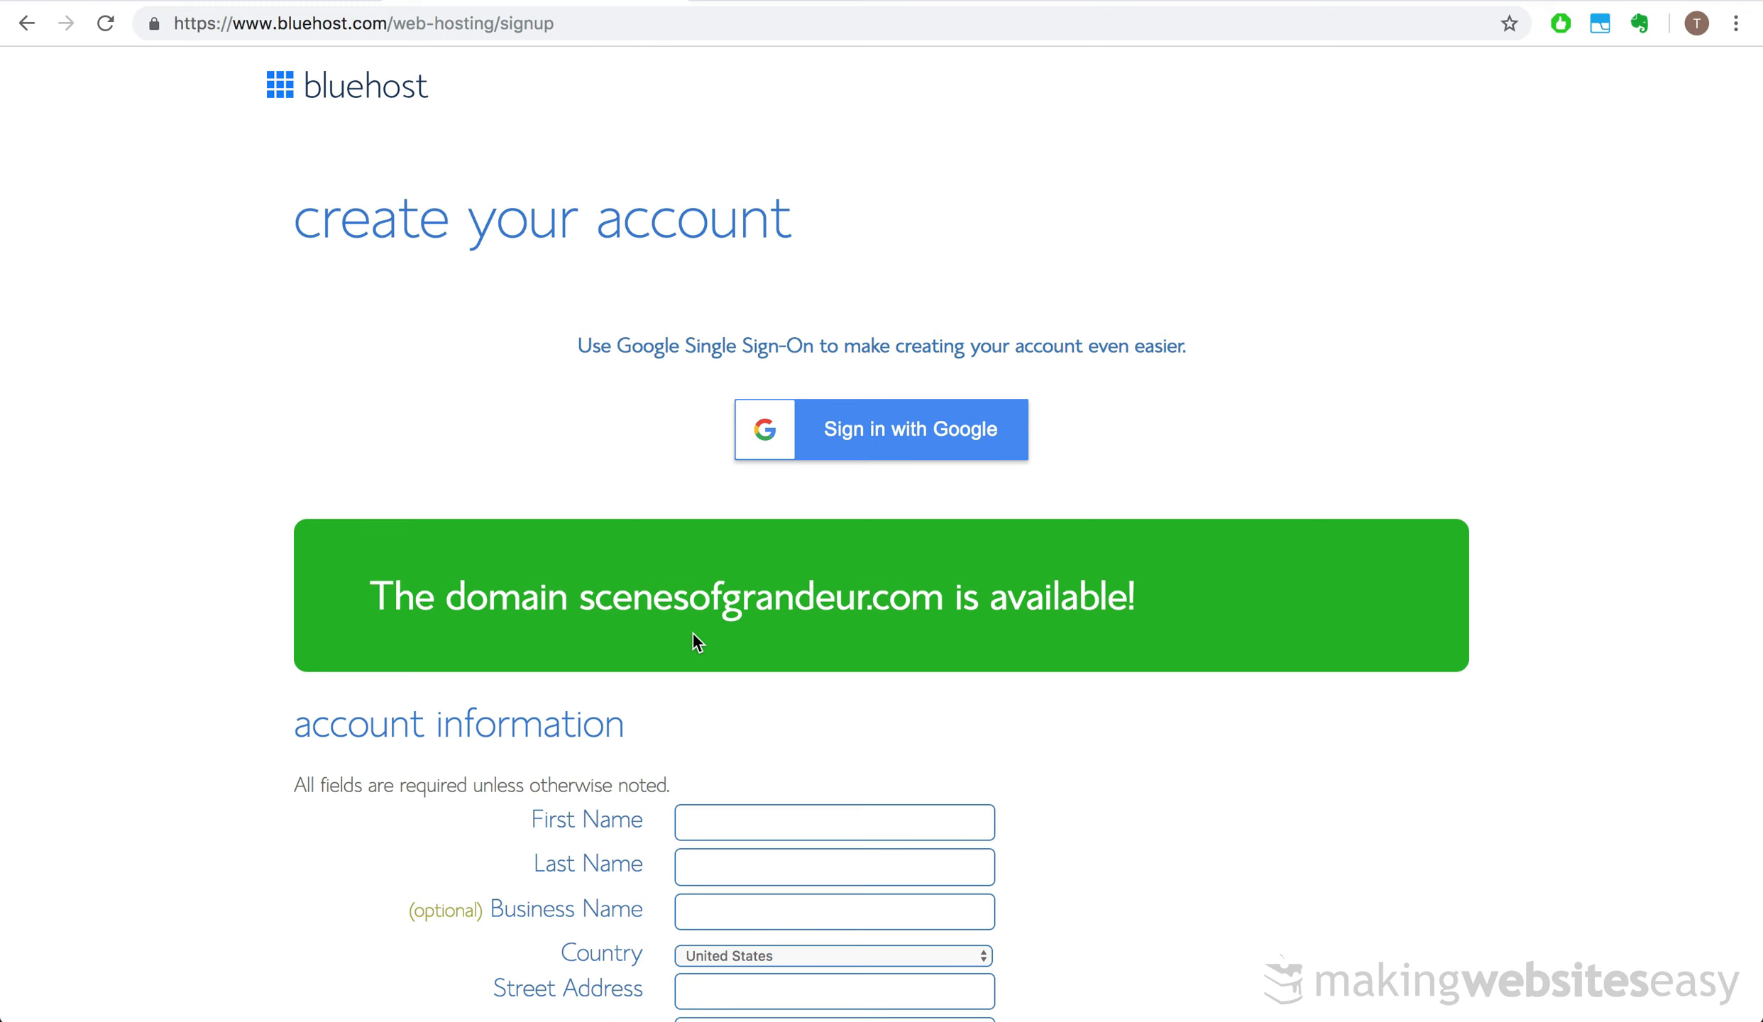
- Review the account fields and package information on the signup form, and remove the SiteLock Security - Find extra
scroll(692, 640, down, 6)
scroll(692, 633, down, 1)
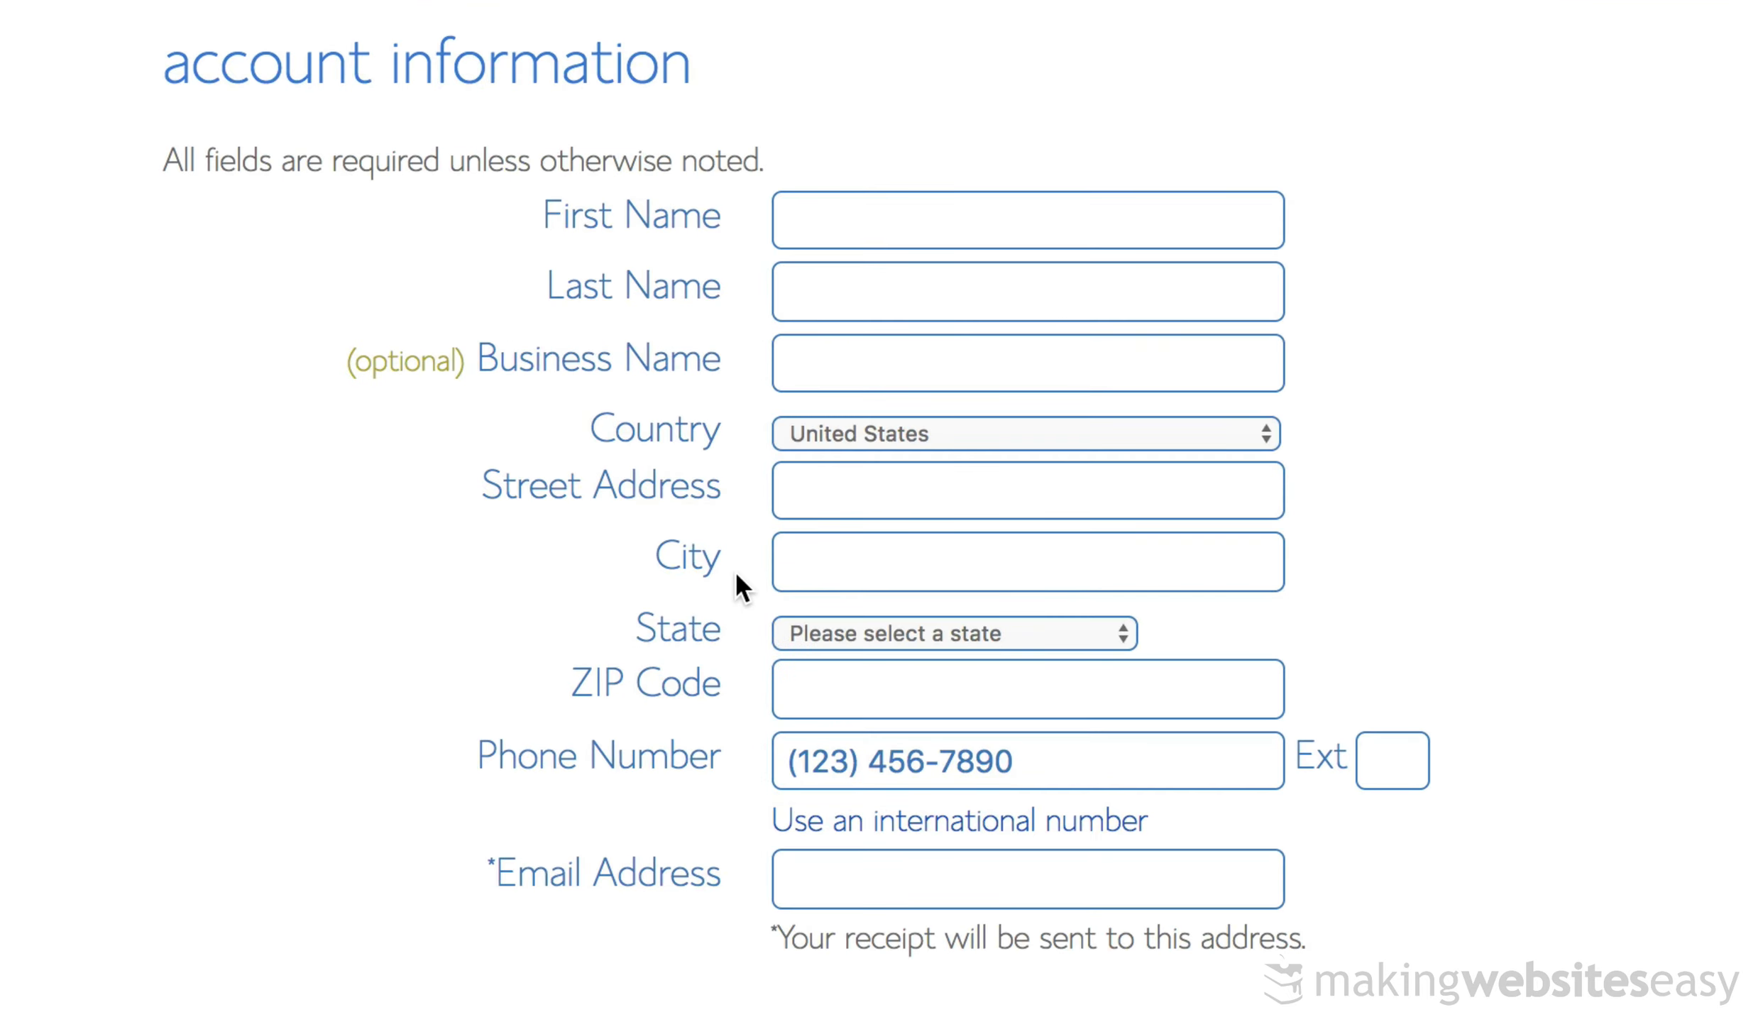
scroll(733, 577, down, 10)
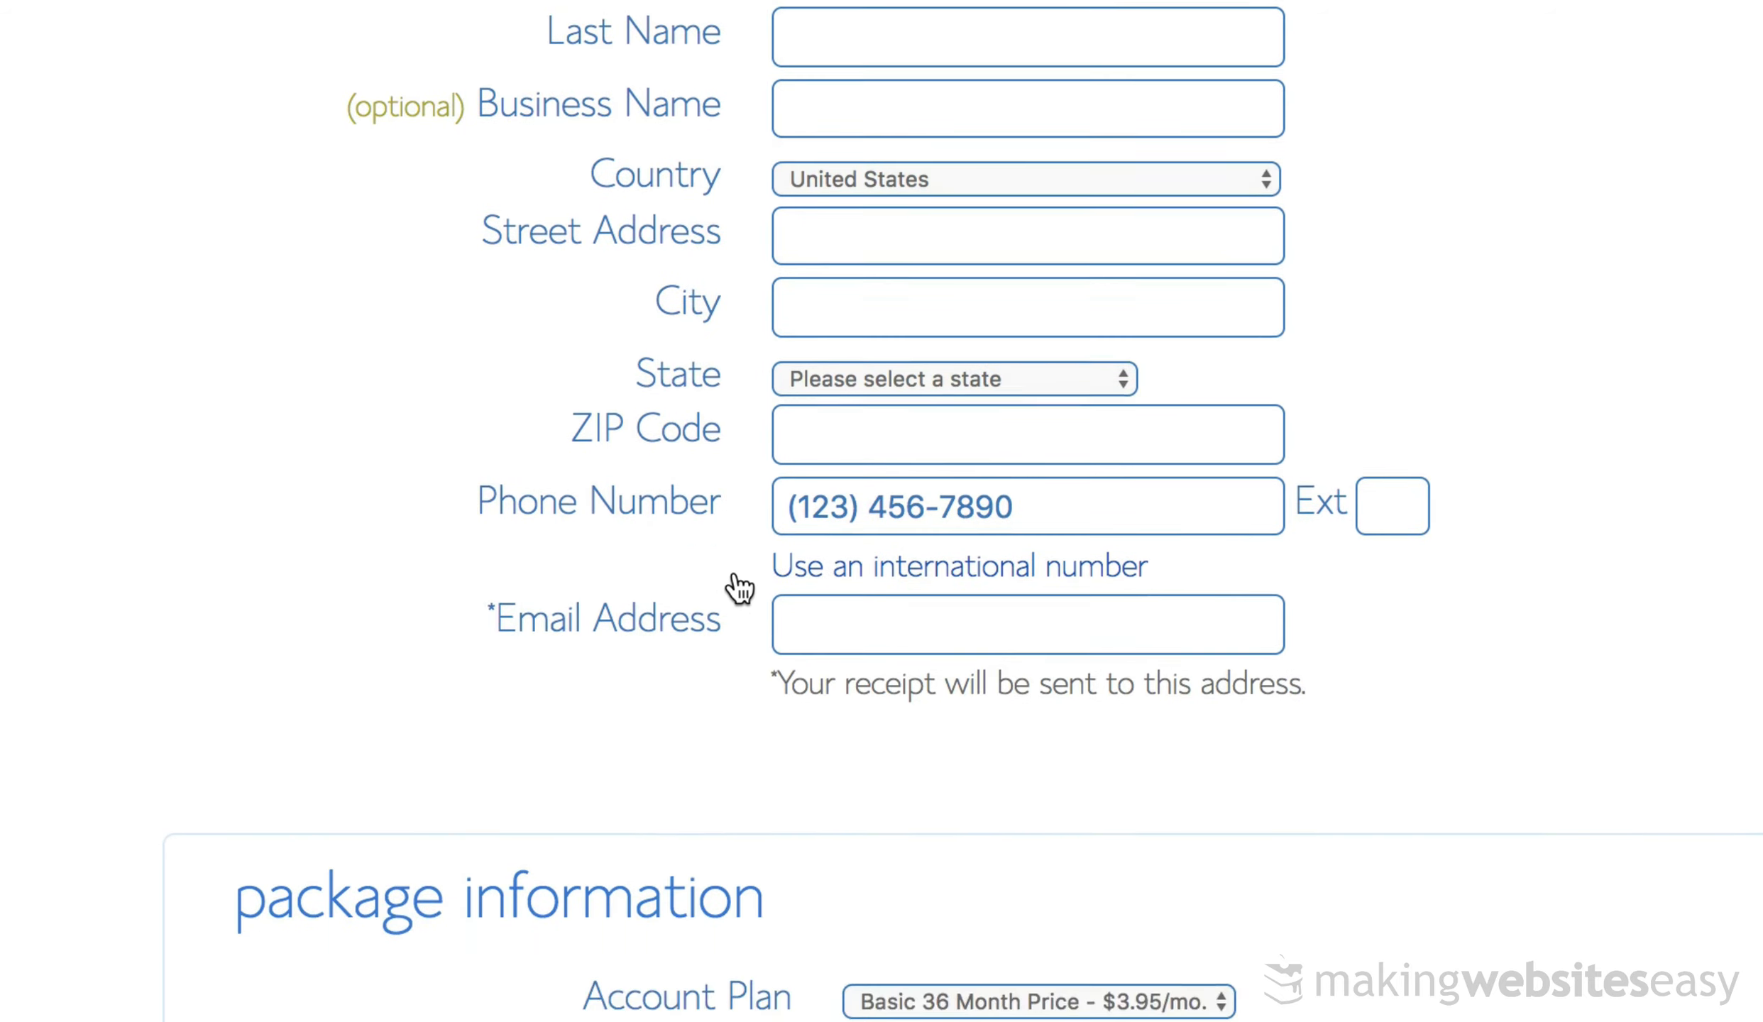
scroll(739, 588, down, 6)
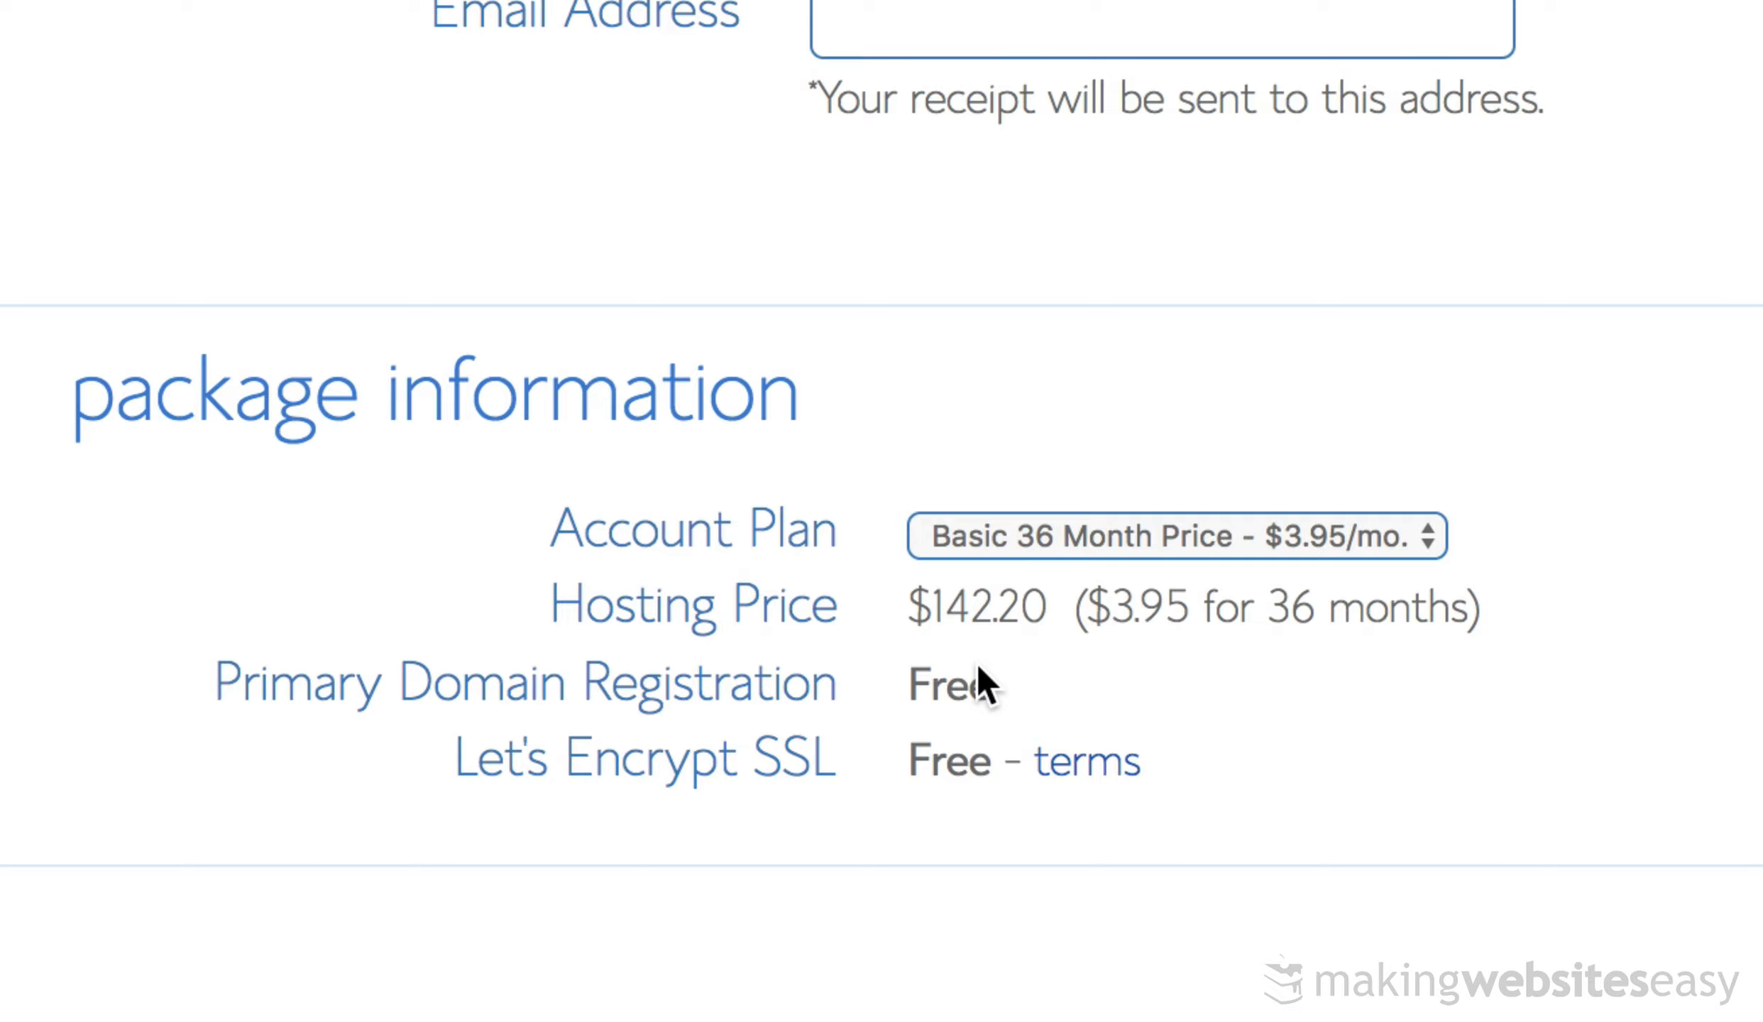
scroll(937, 756, down, 8)
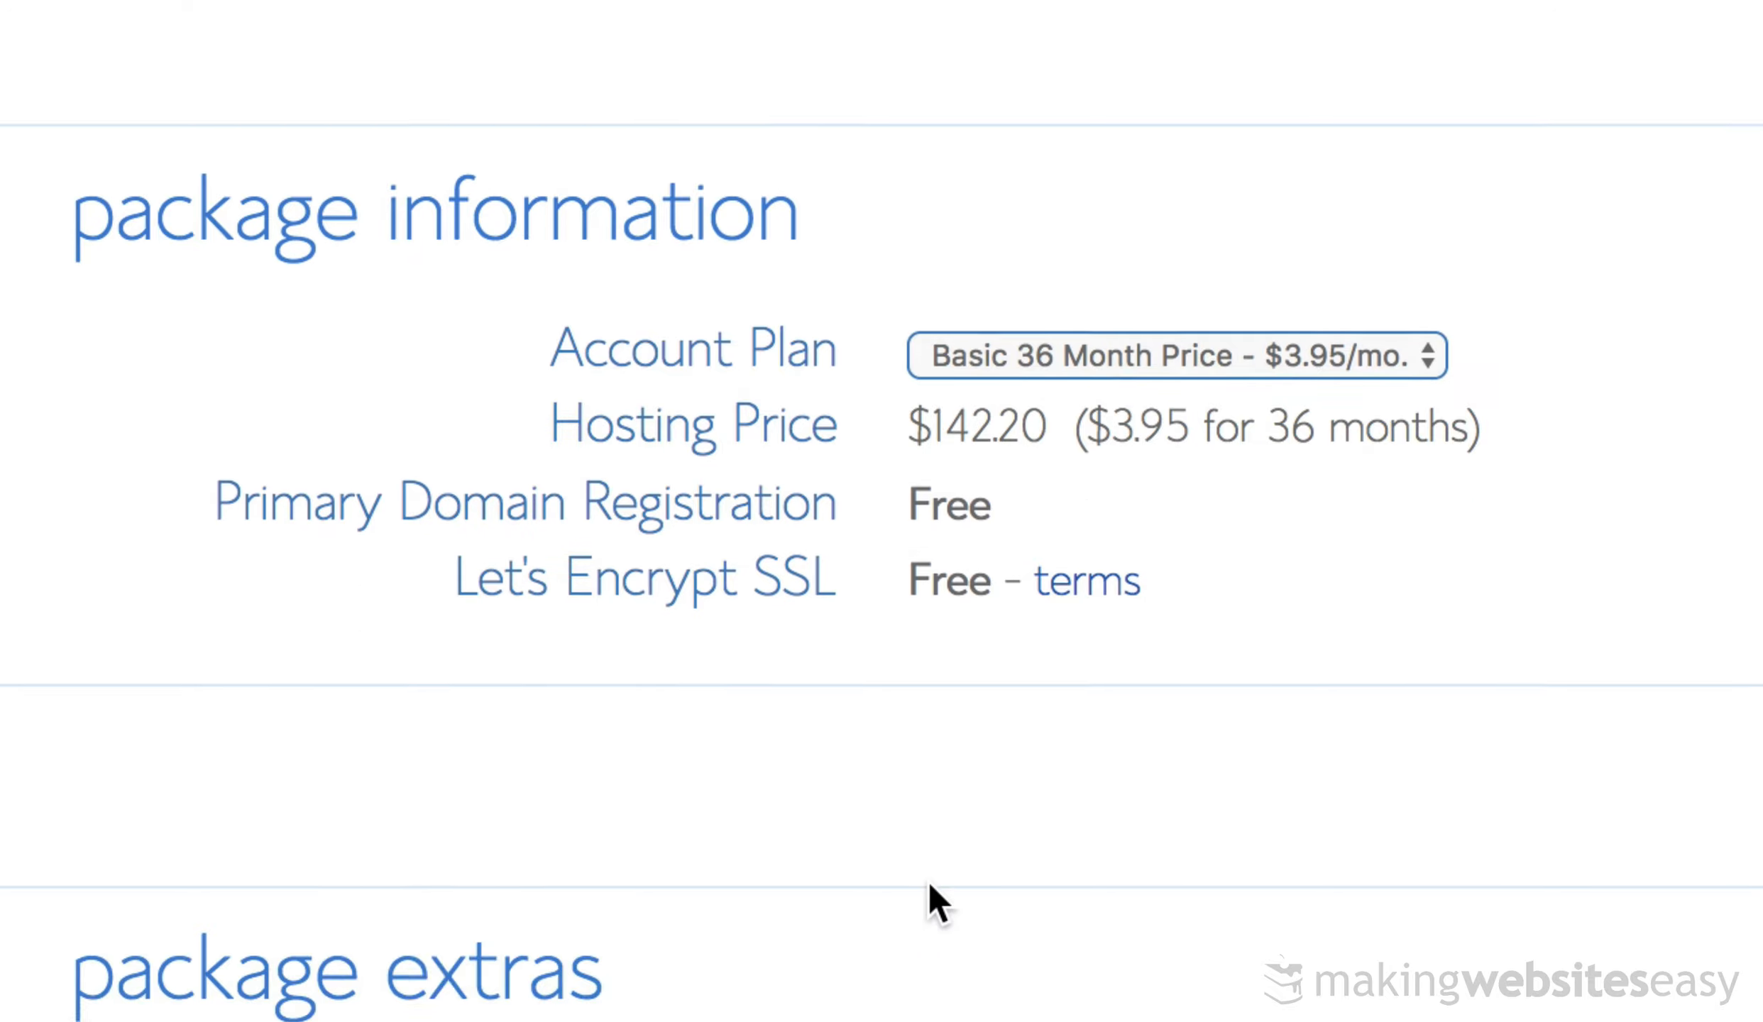
scroll(852, 624, down, 4)
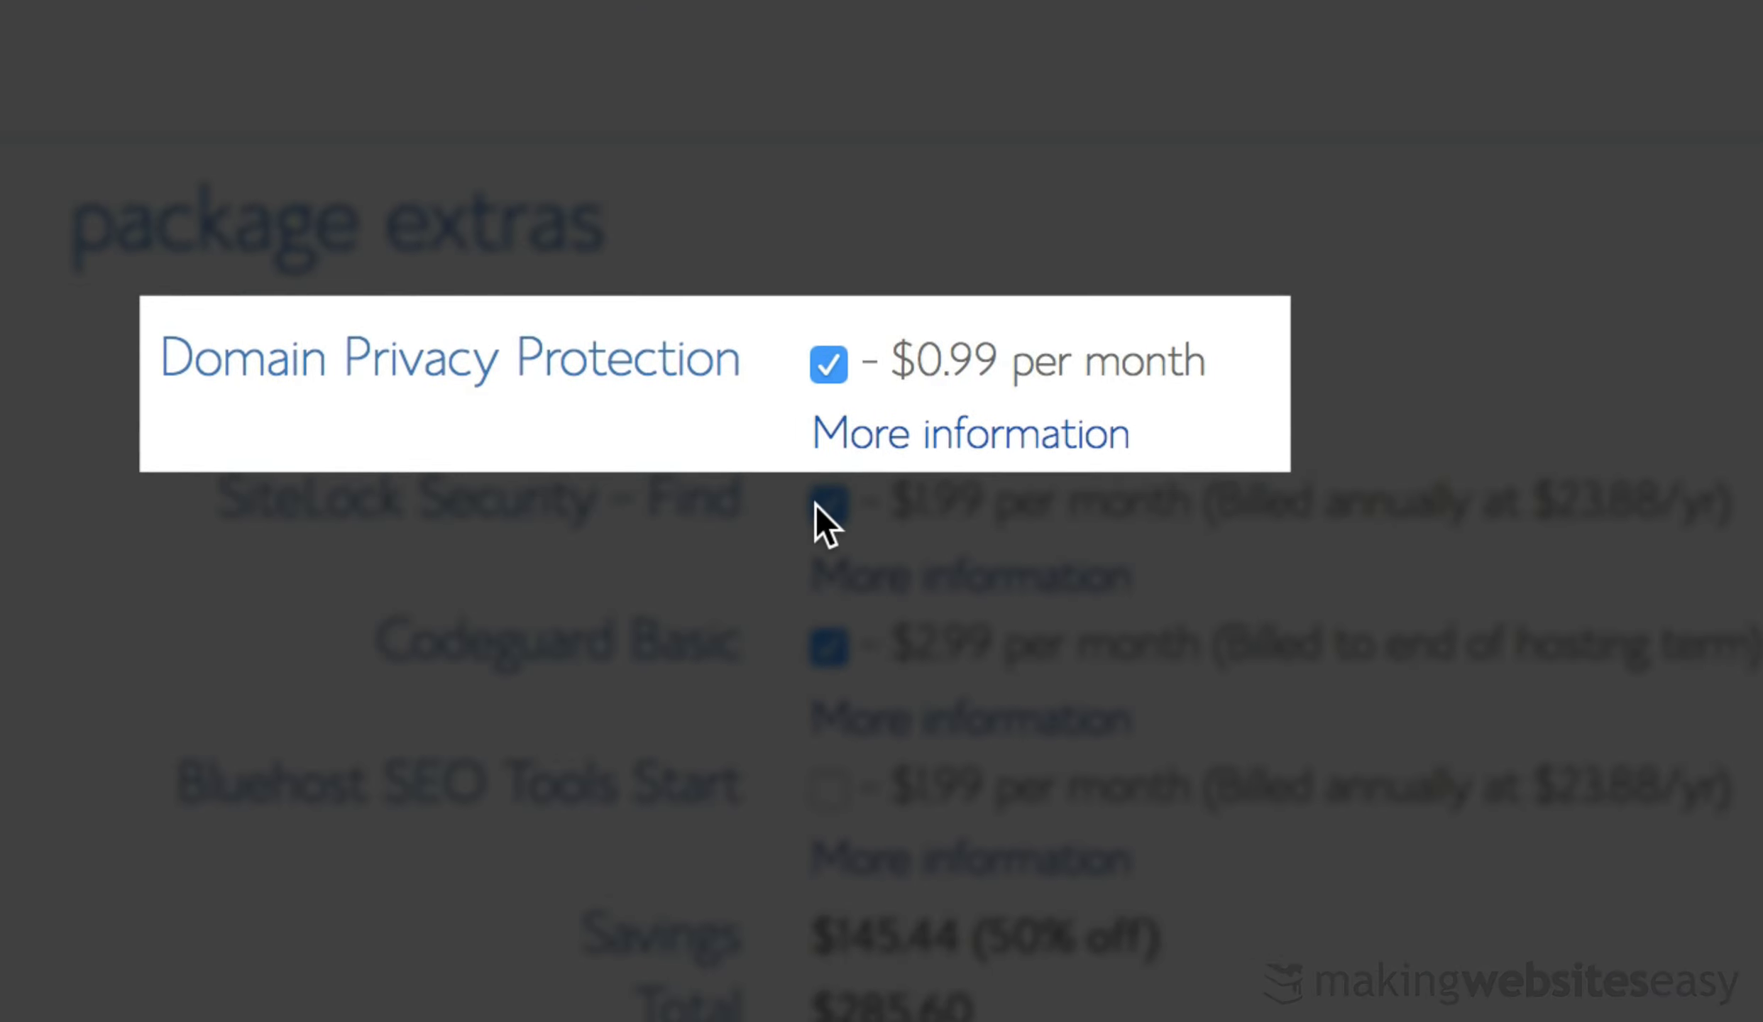
click(831, 504)
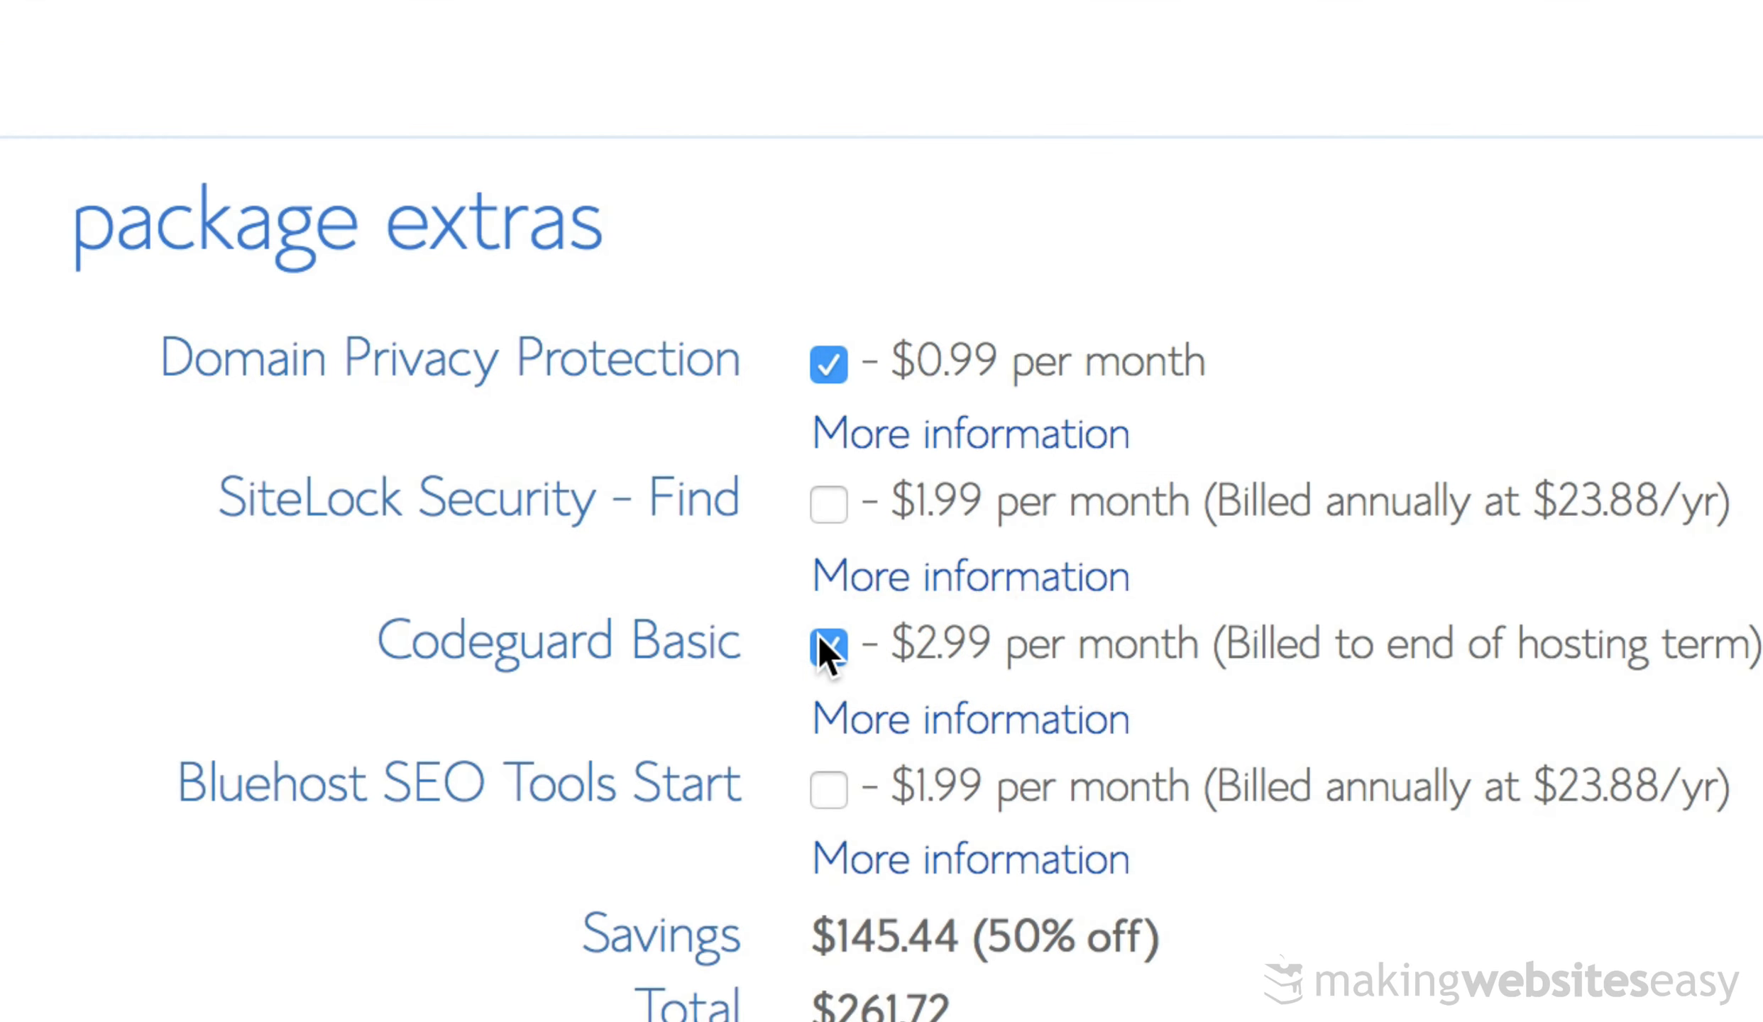
click(821, 638)
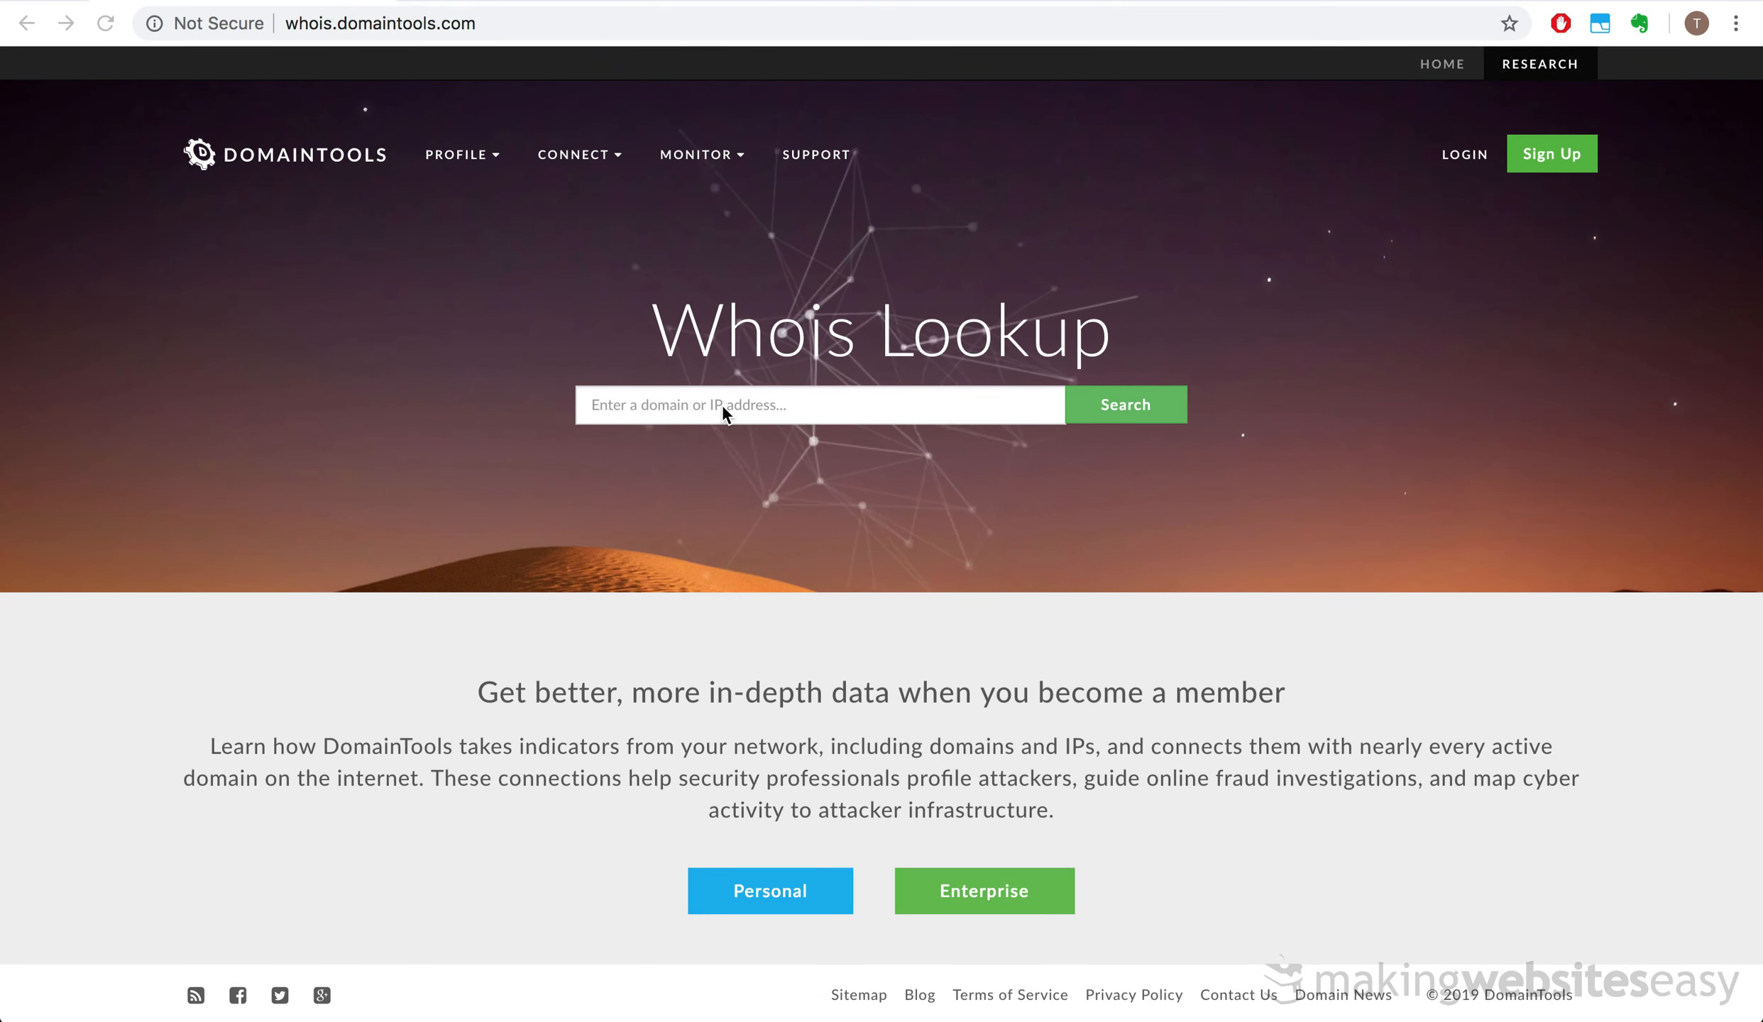
- Look up michaeljordan.com in the DomainTools Whois Lookup and examine the domain ownership records, including the one for makingwebsiteseasy.com
click(722, 404)
text(m)
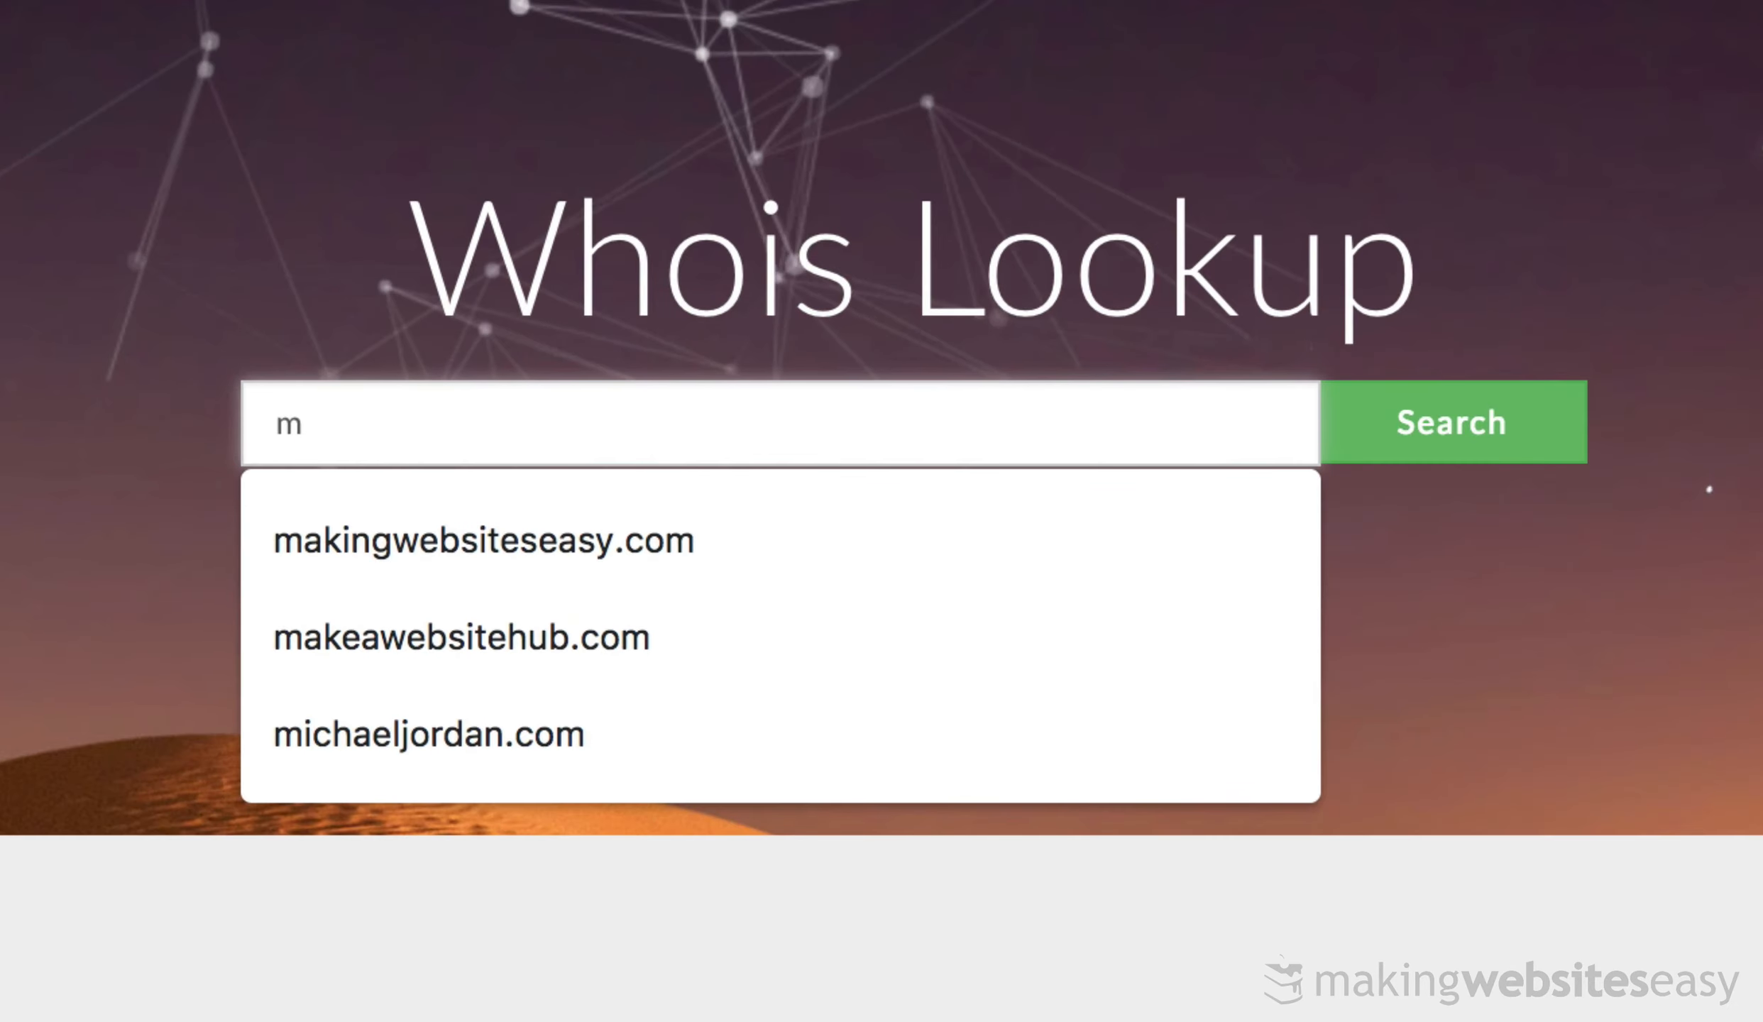
text(ichaeljordan.com)
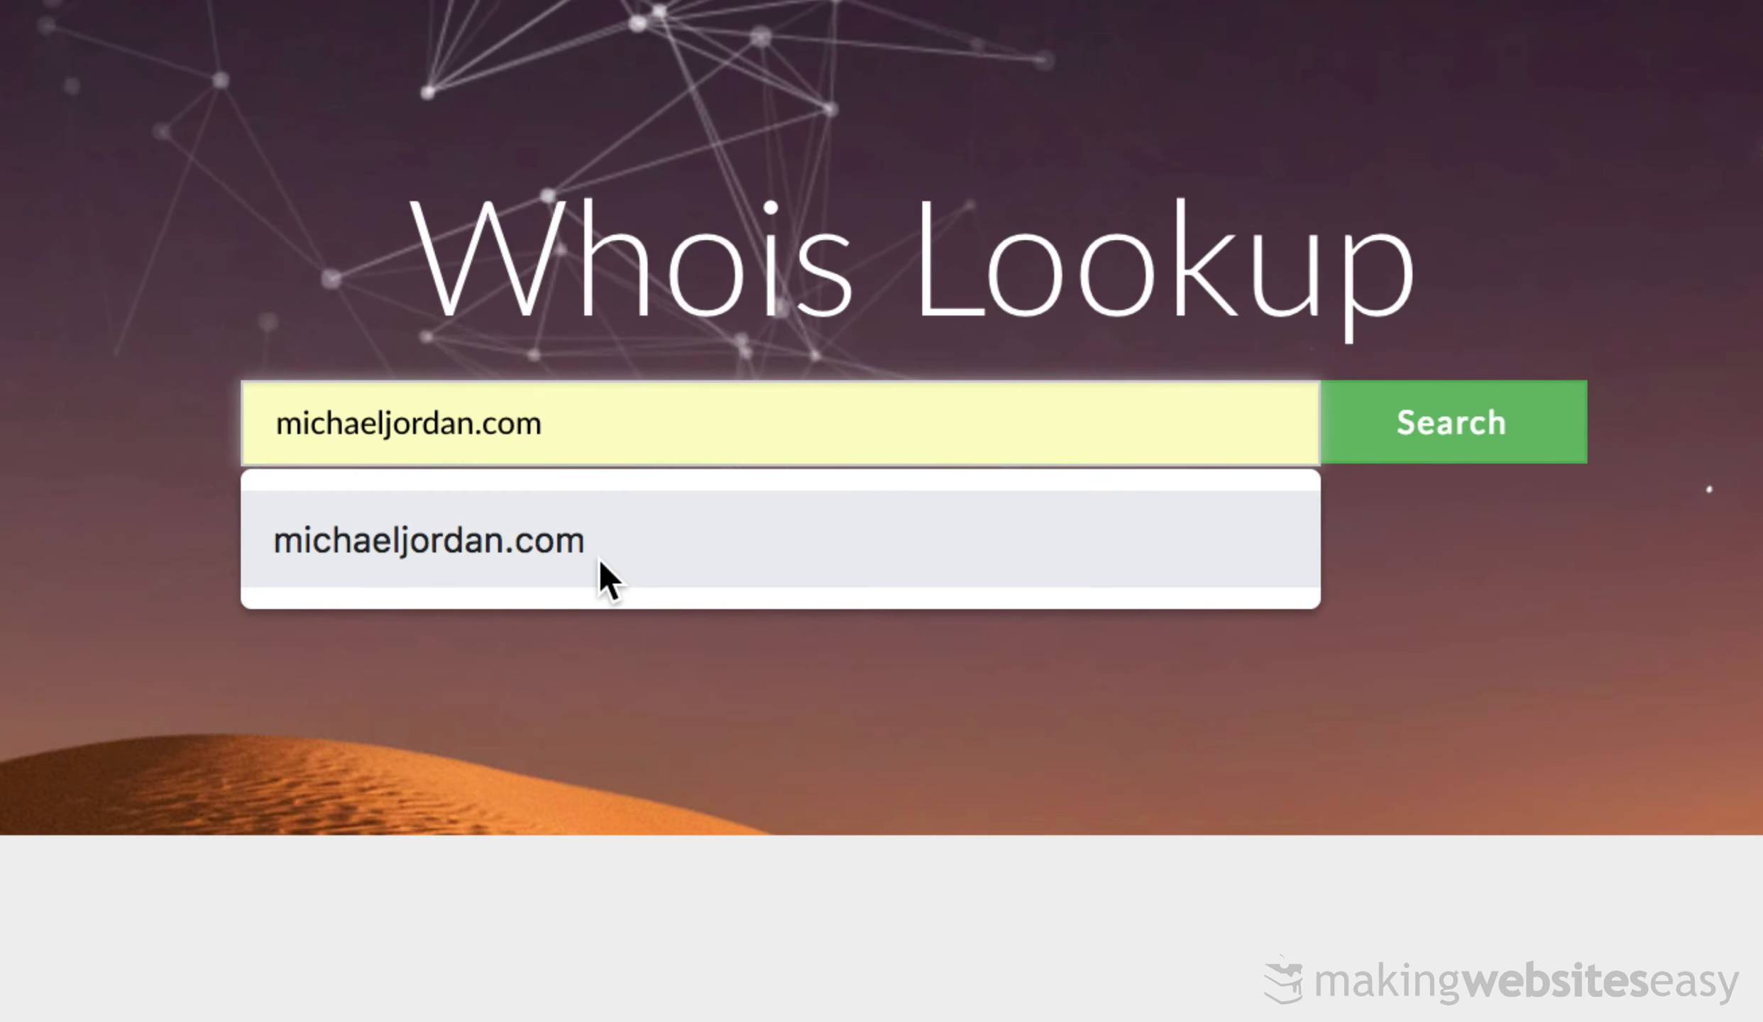
click(598, 558)
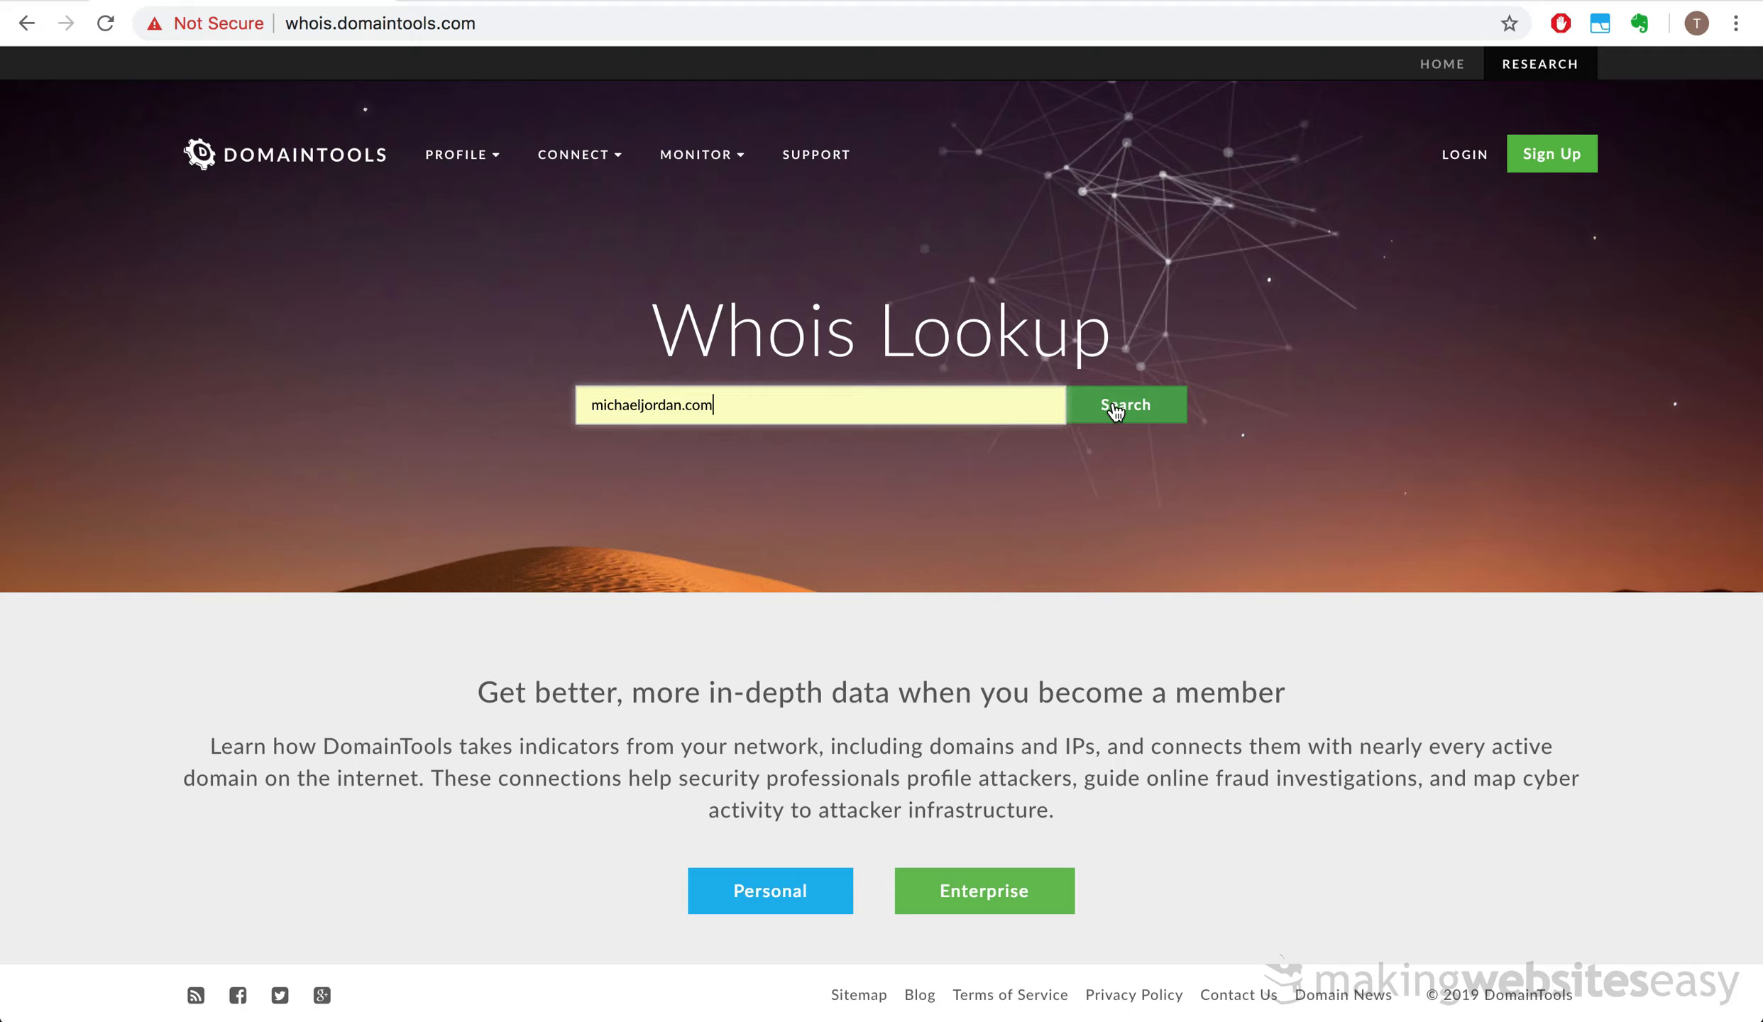
click(1116, 406)
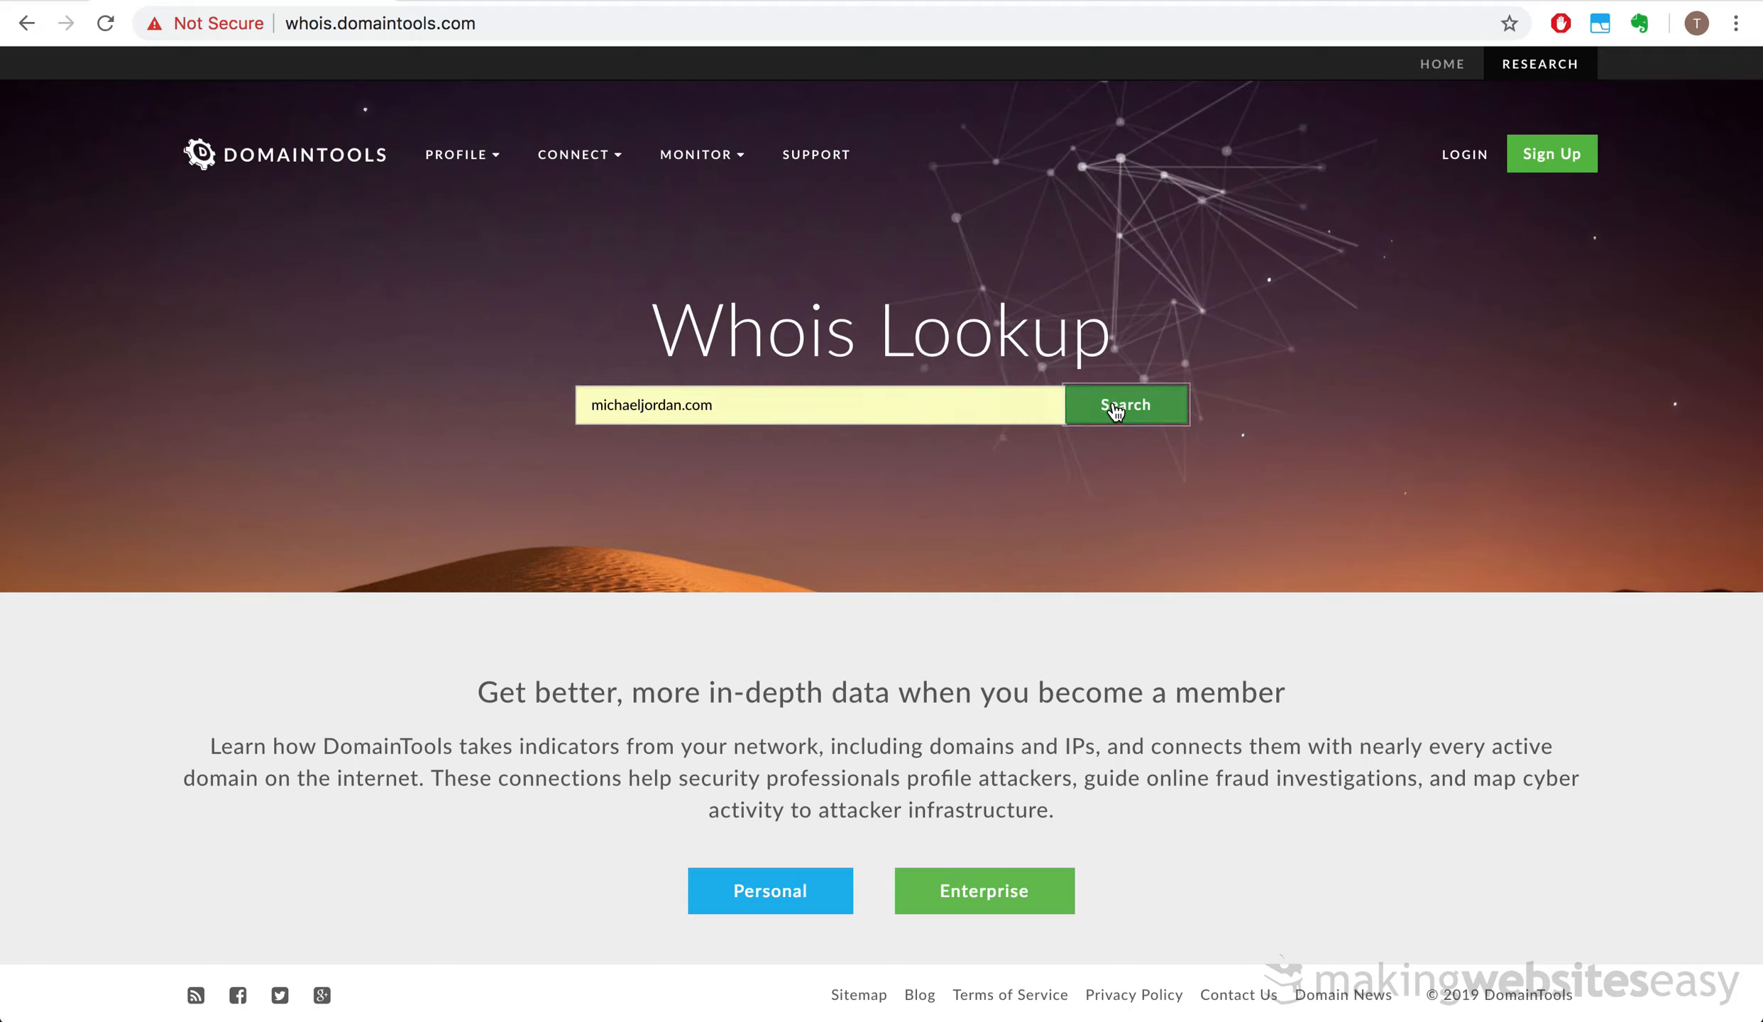
scroll(466, 441, down, 5)
scroll(466, 443, down, 15)
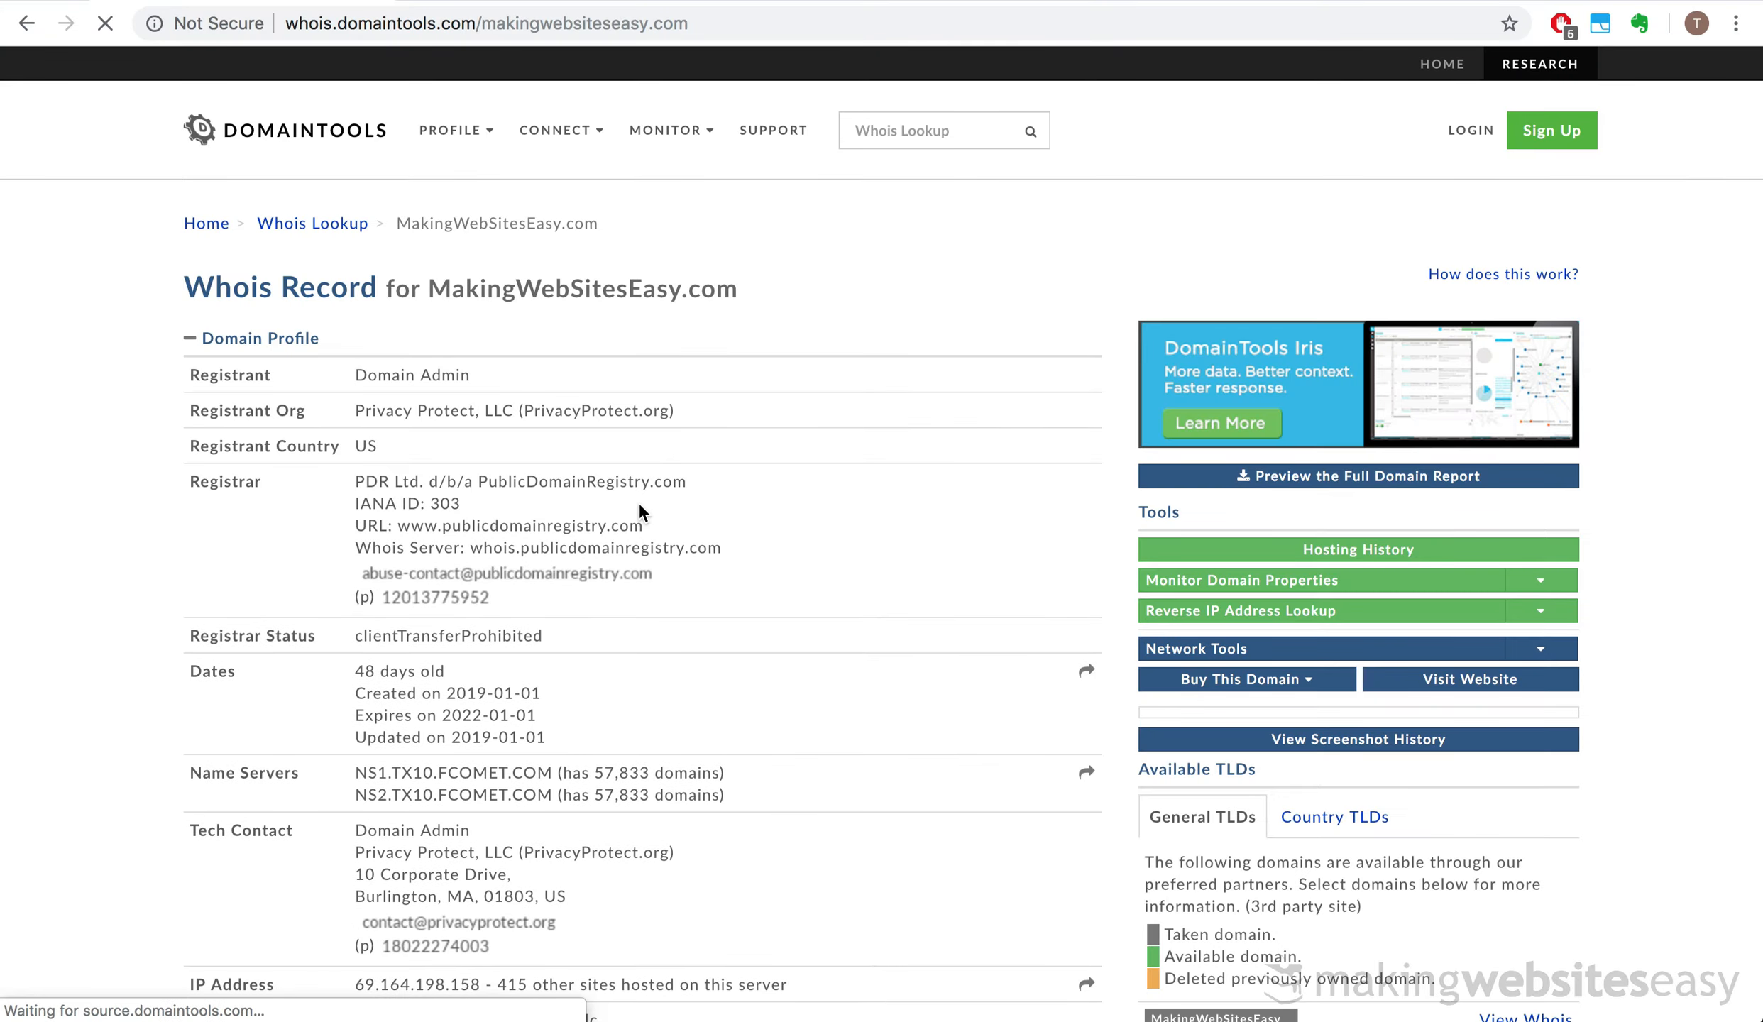
scroll(639, 501, down, 8)
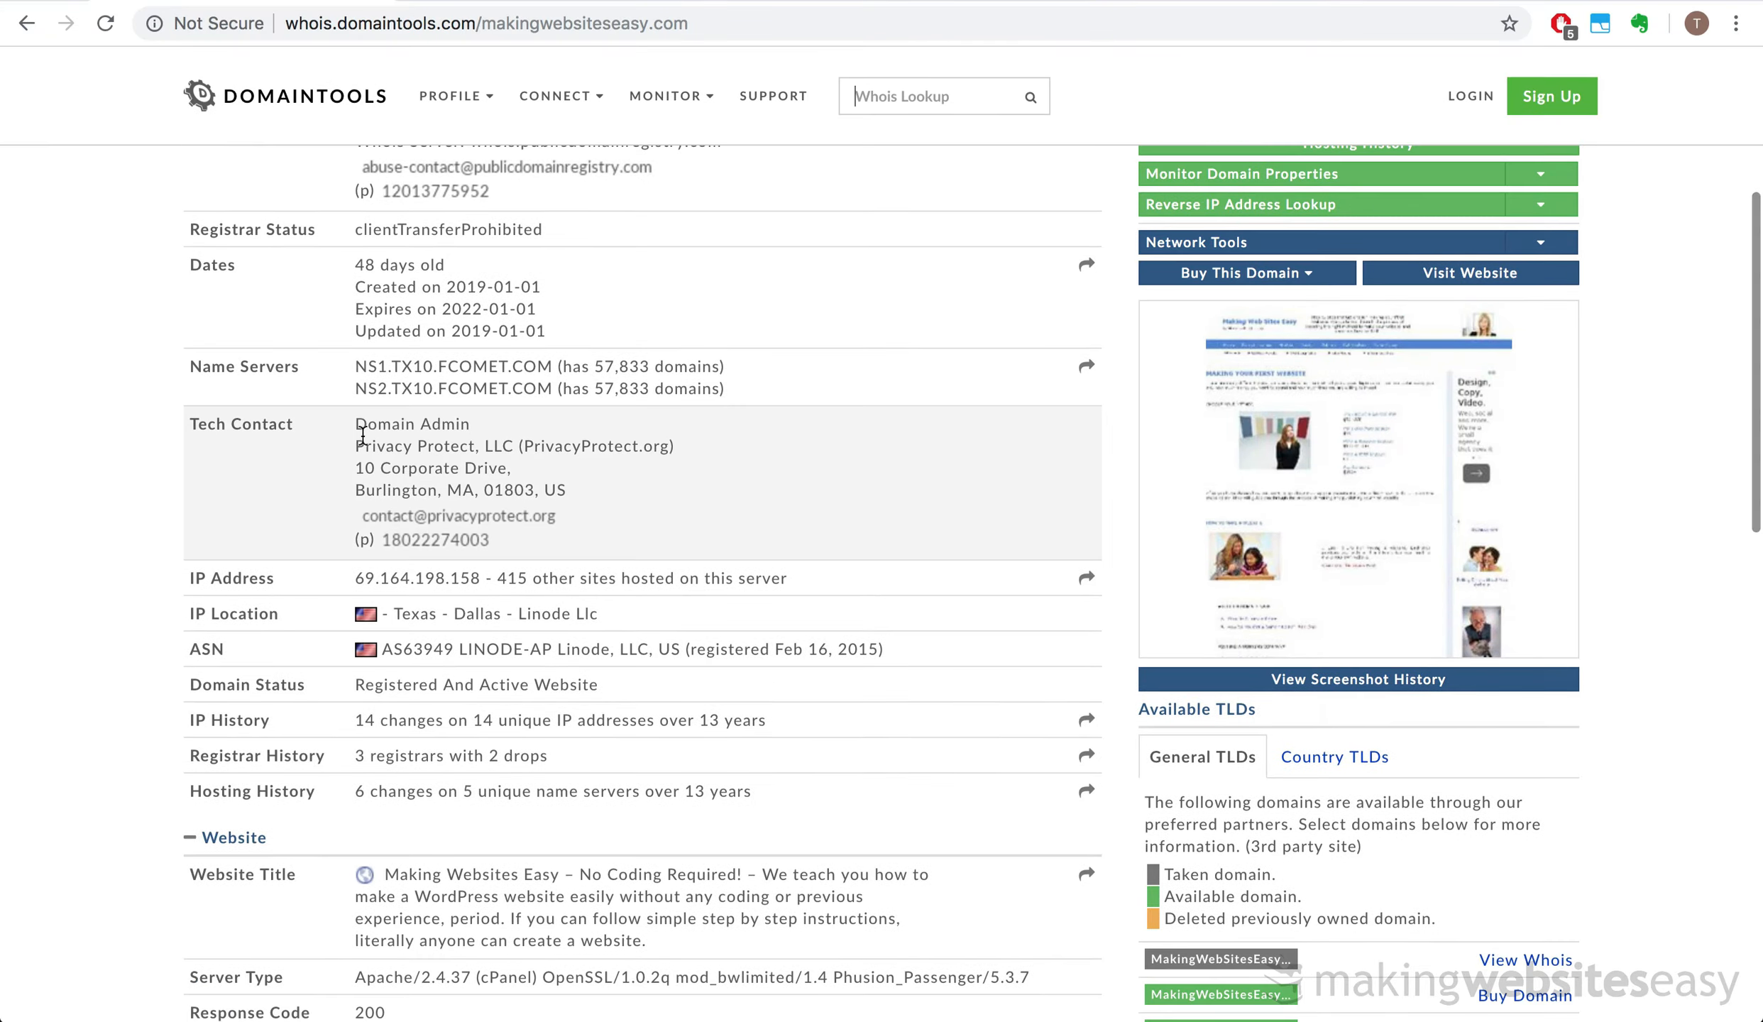
scroll(731, 602, down, 15)
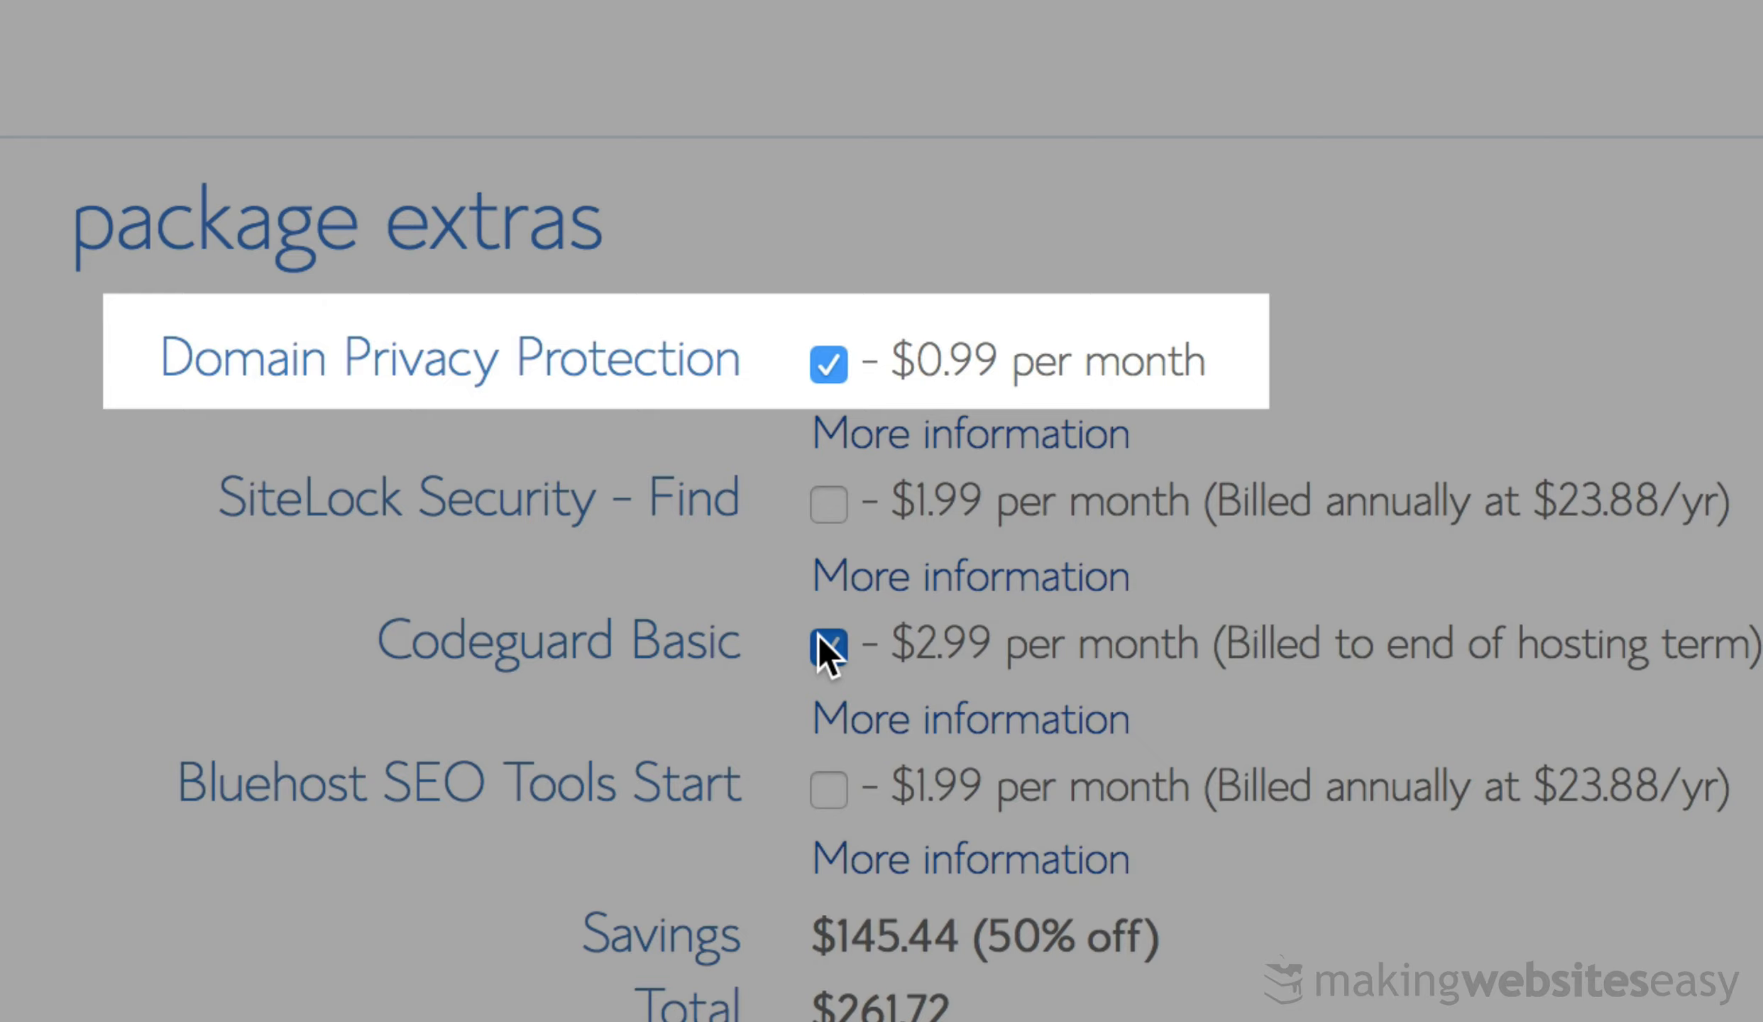
- Back on the Bluehost signup form, remove the Codeguard Basic extra and submit the hosting order
click(828, 647)
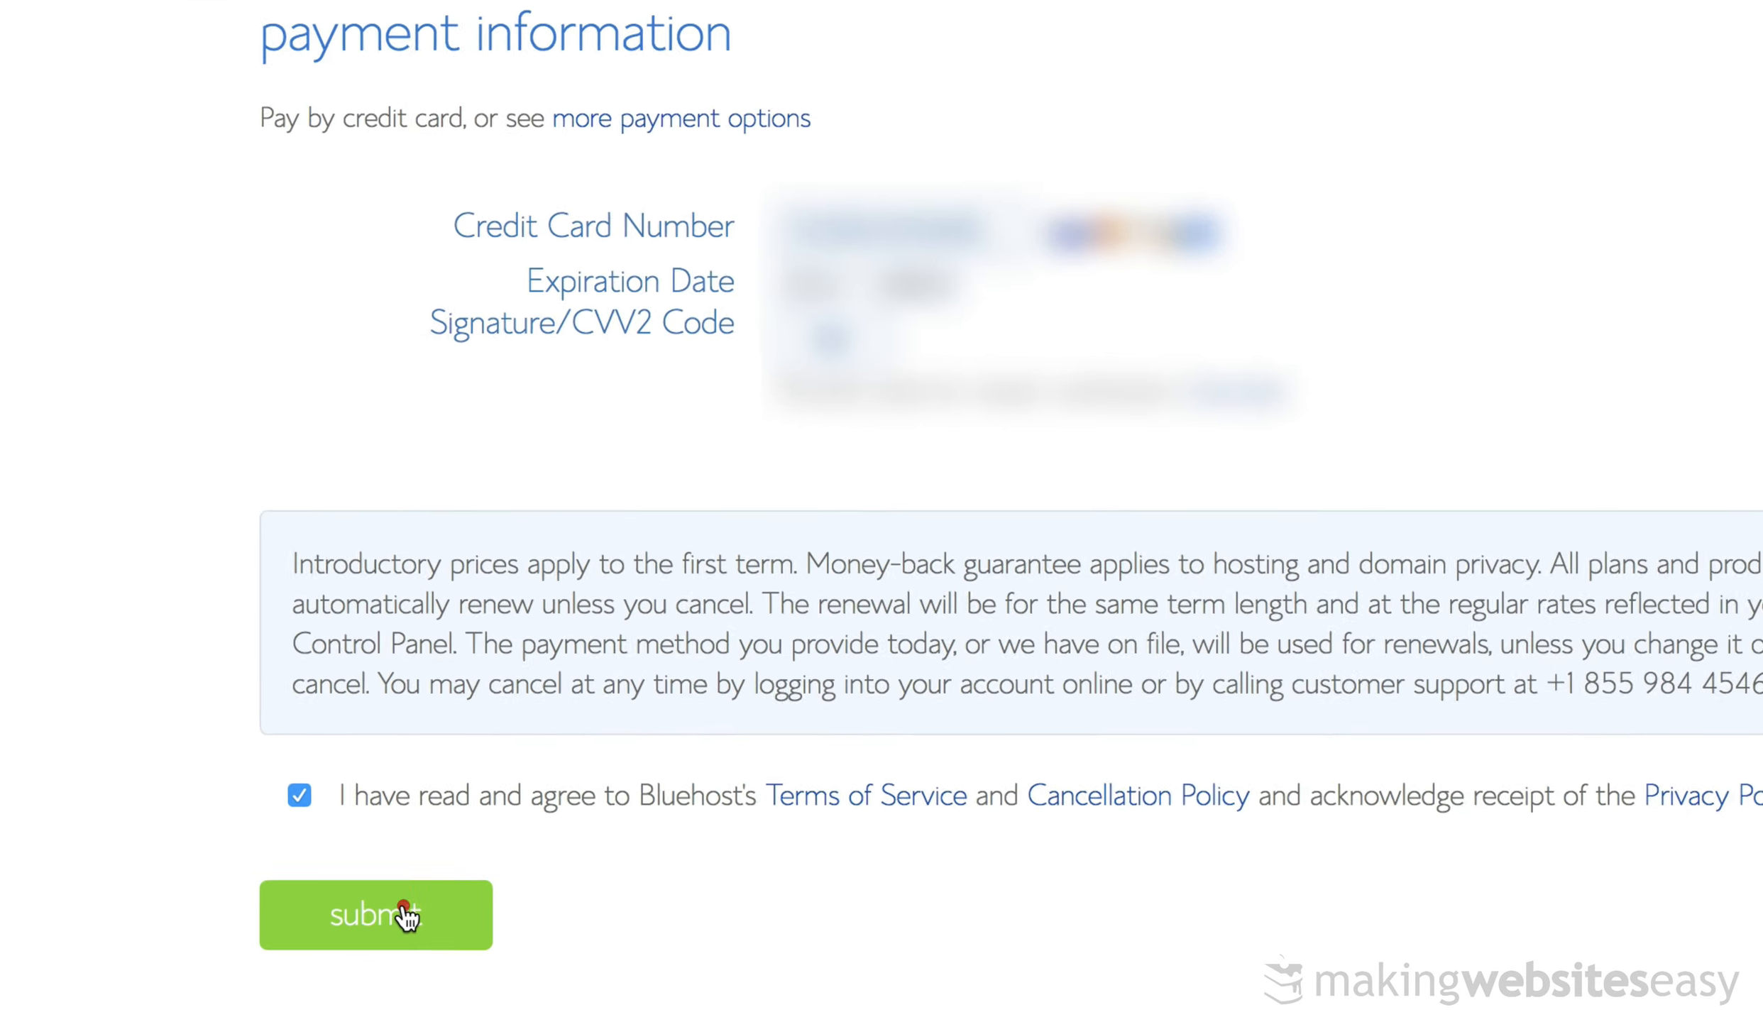
click(397, 925)
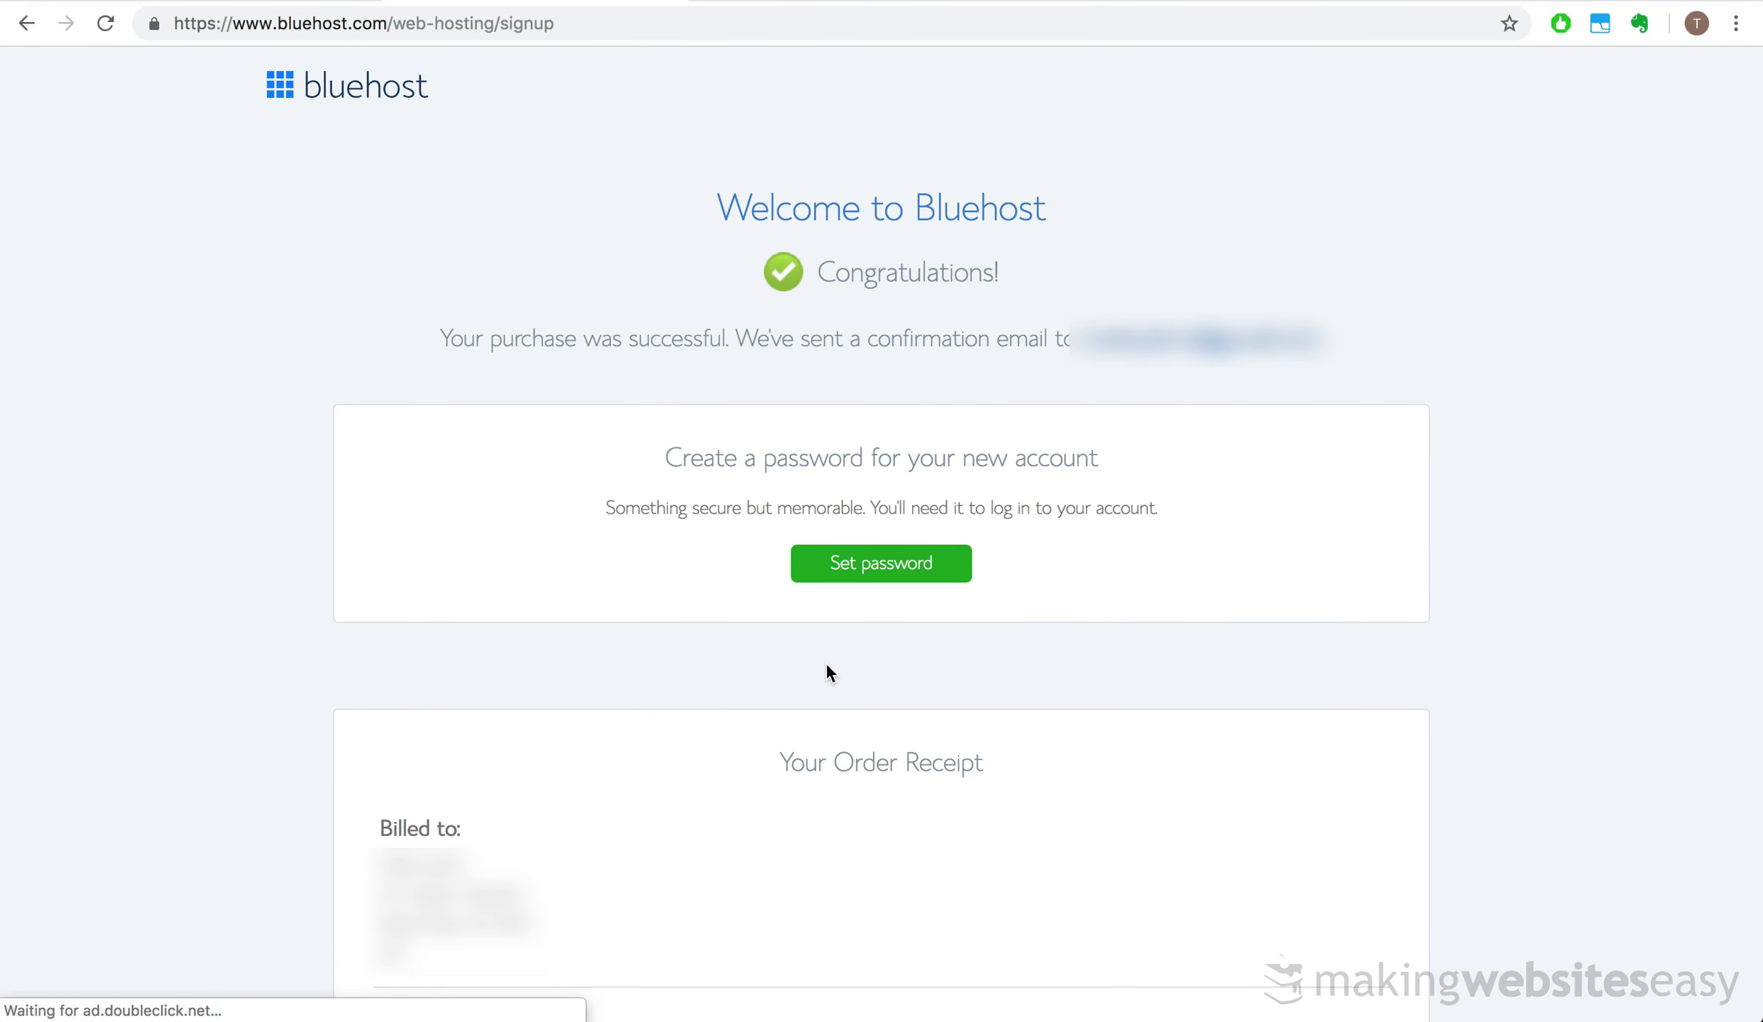
- Enter and retype a new account password, agree to the Privacy Policy and Terms of Service, and submit it
click(892, 568)
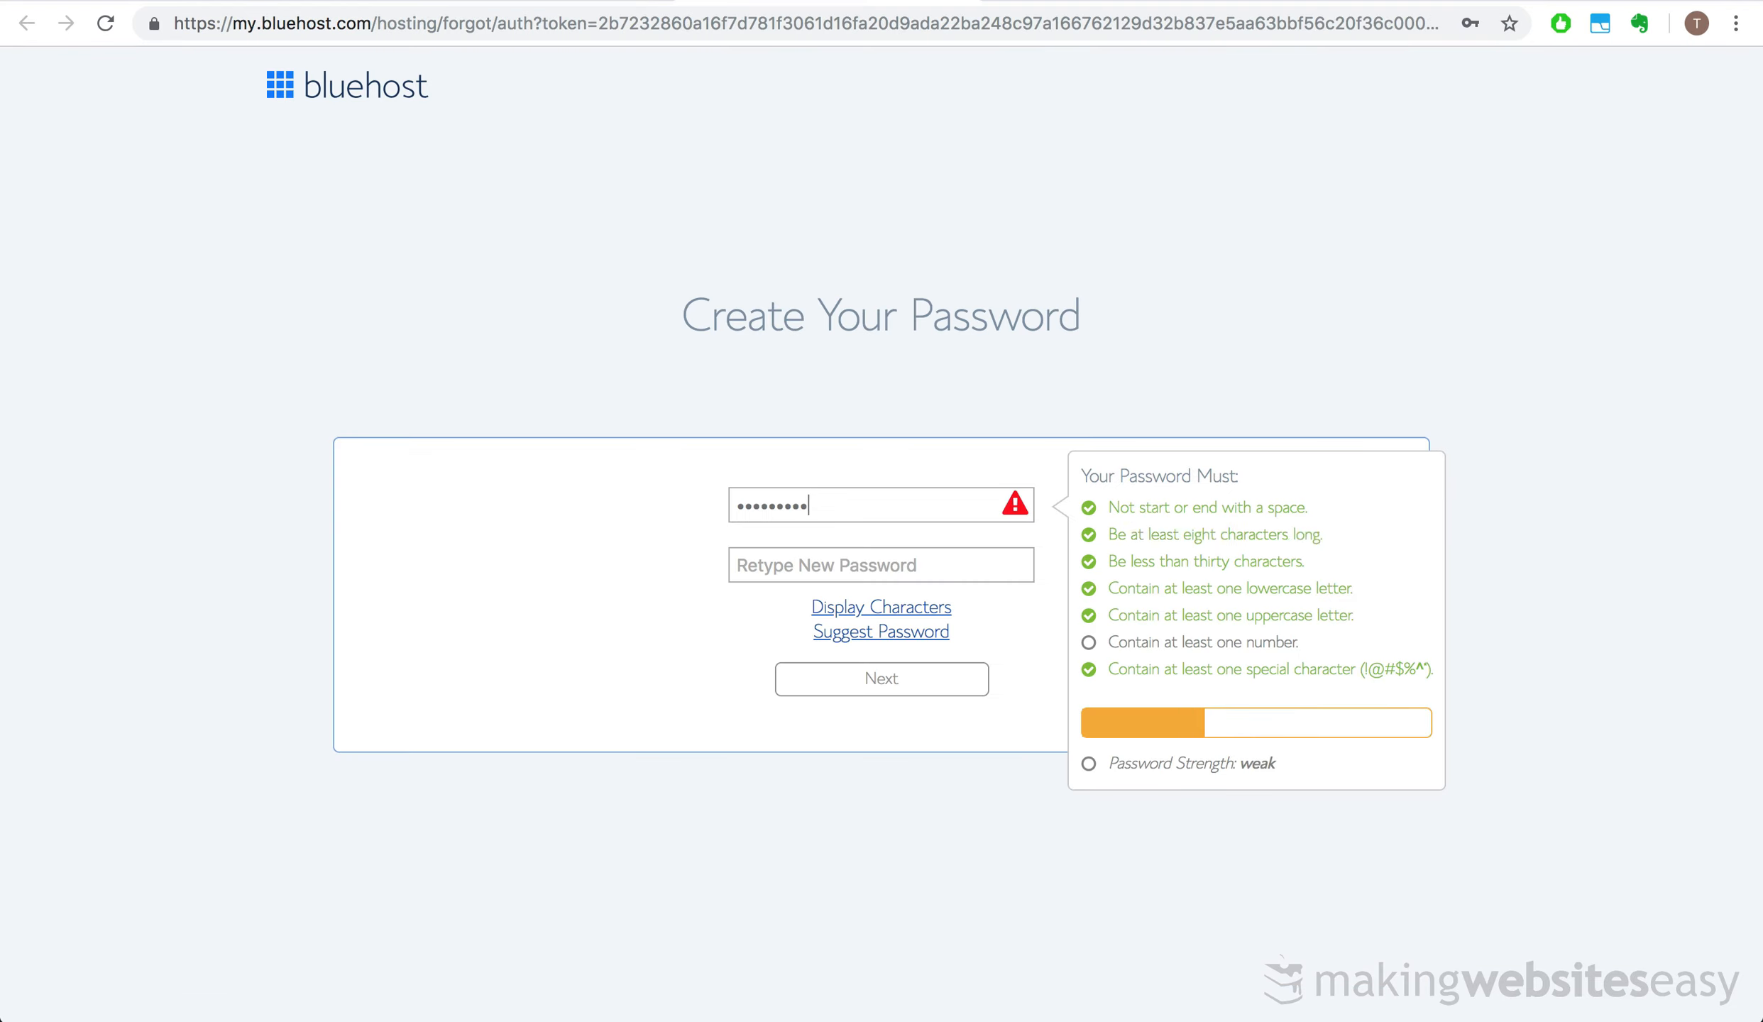
text(•••••••••)
key(Tab)
text(••••••••••••••••••)
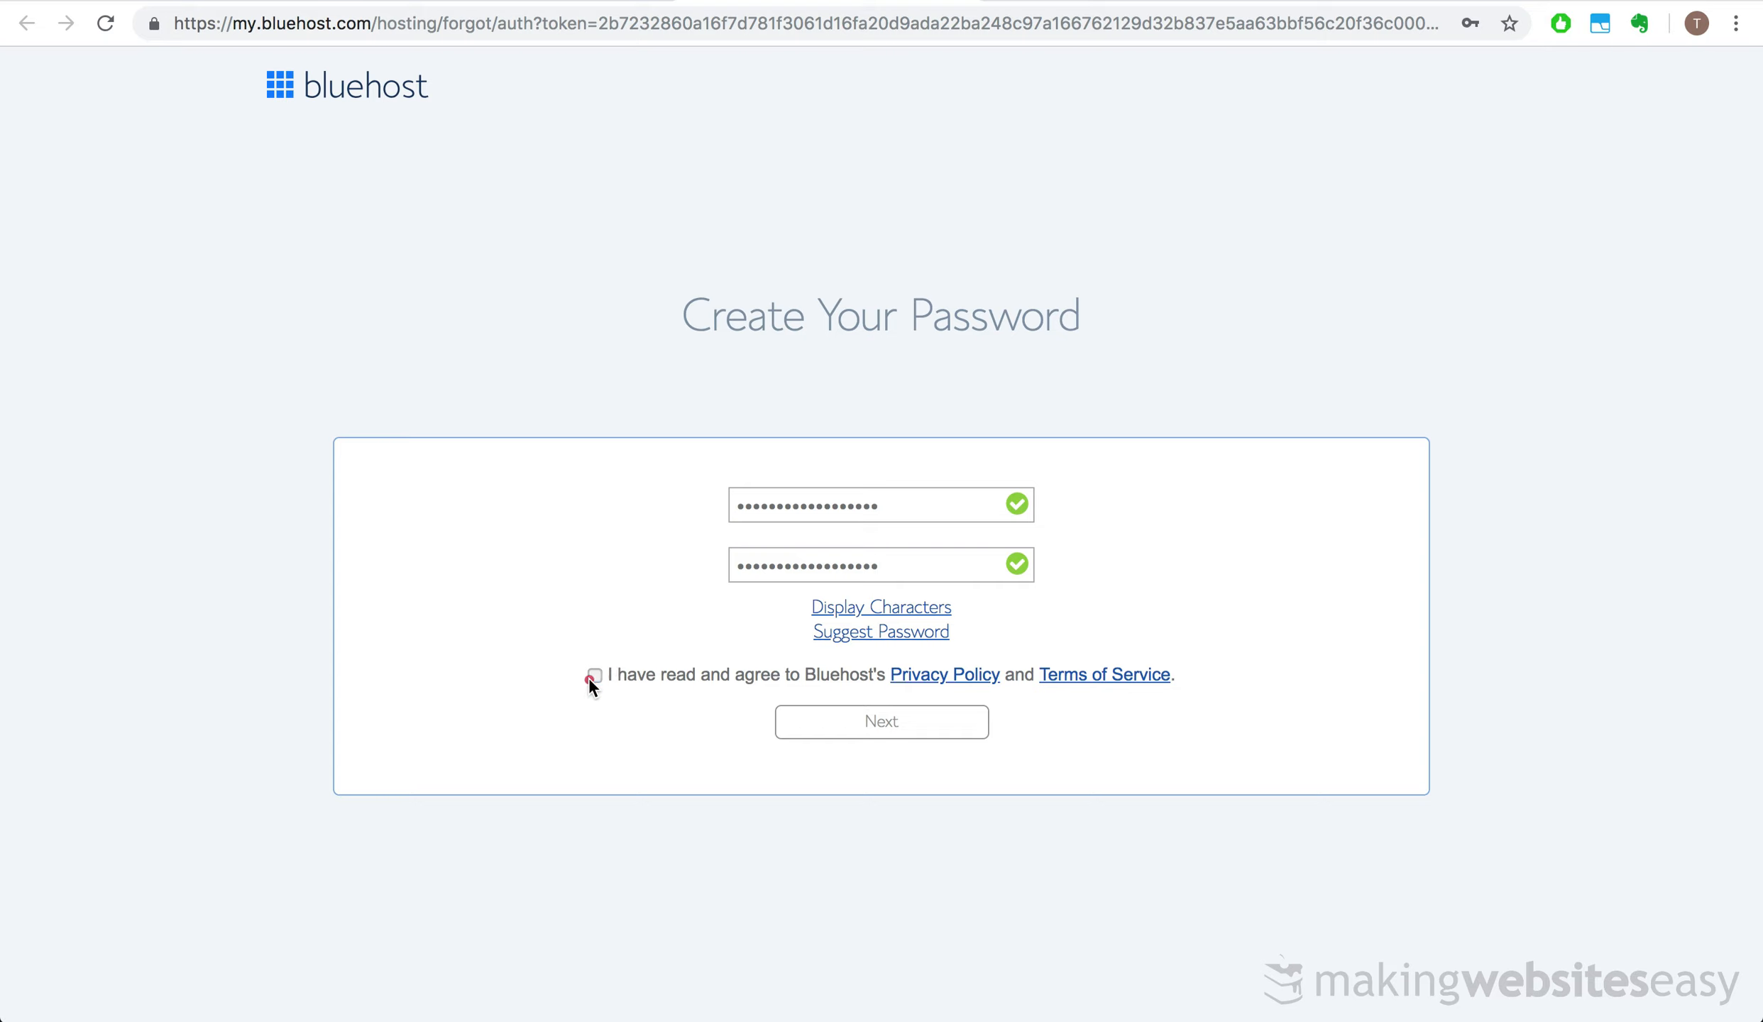
click(589, 677)
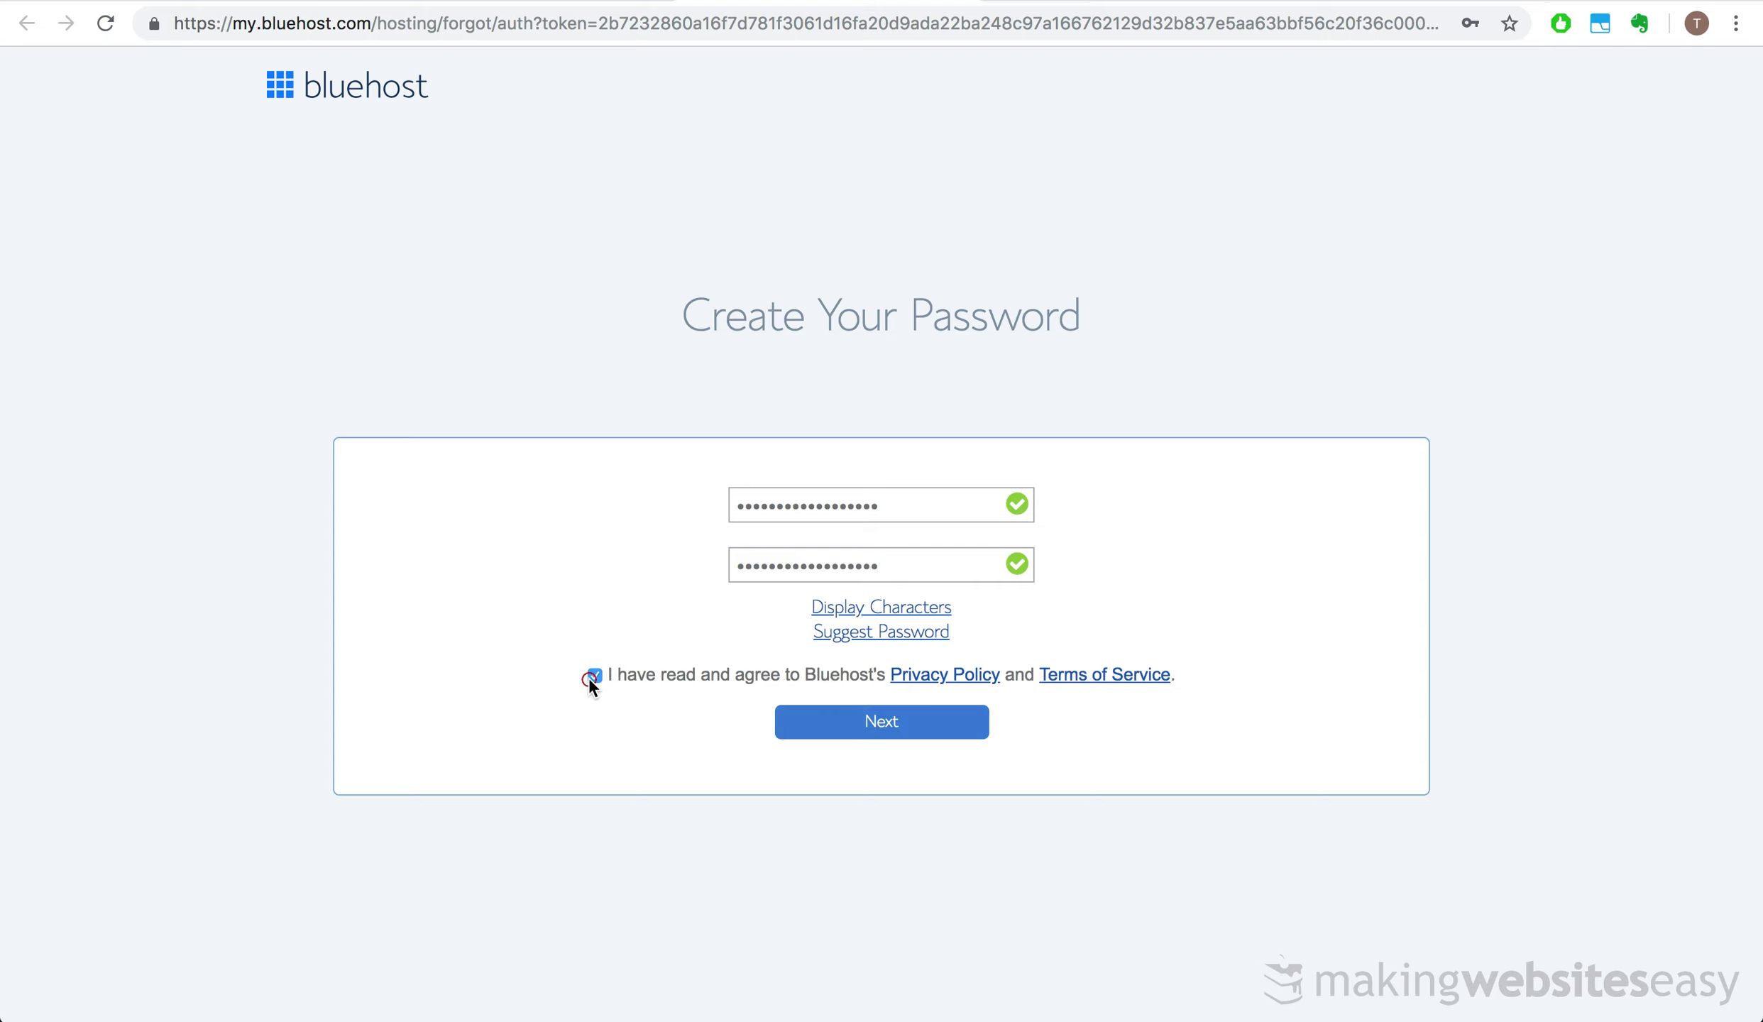
click(891, 724)
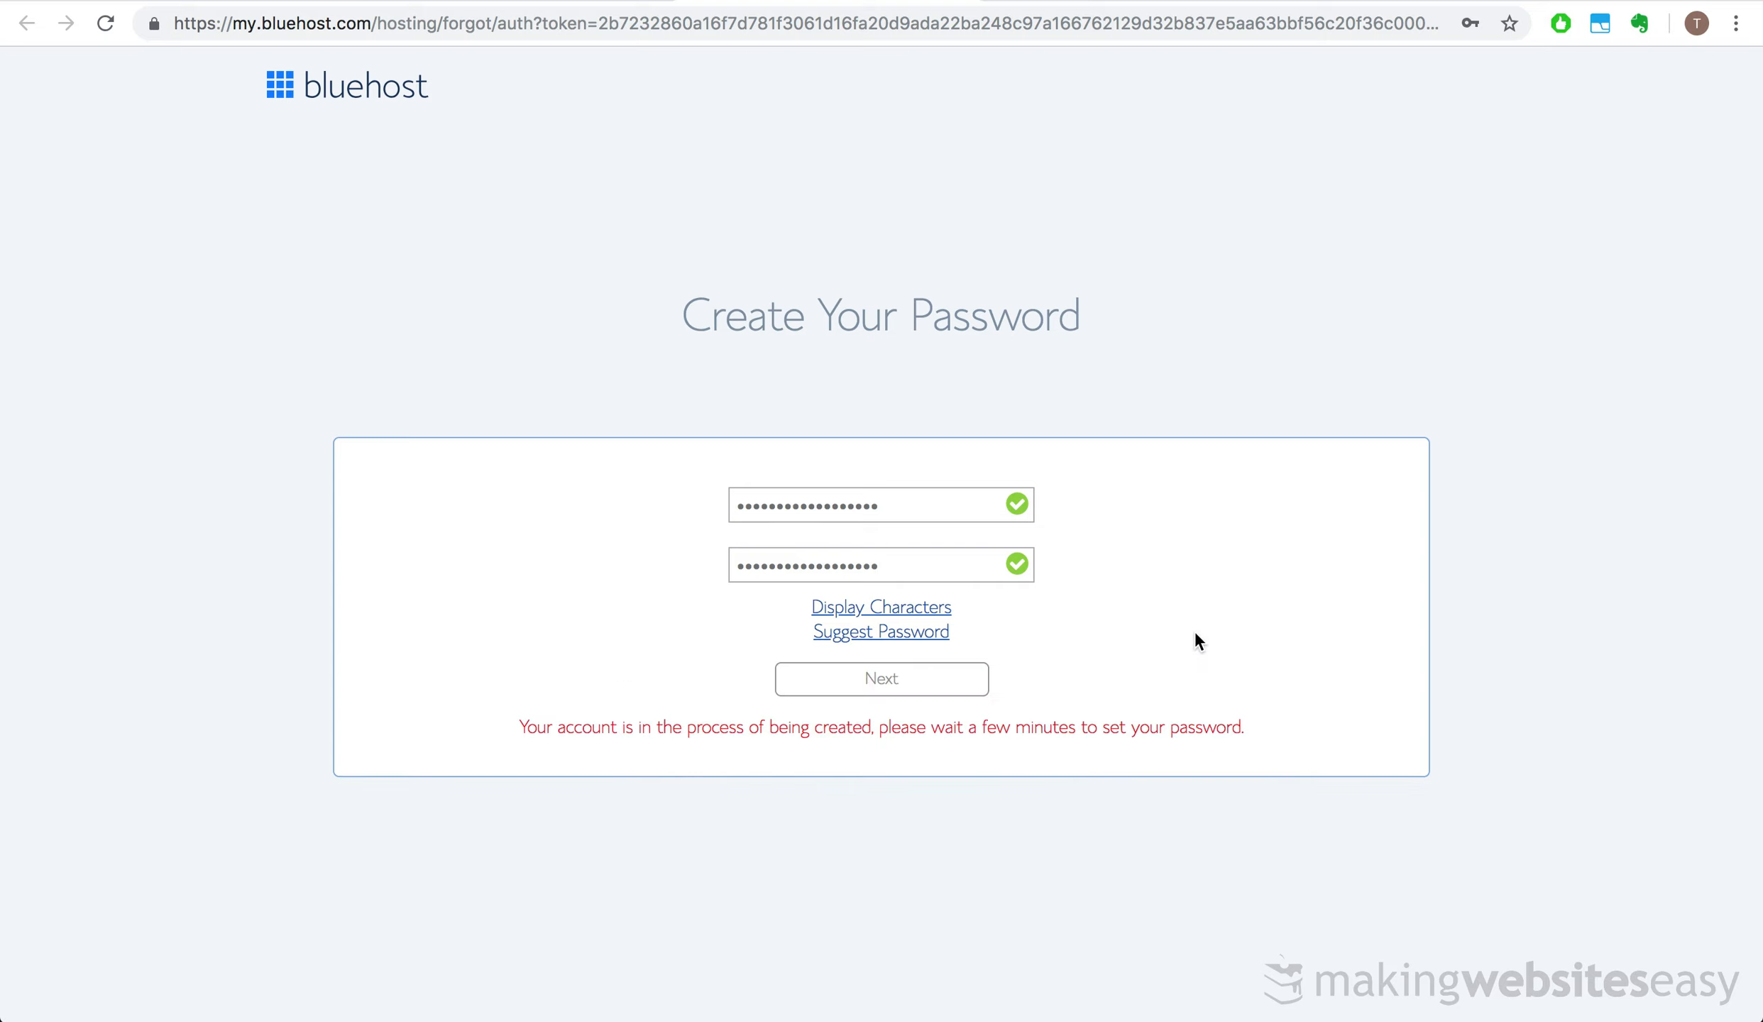
- Skip the theme selection in the WordPress onboarding and start building the site
click(838, 612)
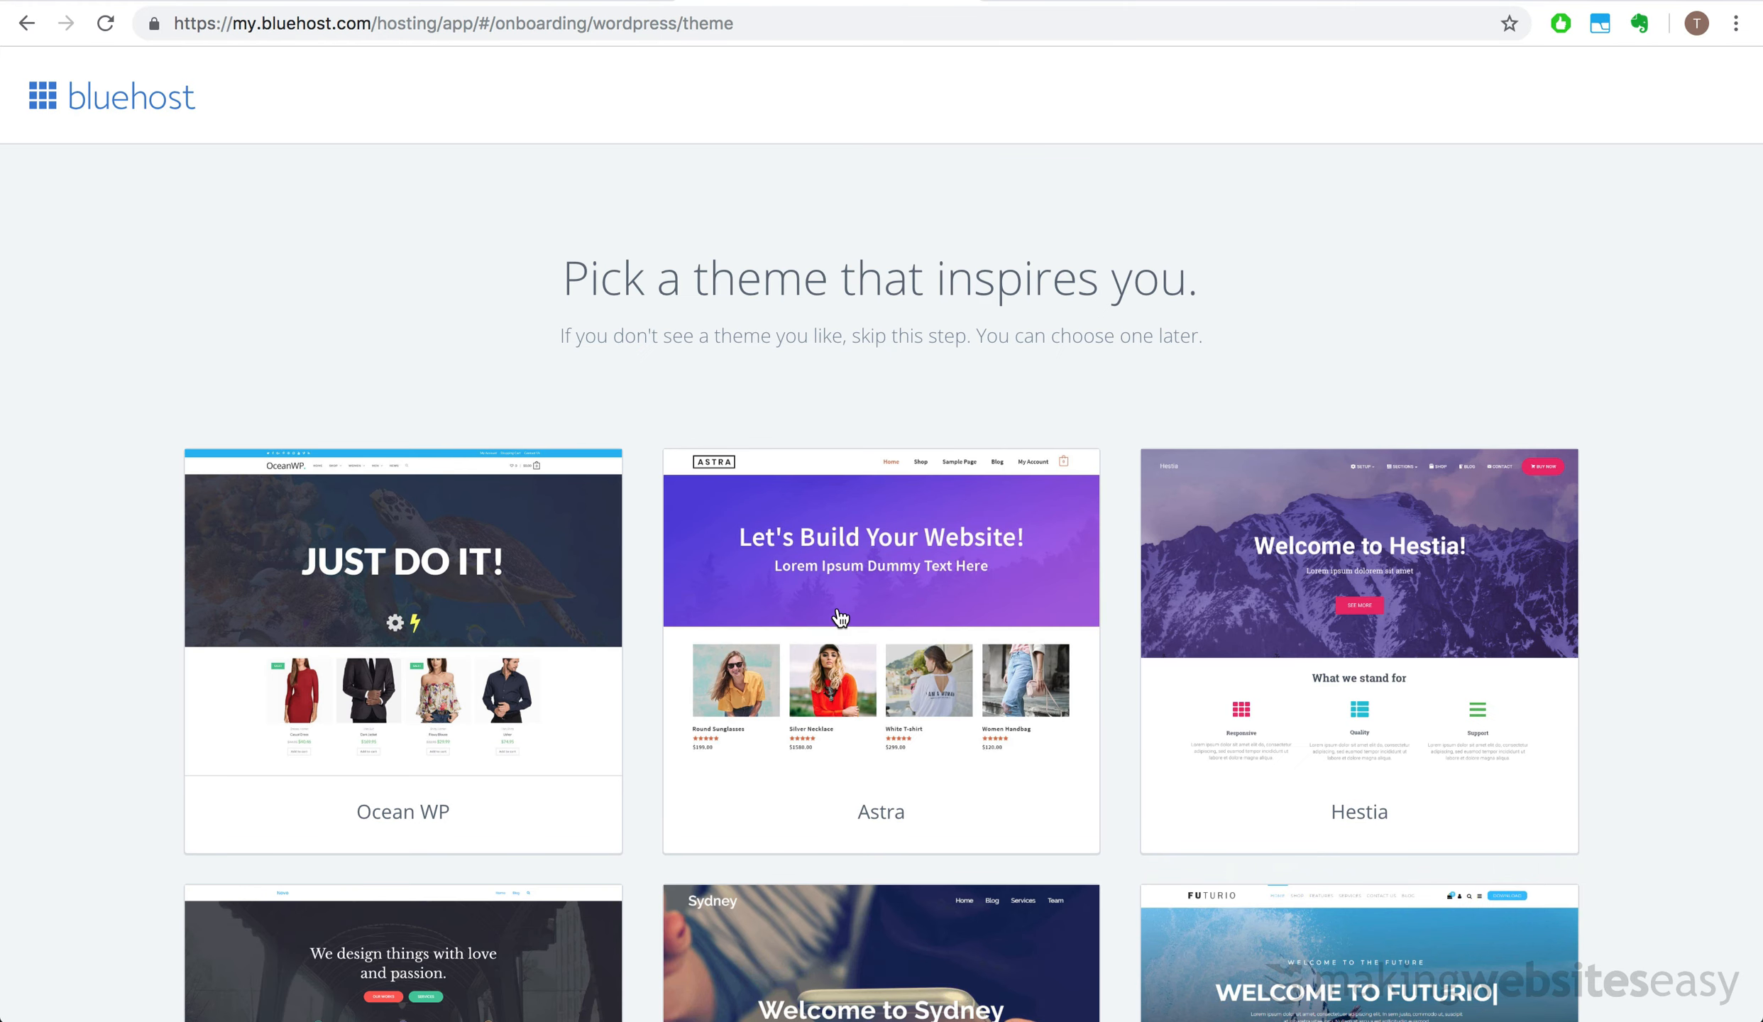
scroll(839, 618, down, 6)
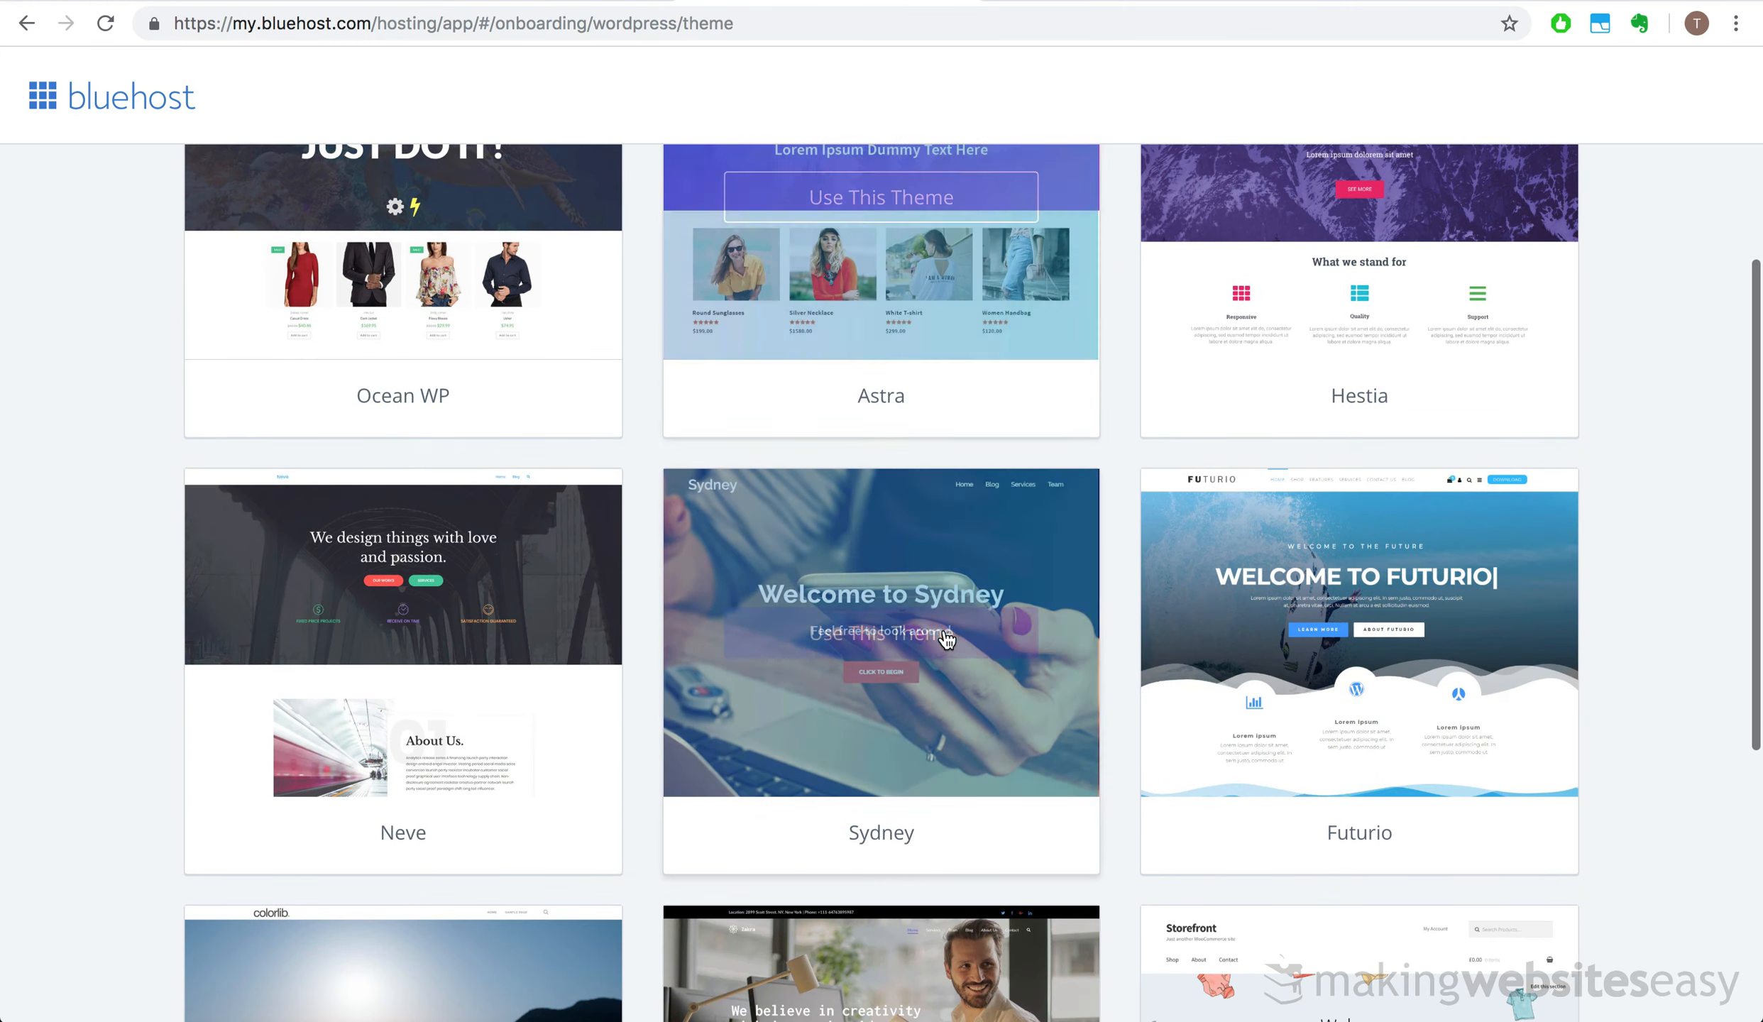
scroll(814, 650, down, 5)
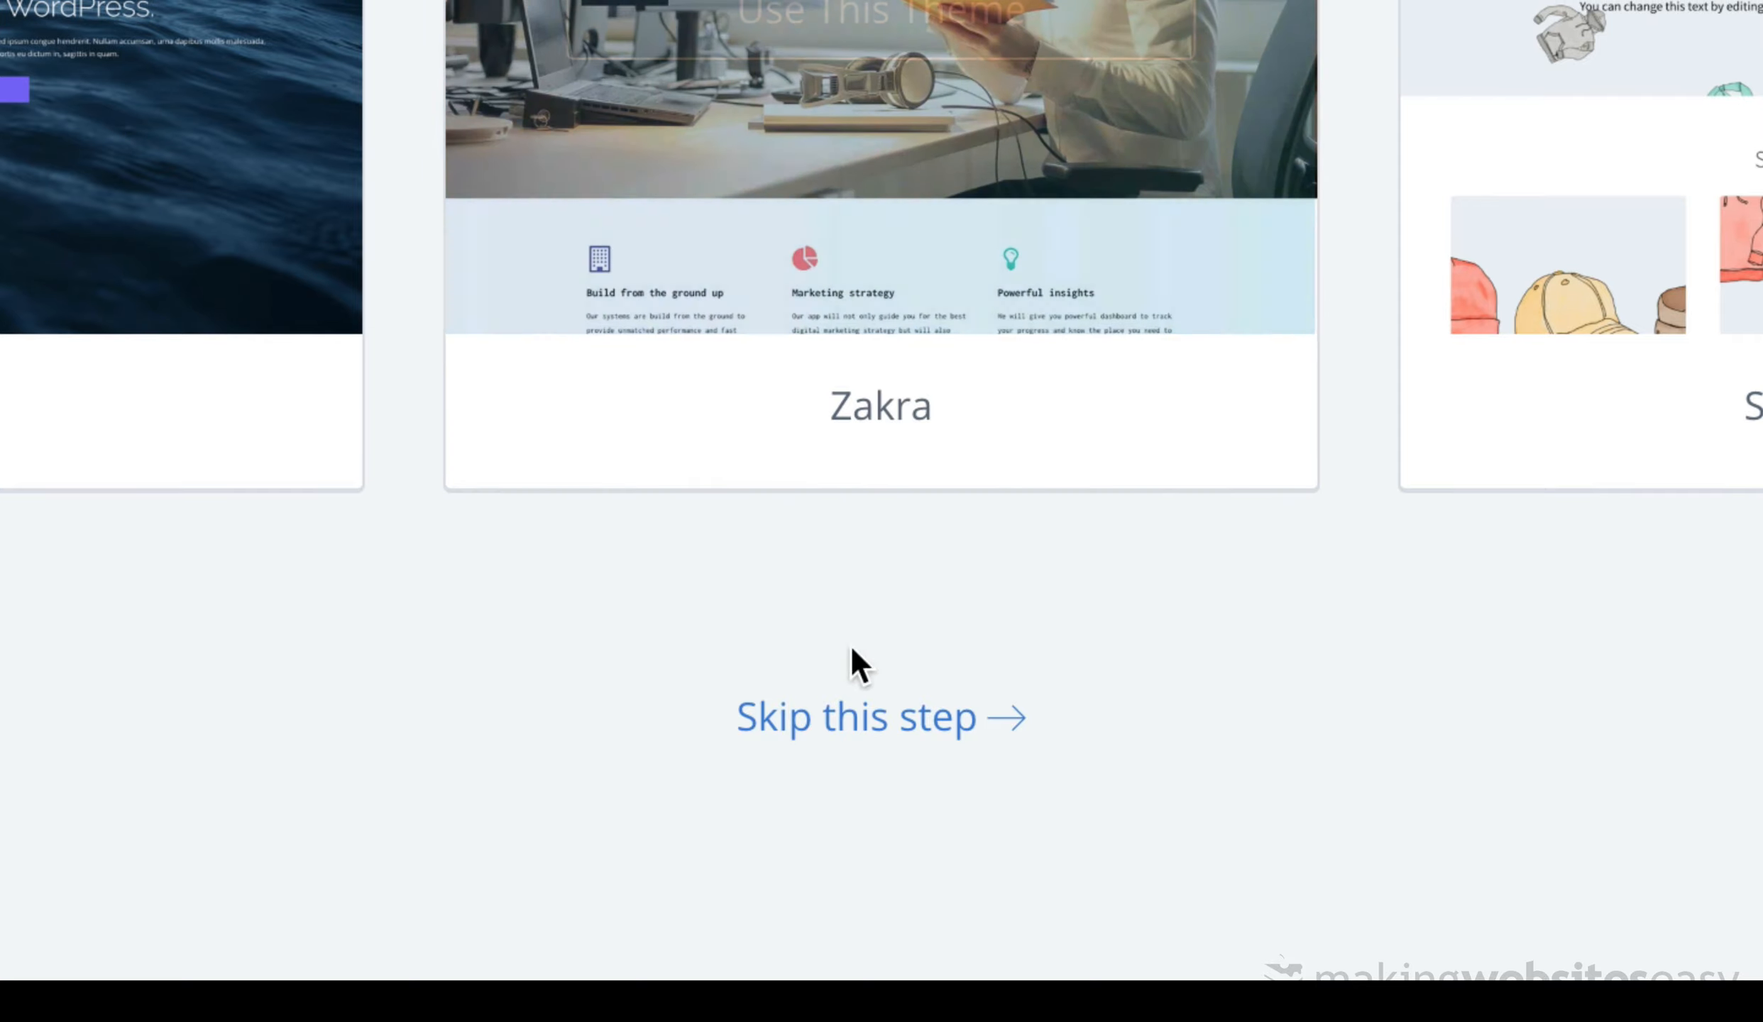
click(867, 715)
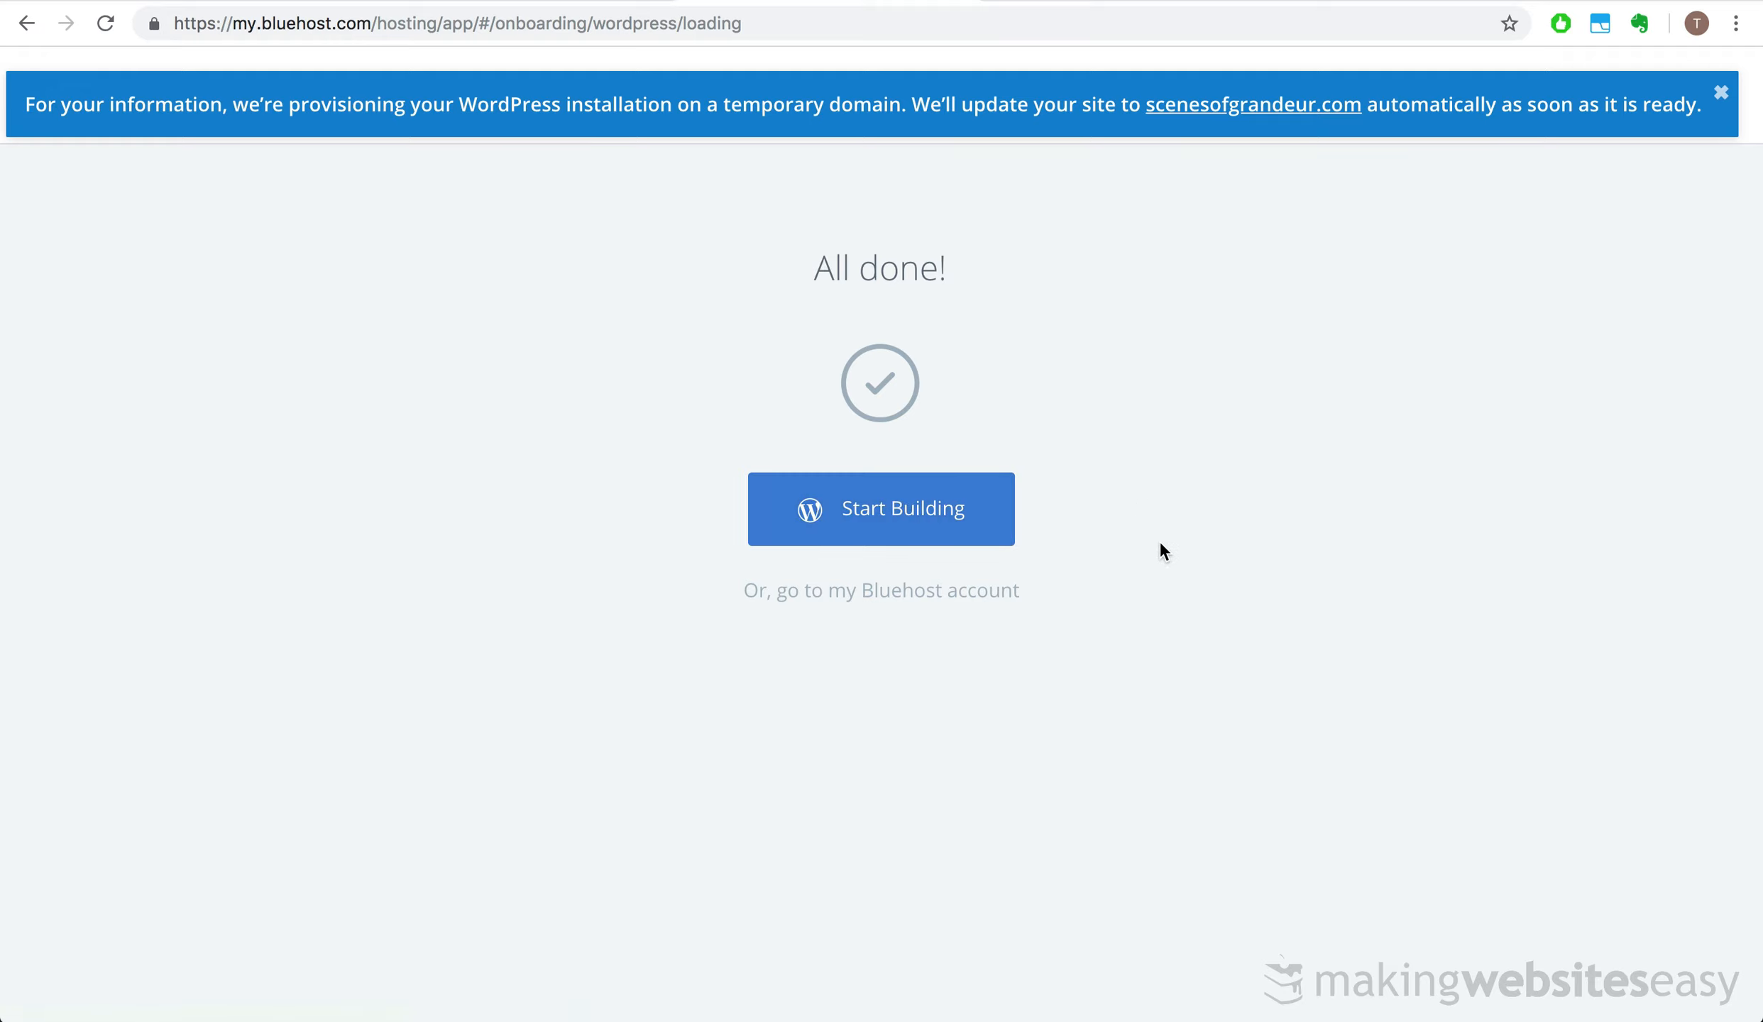
click(893, 519)
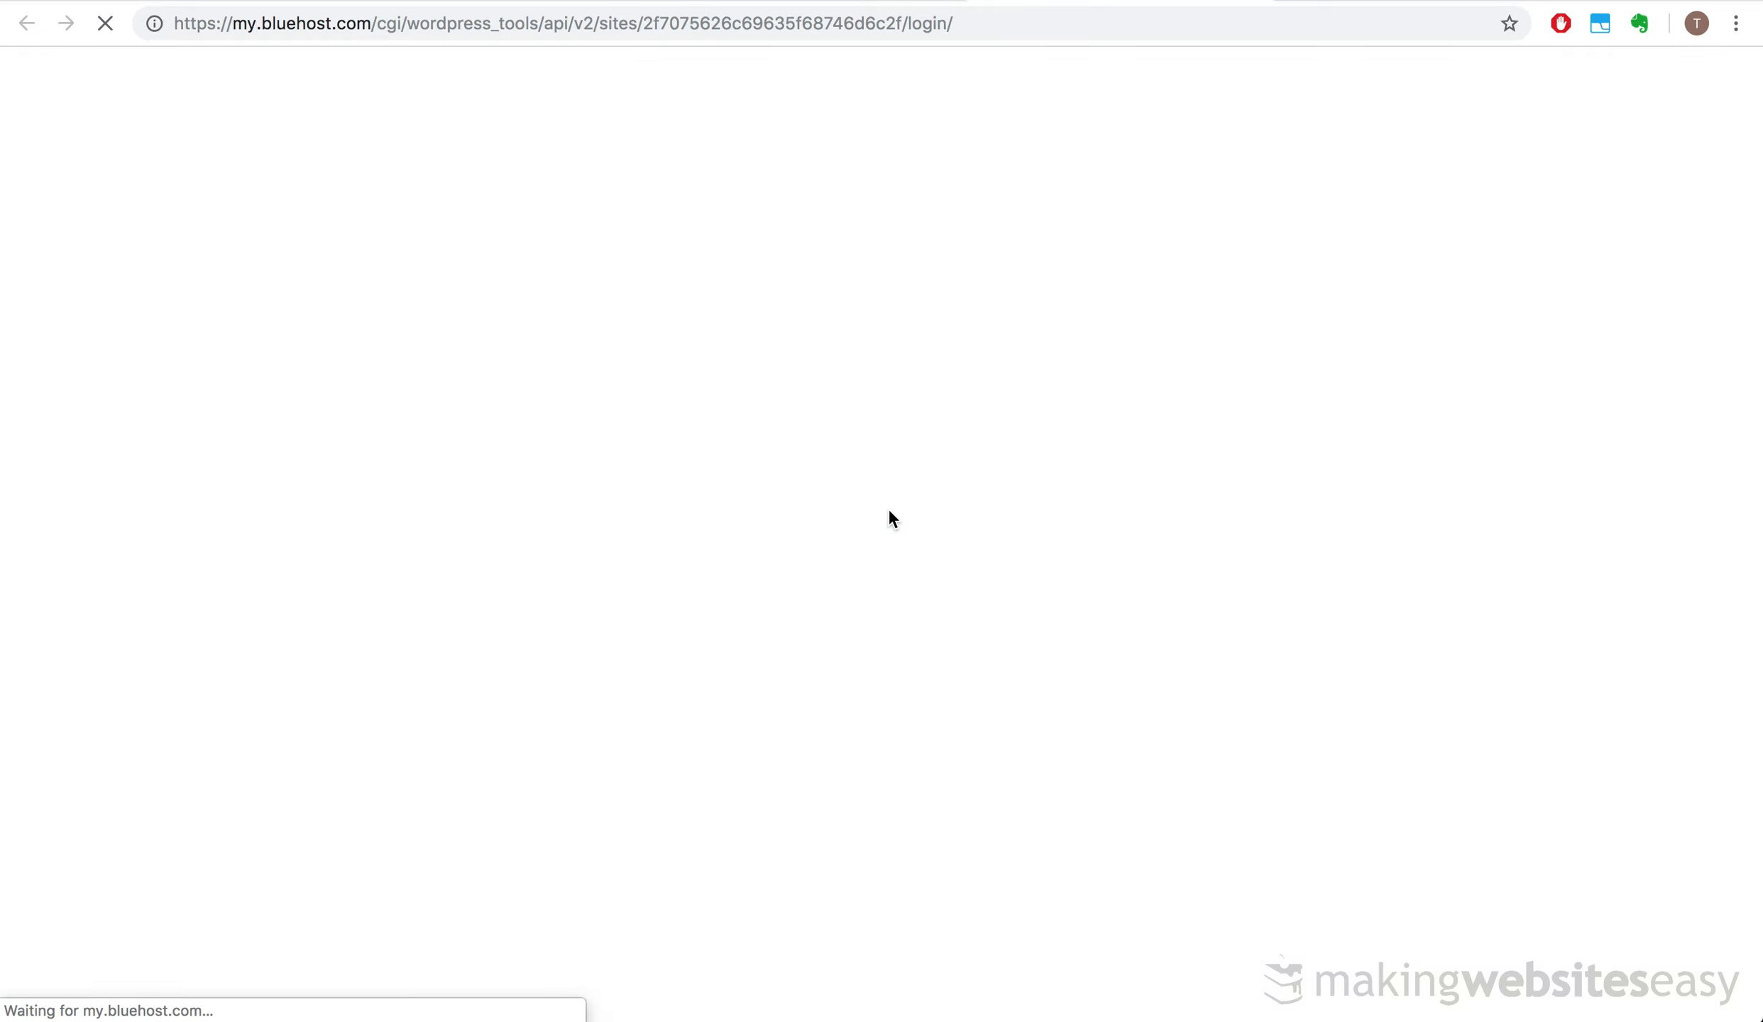
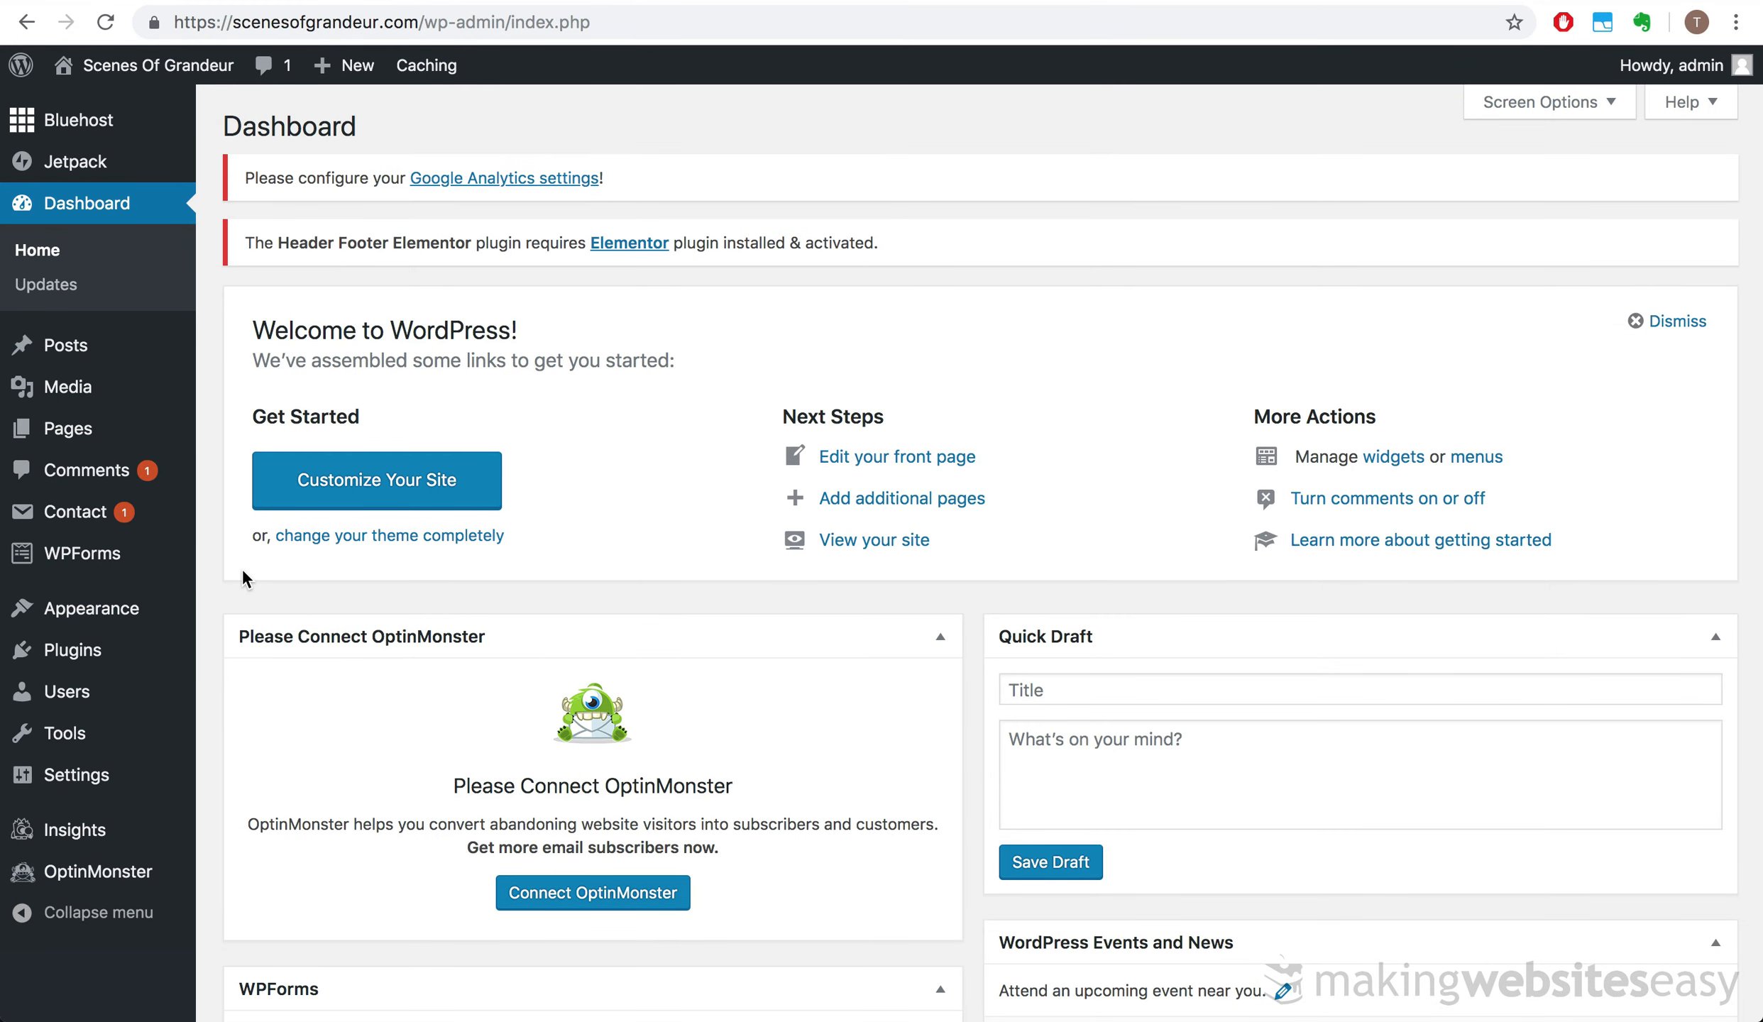
- Find the Elementor Page Builder plugin by searching for "elementor" among new plugins, install it and activate it
mouse_move(103, 652)
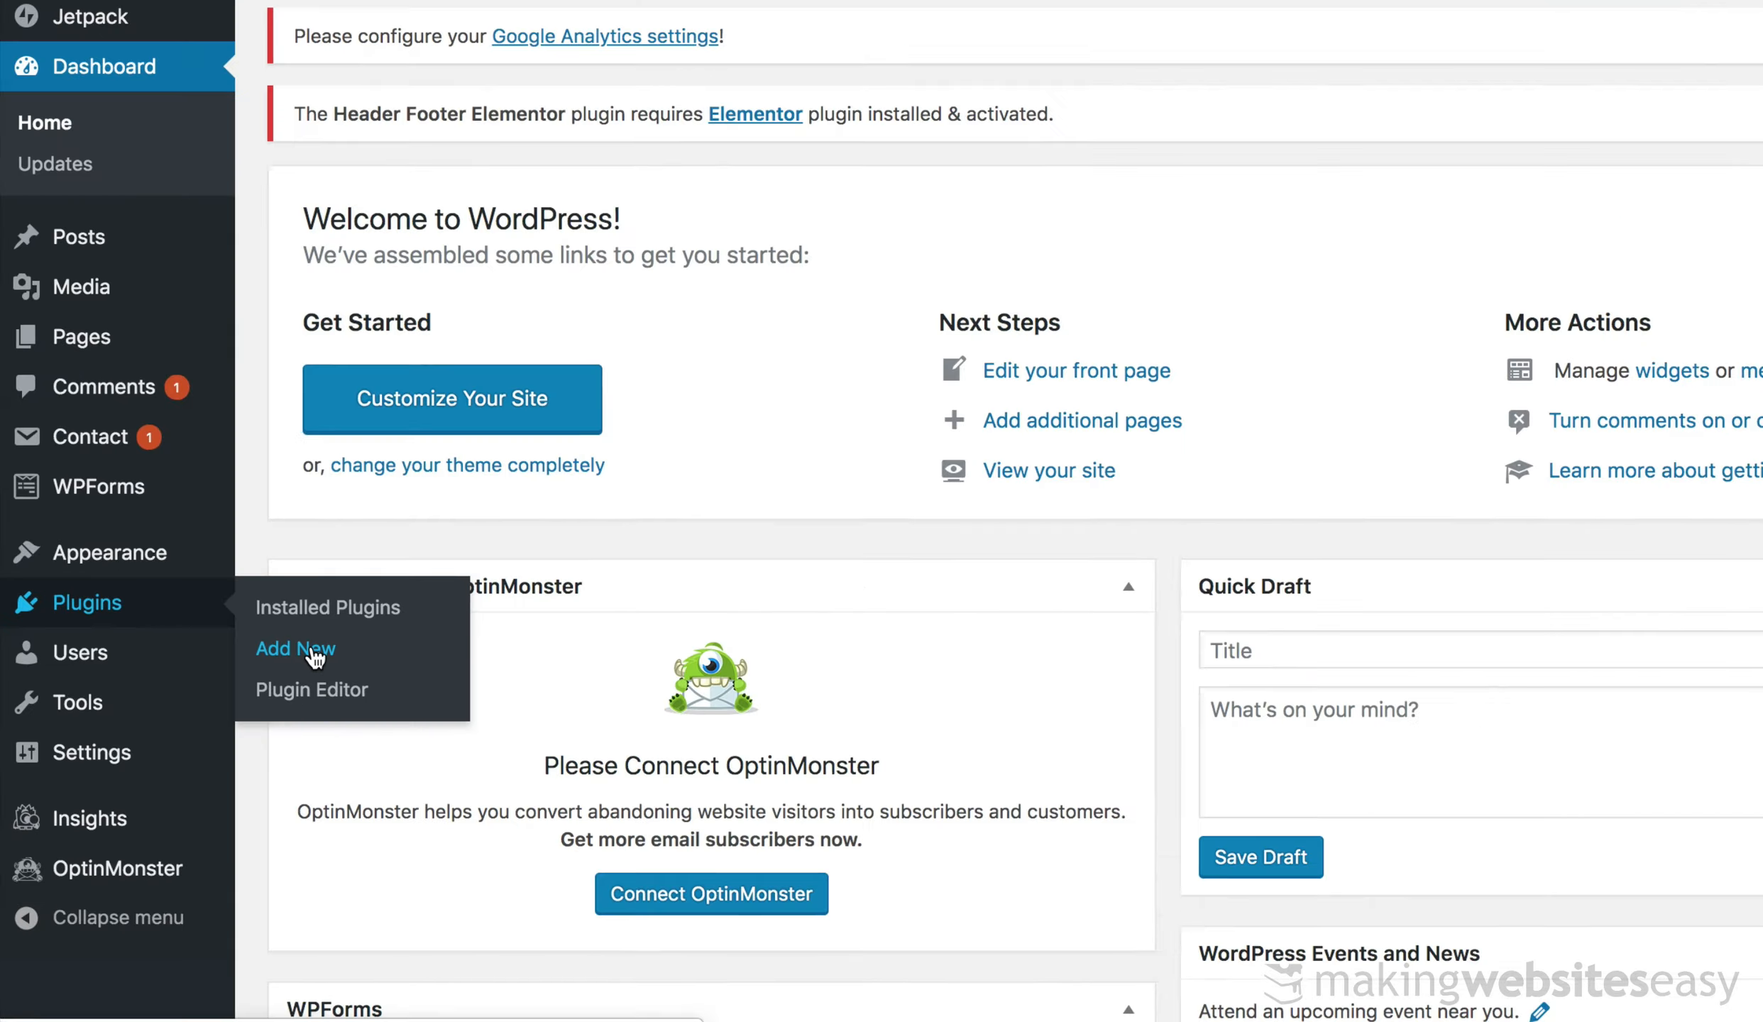
click(526, 497)
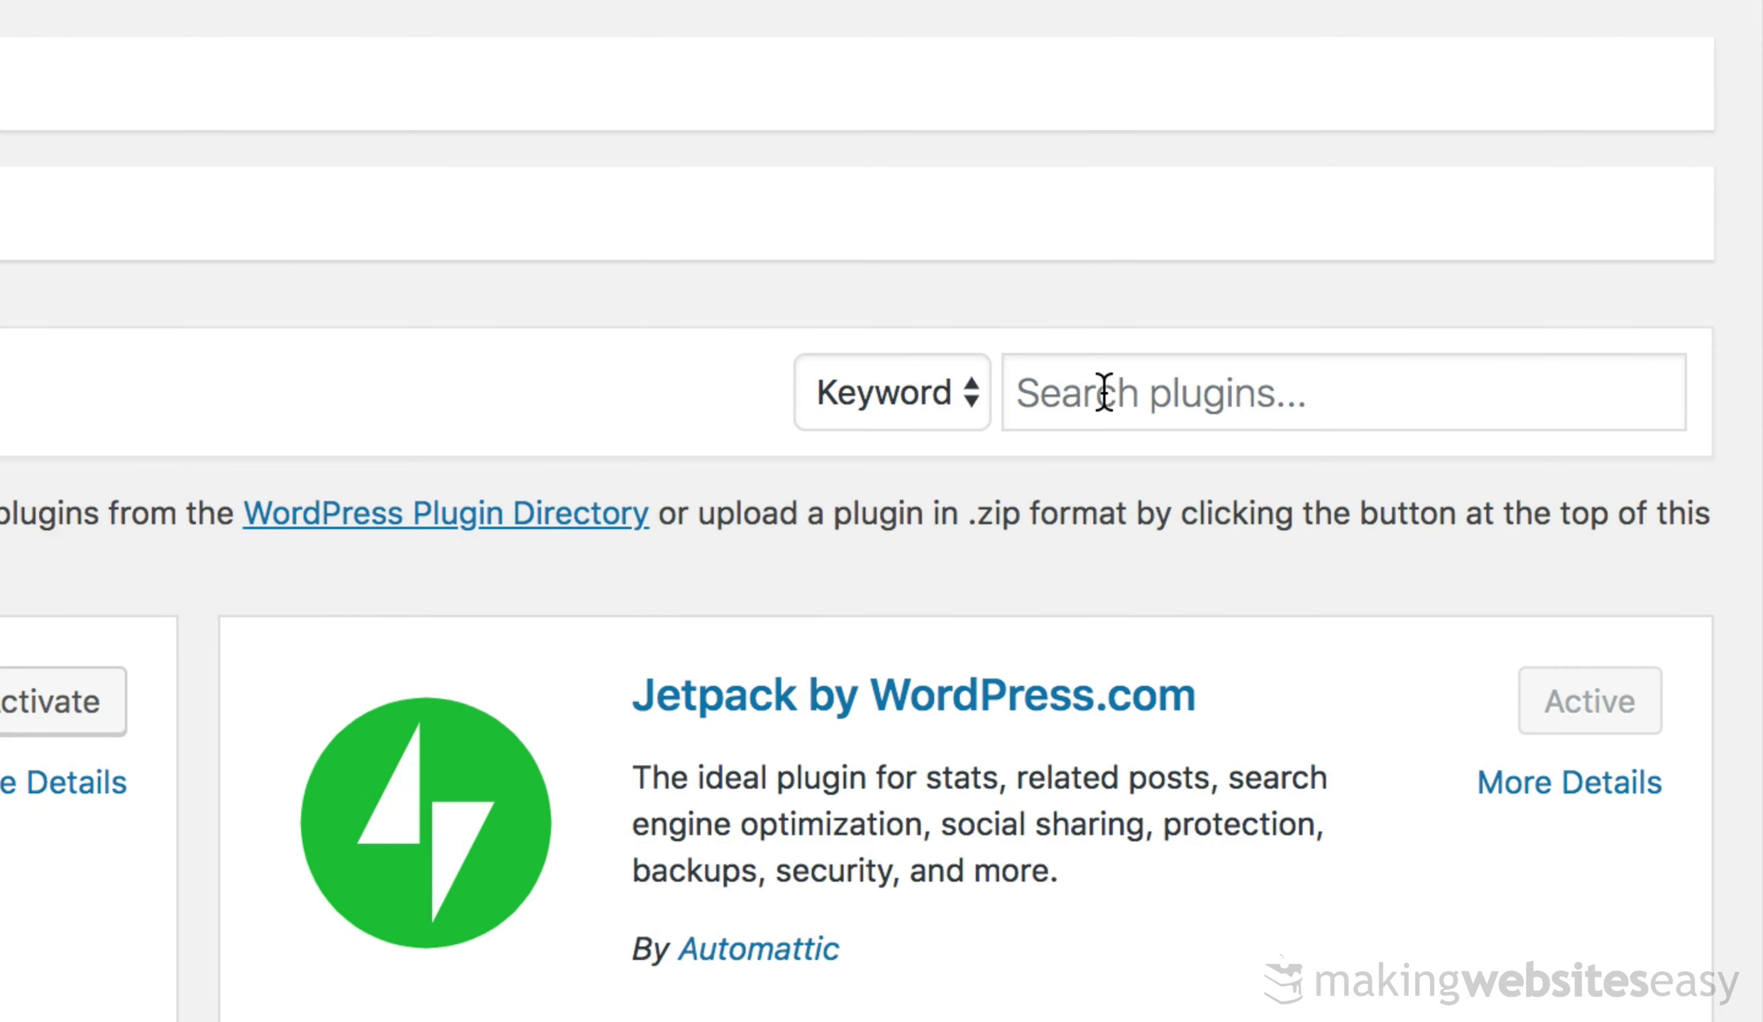
click(1104, 392)
text(elementor)
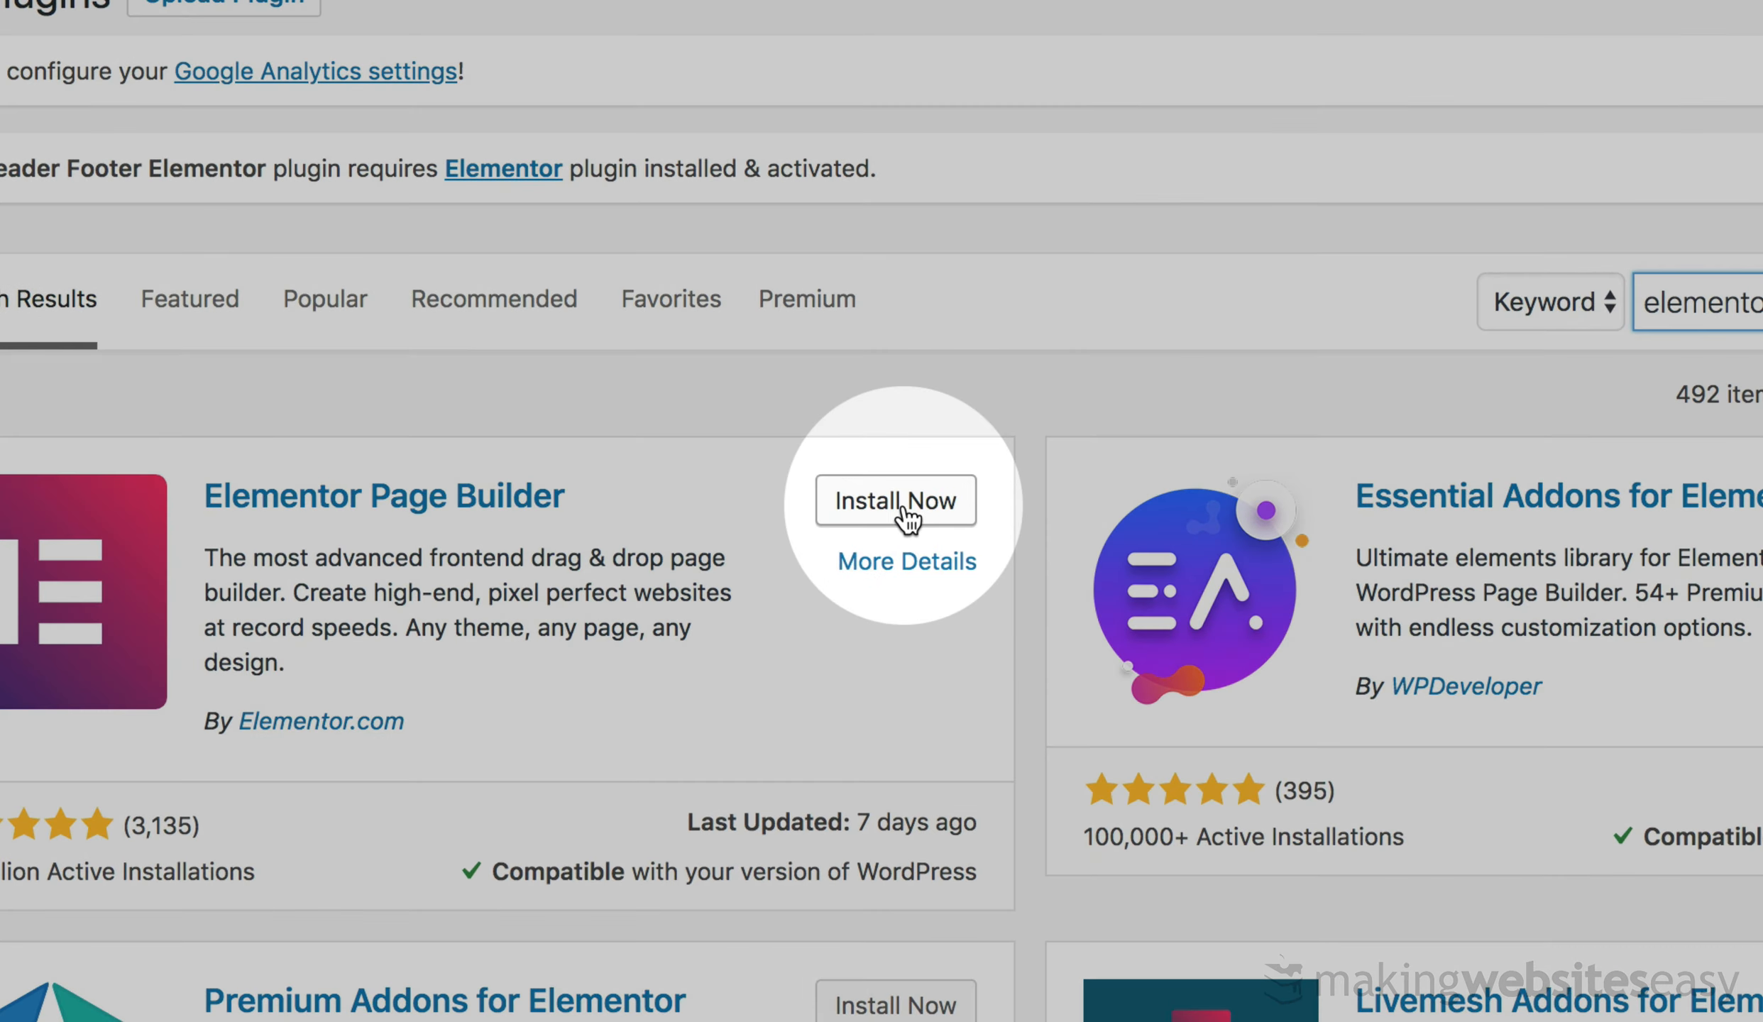
click(908, 521)
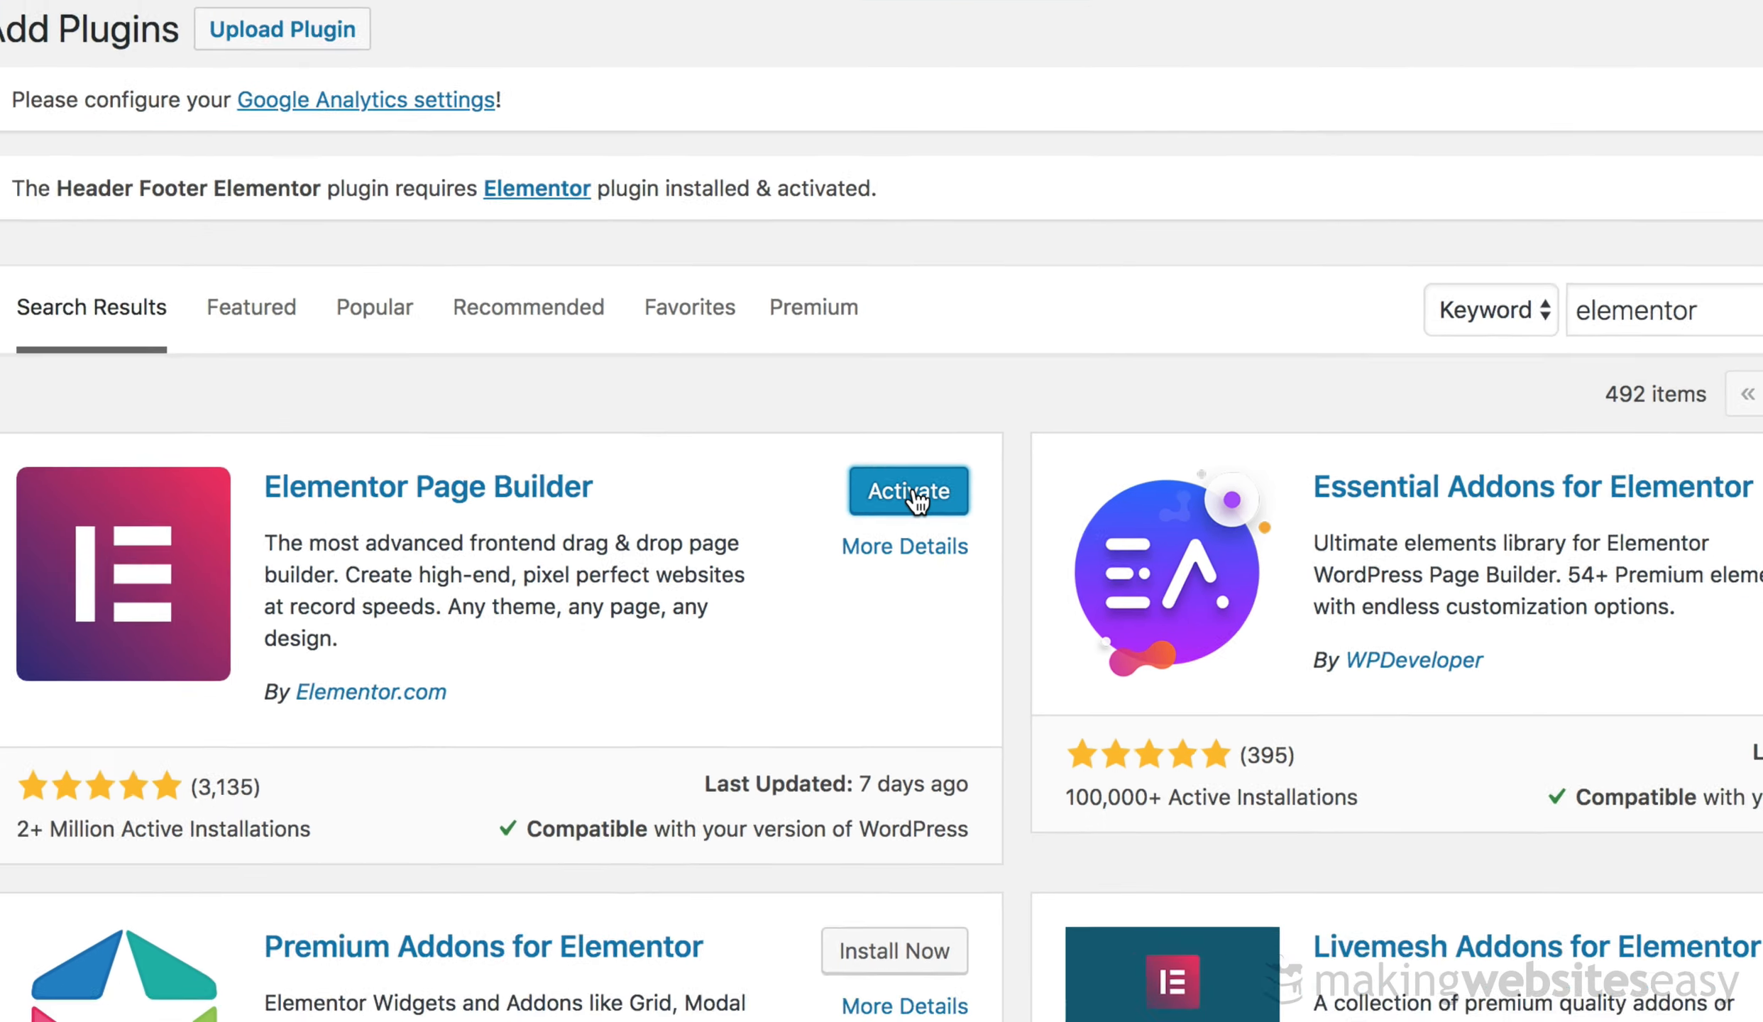
click(917, 506)
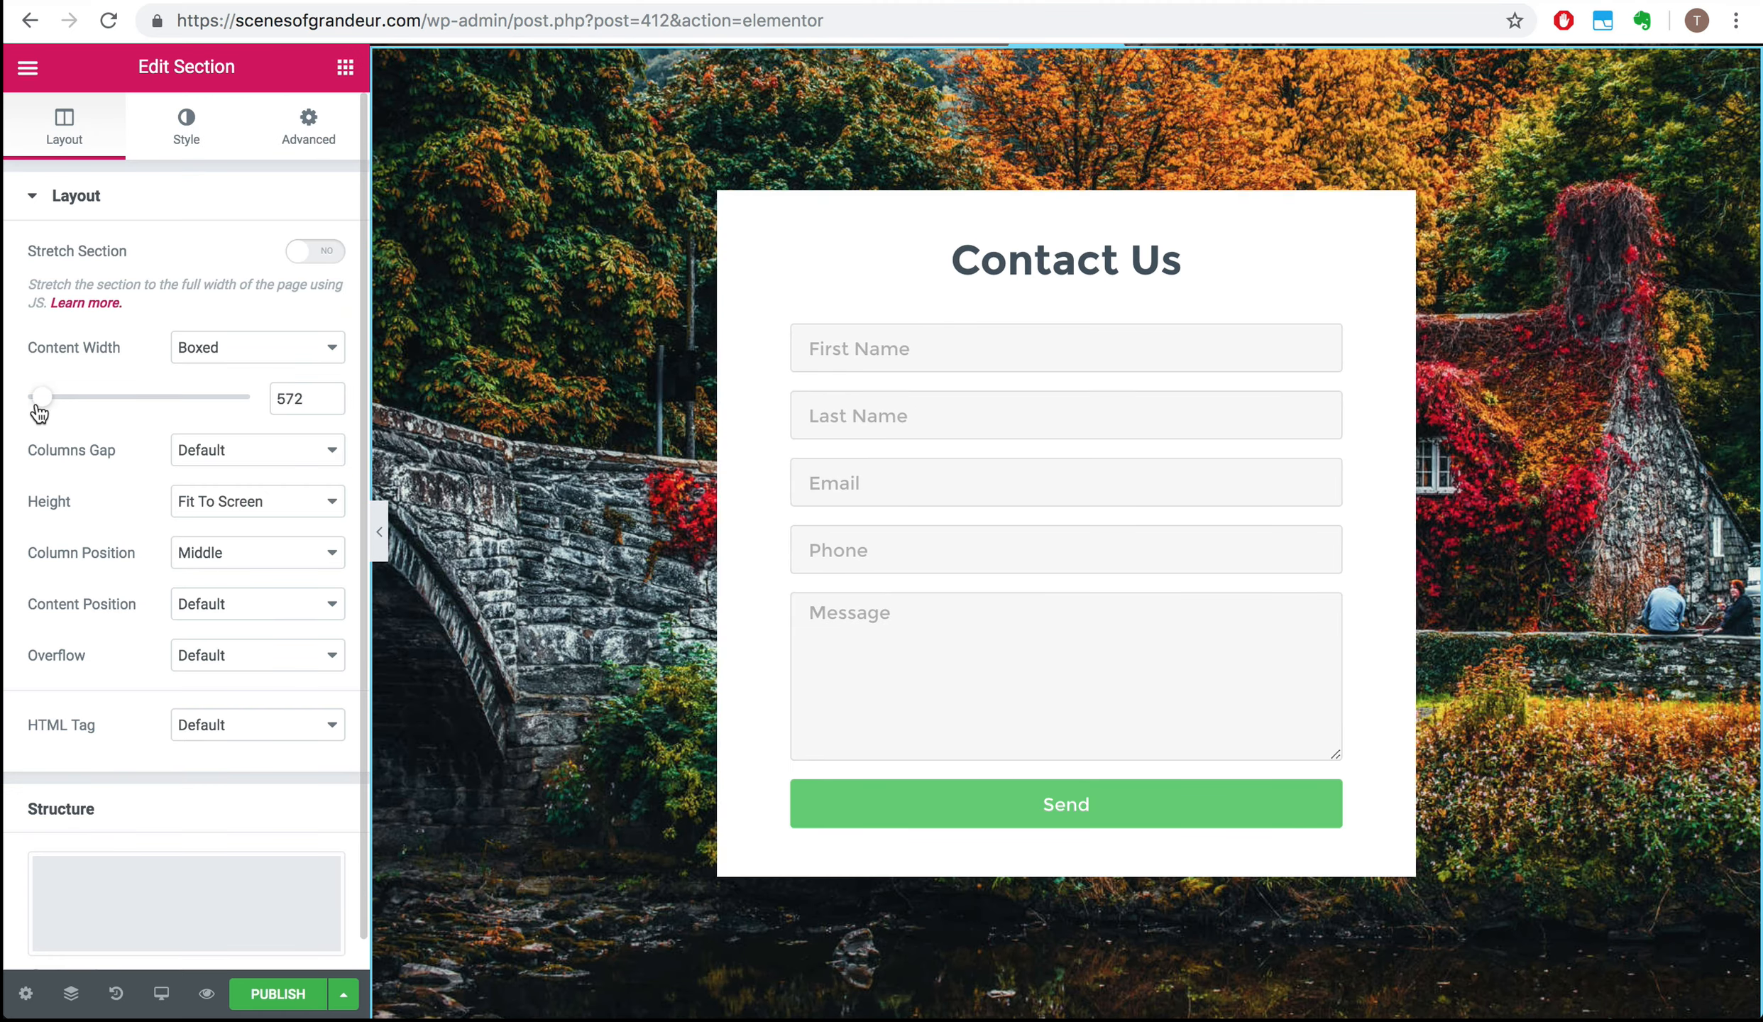
- In the Elementor editor, adjust the contact section's boxed content width and the split between the quote and form columns
drag(39, 414, 20, 410)
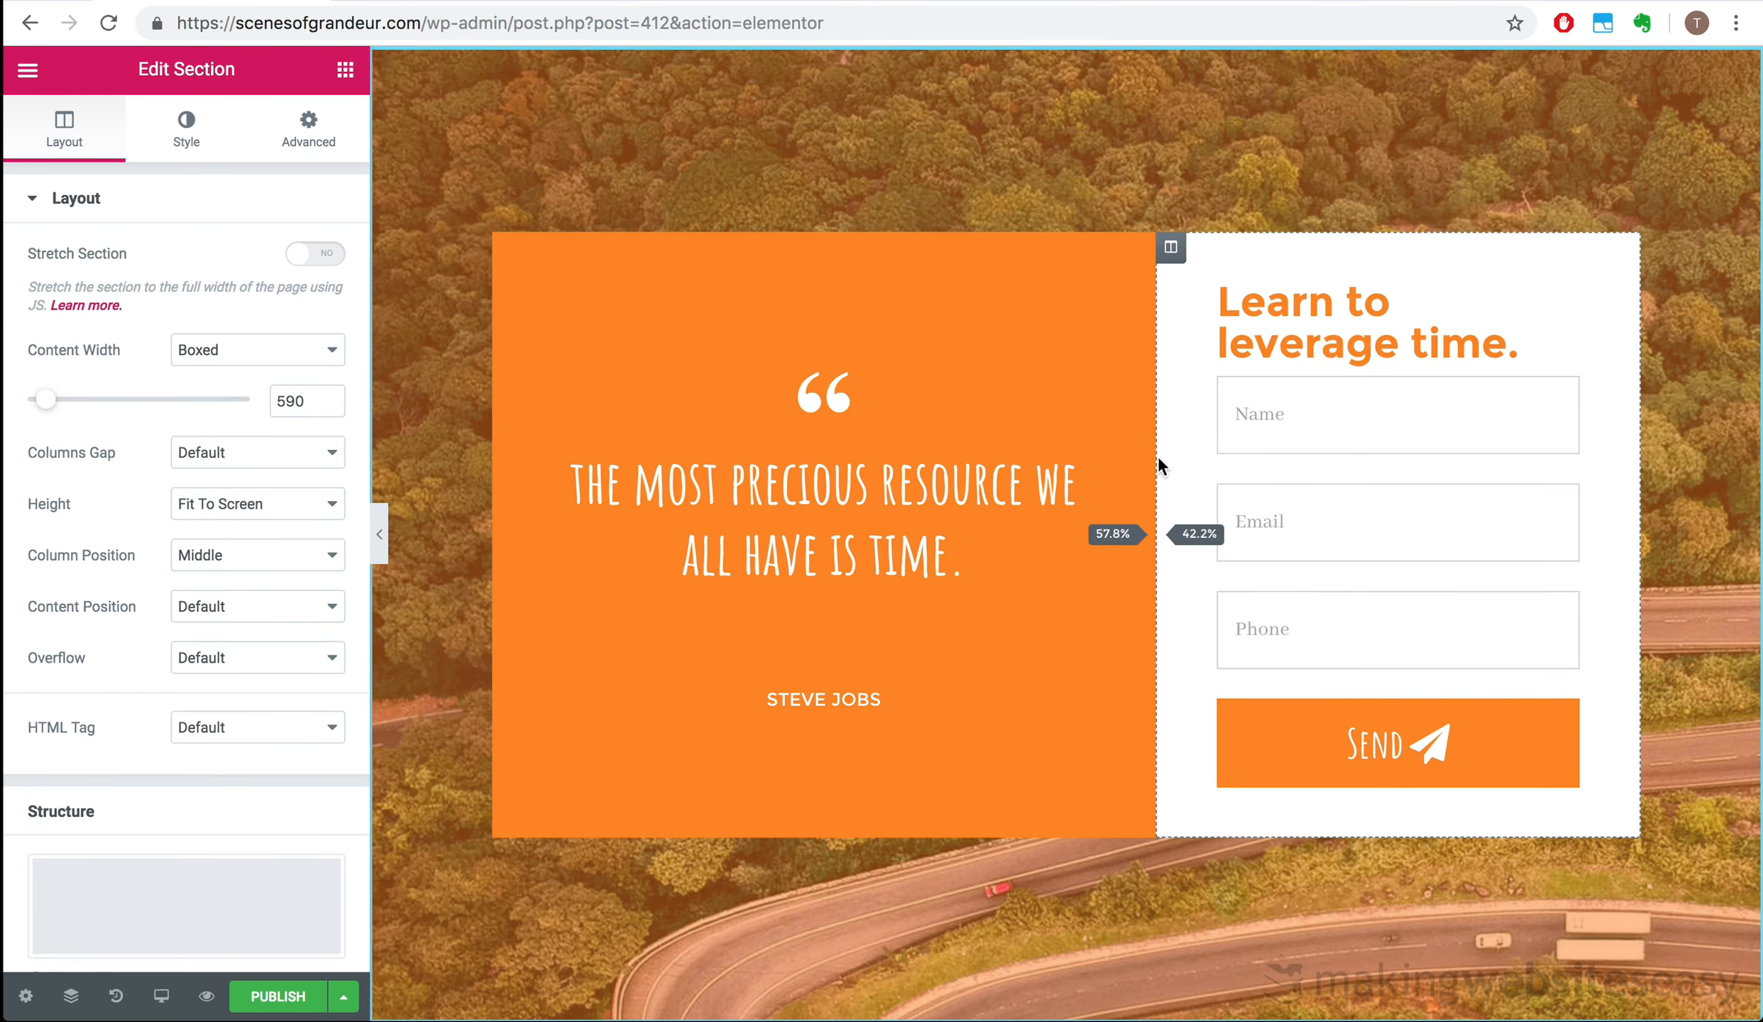
drag(1153, 472, 1138, 469)
drag(291, 595, 291, 681)
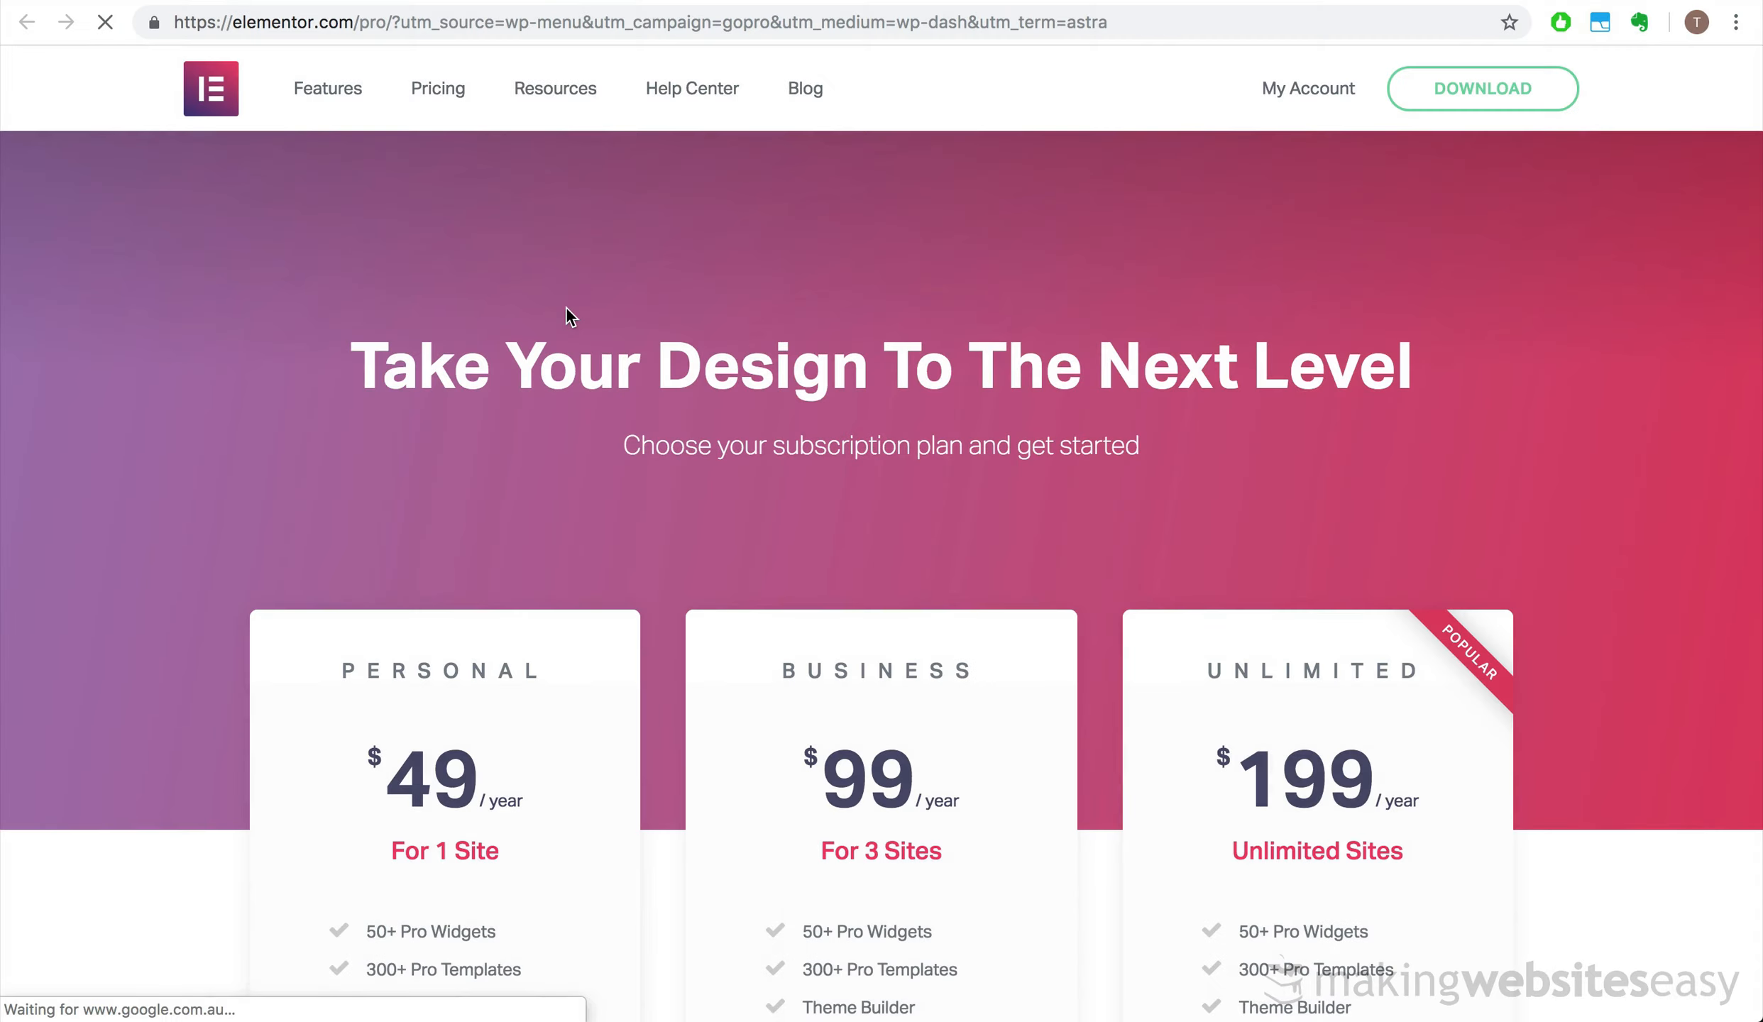
- Choose the Personal plan for 1 site on the Elementor Pro pricing page and look through the checkout form
scroll(684, 497, down, 5)
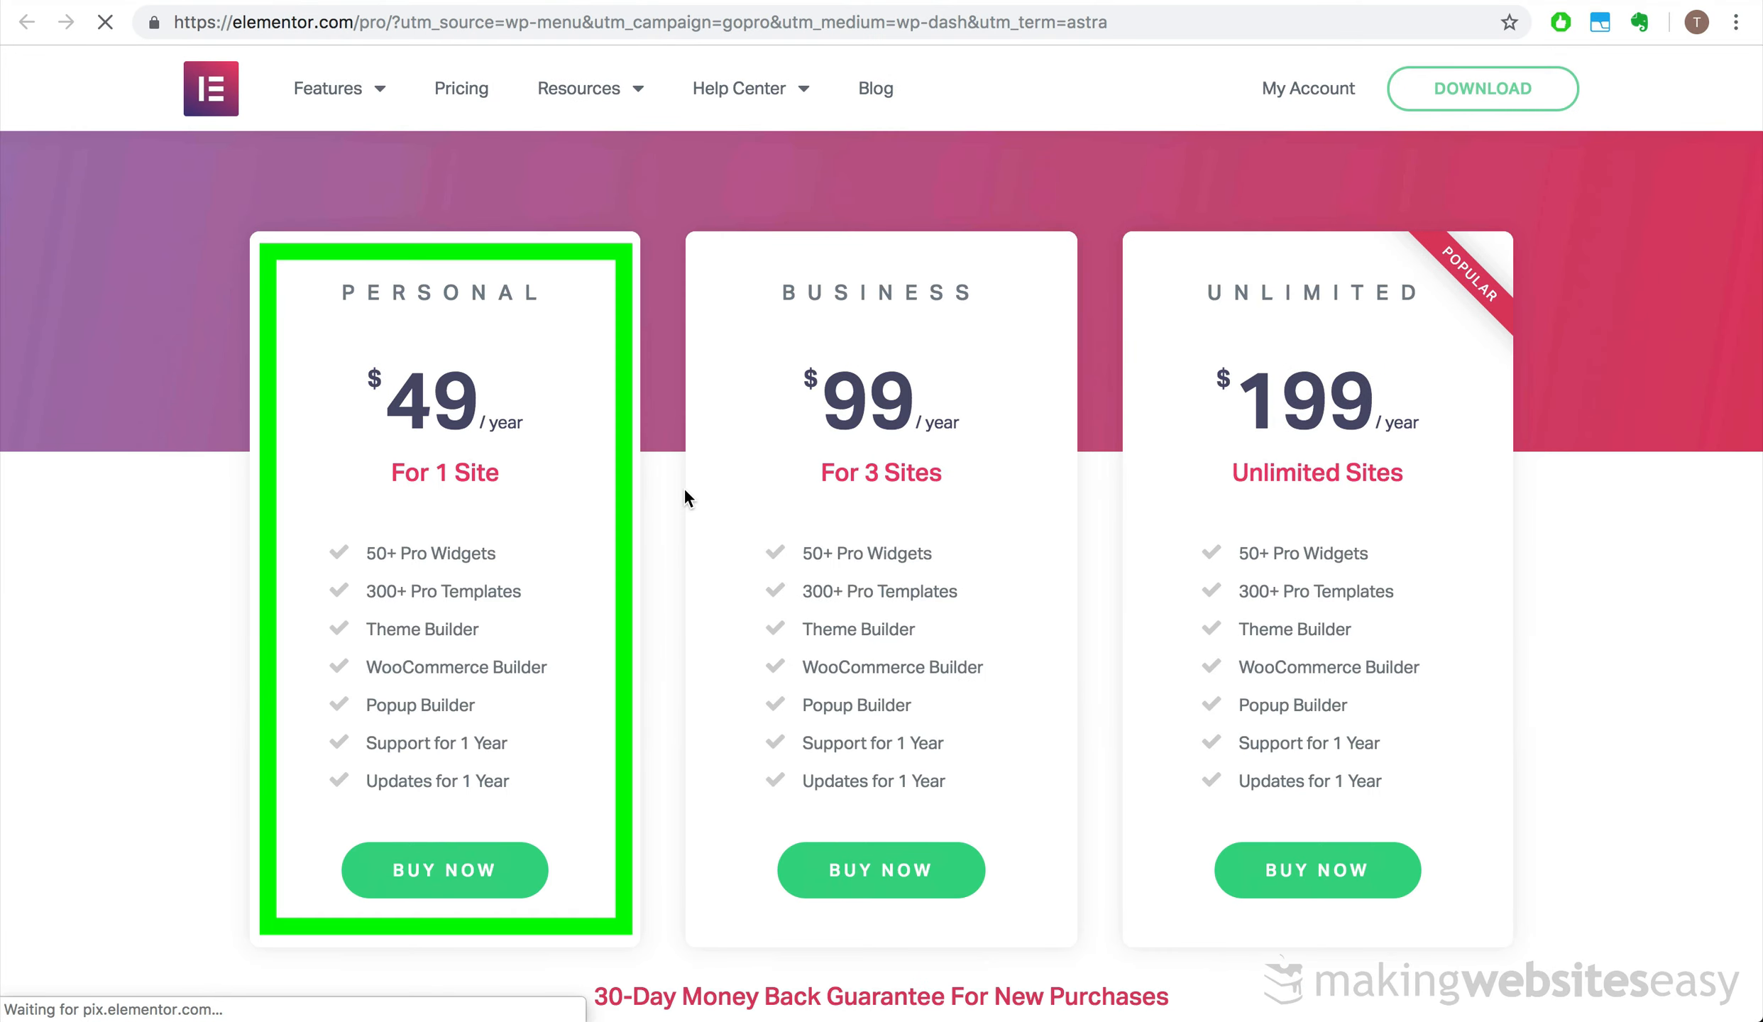
scroll(684, 487, down, 3)
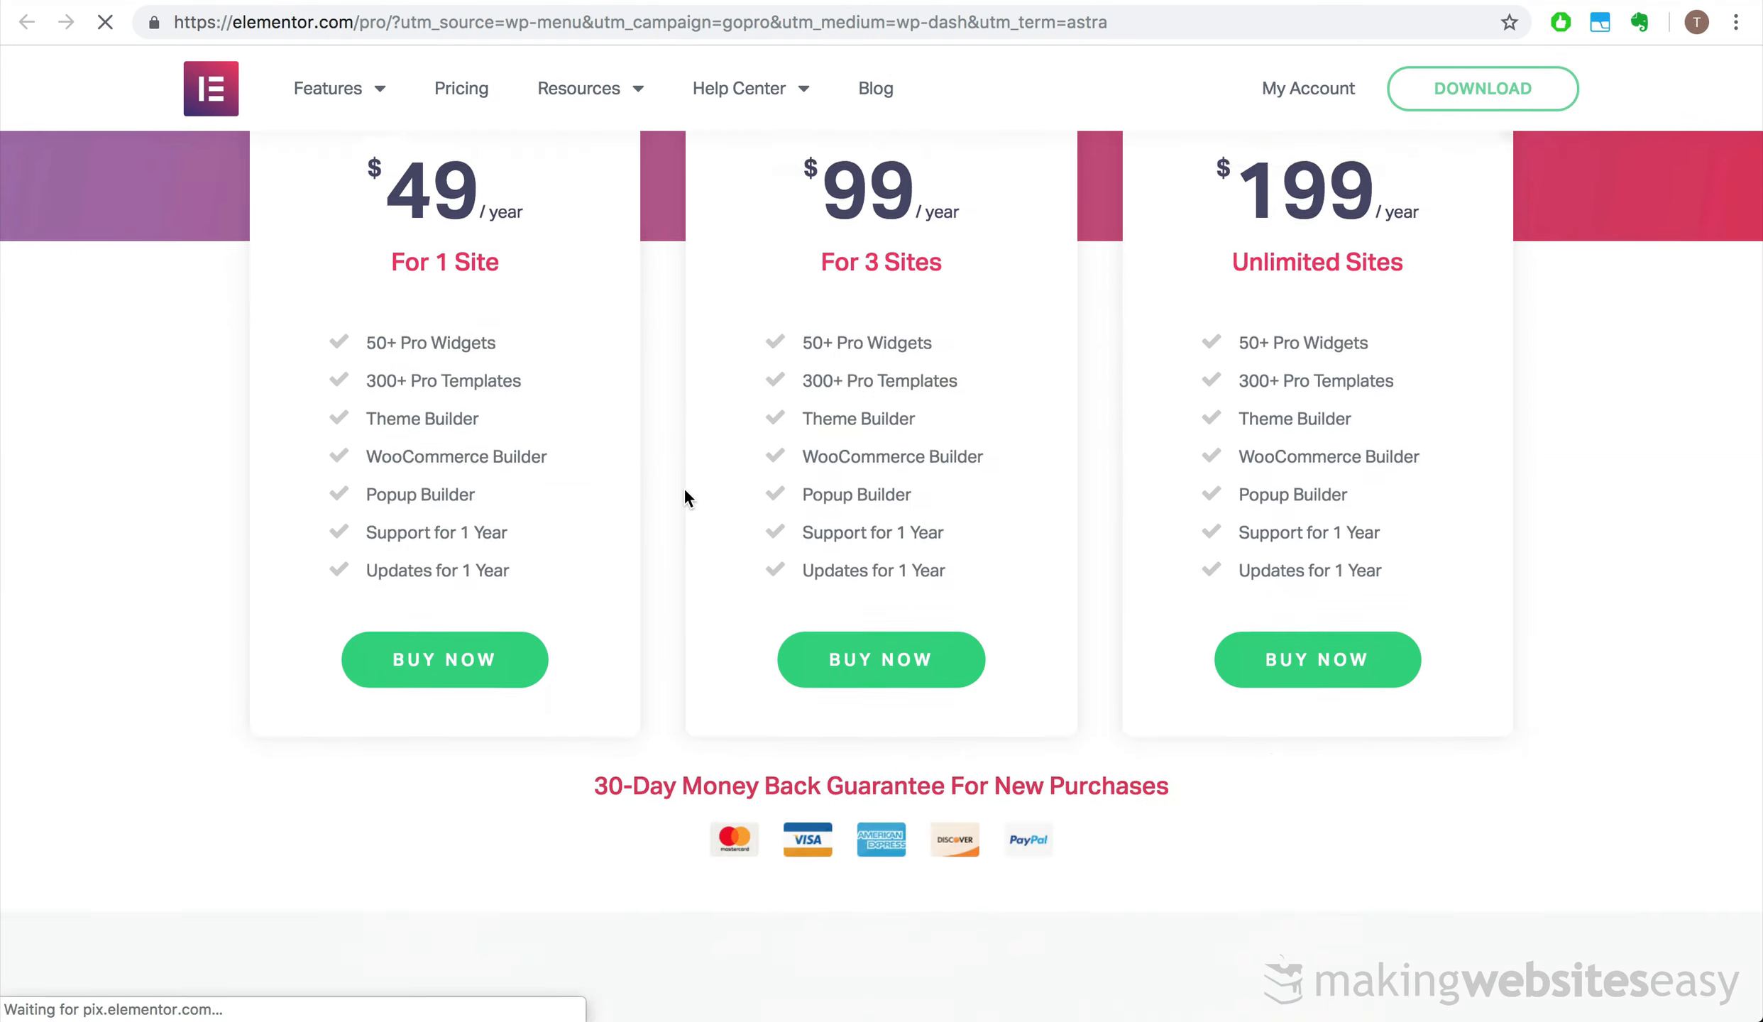
click(470, 641)
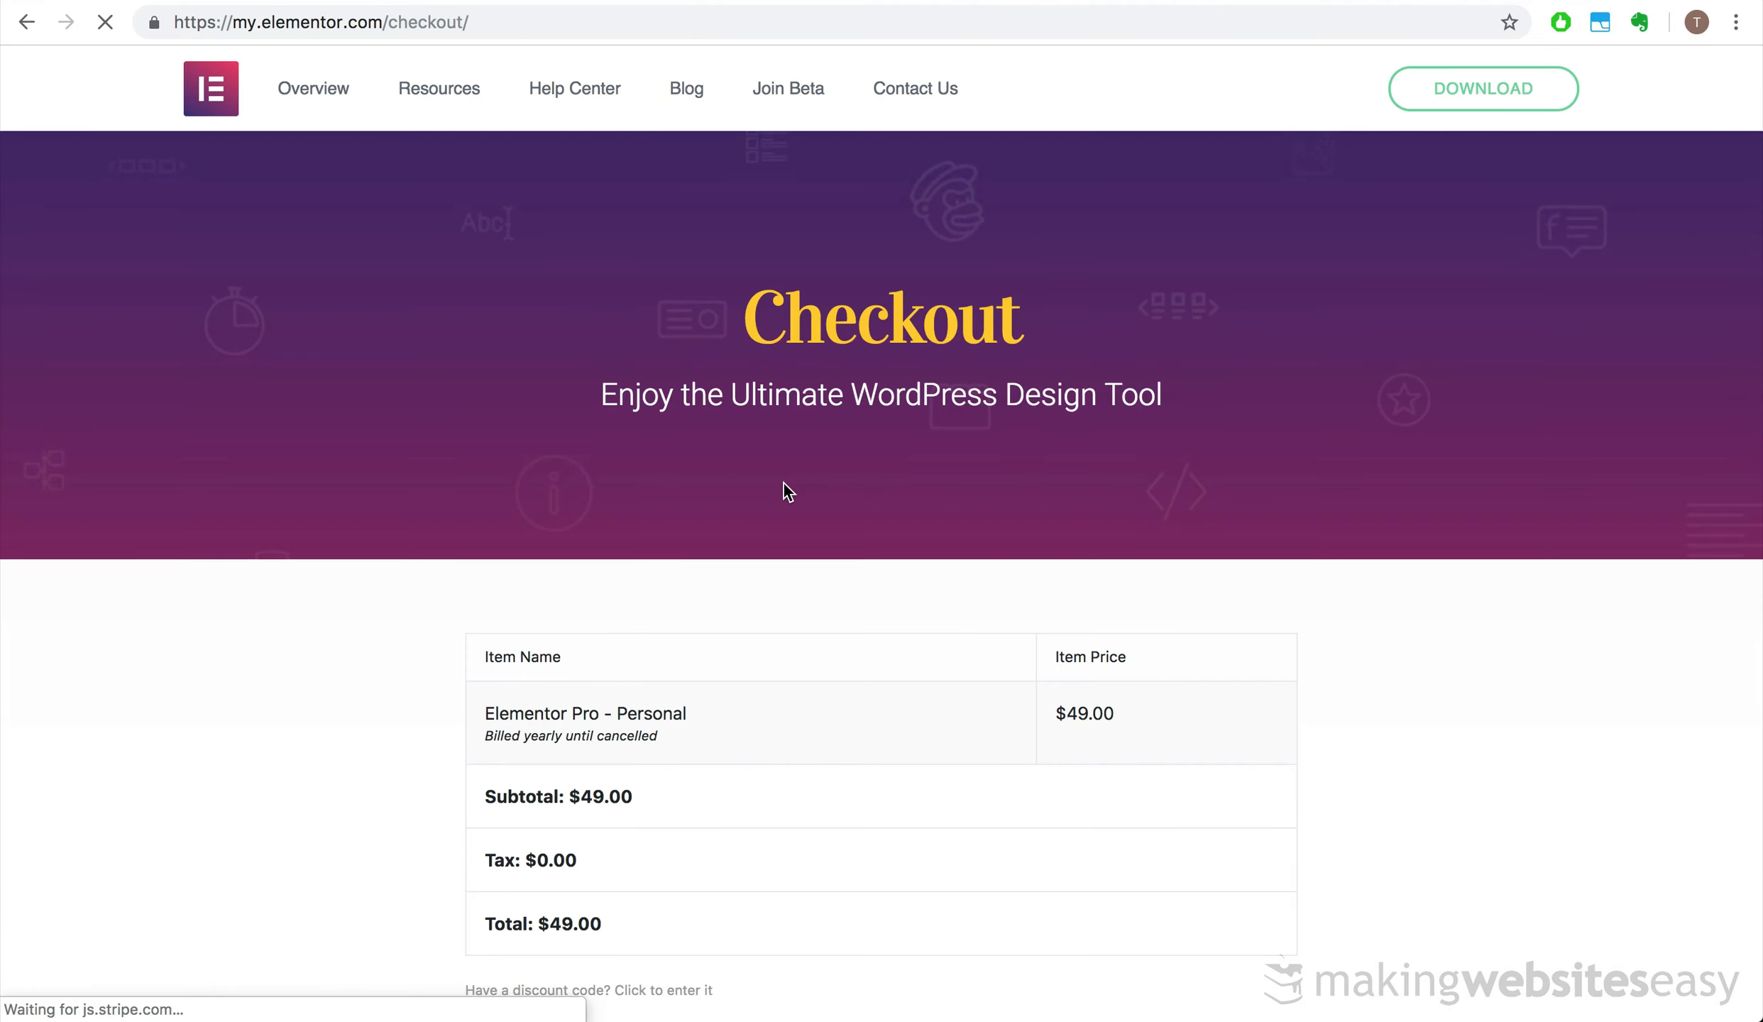
scroll(419, 710, down, 8)
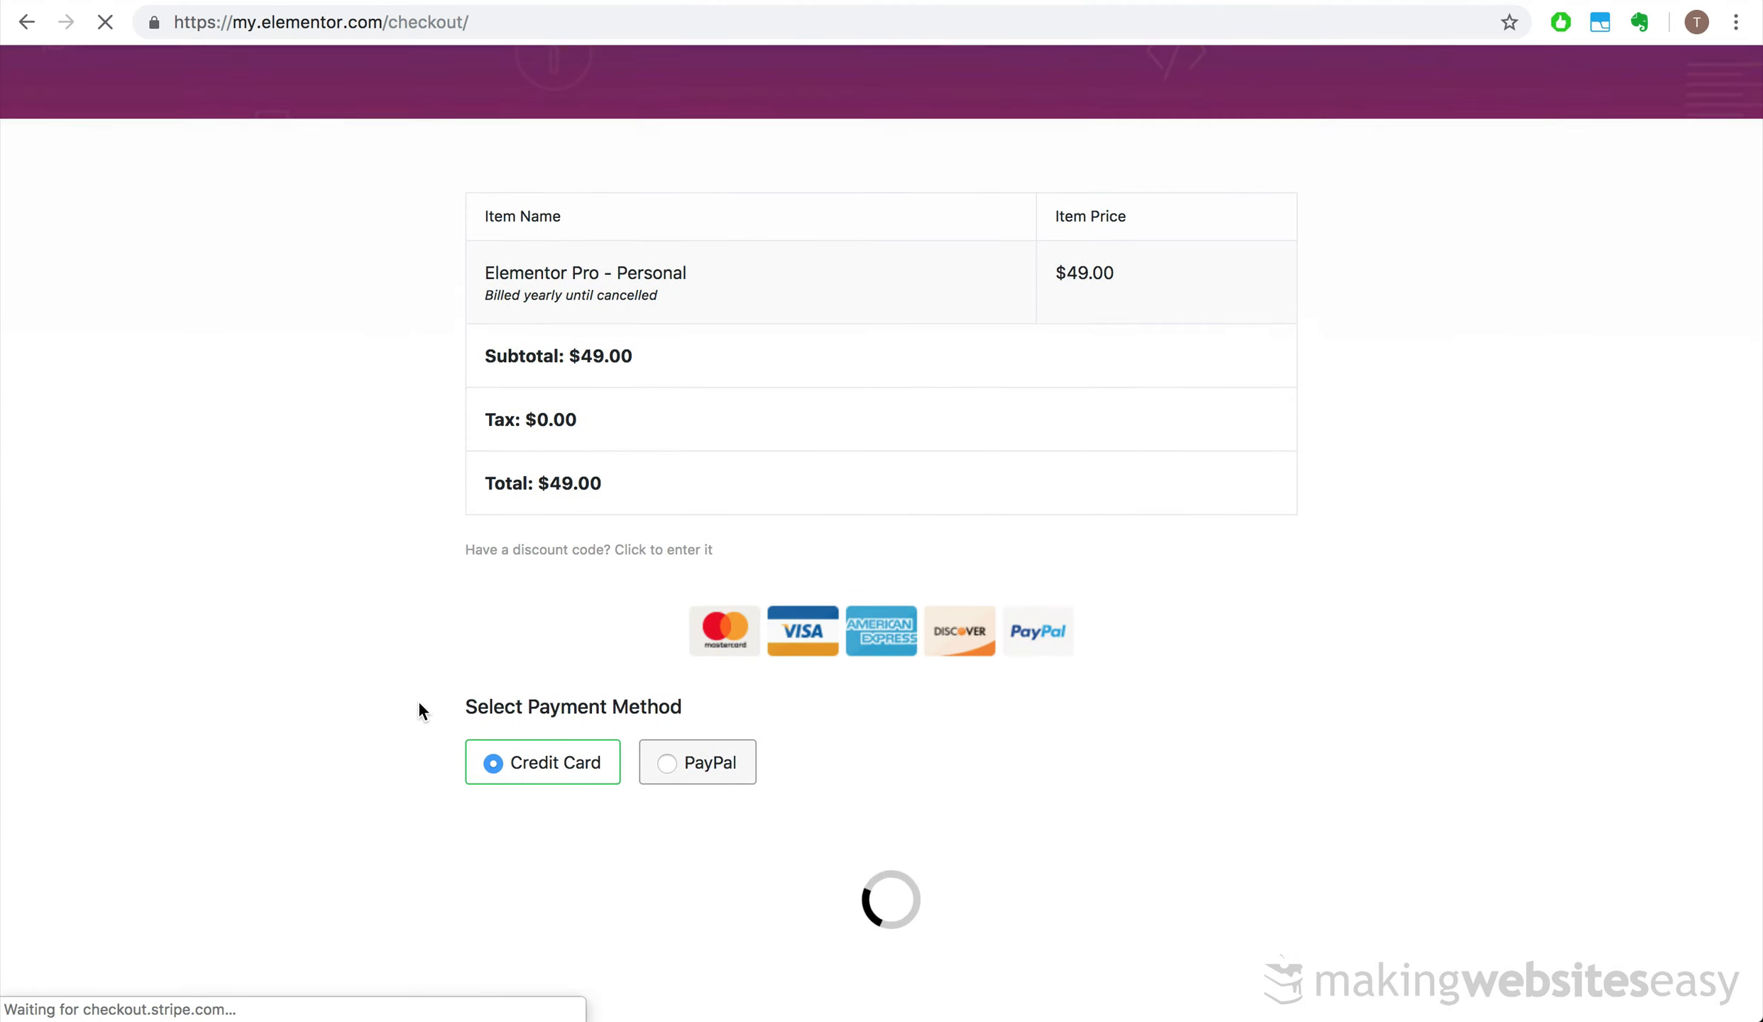
scroll(564, 820, down, 4)
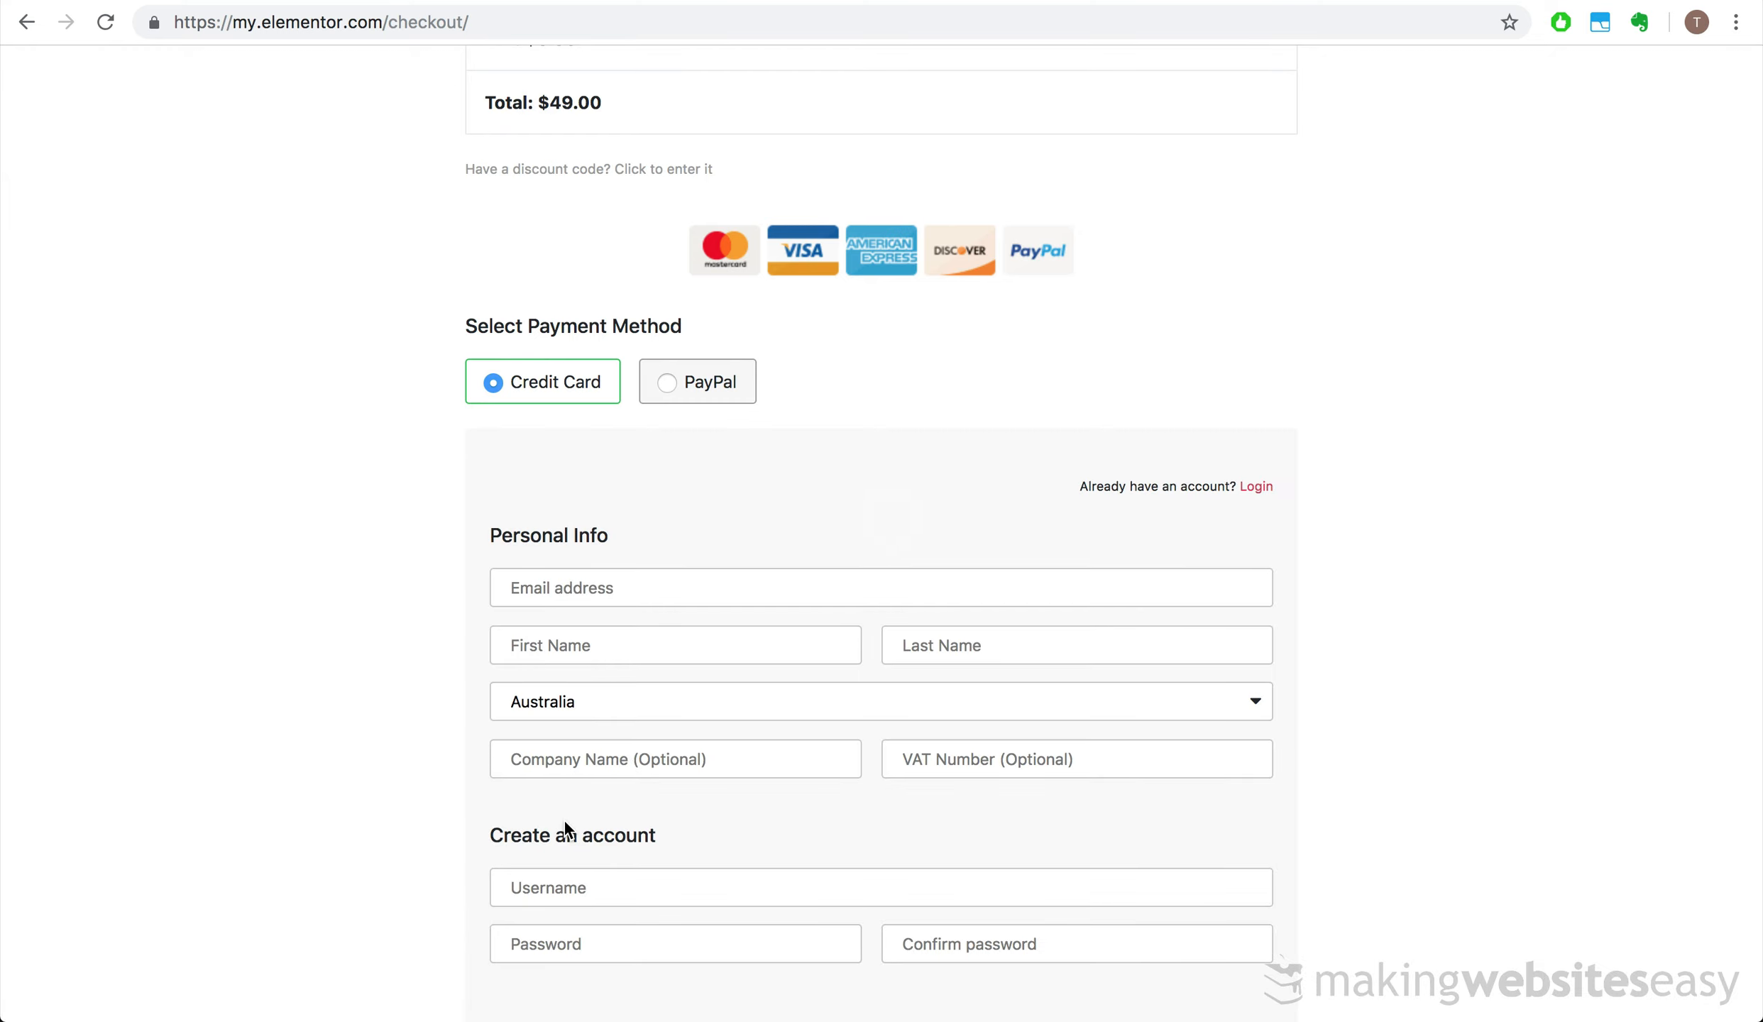
scroll(563, 820, down, 3)
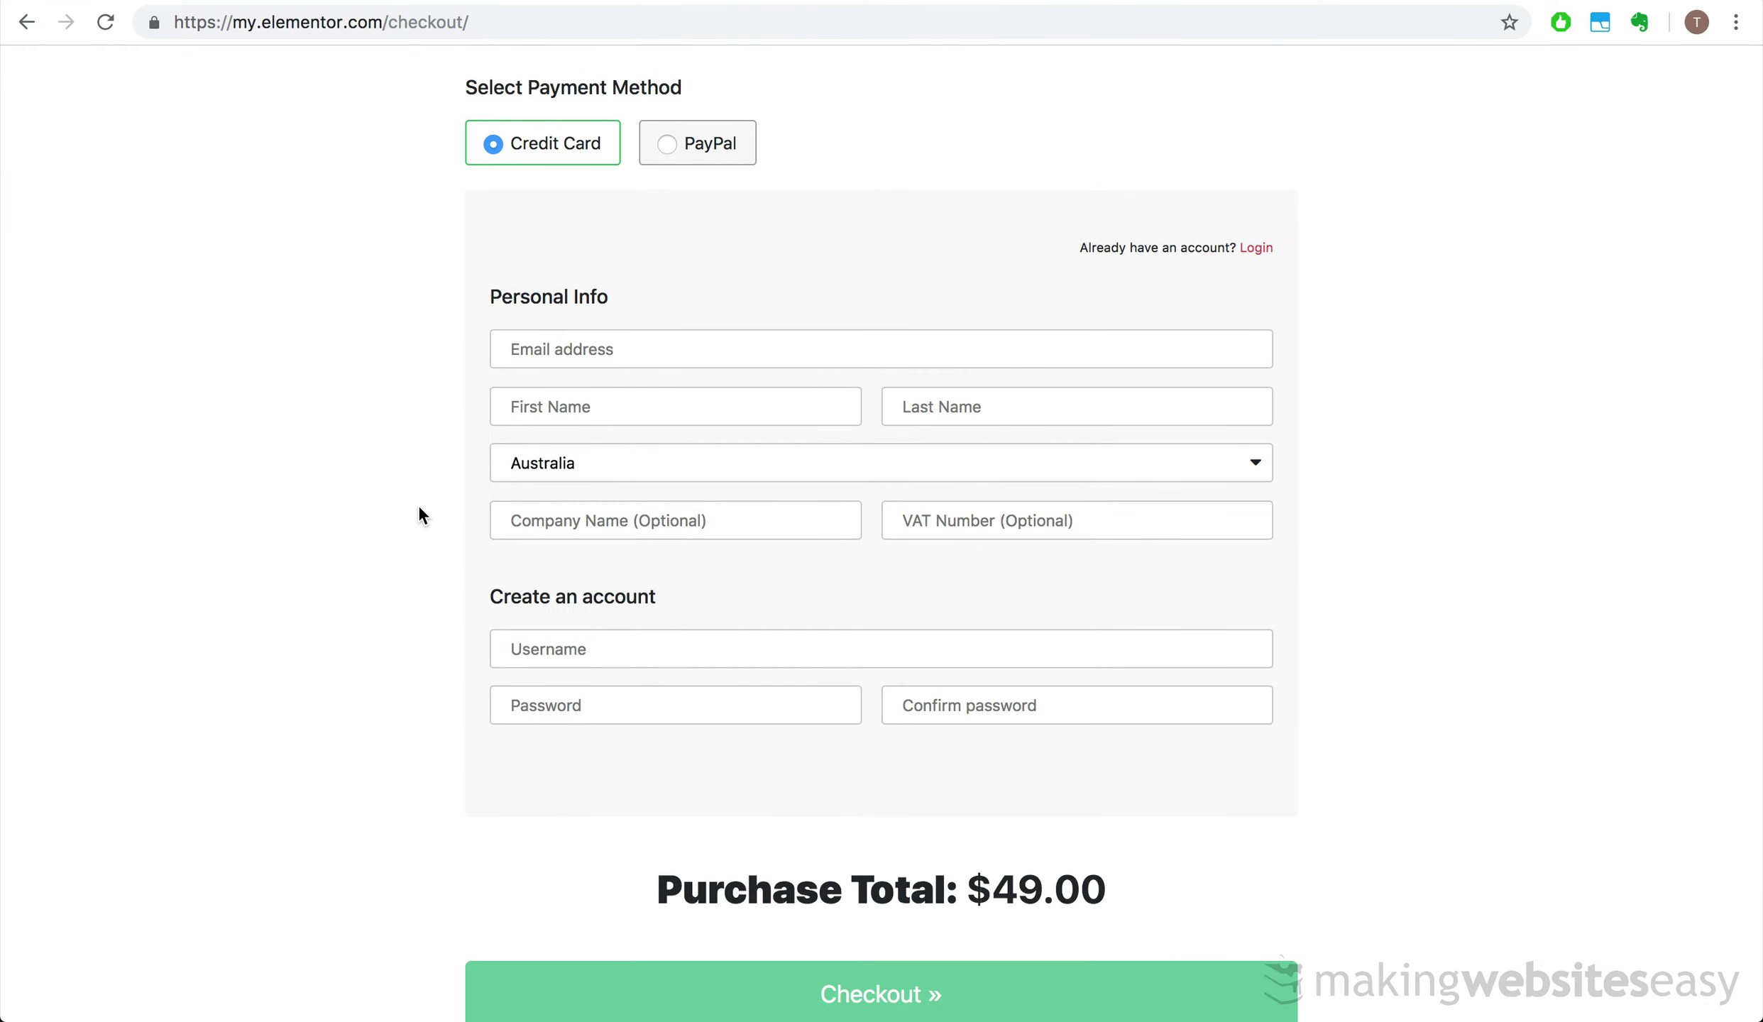
scroll(418, 504, down, 4)
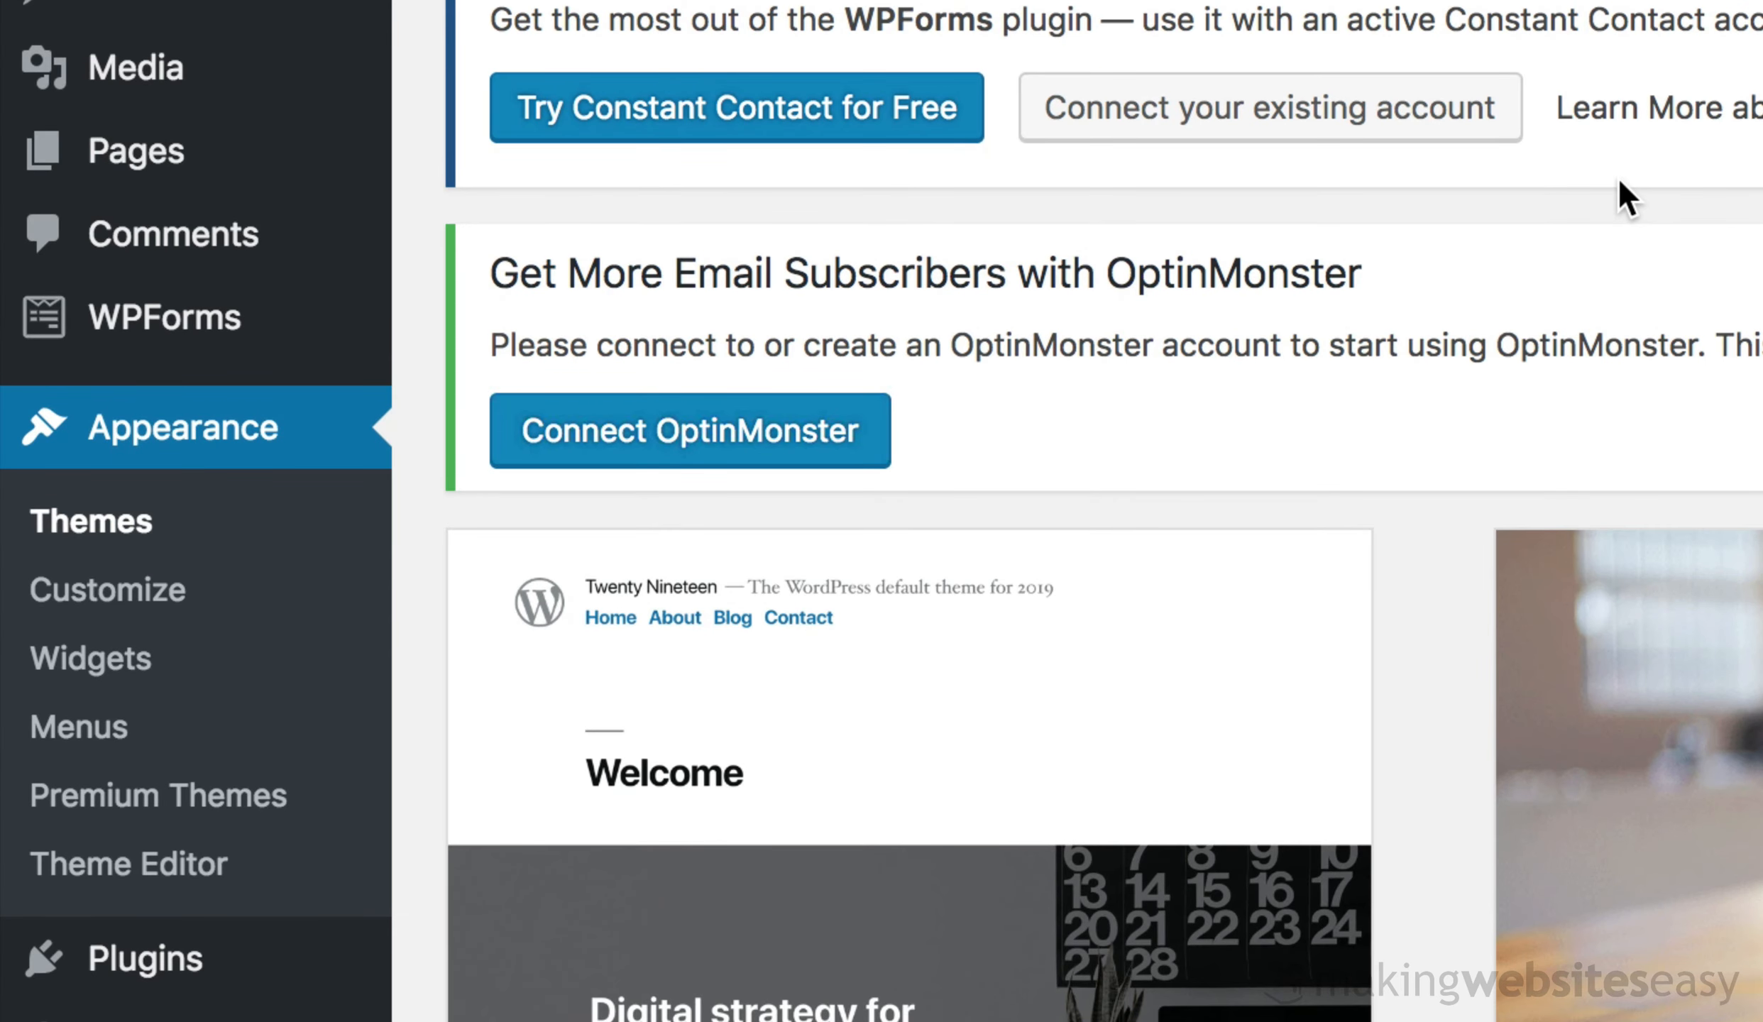
- On the site's WordPress themes page, search for "astra" among new themes and install the Astra theme
scroll(1620, 181, down, 5)
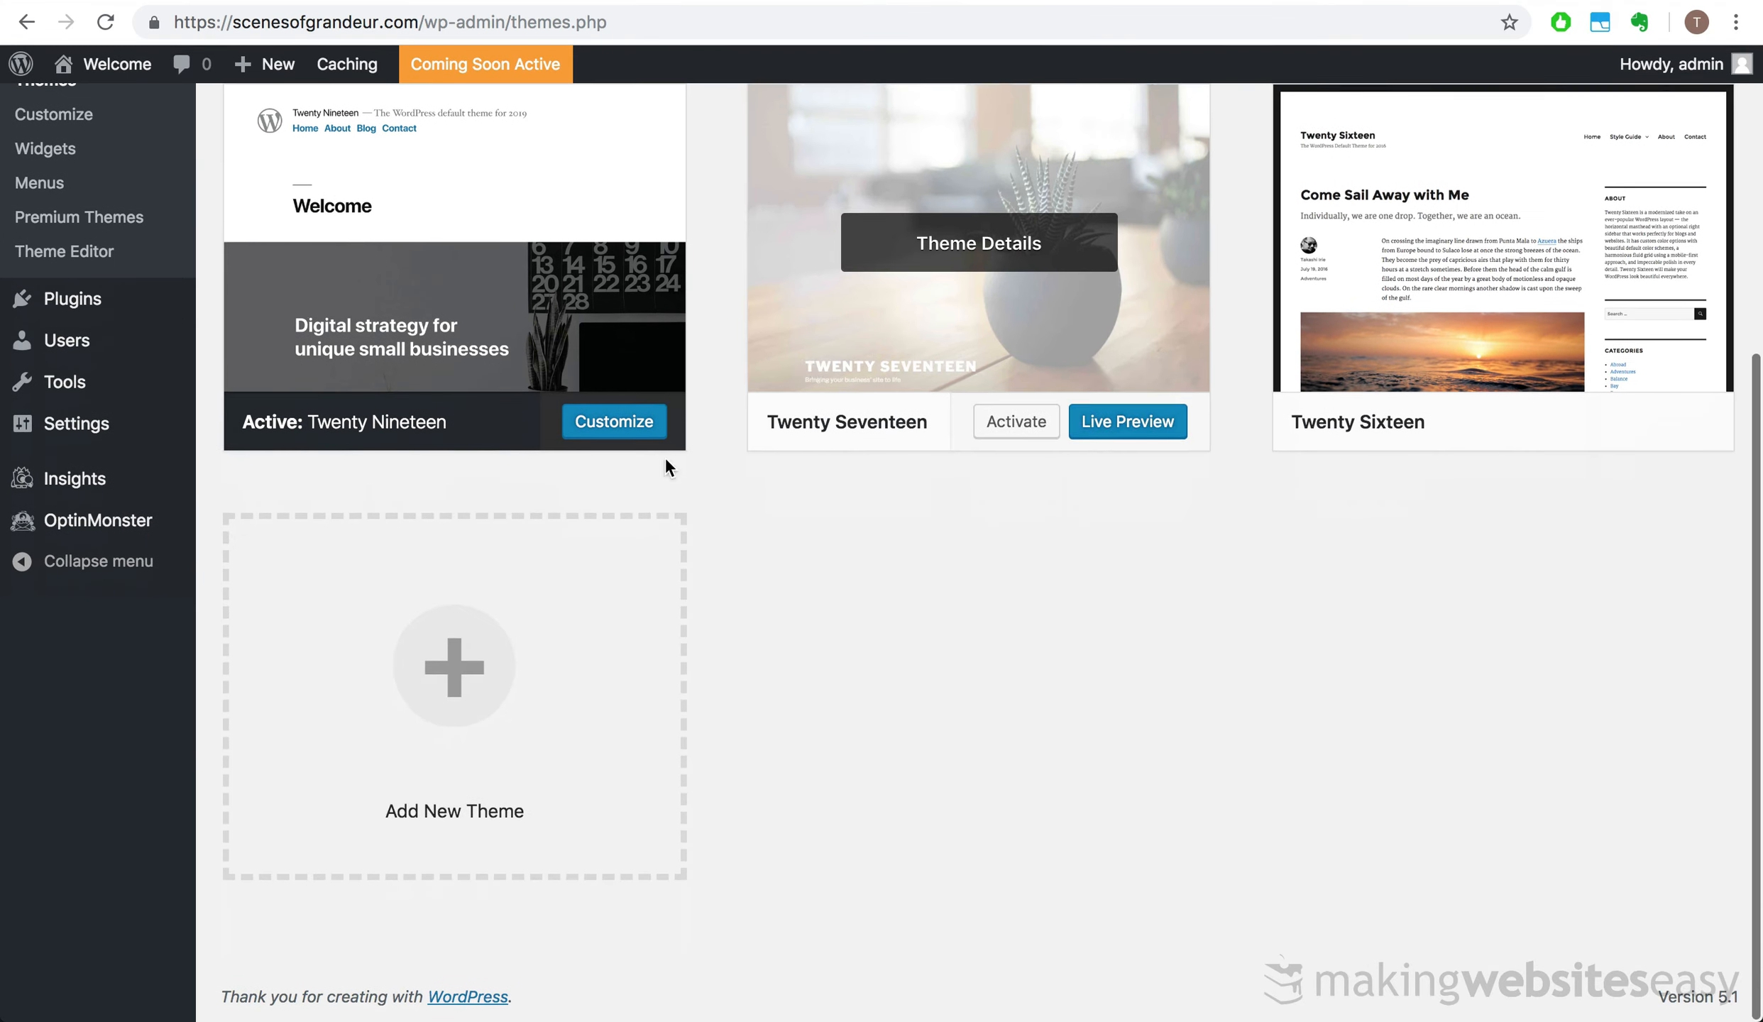
click(458, 678)
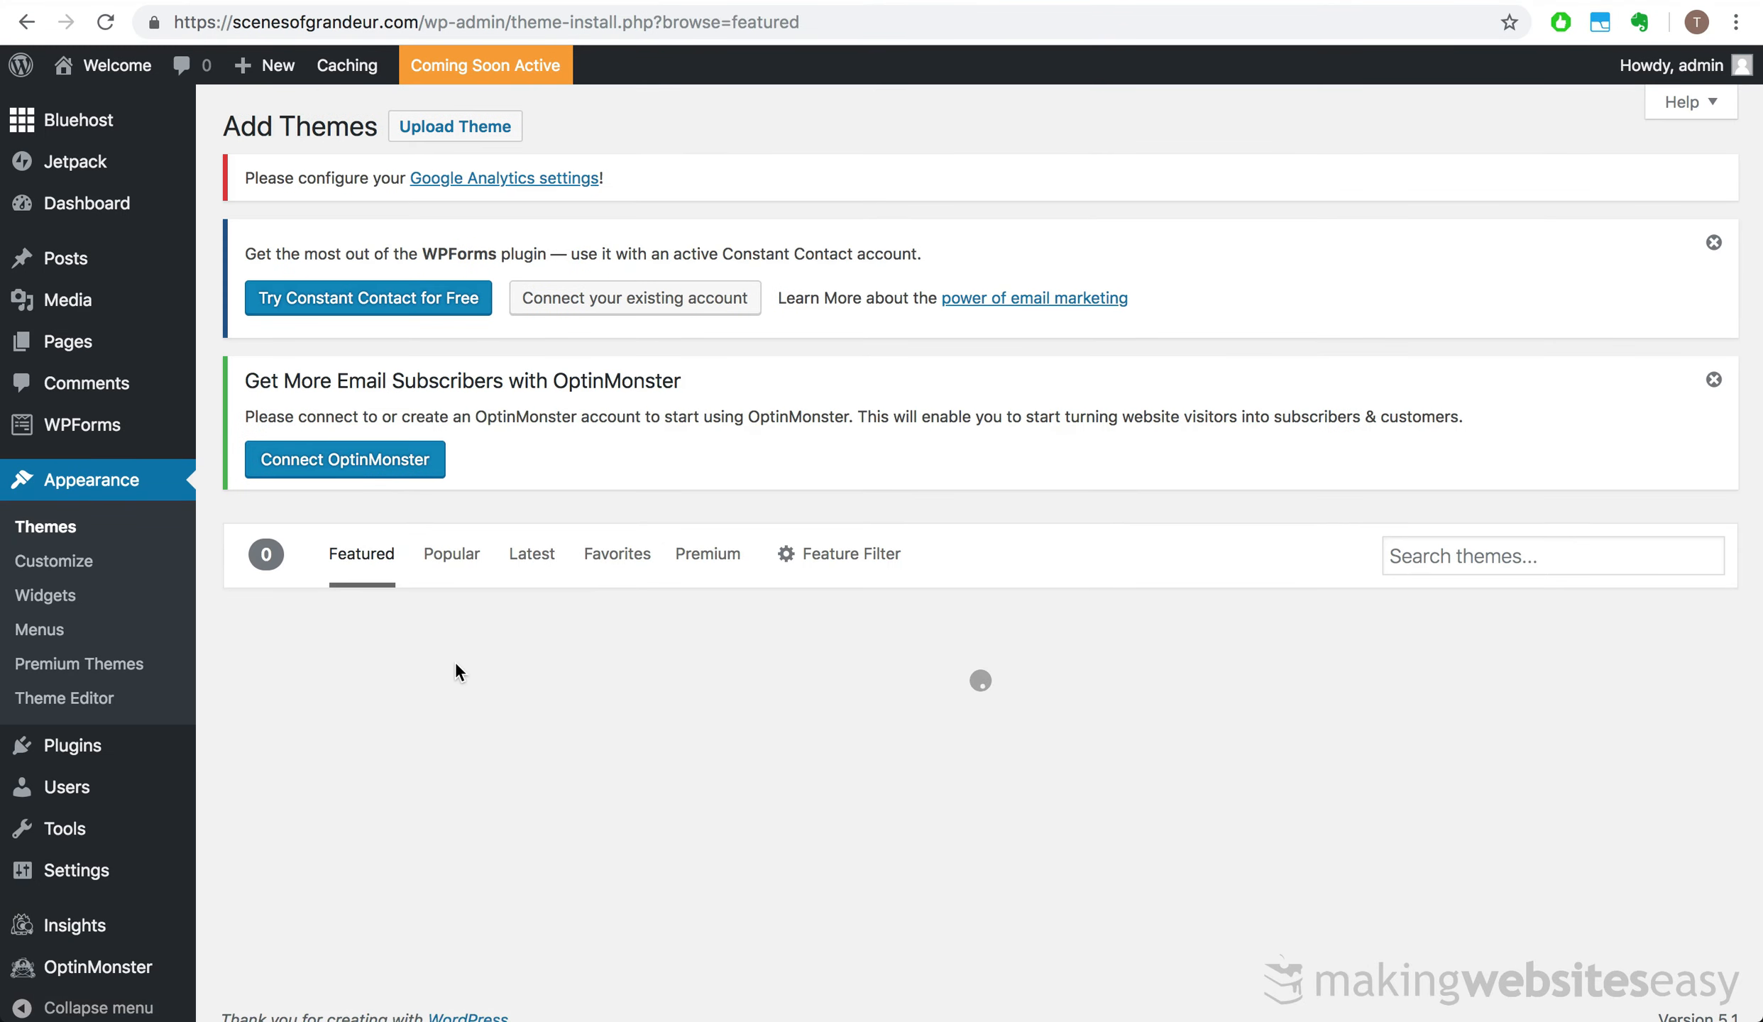
scroll(458, 673, down, 3)
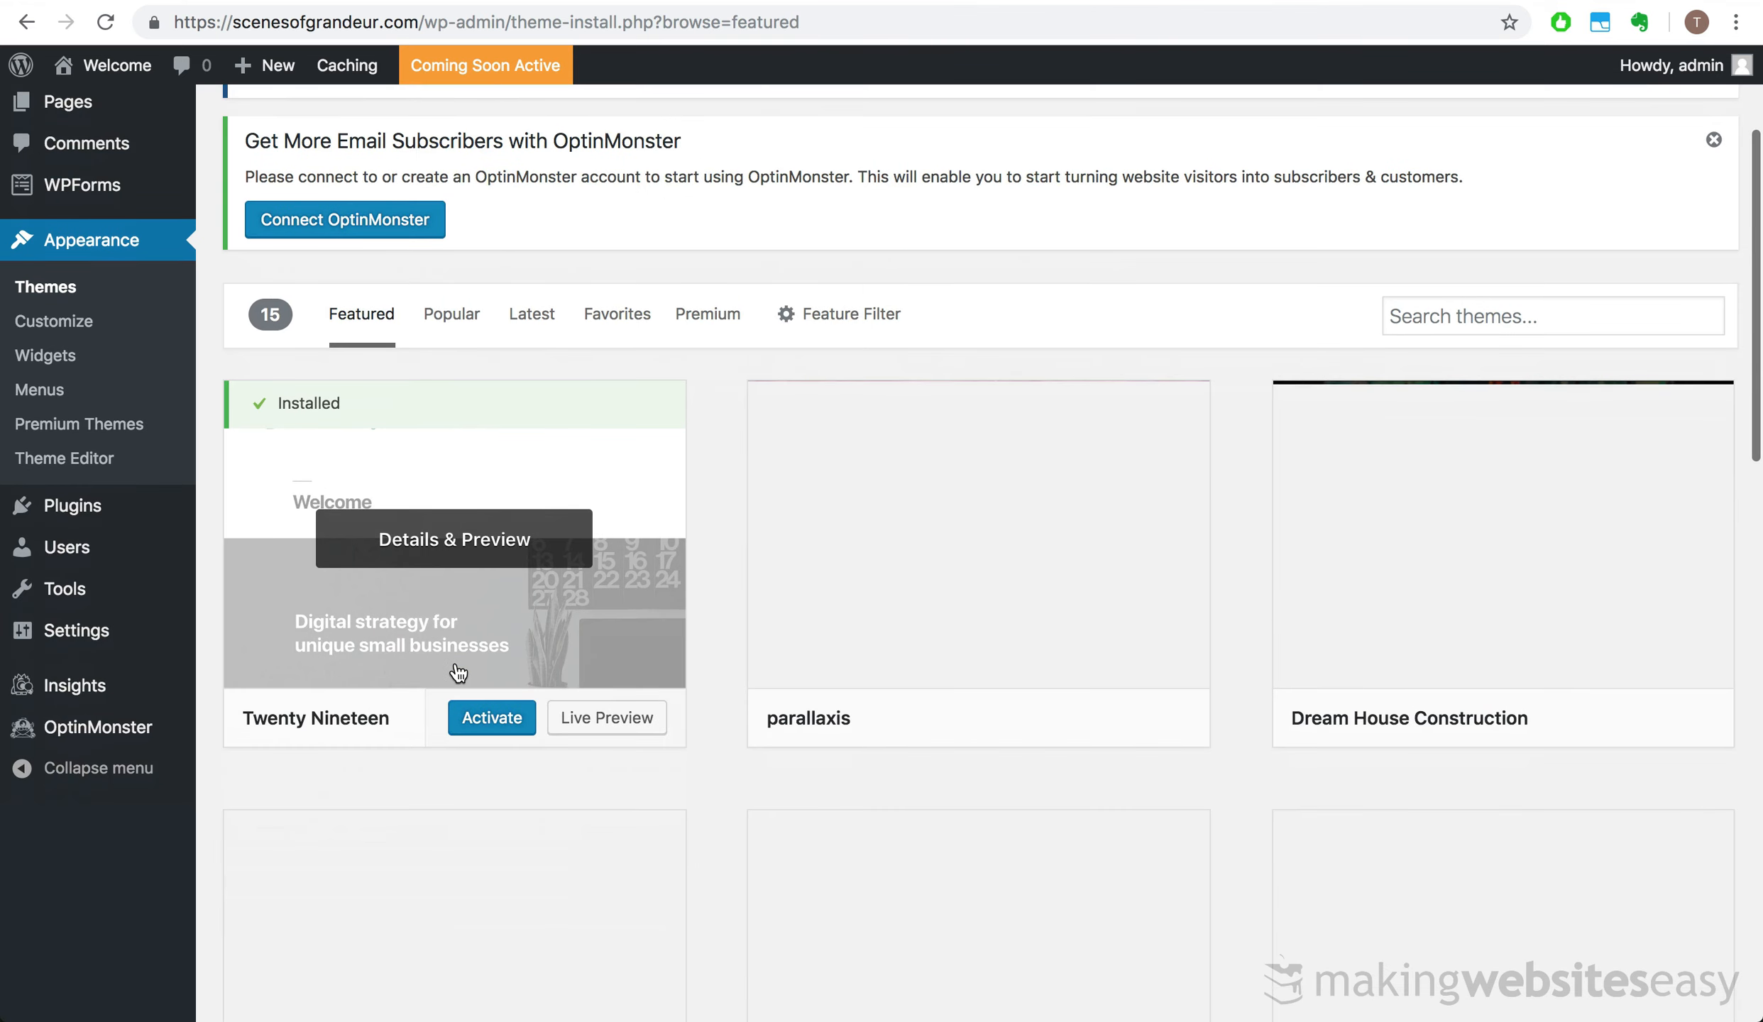
click(1424, 316)
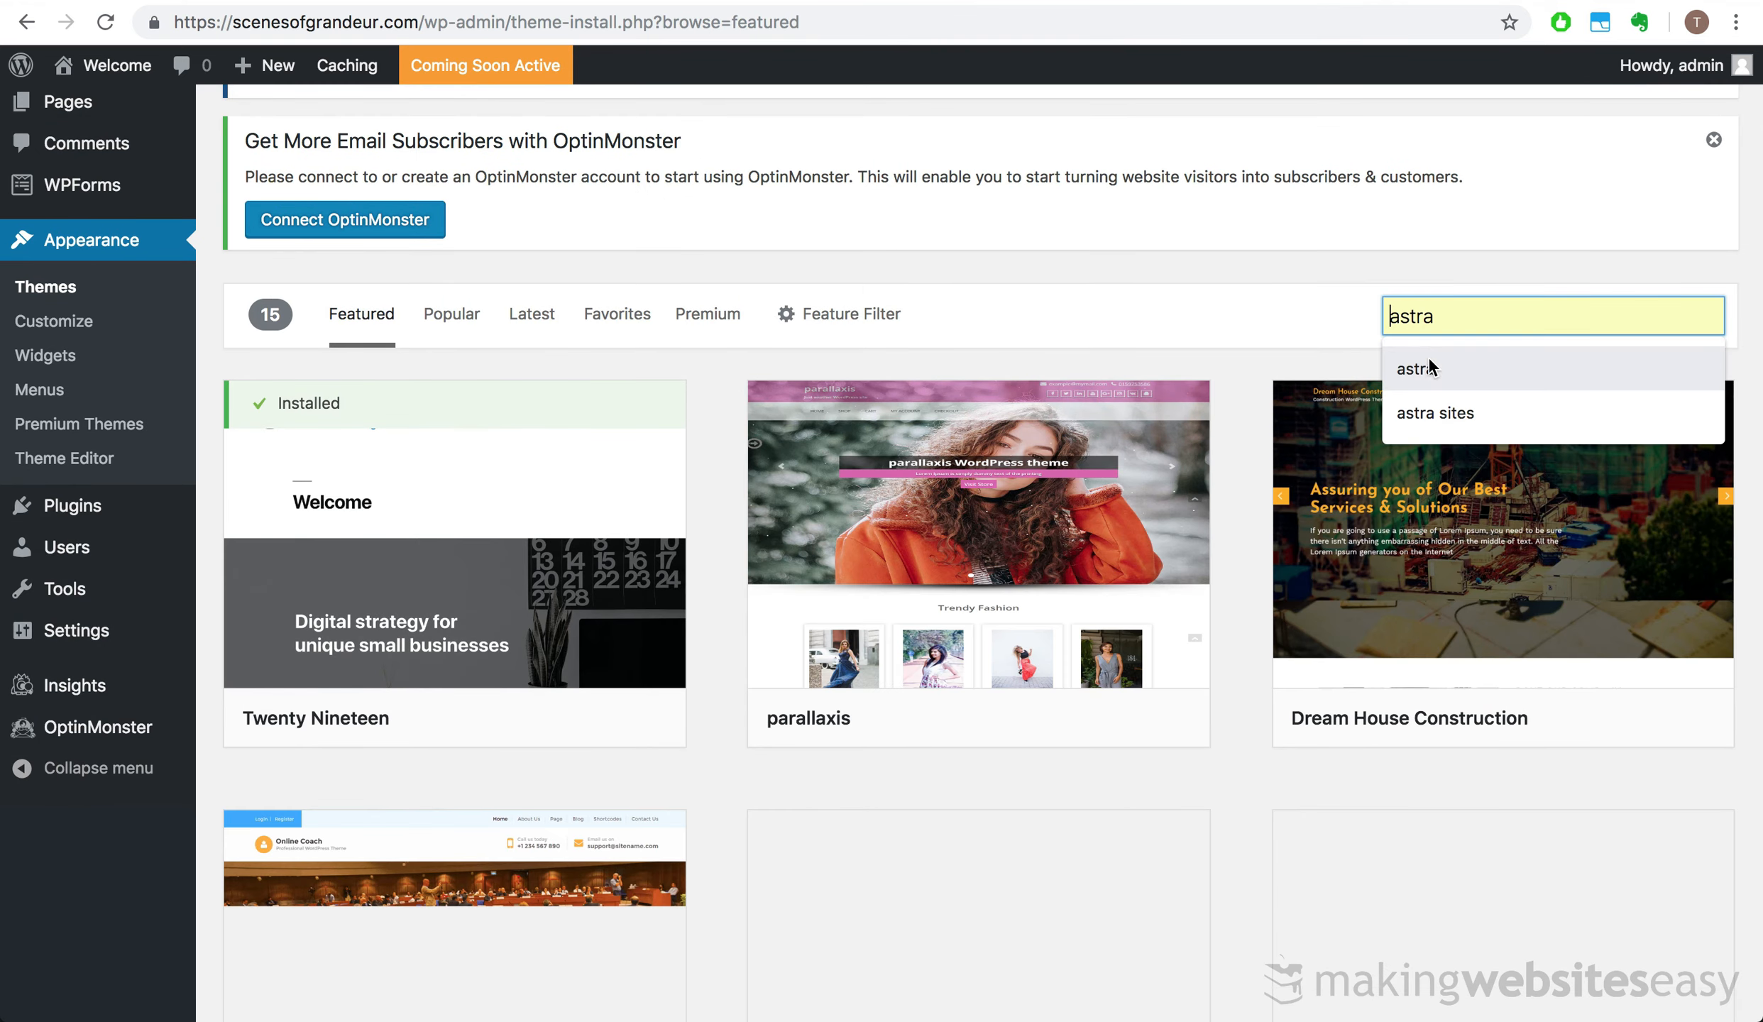
click(1428, 360)
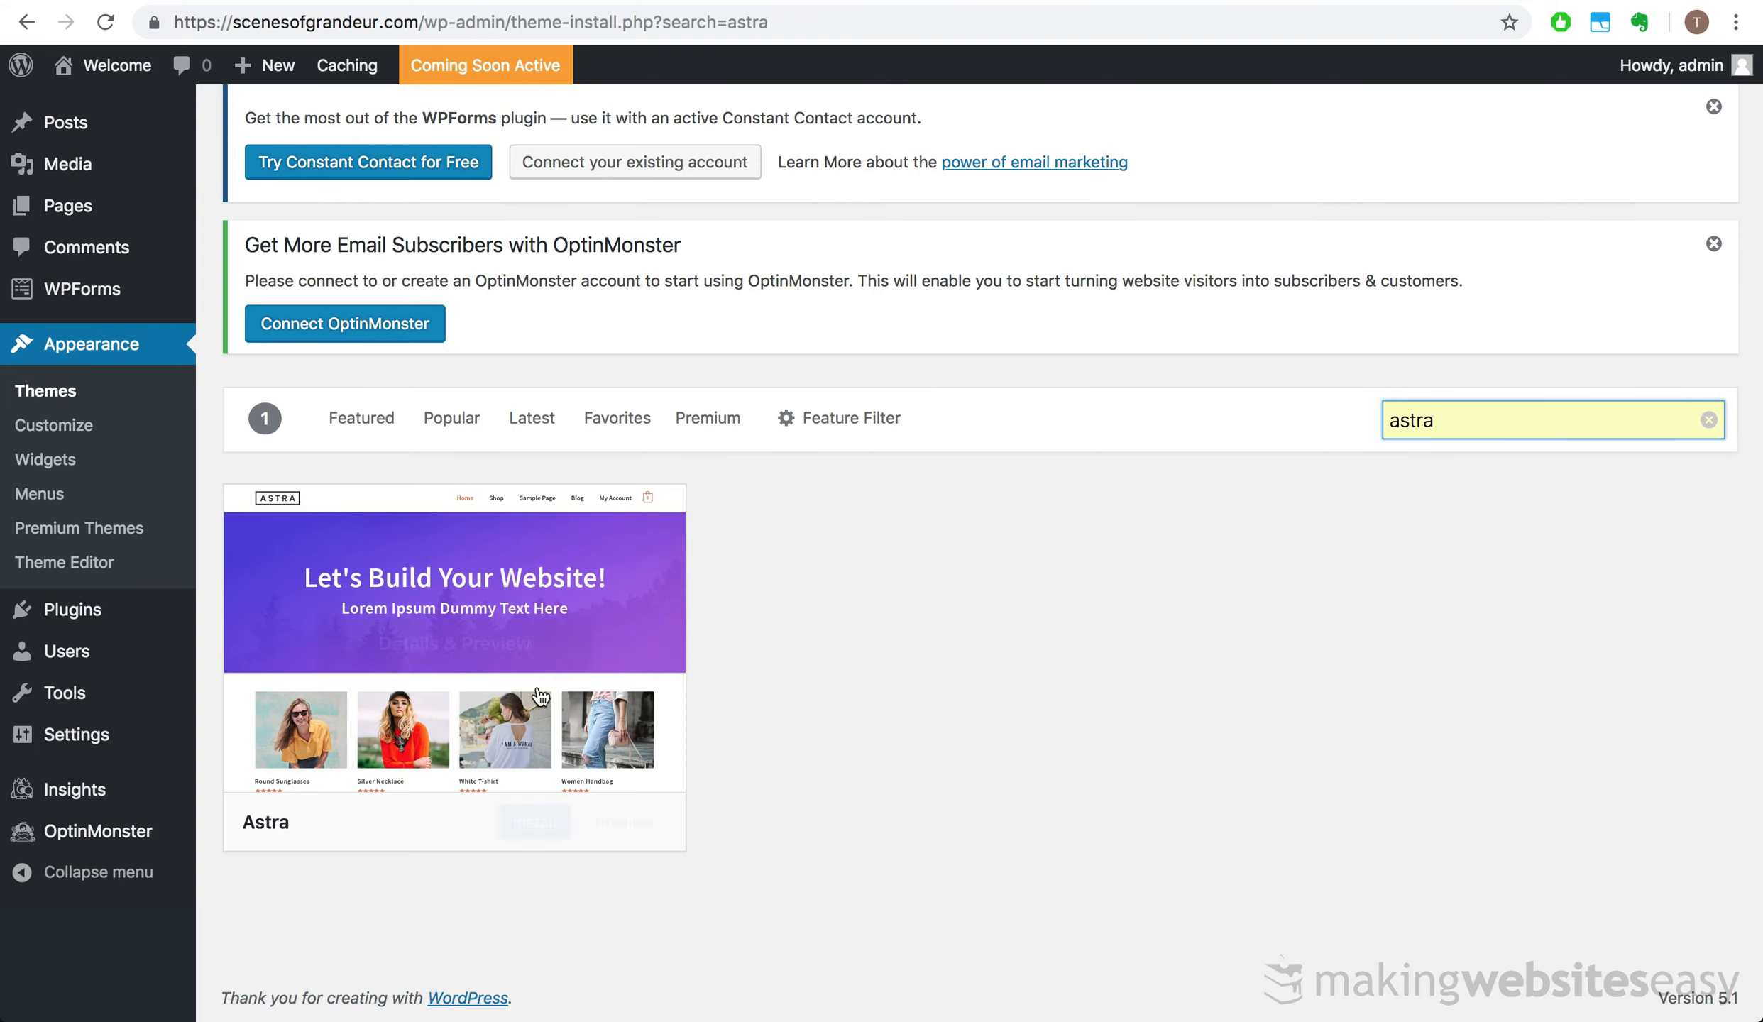
mouse_move(455, 766)
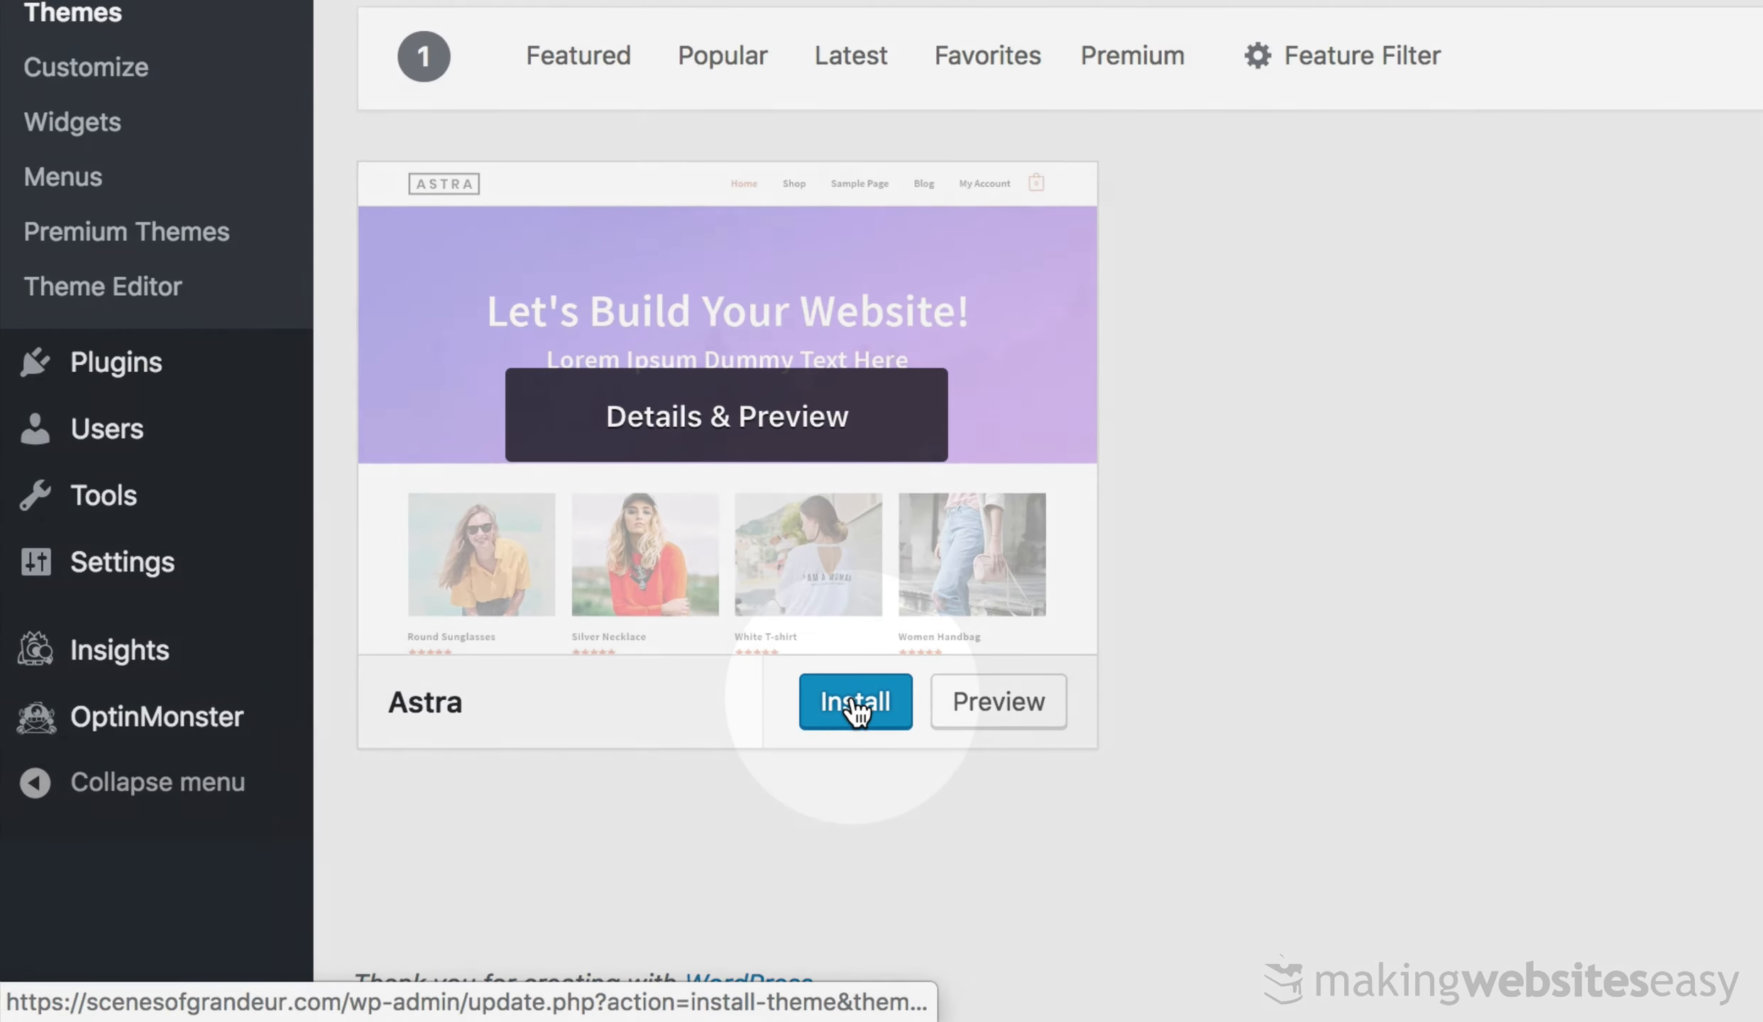
click(856, 703)
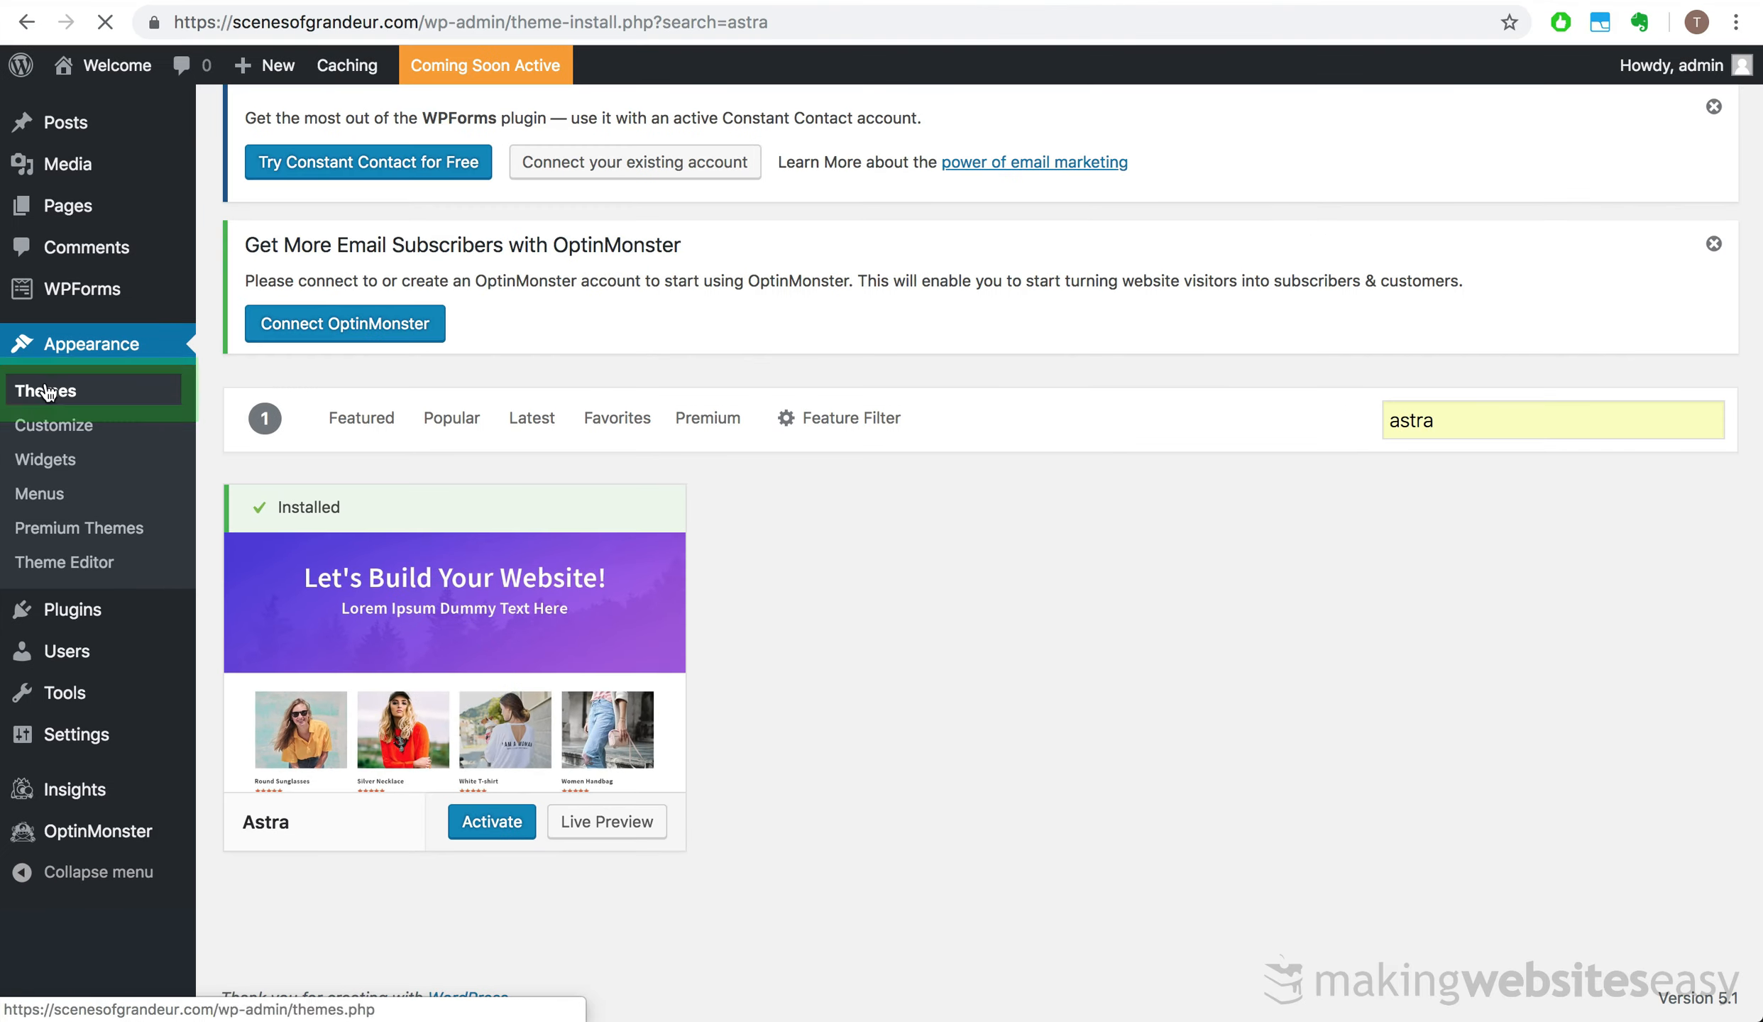
- Return to the installed themes and activate Astra
click(106, 12)
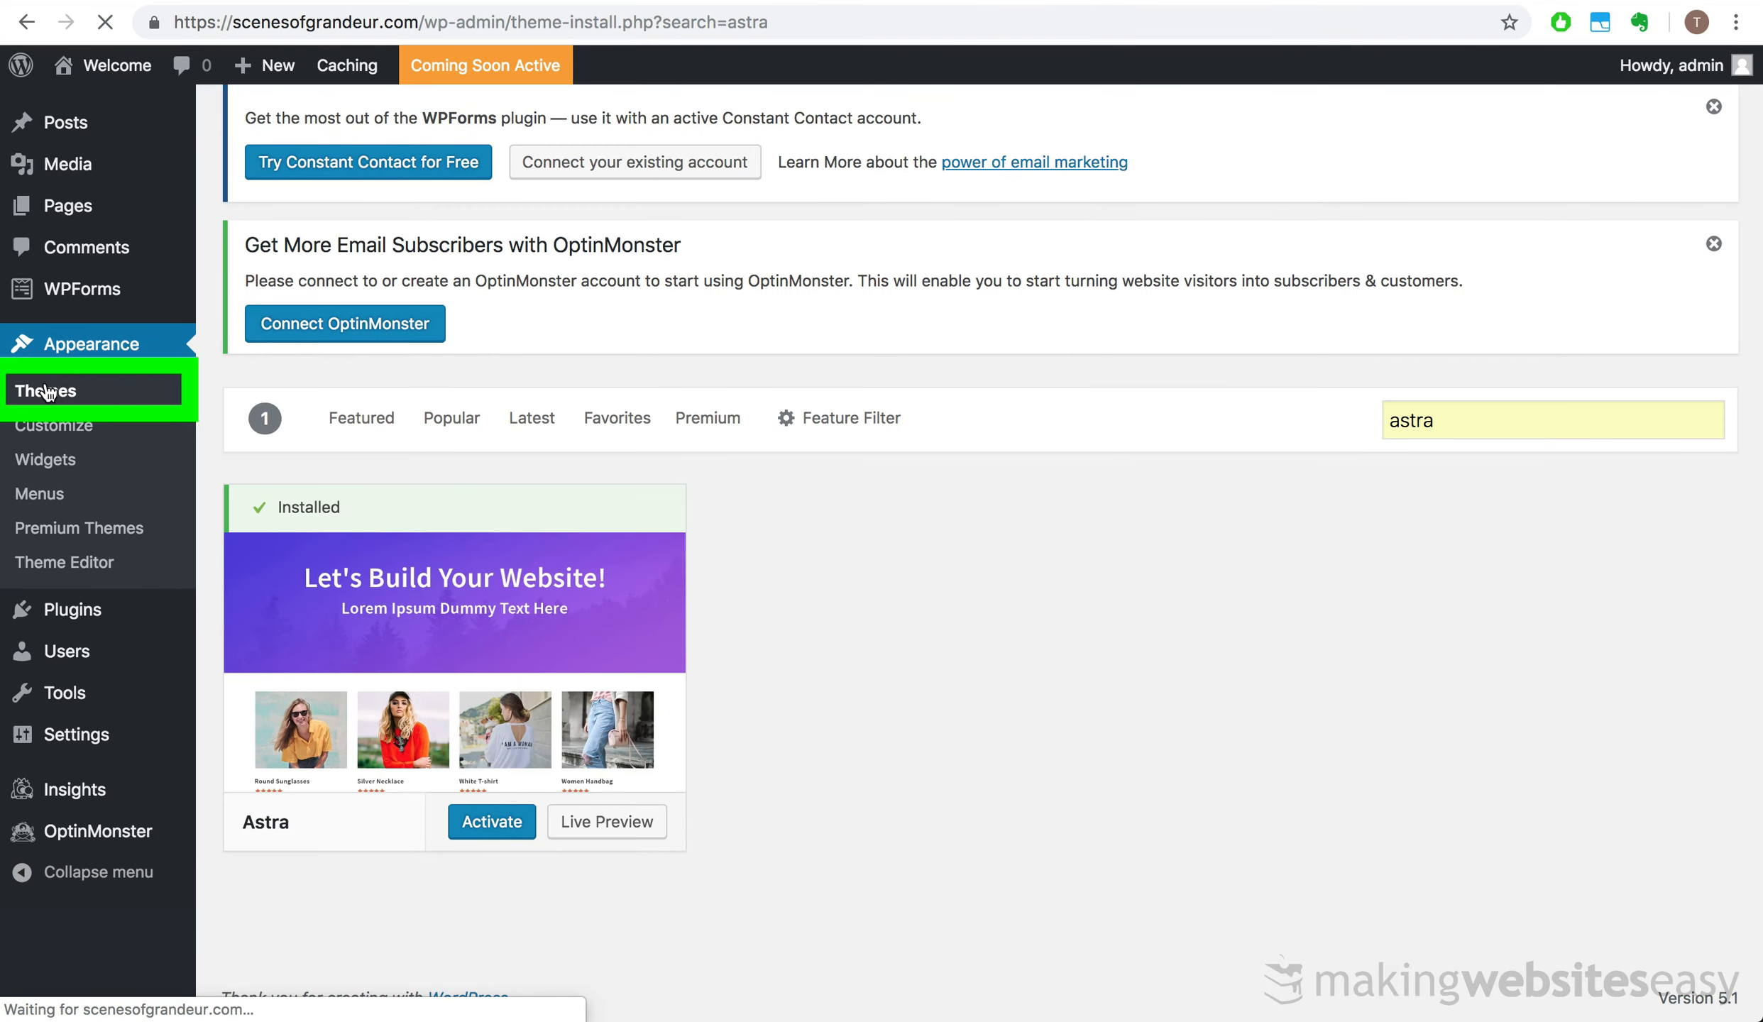
scroll(615, 470, down, 6)
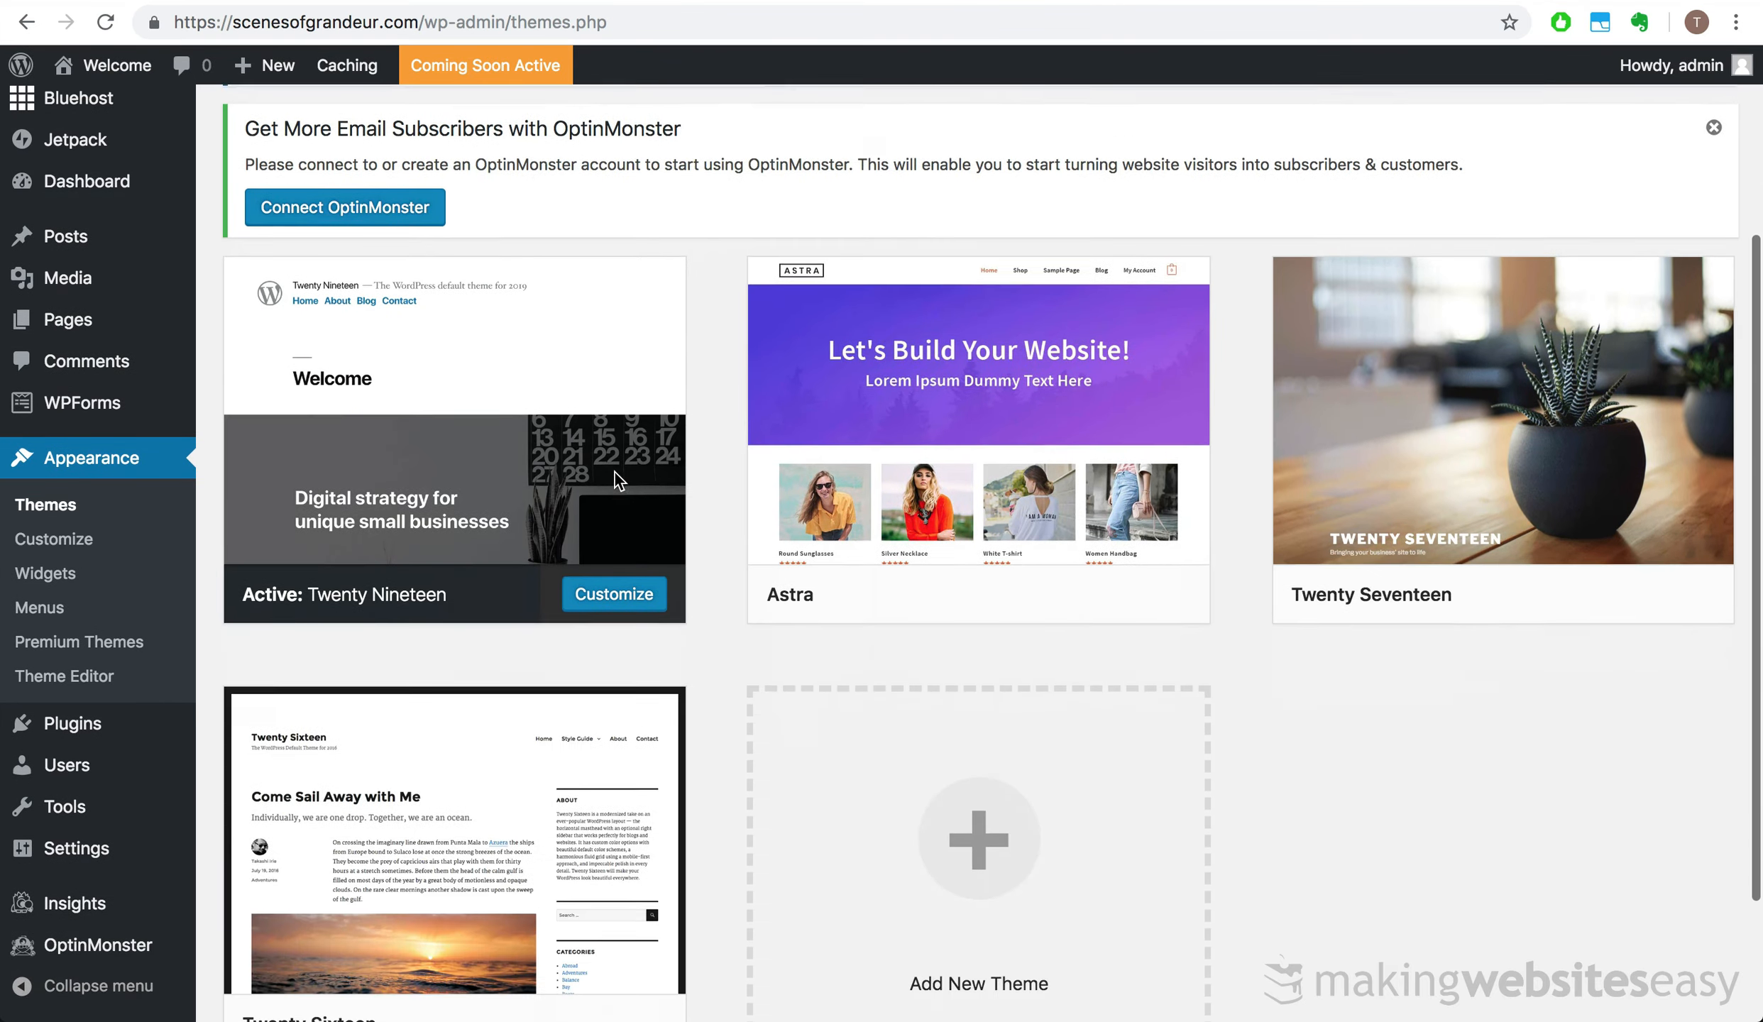
scroll(616, 482, up, 2)
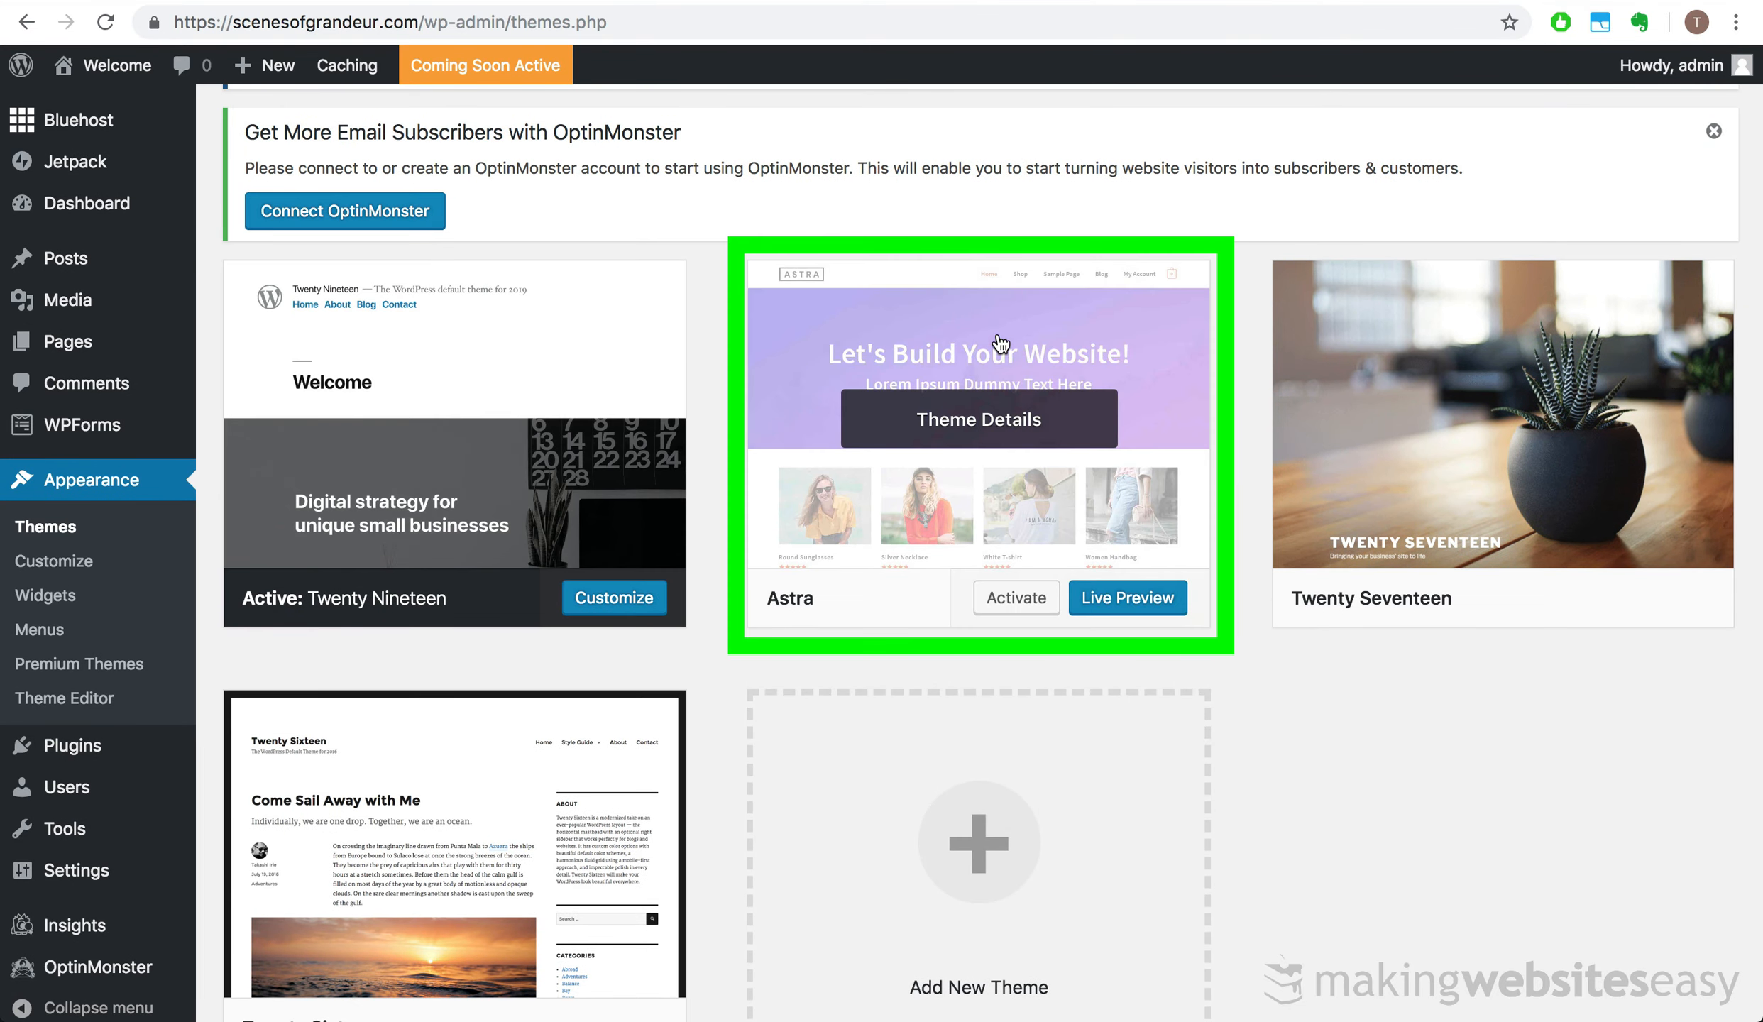
click(1016, 599)
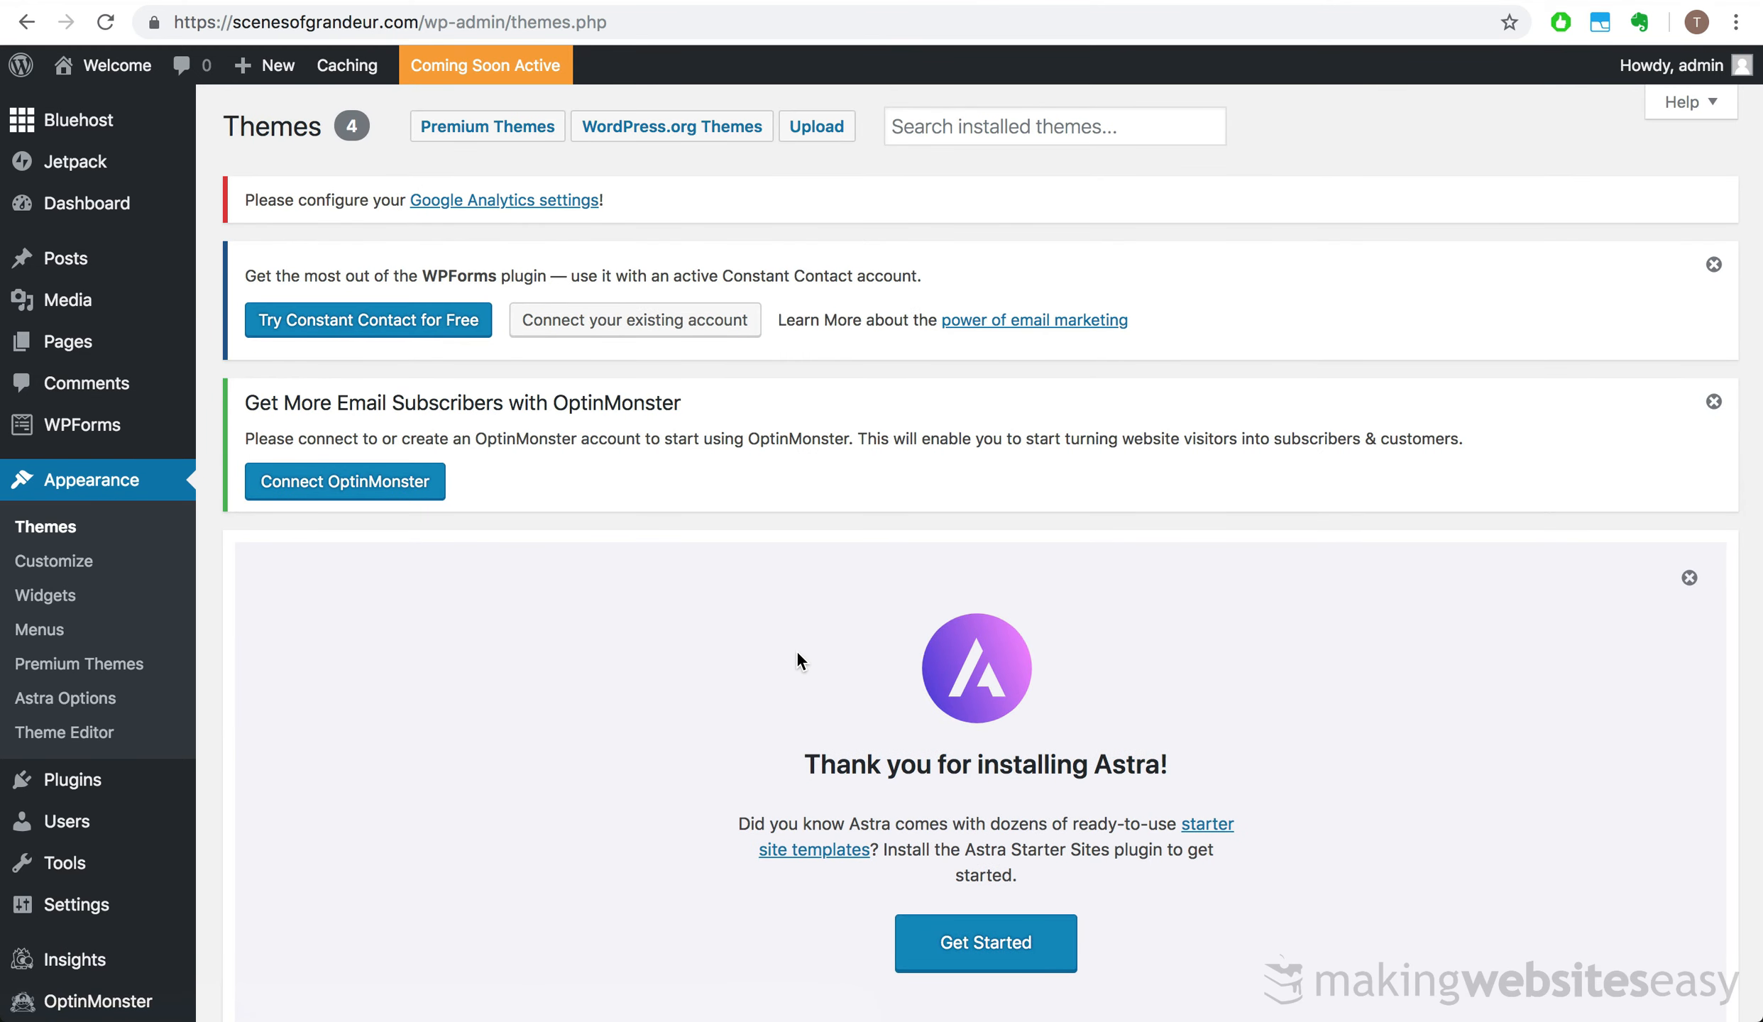
- View the live scenesofgrandeur.com home page under the Astra theme down to its footer
scroll(796, 660, down, 5)
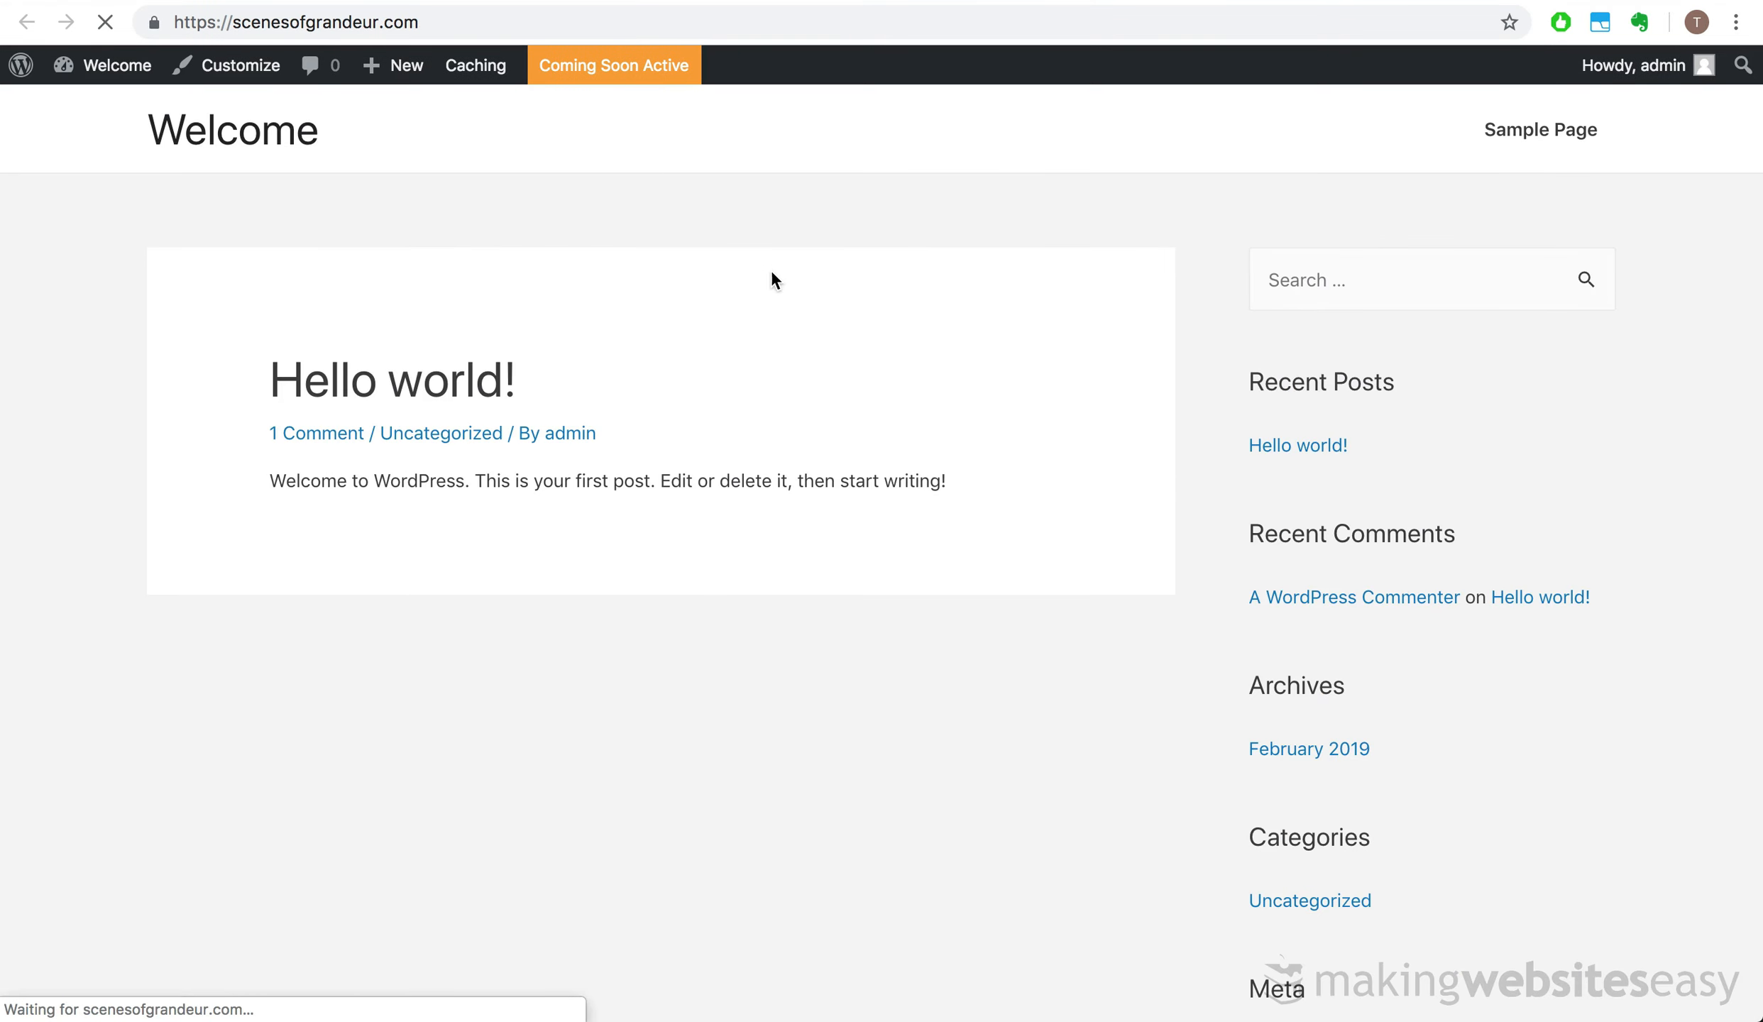
scroll(715, 383, down, 6)
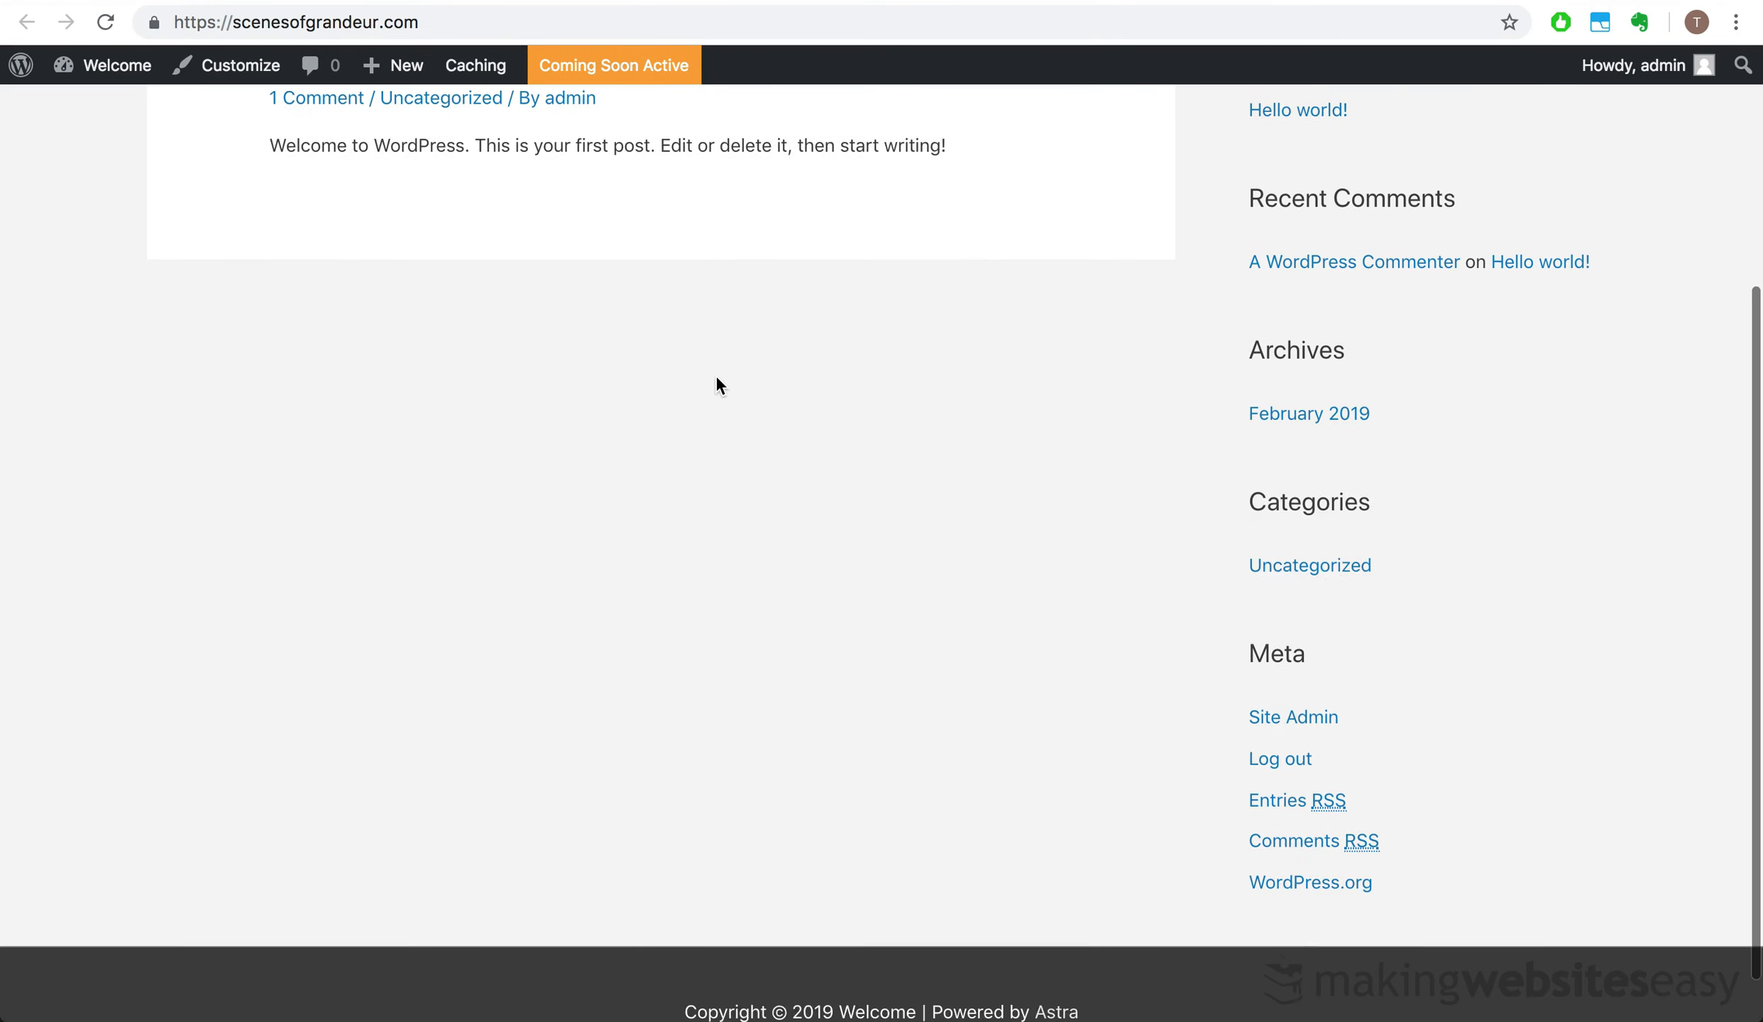
scroll(715, 383, up, 3)
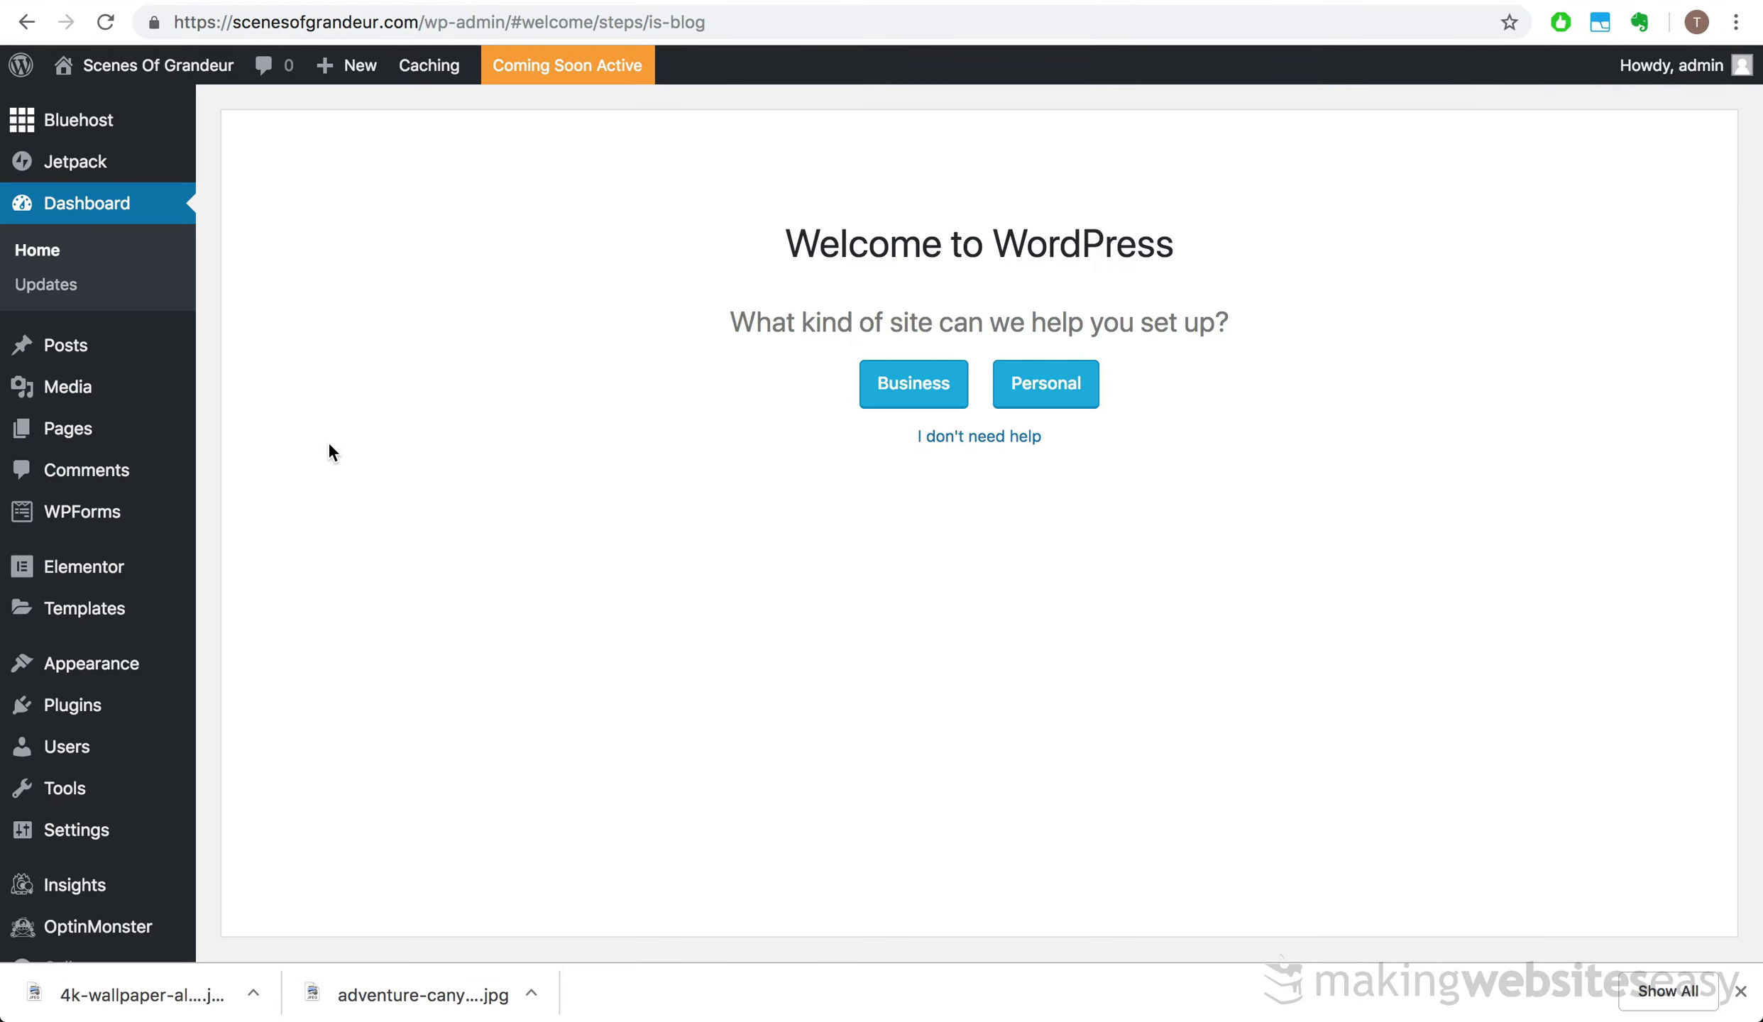
- From the WordPress dashboard, search the plugin directory for "astra sites" and bring up the Astra Starter Sites entry
mouse_move(194, 653)
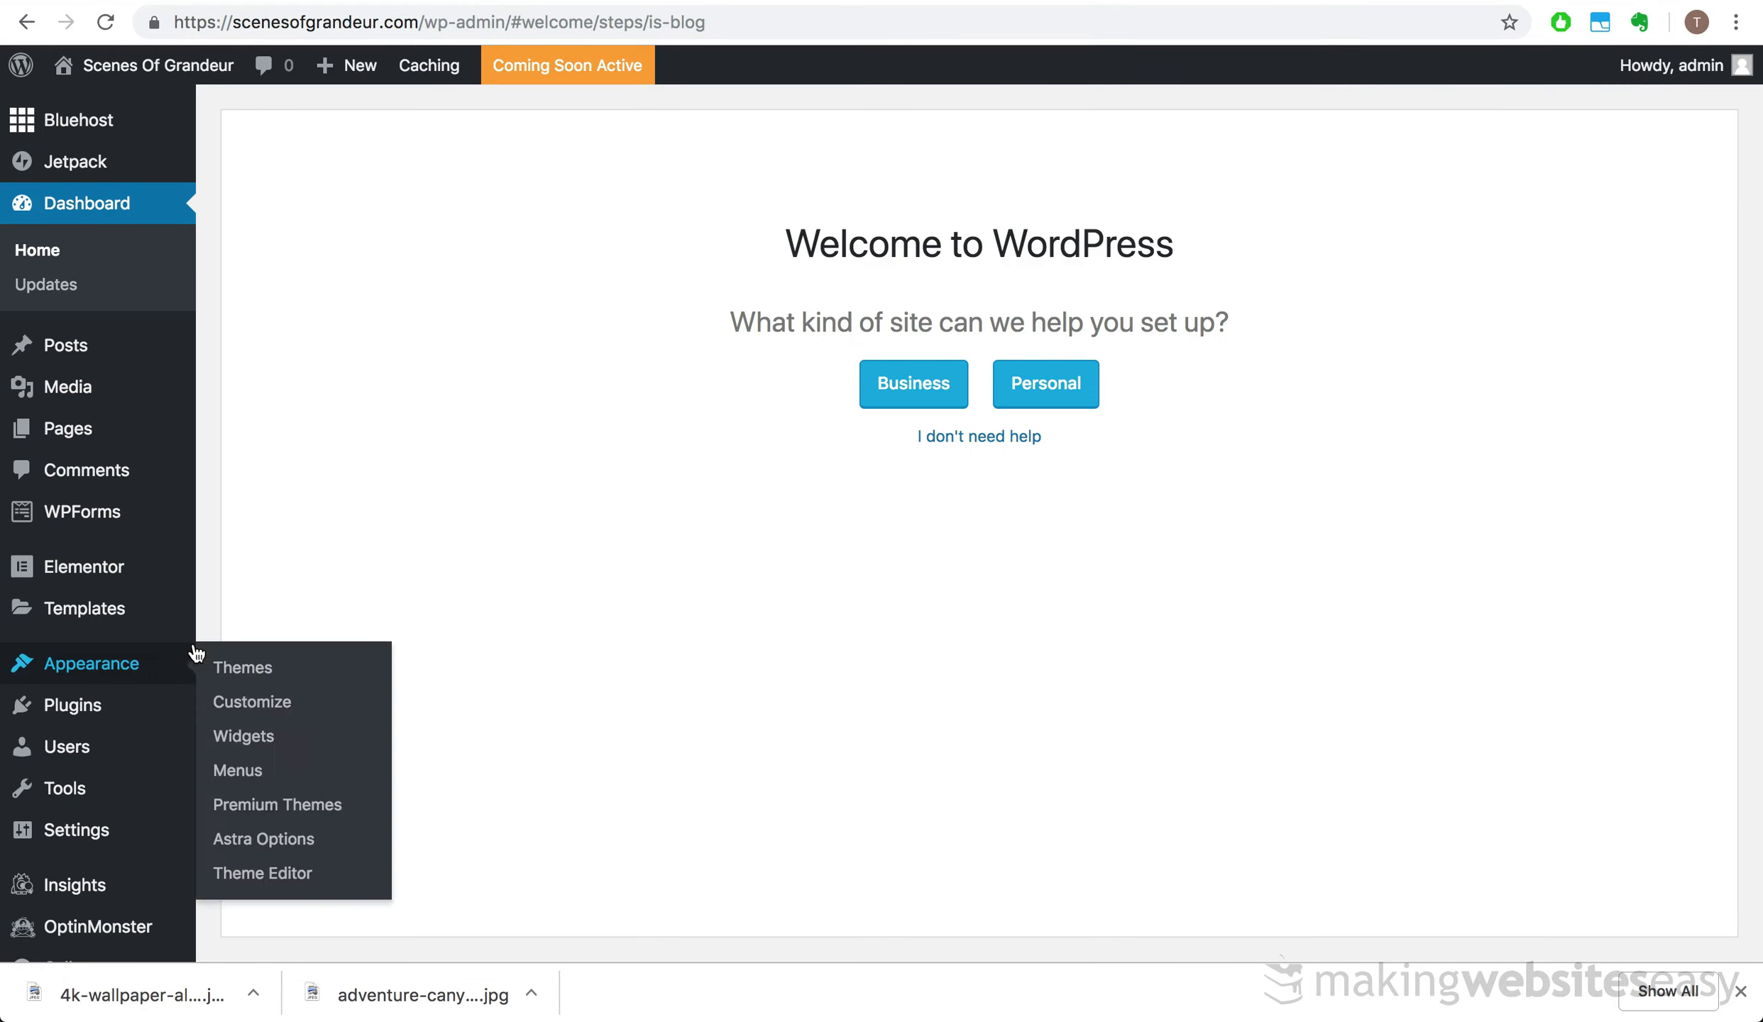
mouse_move(82, 709)
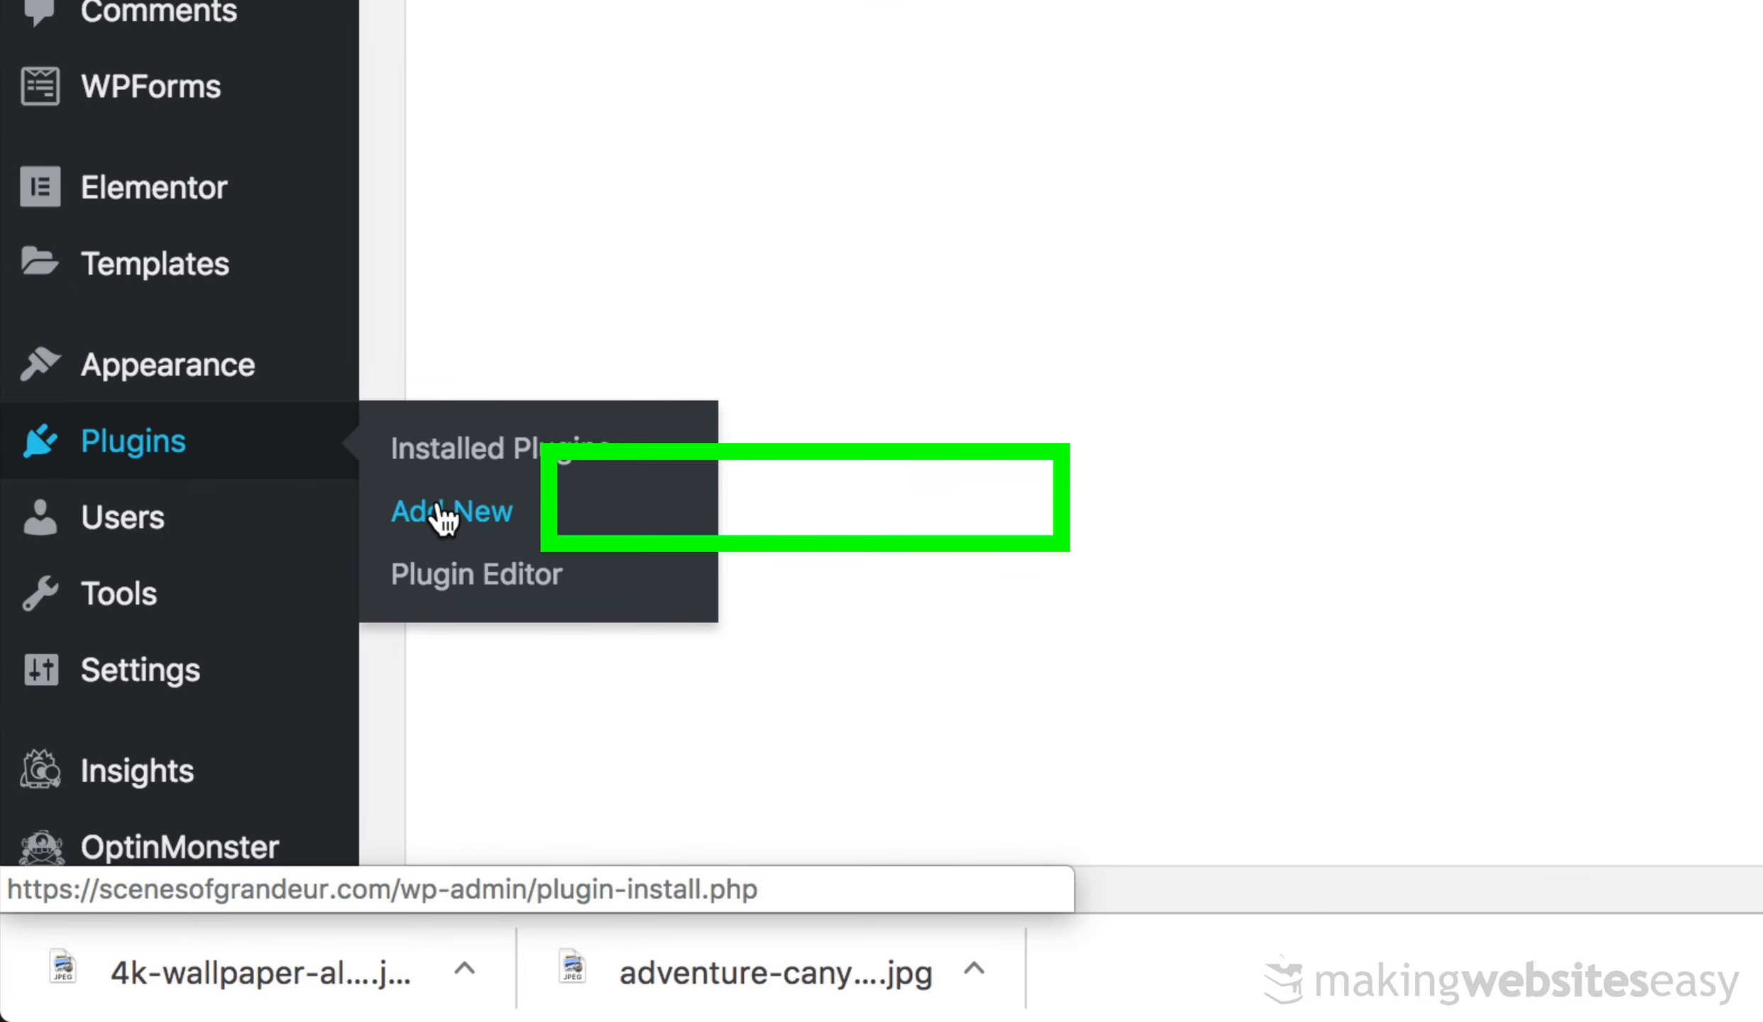
click(444, 518)
click(1299, 357)
text(astra sites)
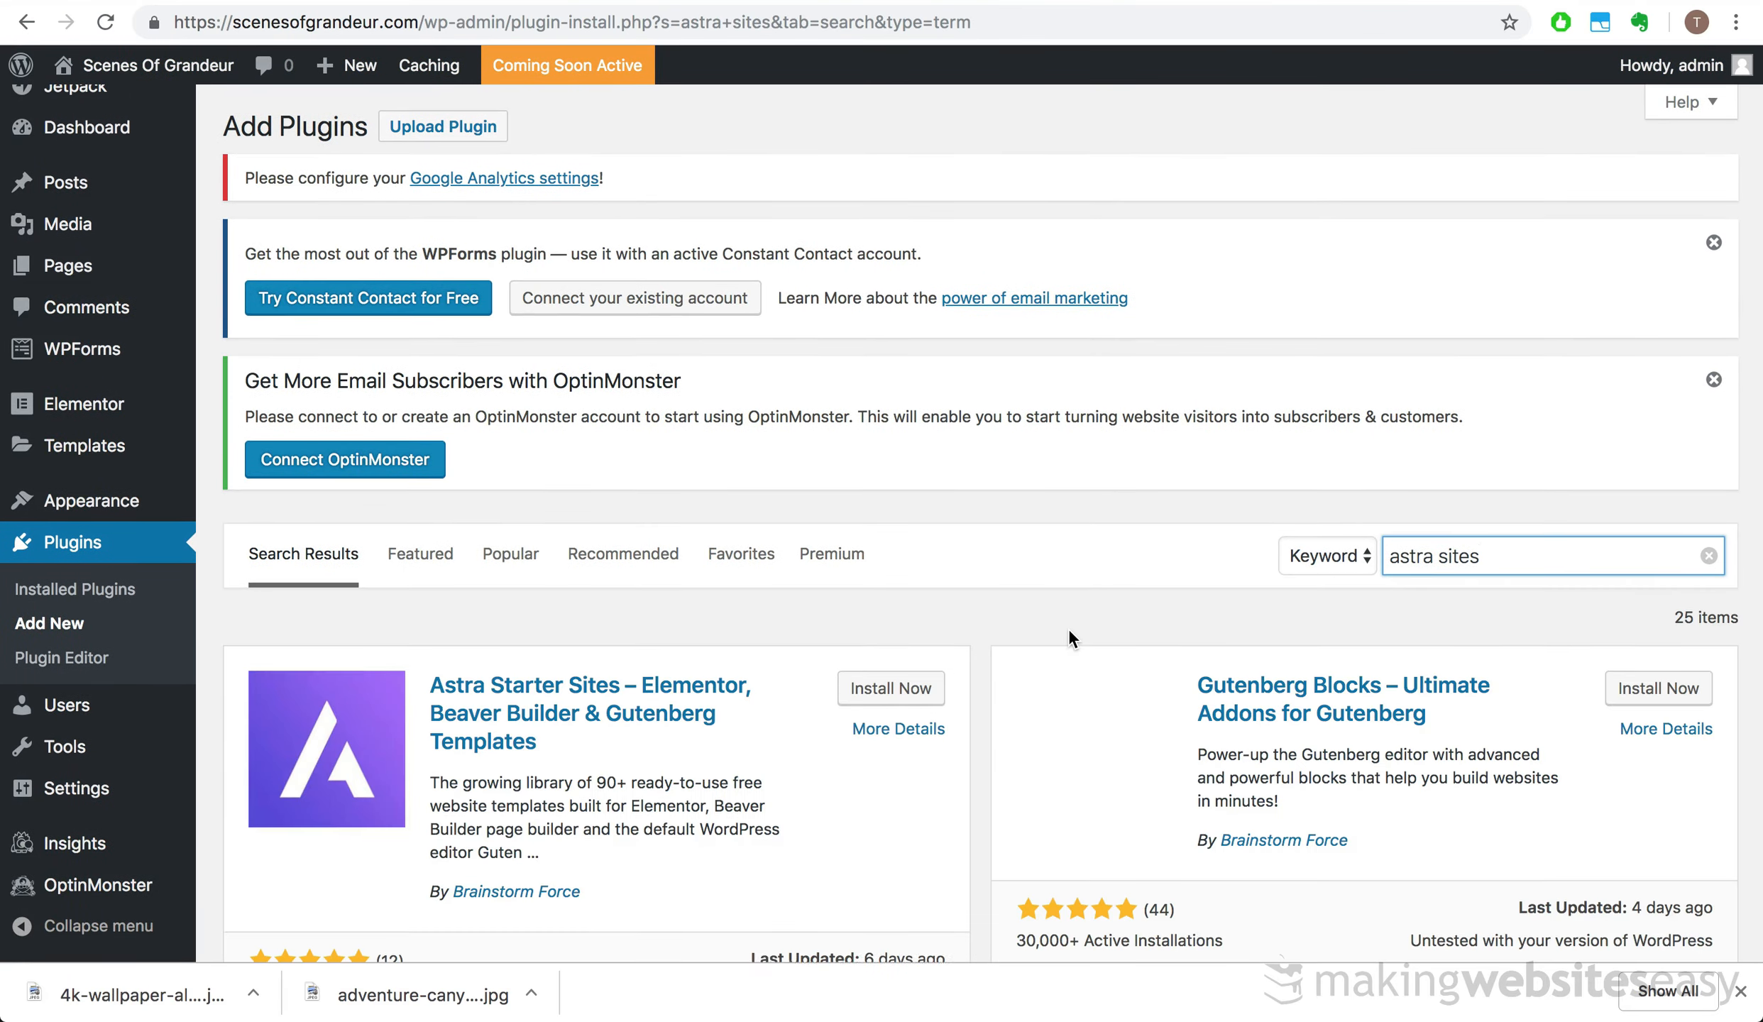
scroll(1069, 628, down, 3)
scroll(1069, 628, down, 2)
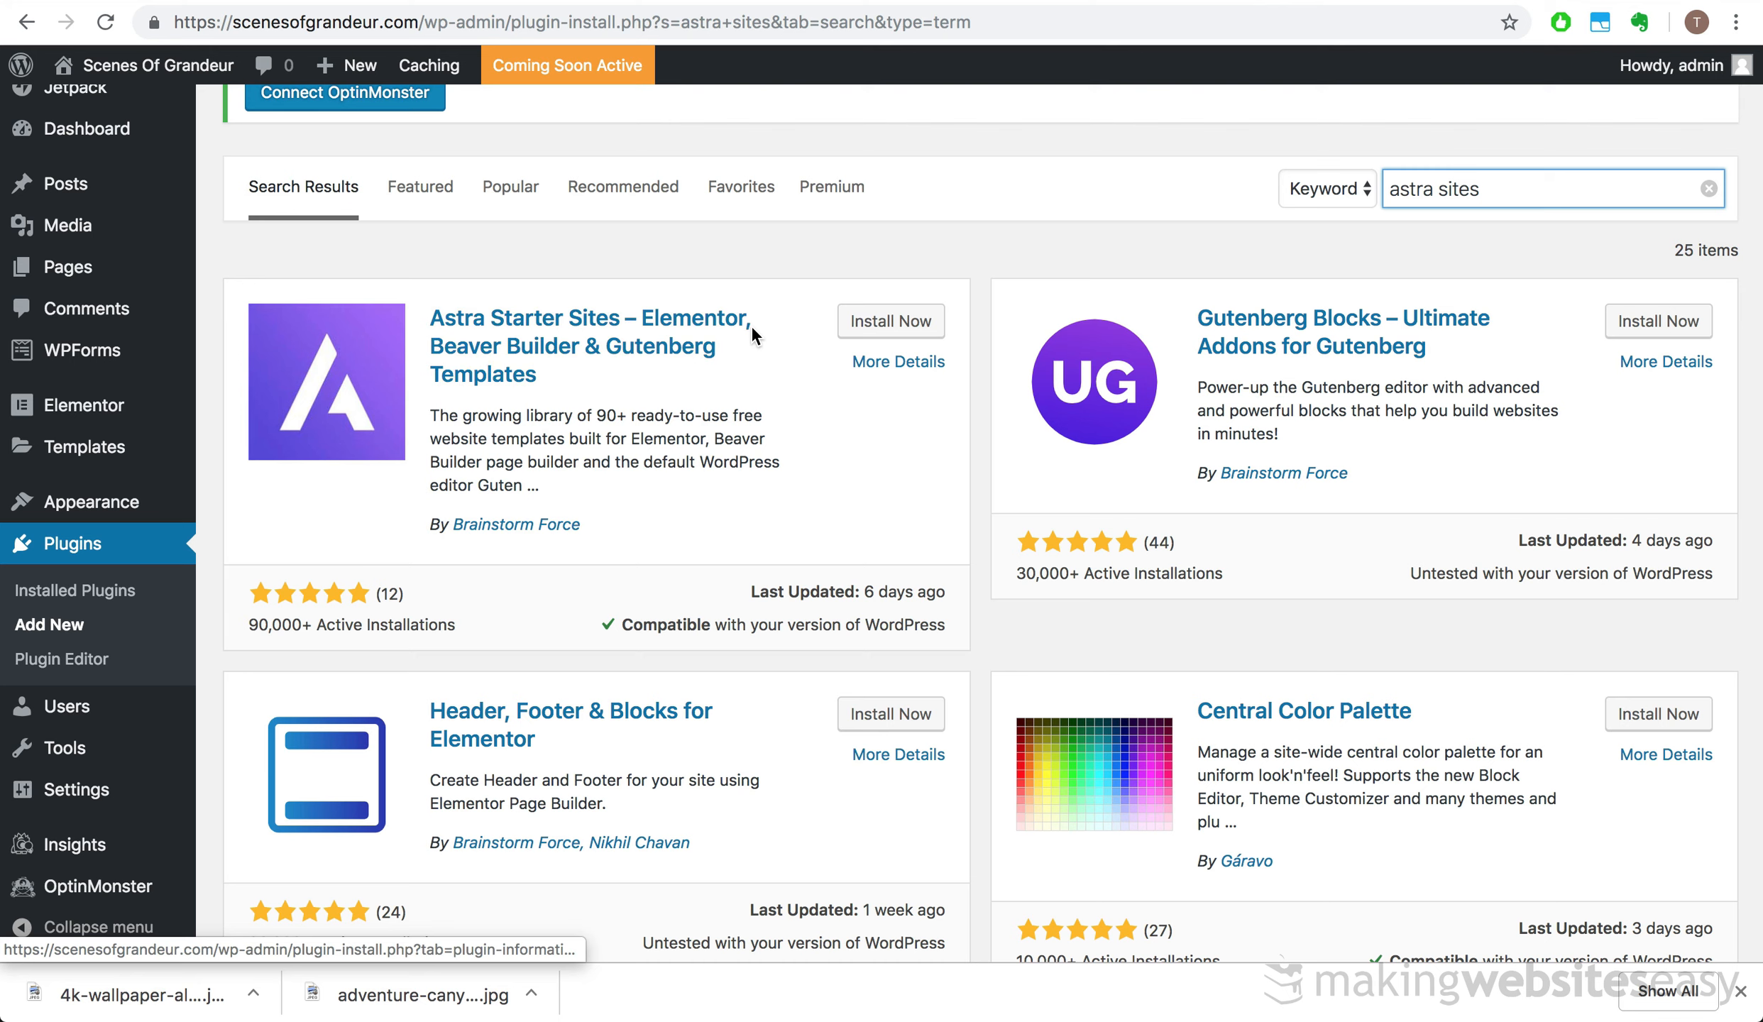
- Install and activate the Astra Starter Sites plugin and locate its library link among the installed plugins
click(863, 326)
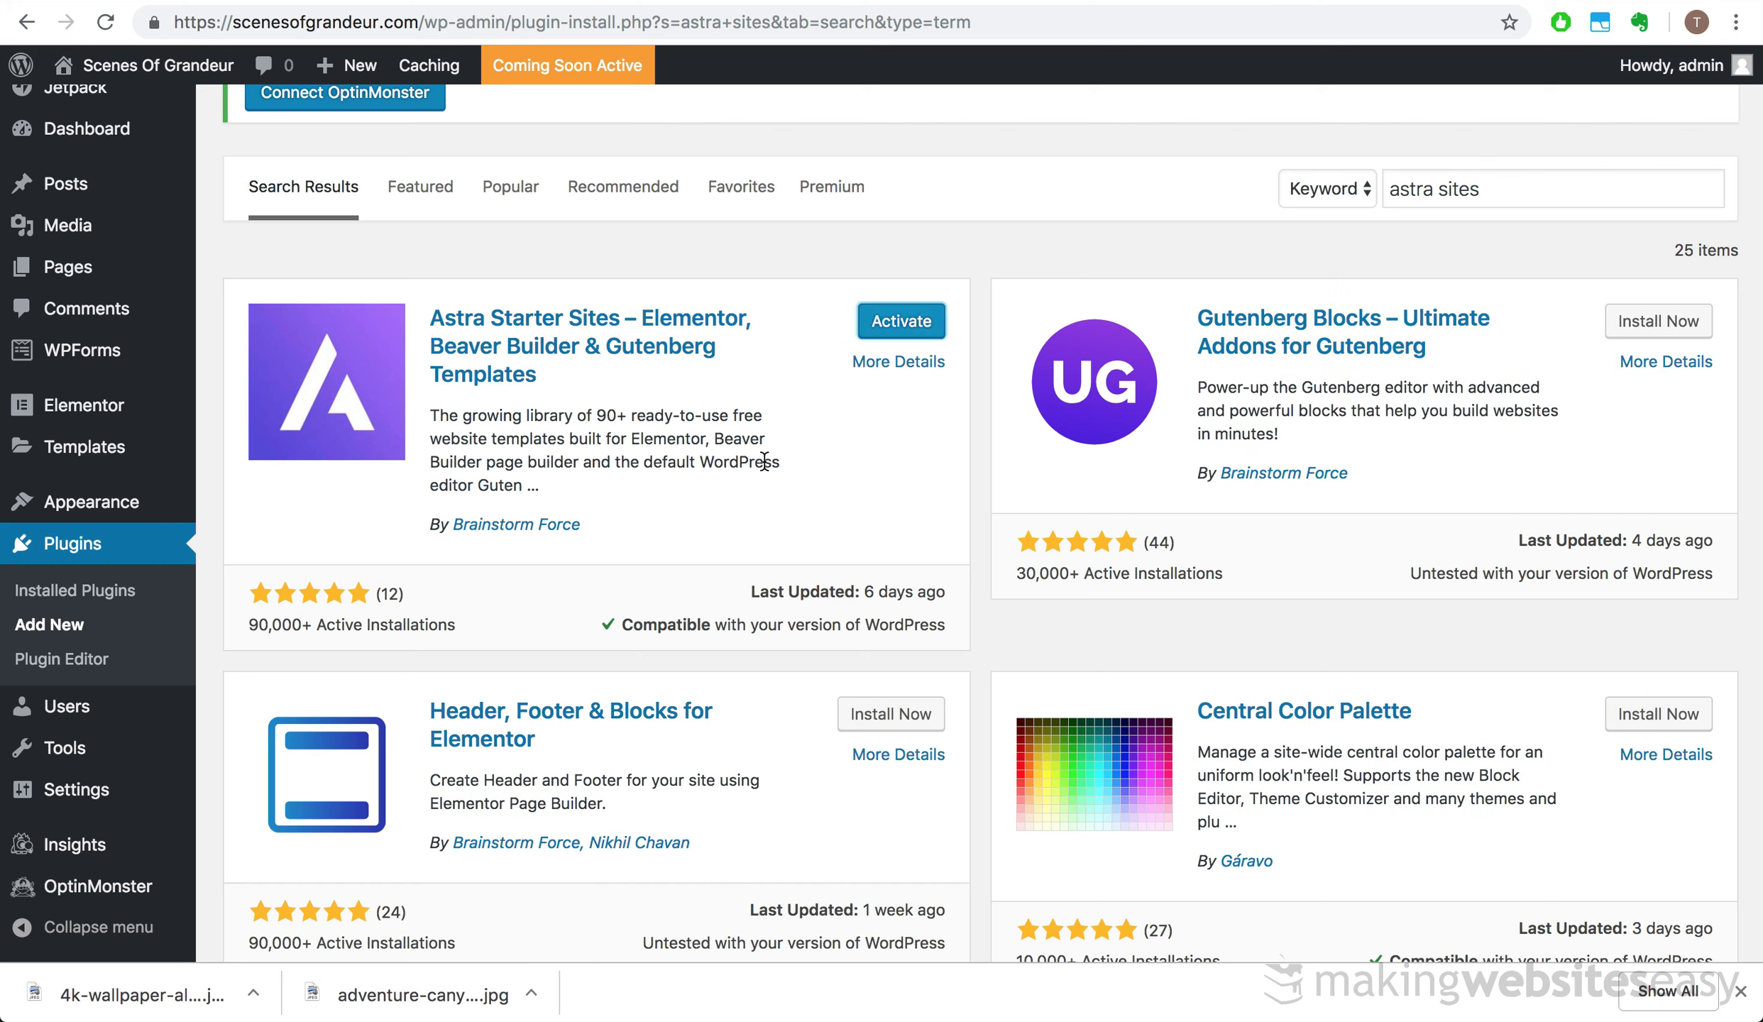
click(900, 321)
scroll(571, 441, down, 5)
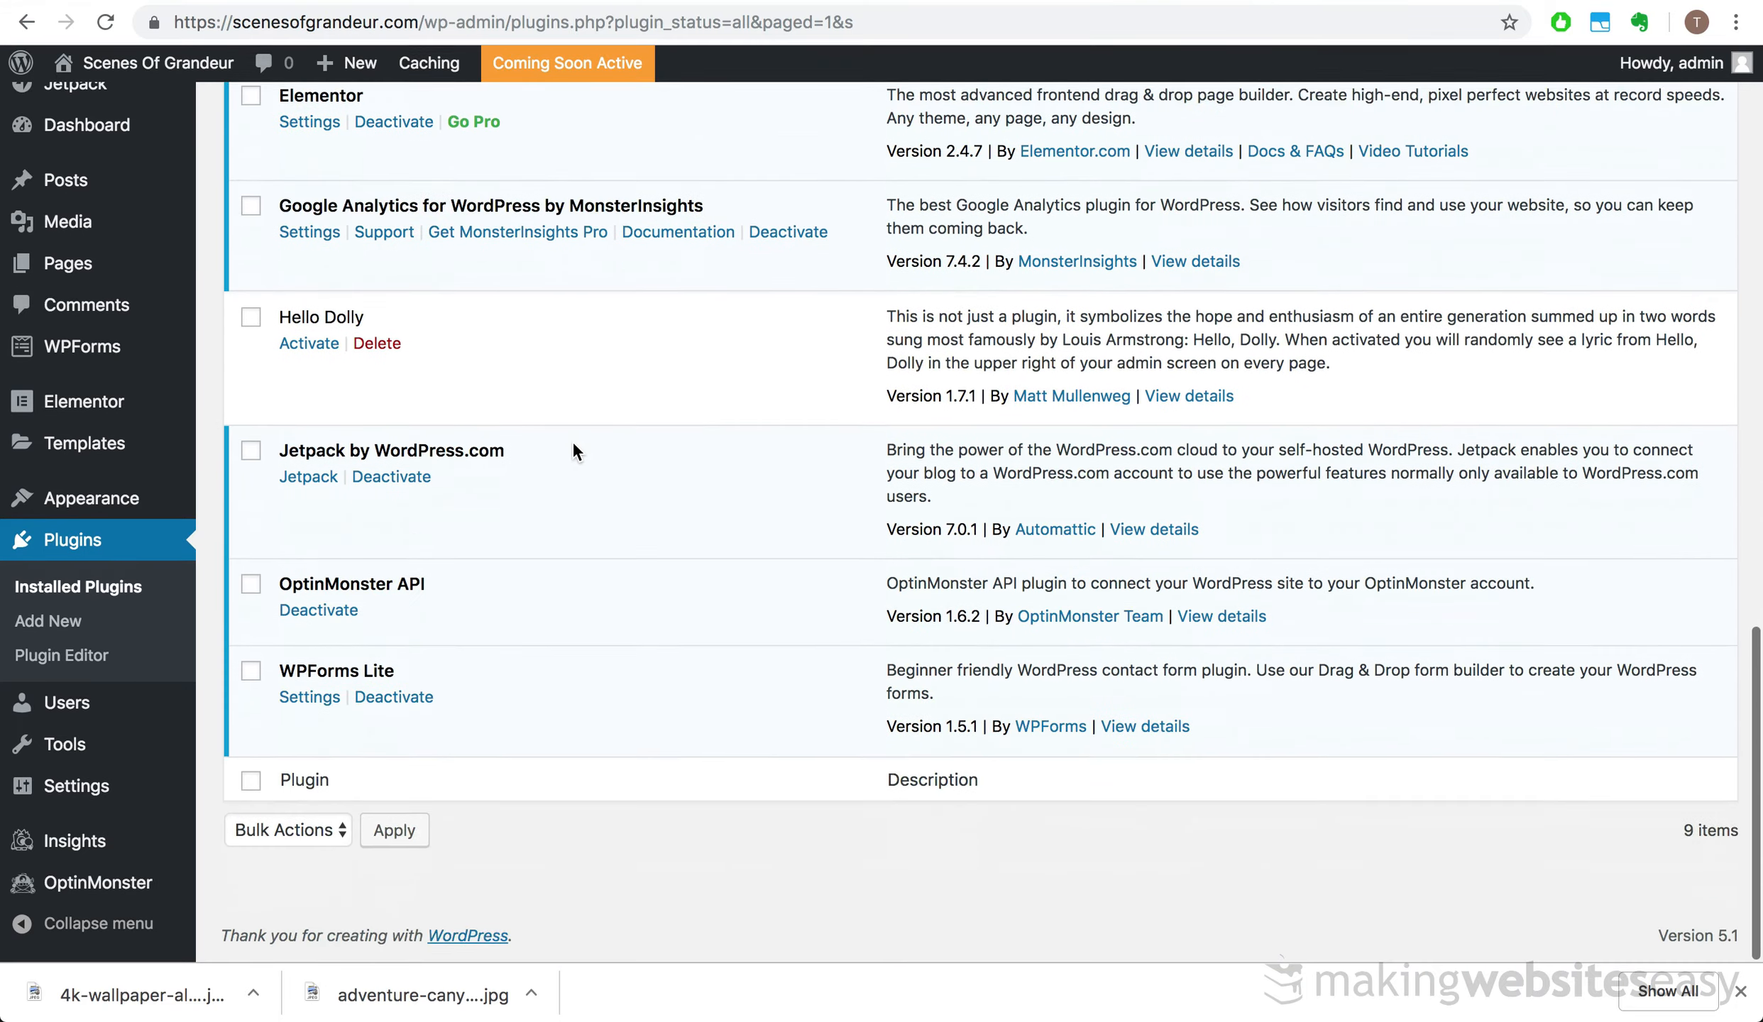
scroll(572, 441, up, 4)
scroll(571, 441, up, 4)
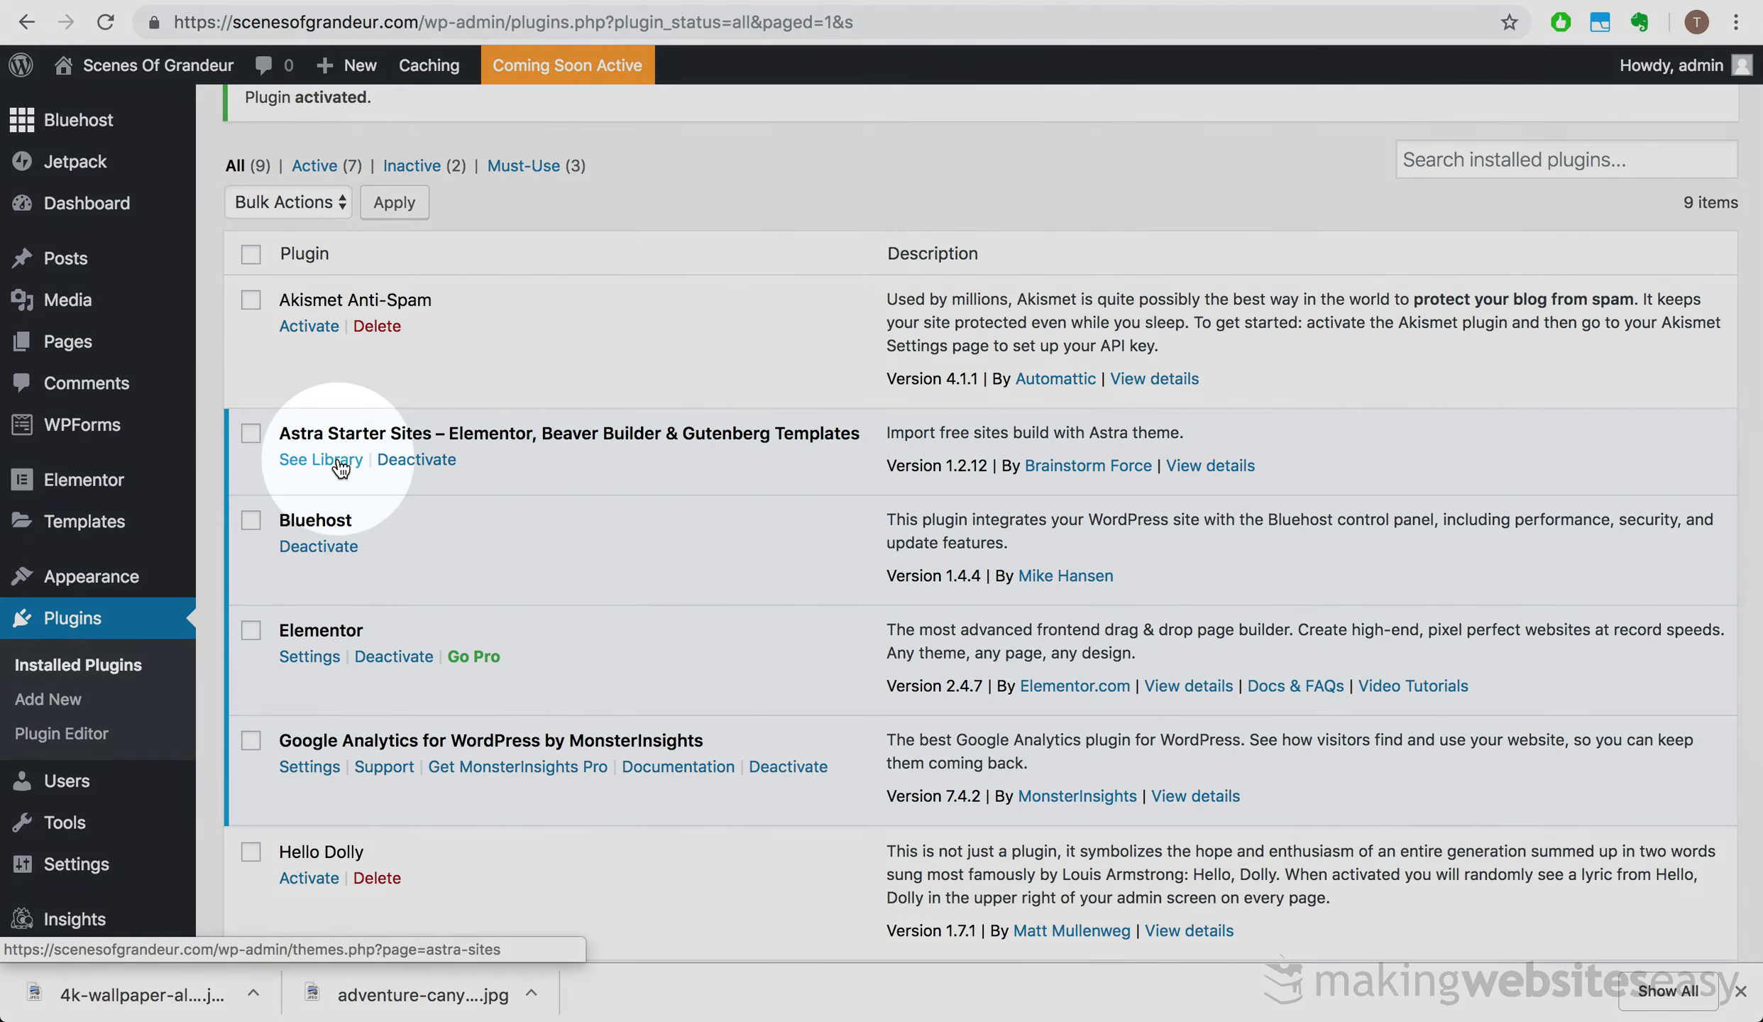
- Open the Astra Starter Sites library, choose Elementor as the page builder and show only the free templates
click(340, 461)
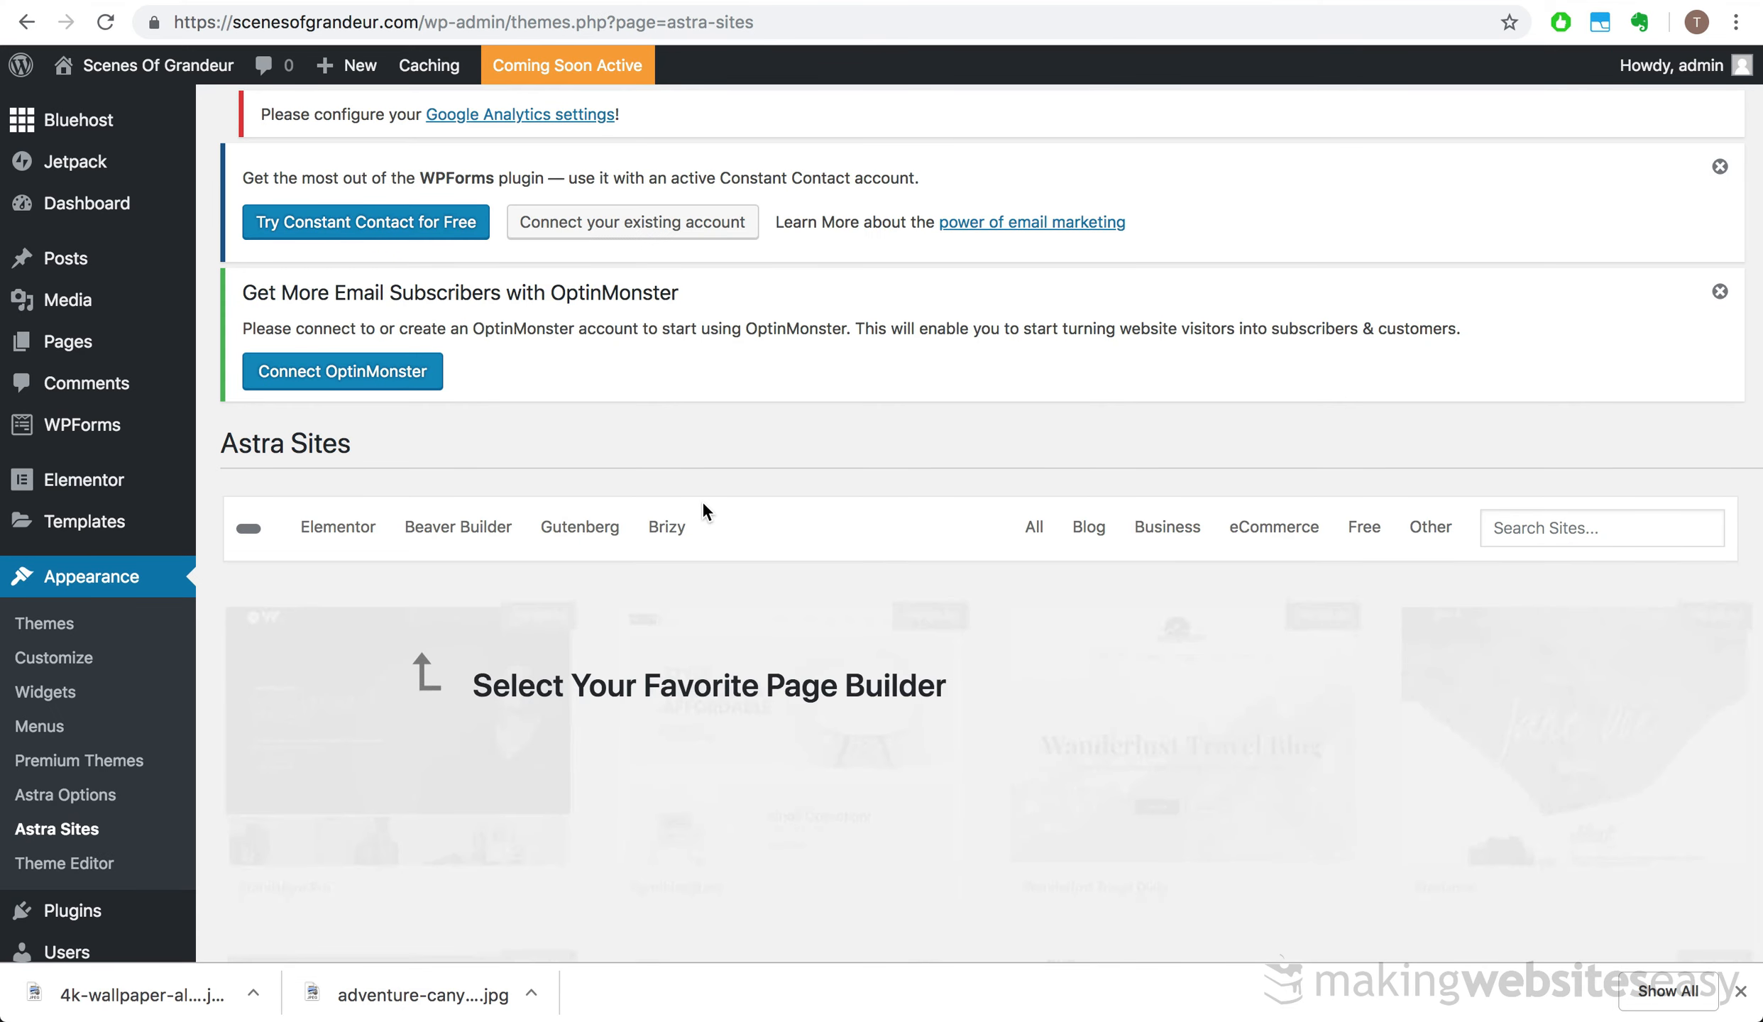
scroll(703, 504, down, 2)
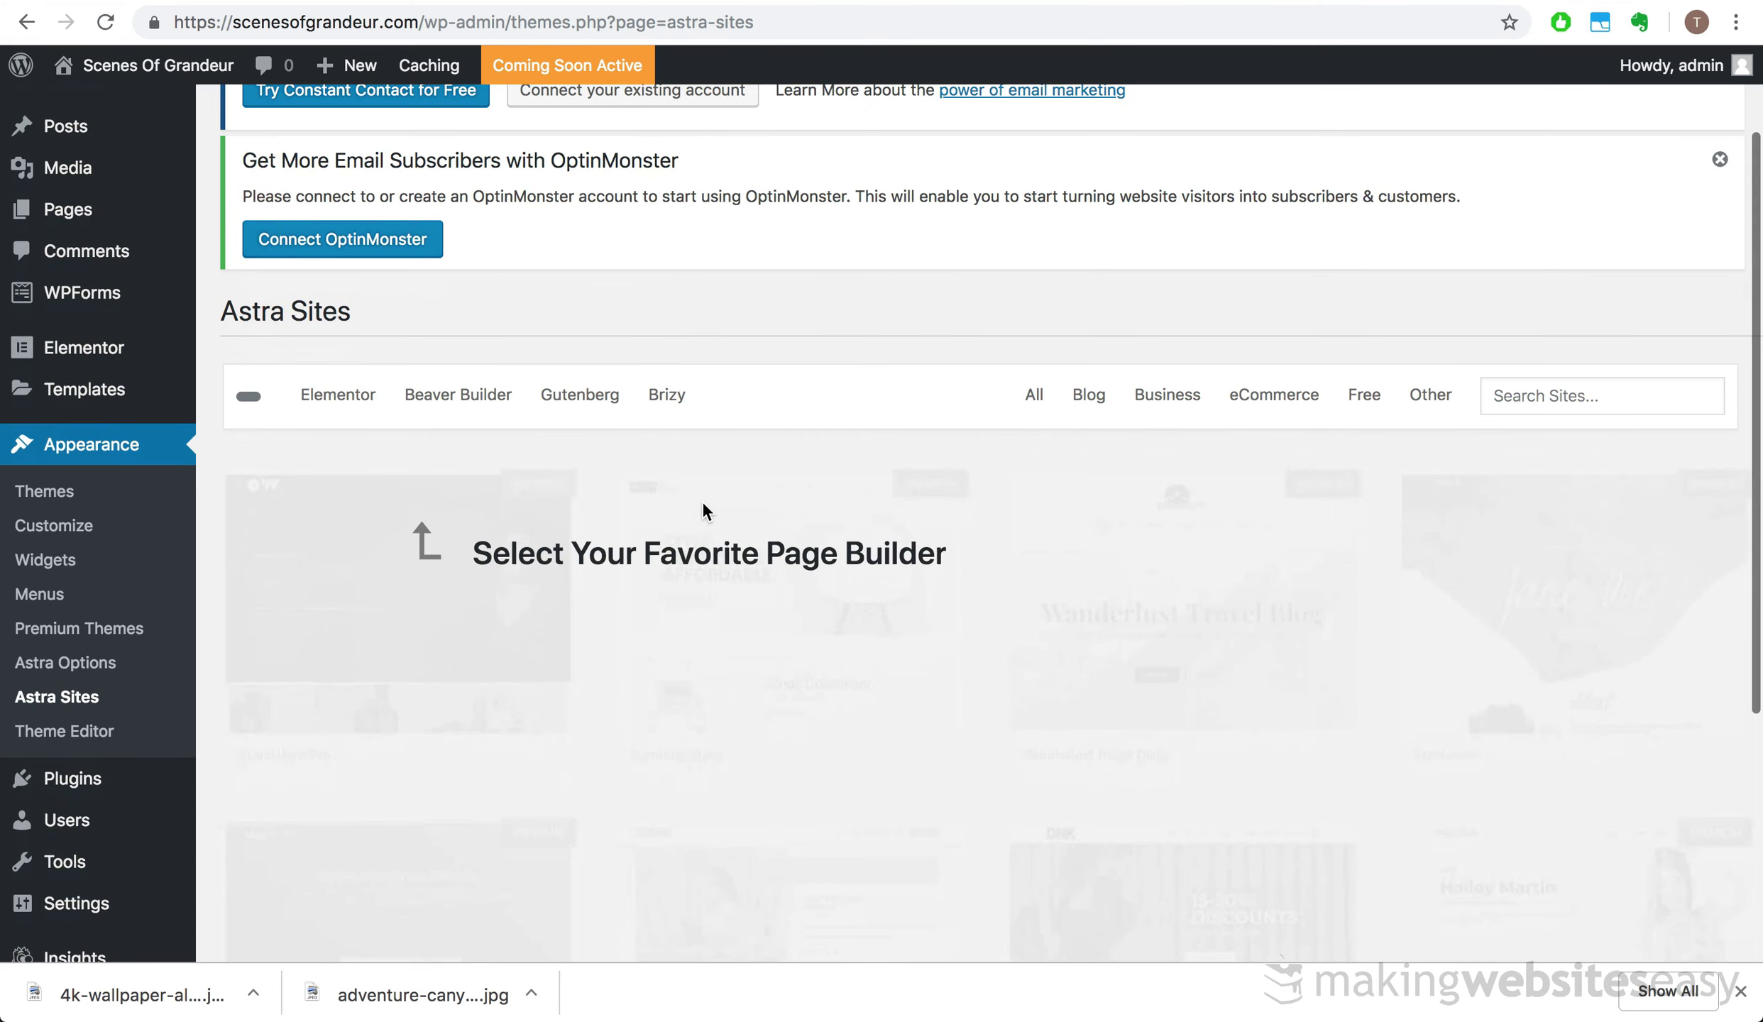
click(355, 399)
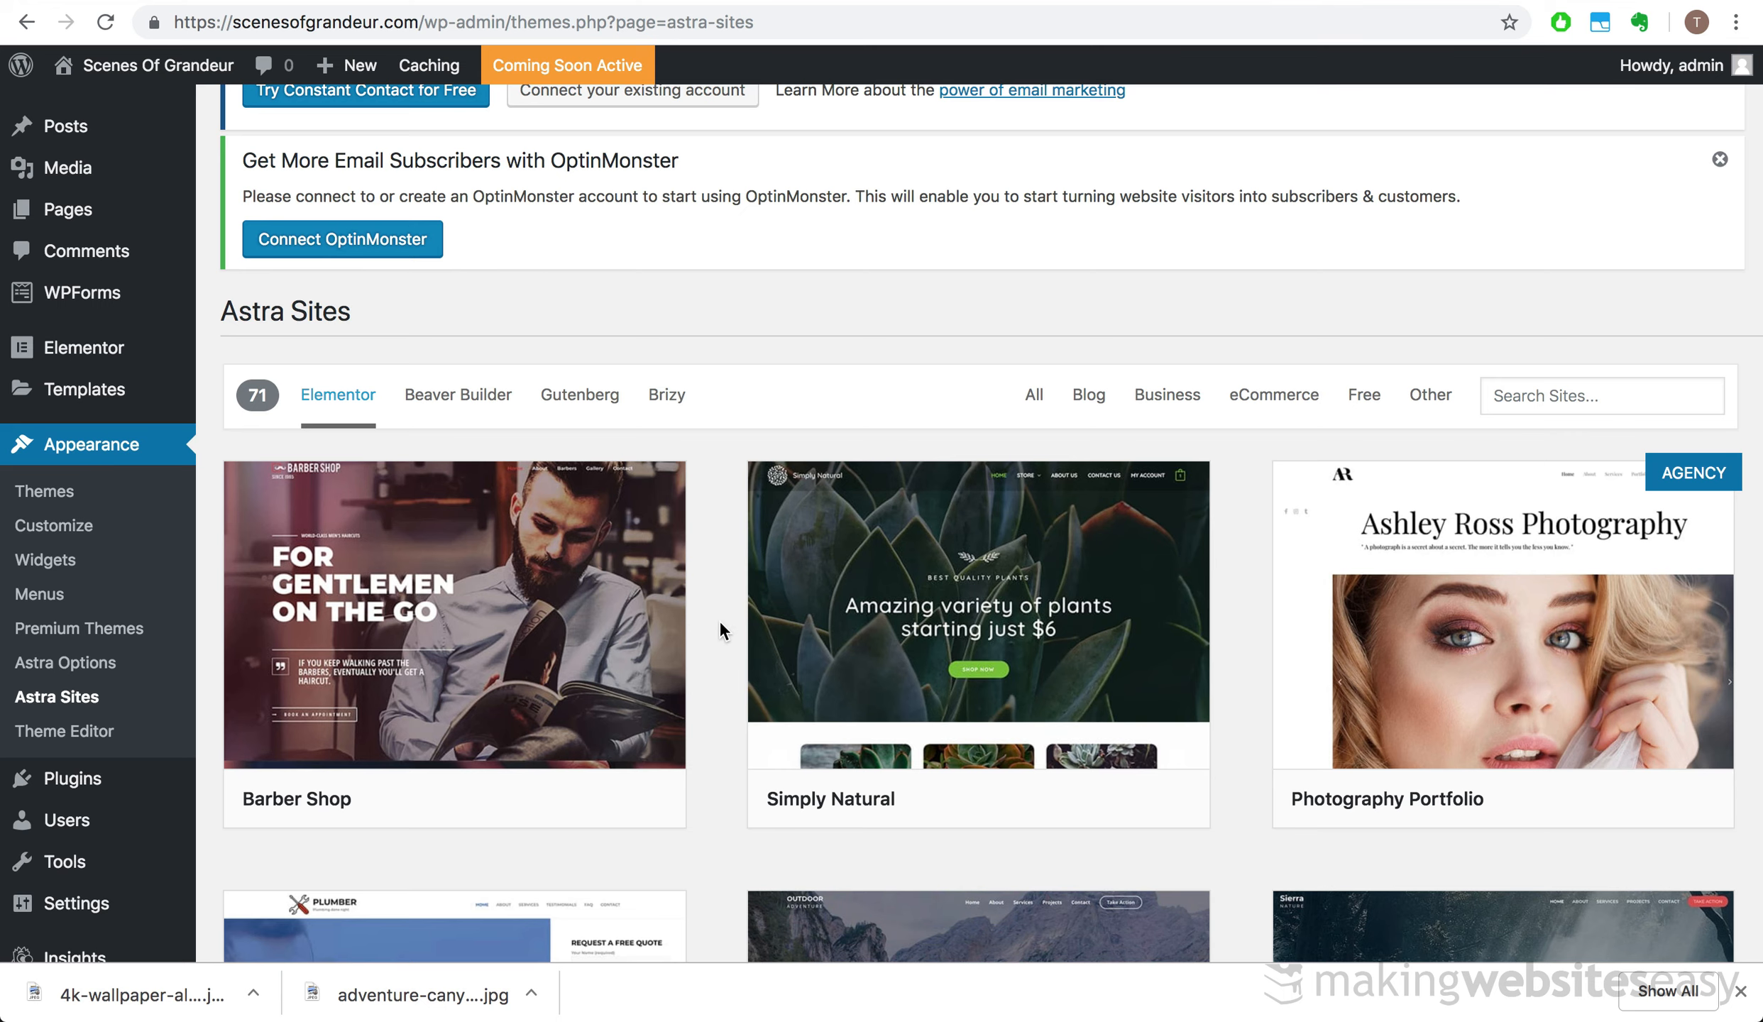
scroll(719, 625, down, 3)
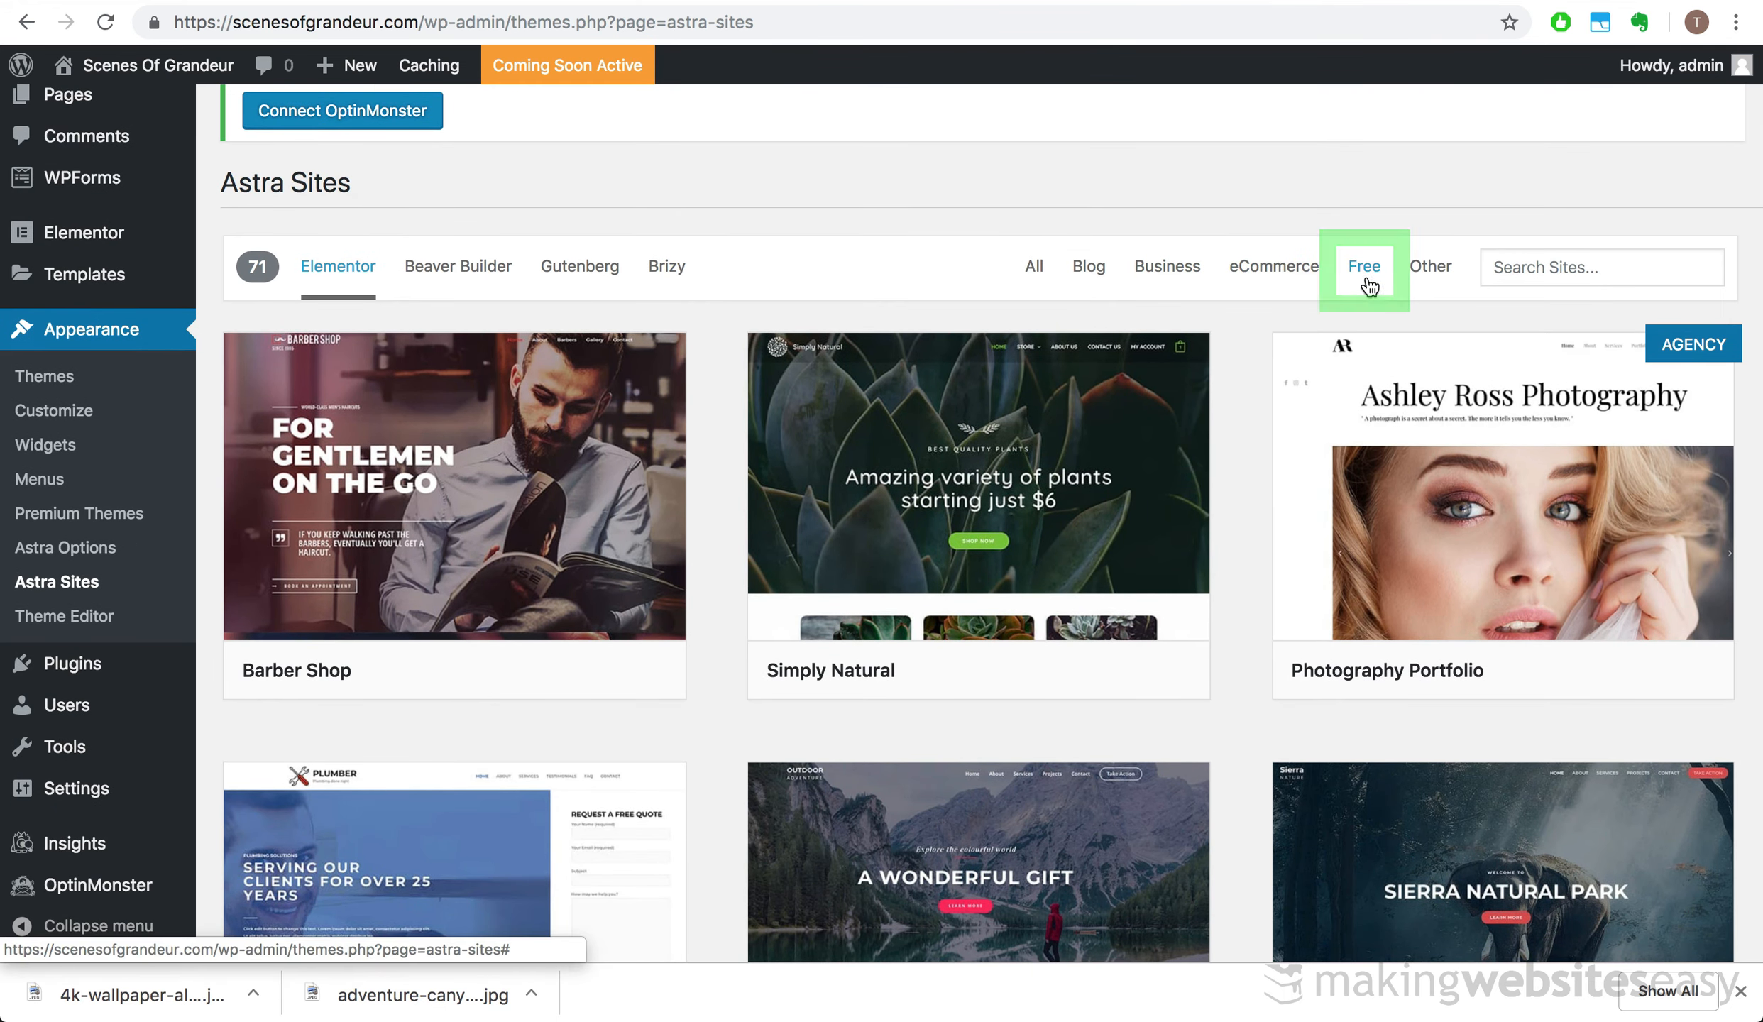
click(1364, 268)
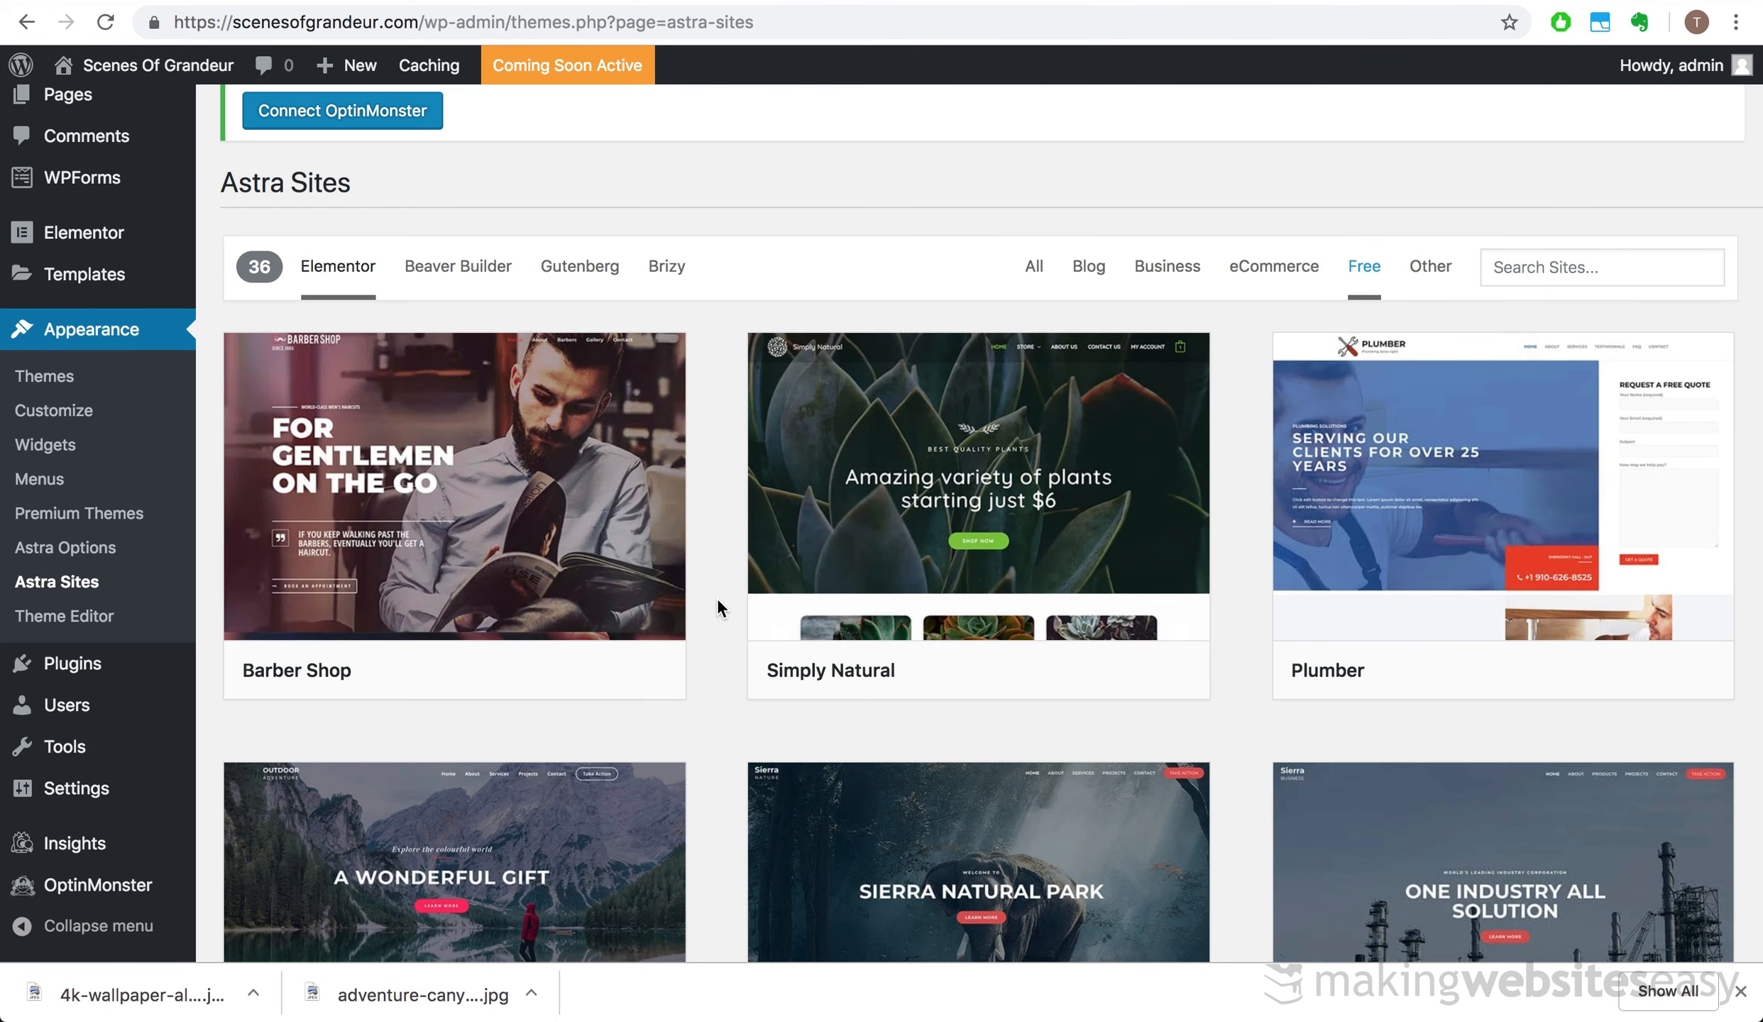
- Browse the free Elementor templates and locate Sierra Nature
scroll(716, 607, down, 1)
scroll(717, 601, down, 5)
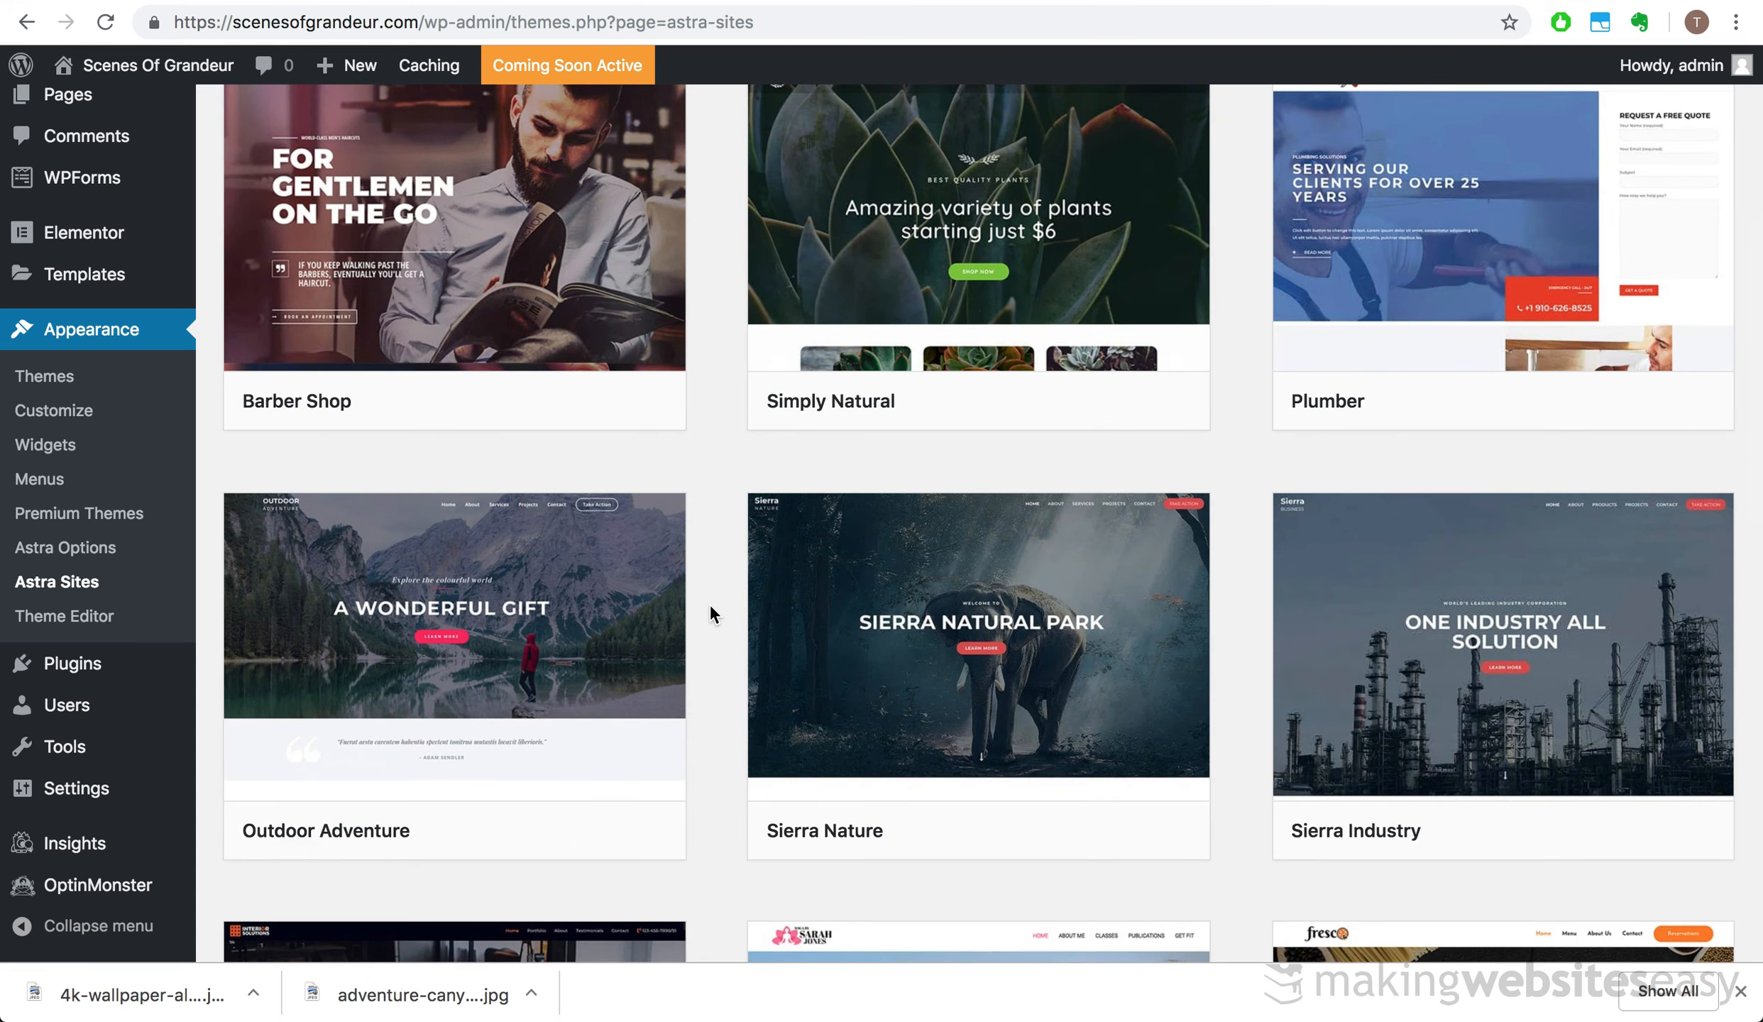
scroll(711, 607, up, 2)
mouse_move(804, 703)
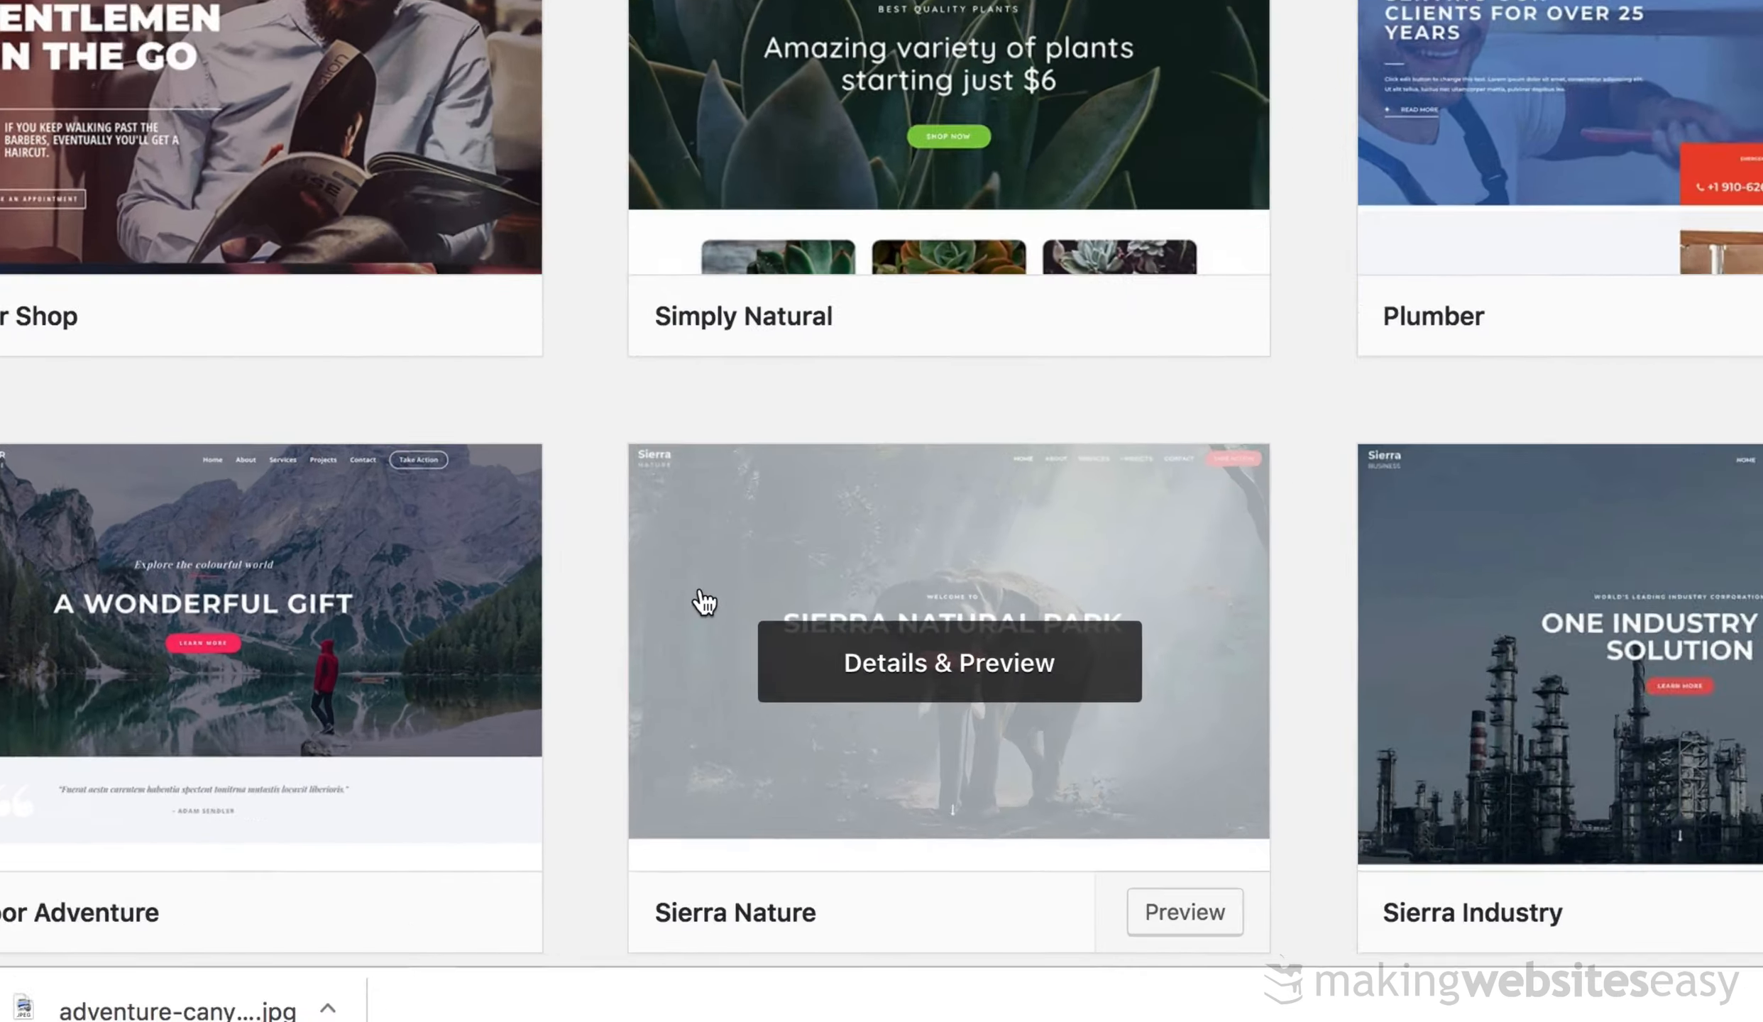
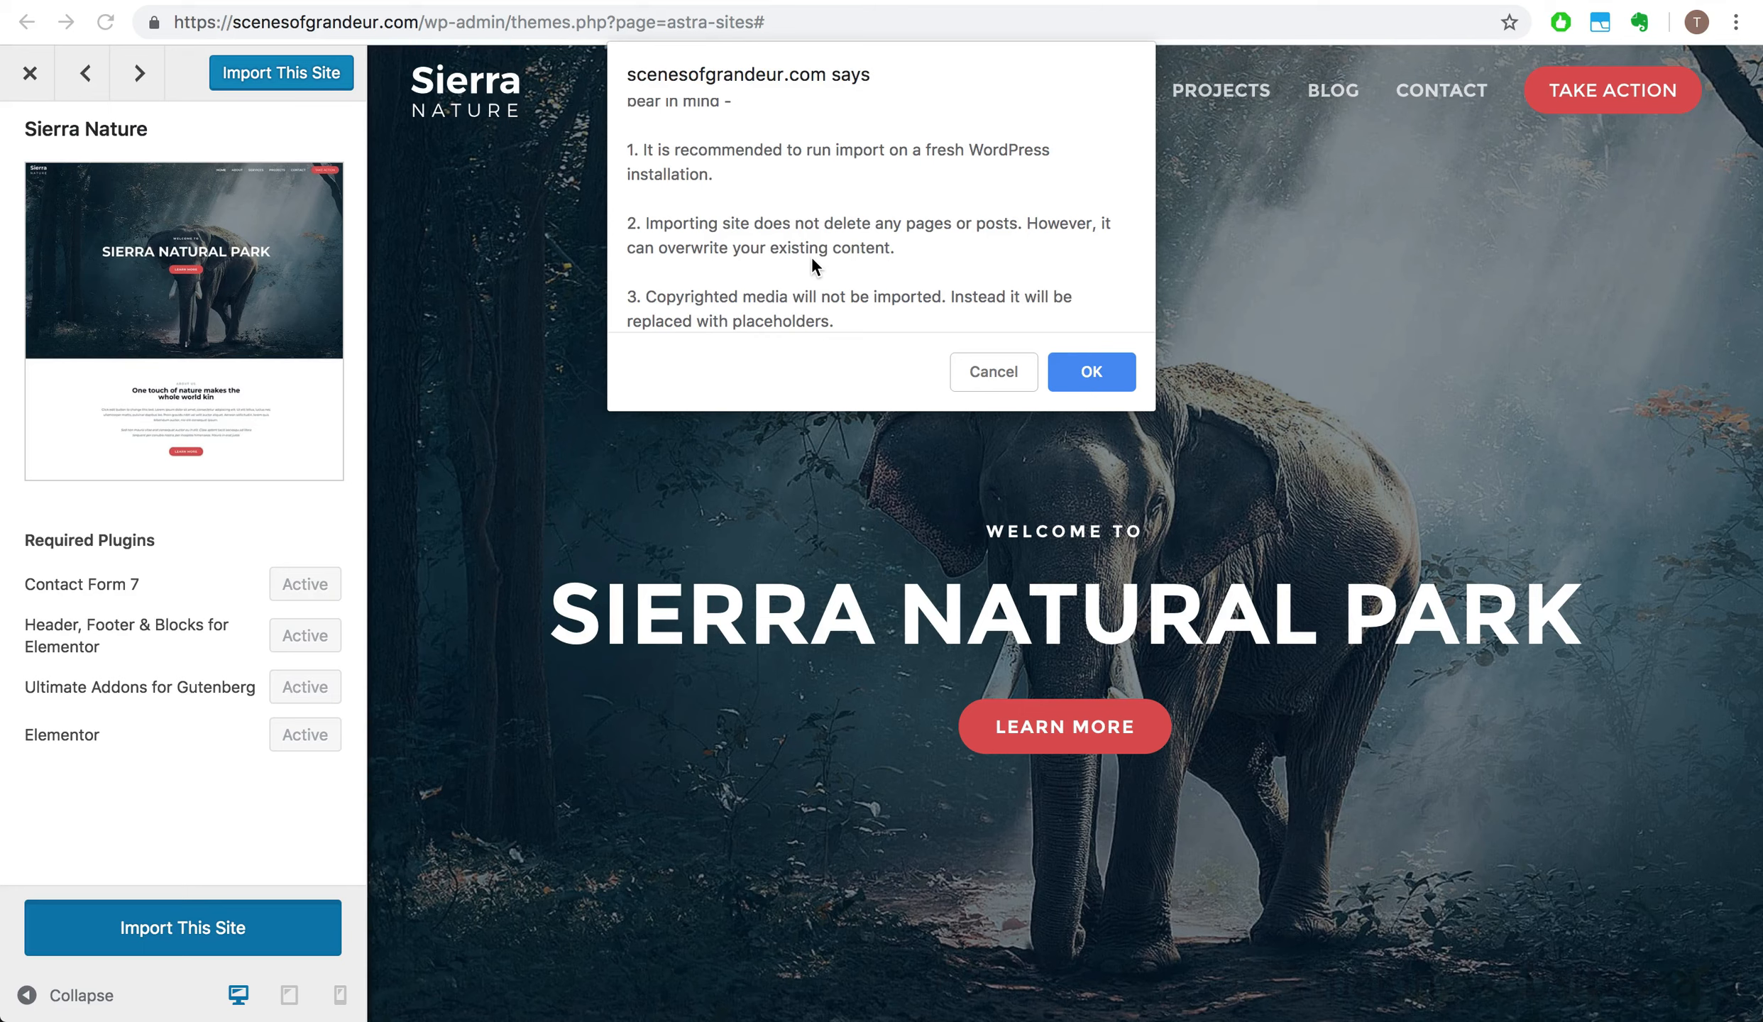
- Confirm the import of the Sierra Nature site and look through the imported live home page
click(1089, 365)
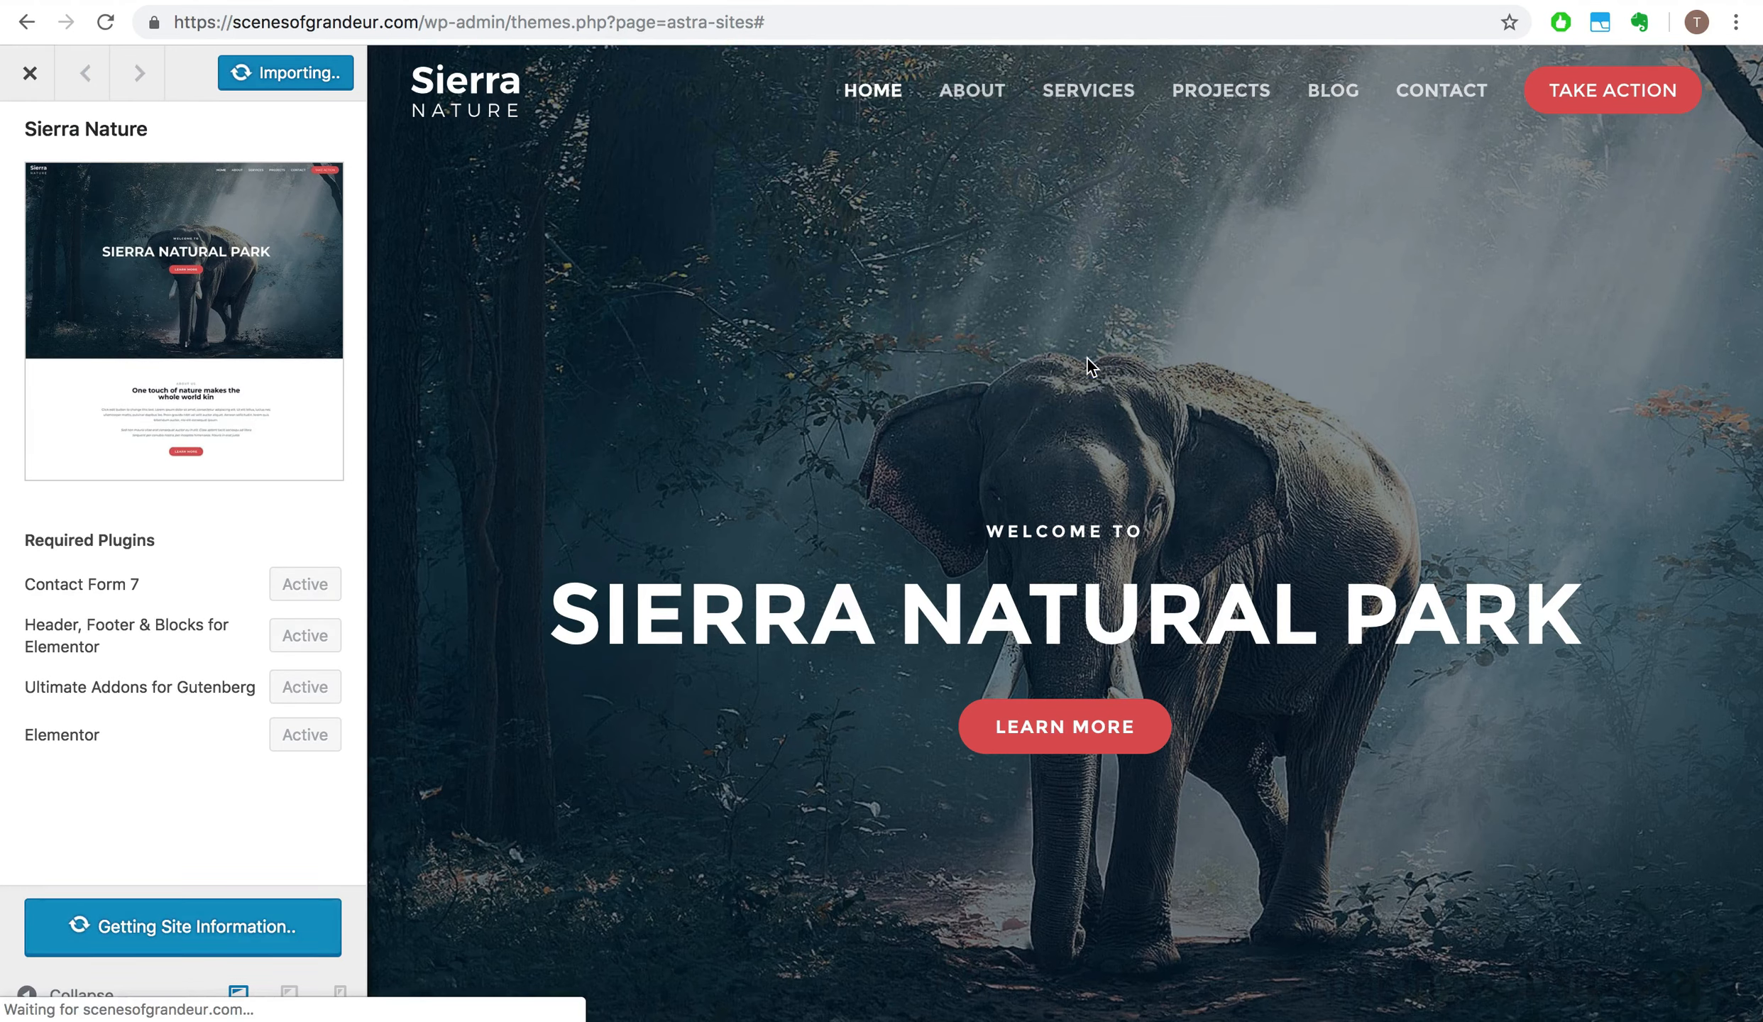
click(183, 927)
scroll(589, 482, down, 20)
scroll(589, 482, up, 20)
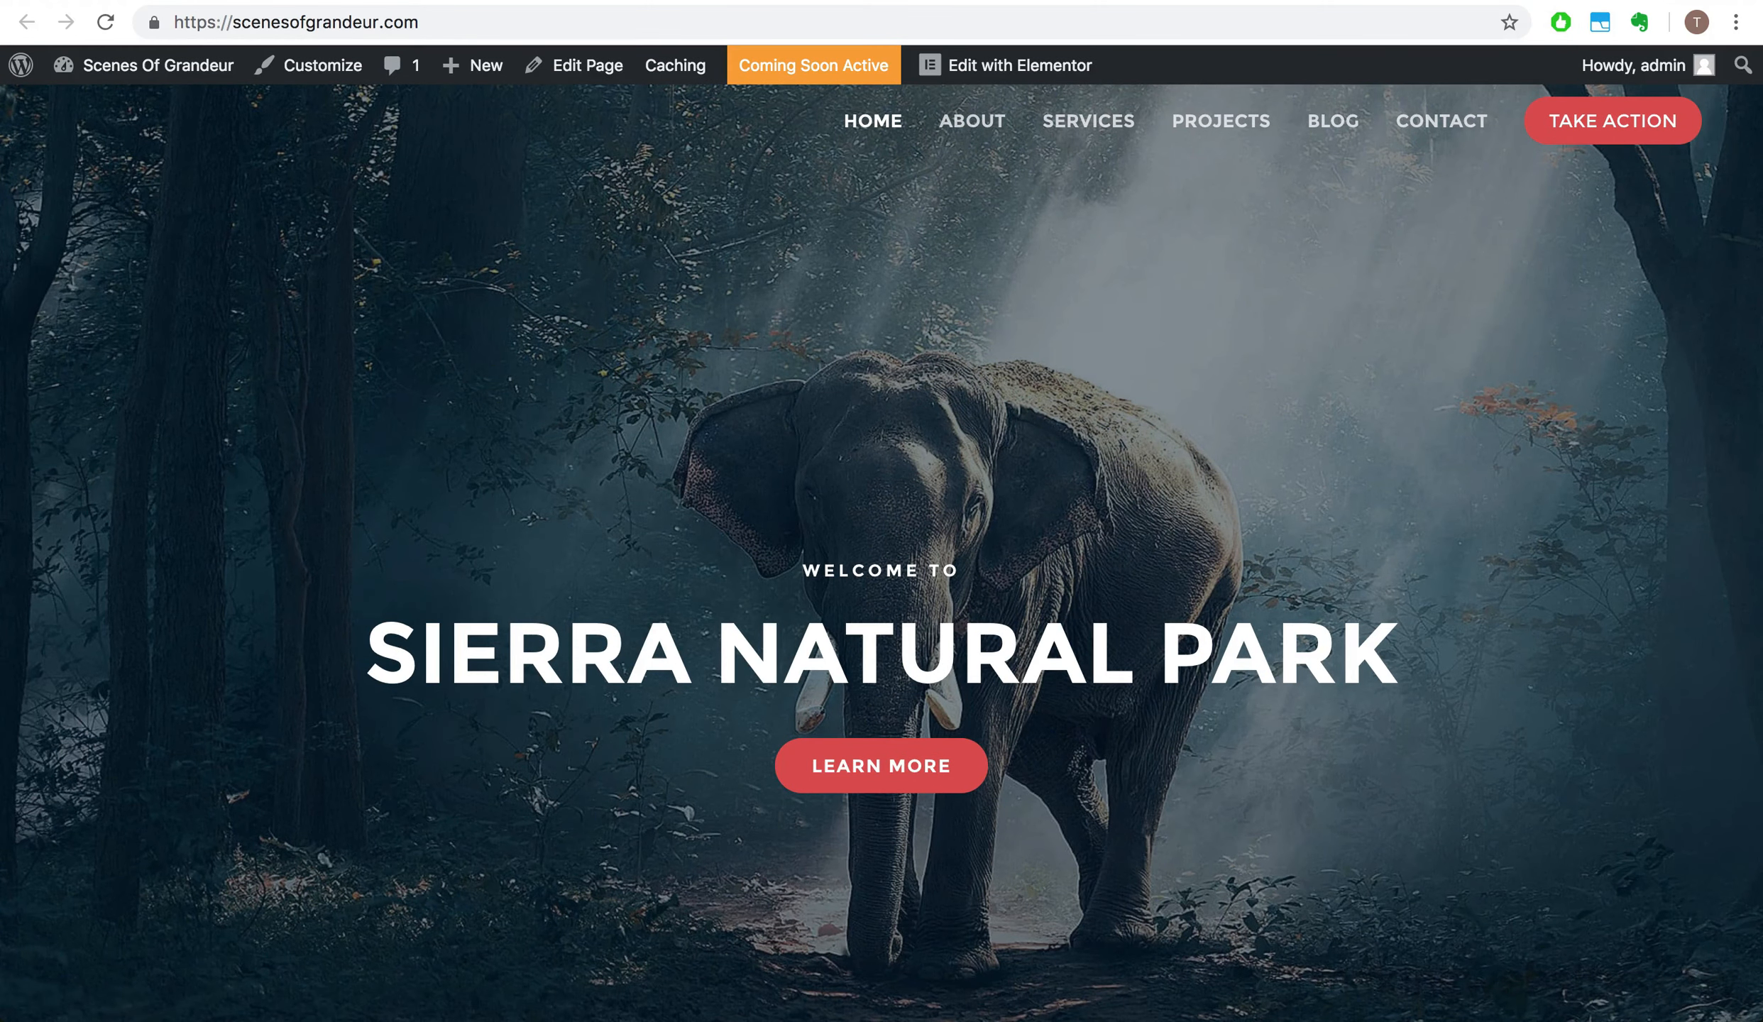
- Return to the Sierra Nature template preview, close it and bring up the list of all WordPress pages
key(ctrl+shift+Tab)
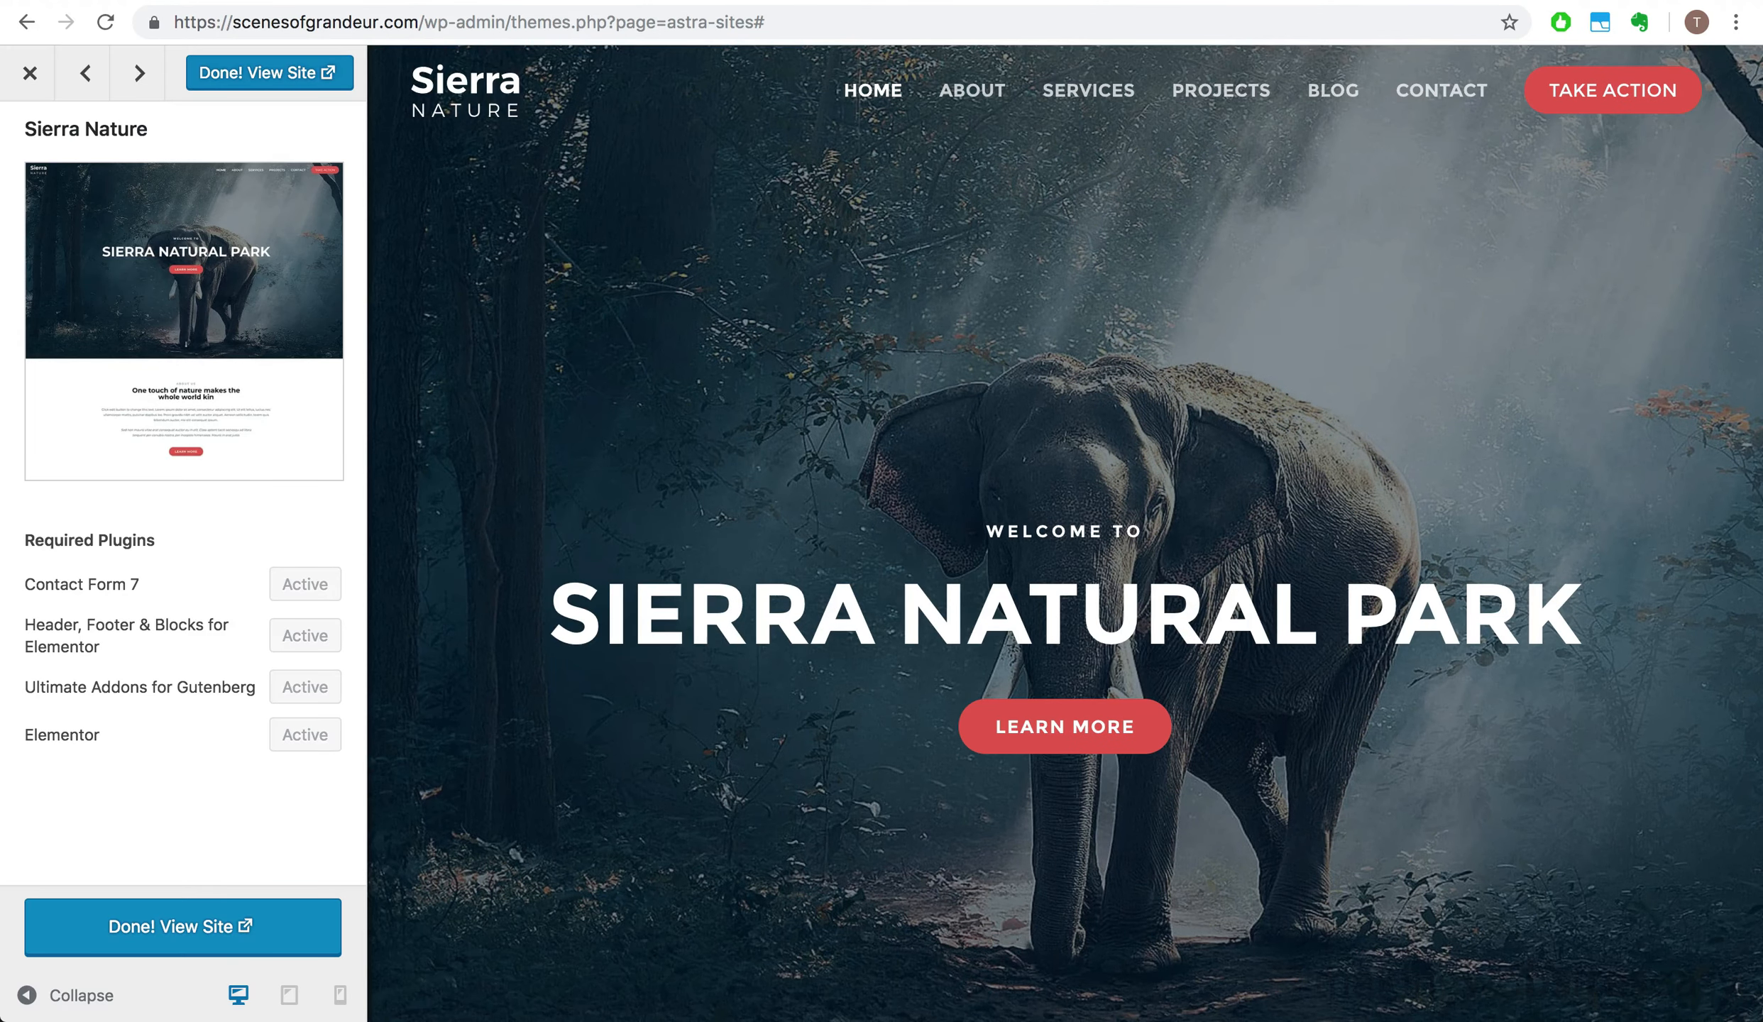
click(29, 73)
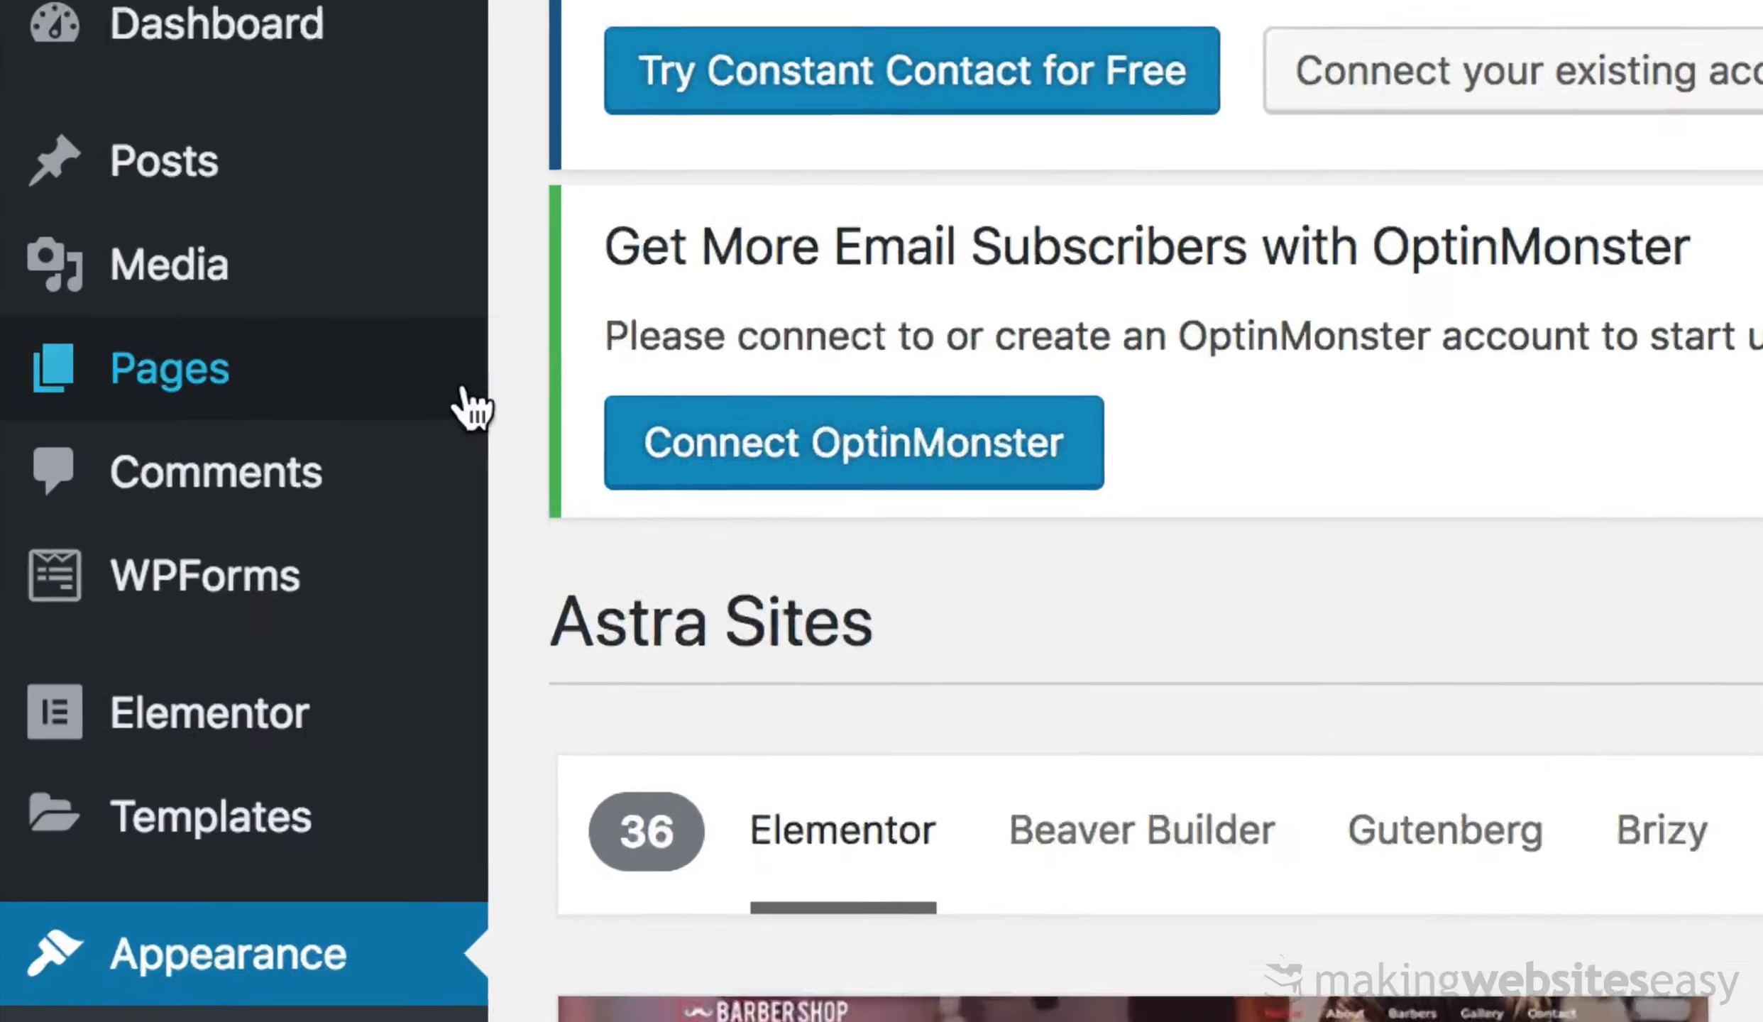
mouse_move(75, 340)
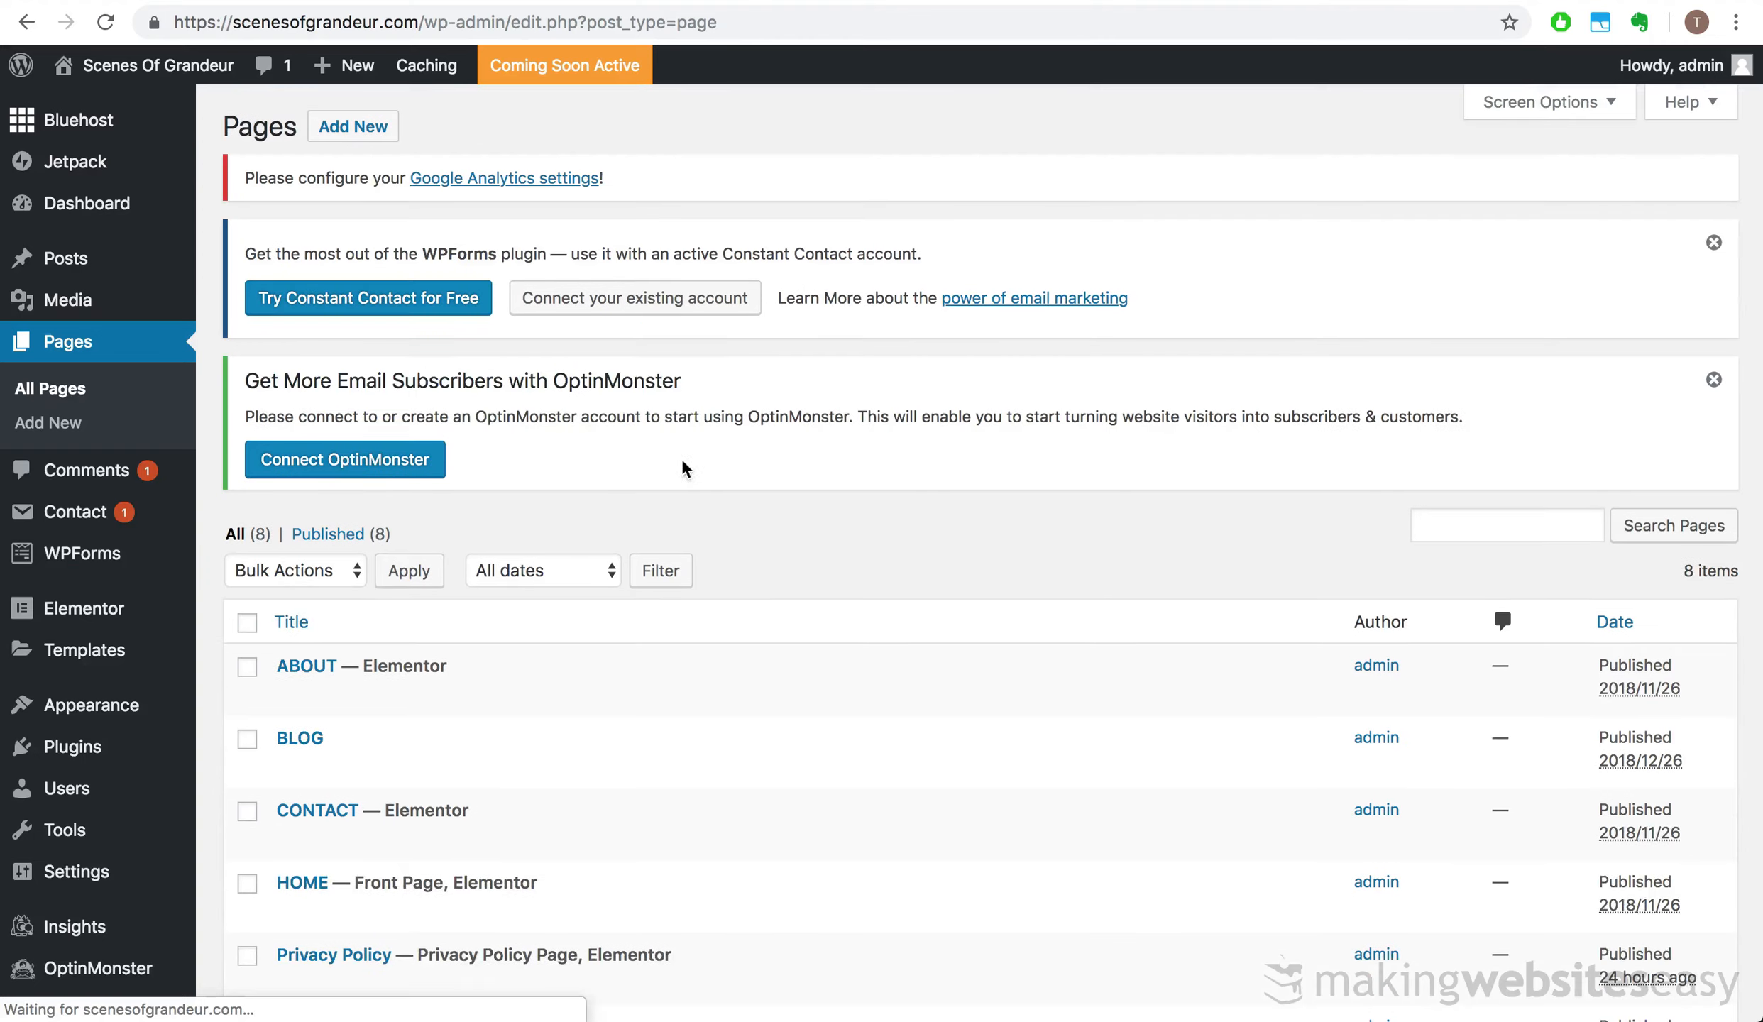
scroll(818, 595, down, 5)
scroll(817, 595, down, 1)
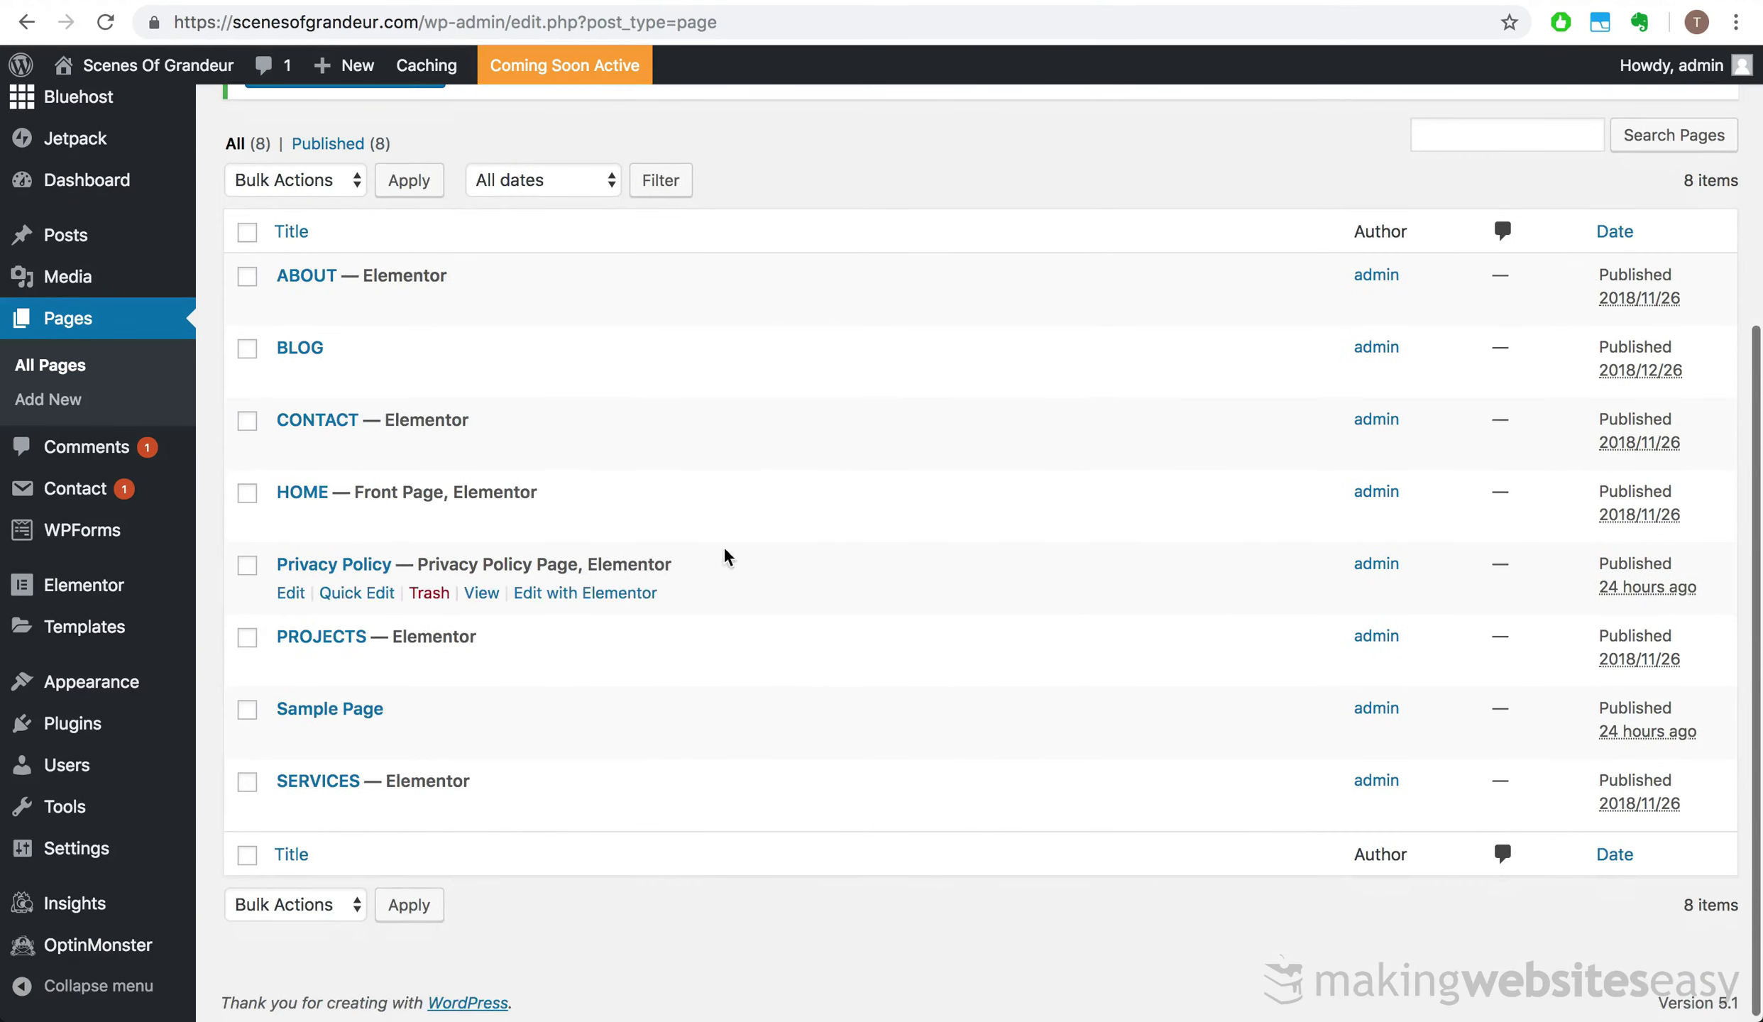
- View the live About page from header to footer and return to the pages list
mouse_move(315, 296)
click(487, 305)
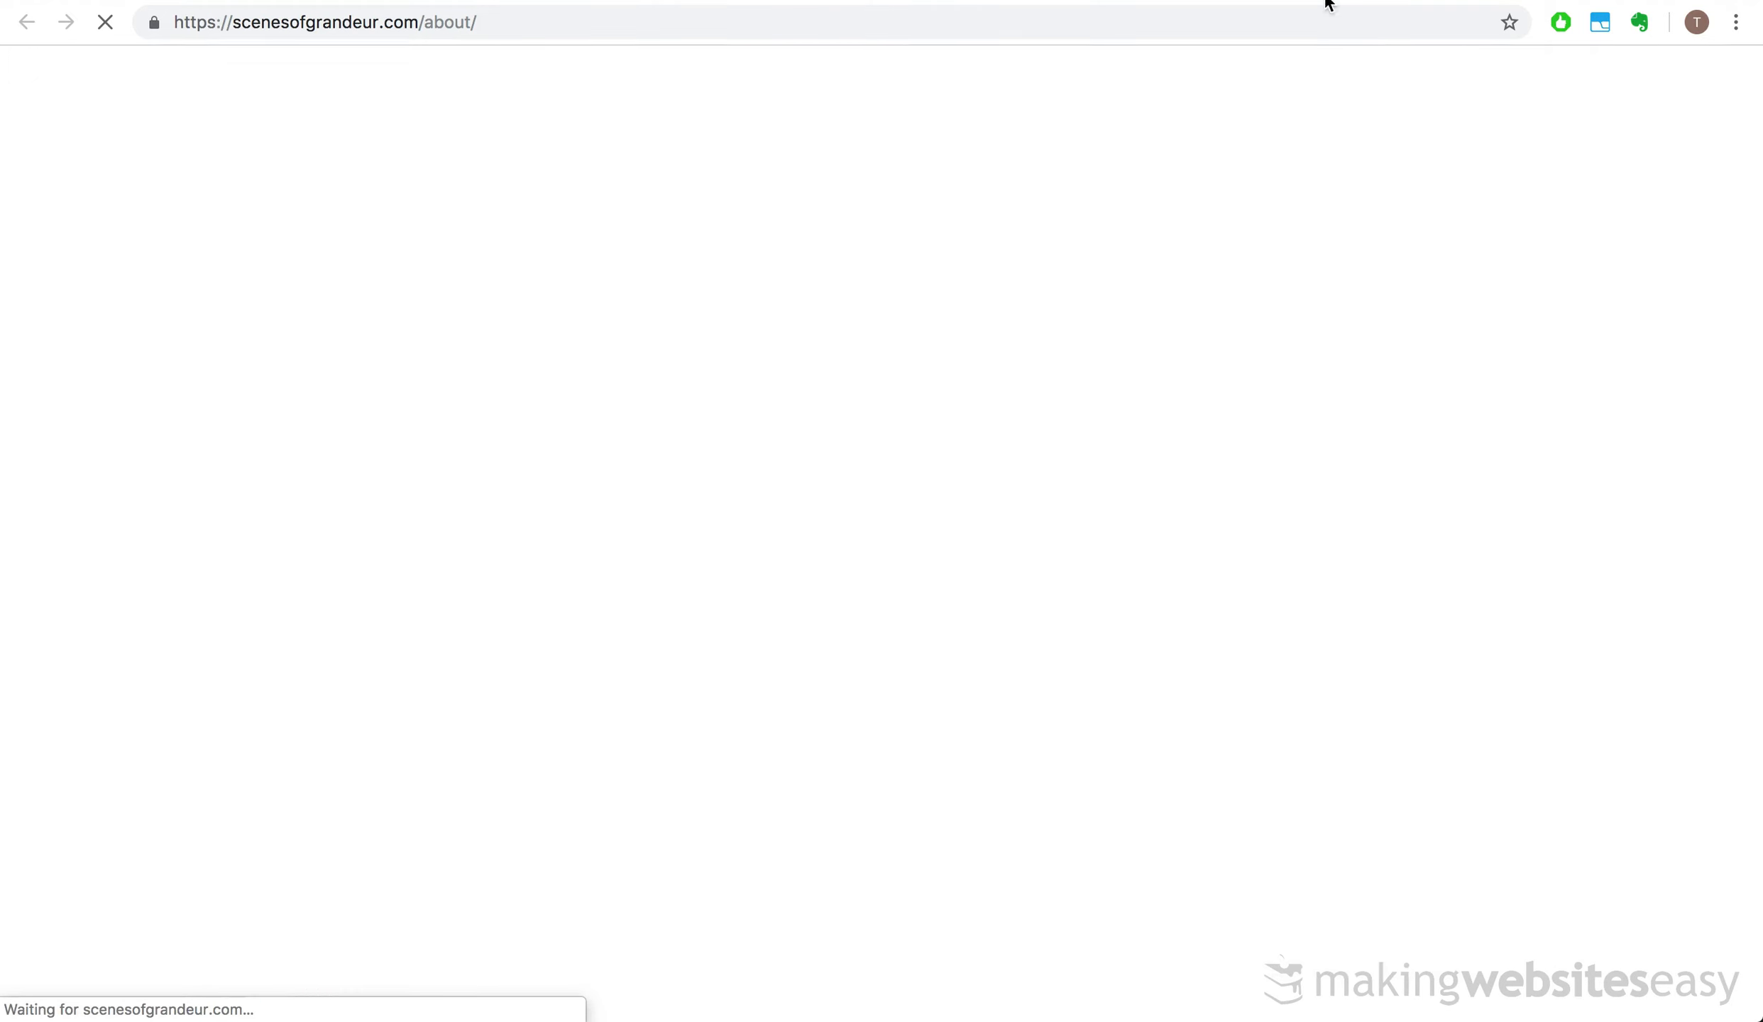
scroll(577, 472, down, 6)
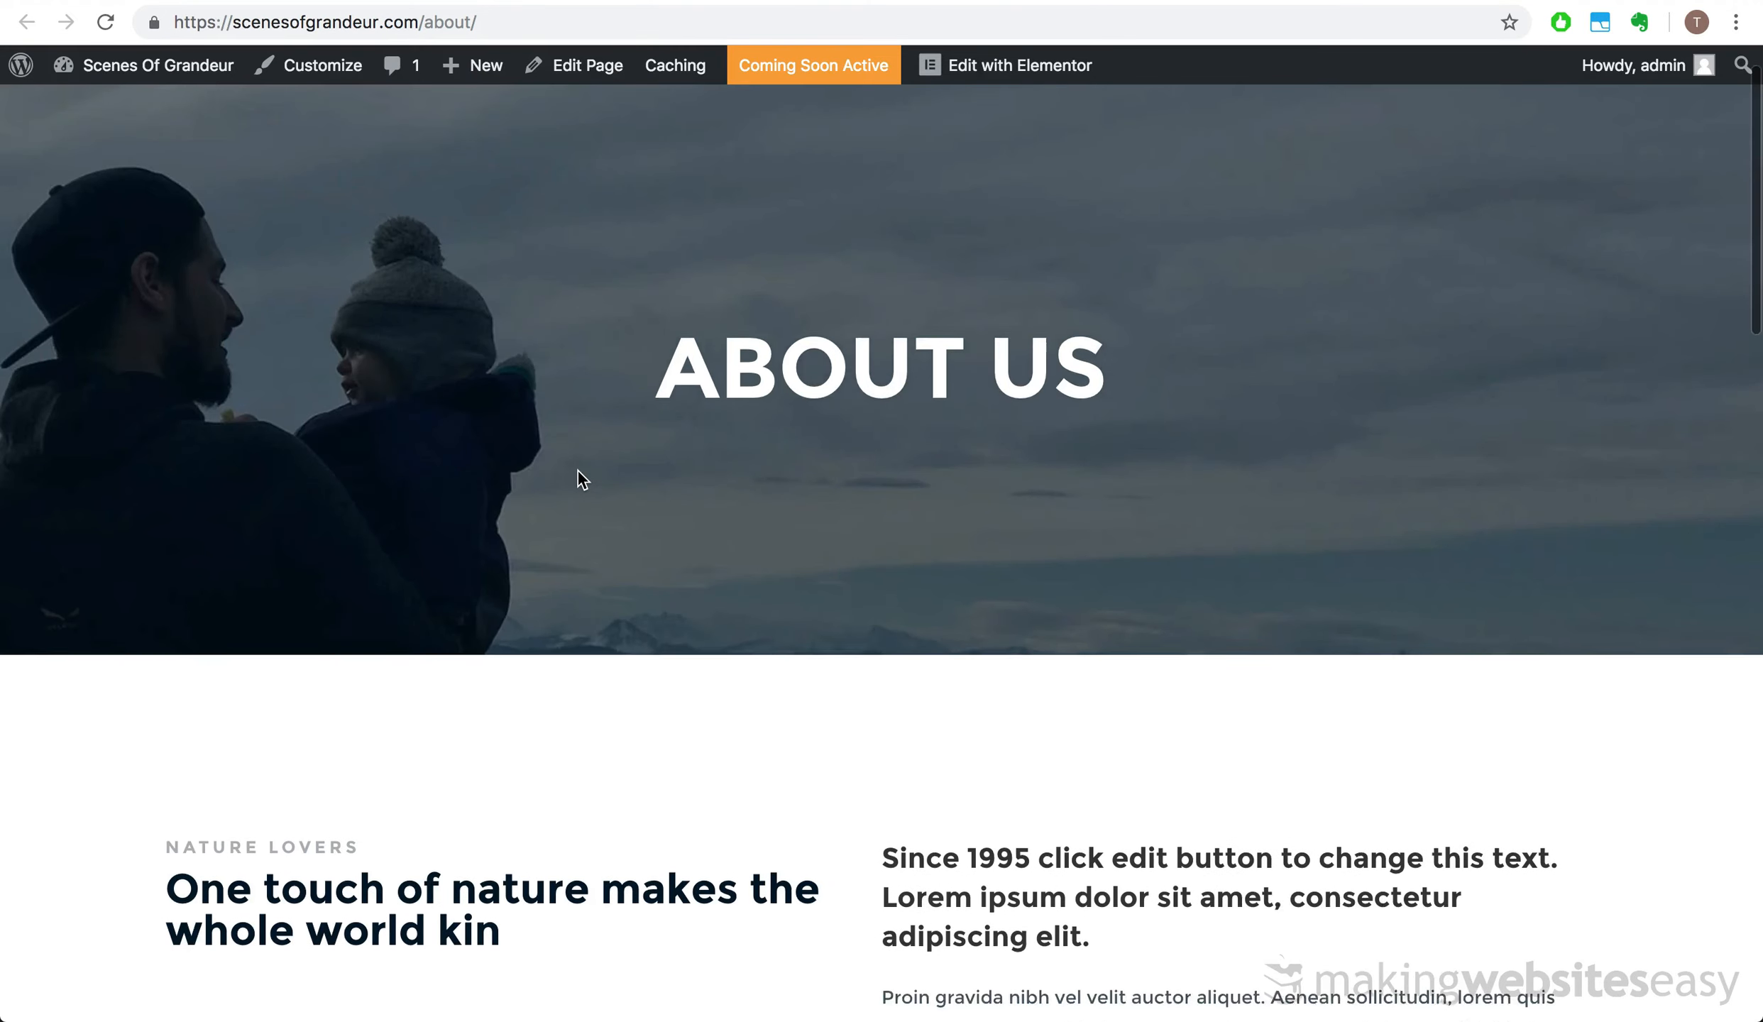
scroll(577, 471, down, 20)
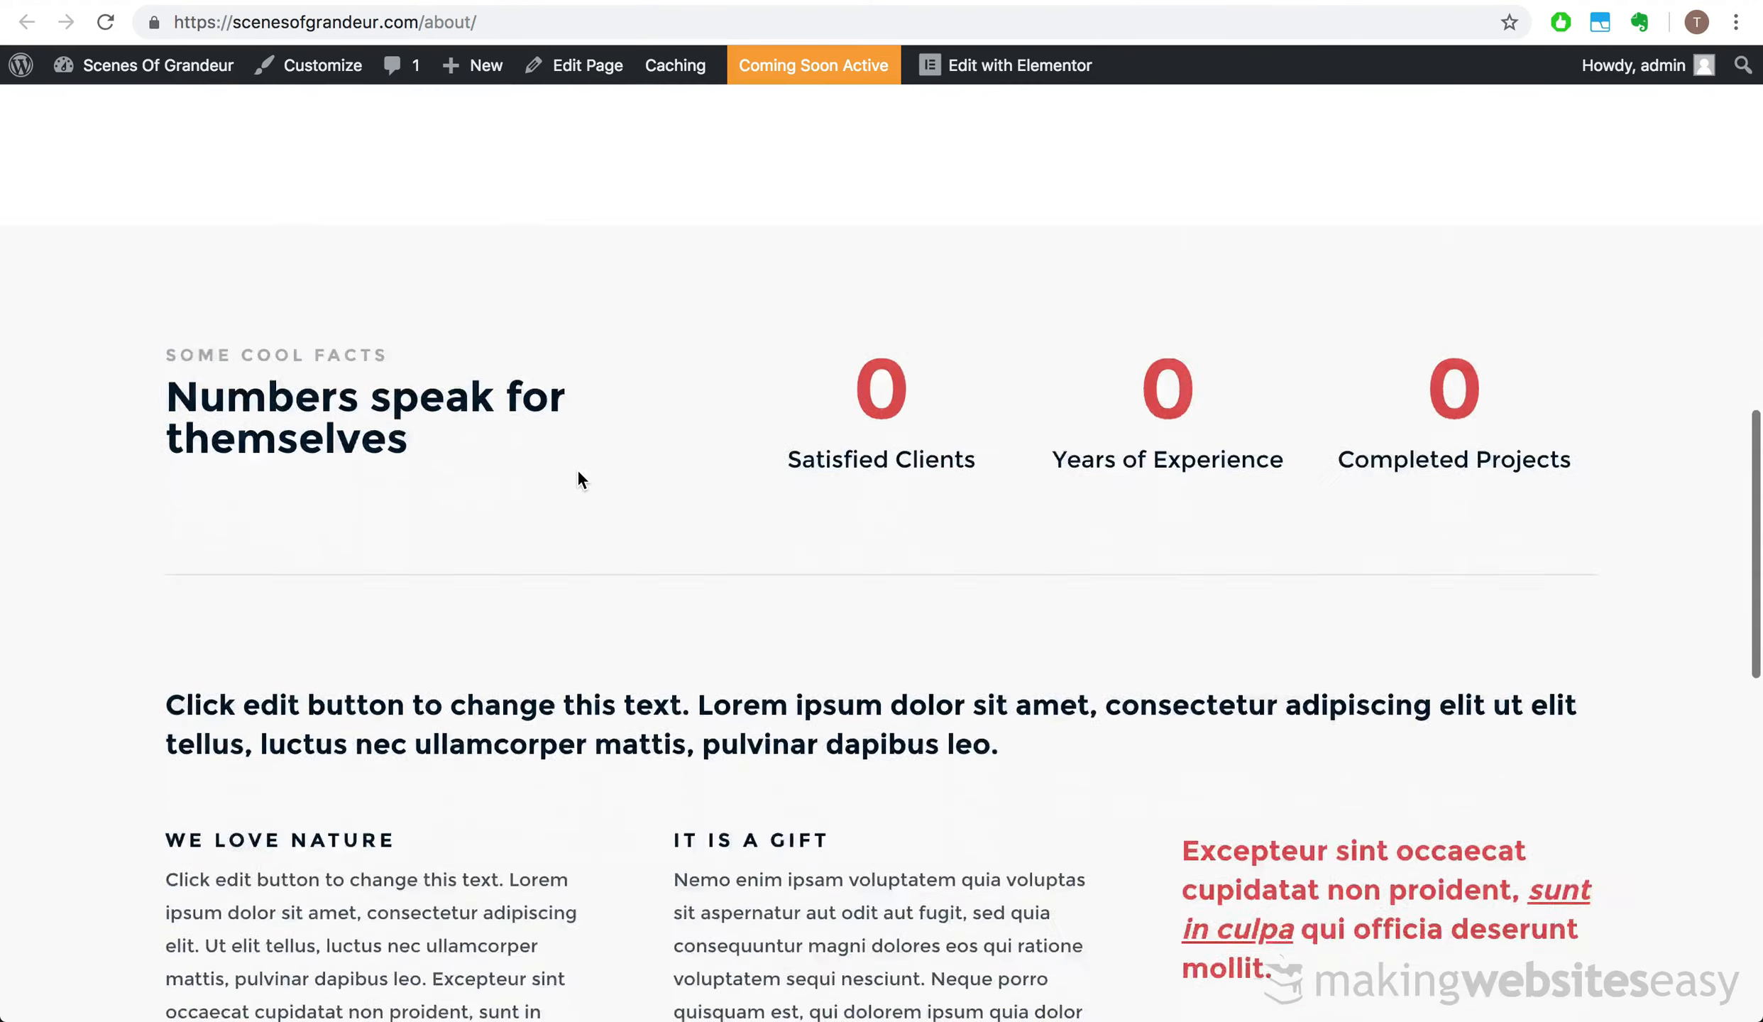
scroll(577, 471, up, 20)
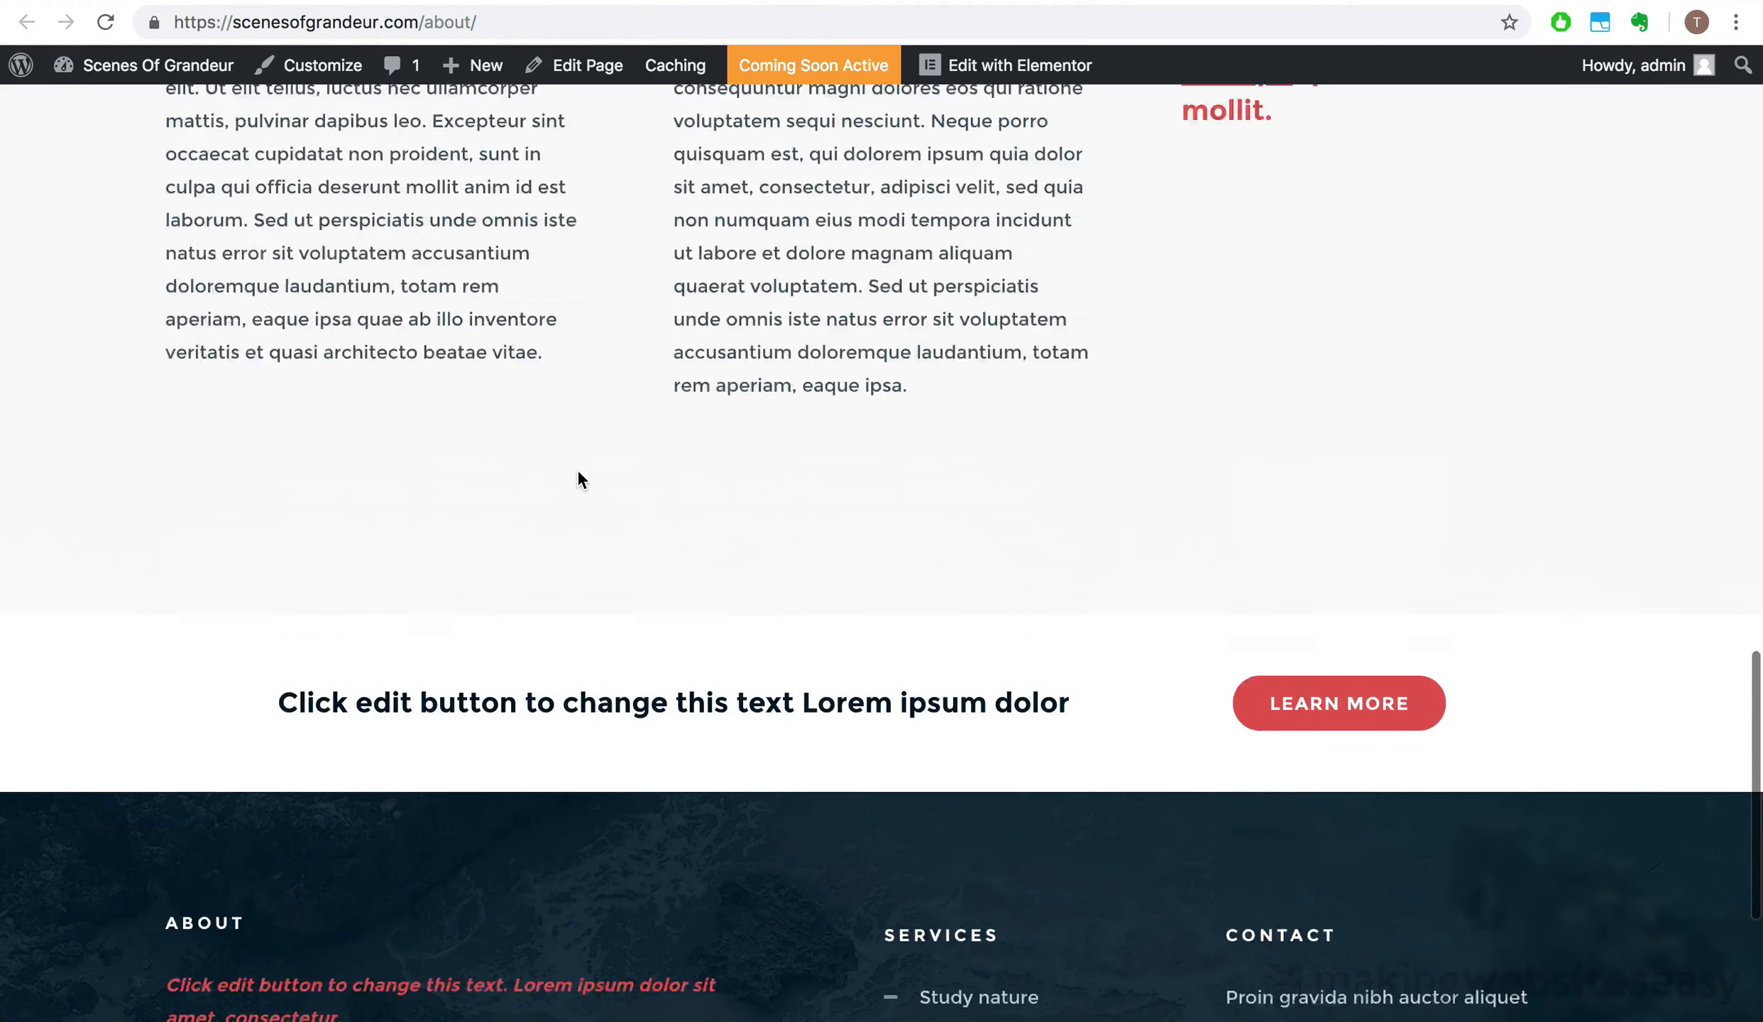
scroll(577, 471, up, 9)
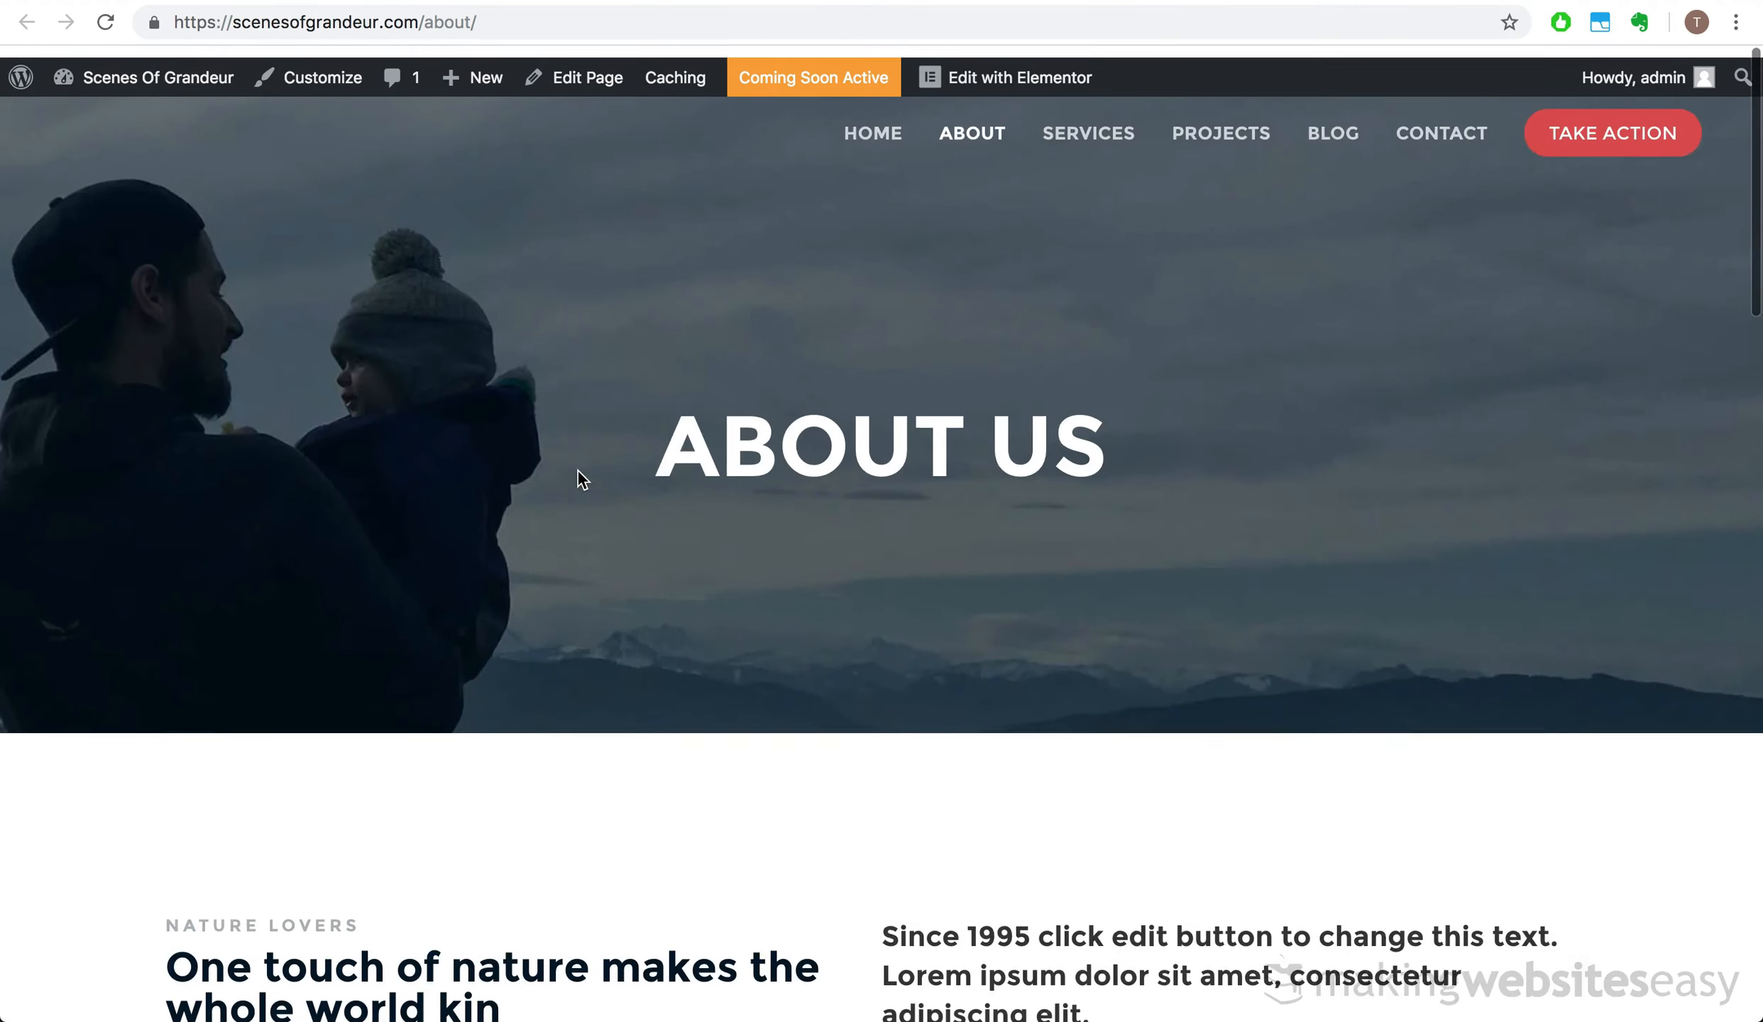
key(super+w)
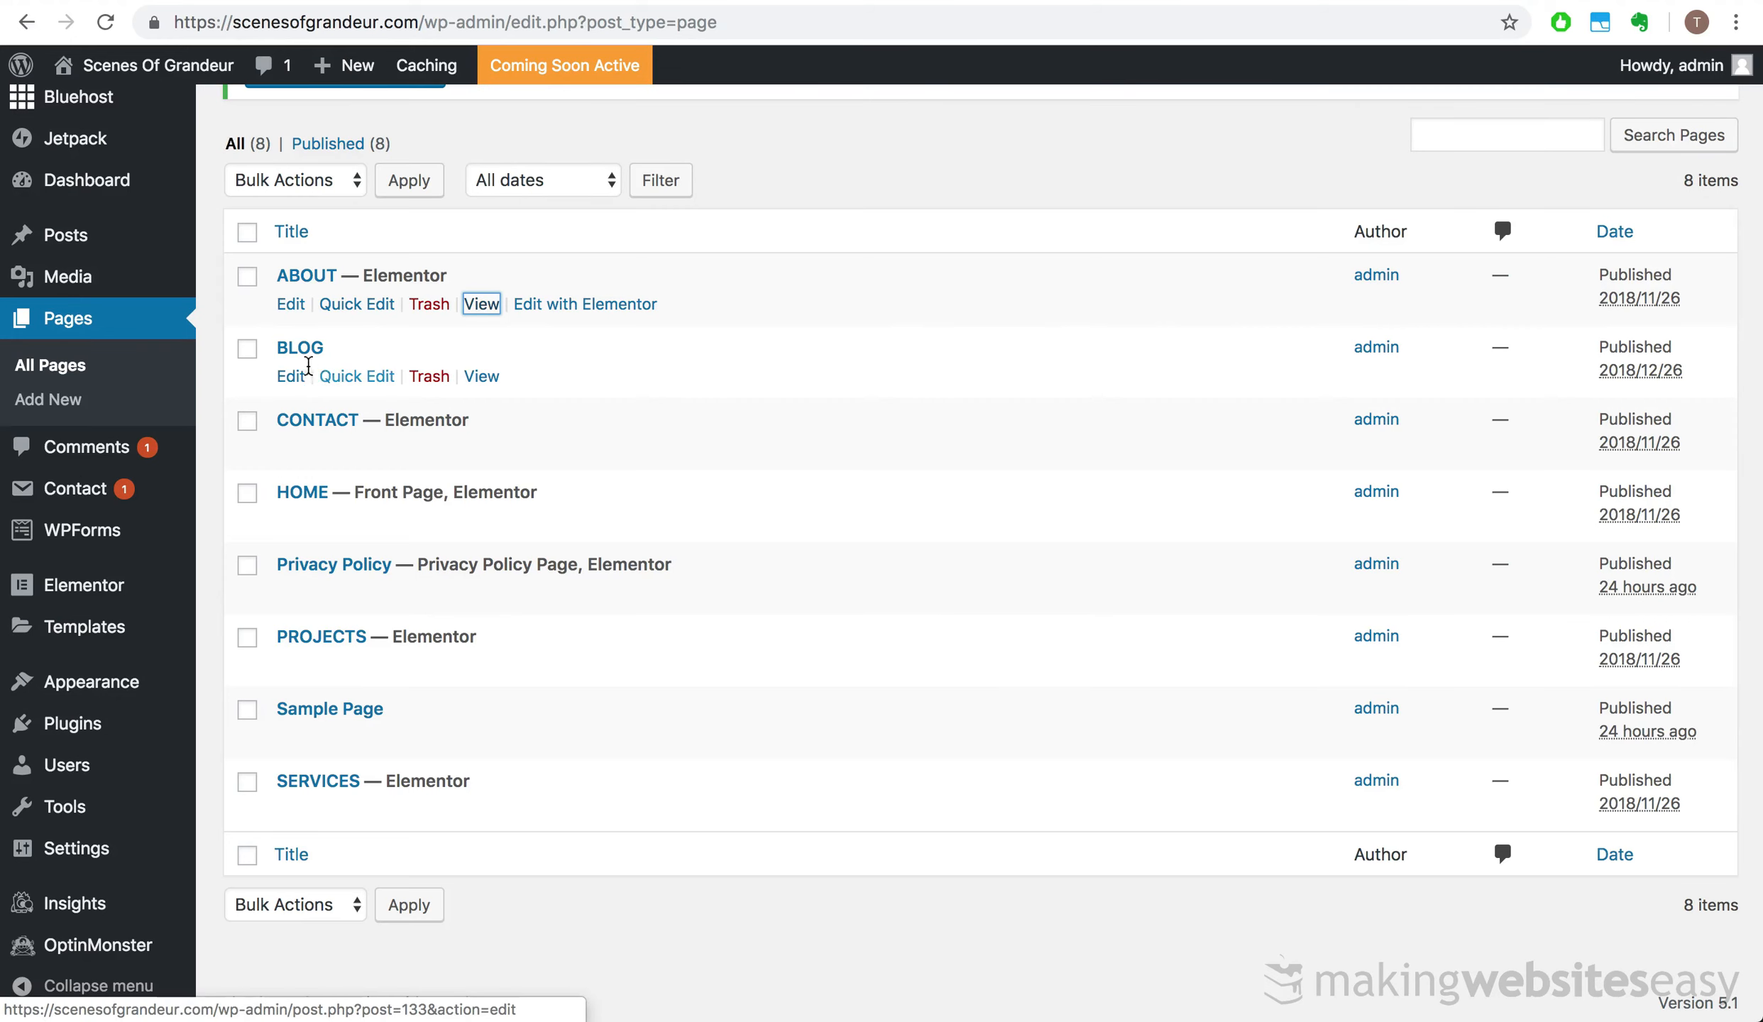
- View the live Blog page, including its post grid and footer, and return to the pages list
click(480, 376)
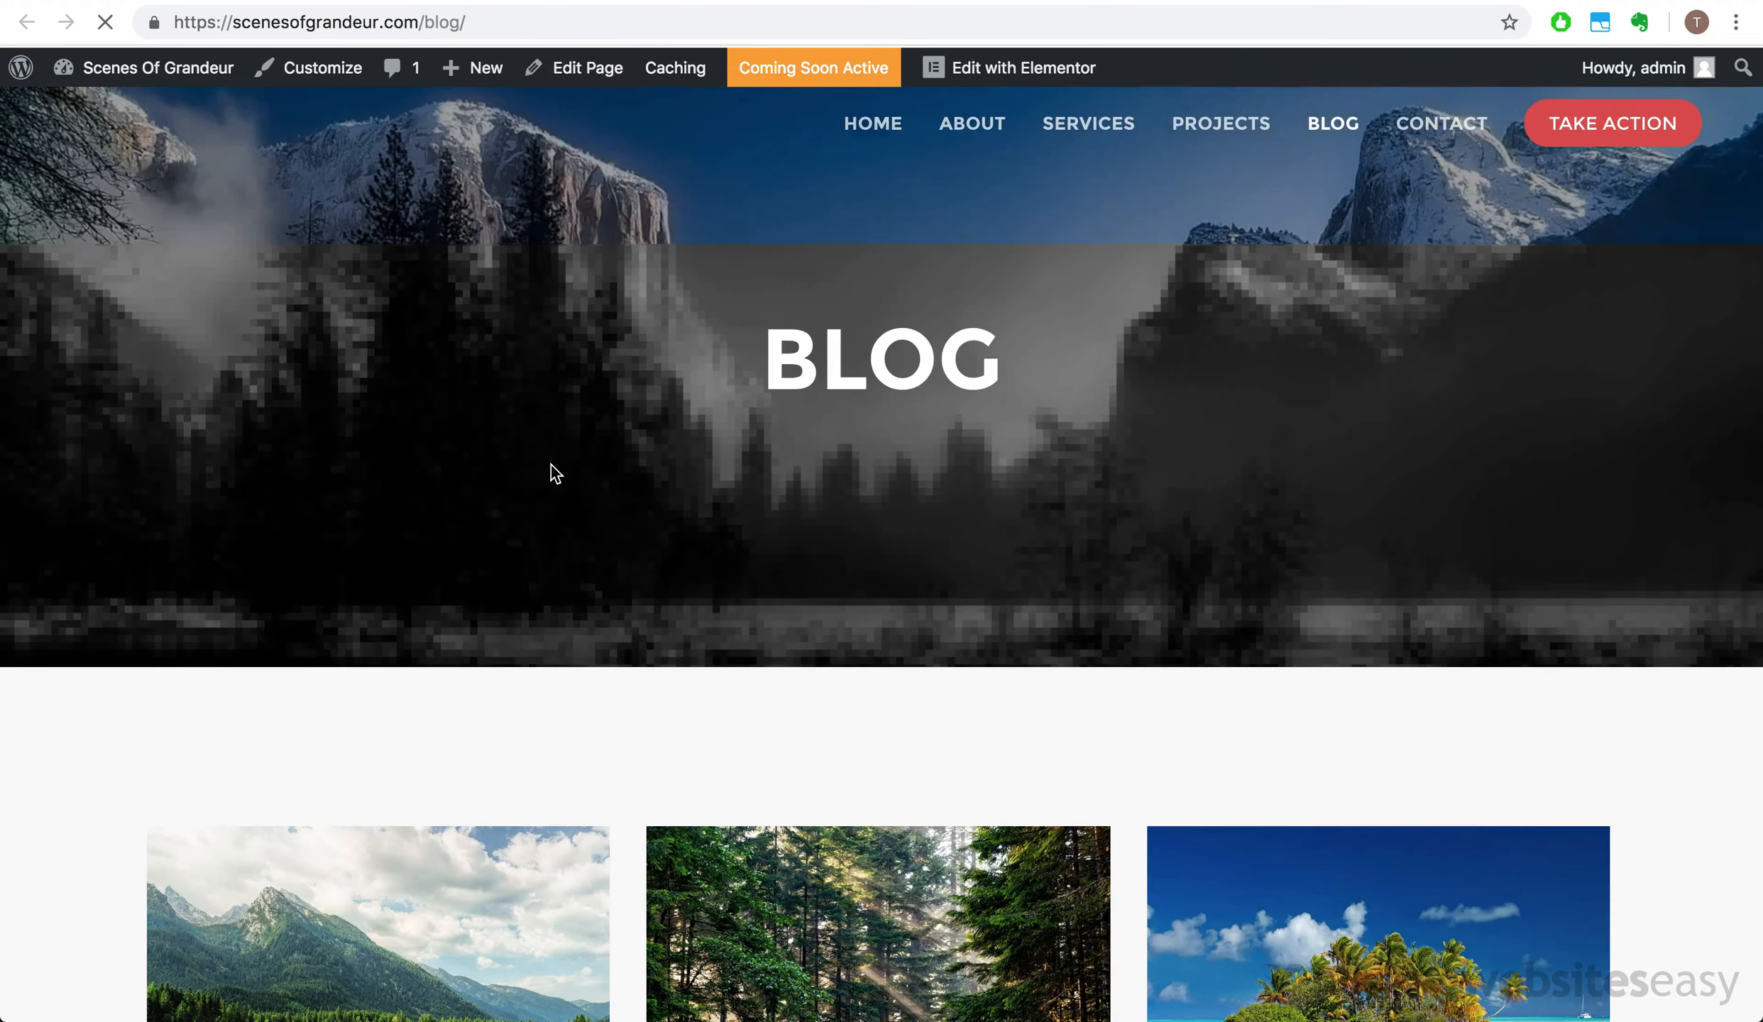
scroll(551, 469, down, 6)
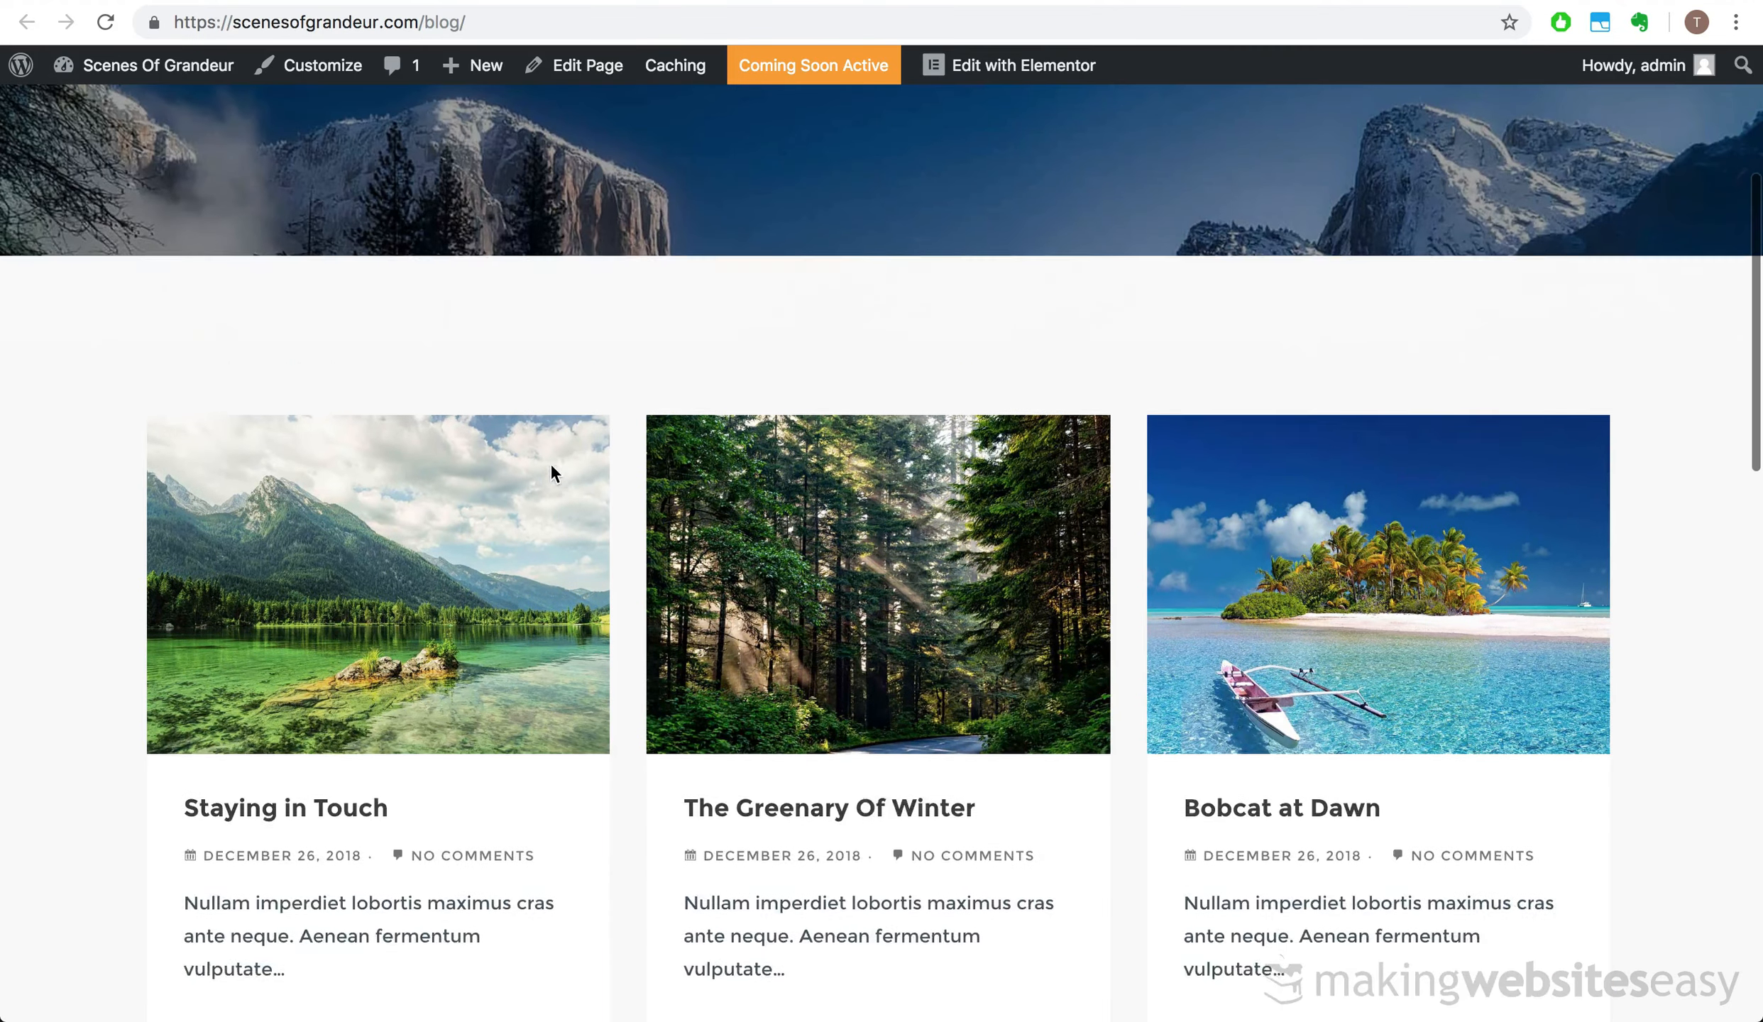
scroll(312, 546, down, 10)
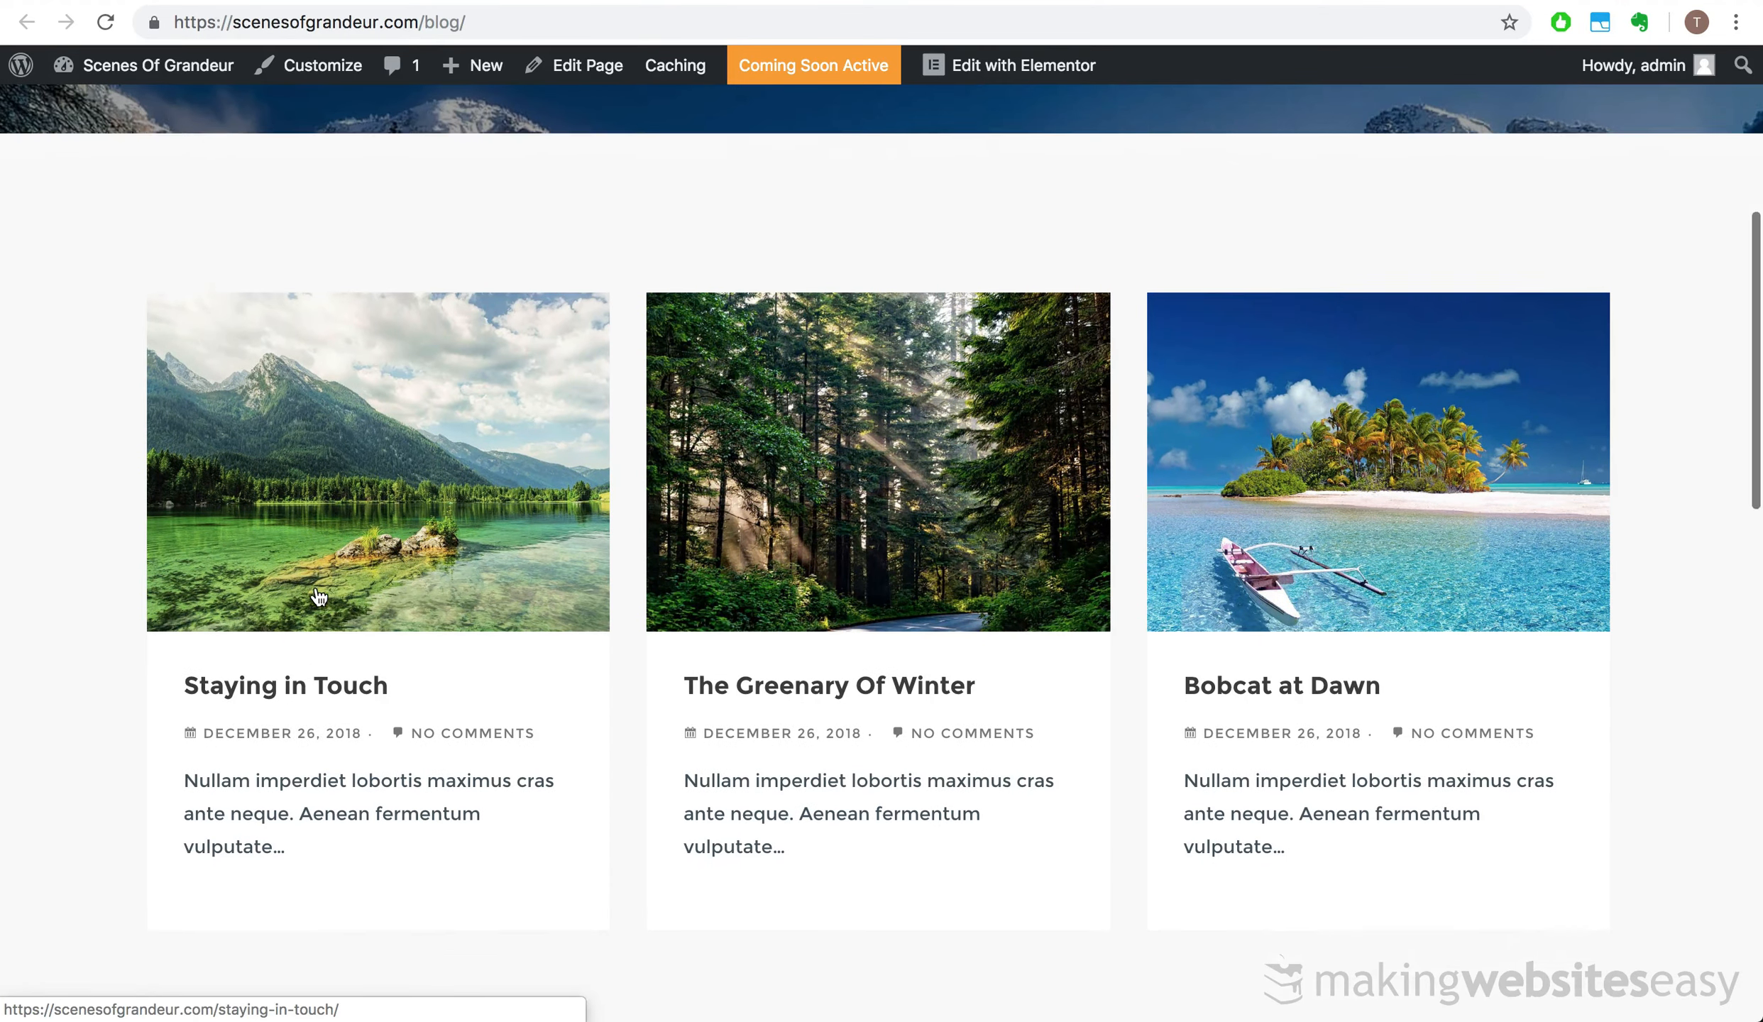
scroll(315, 594, down, 4)
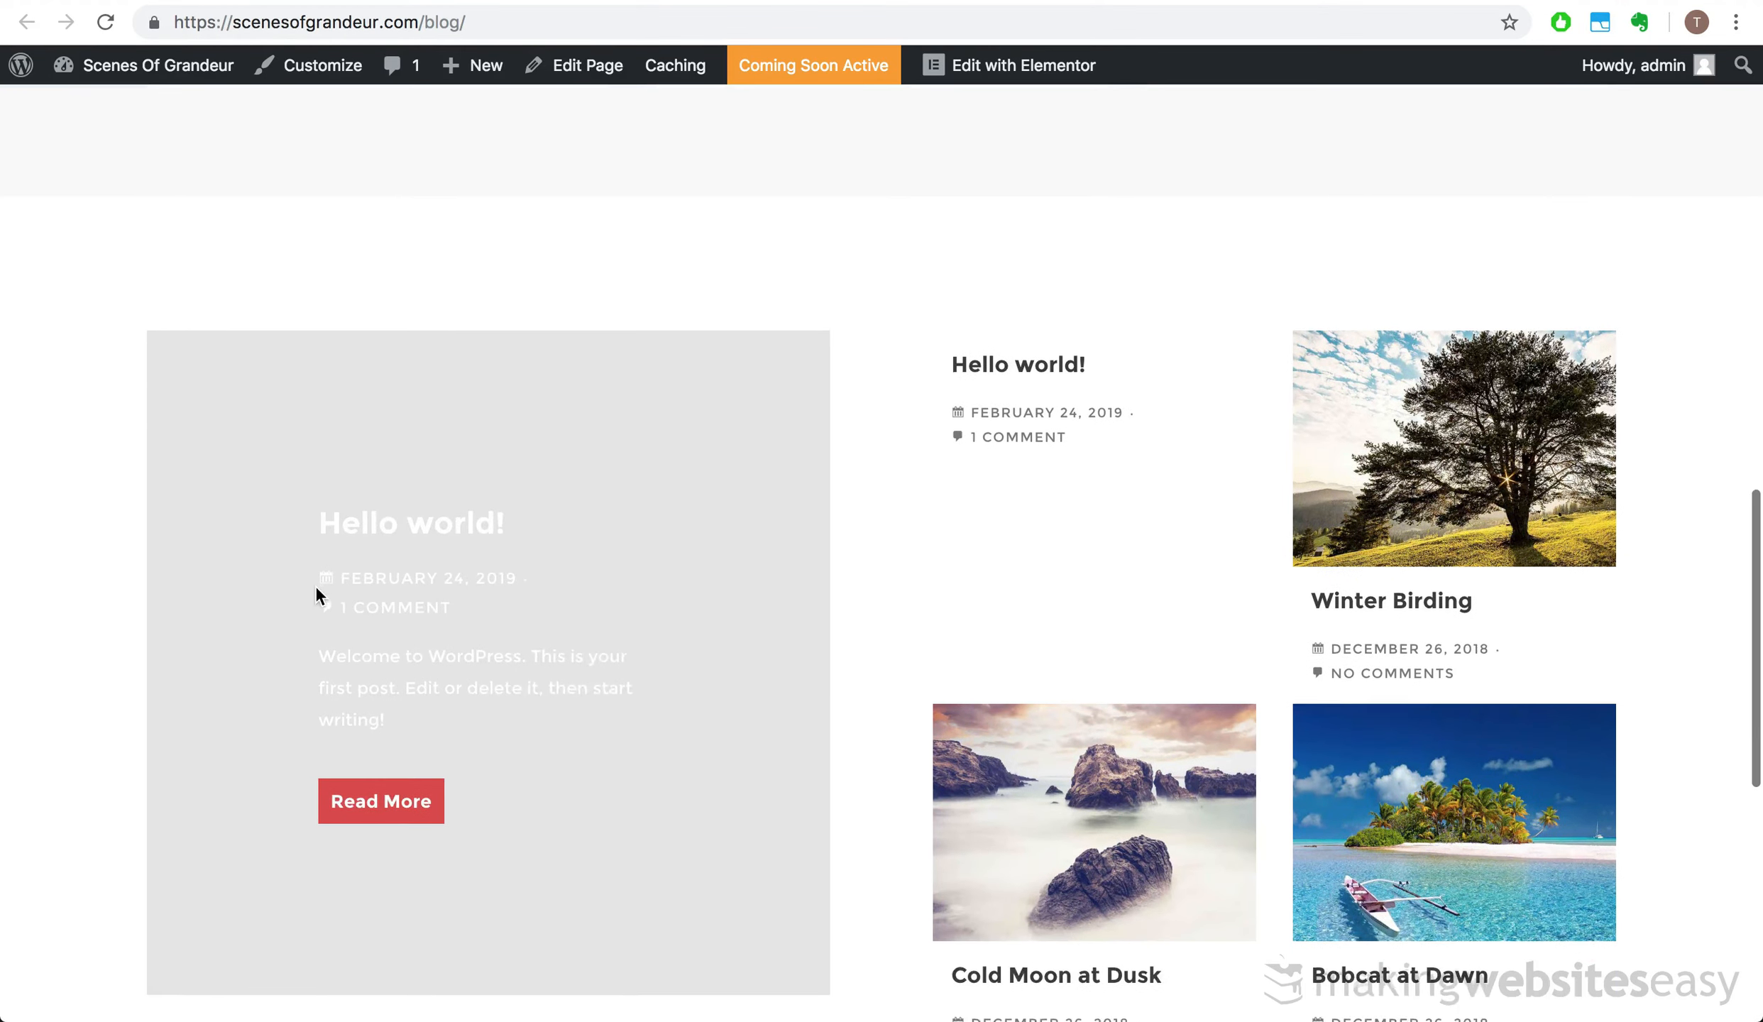
scroll(63, 693, down, 7)
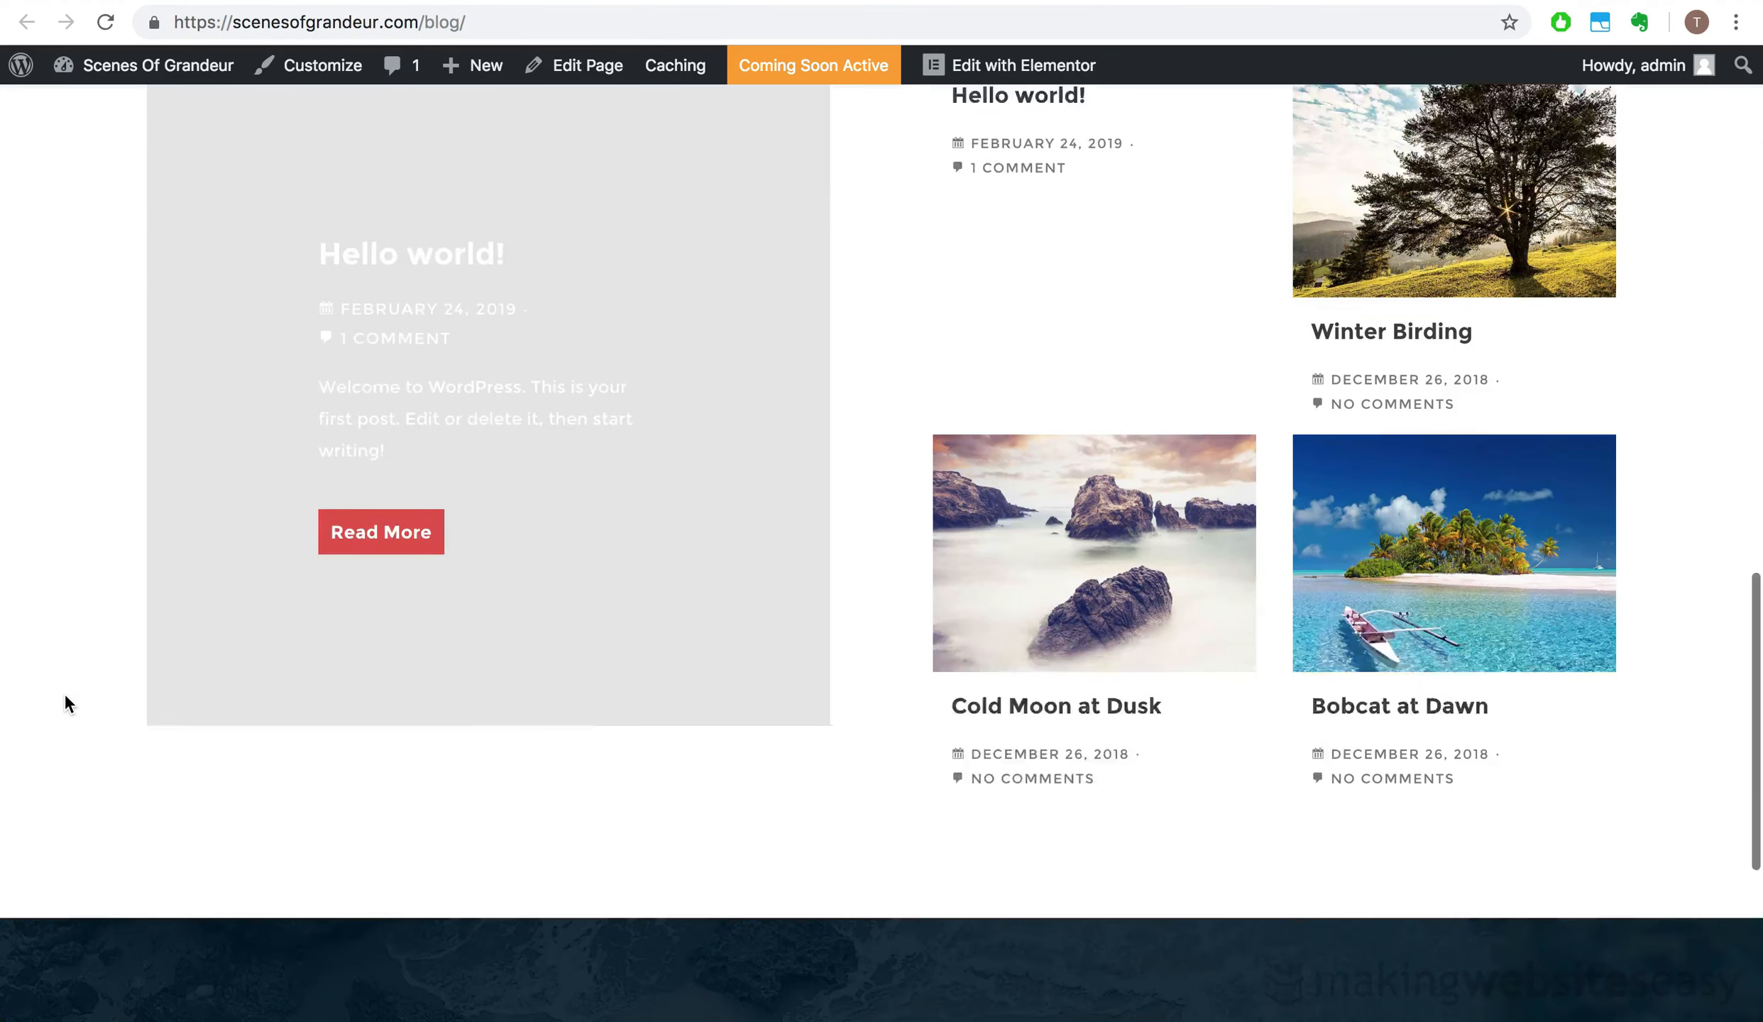
scroll(64, 694, down, 3)
scroll(63, 693, up, 17)
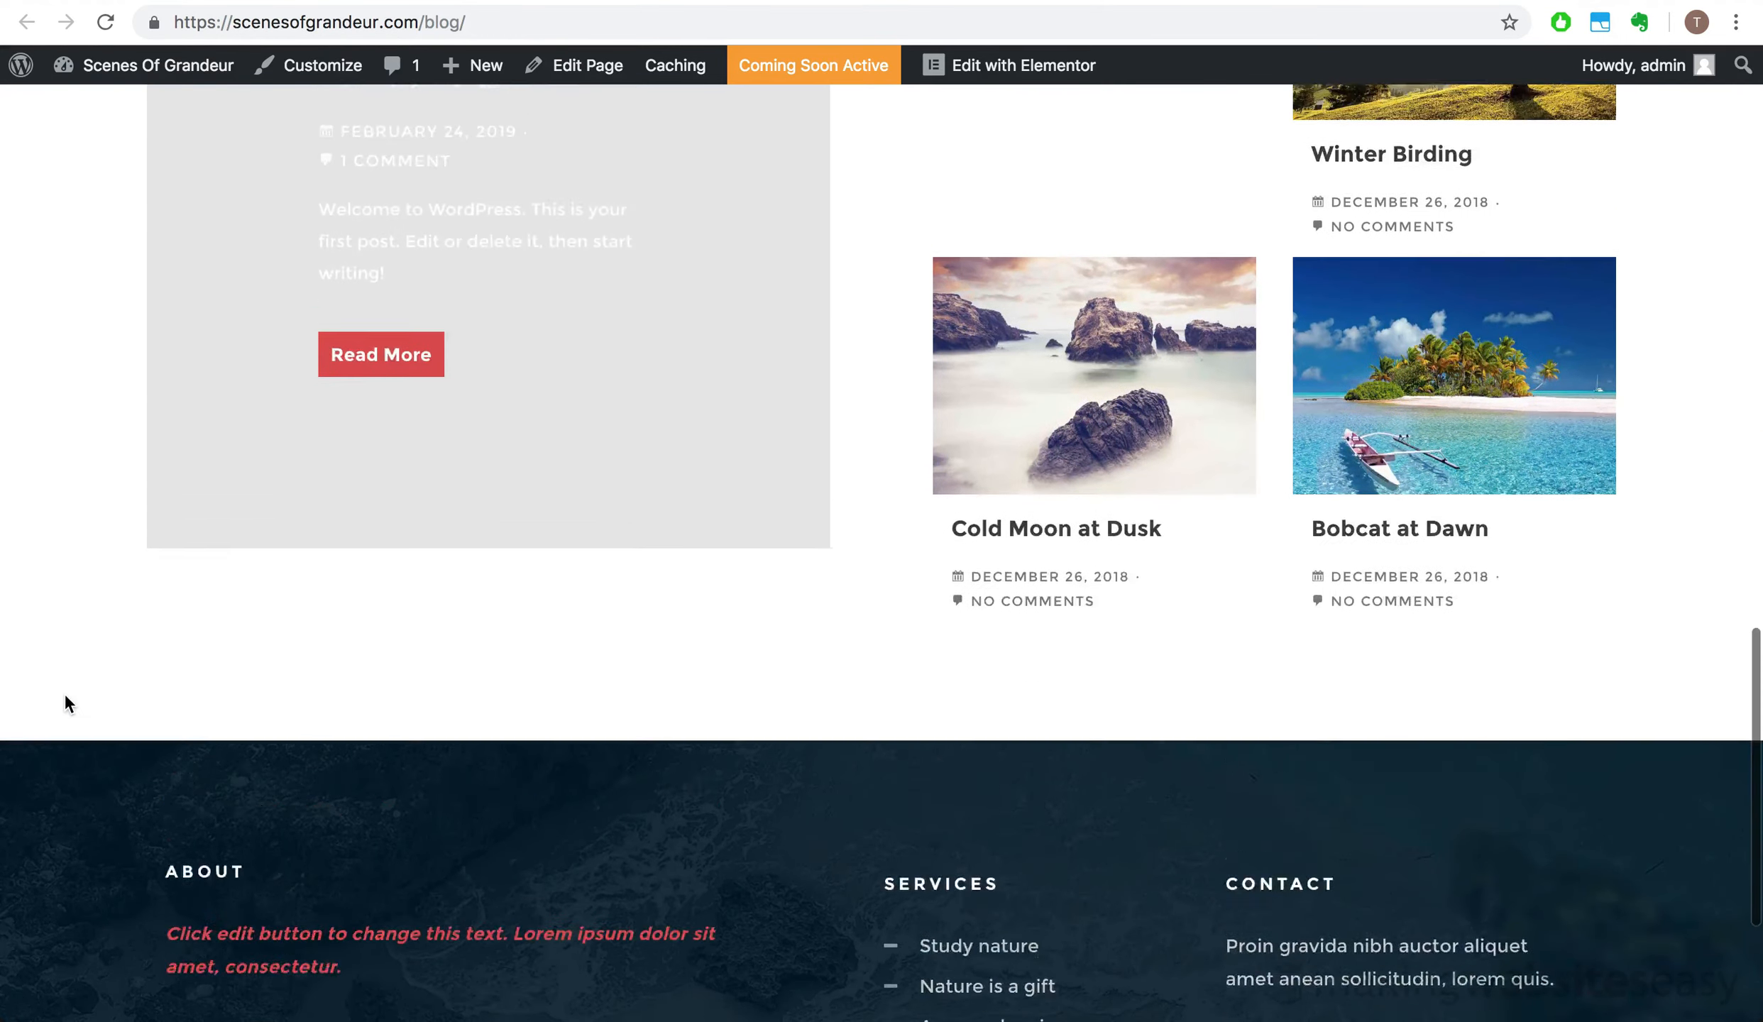
scroll(64, 694, up, 10)
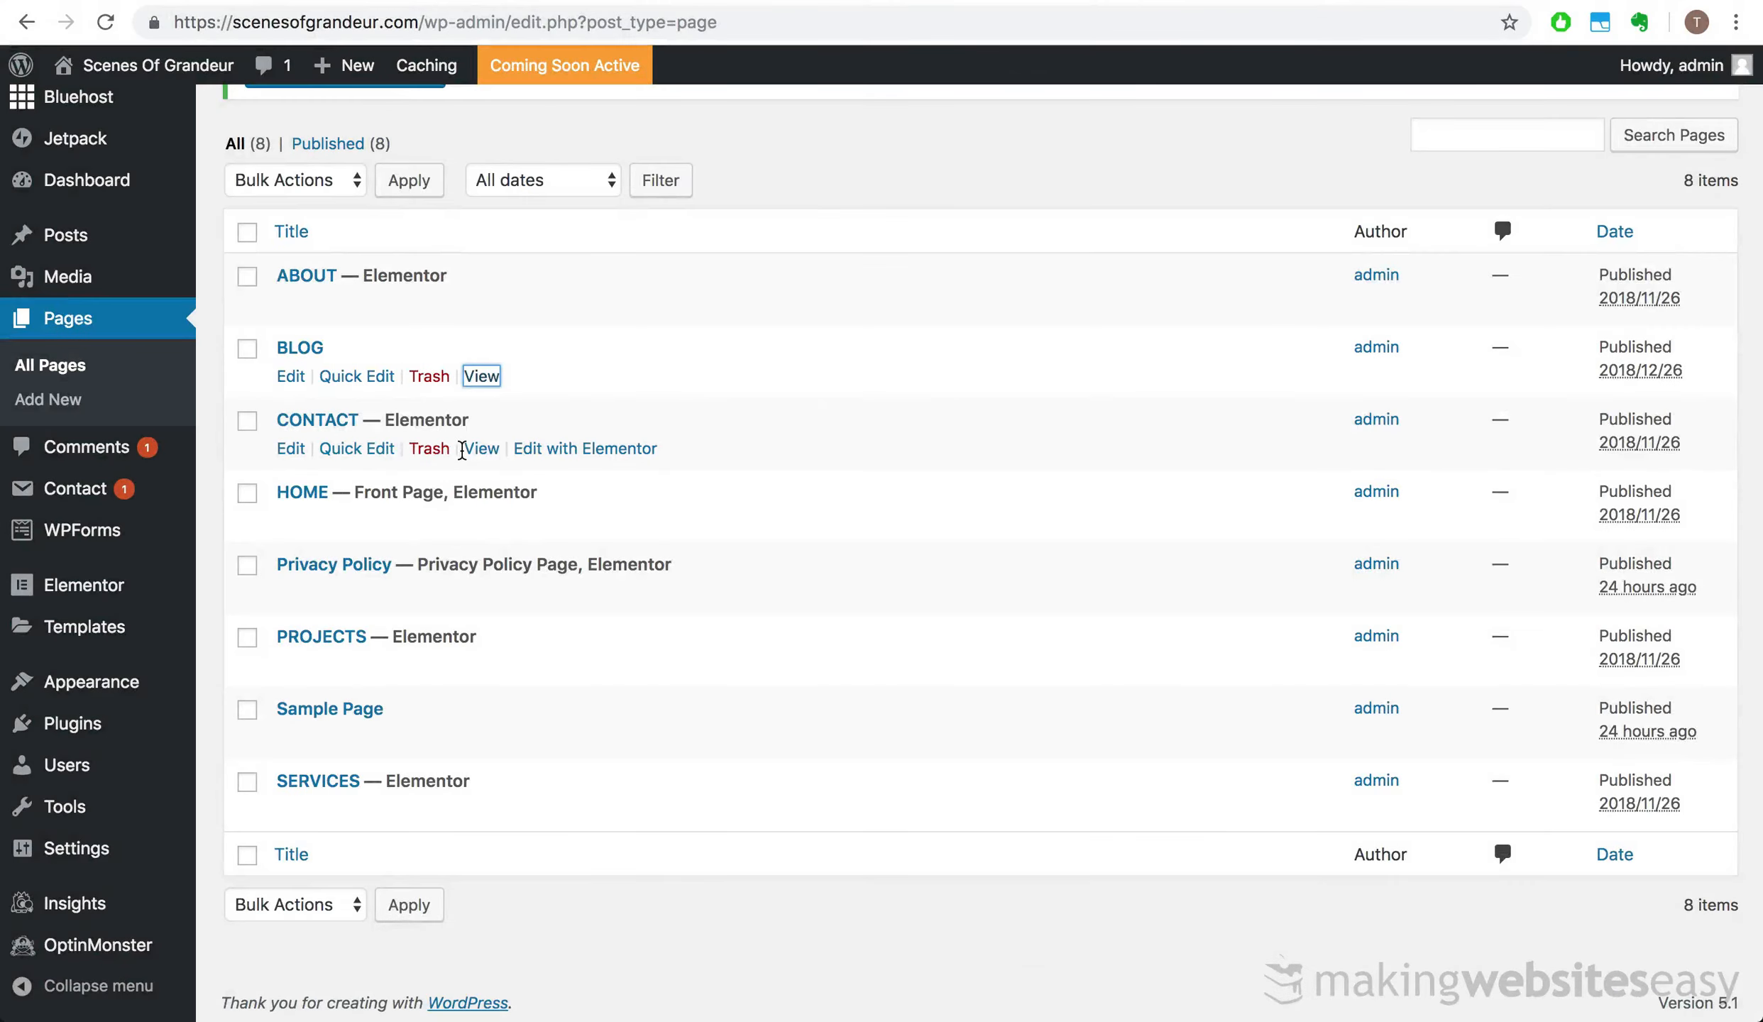
- View the live Contact page, including its message form, map and footer
click(482, 448)
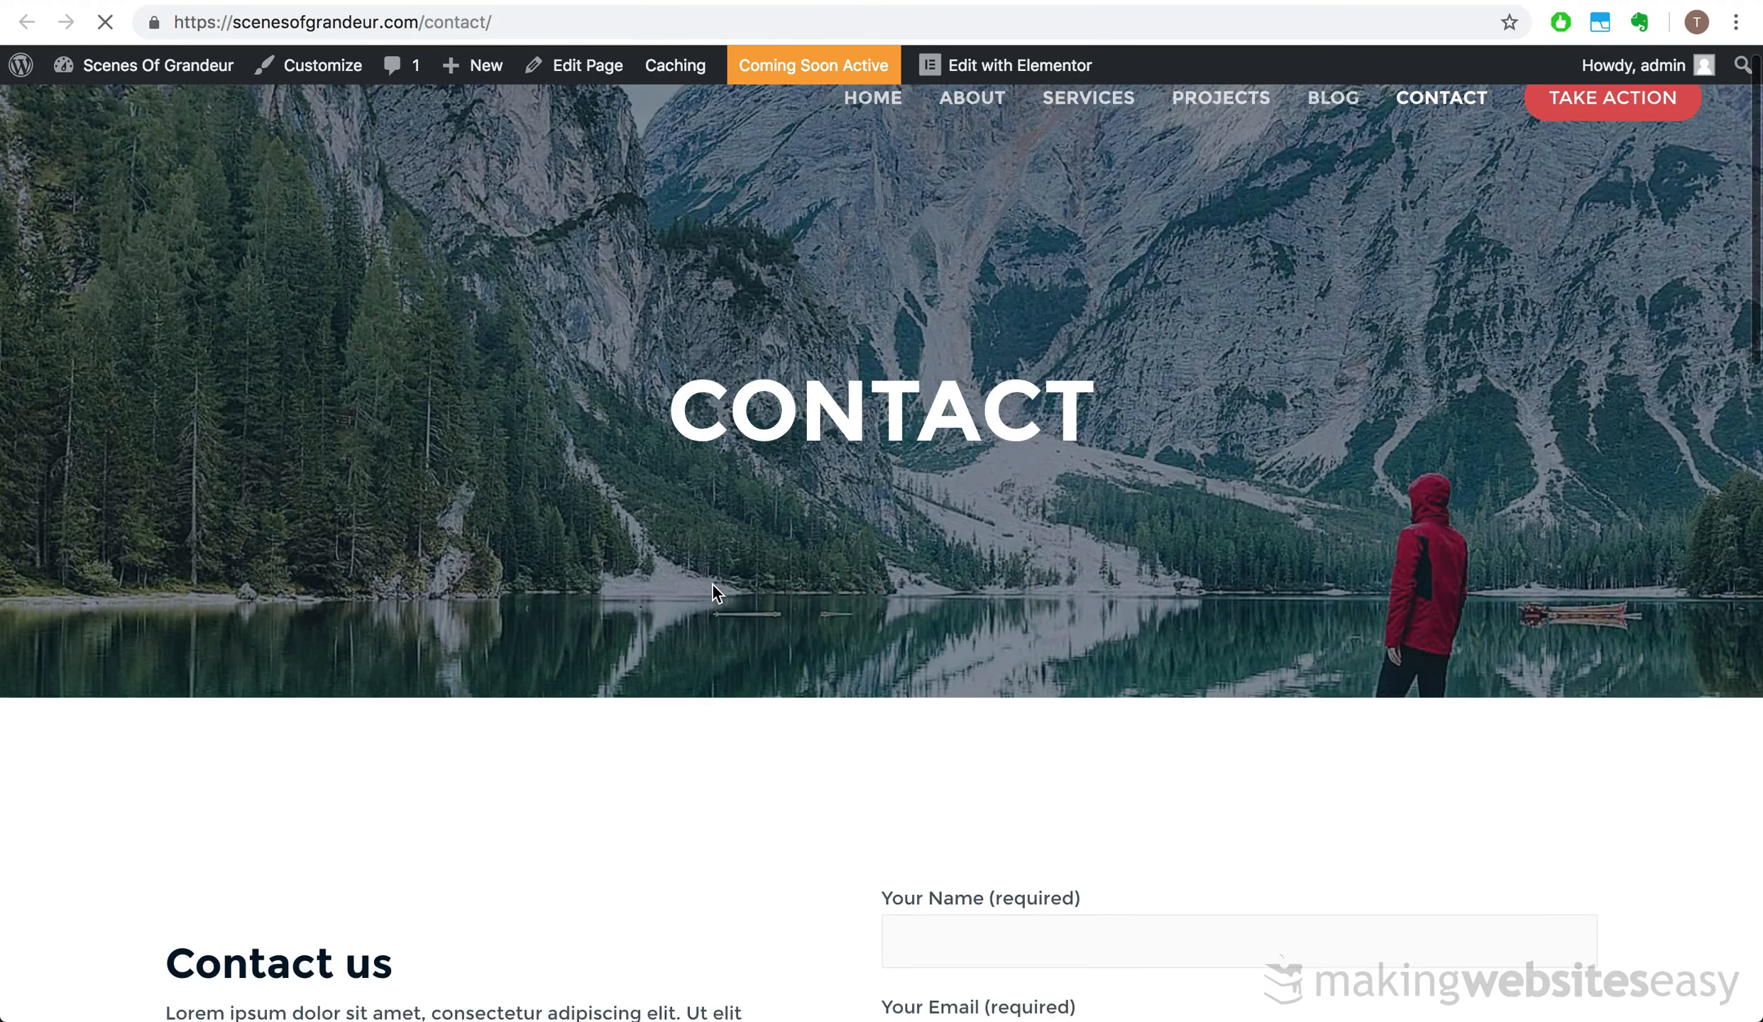
scroll(713, 584, down, 20)
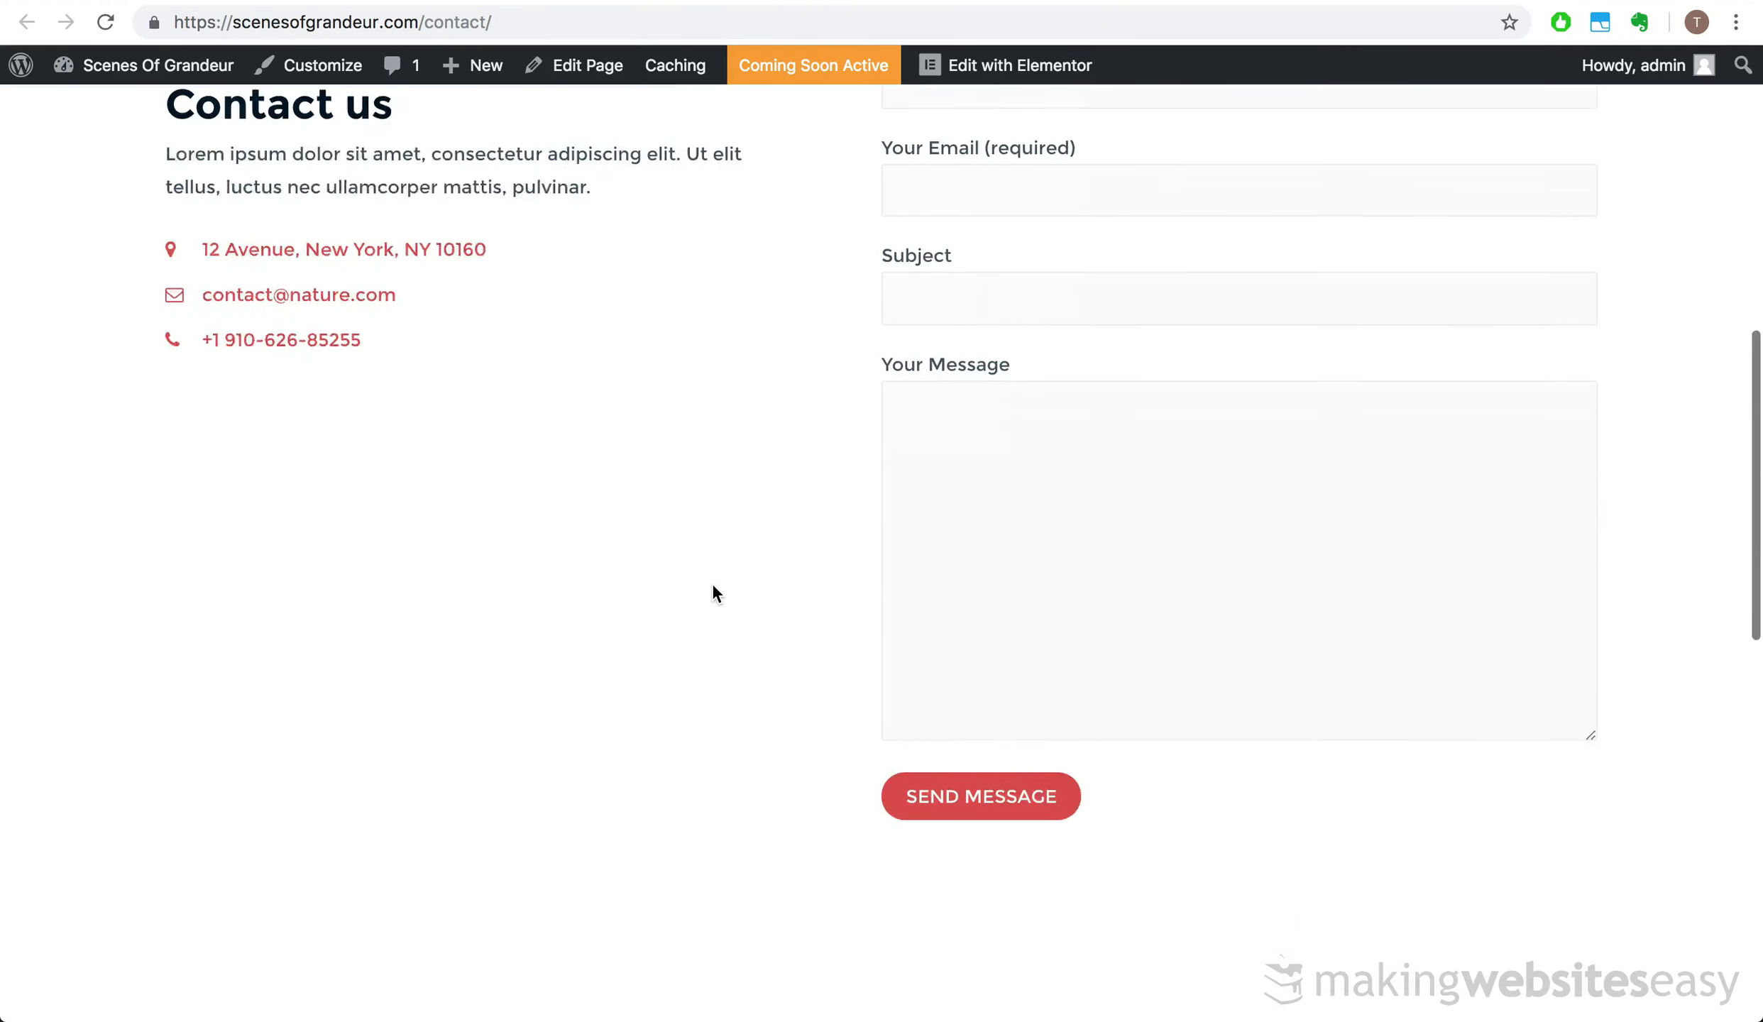
scroll(713, 586, down, 10)
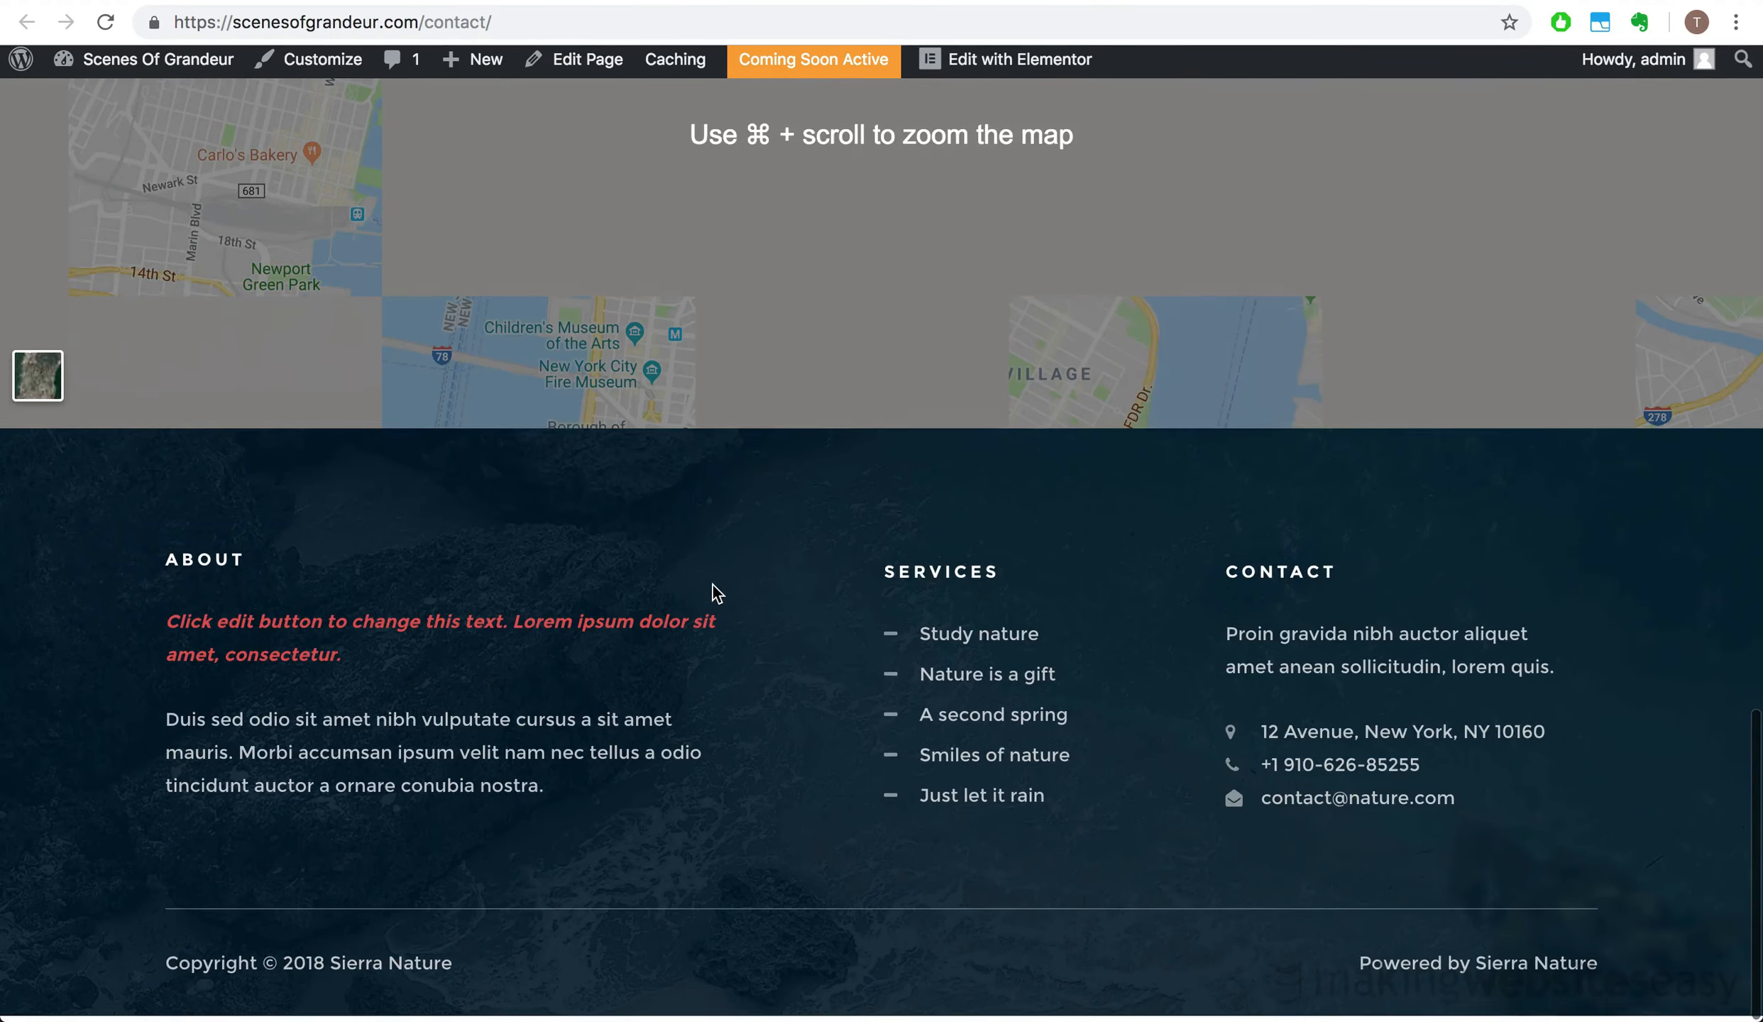
scroll(711, 586, up, 6)
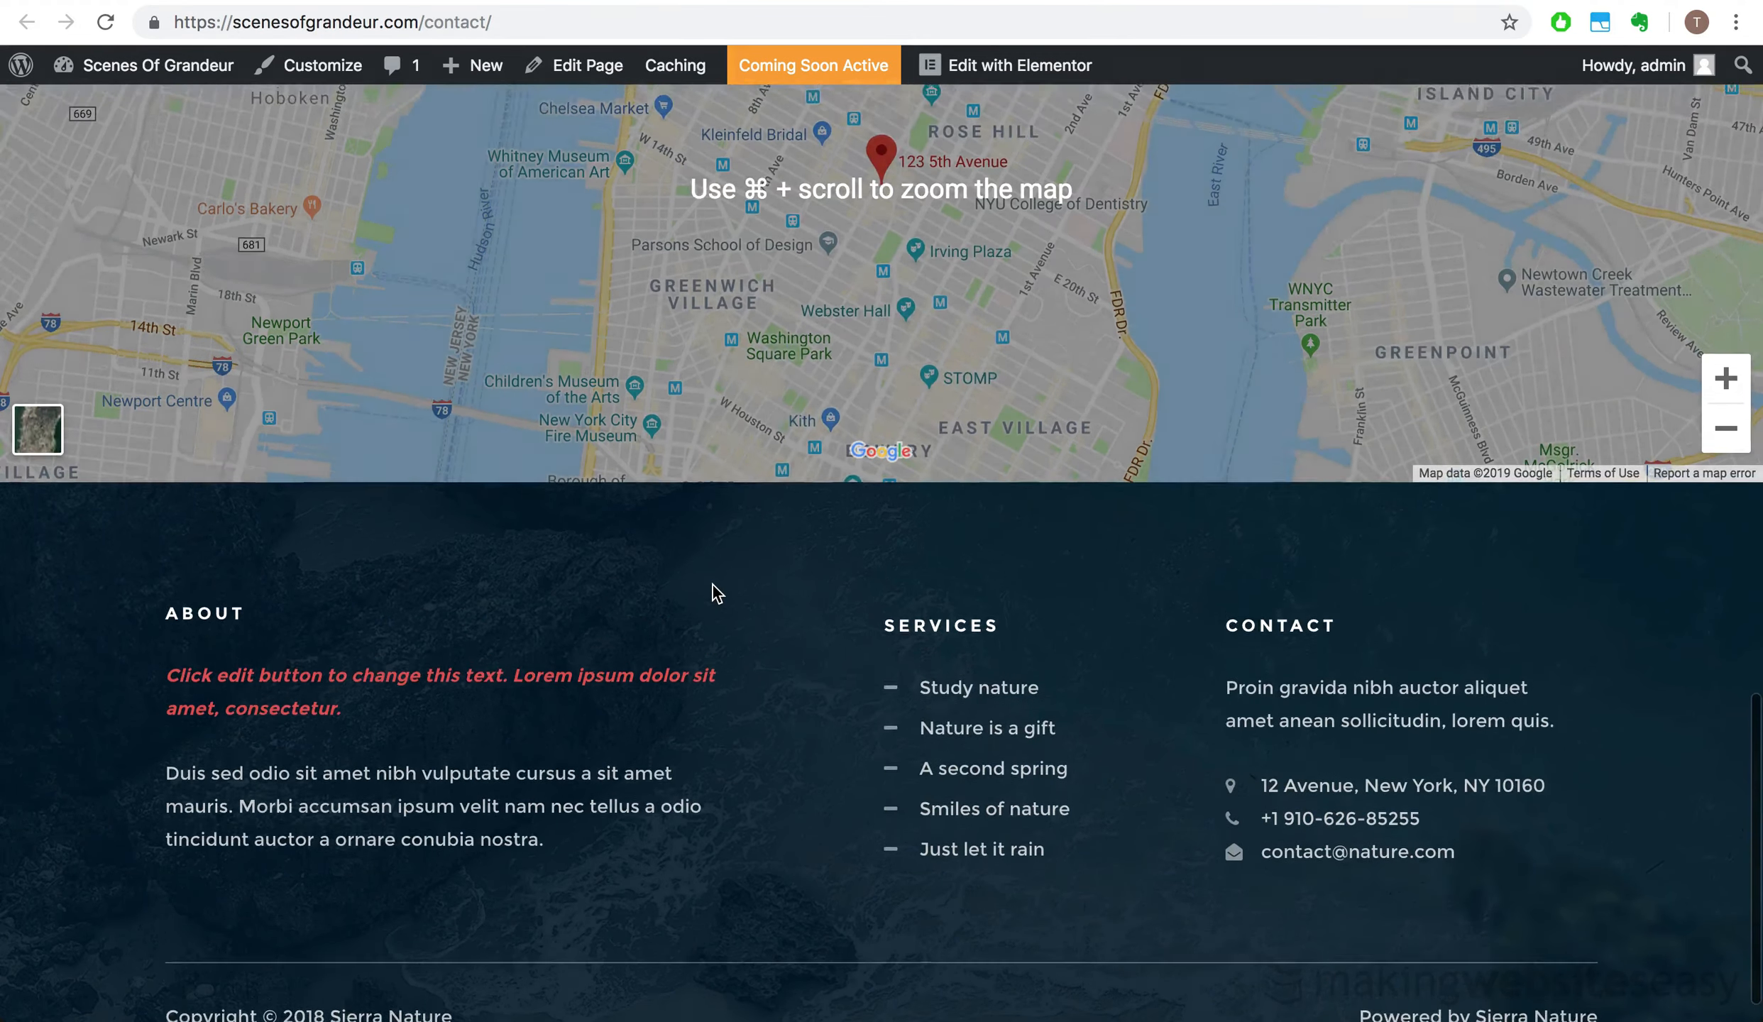
scroll(712, 583, up, 20)
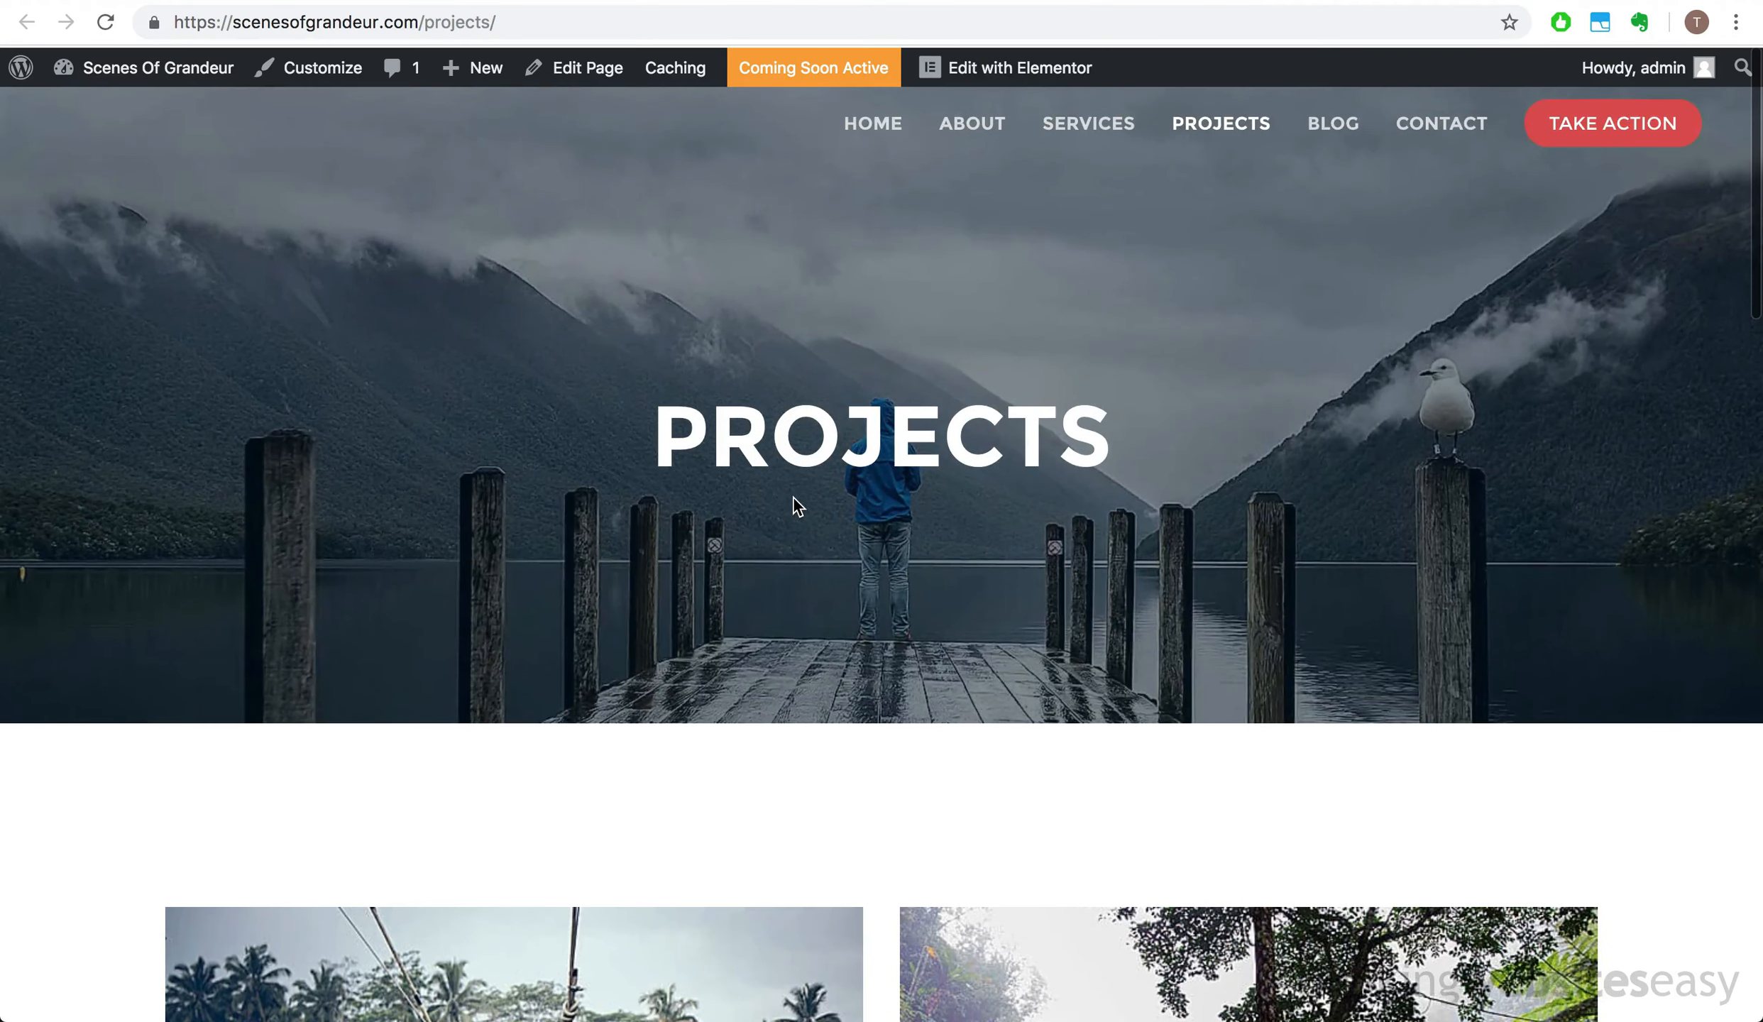
- Look through the project entries on the live Projects page and return to the pages list
scroll(794, 498, down, 3)
scroll(794, 498, down, 10)
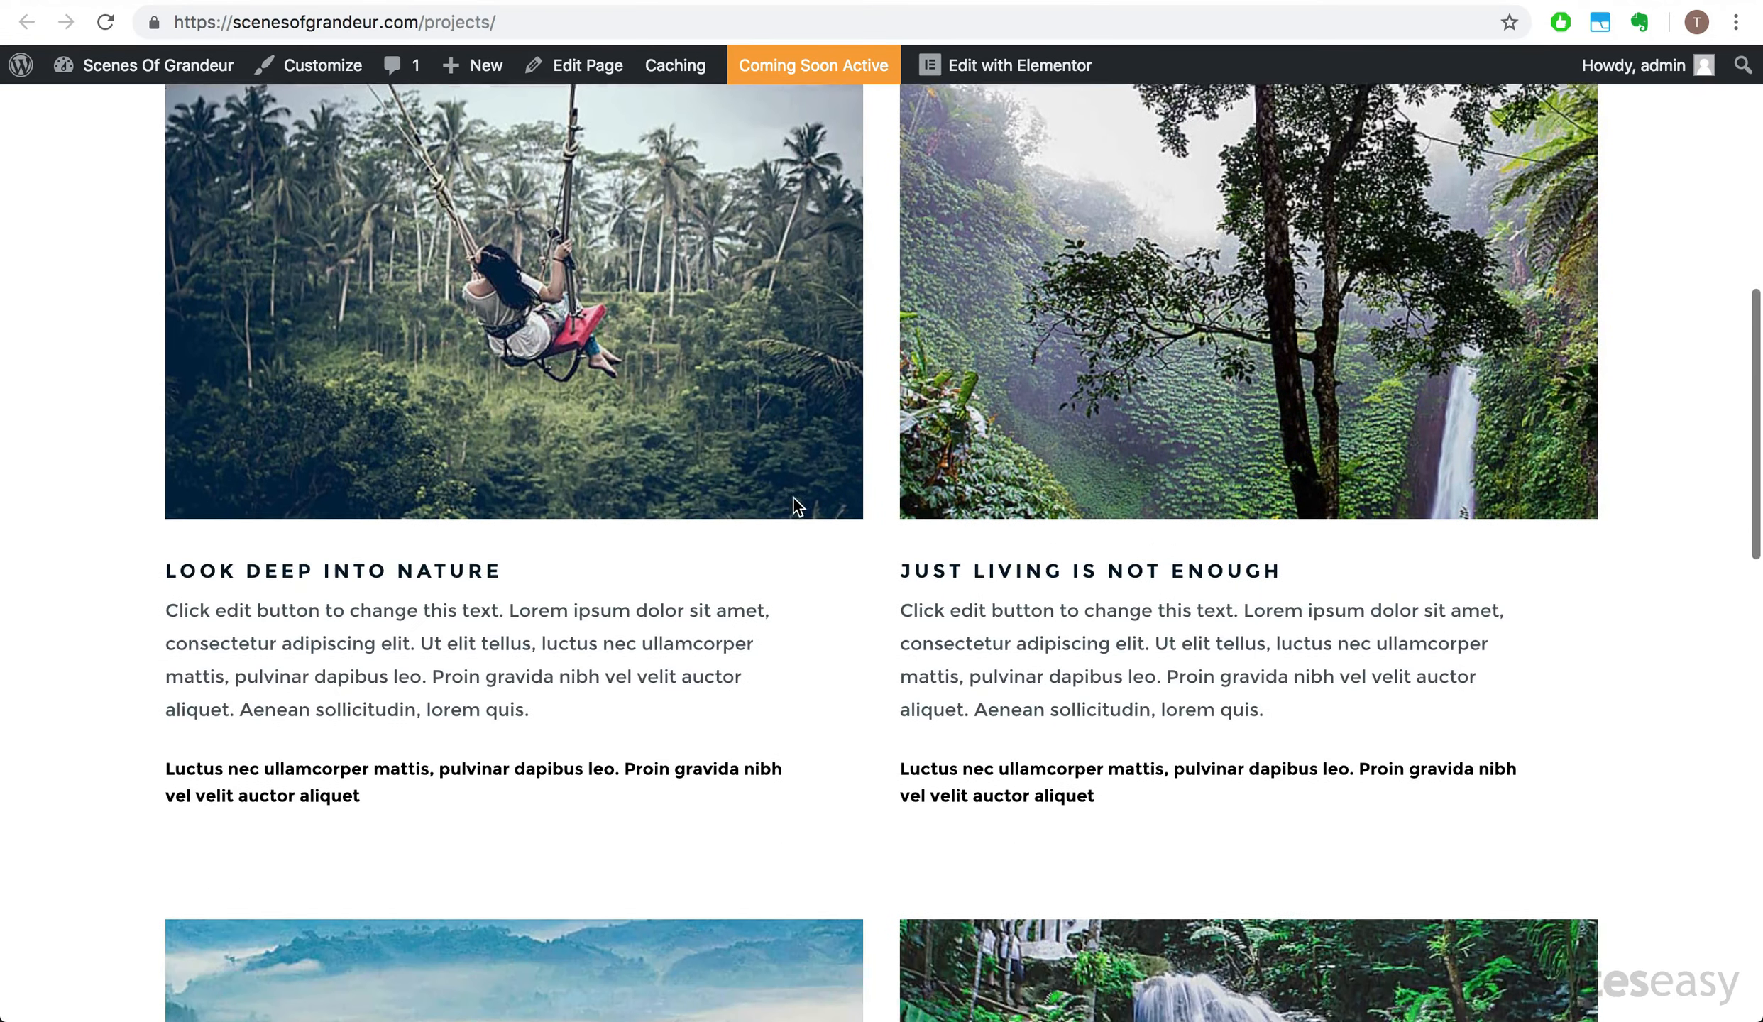
scroll(794, 498, down, 15)
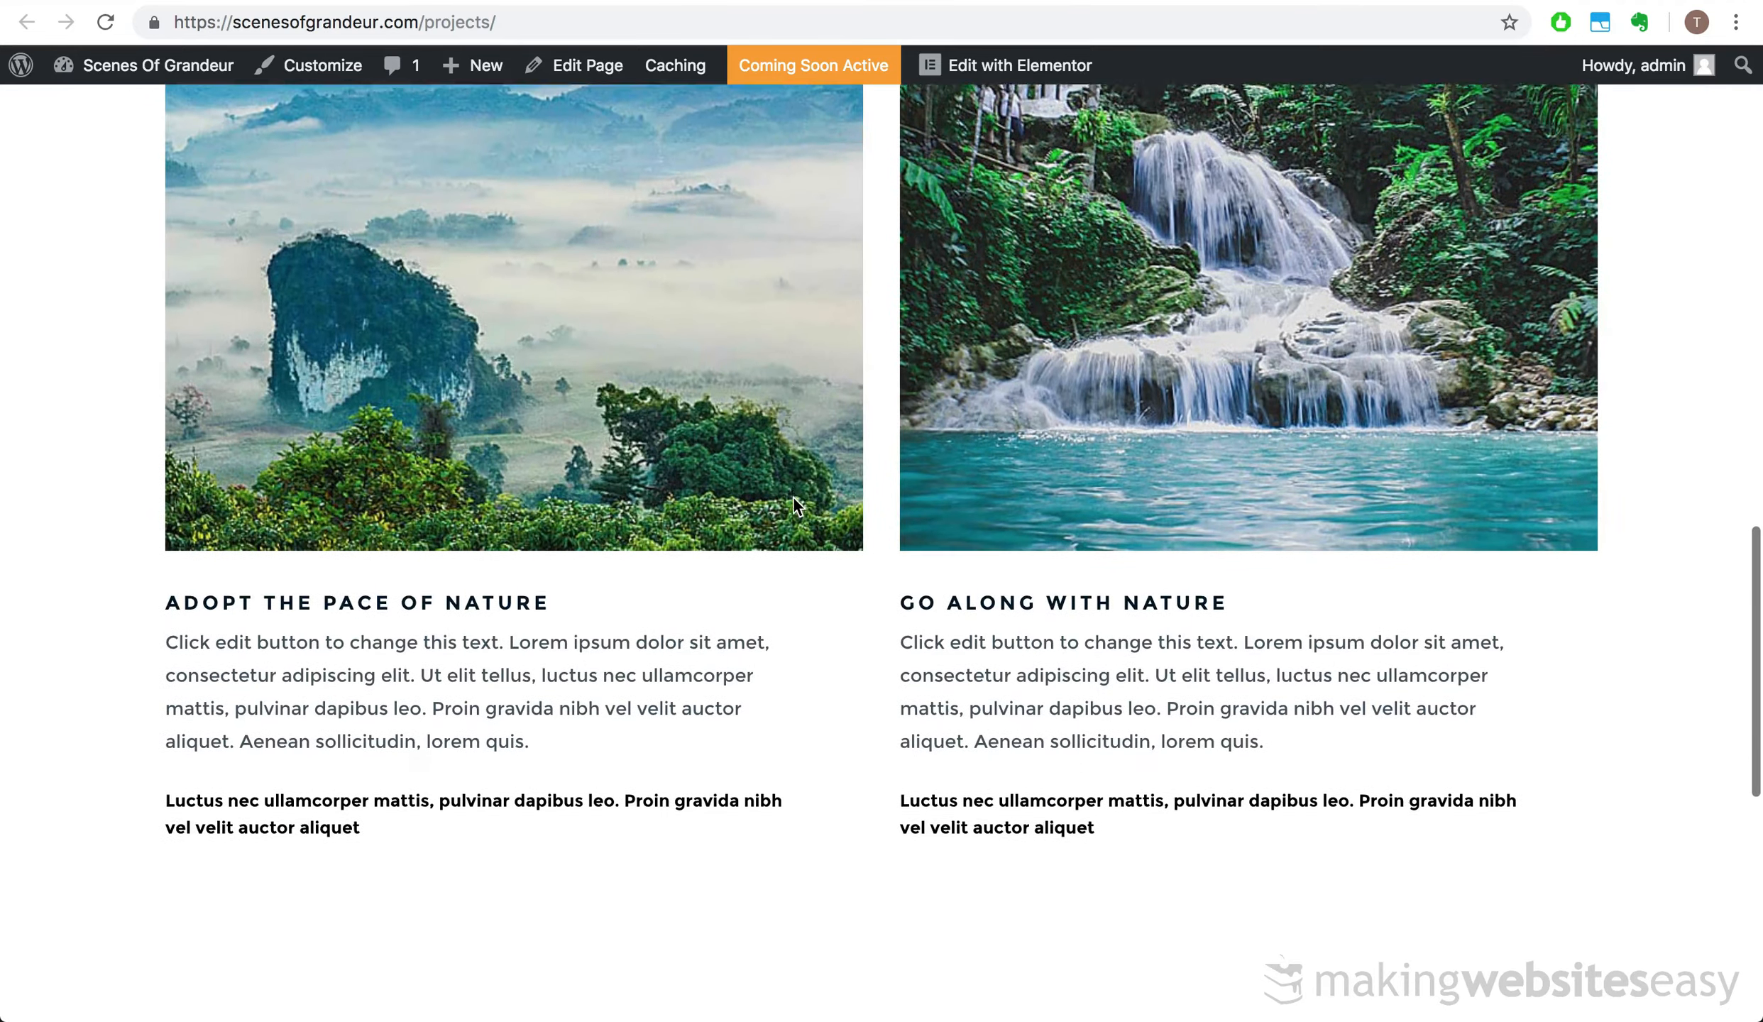
scroll(793, 498, down, 2)
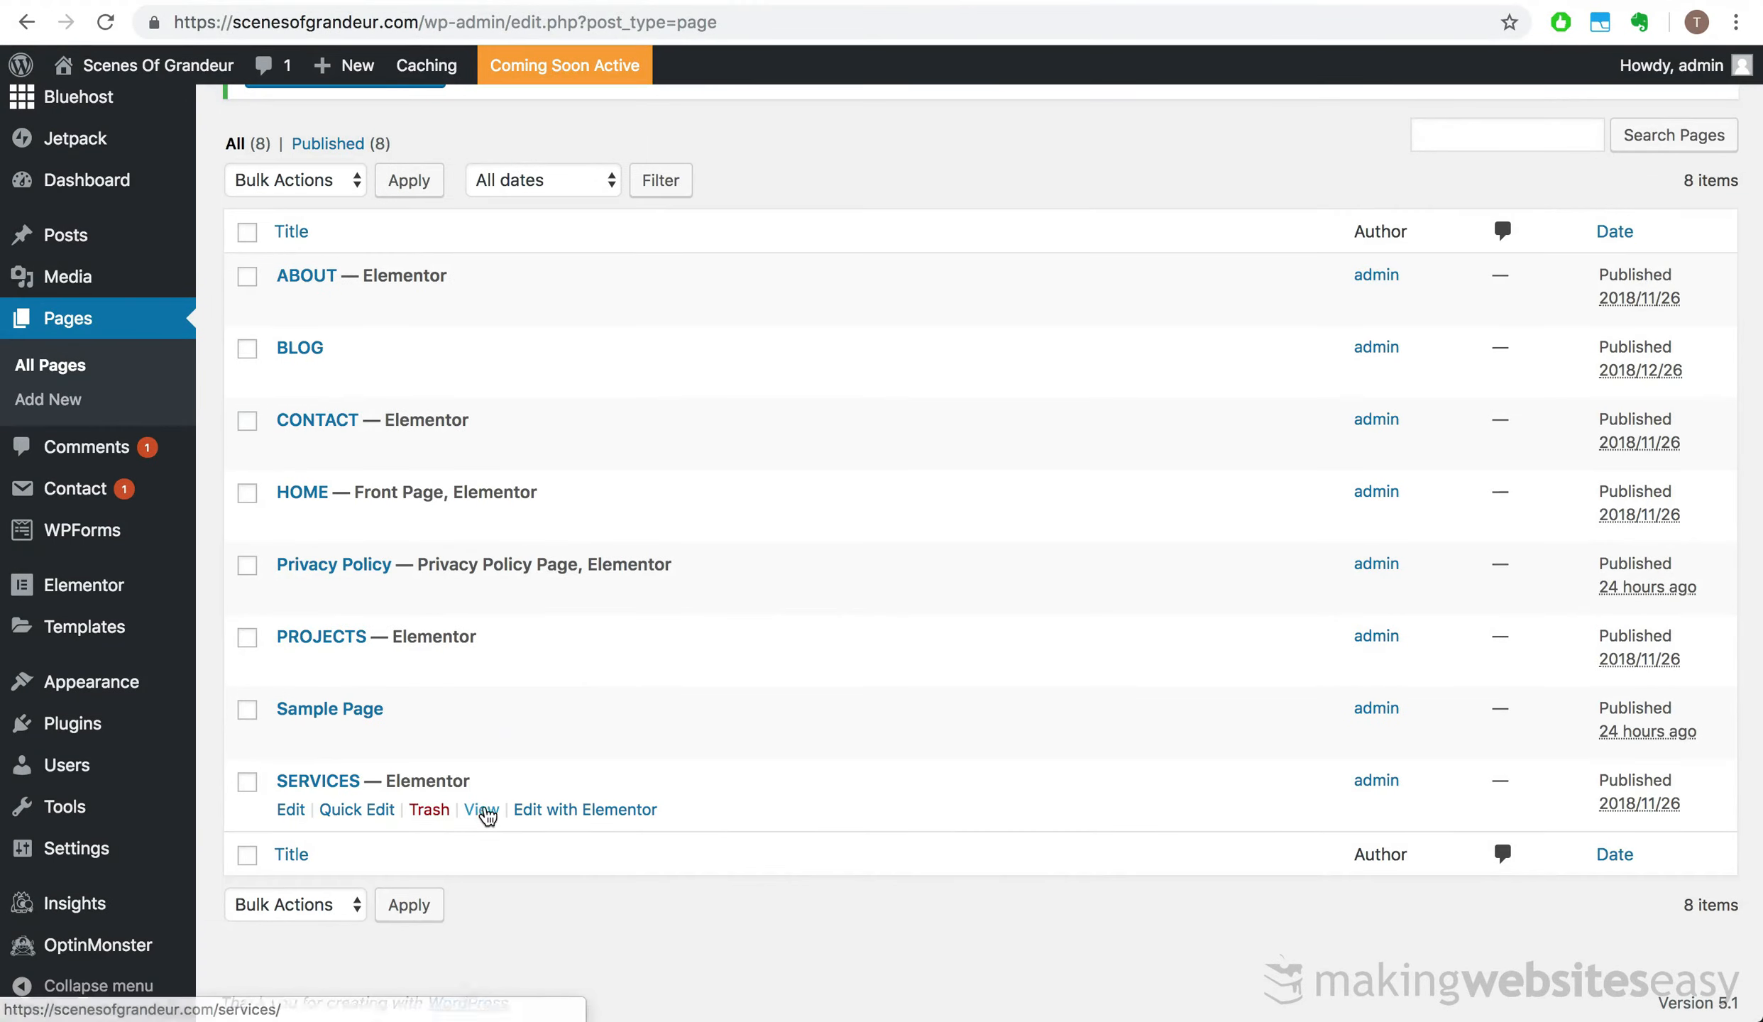
- View the live Services page from header to footer and return to the pages list
click(487, 810)
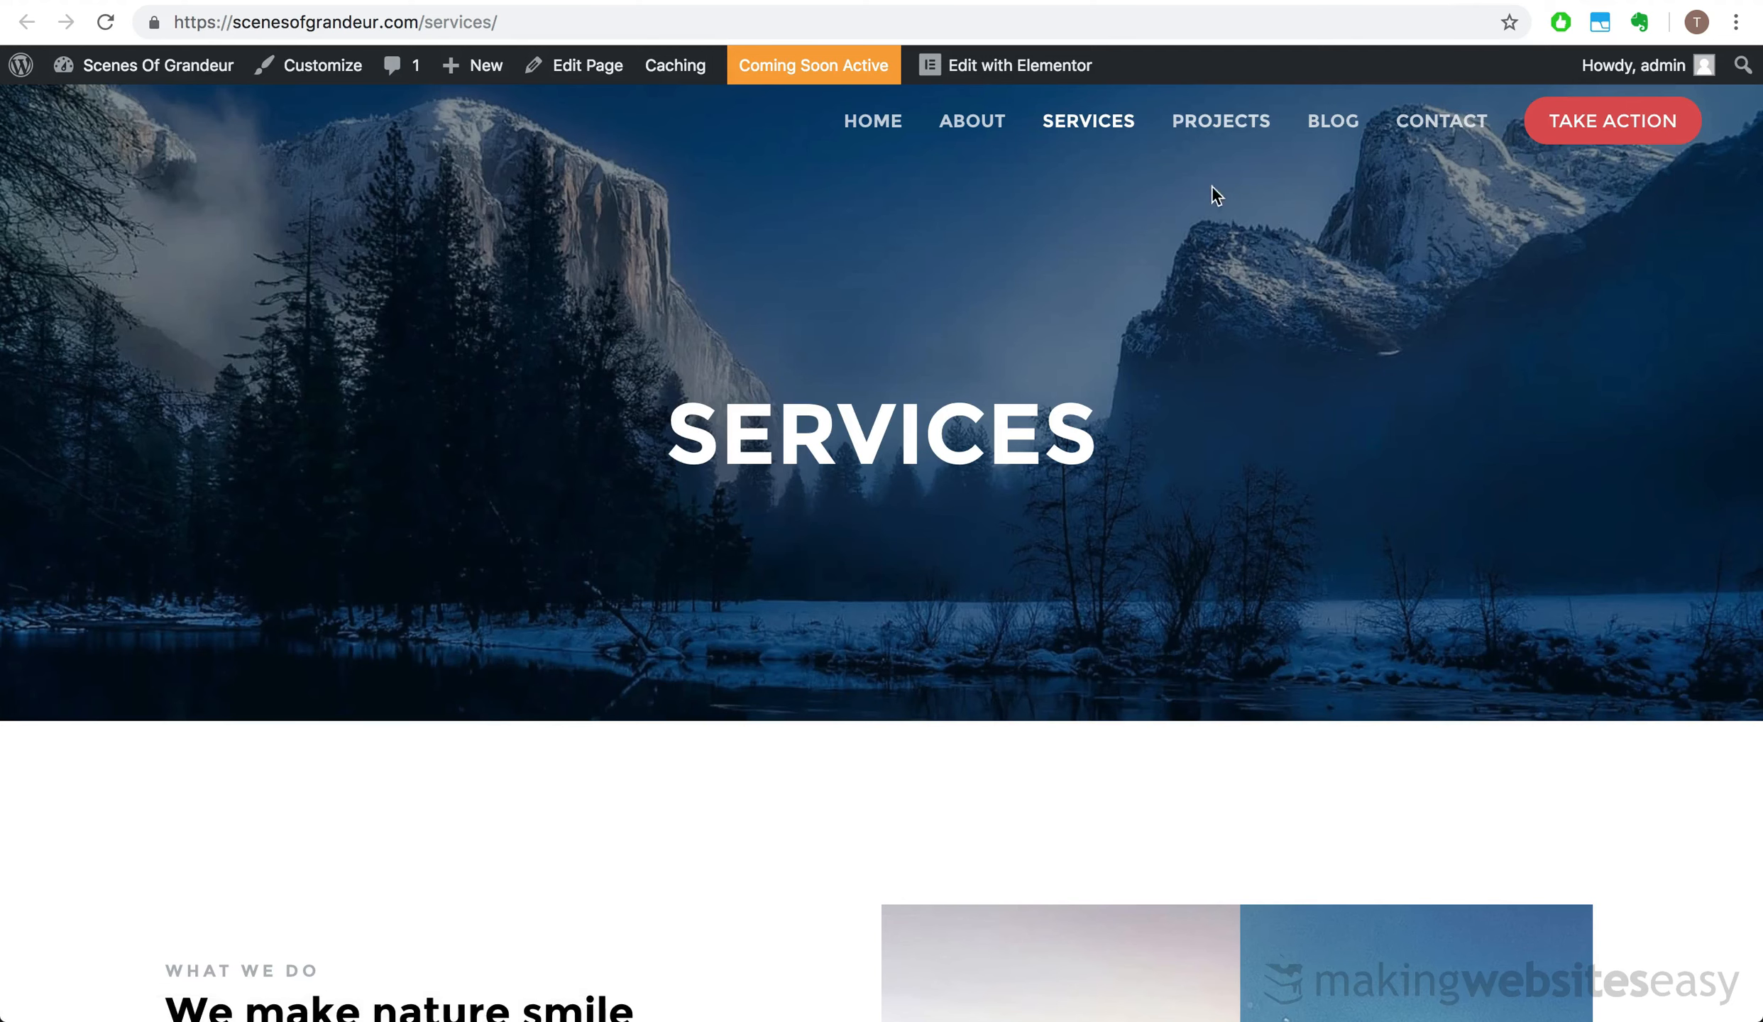
scroll(1039, 490, down, 3)
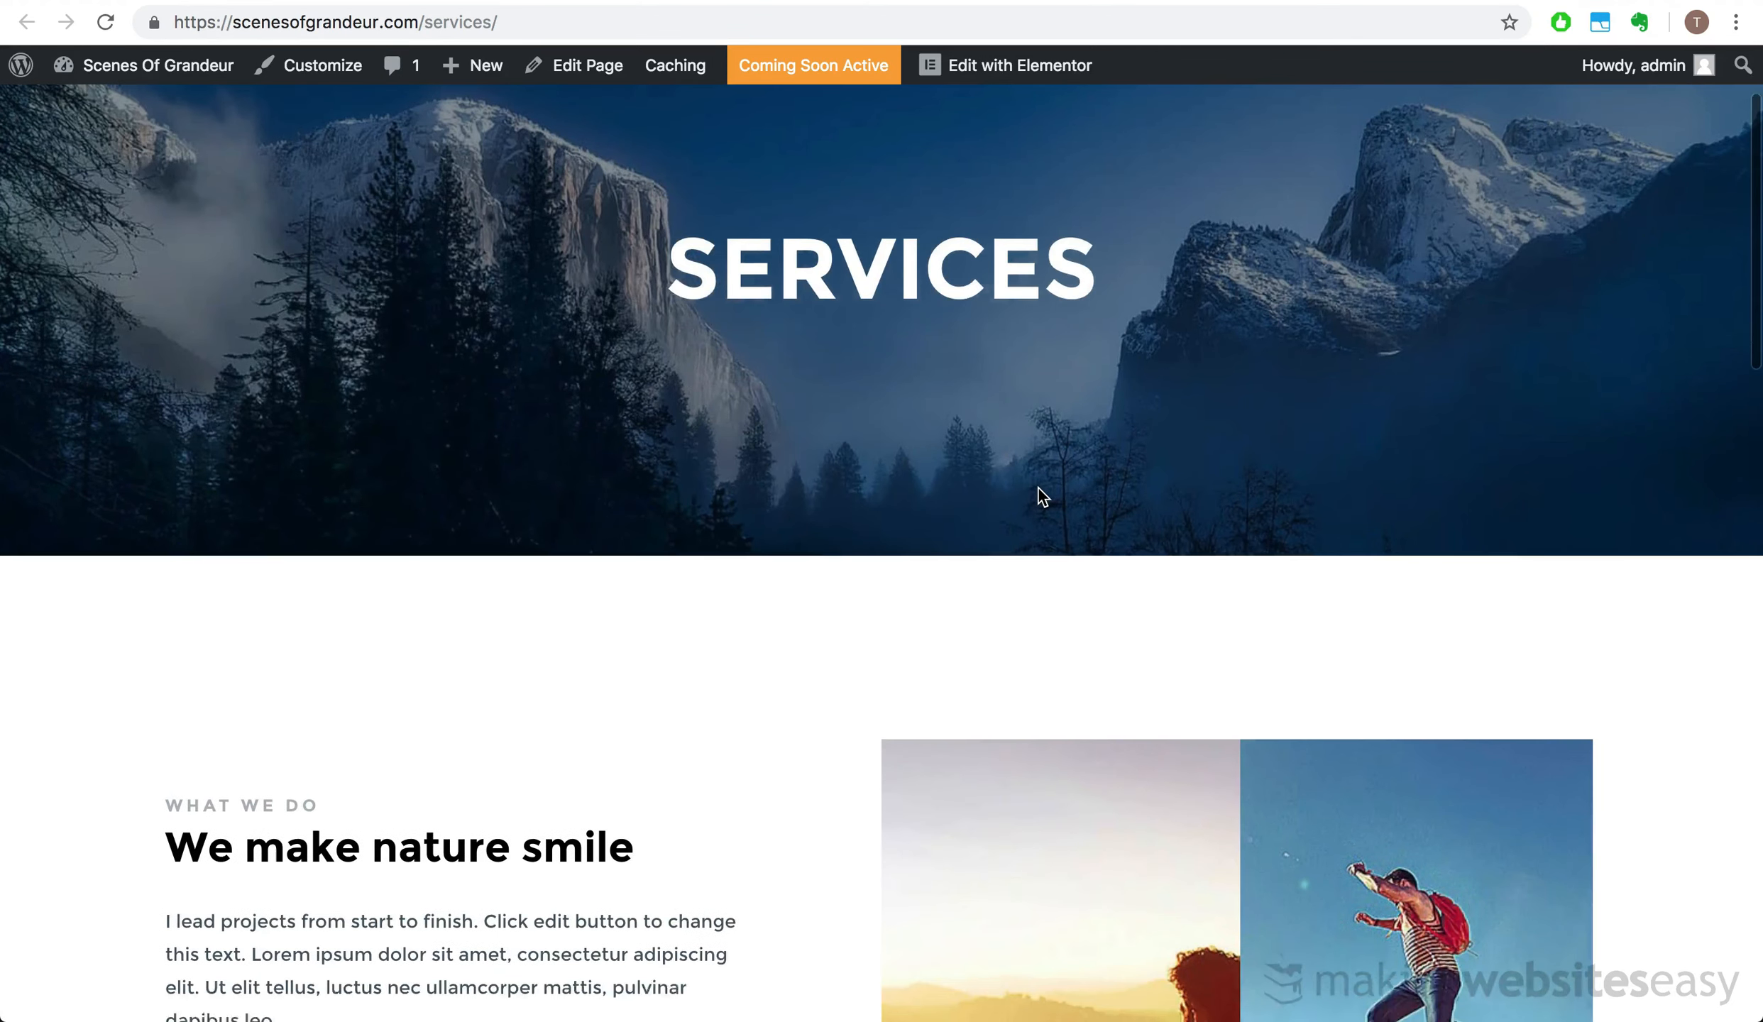
scroll(1037, 486, down, 8)
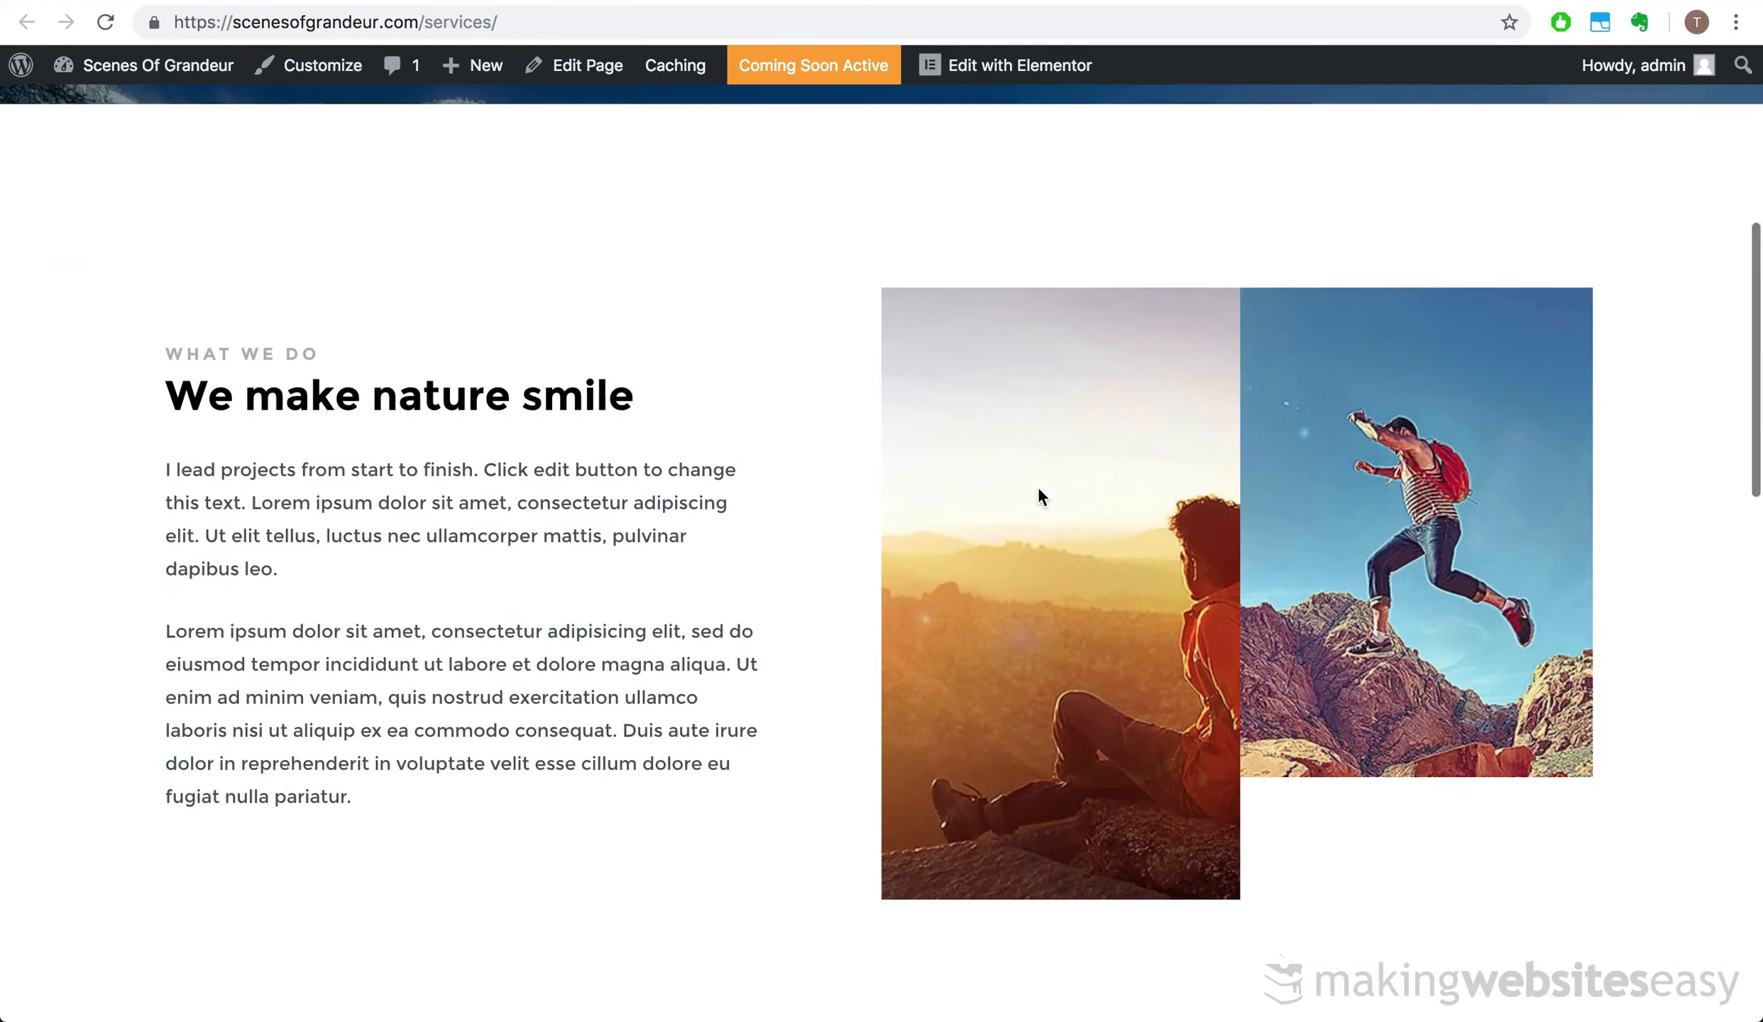
scroll(697, 592, down, 15)
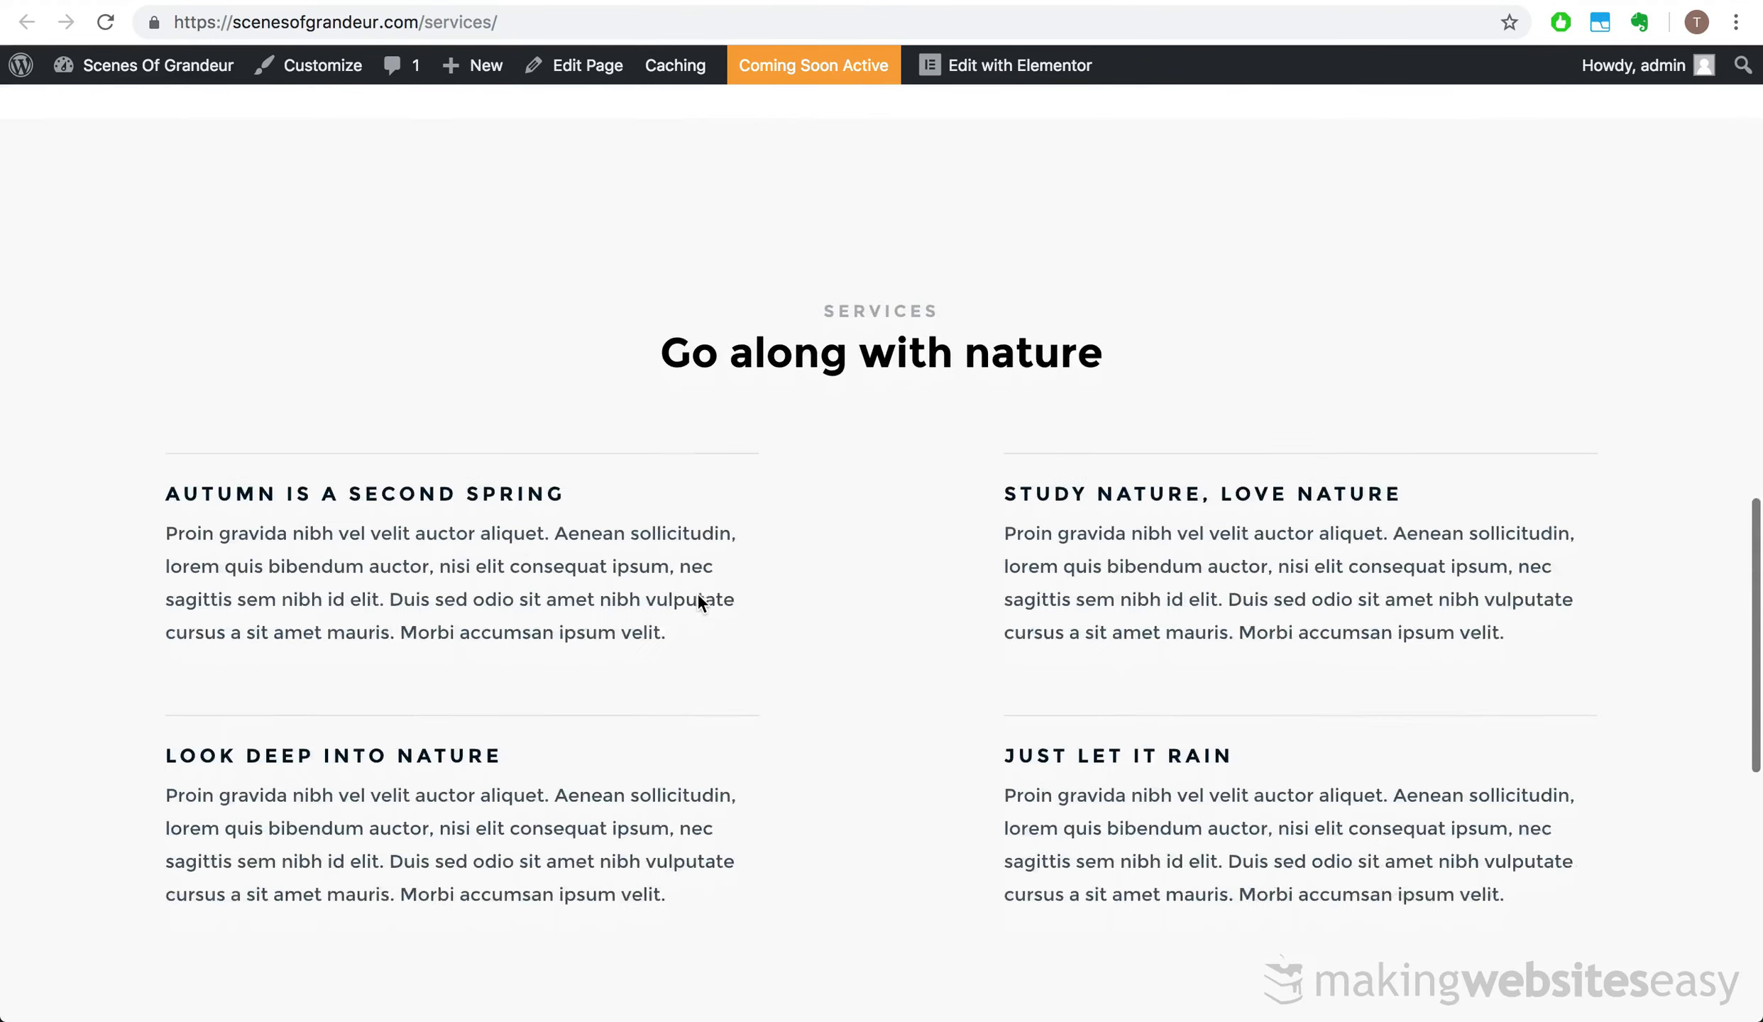
scroll(698, 602, down, 6)
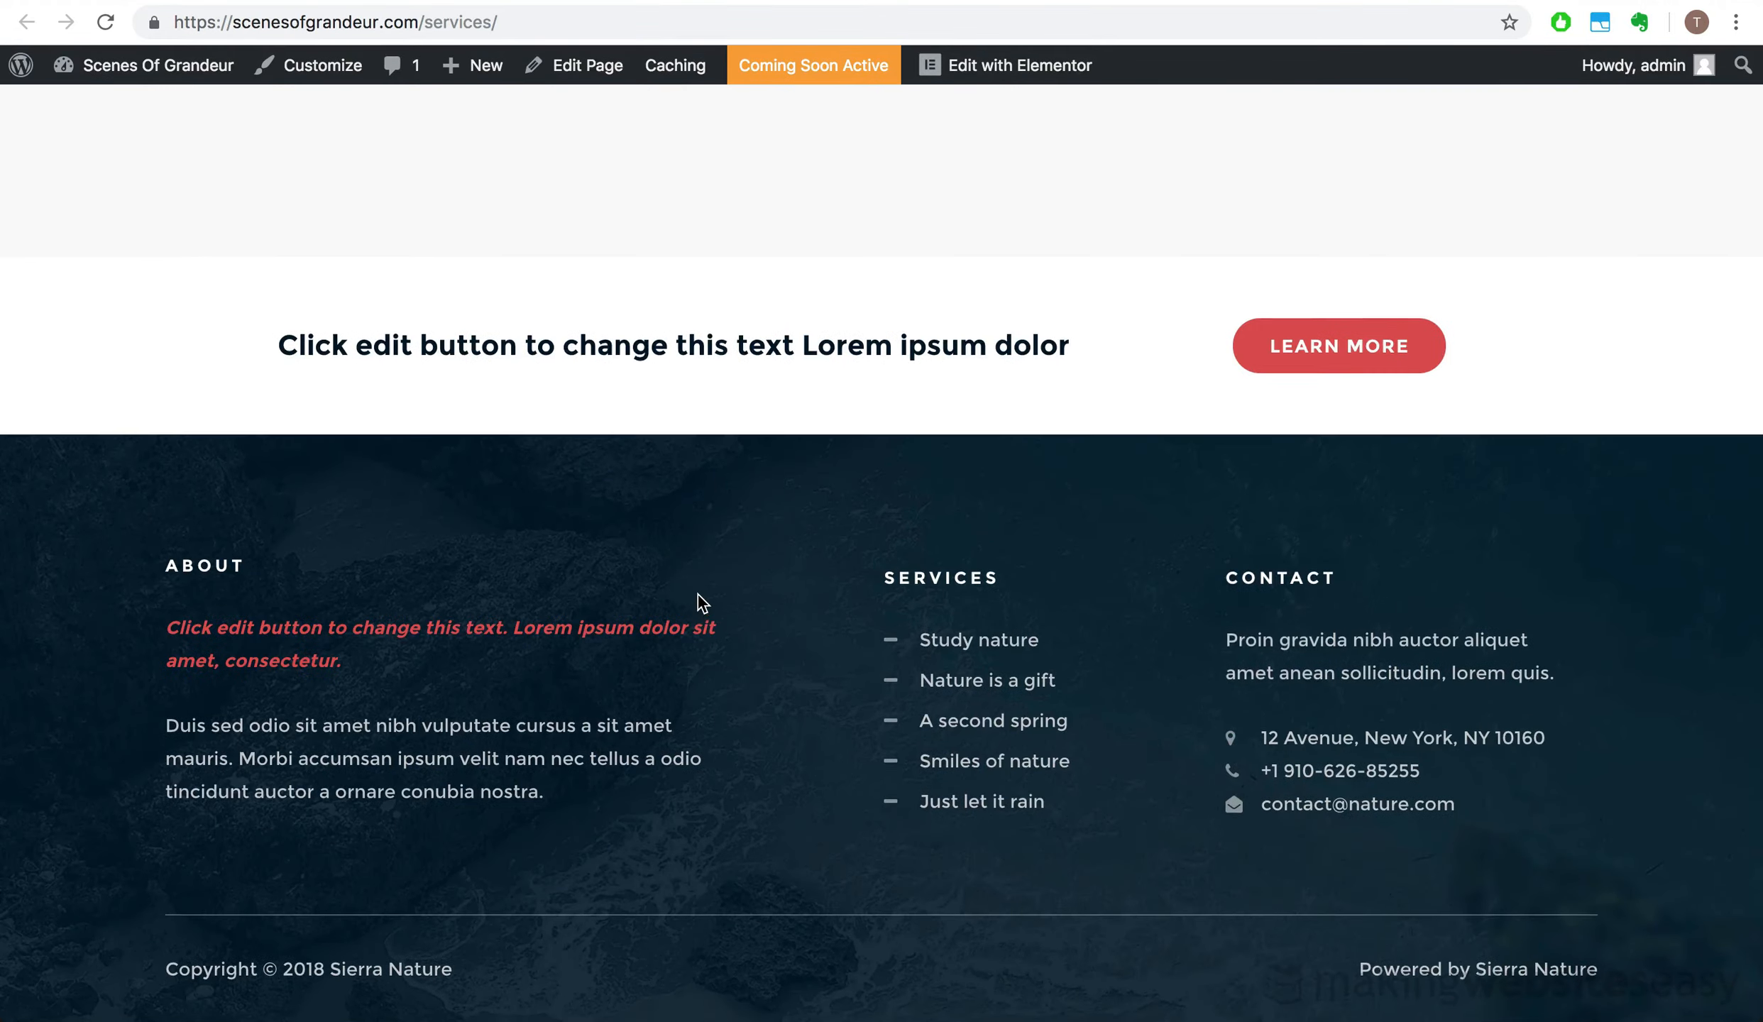
scroll(698, 602, up, 14)
scroll(698, 600, up, 20)
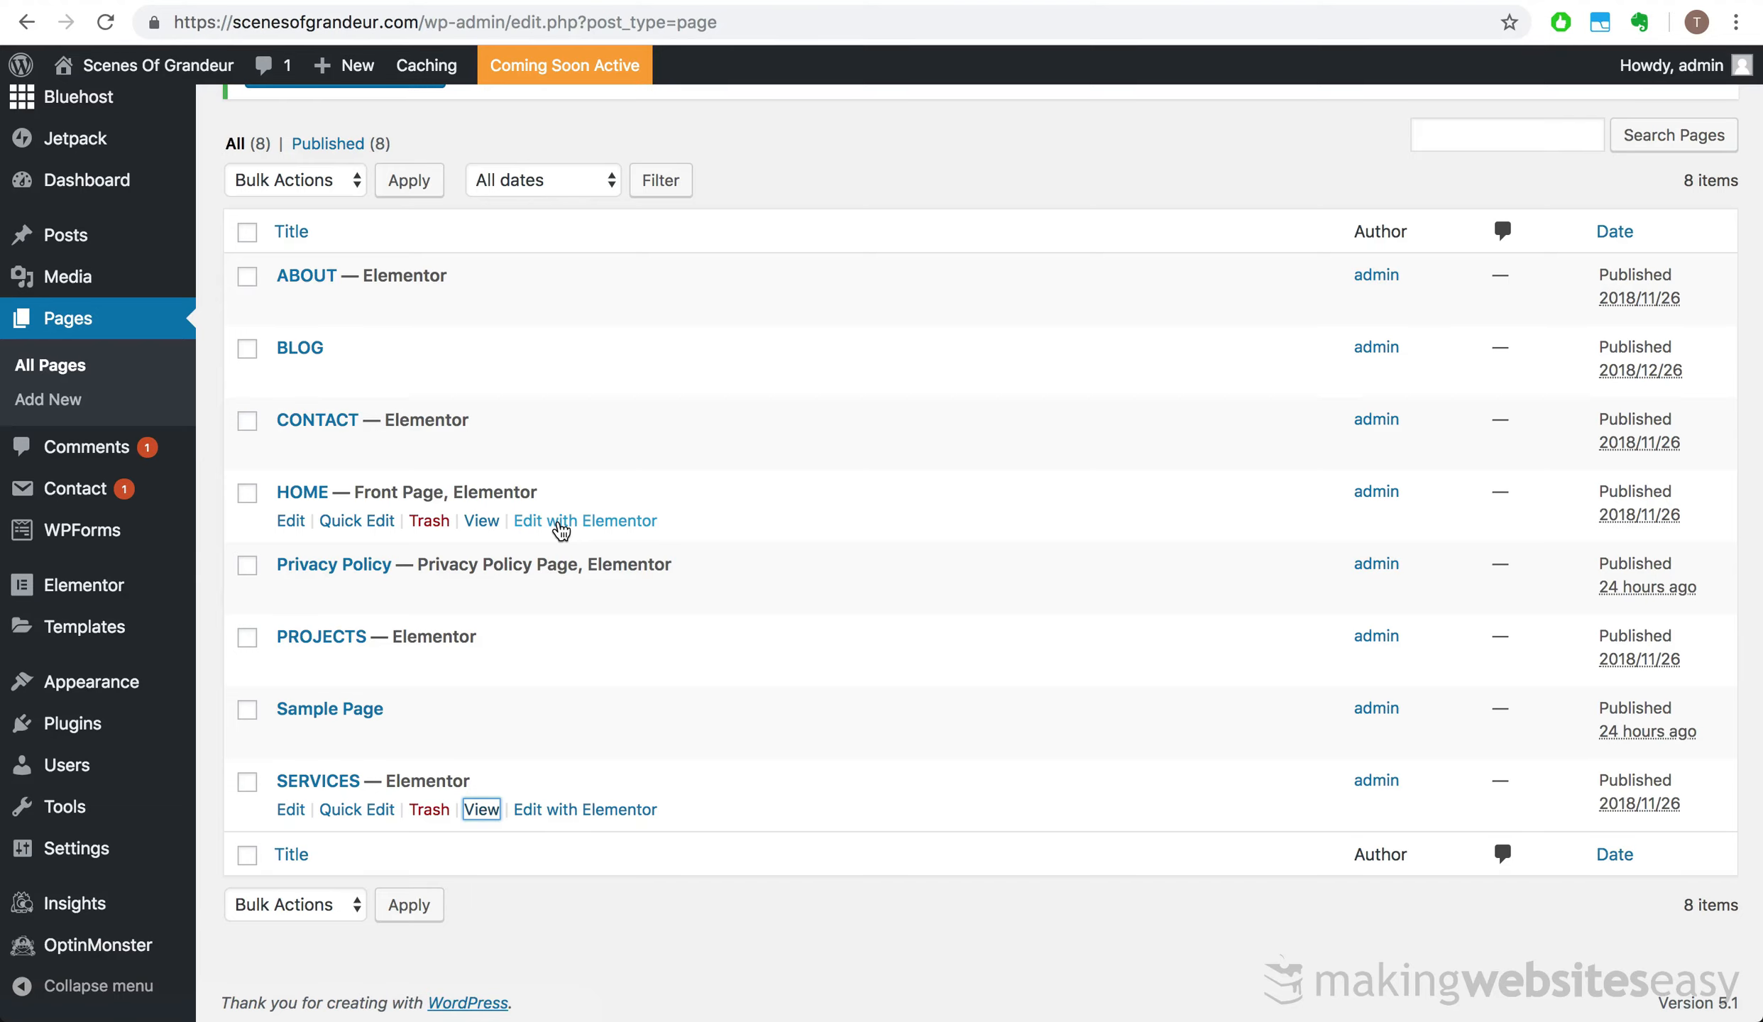
- Open the HOME page in Elementor and set the hero section's background type to video
click(561, 524)
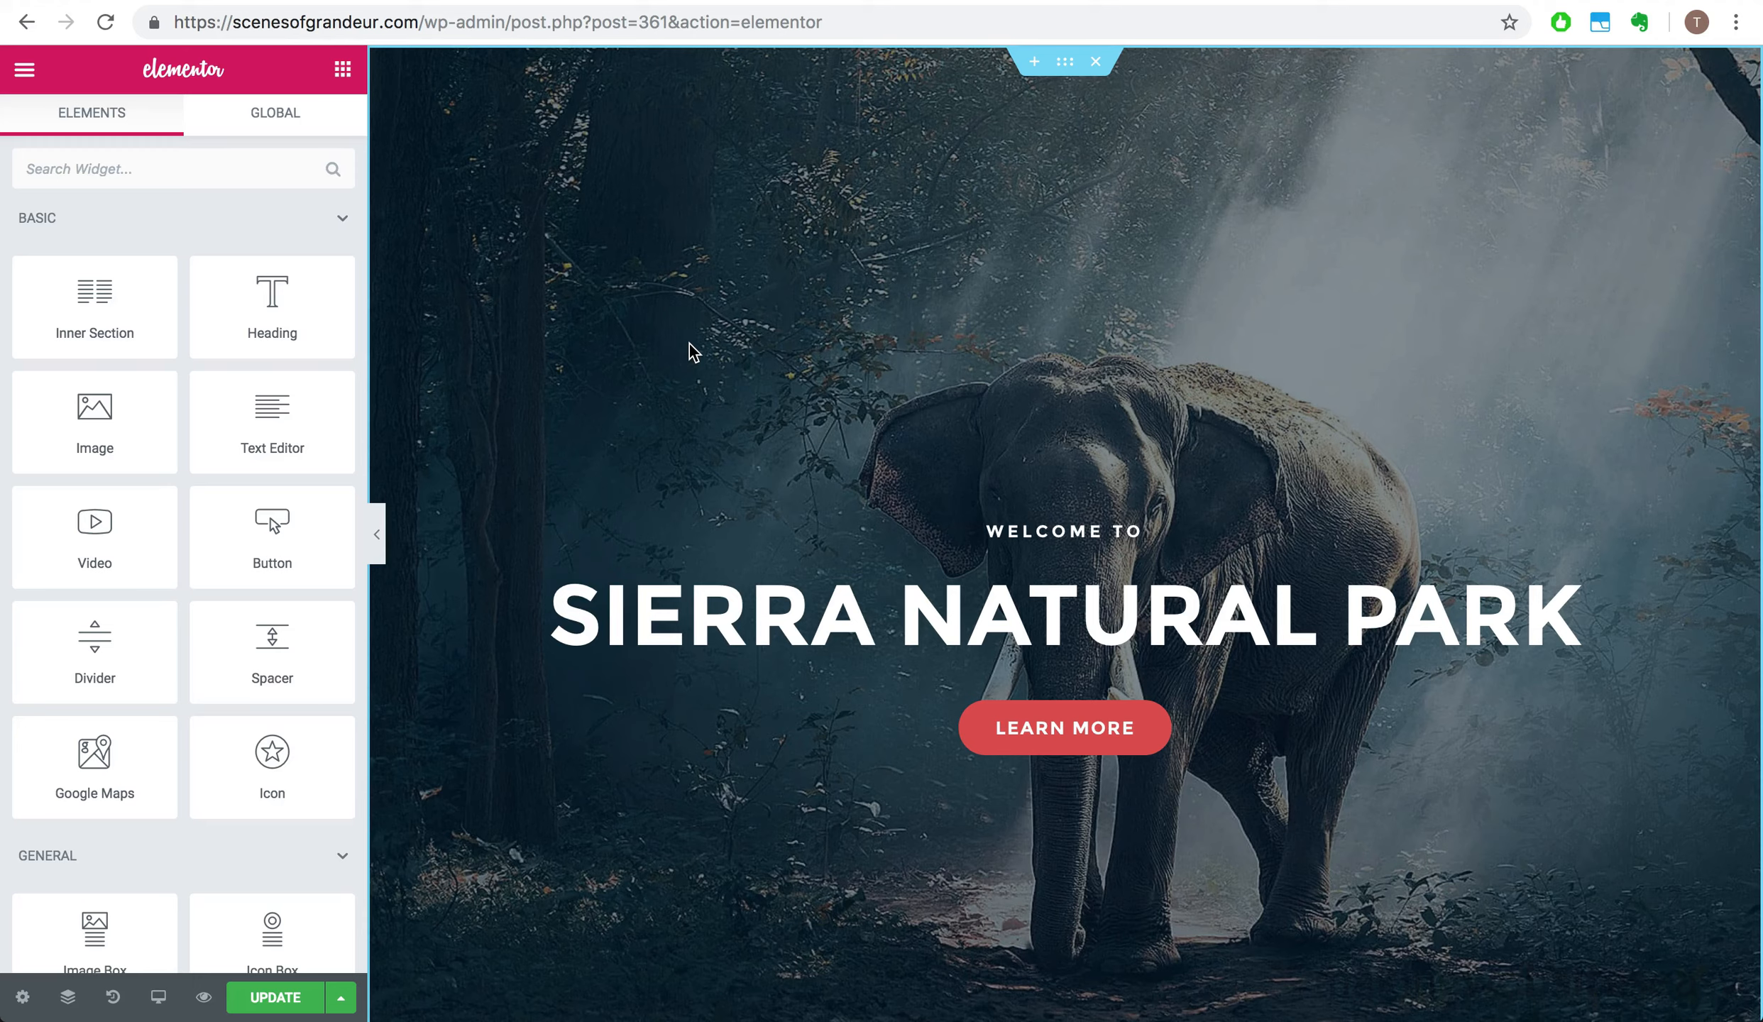
right_click(688, 343)
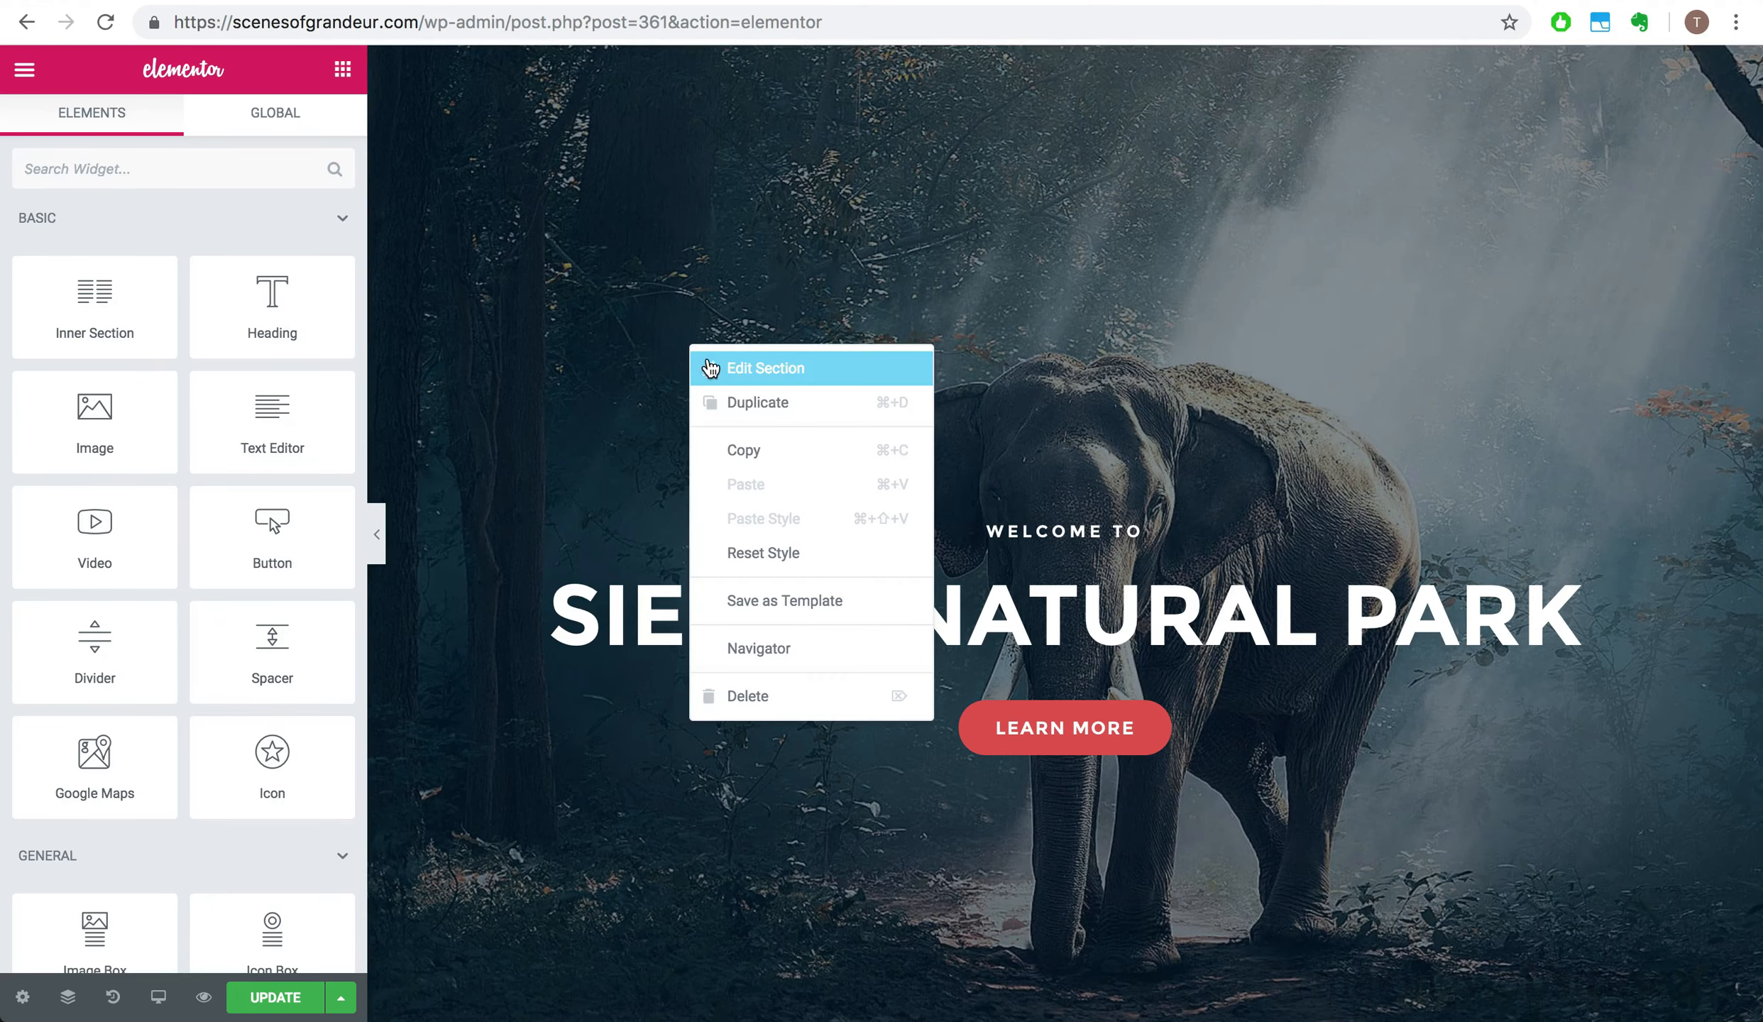
click(708, 366)
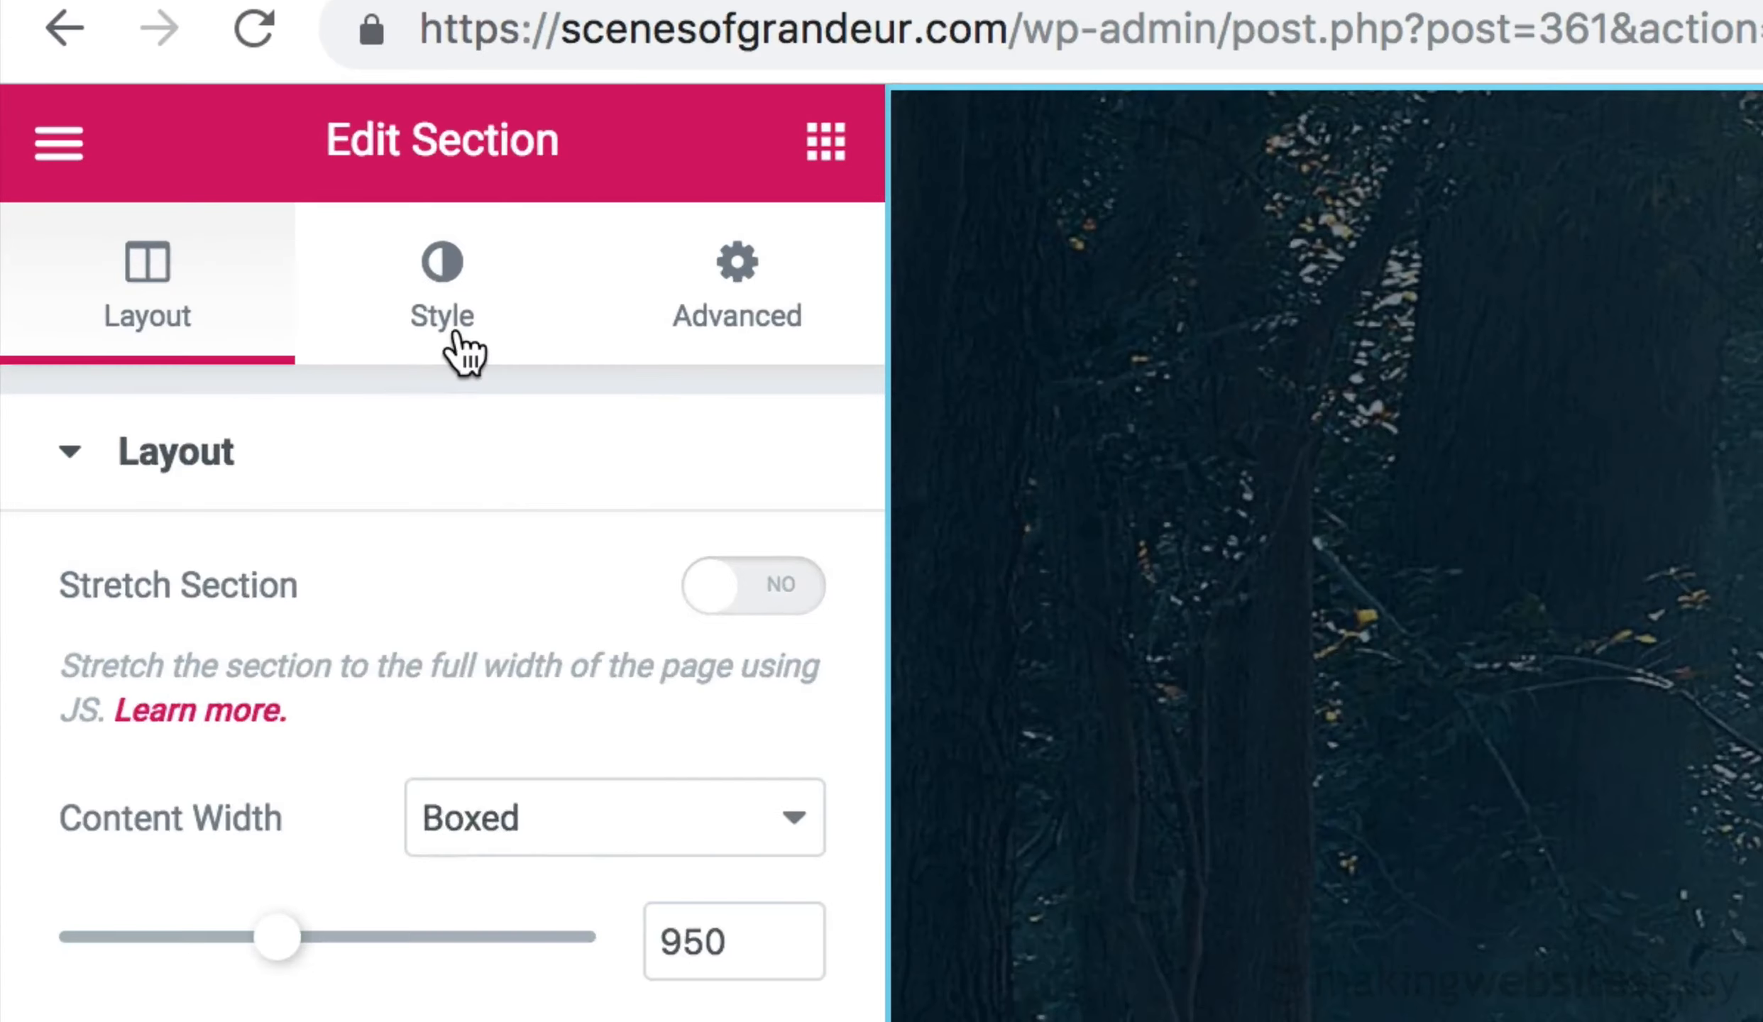
click(186, 142)
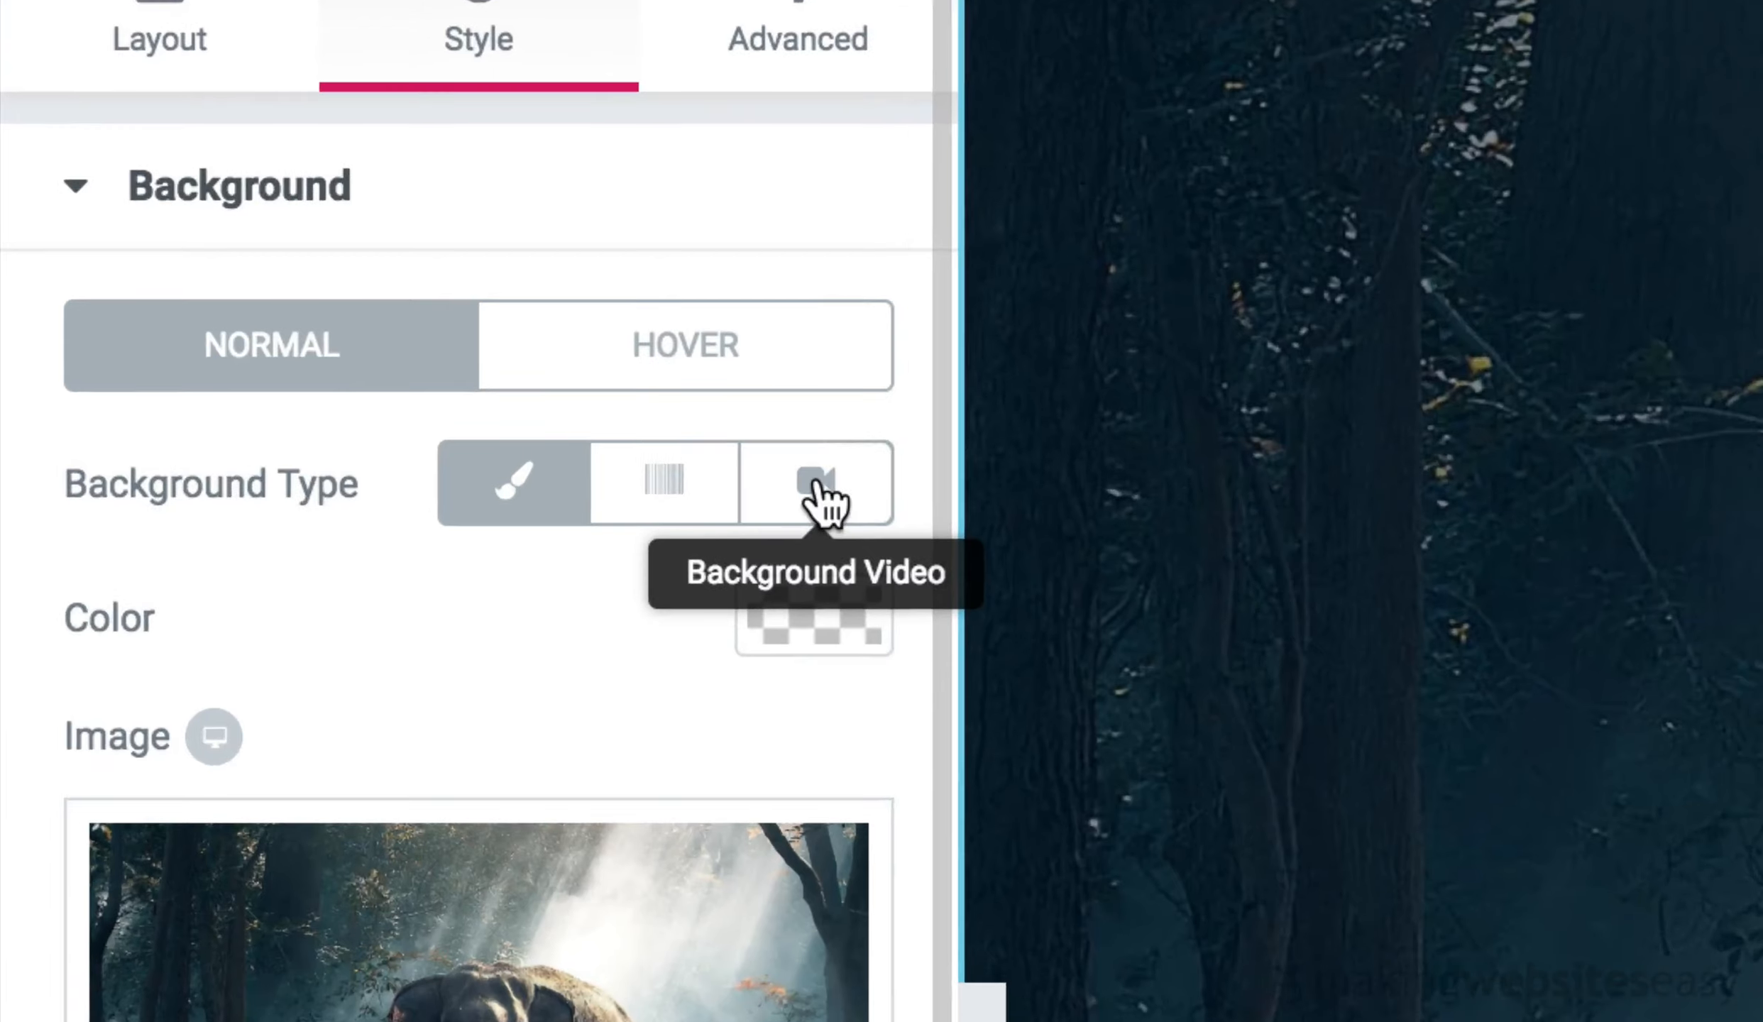
click(312, 310)
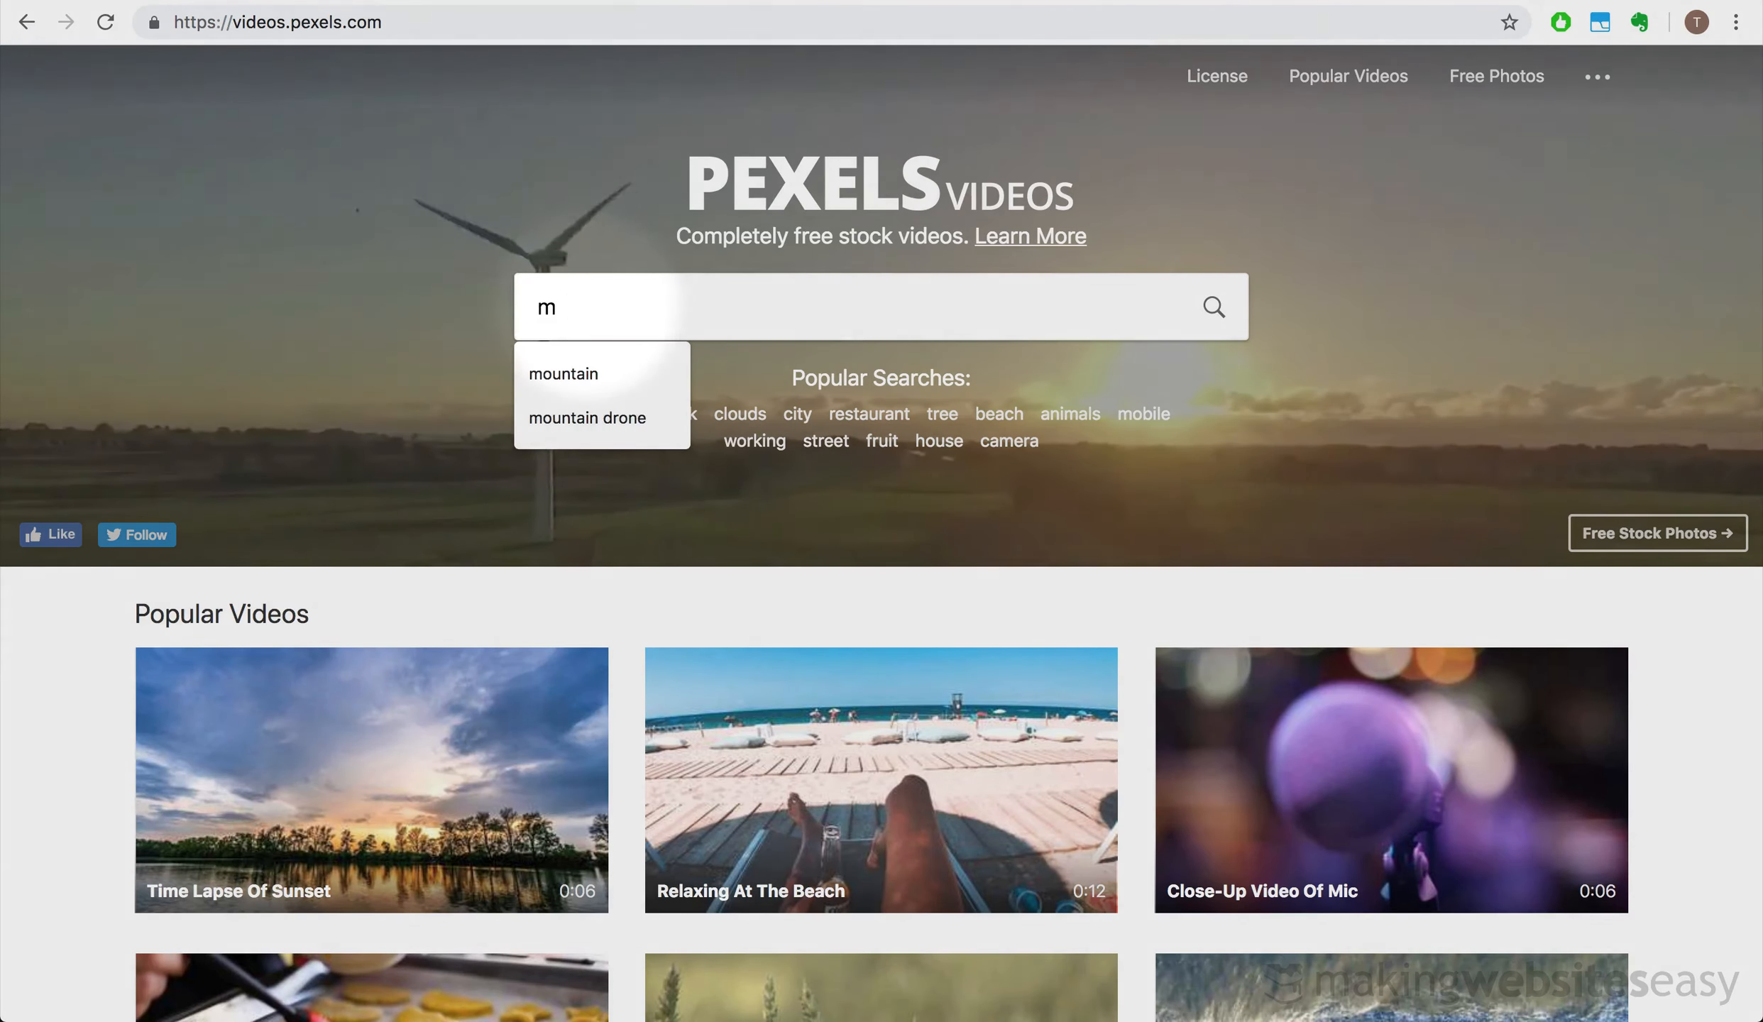
- Search Pexels Videos for mountain footage, preview the aerial video of a coastline and download it for free
text(ount)
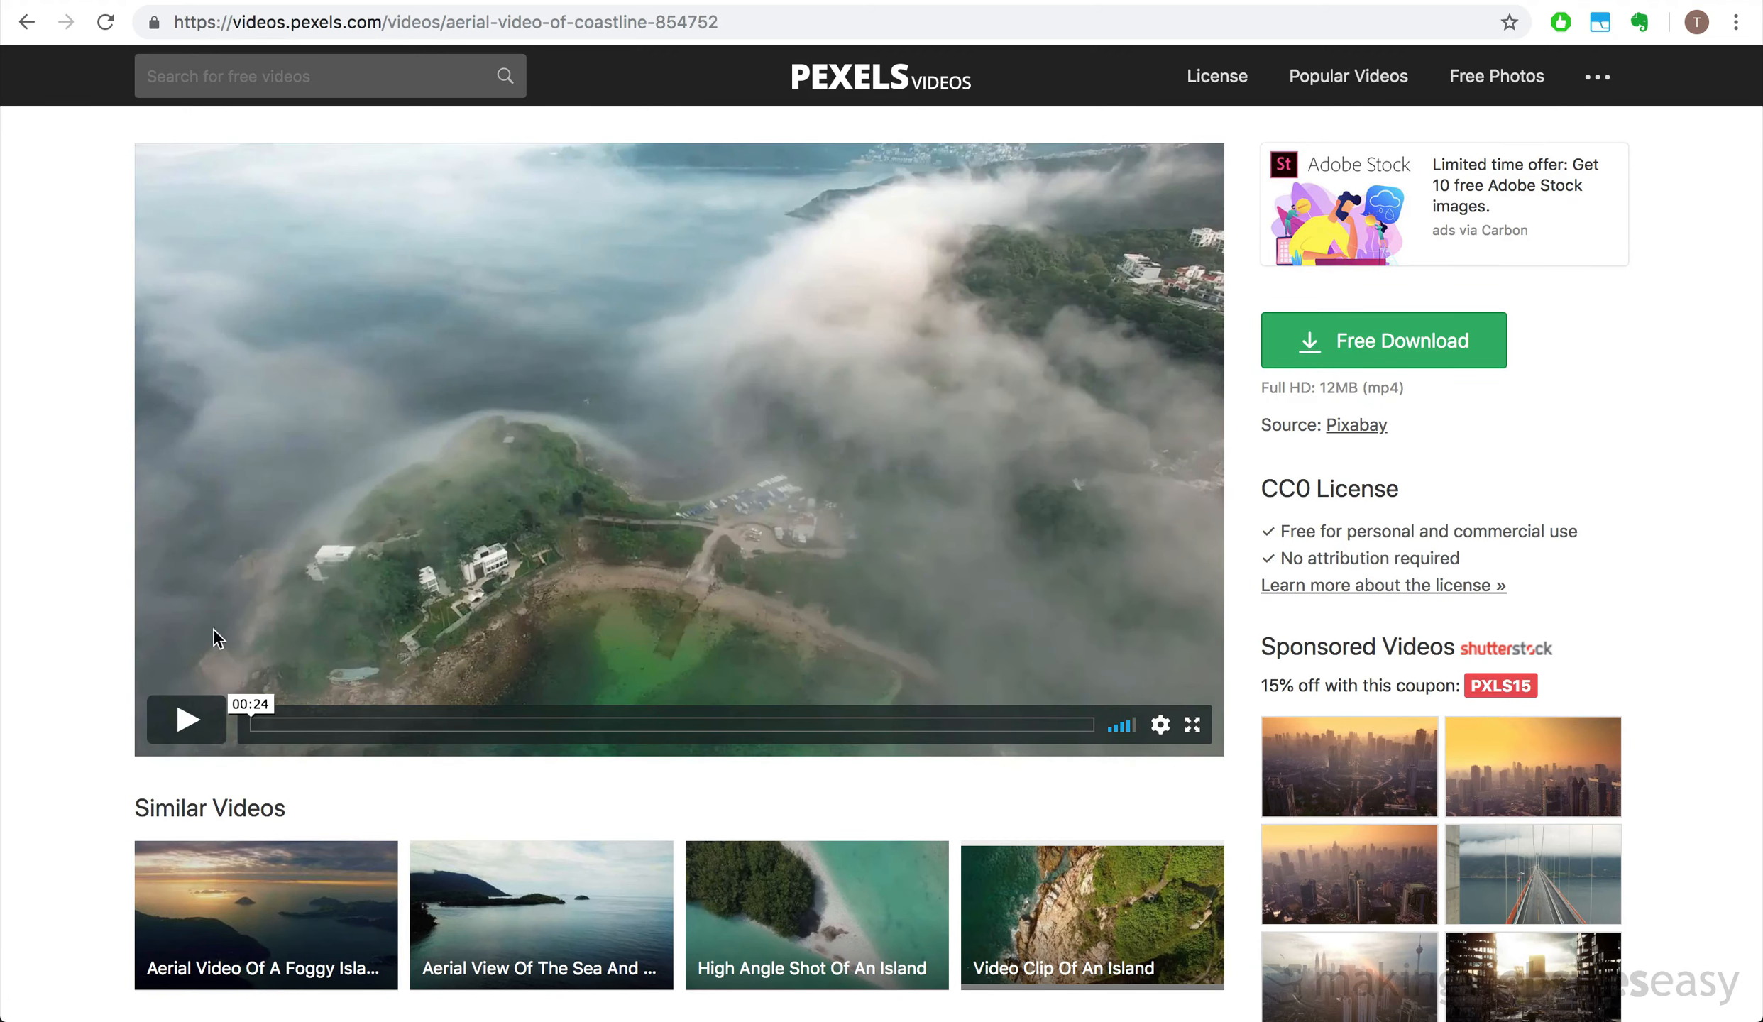
click(186, 719)
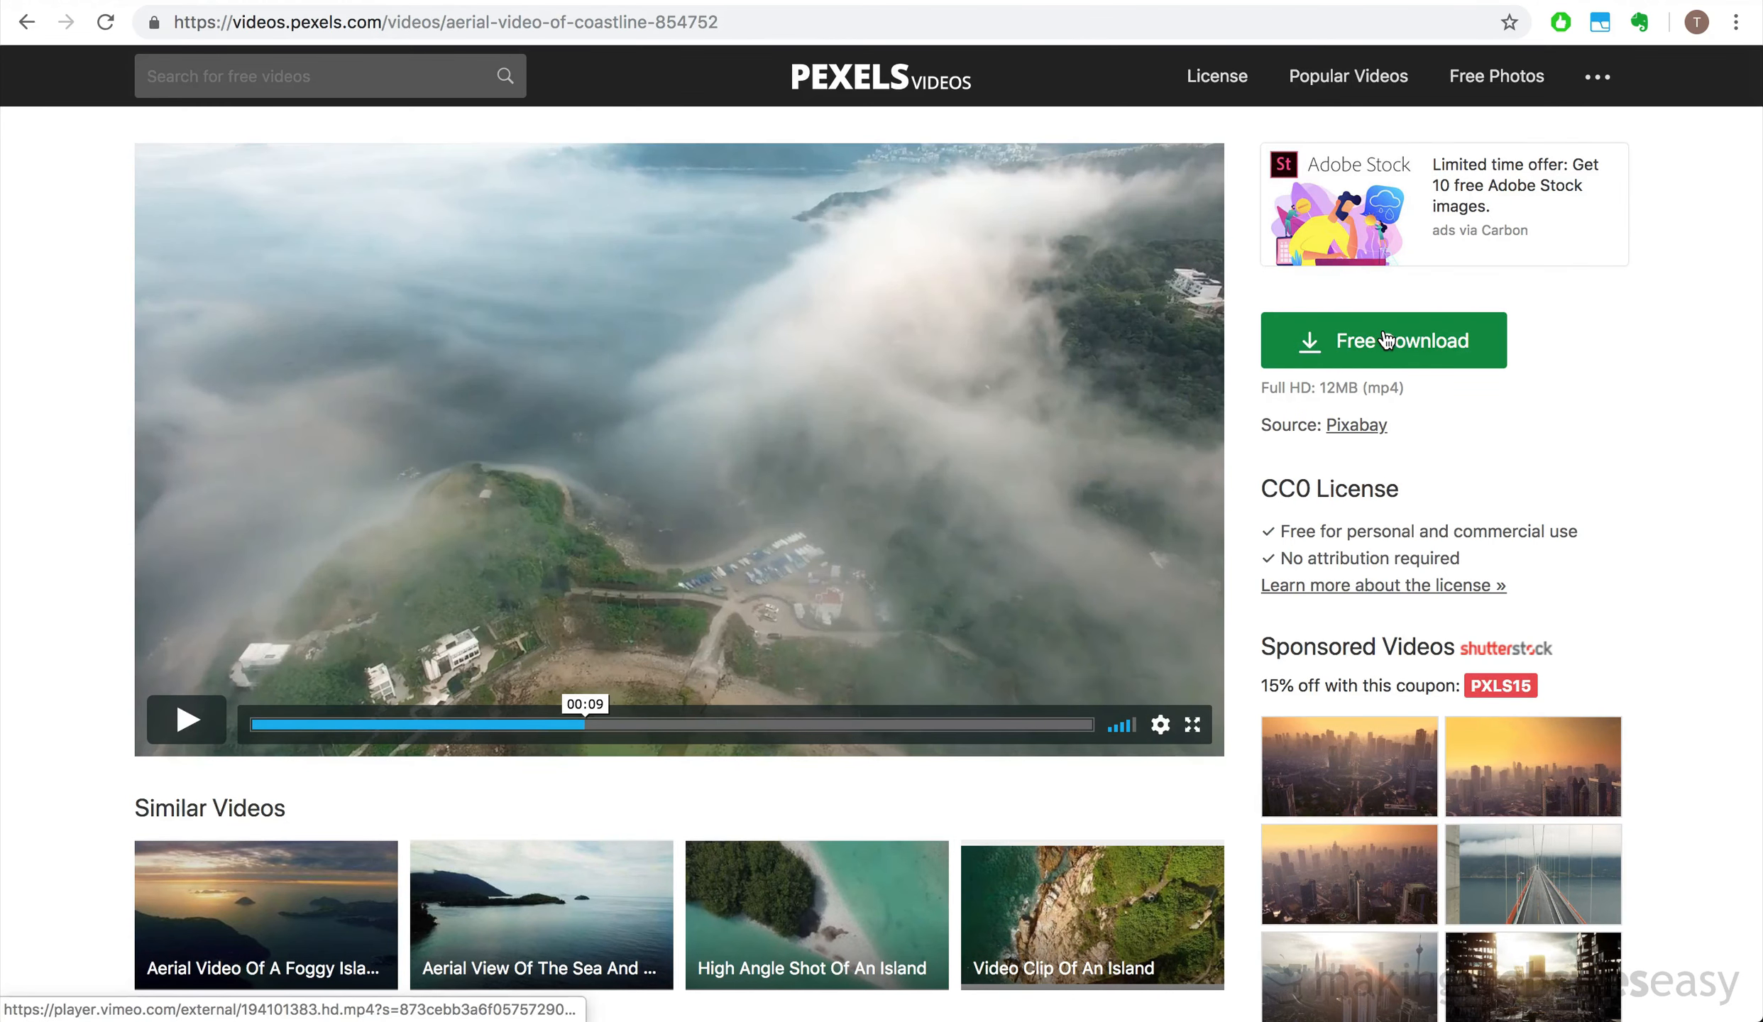
click(1385, 331)
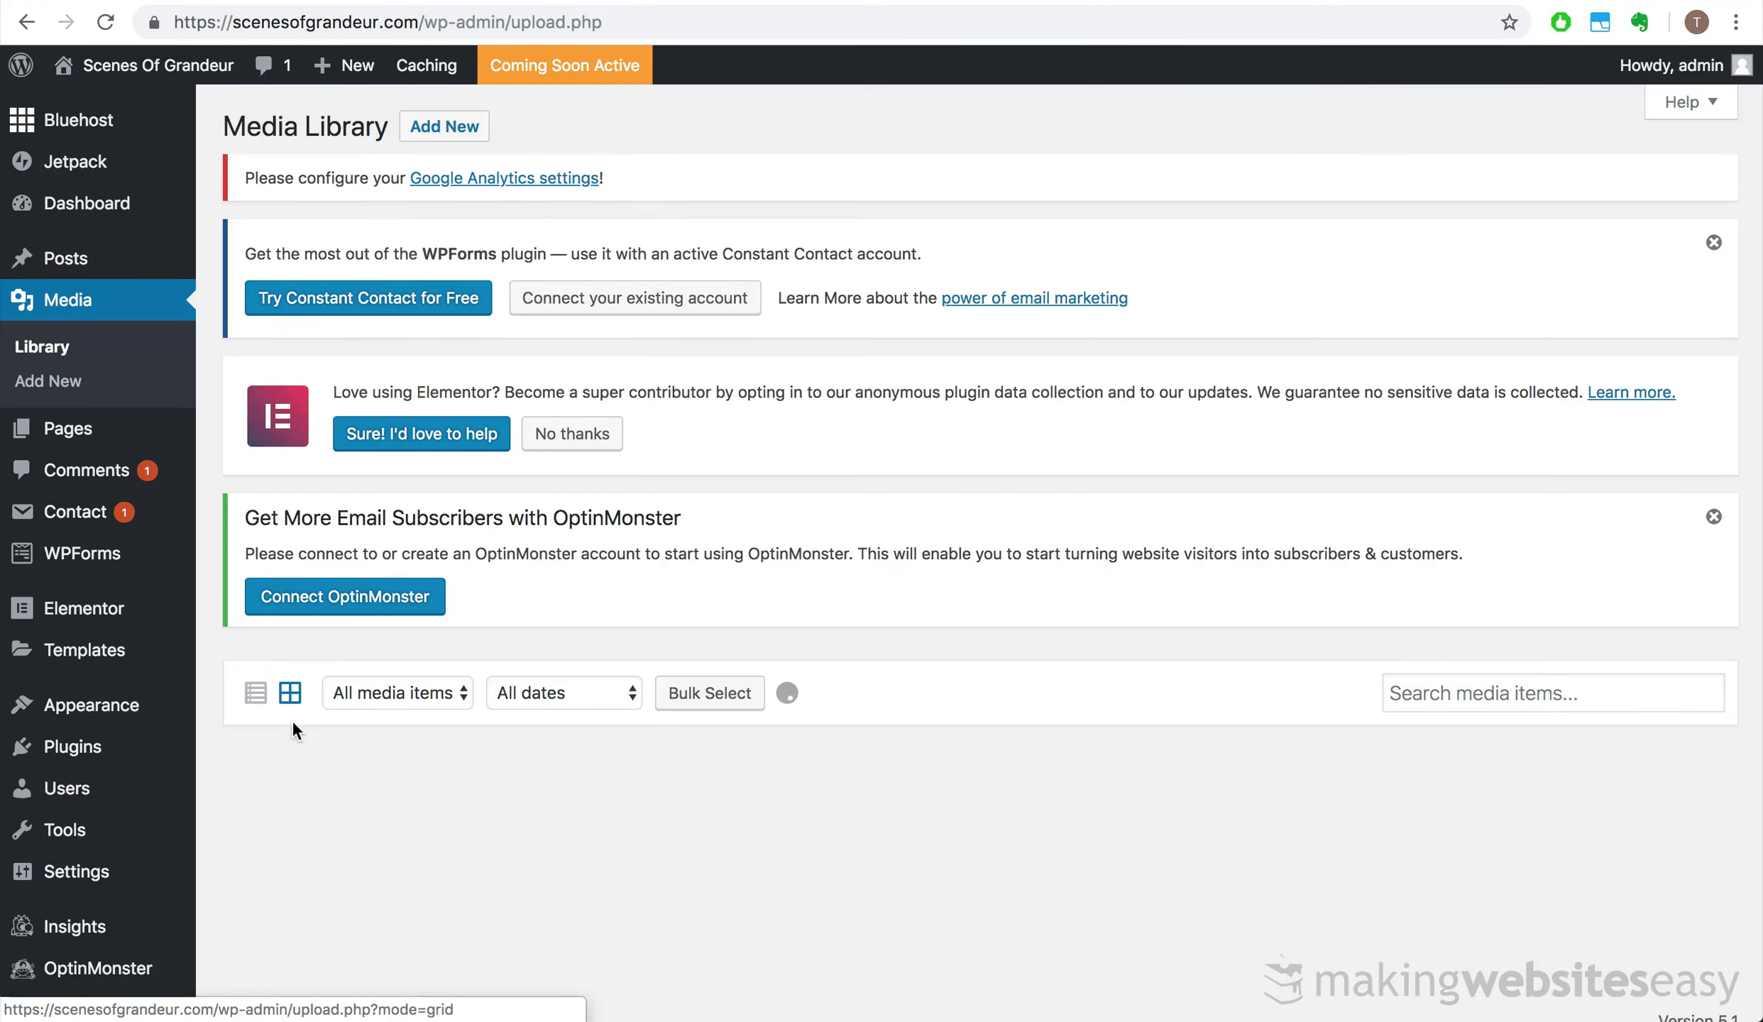
- Copy the URL of Aerial-Video-Of-Coastline.mp4 from the WordPress media library and use it as the hero section's background video link
scroll(292, 721, down, 4)
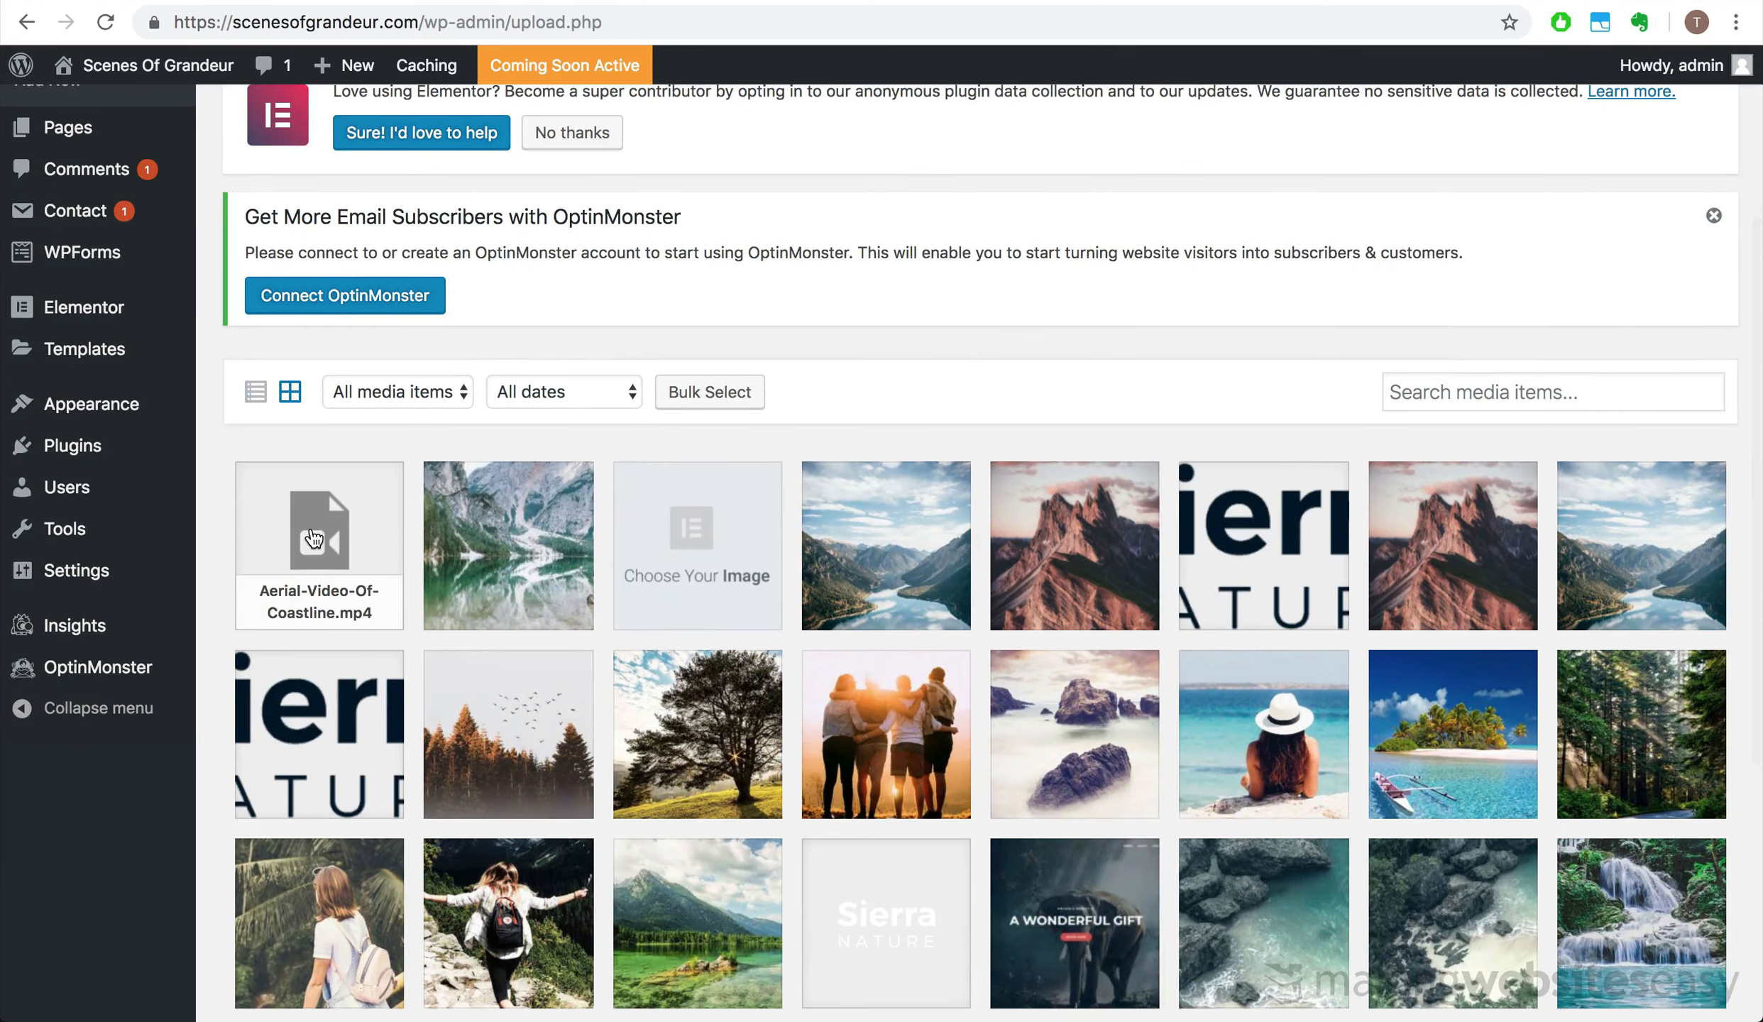
click(313, 540)
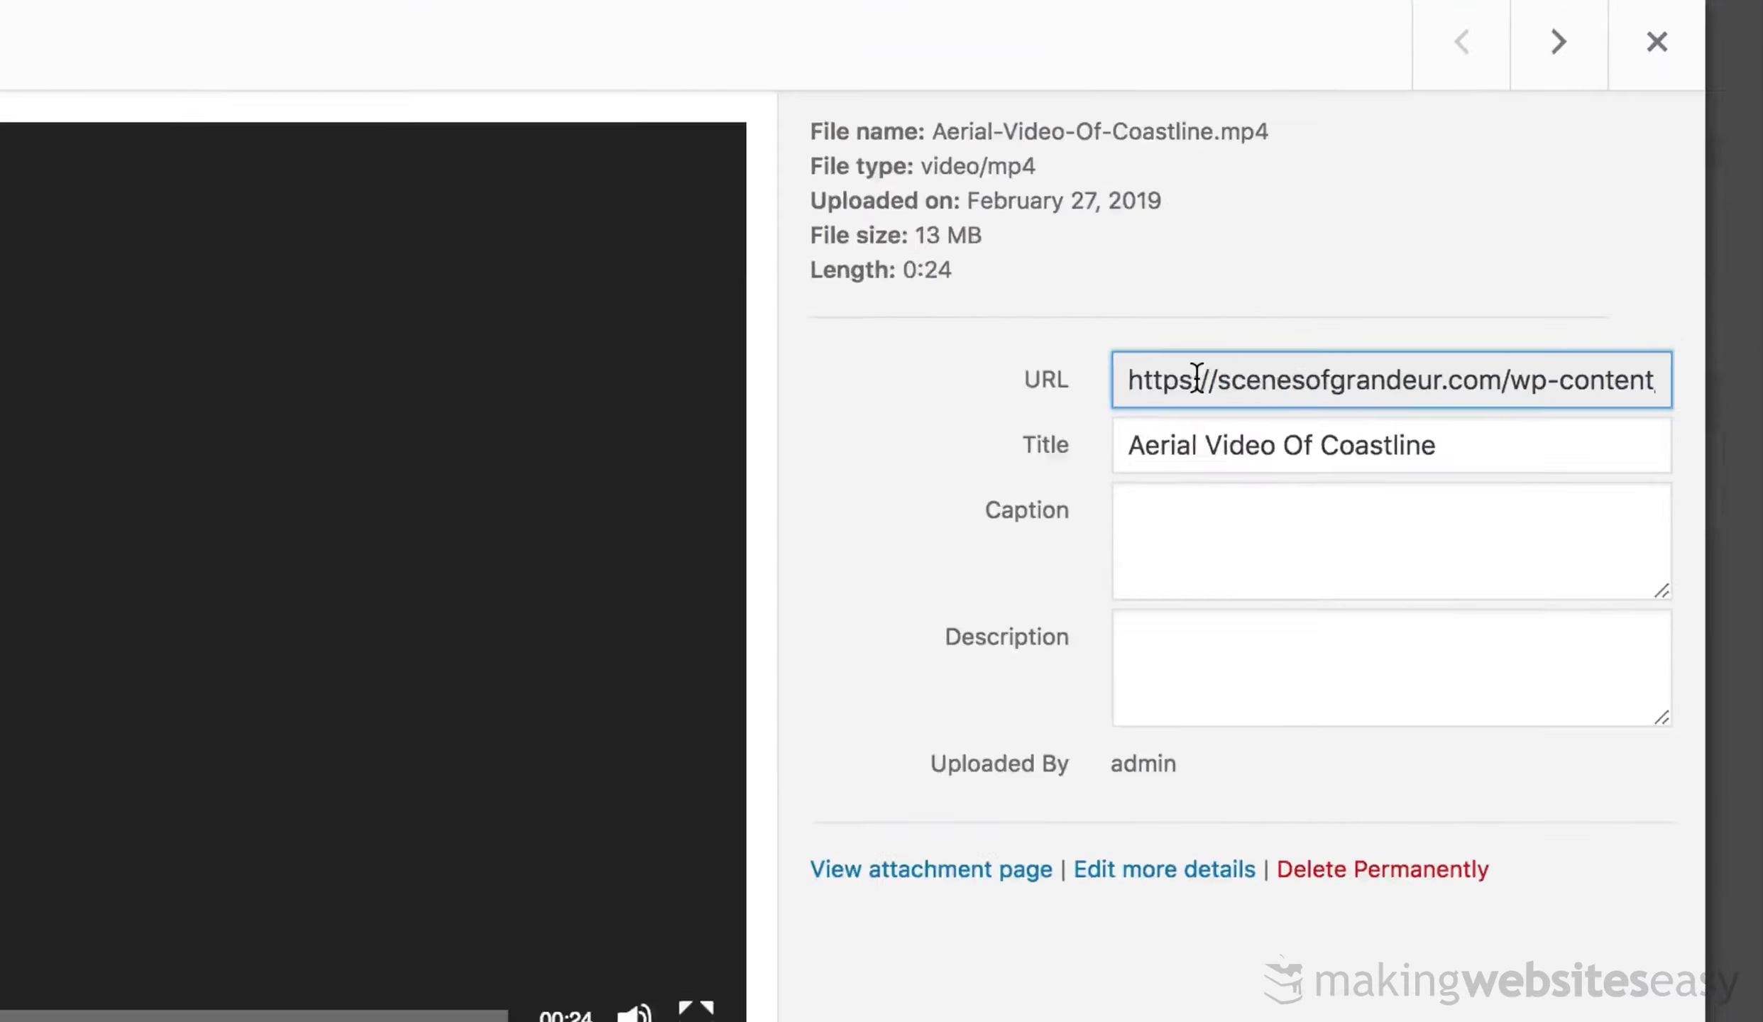
click(1397, 329)
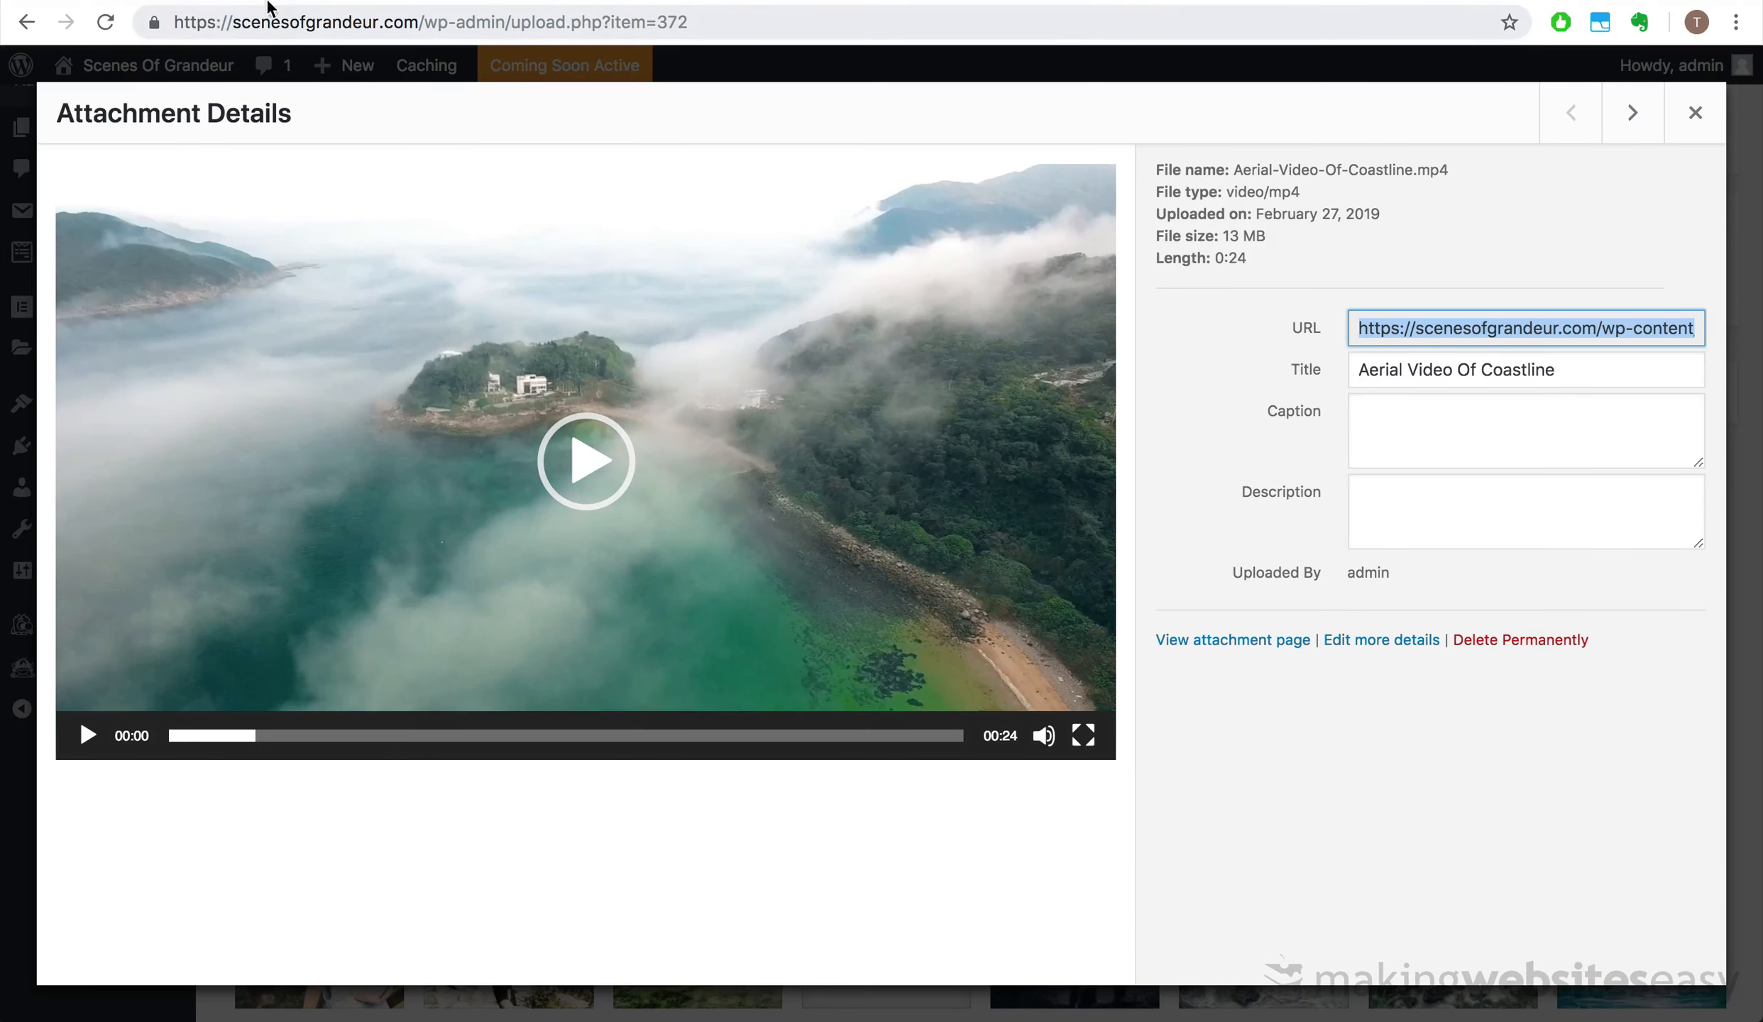
click(268, 6)
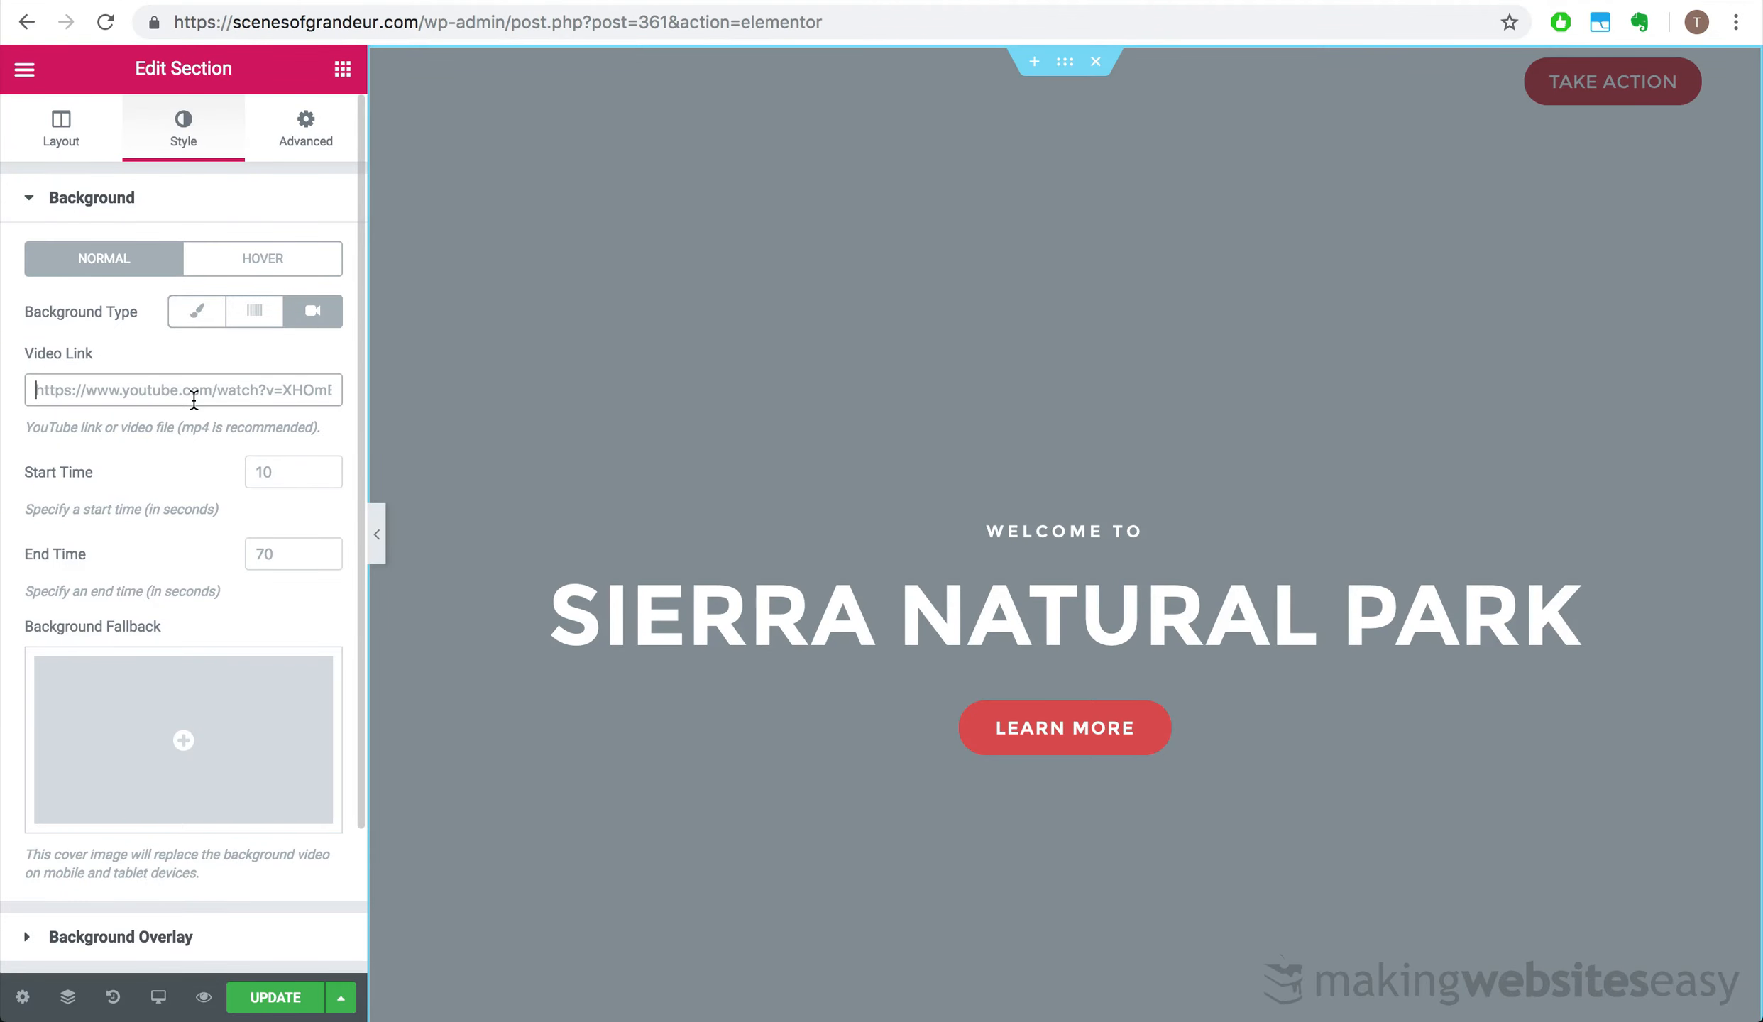
key(super+v)
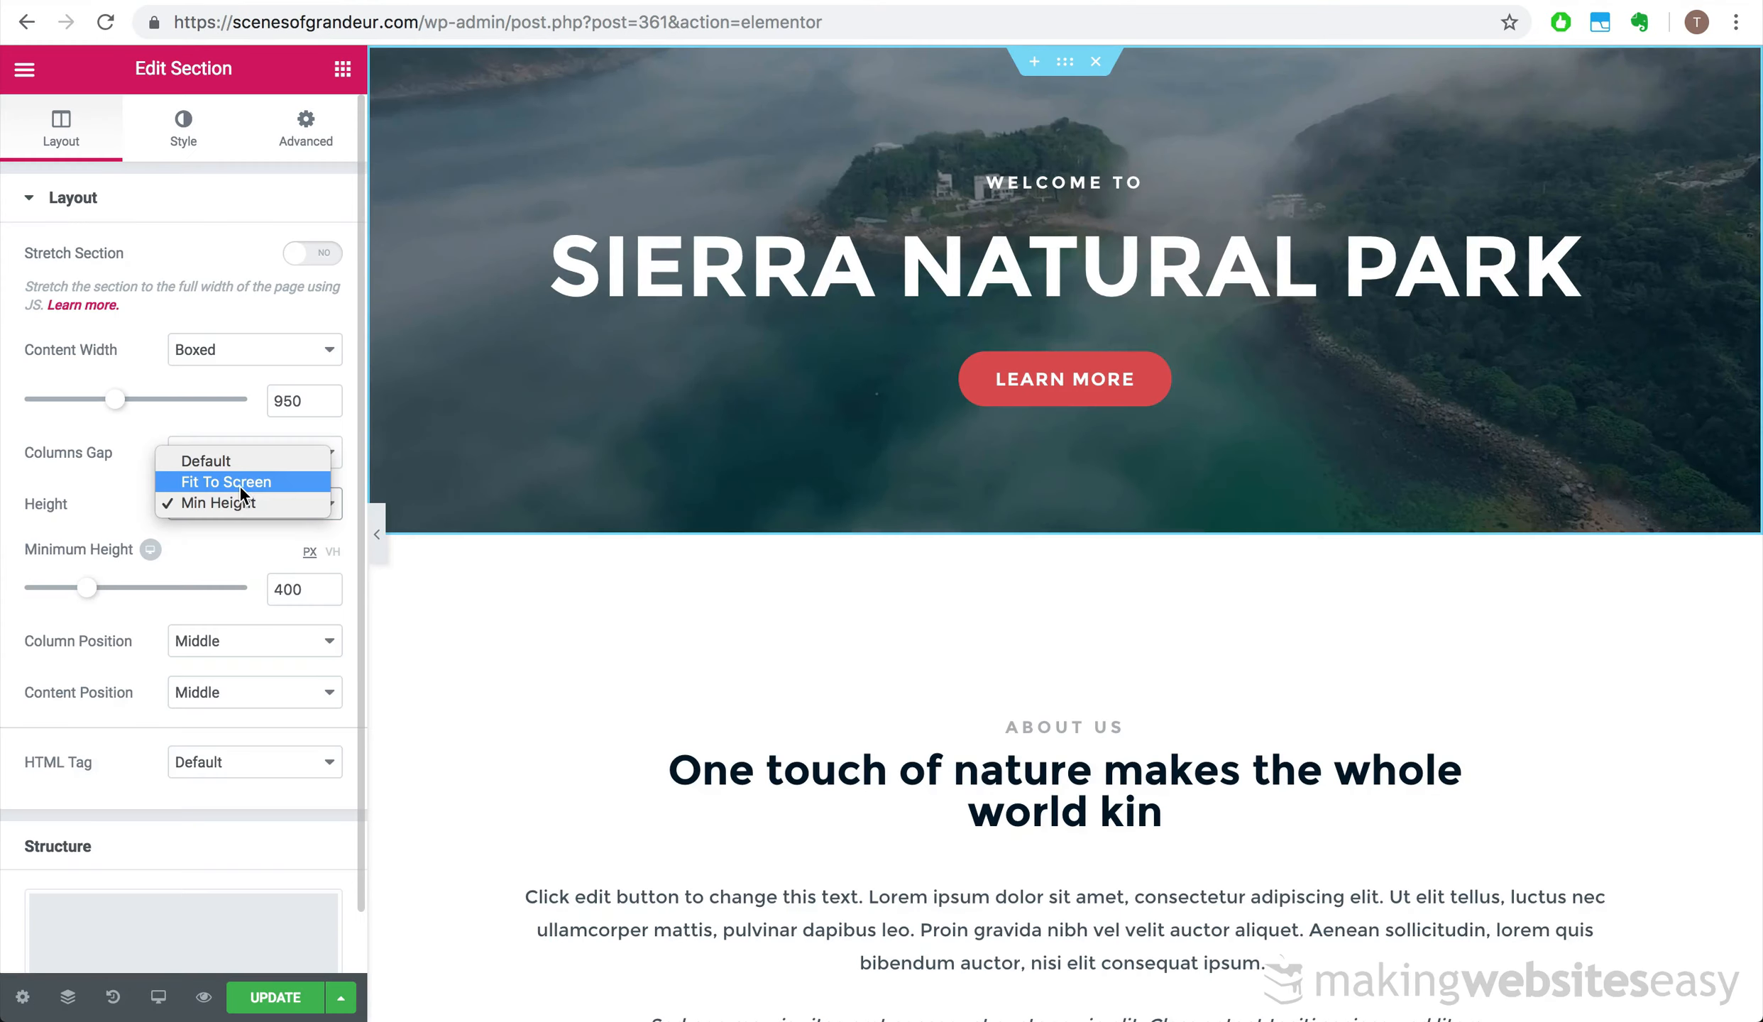
- Try Fit To Screen for the hero section's height, and settle on Min Height with a minimum of 614 px
click(240, 484)
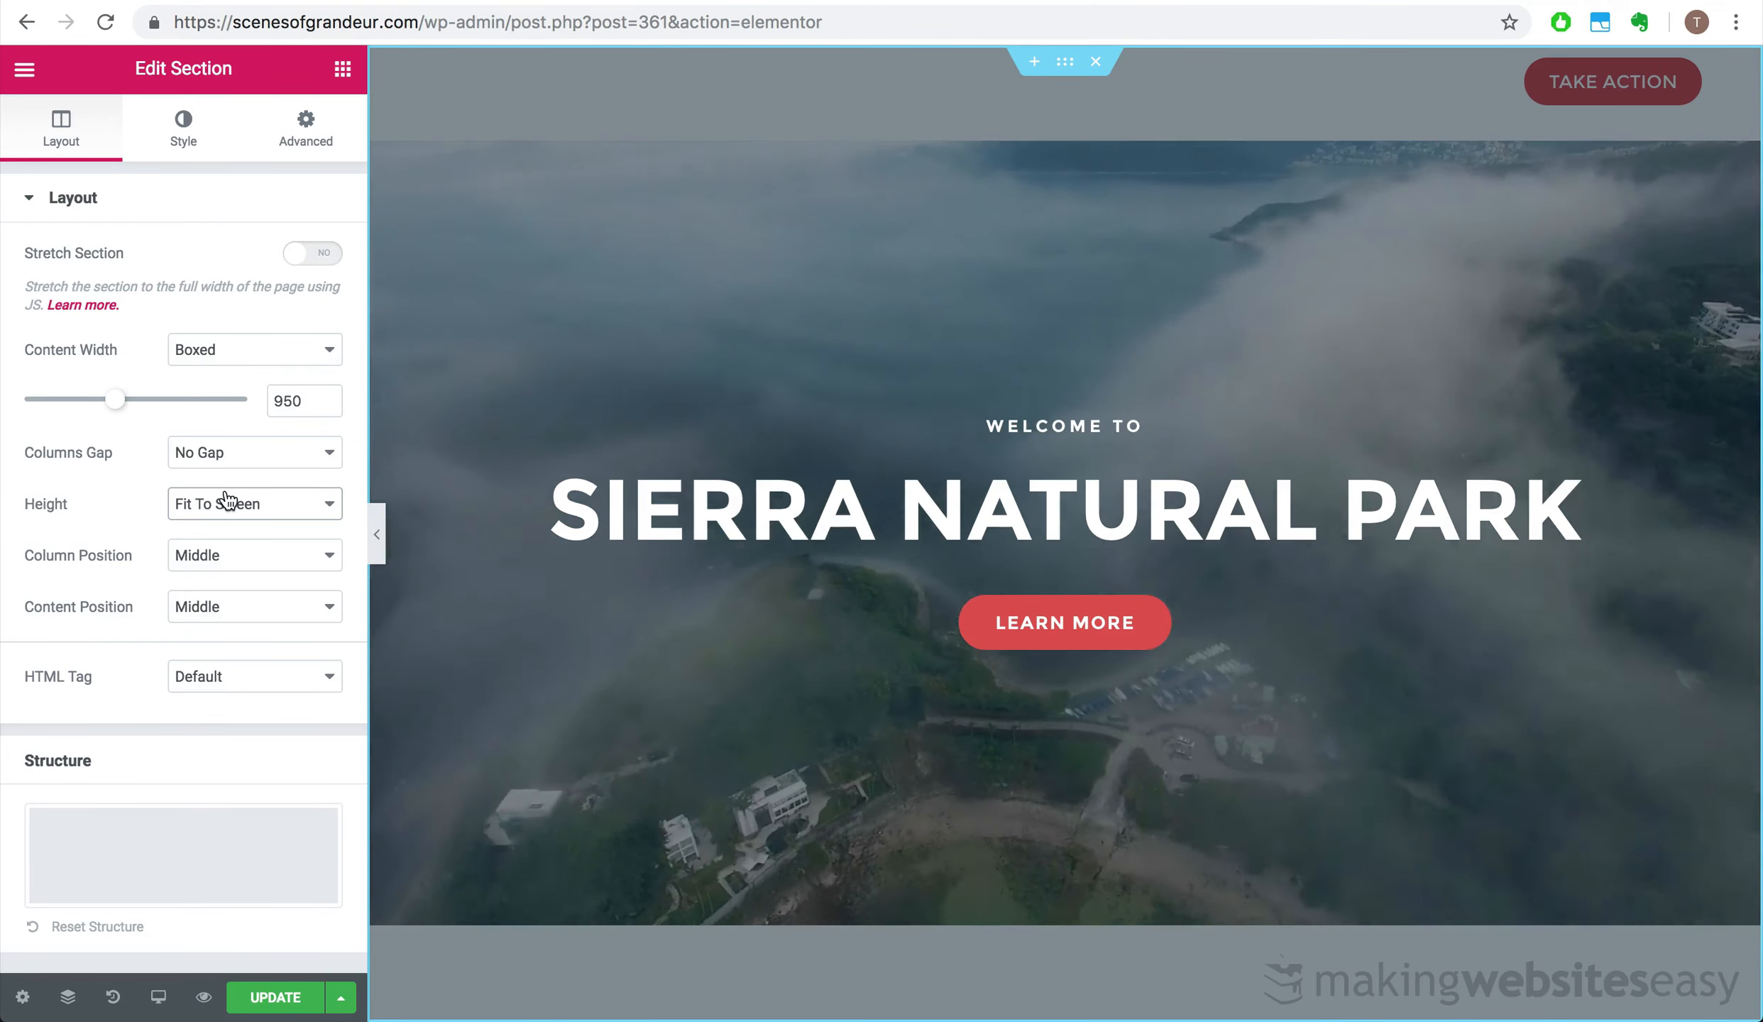
click(227, 502)
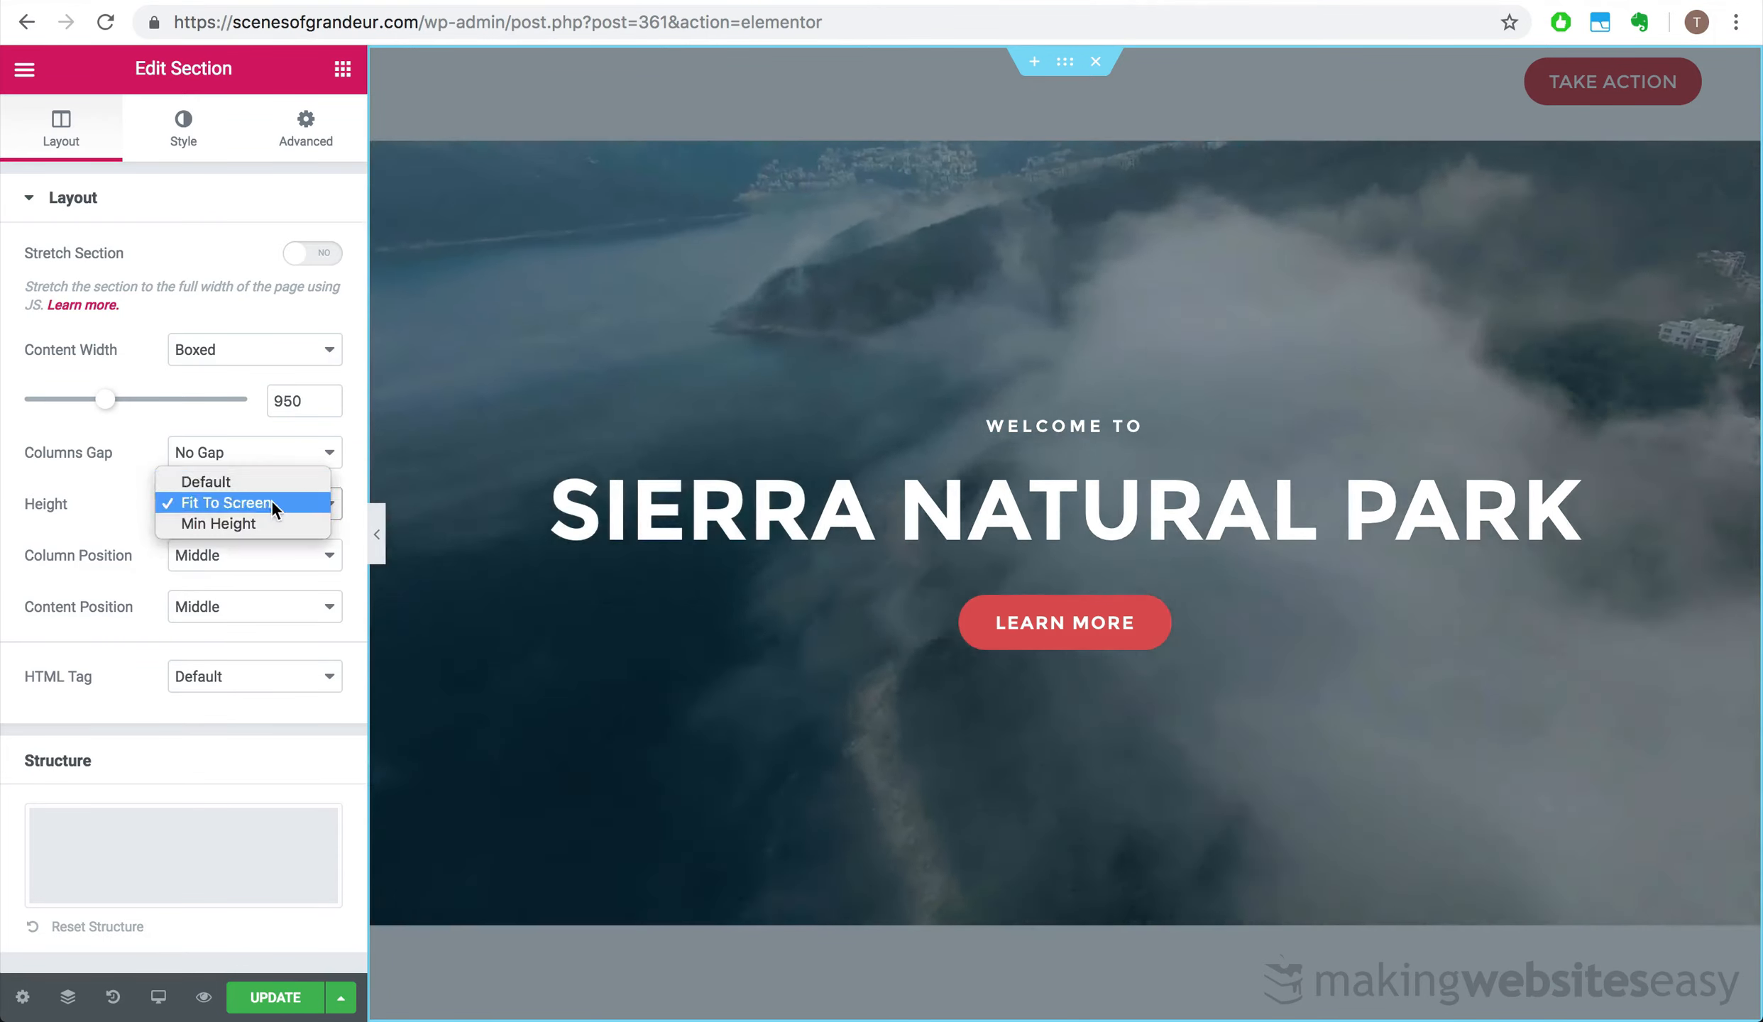
click(247, 521)
drag(86, 587, 119, 587)
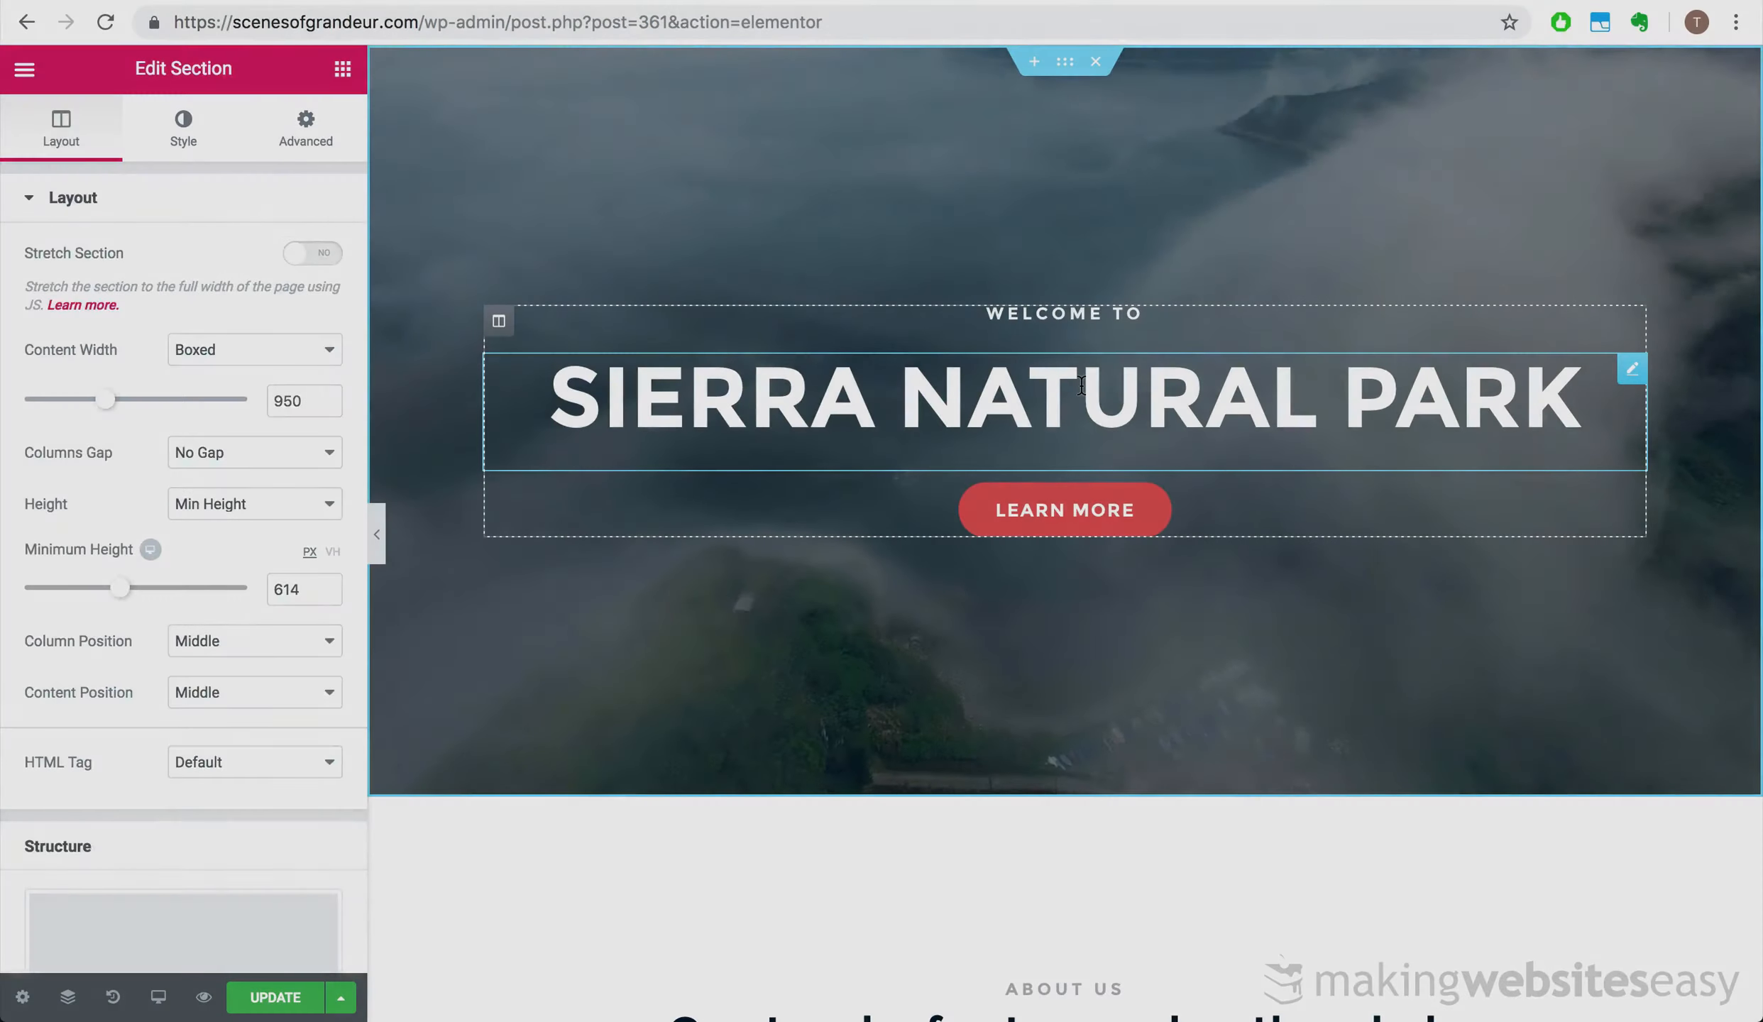
- Replace the main hero heading's text with SCENES OF GRANDEUR
click(1081, 385)
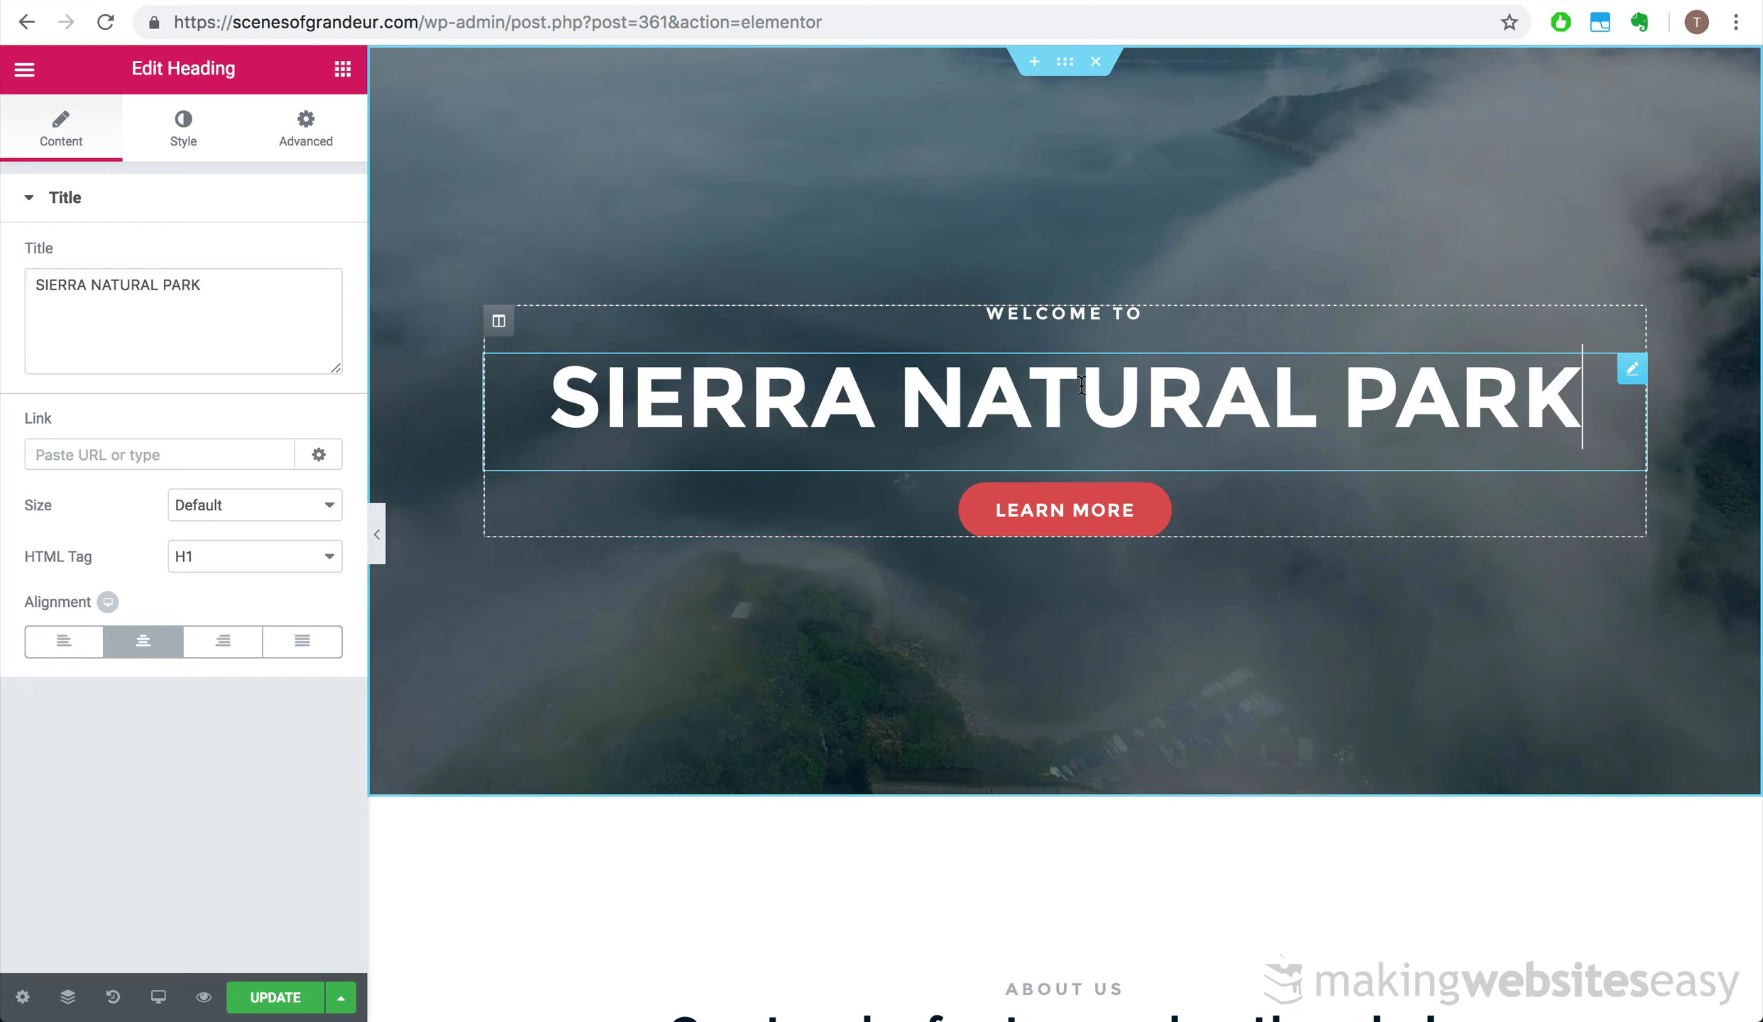
triple_click(1081, 385)
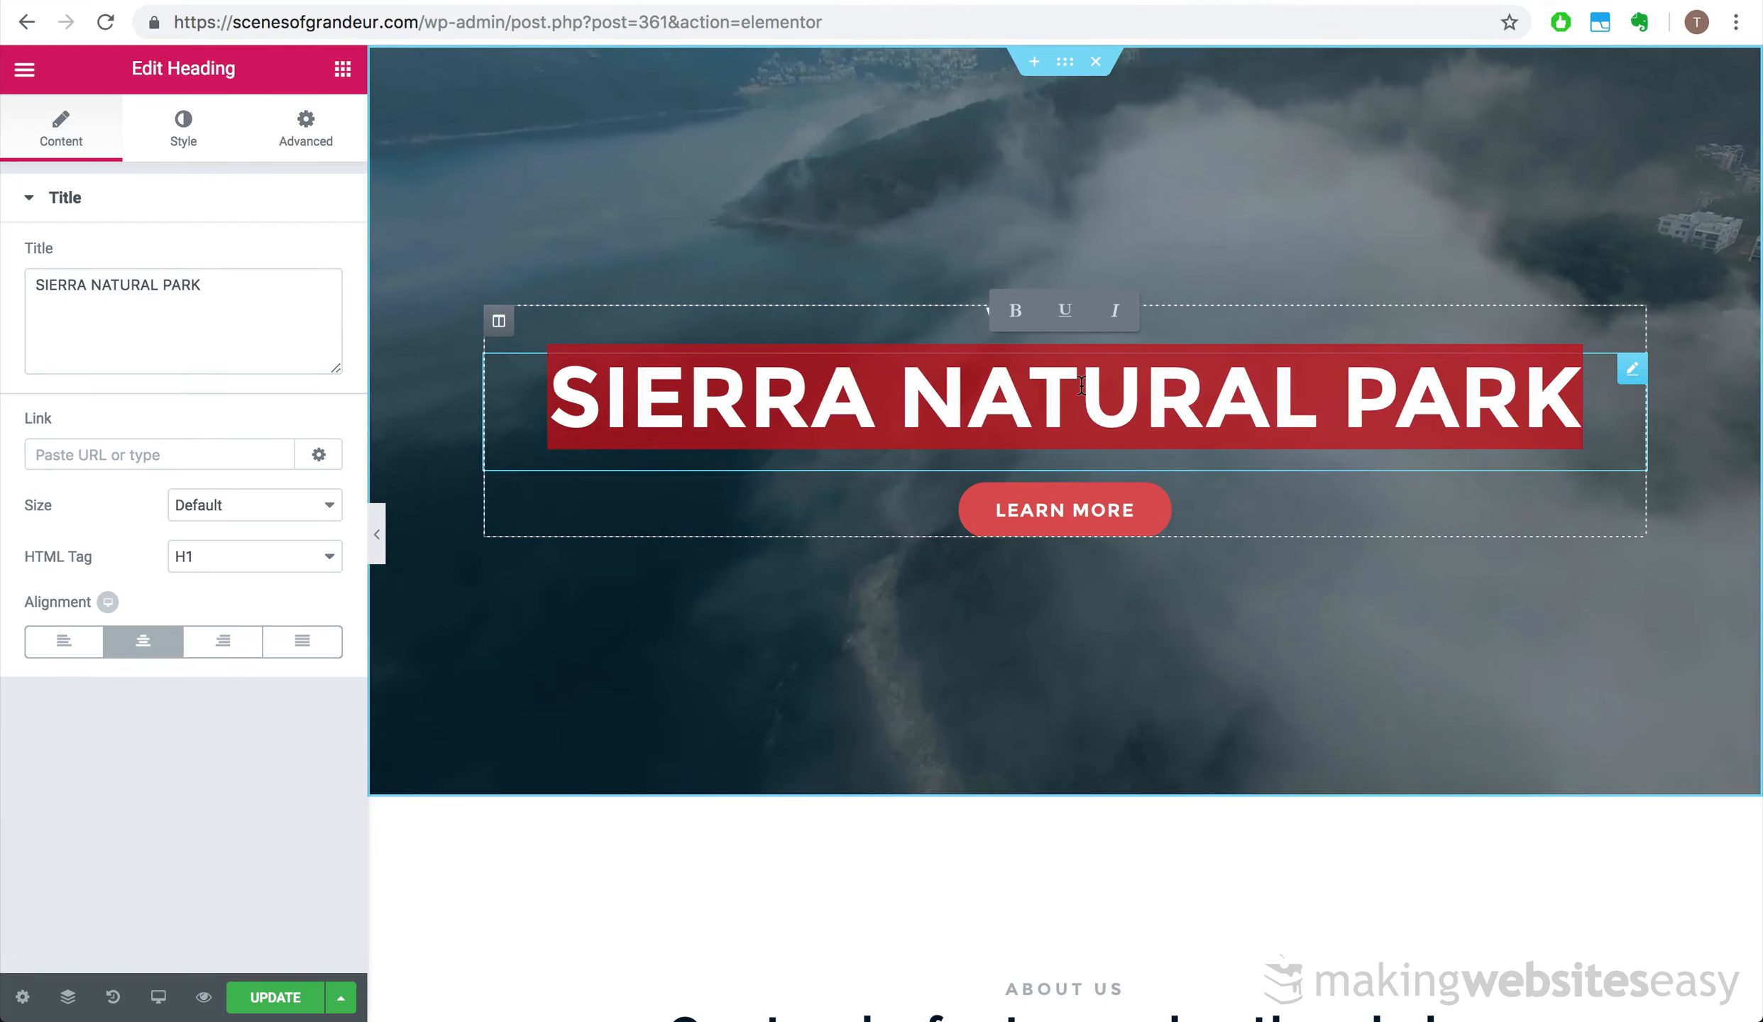
text(SCENES)
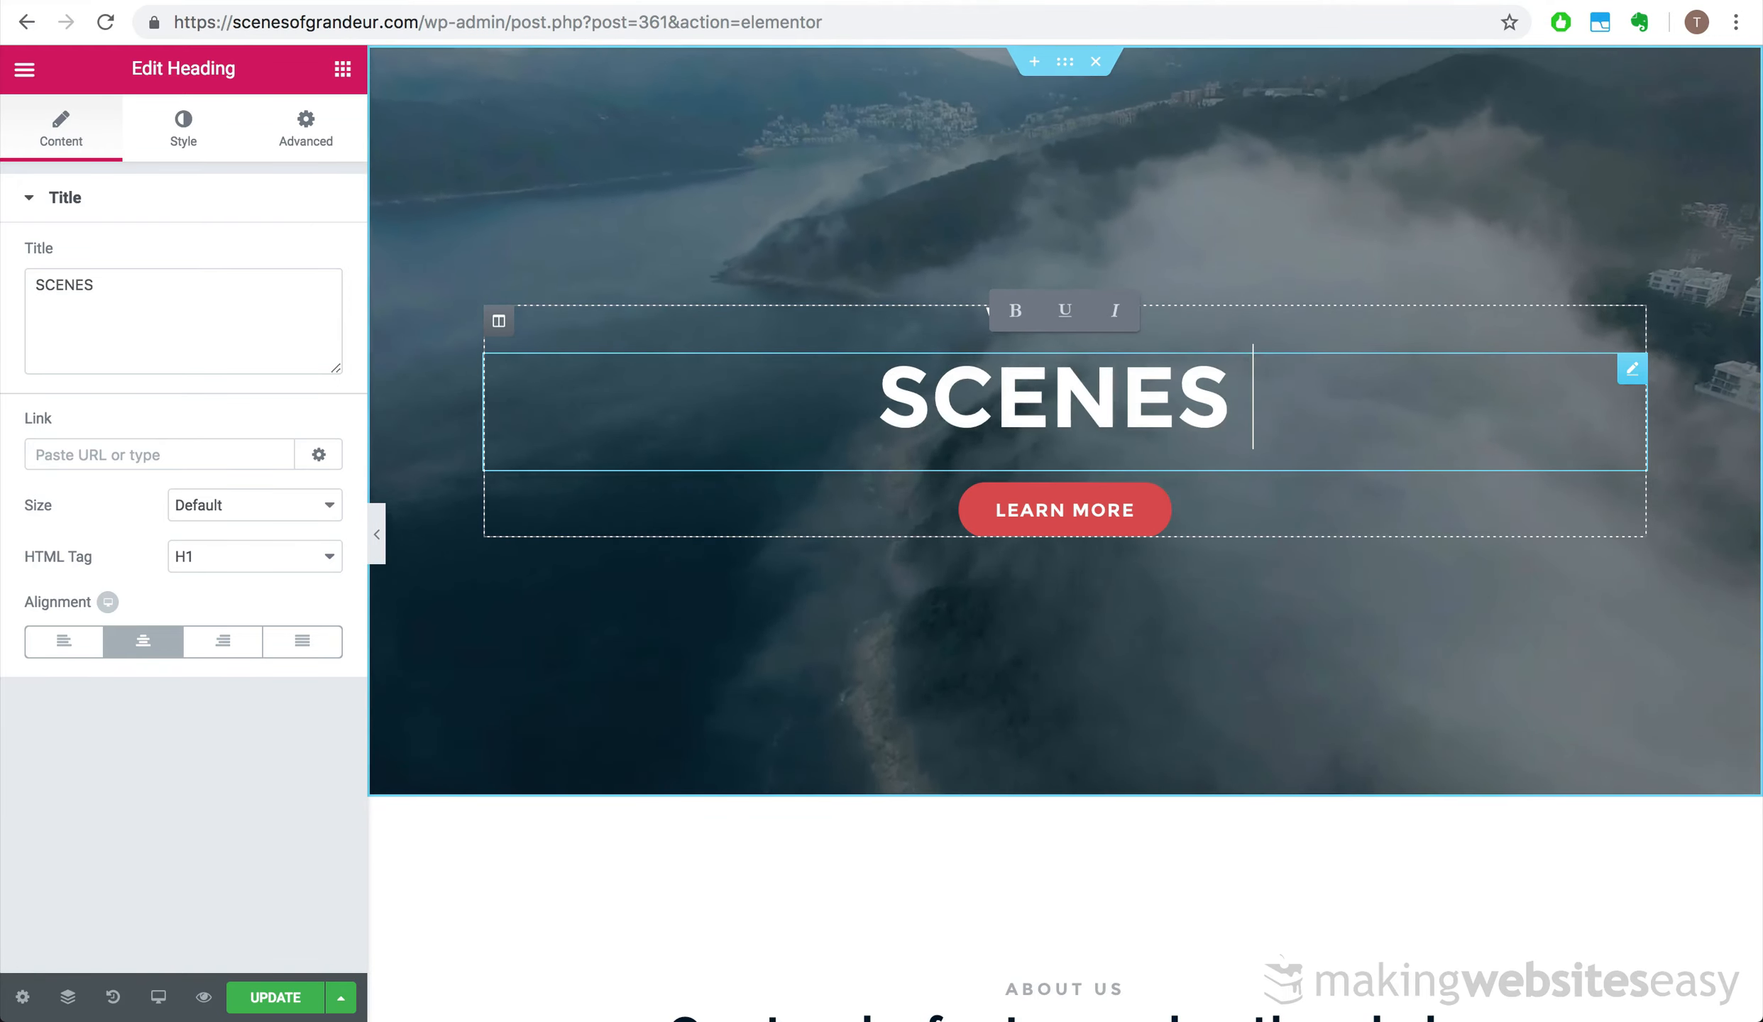
text( OF GRANDEUR)
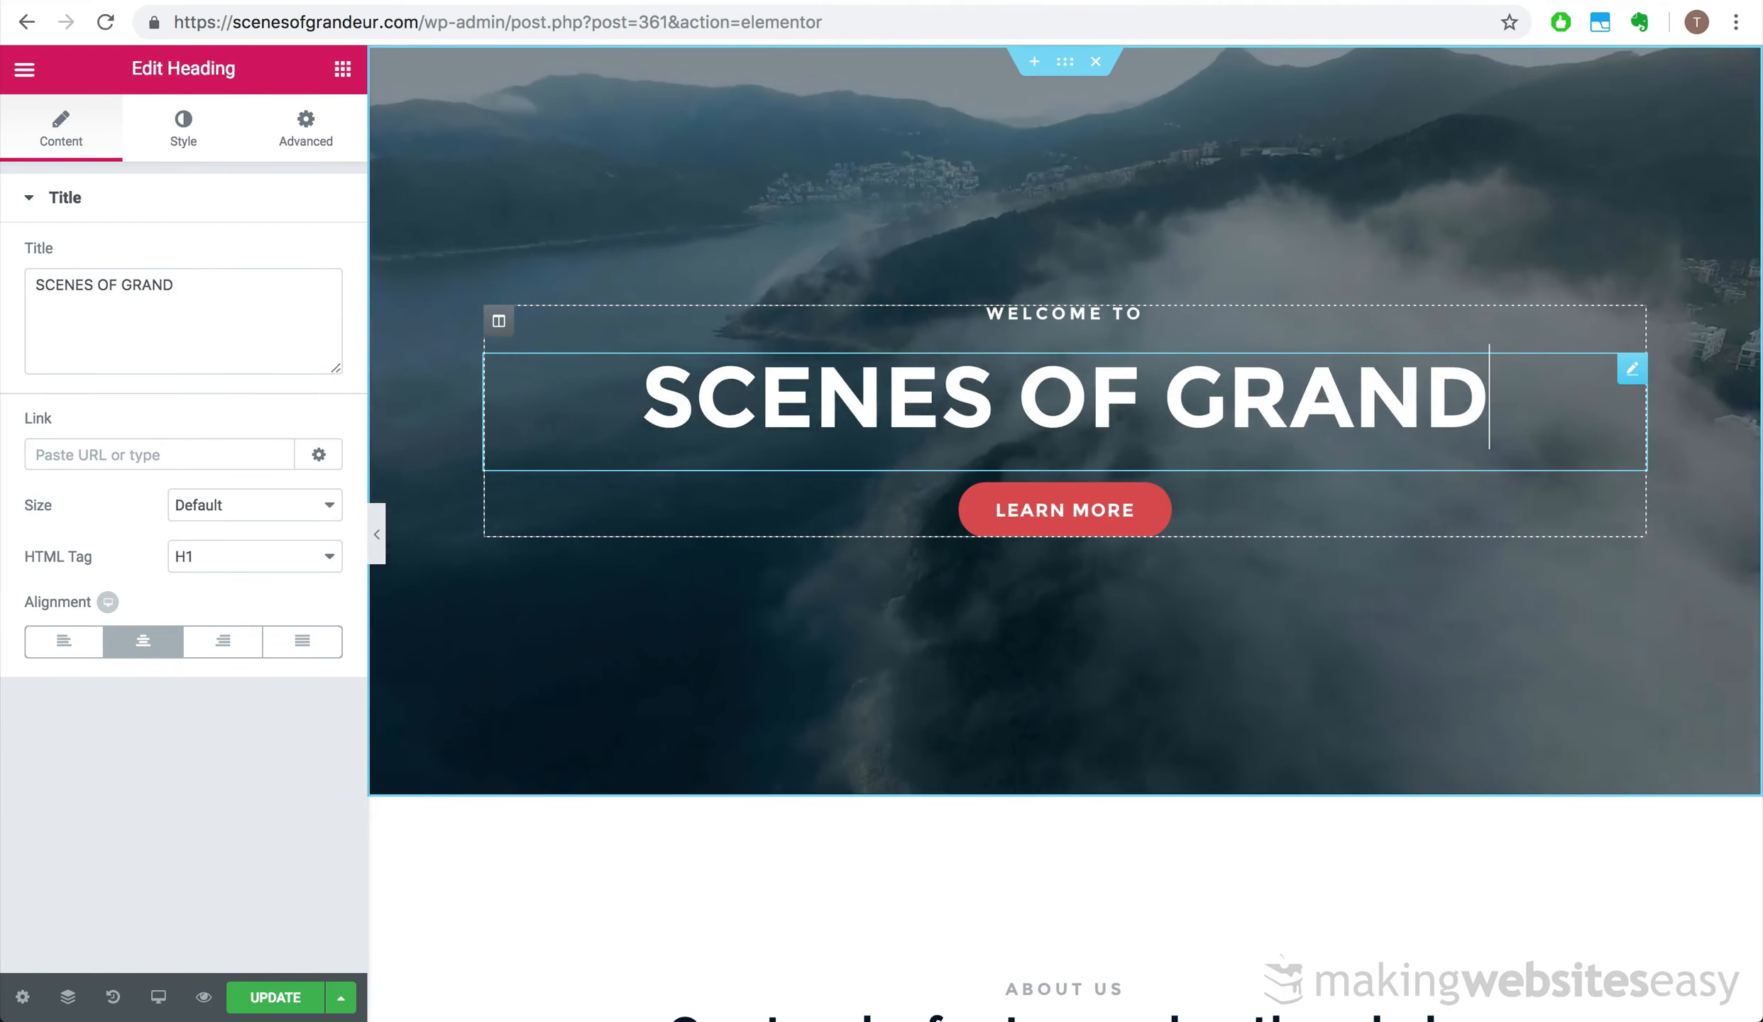
- Change the small heading above the main hero title to WITNESS
click(1056, 313)
text(W)
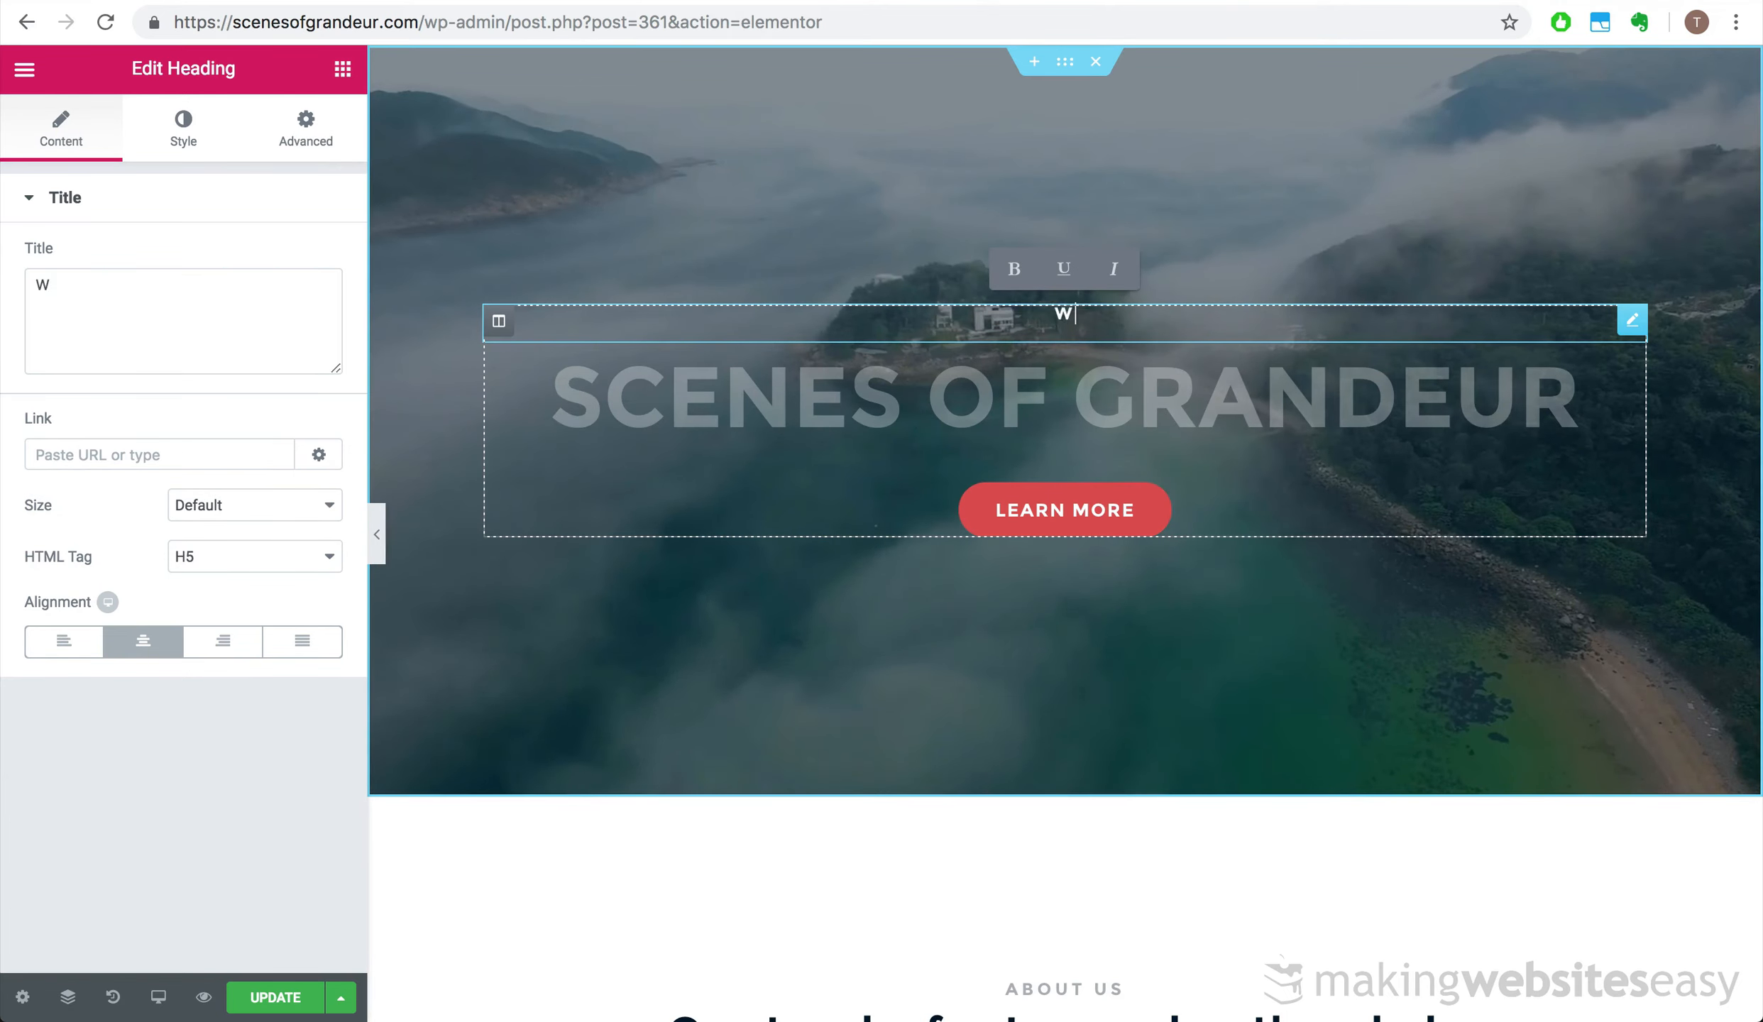
text(ITNESS)
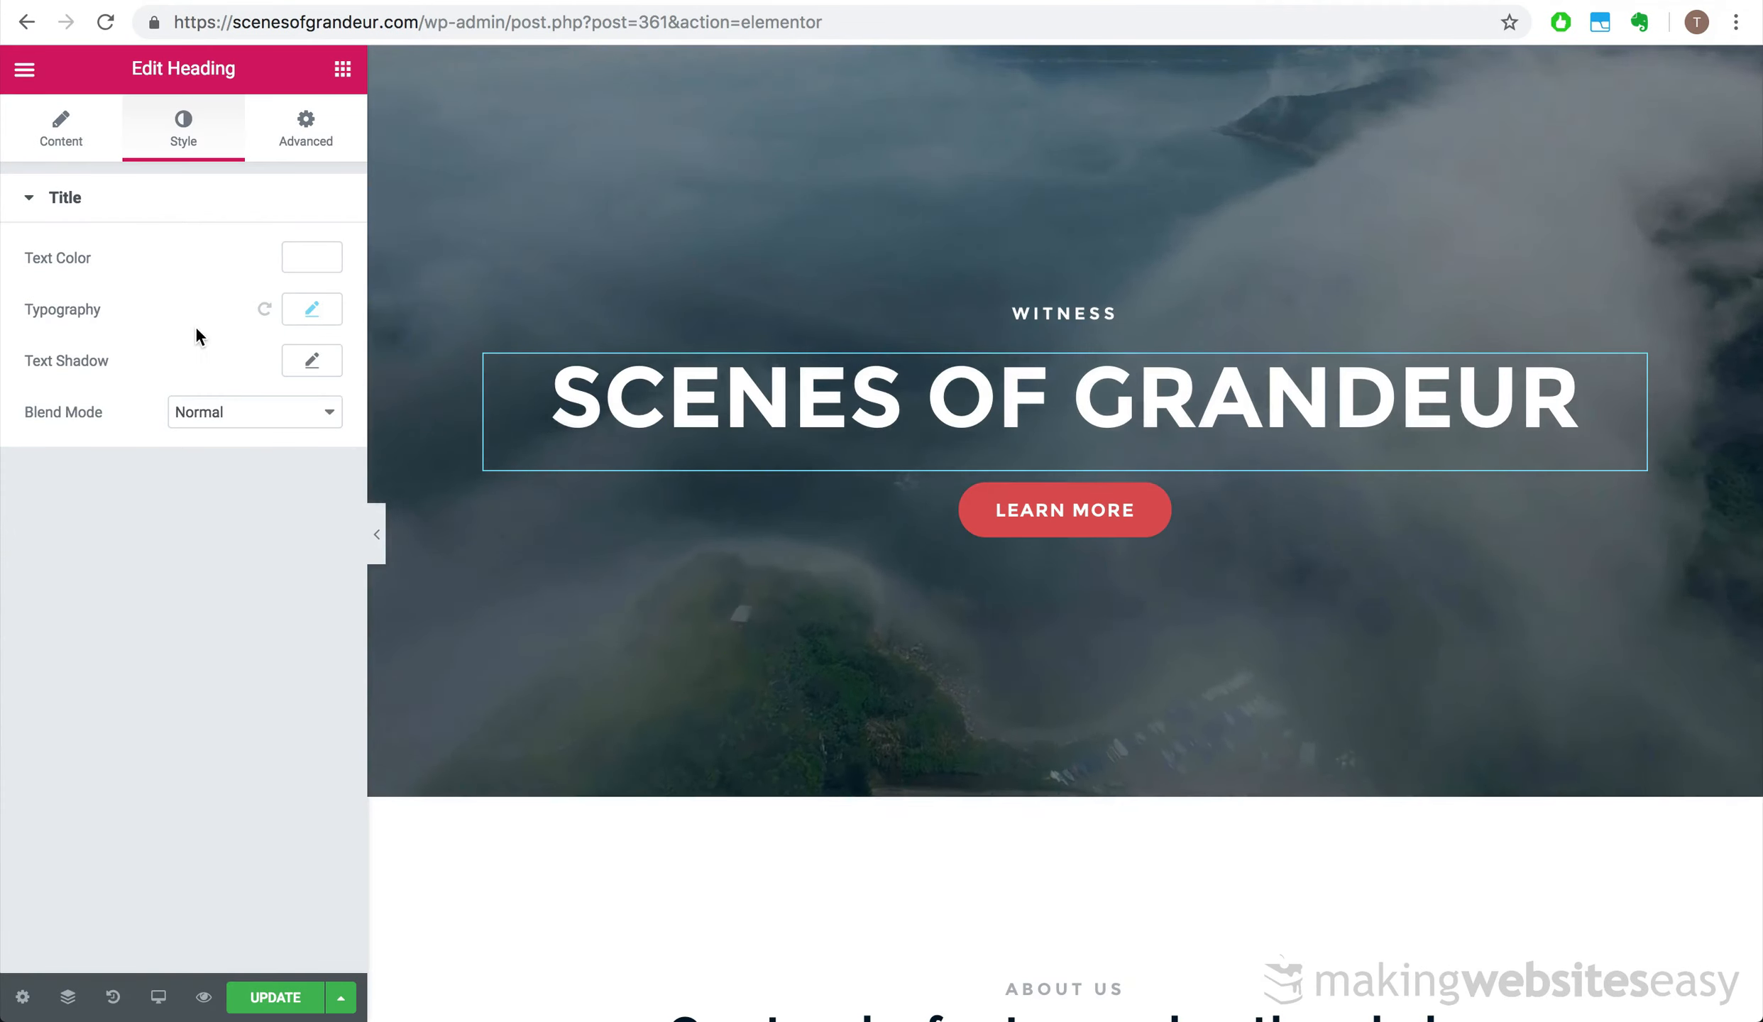
- Enlarge the main hero heading's font and break its text into three lines: SCENES, OF and GRANDEUR
click(311, 308)
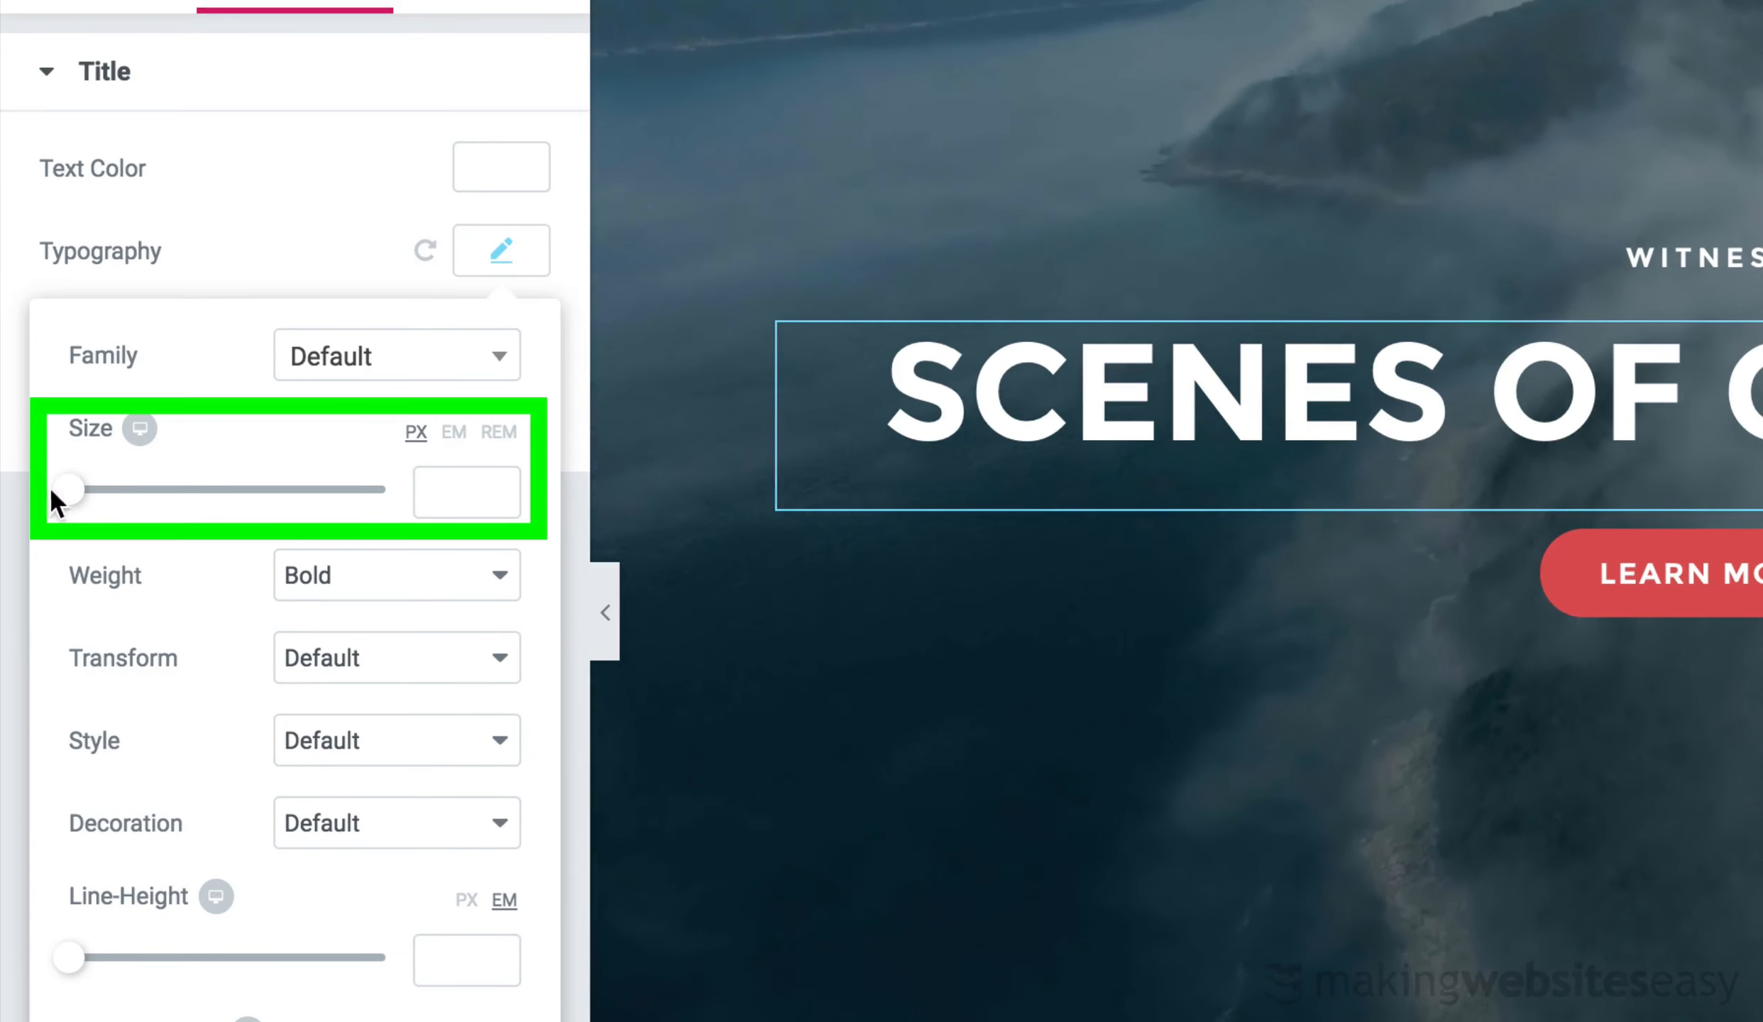
drag(71, 505, 127, 470)
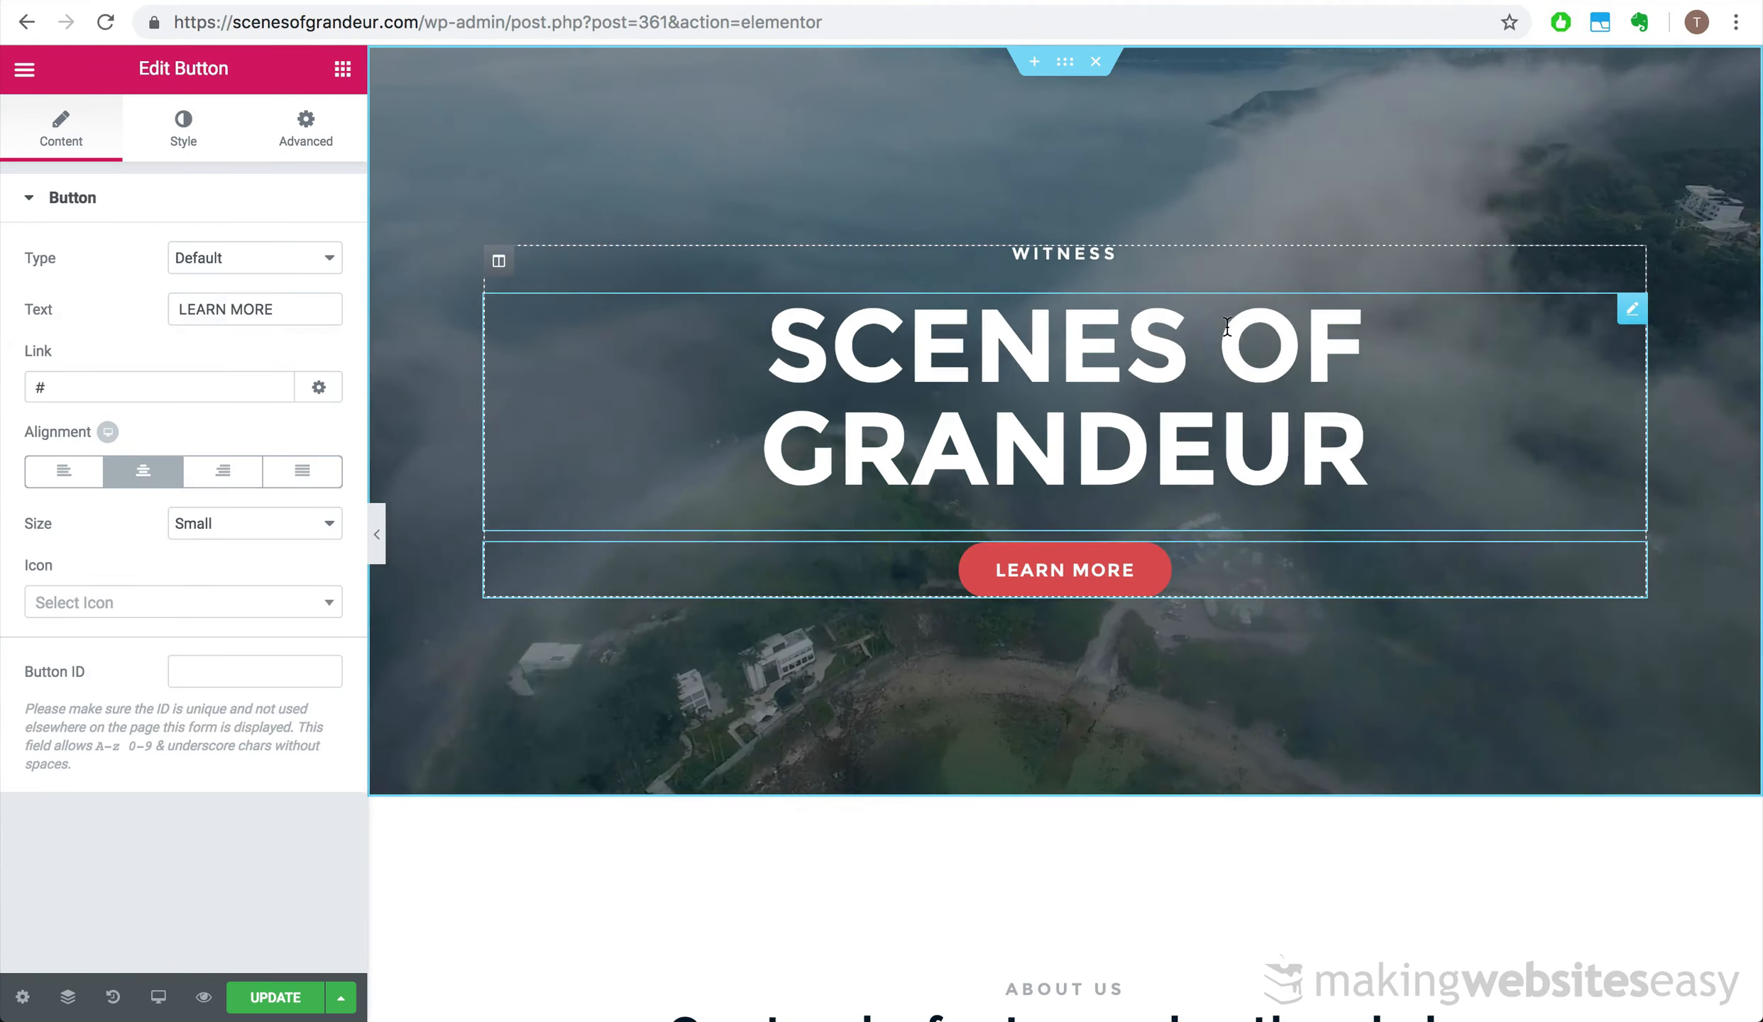
click(1232, 346)
key(Return)
key(Return)
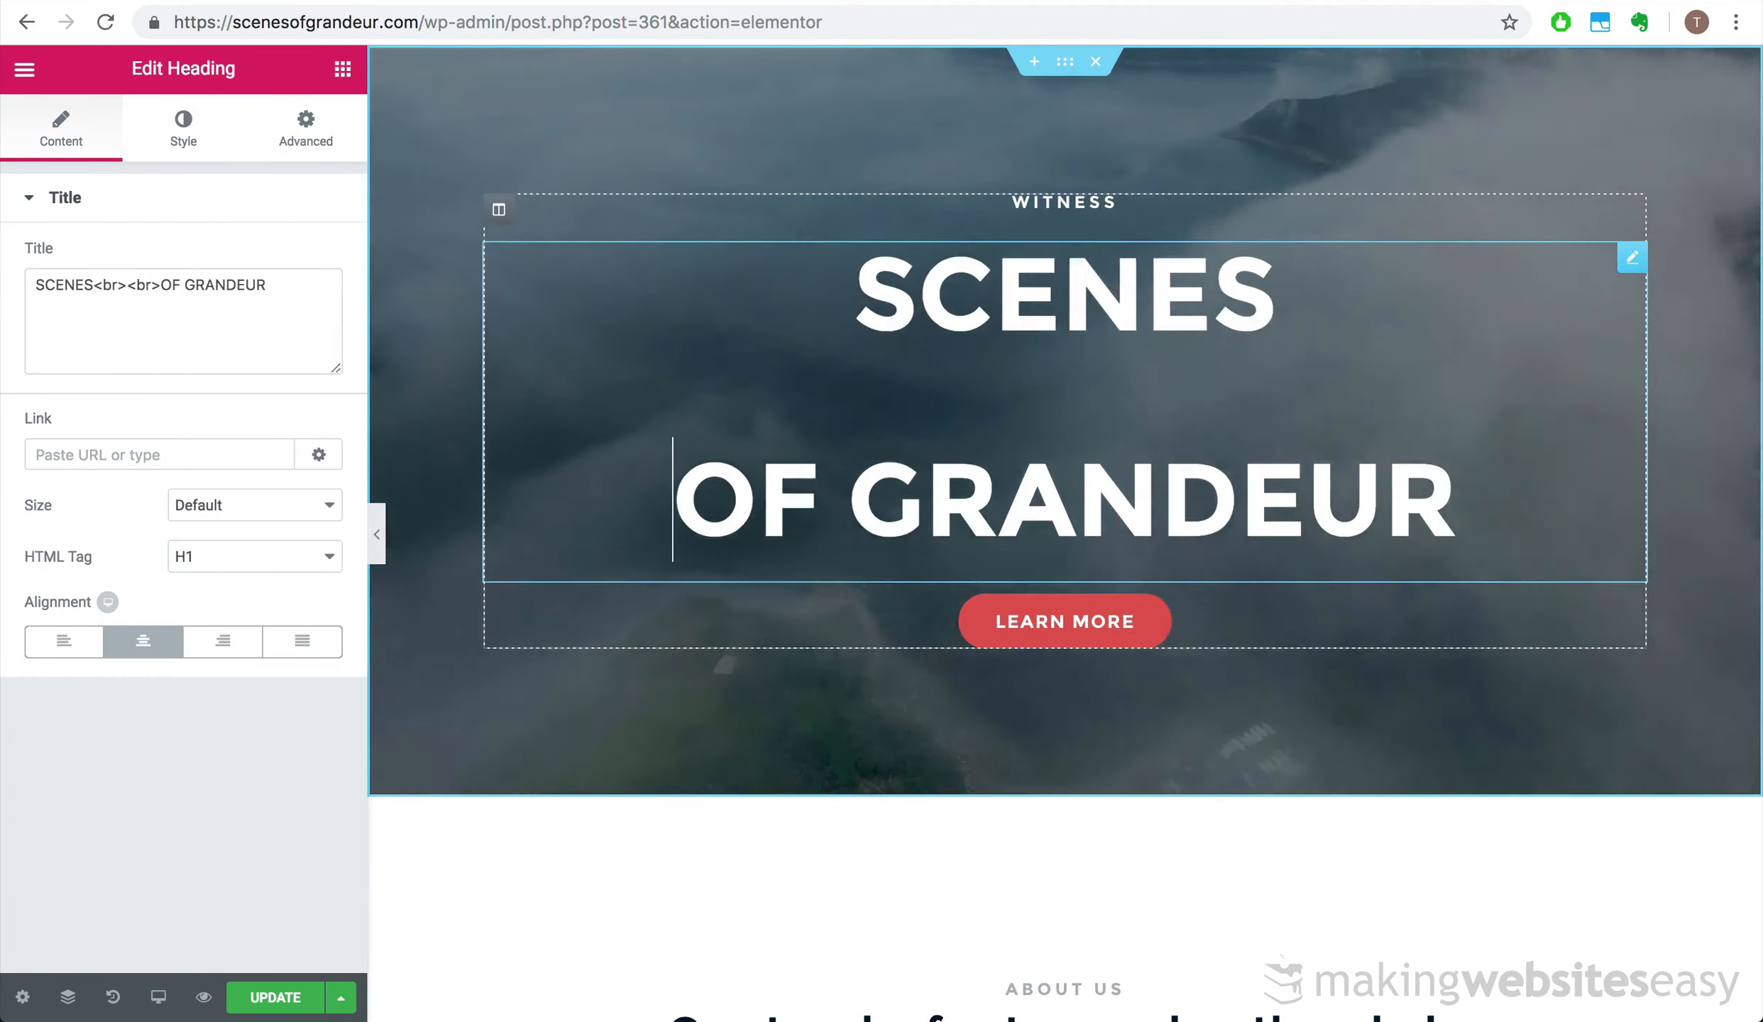
key(BackSpace)
key(Right)
key(Right)
key(Right)
key(BackSpace)
key(Return)
click(206, 323)
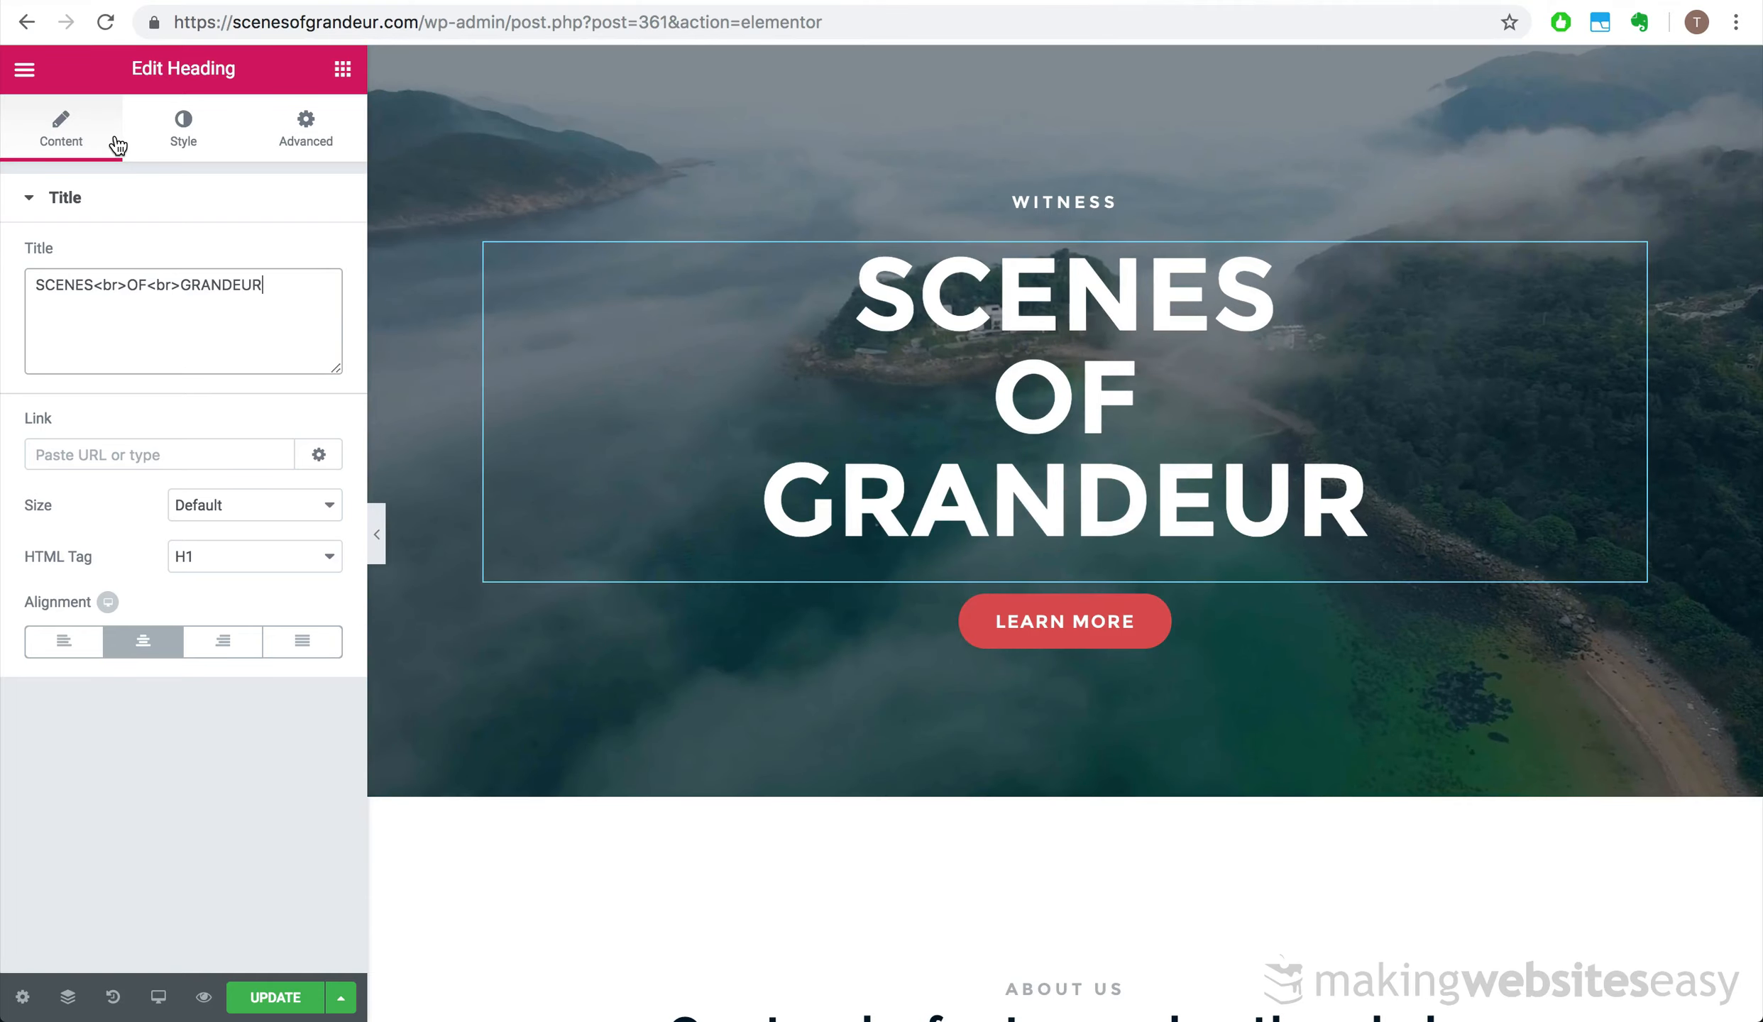
- Reduce the main hero heading's font size slightly and change its font family to a flowing bold script typeface
click(183, 128)
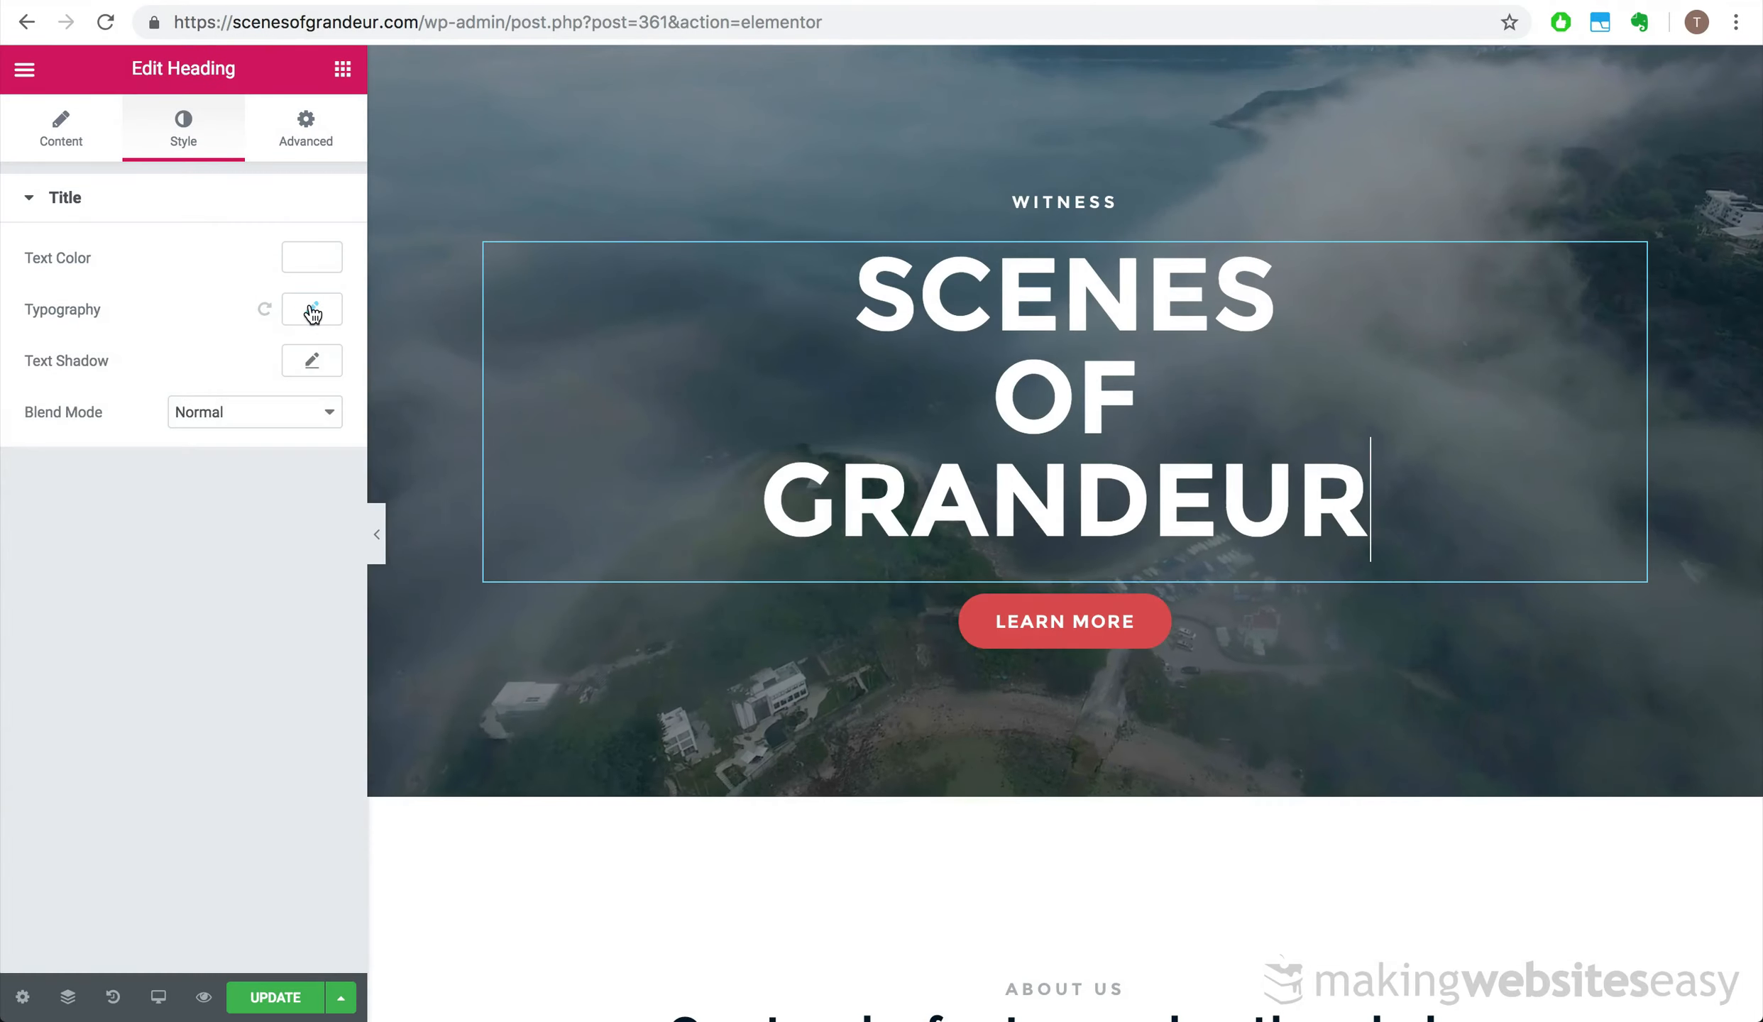
click(312, 309)
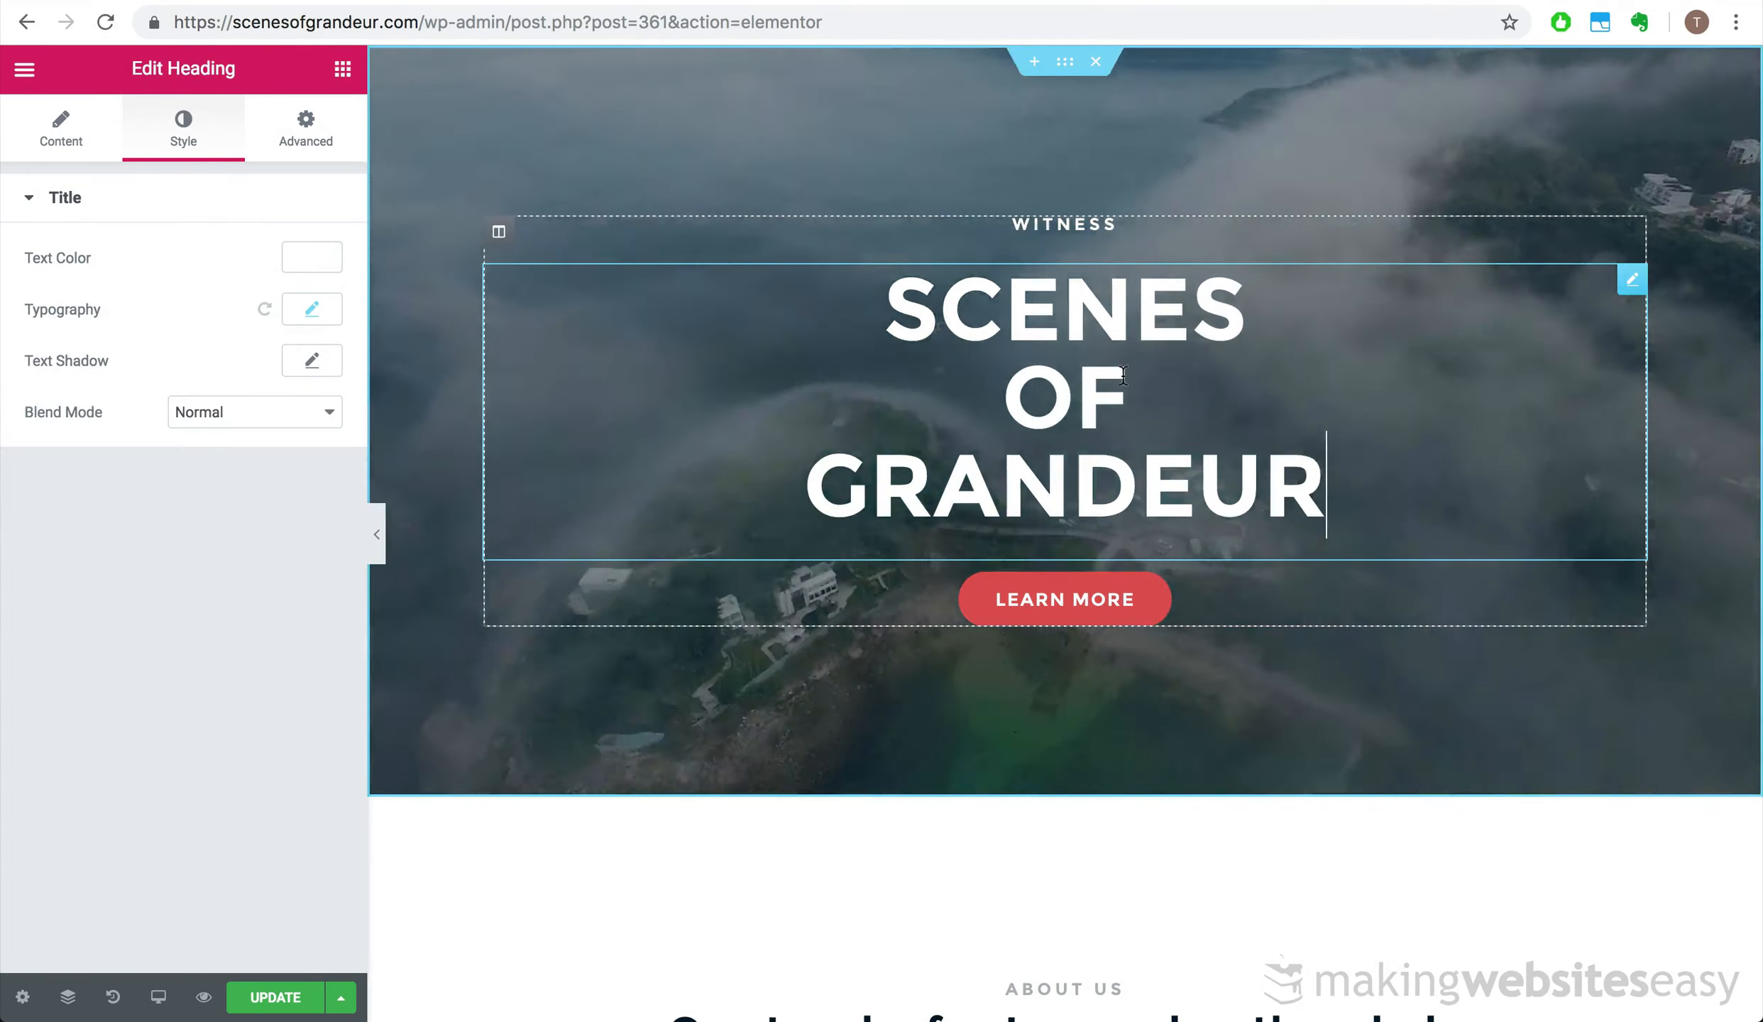
click(234, 374)
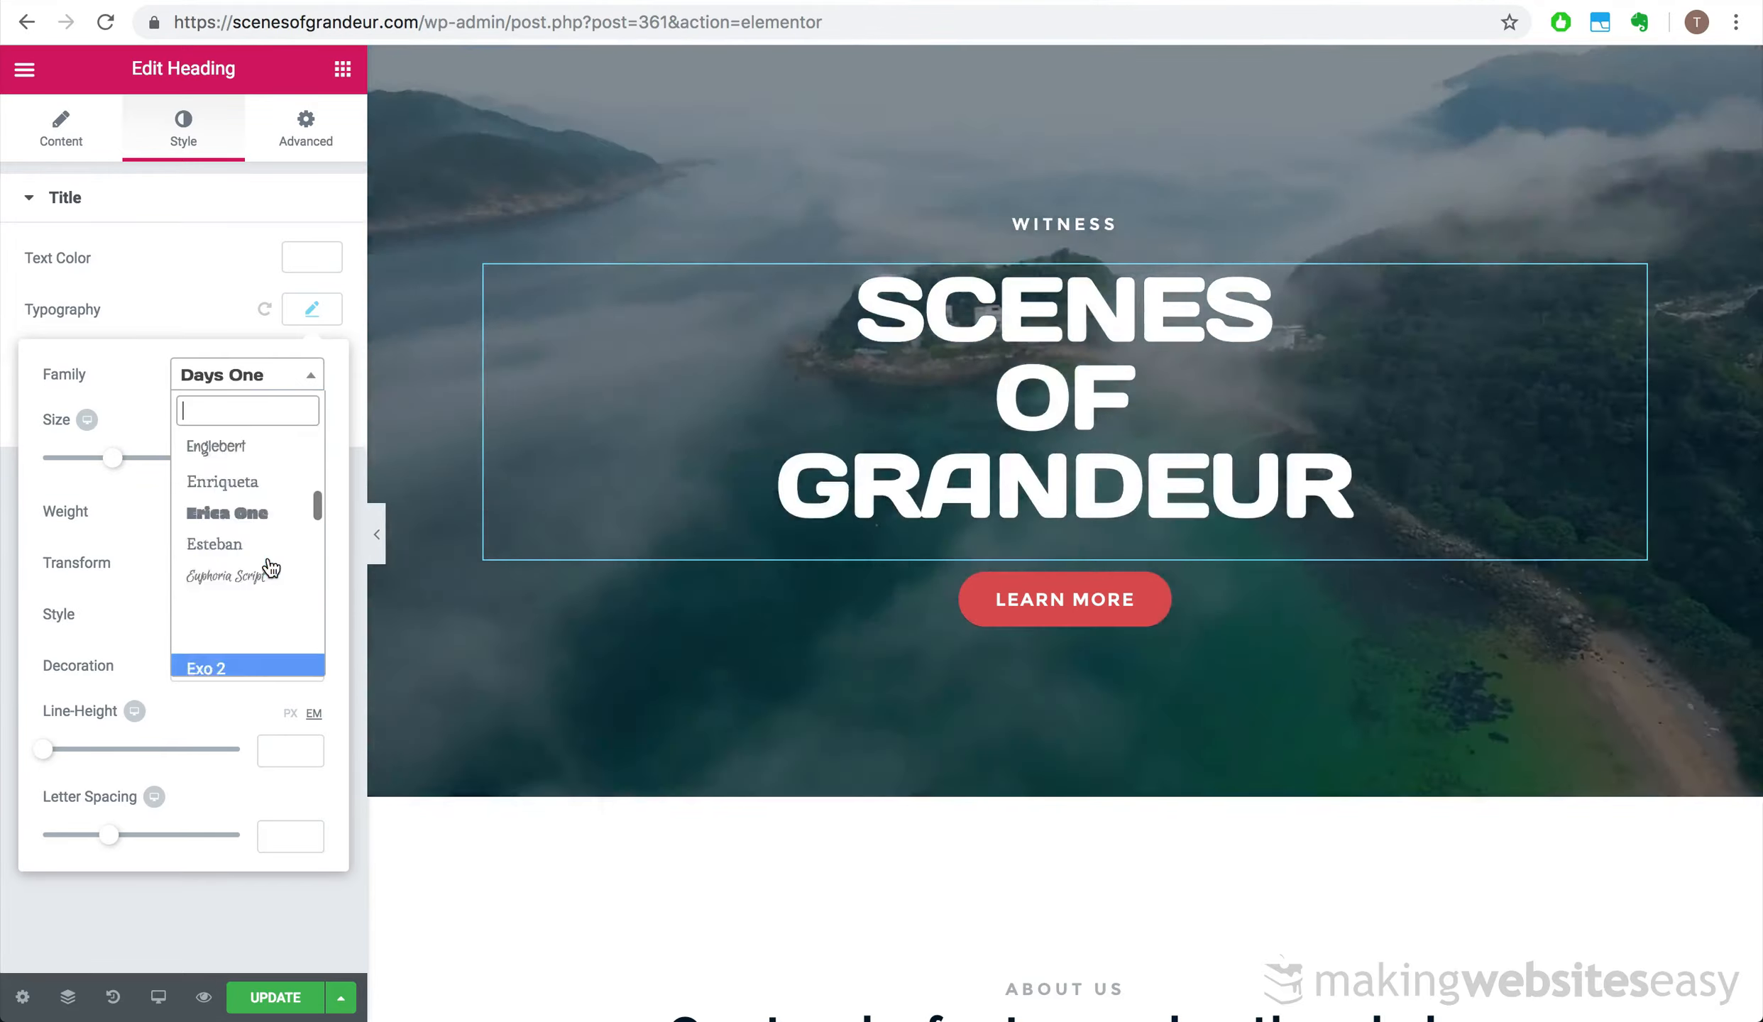
- Retype the main hero heading in mixed case as Scenes, of and Grandeur on three lines
key(BackSpace)
key(BackSpace)
key(BackSpace)
key(BackSpace)
key(BackSpace)
key(BackSpace)
key(BackSpace)
key(BackSpace)
key(BackSpace)
key(BackSpace)
key(BackSpace)
key(BackSpace)
key(BackSpace)
key(BackSpace)
key(BackSpace)
key(BackSpace)
key(BackSpace)
key(BackSpace)
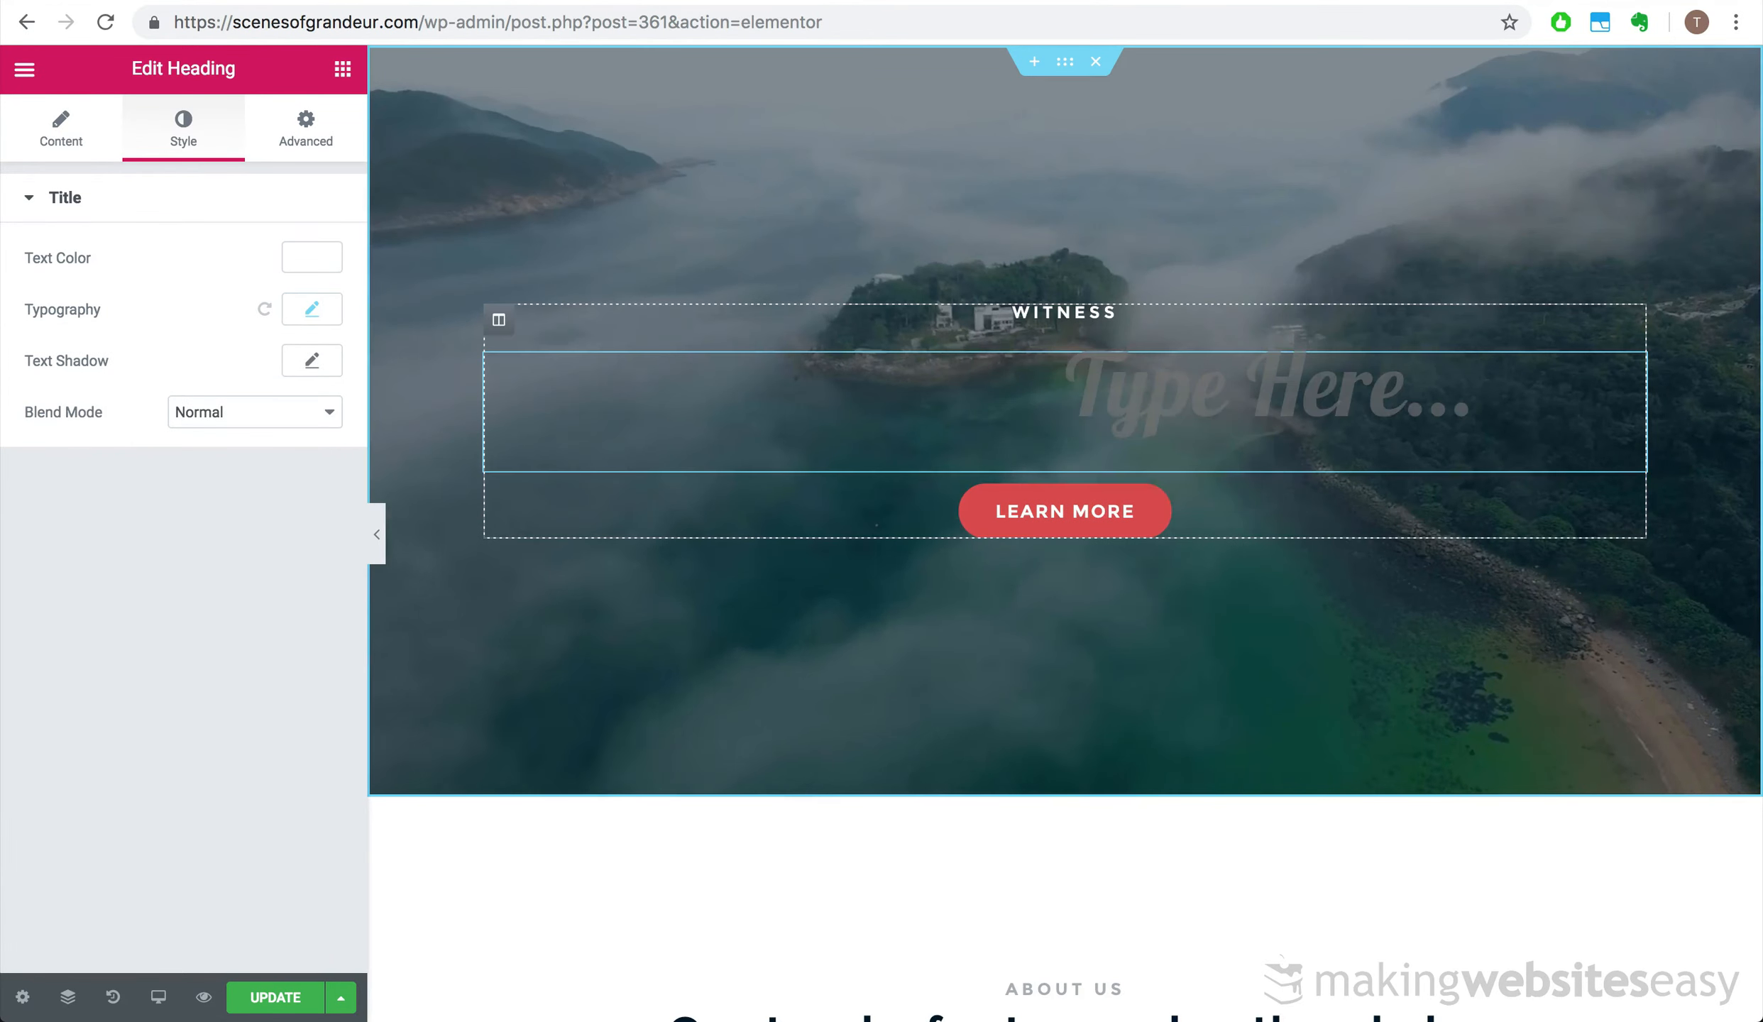
text(Scenes of Grandeur)
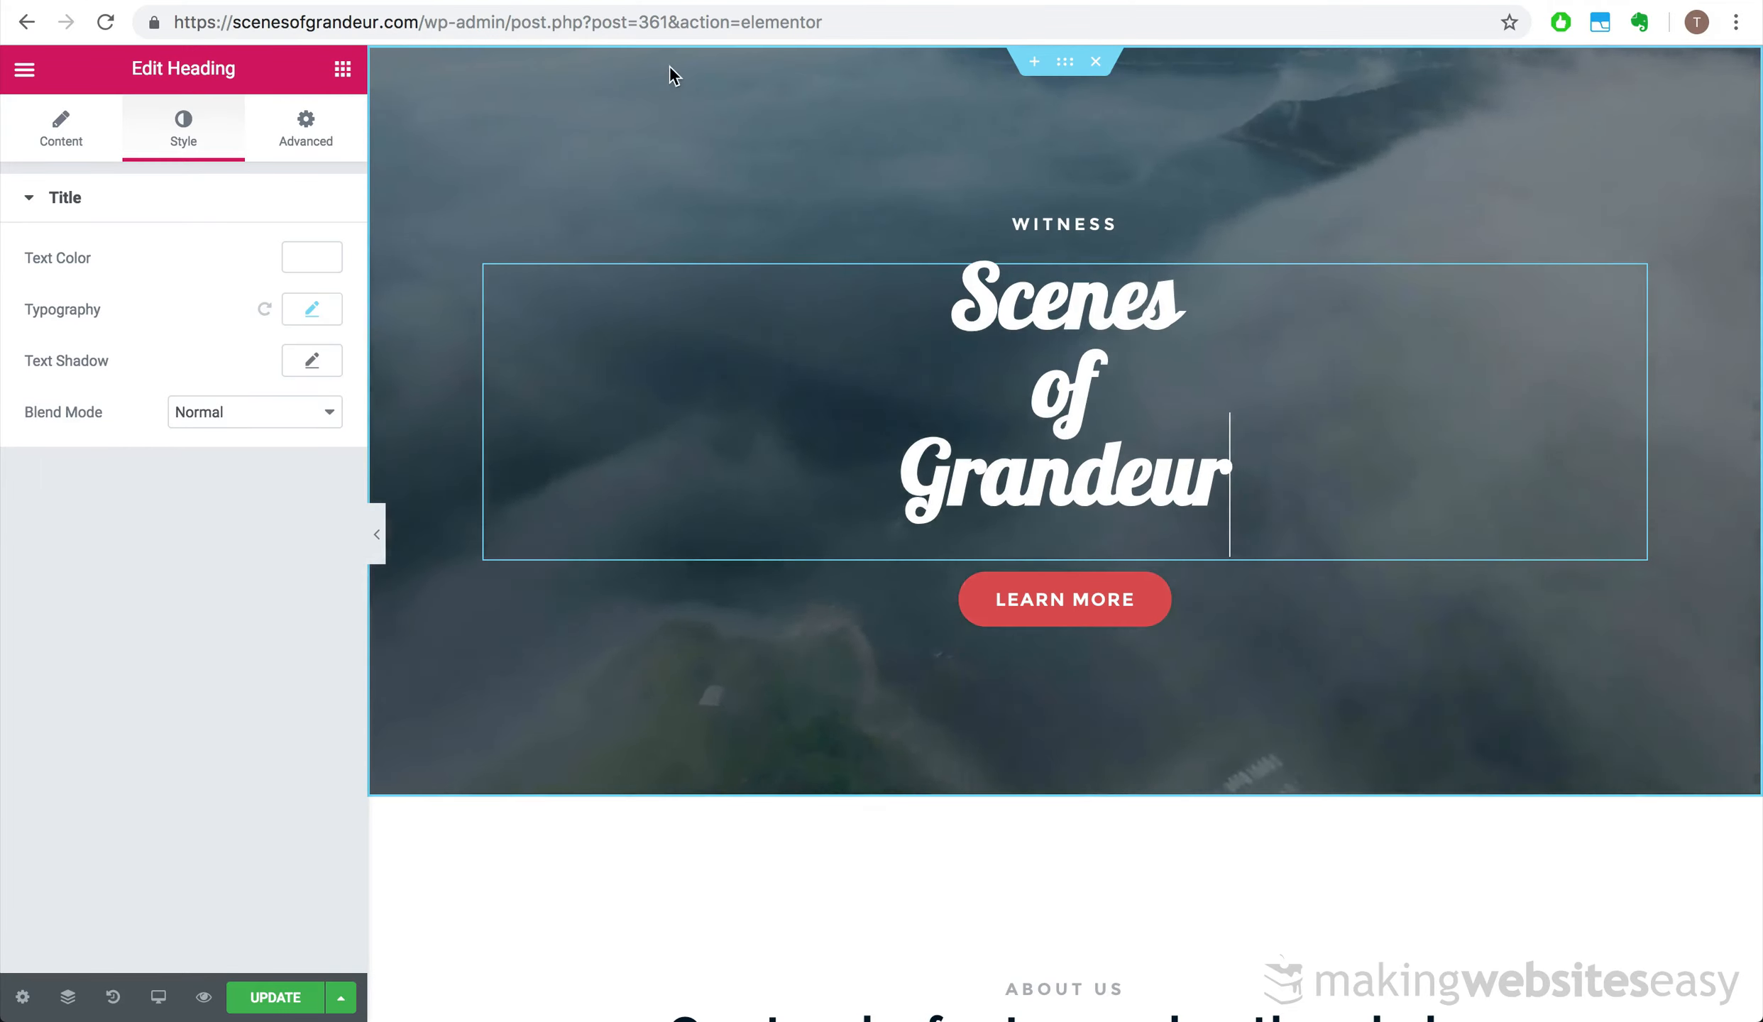
click(674, 232)
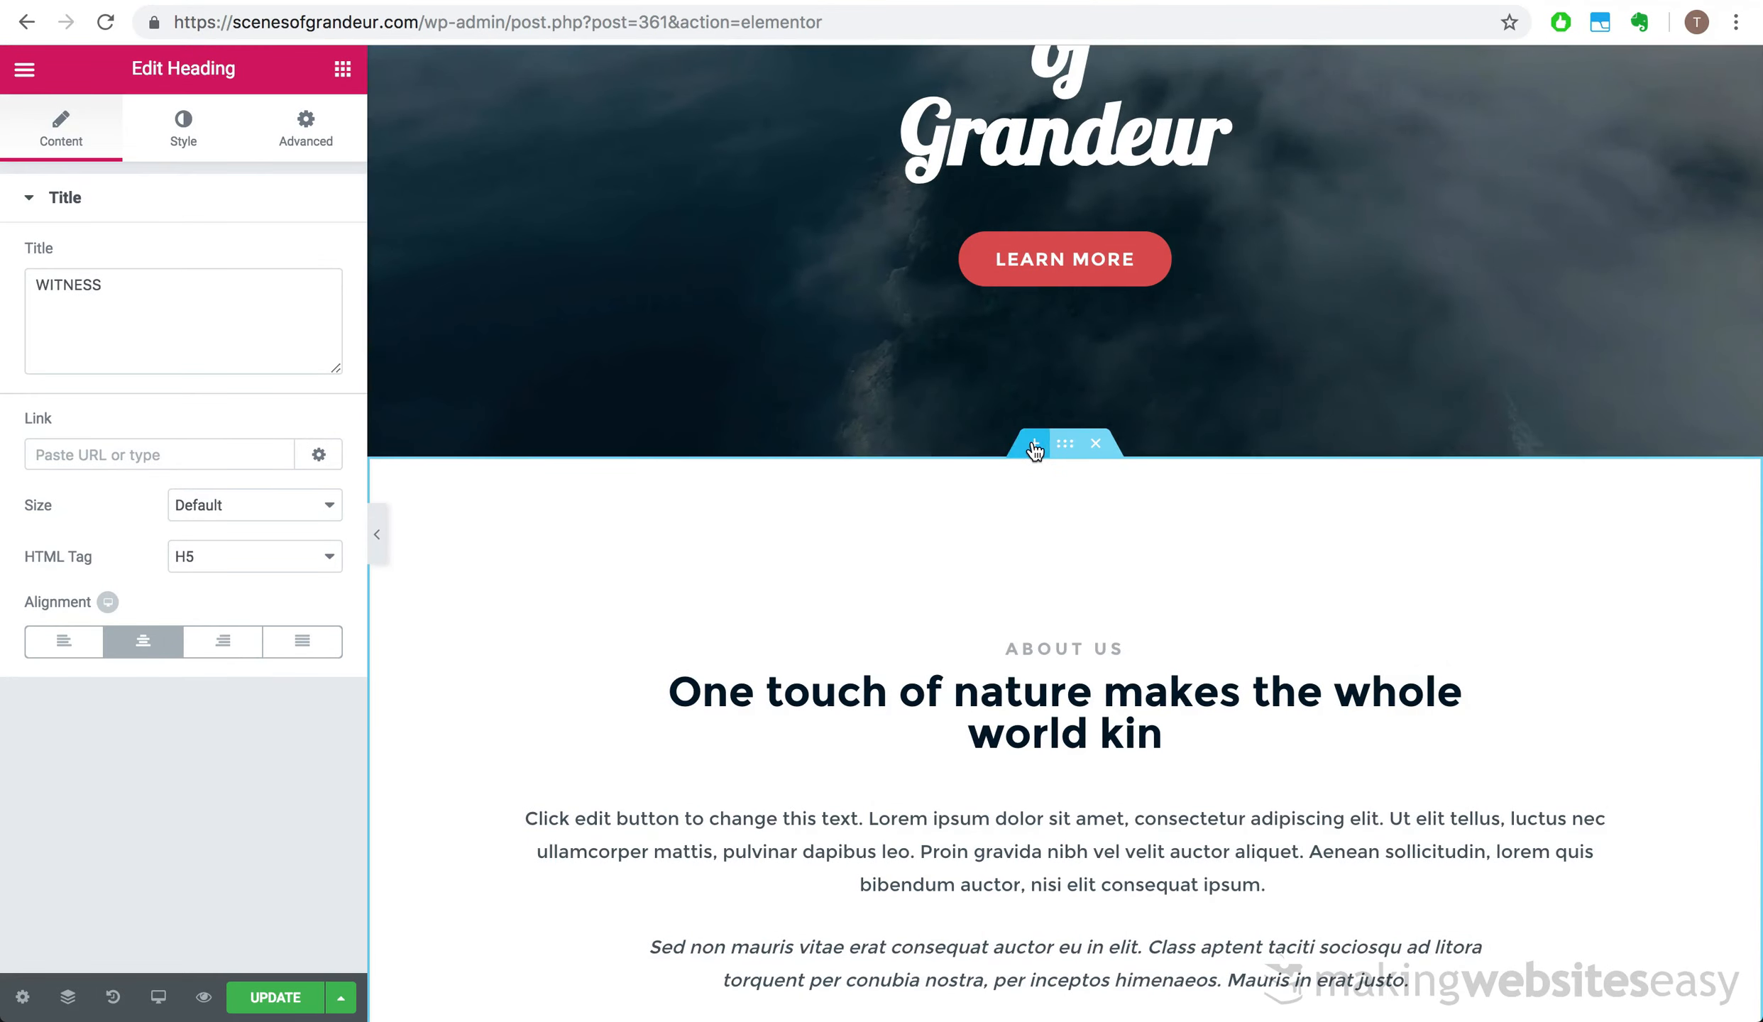
- Insert a new section between the hero and About Us sections and place an Inner Section in it
click(1034, 446)
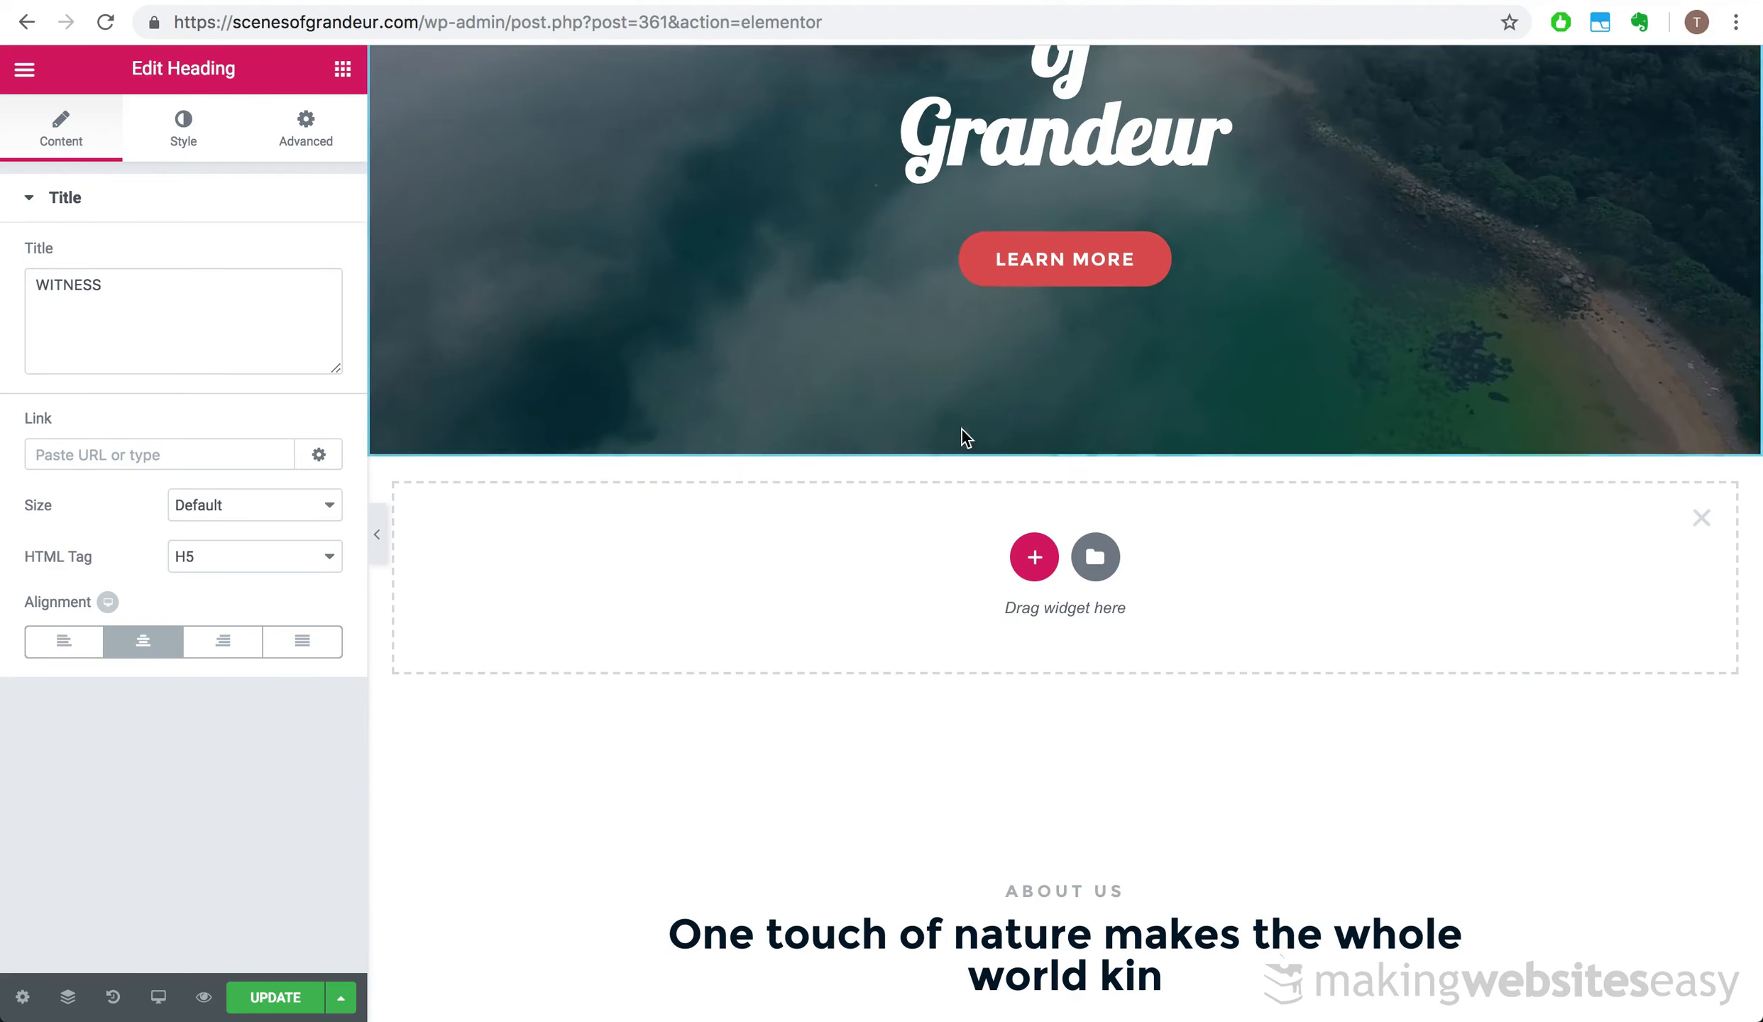
click(21, 70)
click(17, 68)
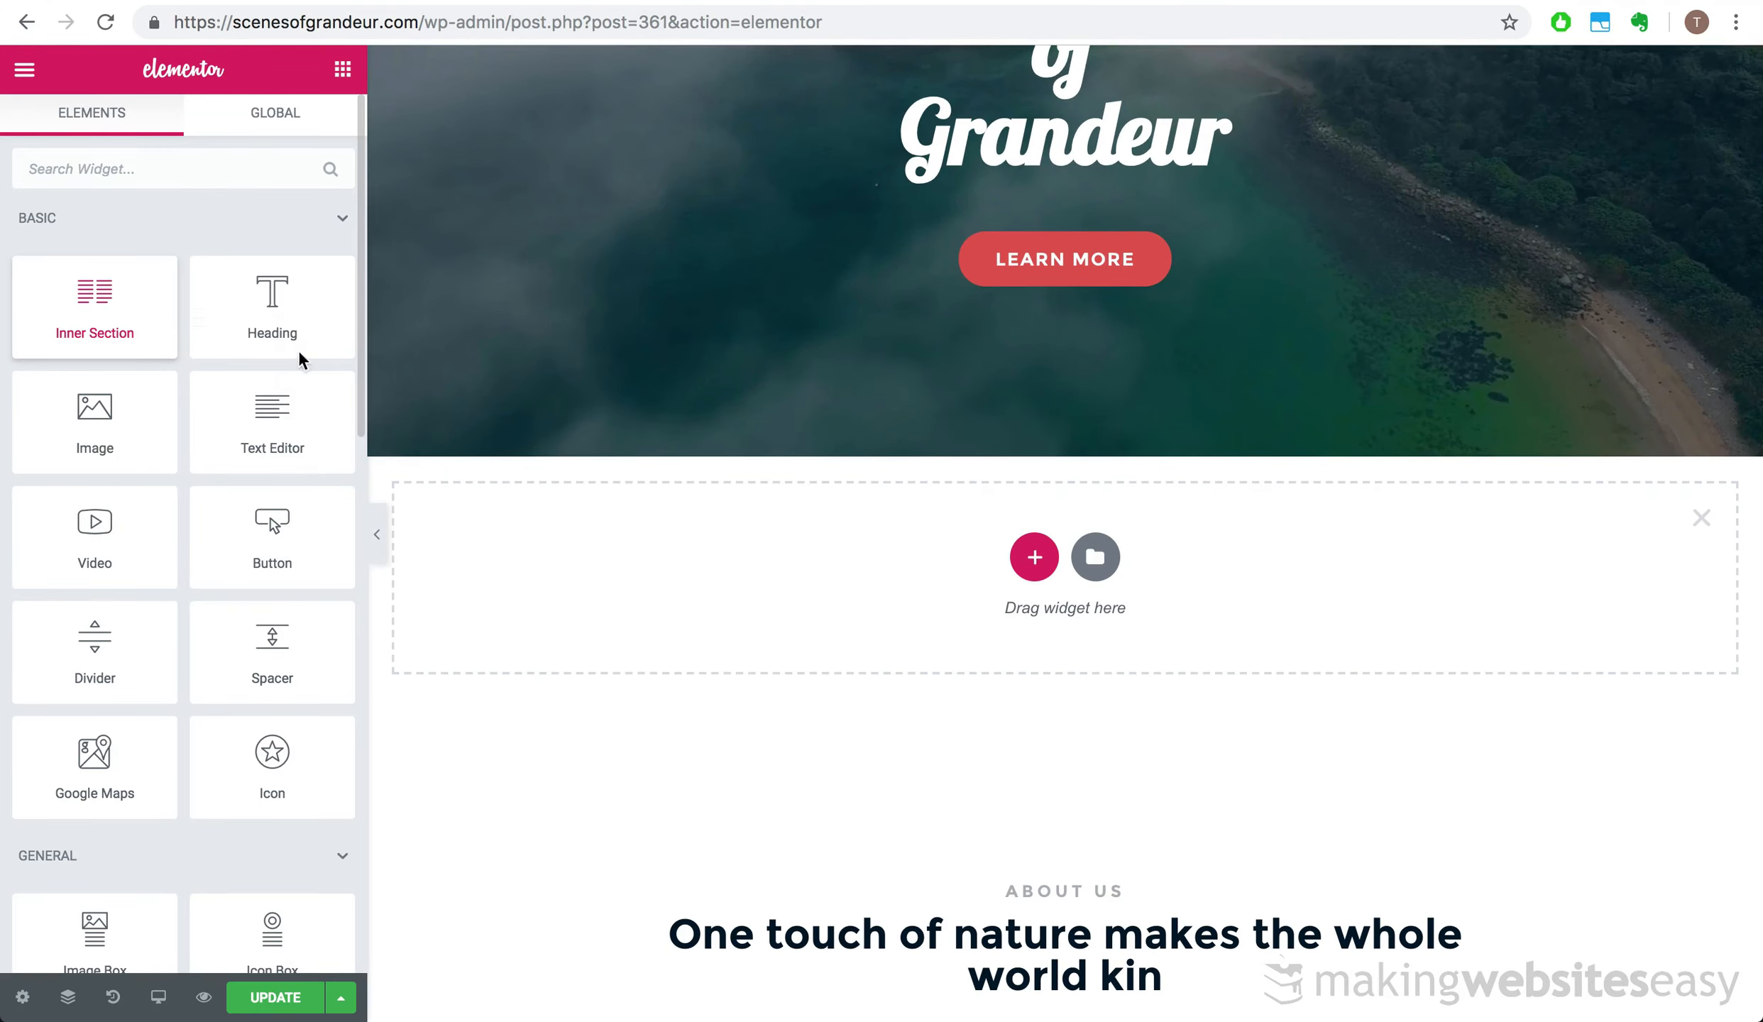
drag(95, 305, 879, 529)
- Add two more columns to the inner section so that it has four
click(397, 505)
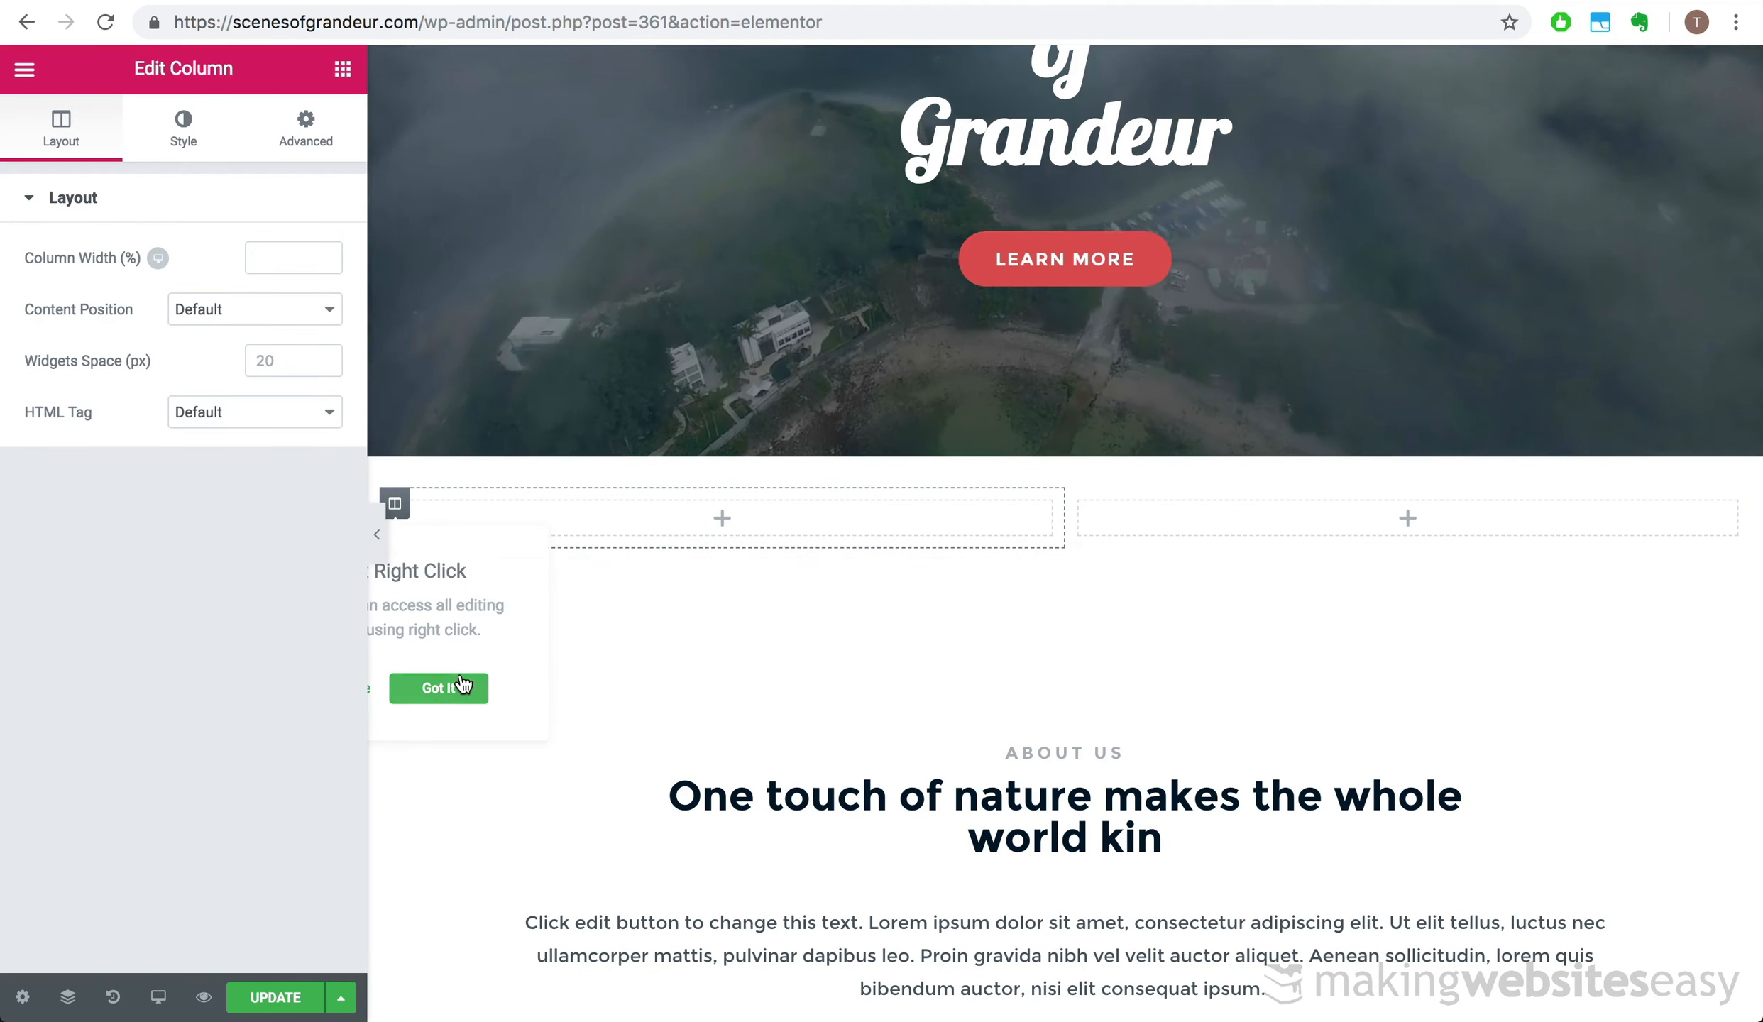
click(441, 689)
right_click(397, 505)
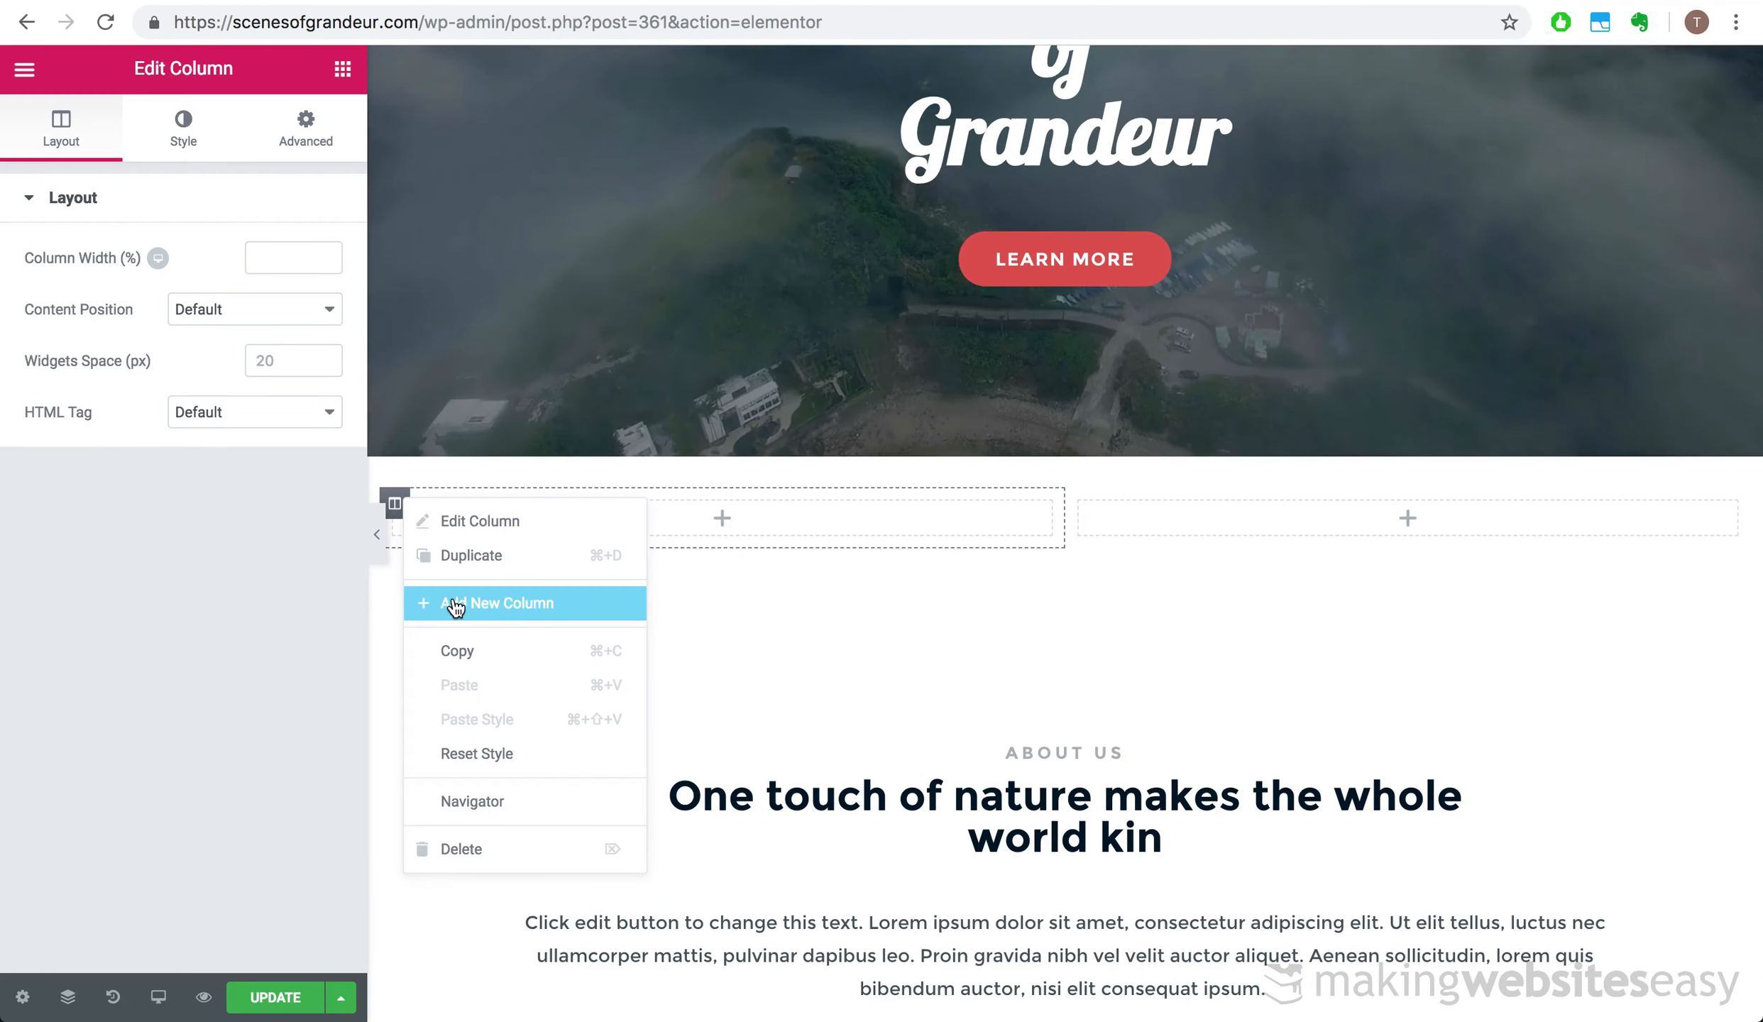
click(639, 499)
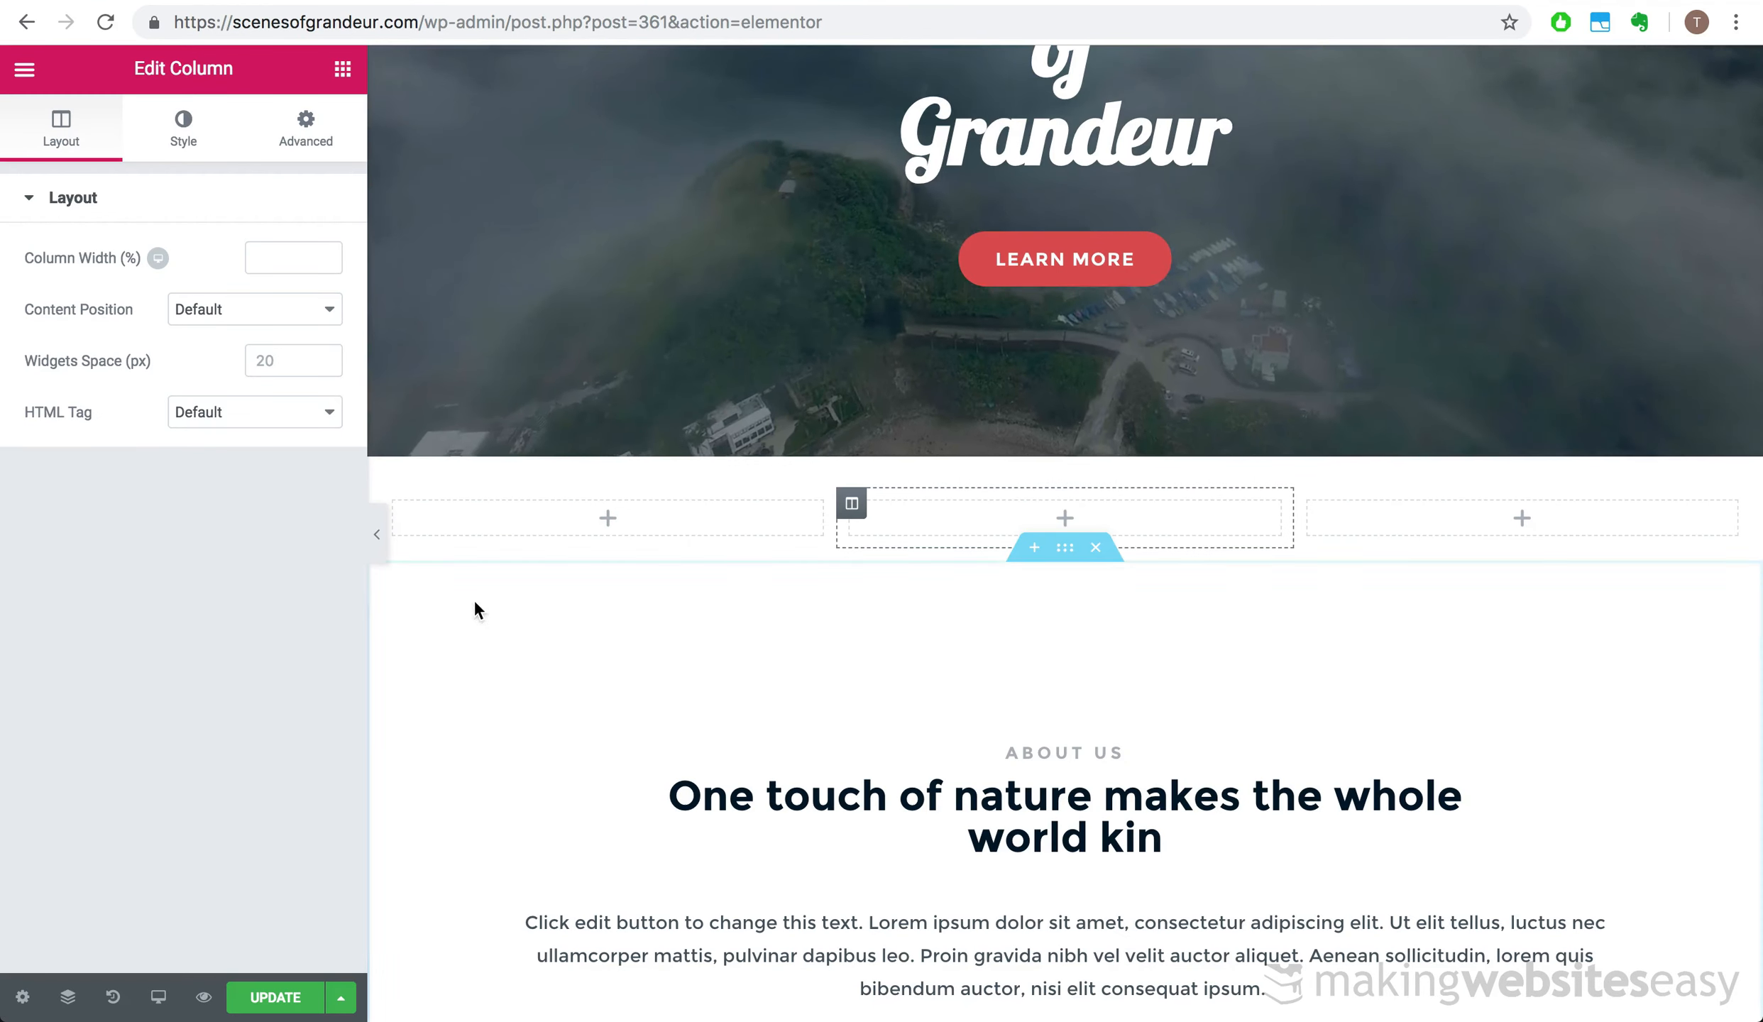
right_click(1320, 503)
click(1352, 598)
click(457, 524)
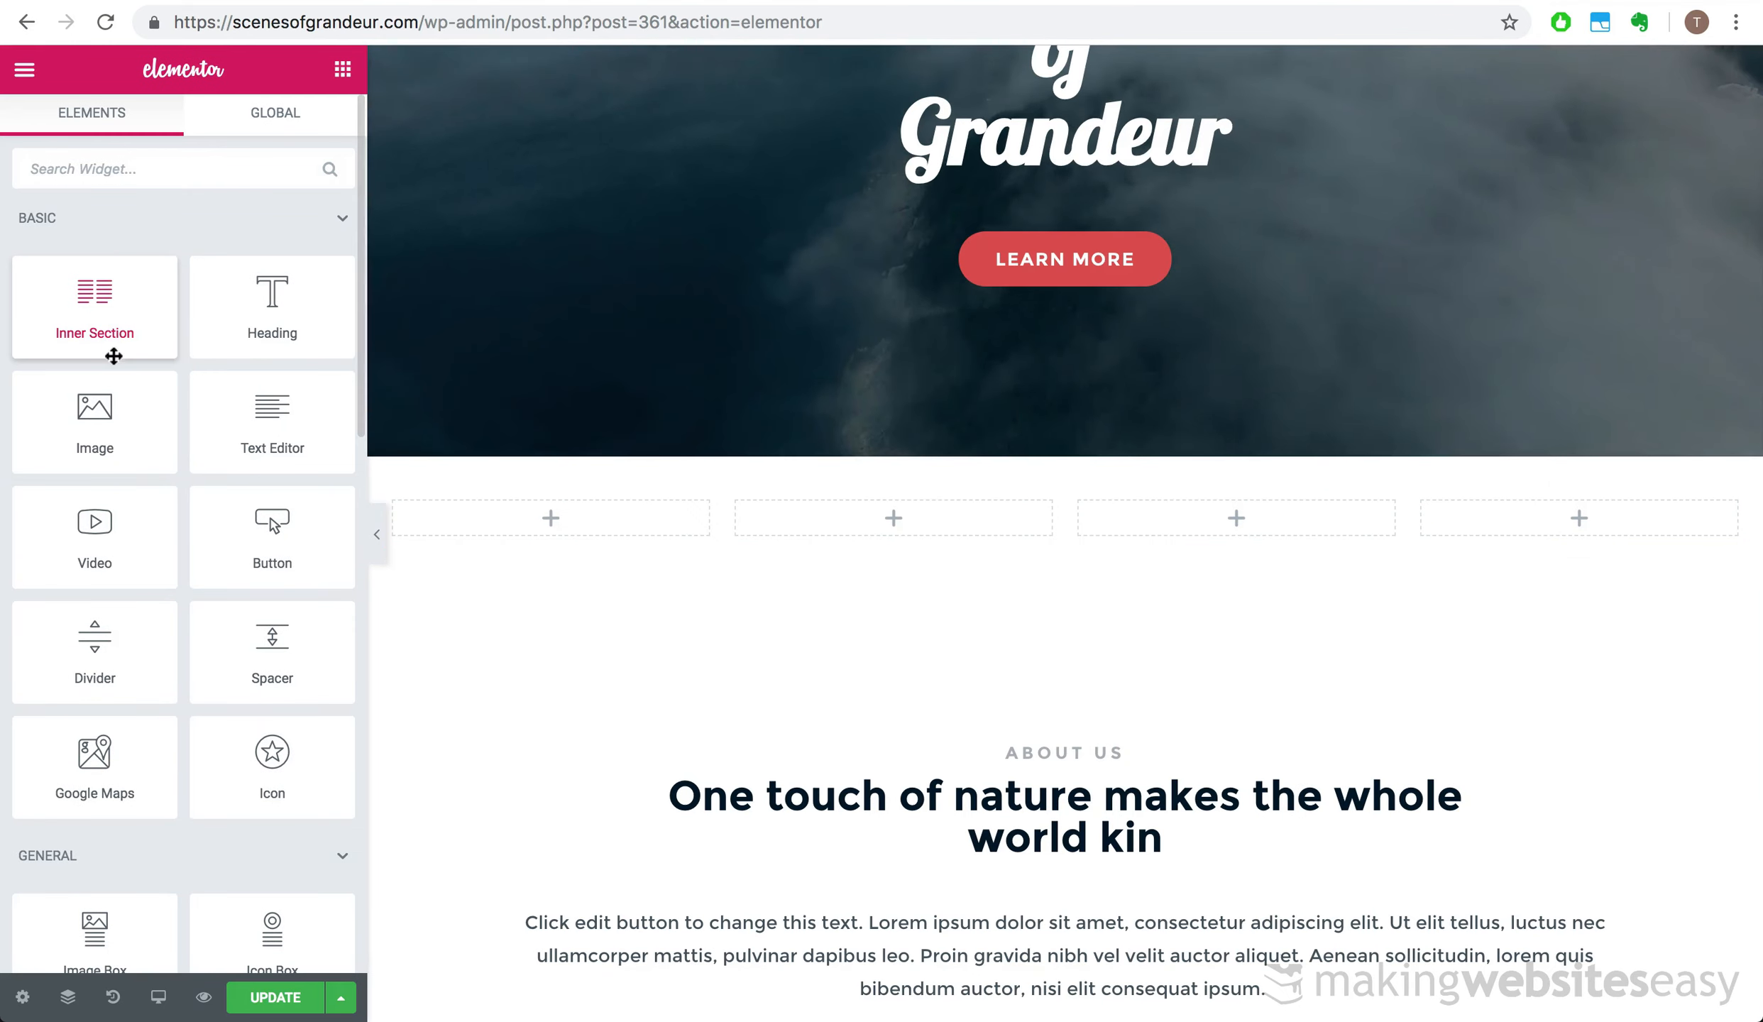
- Place a second Inner Section below the first and extend it to four columns
drag(113, 347, 1058, 550)
right_click(401, 579)
click(445, 679)
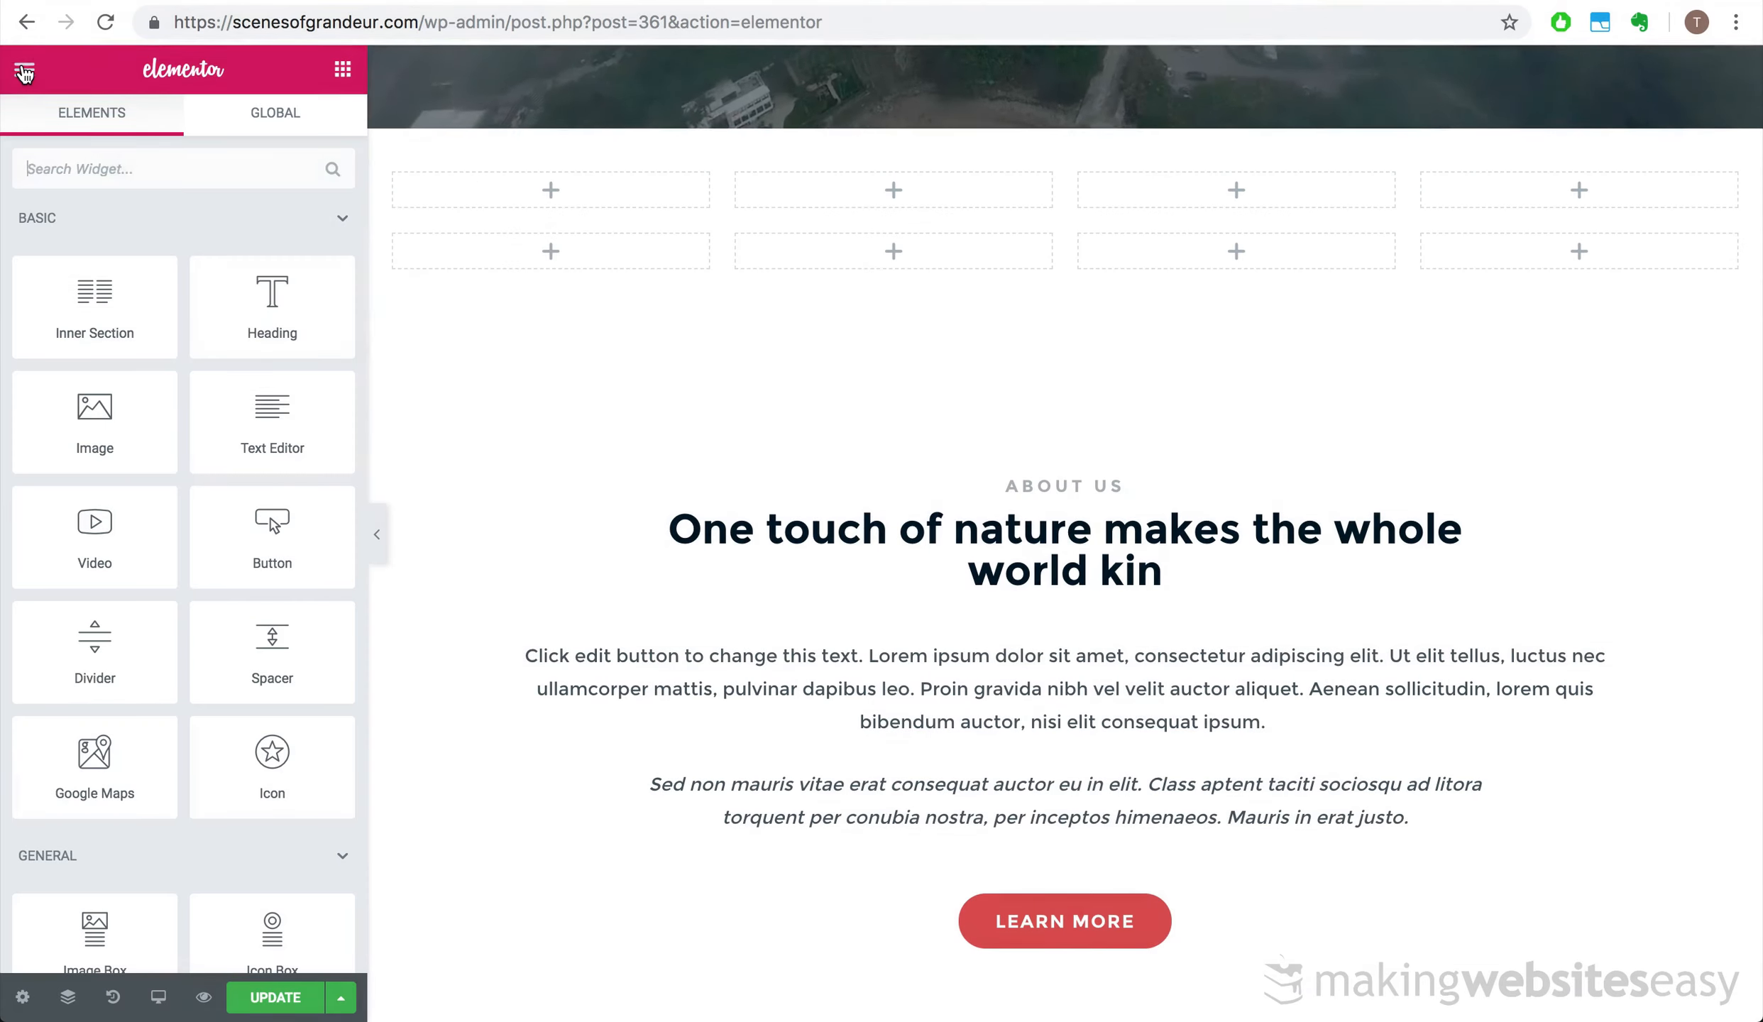
- Add a centered Heading above the inner sections with 50 px of top padding and 20 px of bottom padding
drag(248, 330, 1078, 169)
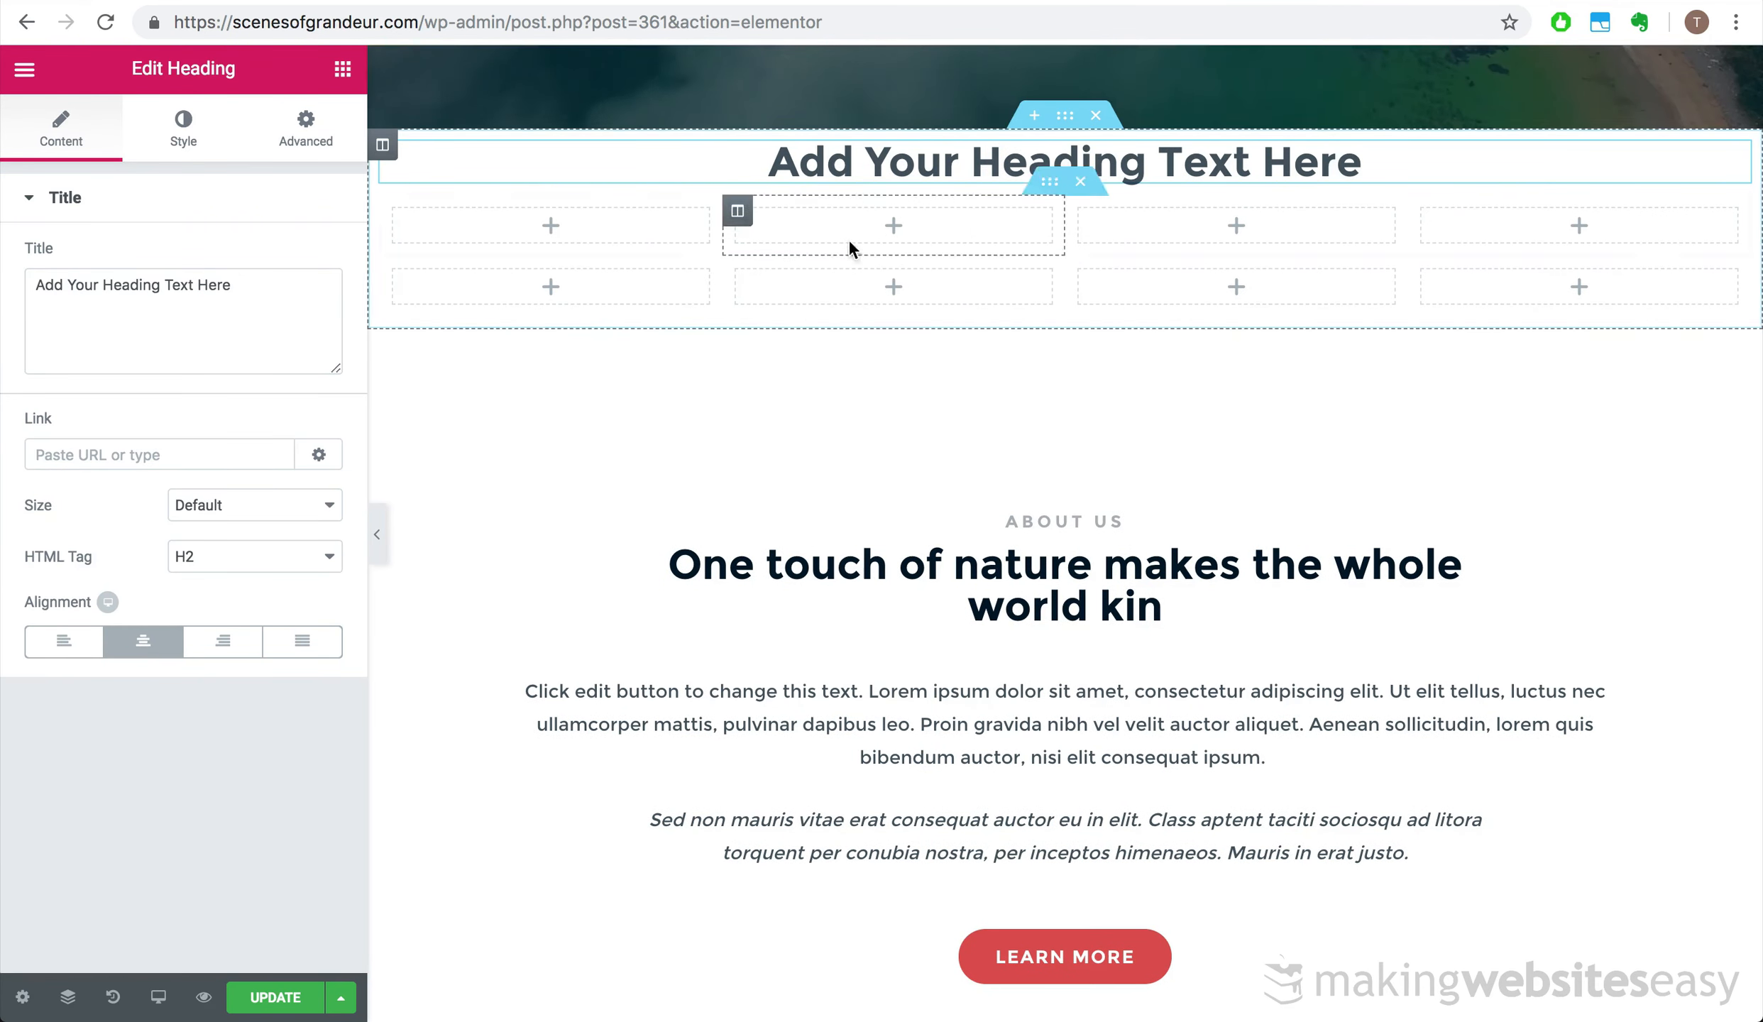
click(305, 128)
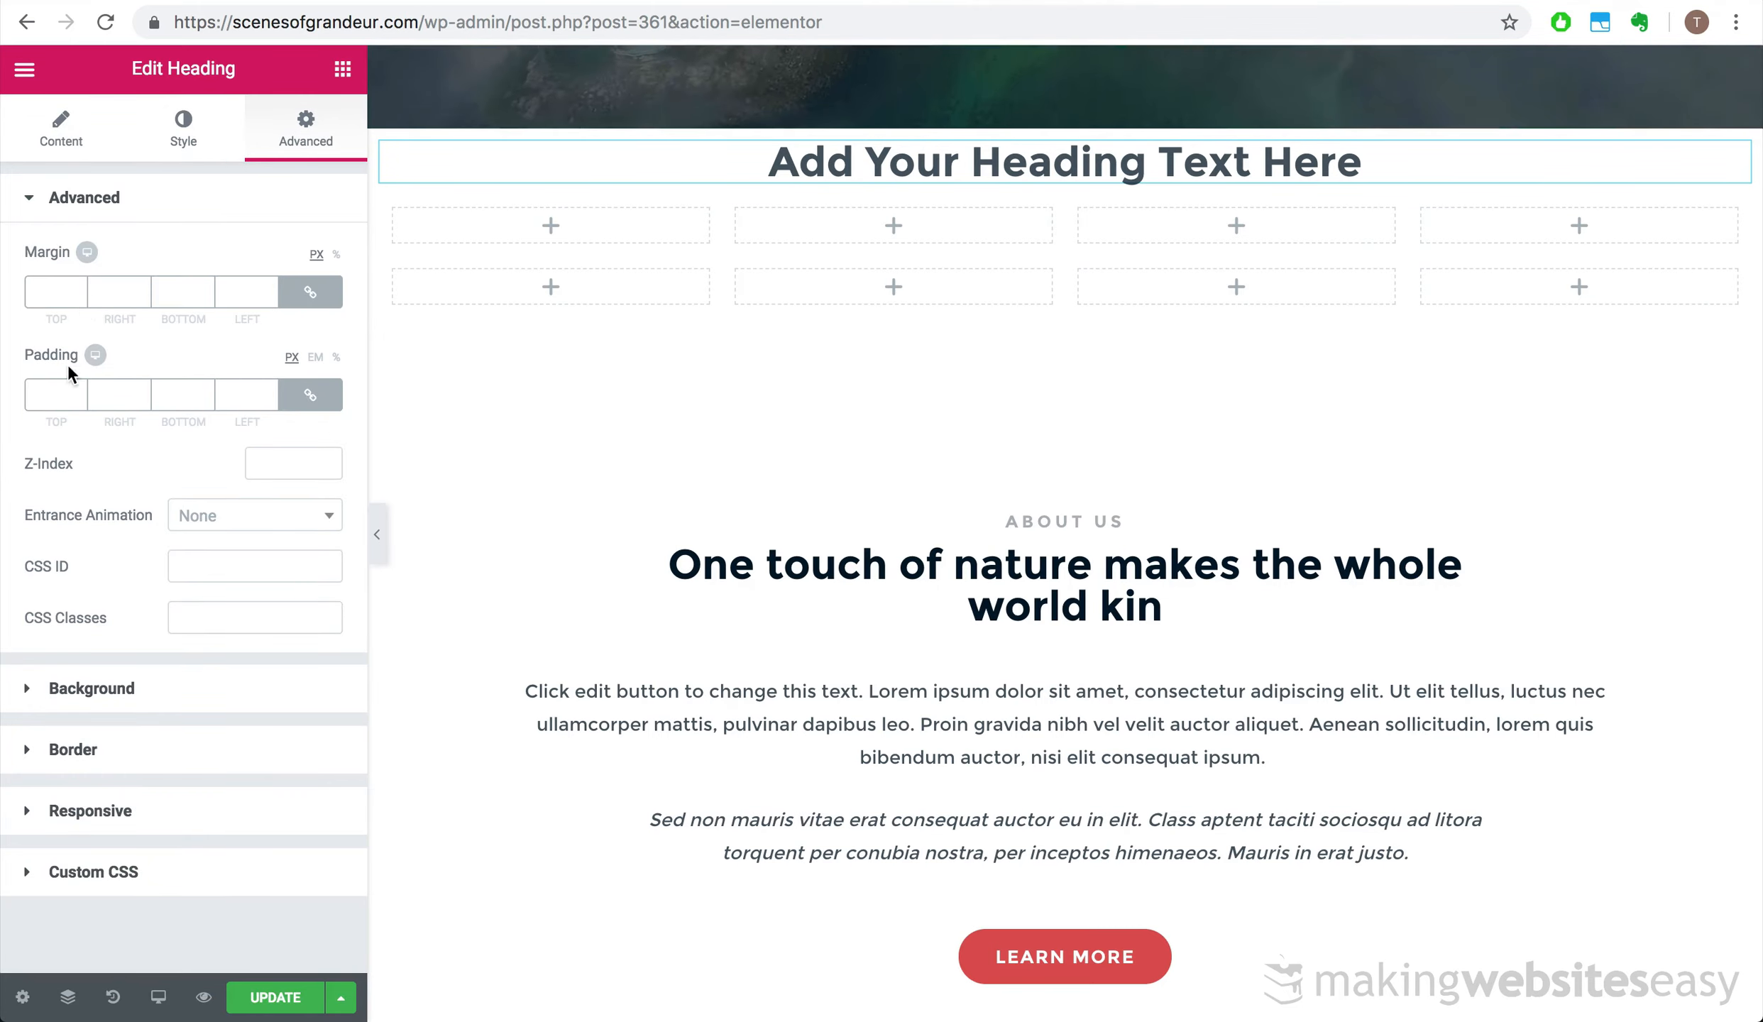
text(050)
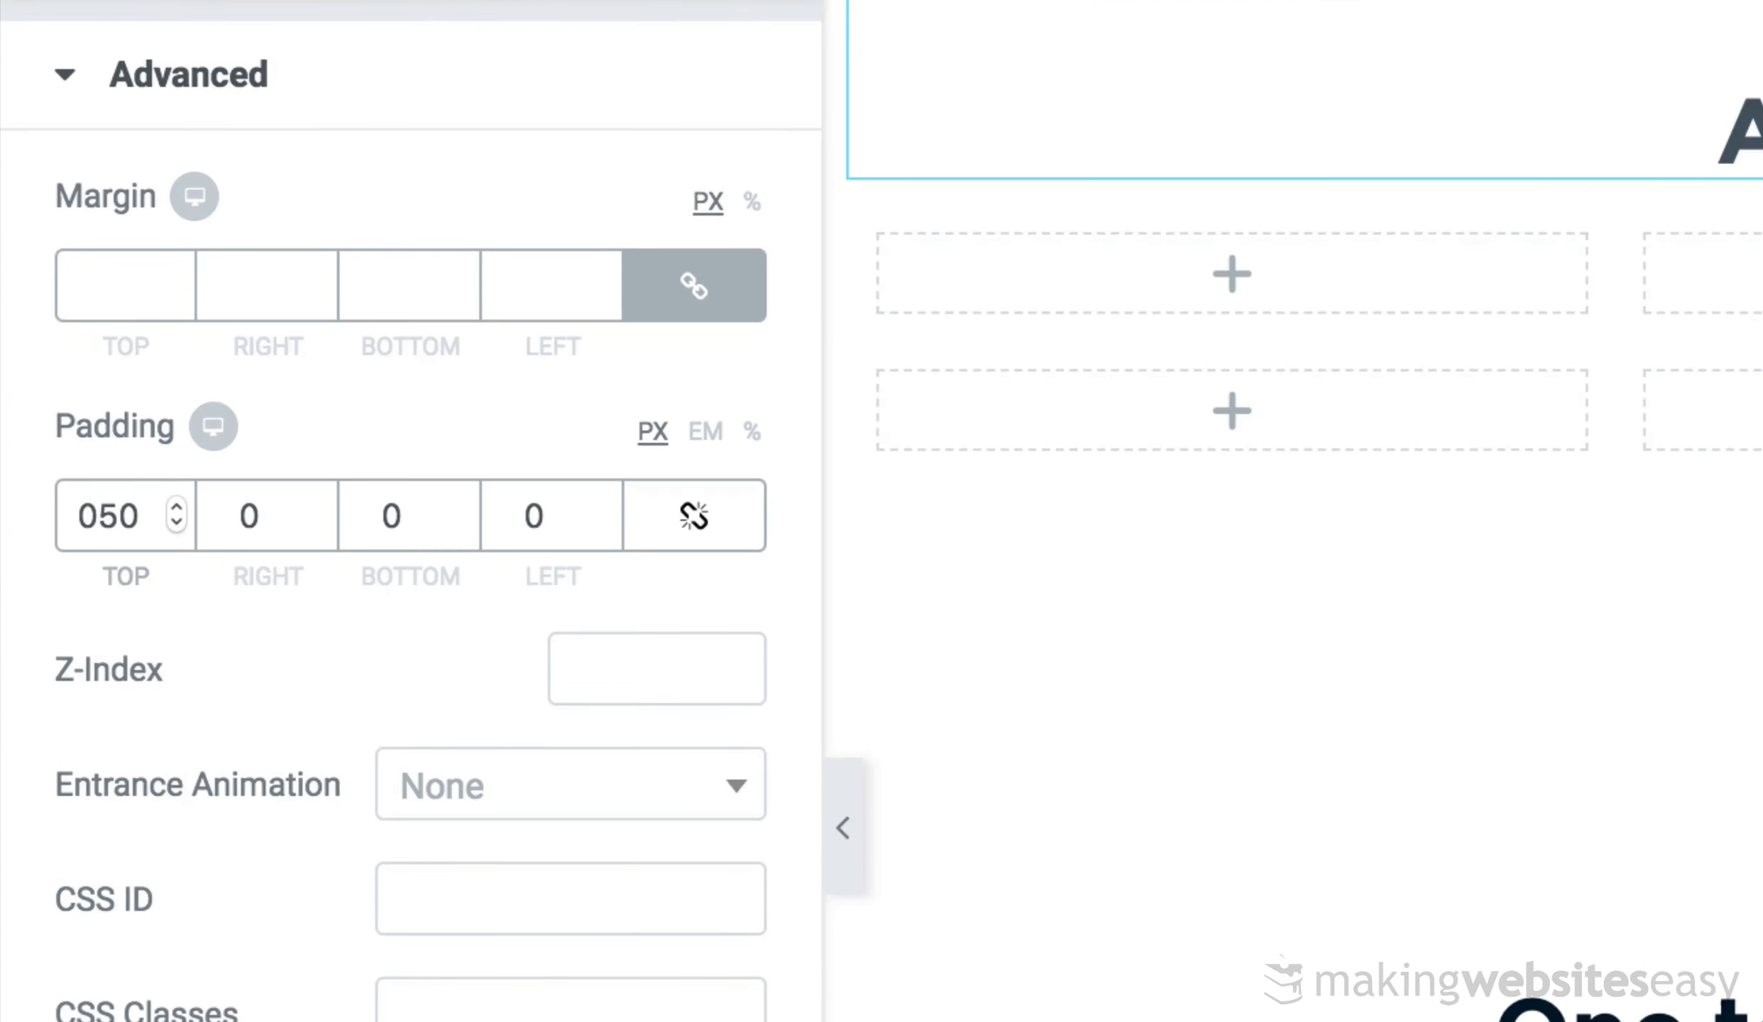
key(Left)
key(Left)
key(BackSpace)
click(411, 515)
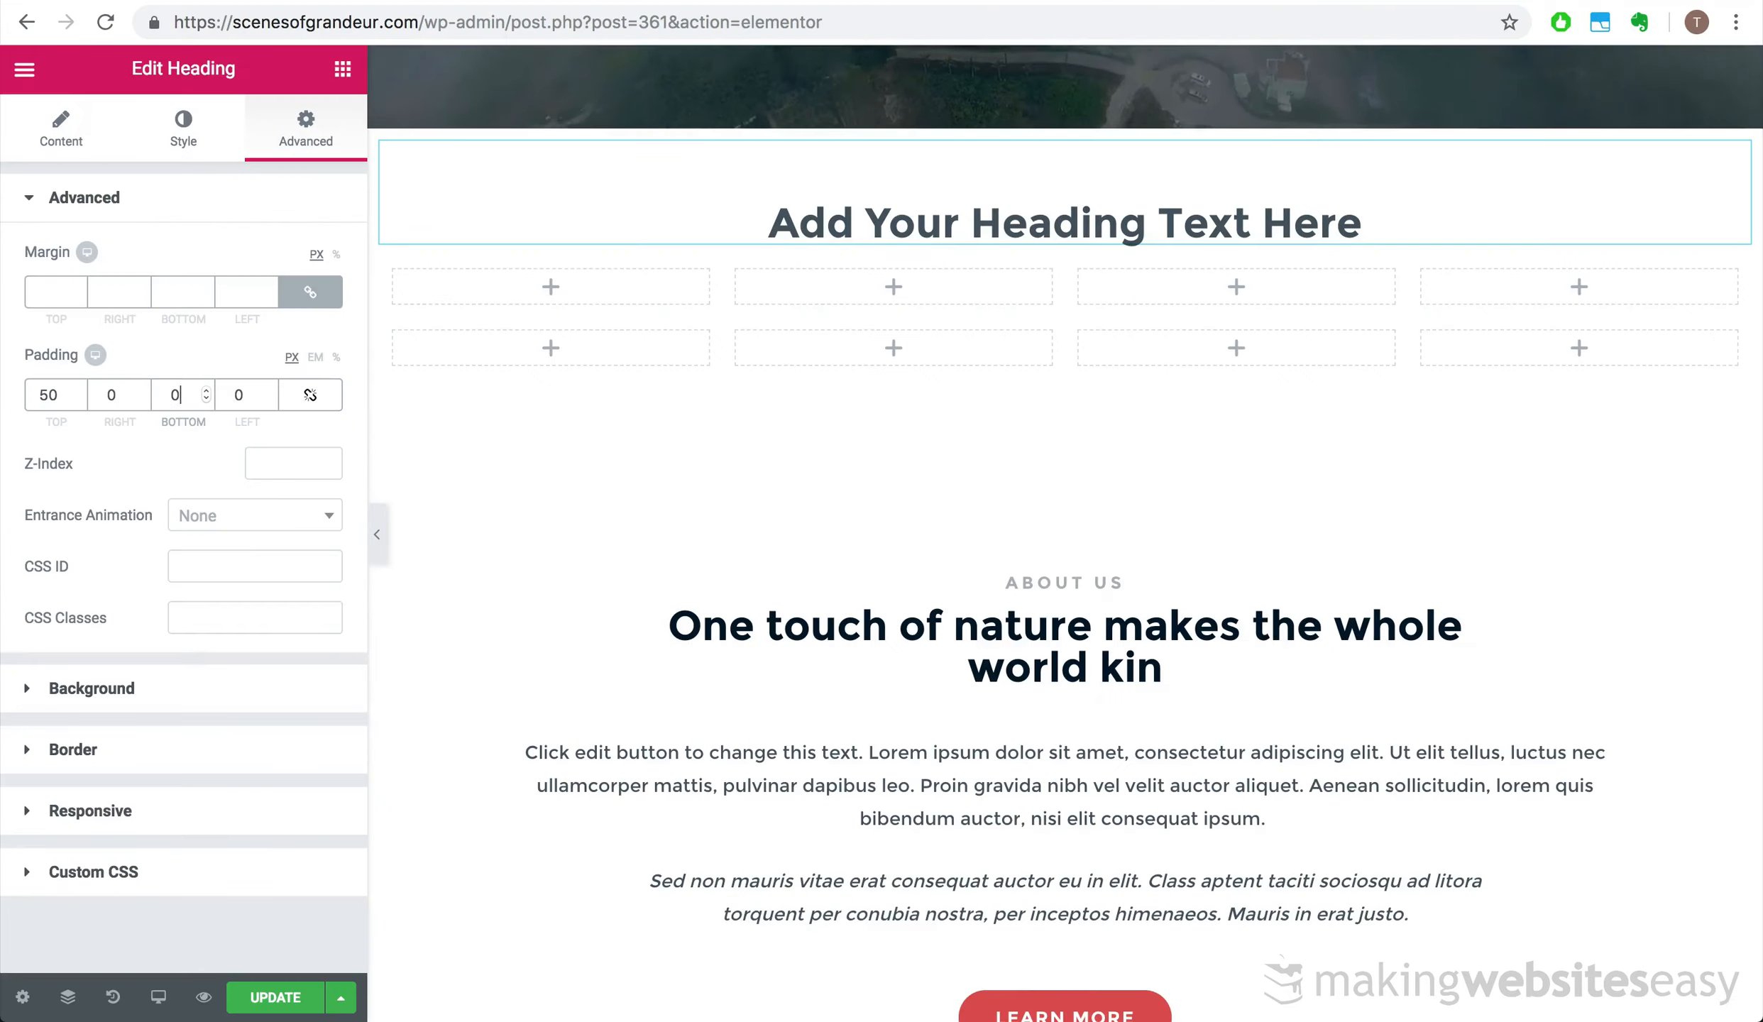
text(2)
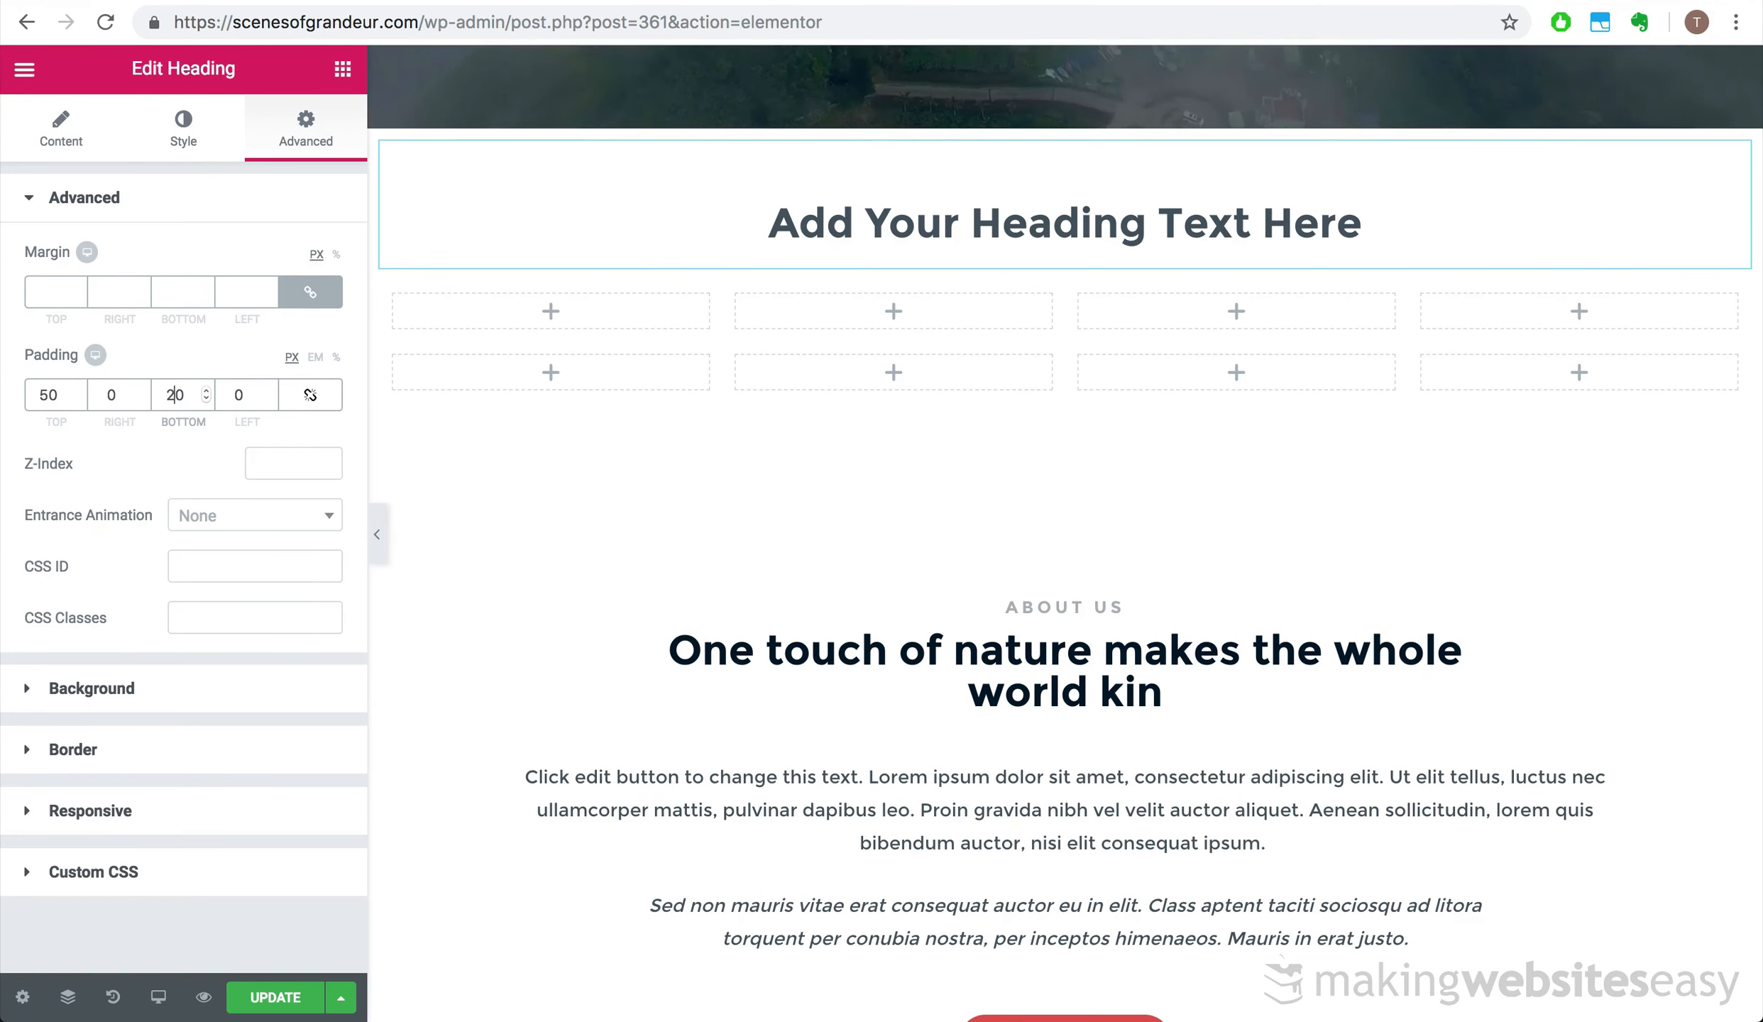
- Add a second, centered Heading beneath the first one and set its HTML tag to H3
click(492, 321)
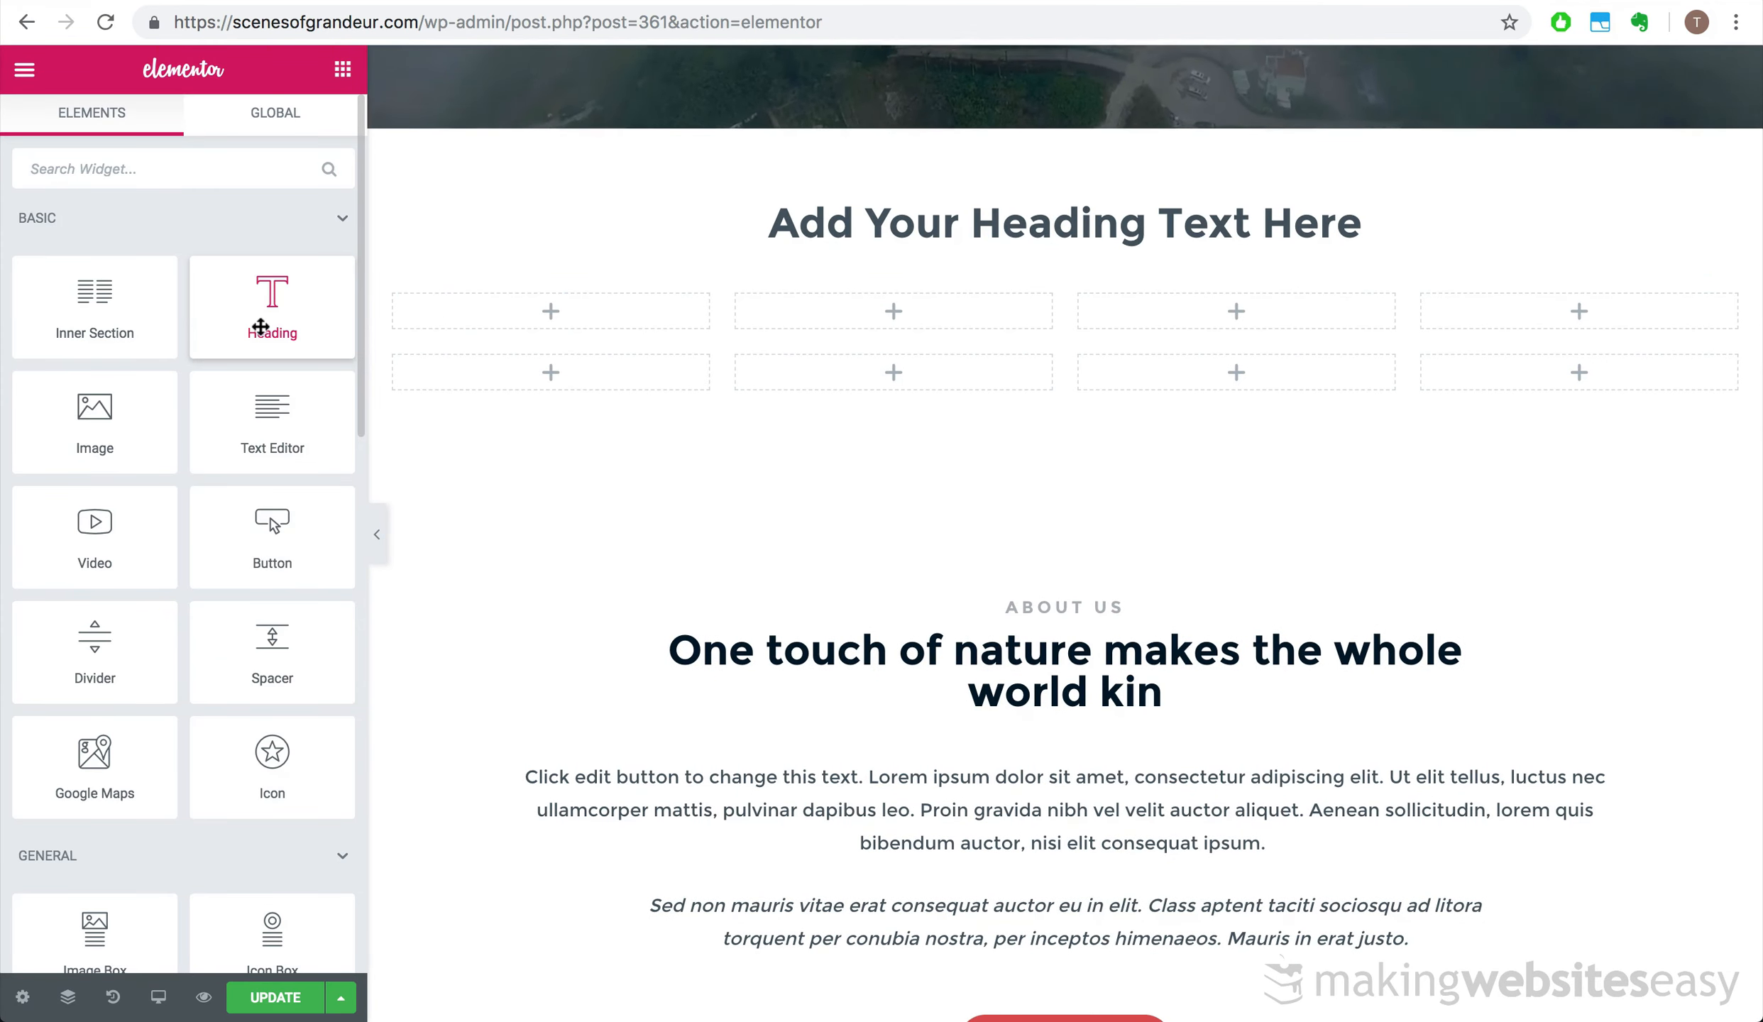
drag(843, 336, 1051, 259)
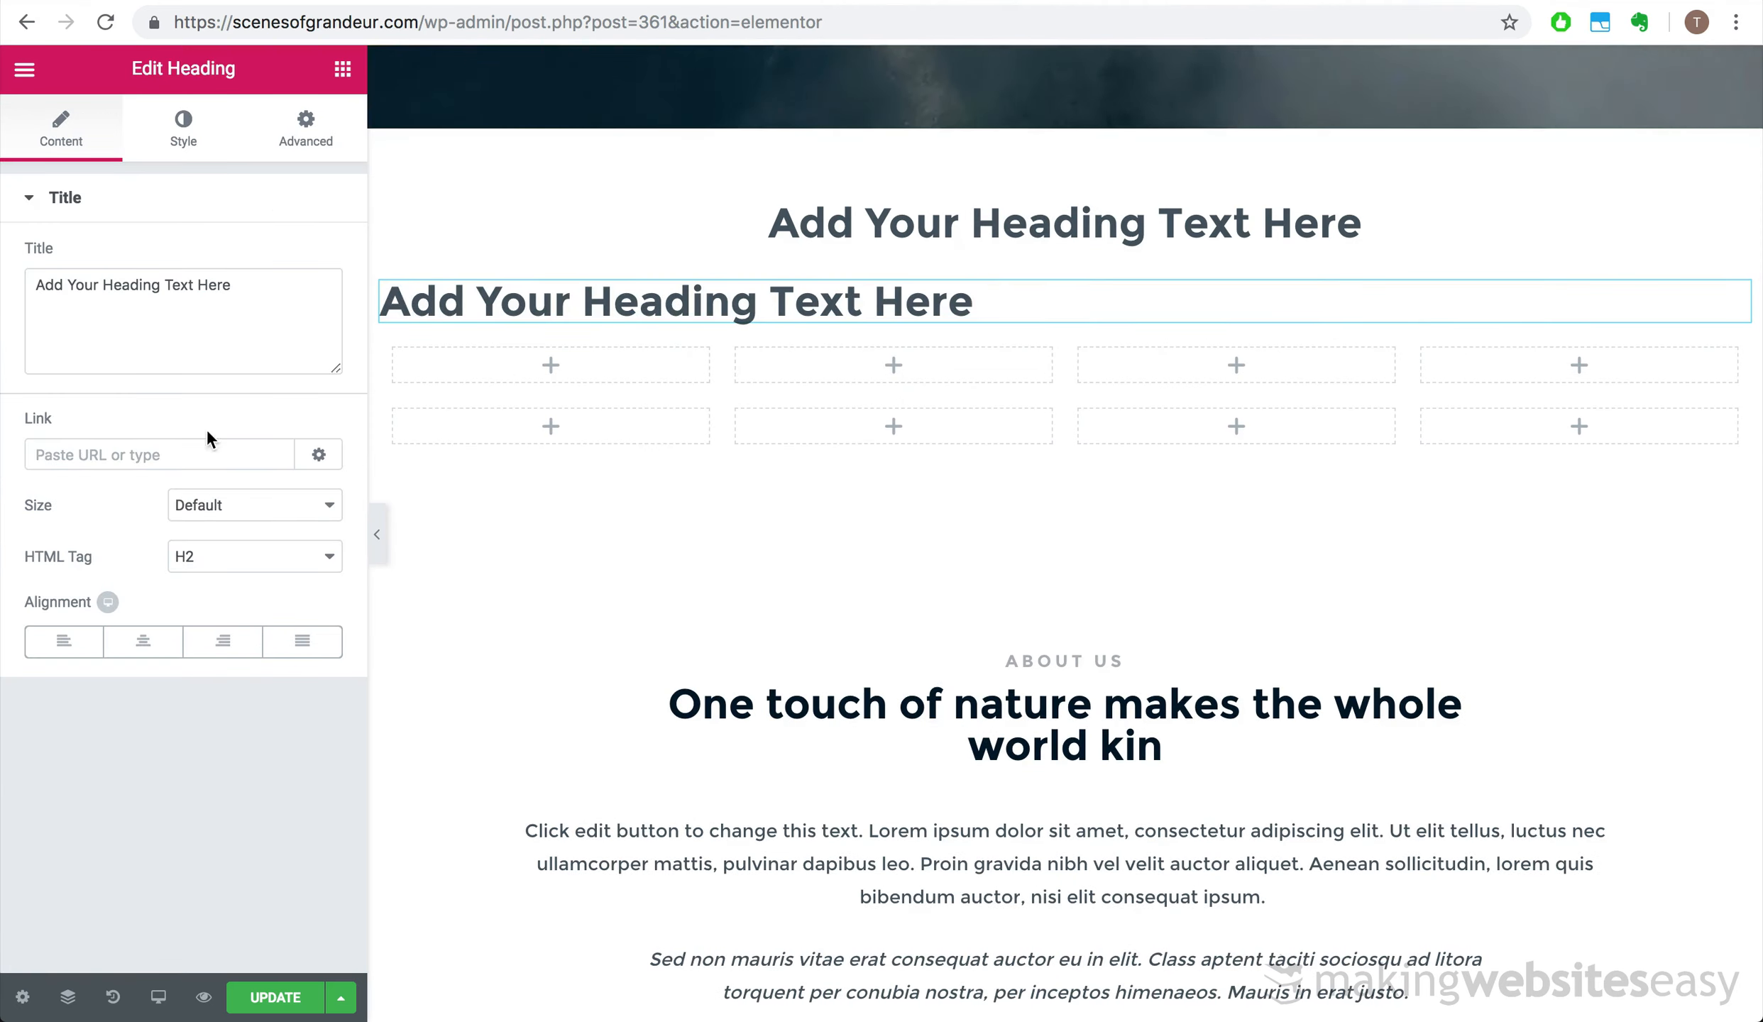
click(260, 565)
click(259, 597)
click(306, 128)
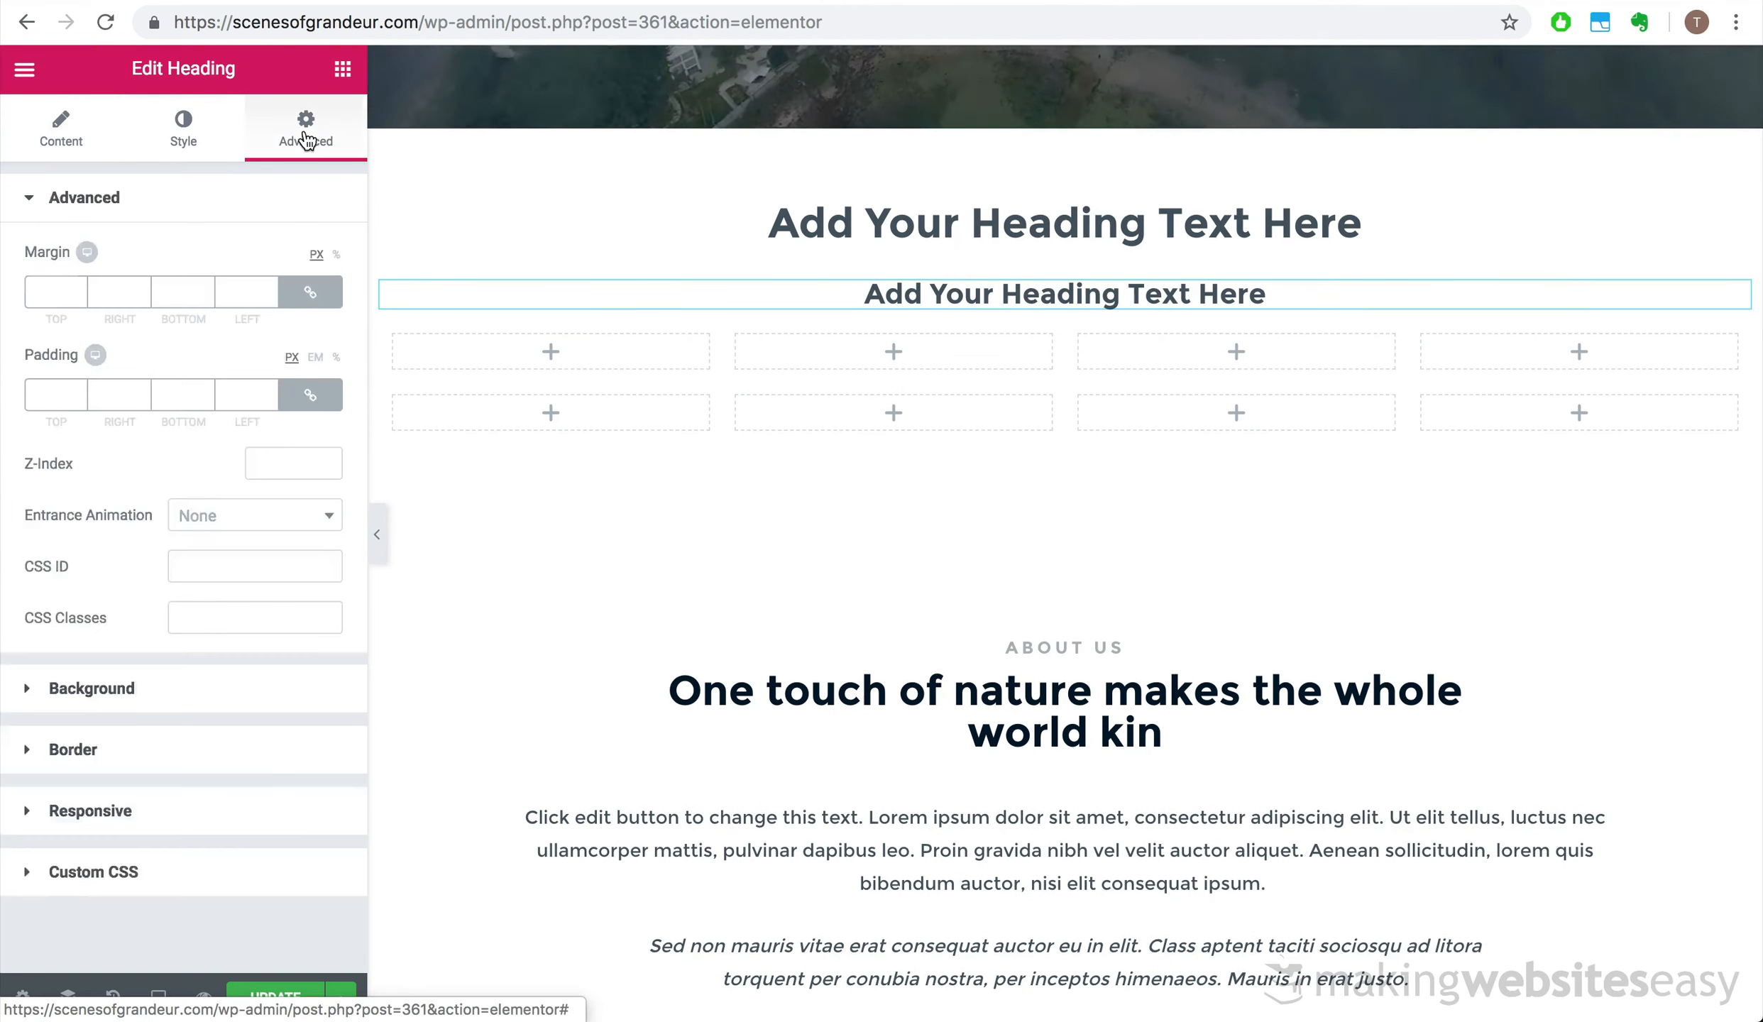
- Give the subheading a lighter font weight
click(183, 128)
click(311, 309)
click(247, 511)
click(241, 316)
click(312, 309)
- Set the subheading's HTML tag to H4 and adjust the padding to bring it closer to the heading above
click(61, 128)
click(254, 557)
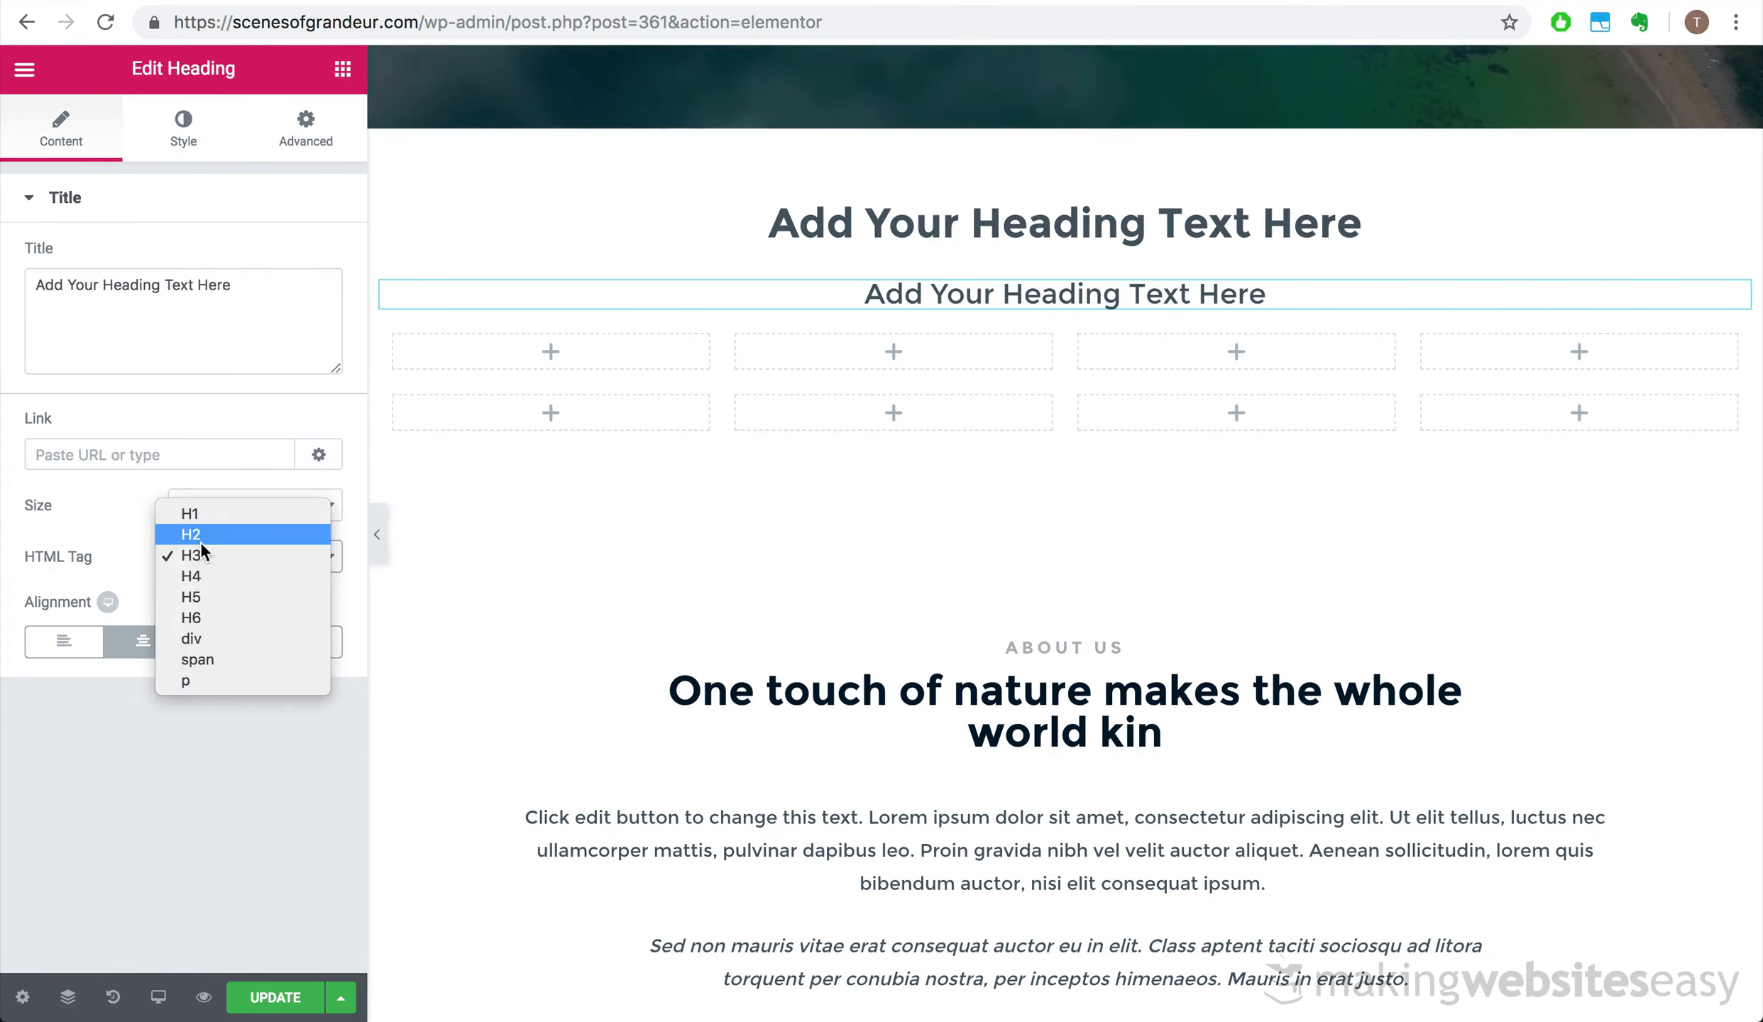
click(228, 578)
click(302, 131)
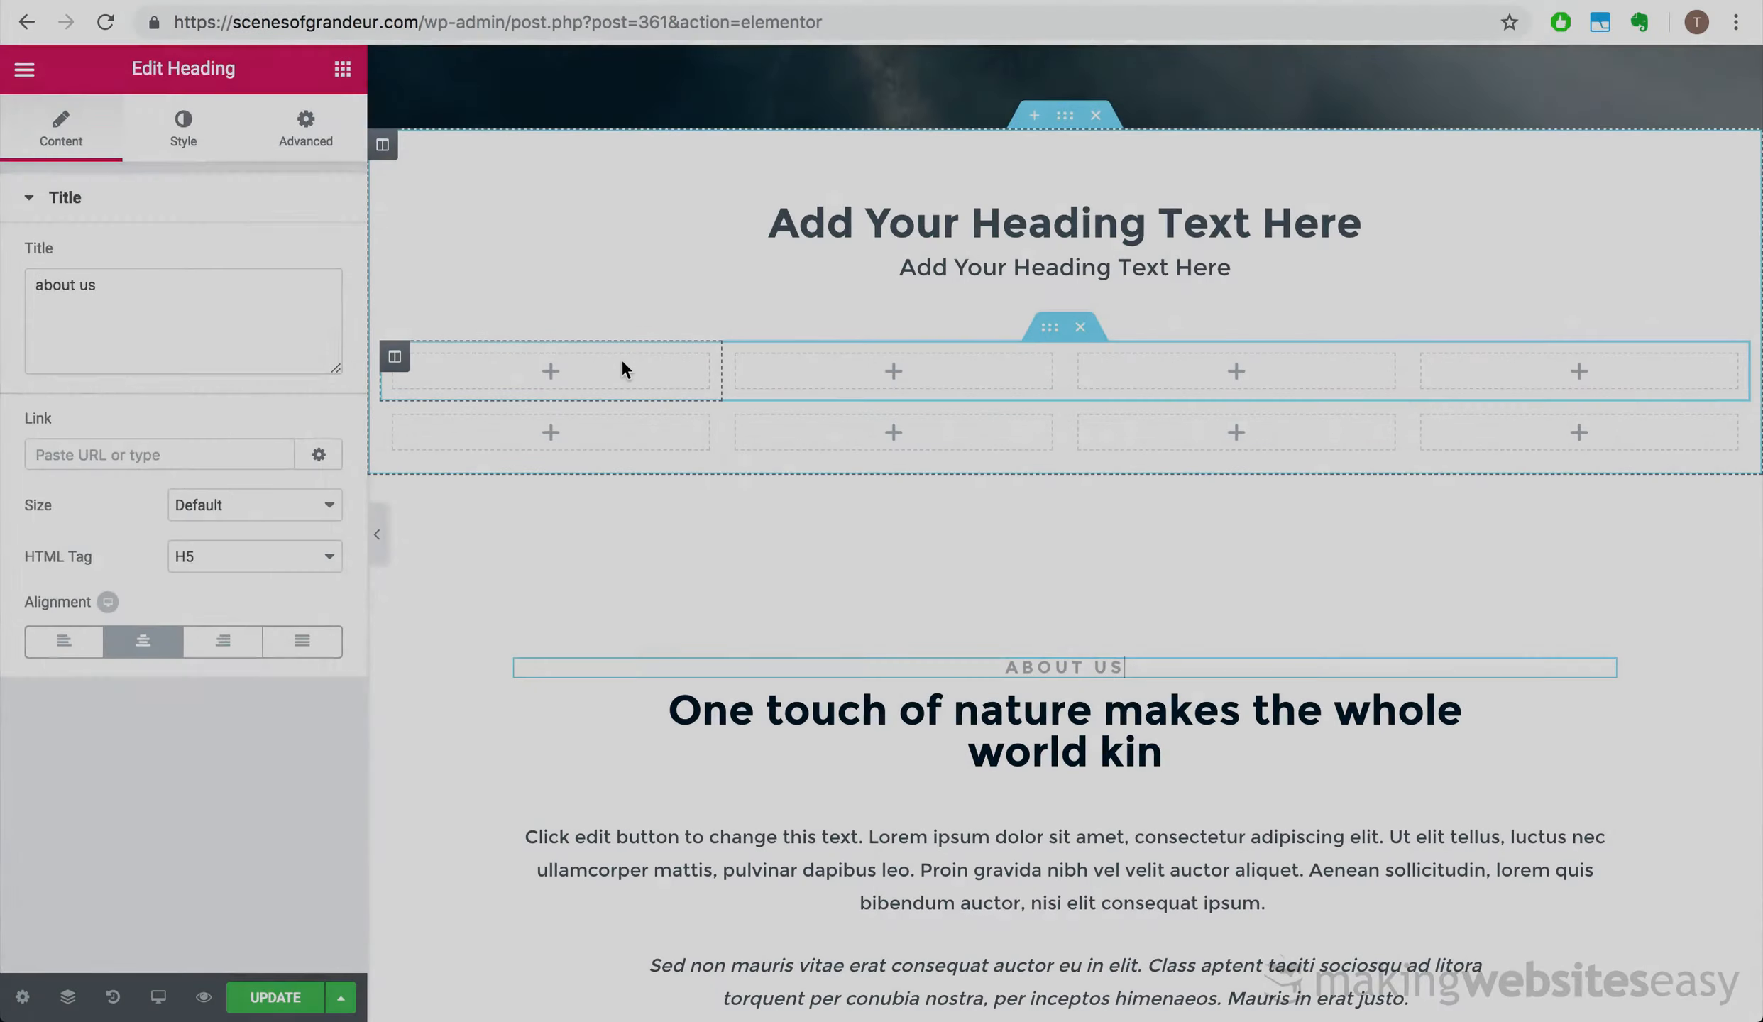
- Place an Image widget in the first column of the upper inner section
click(621, 367)
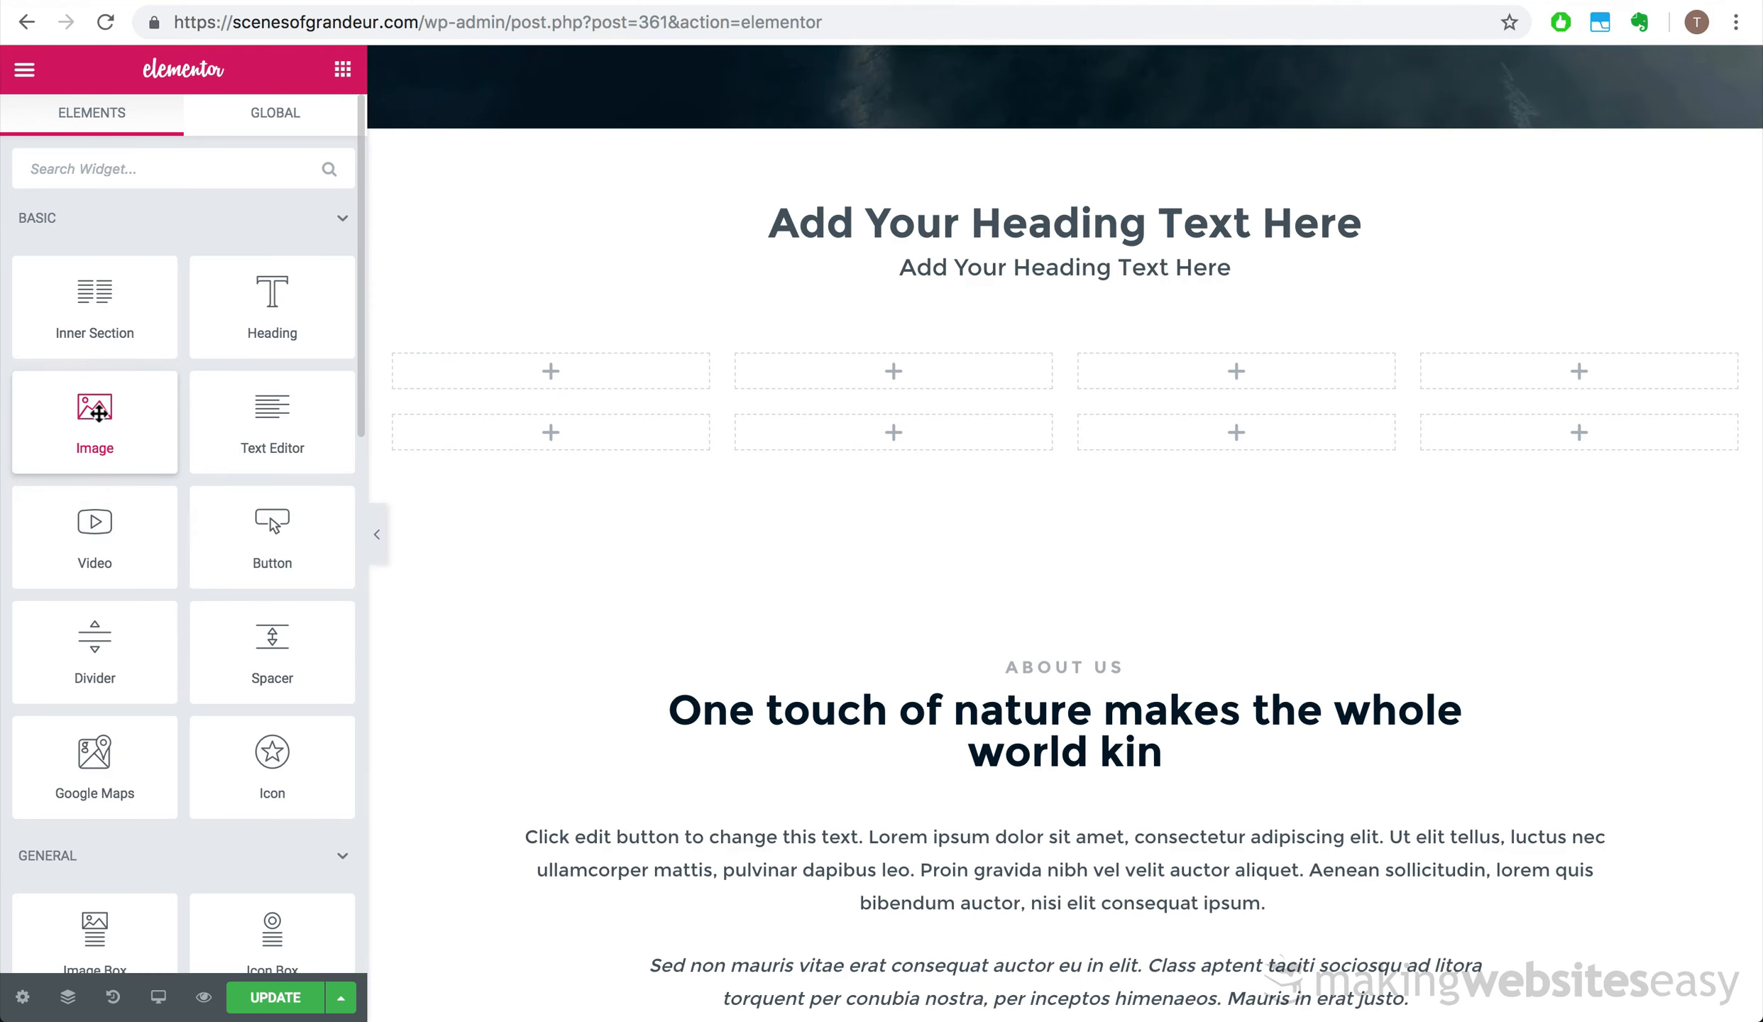
drag(99, 412, 559, 380)
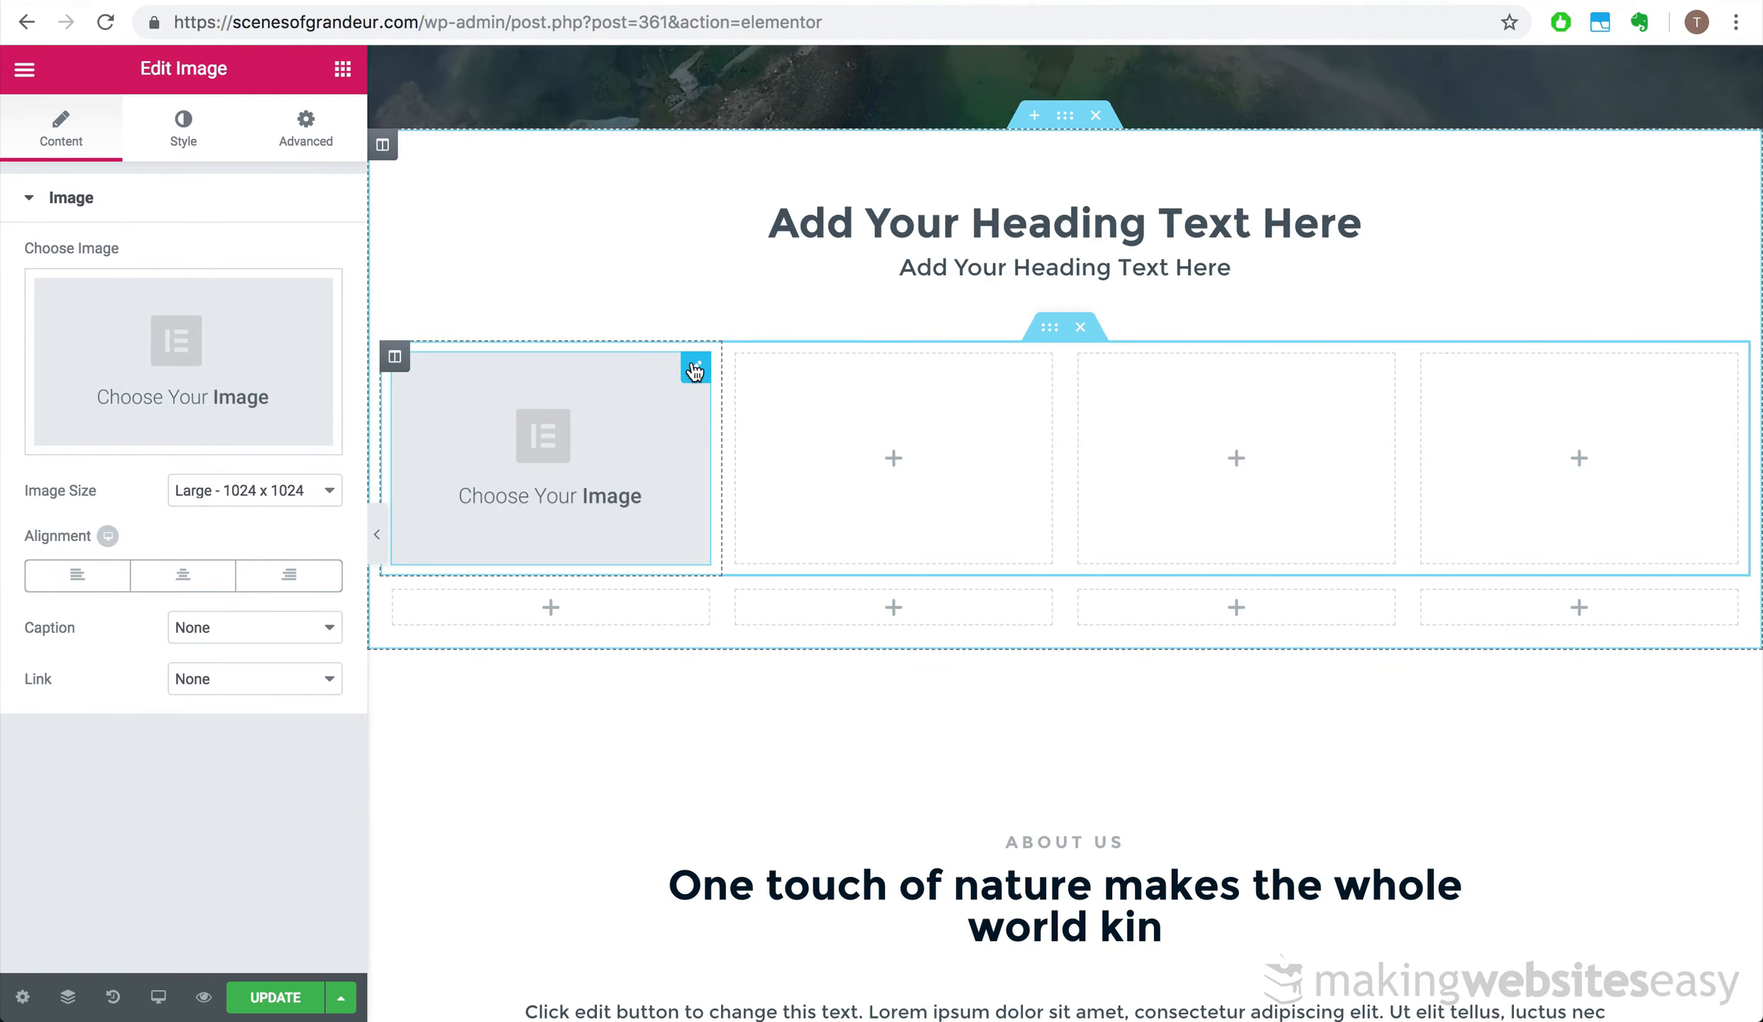
- Try duplicating the image placeholder and its column, undoing each duplication
right_click(531, 408)
click(591, 457)
key(super+z)
right_click(394, 357)
click(440, 409)
key(super+z)
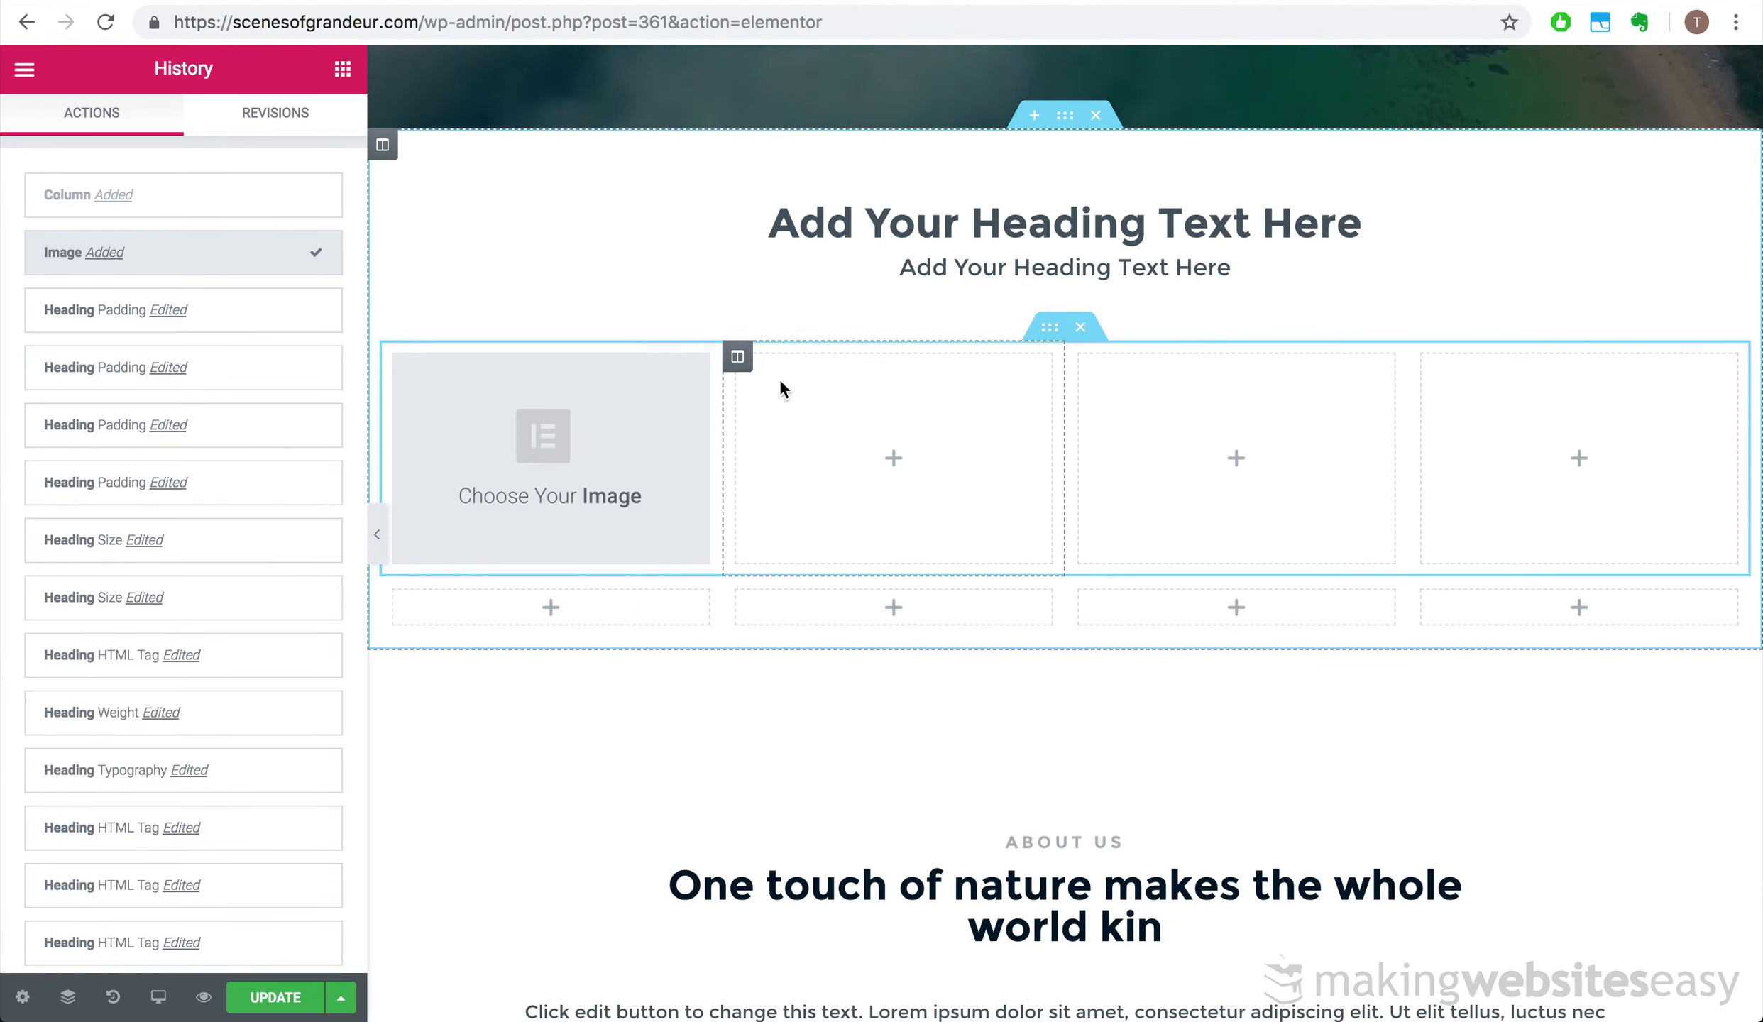
- Delete two empty columns from the upper inner section, keeping the image column and one empty column
click(779, 381)
right_click(739, 358)
click(800, 711)
right_click(1312, 358)
click(1375, 711)
right_click(397, 357)
click(887, 447)
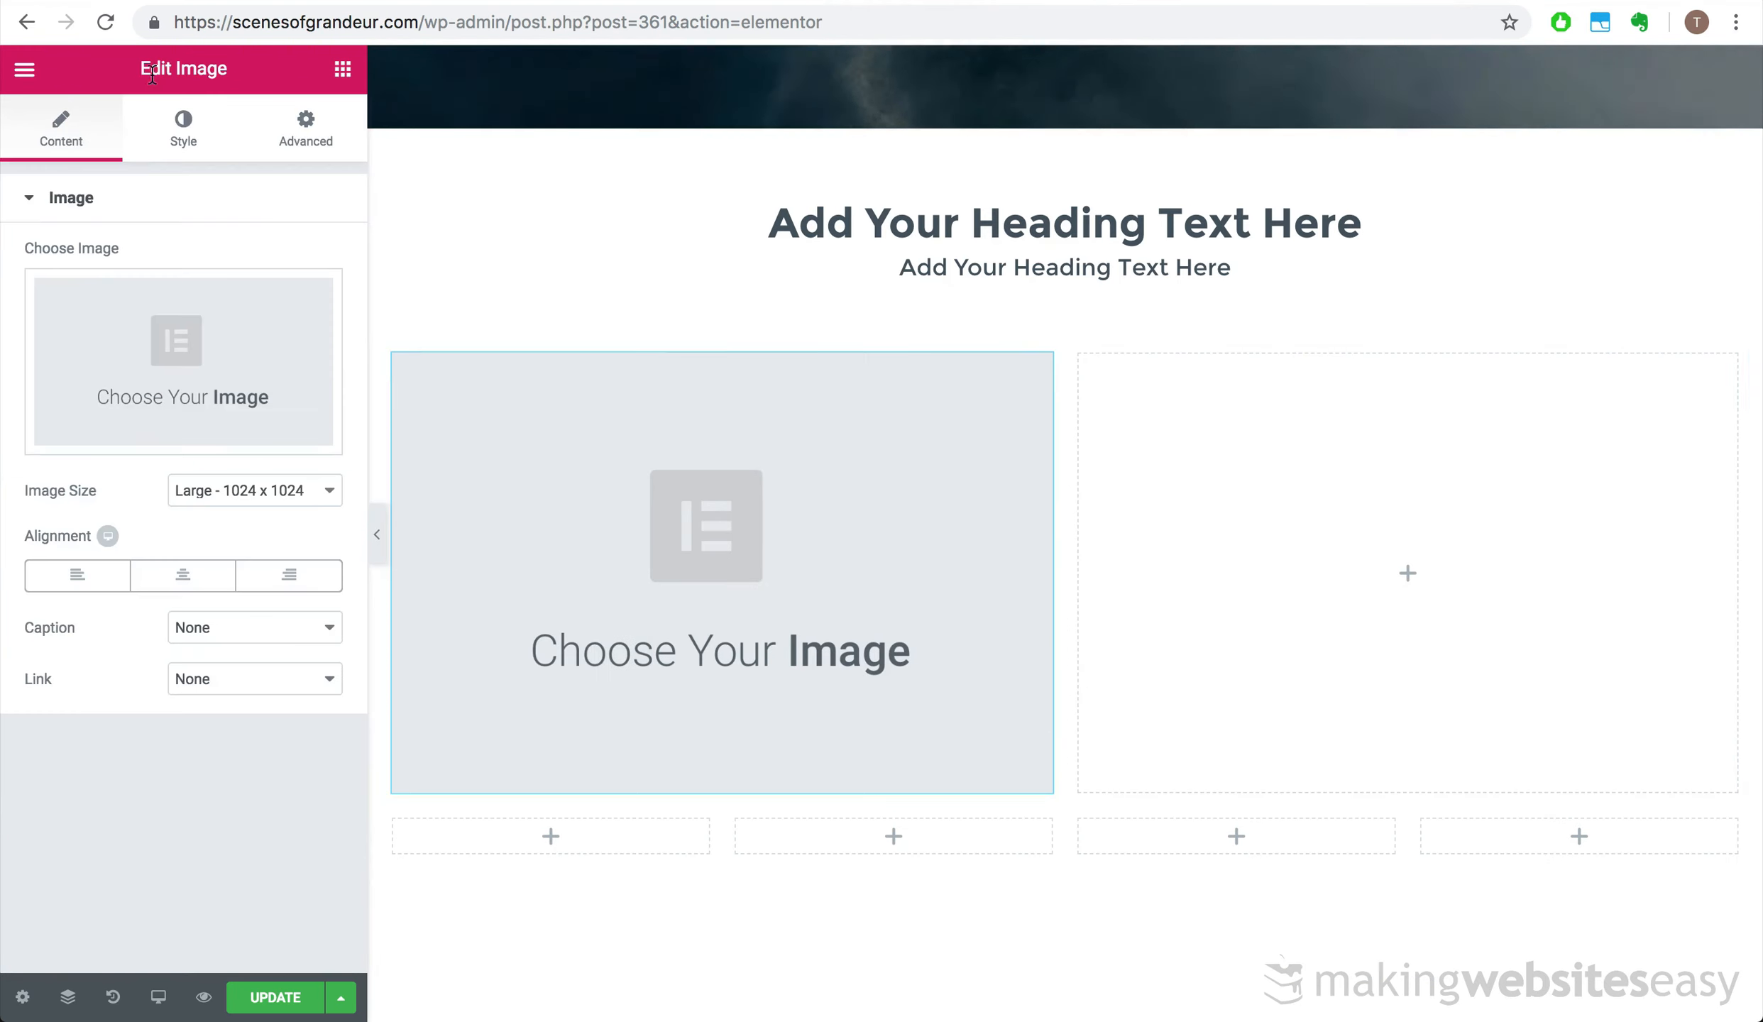
- Delete two of the four empty columns from the lower inner section
click(24, 69)
right_click(396, 823)
click(454, 996)
right_click(857, 825)
click(915, 996)
scroll(759, 513, down, 1)
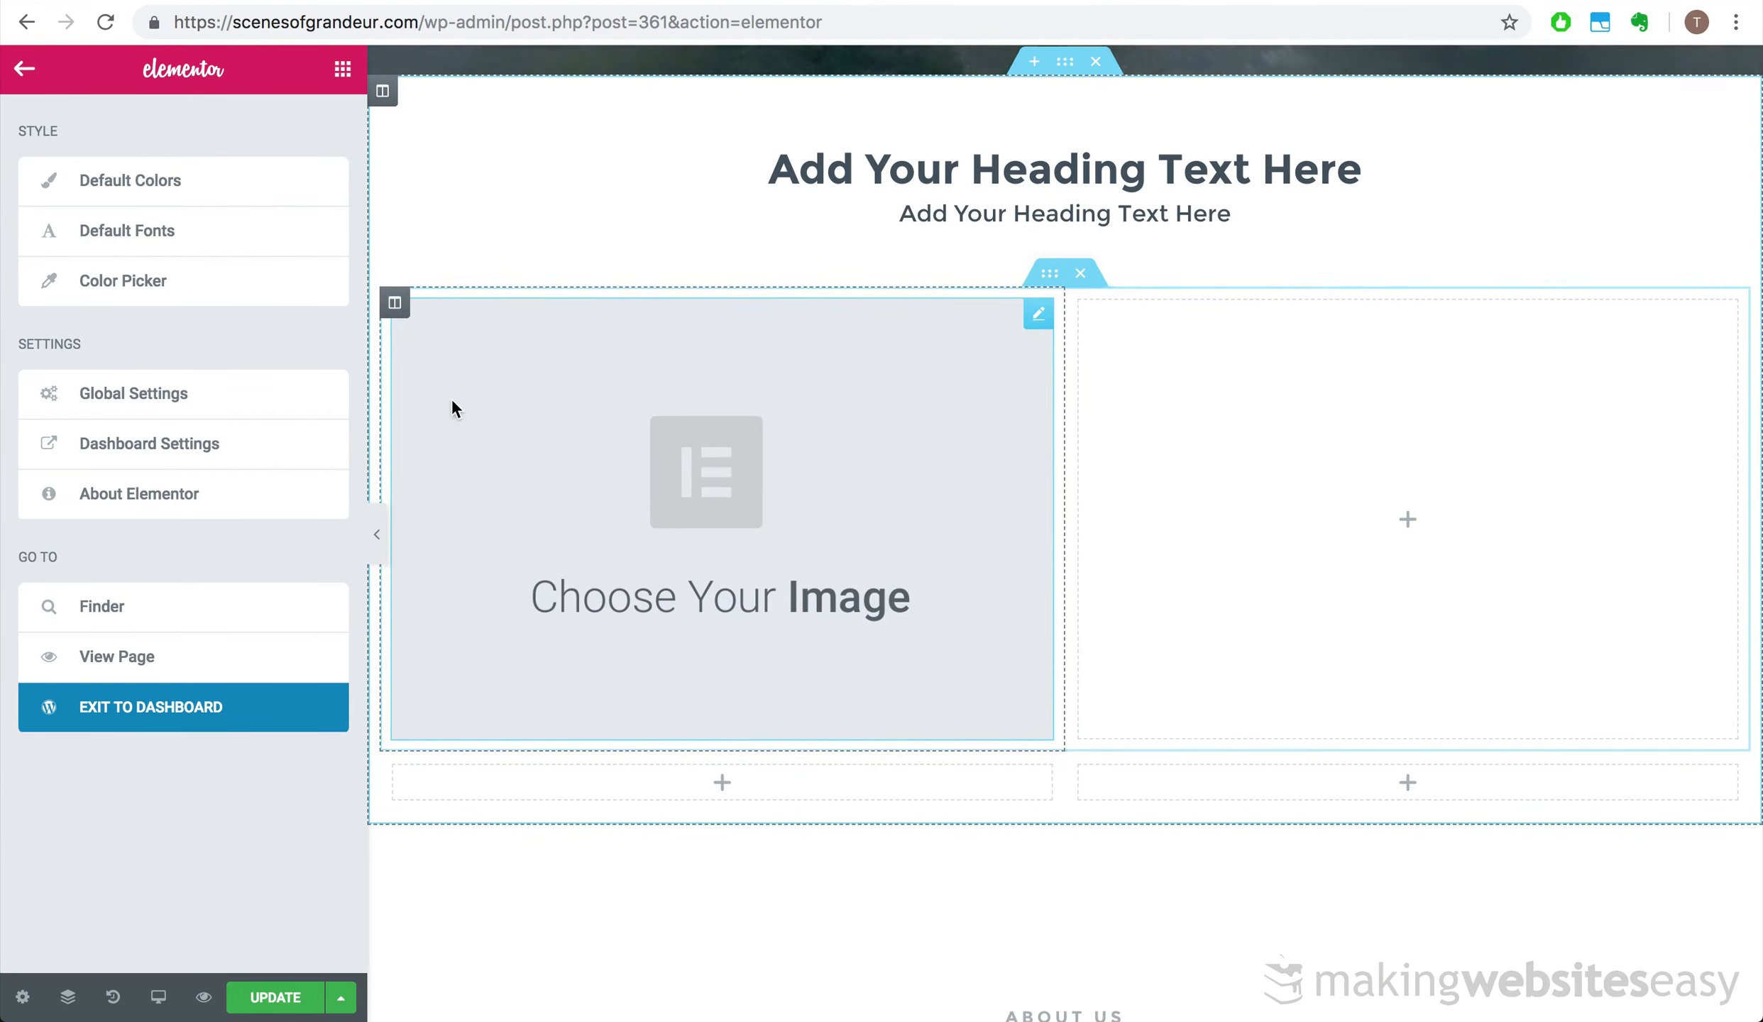
- Remove the lower inner section and the empty column beside the image so the image column spans the full width
click(1081, 737)
right_click(1050, 274)
click(1055, 323)
key(super+z)
right_click(1081, 302)
click(1138, 656)
scroll(1068, 523, down, 5)
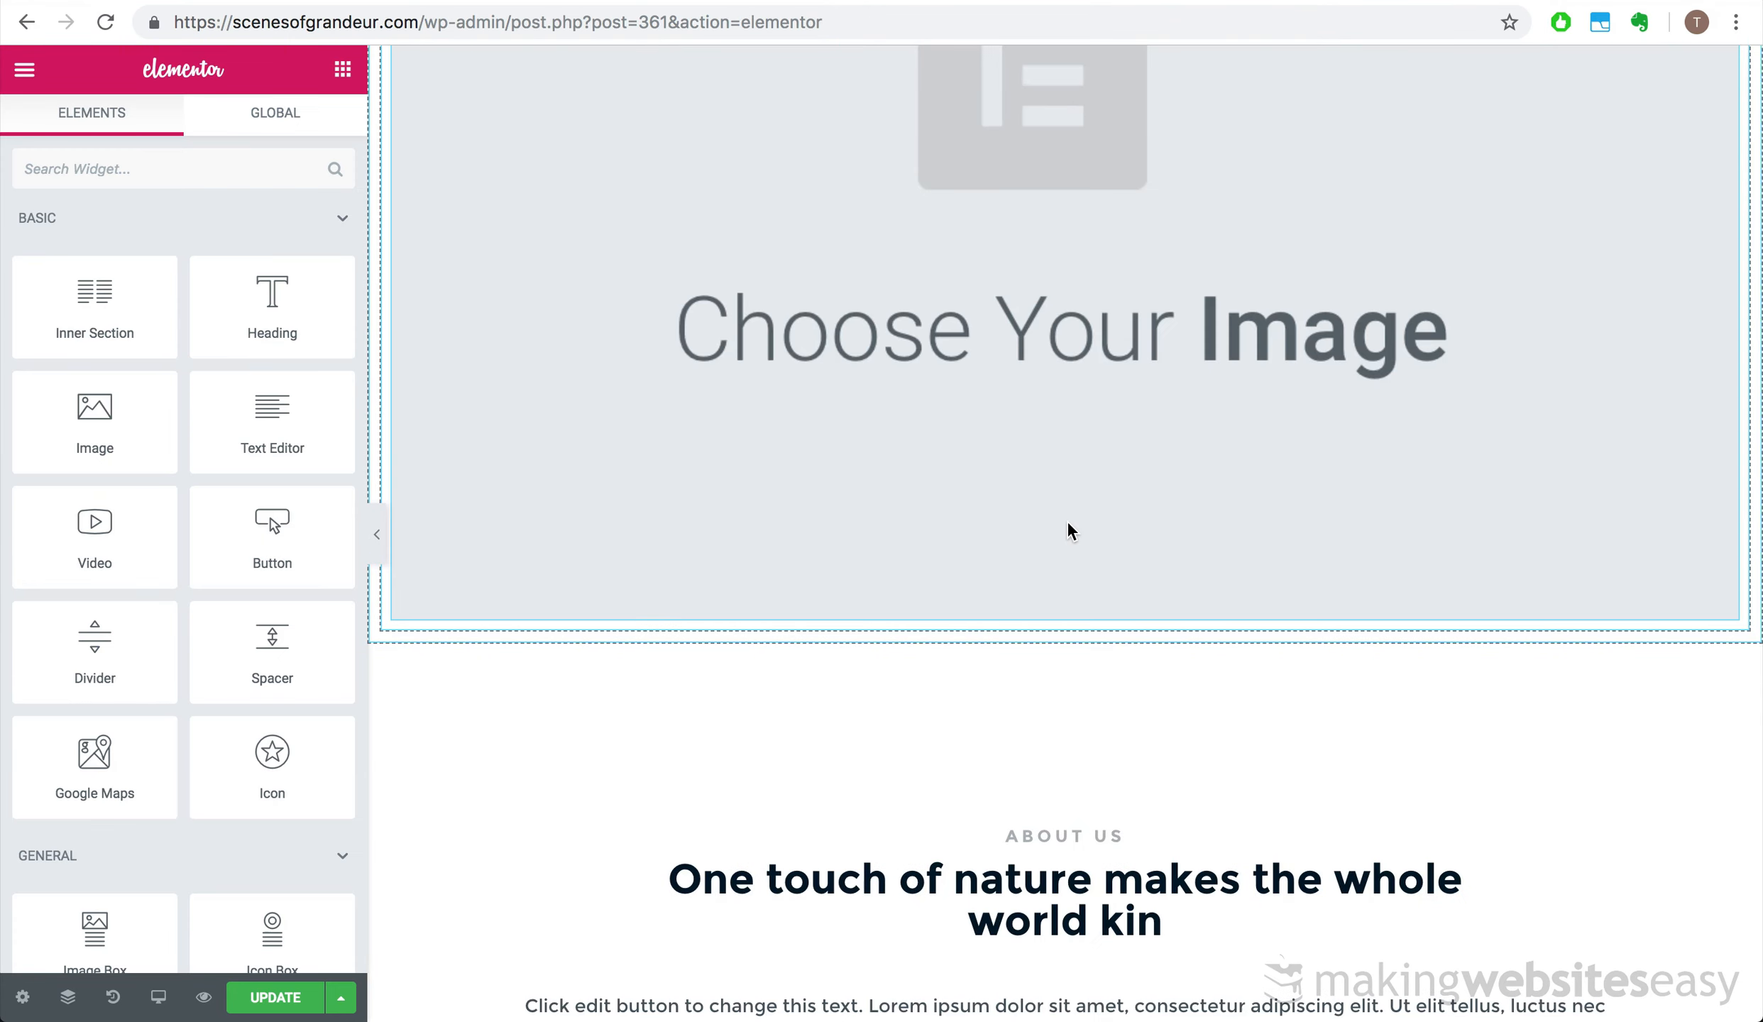
- Add a Heading below the image in the same column, set its HTML tag to H4 and center it
scroll(1068, 530, up, 5)
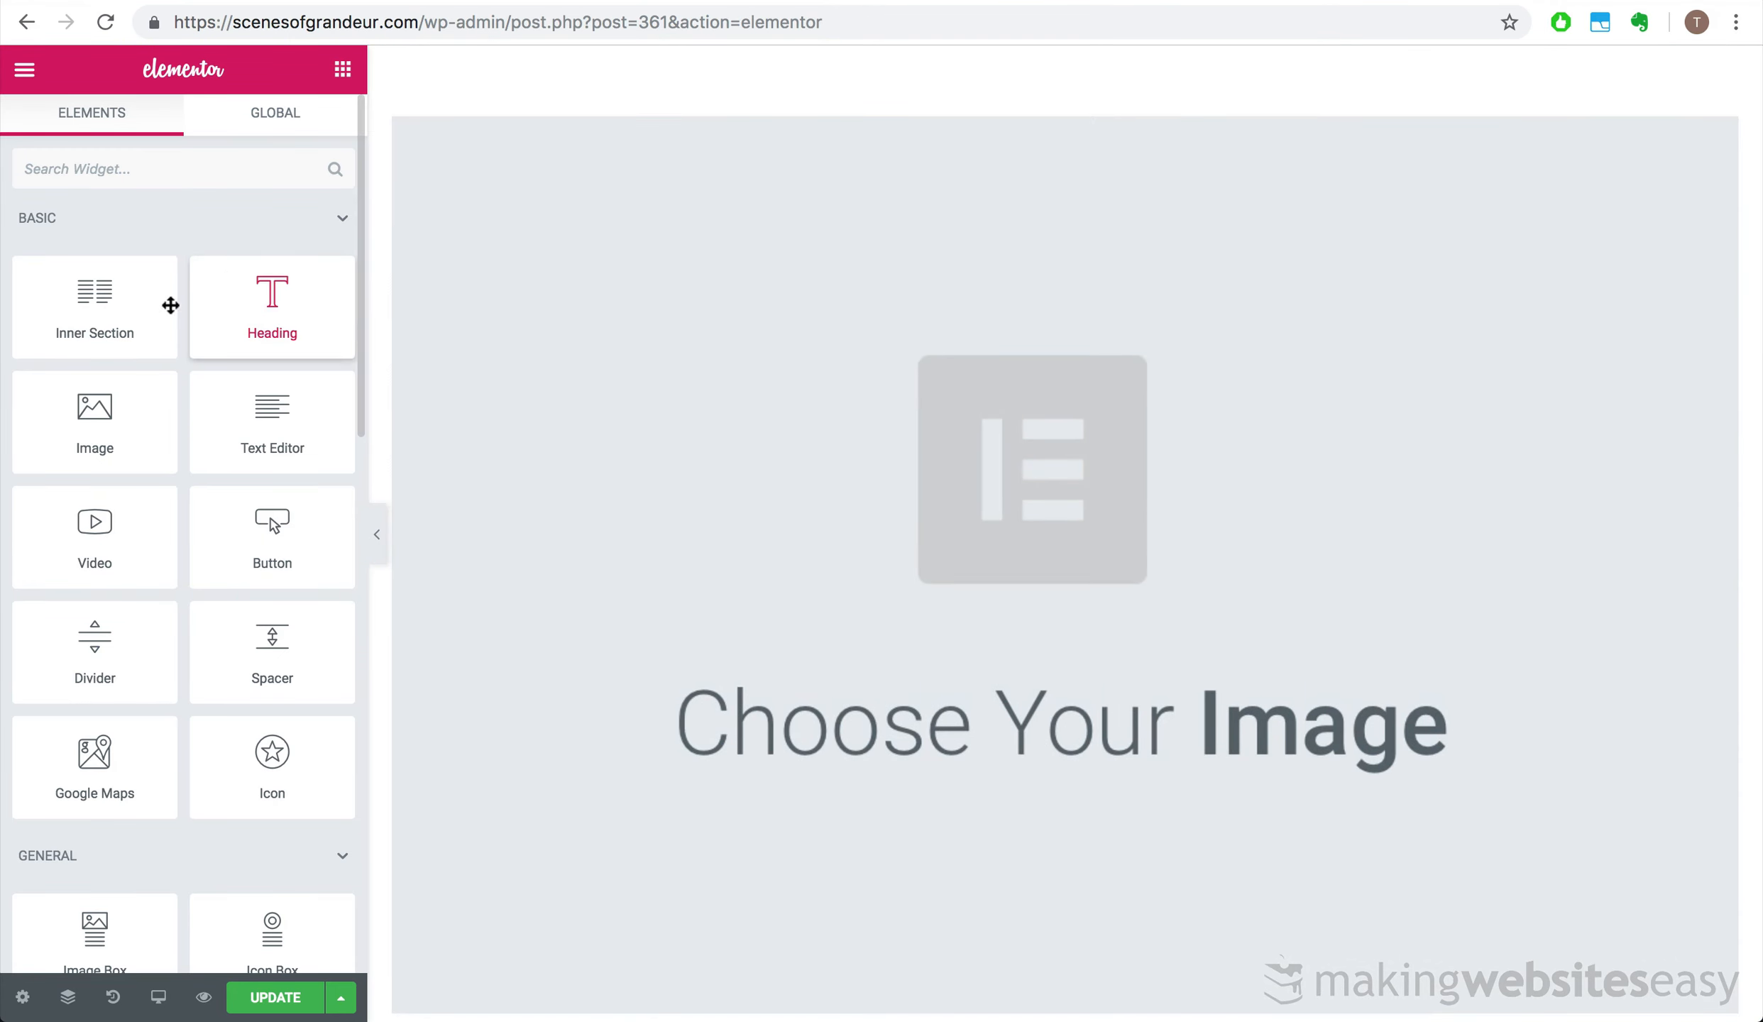
drag(247, 334, 1062, 834)
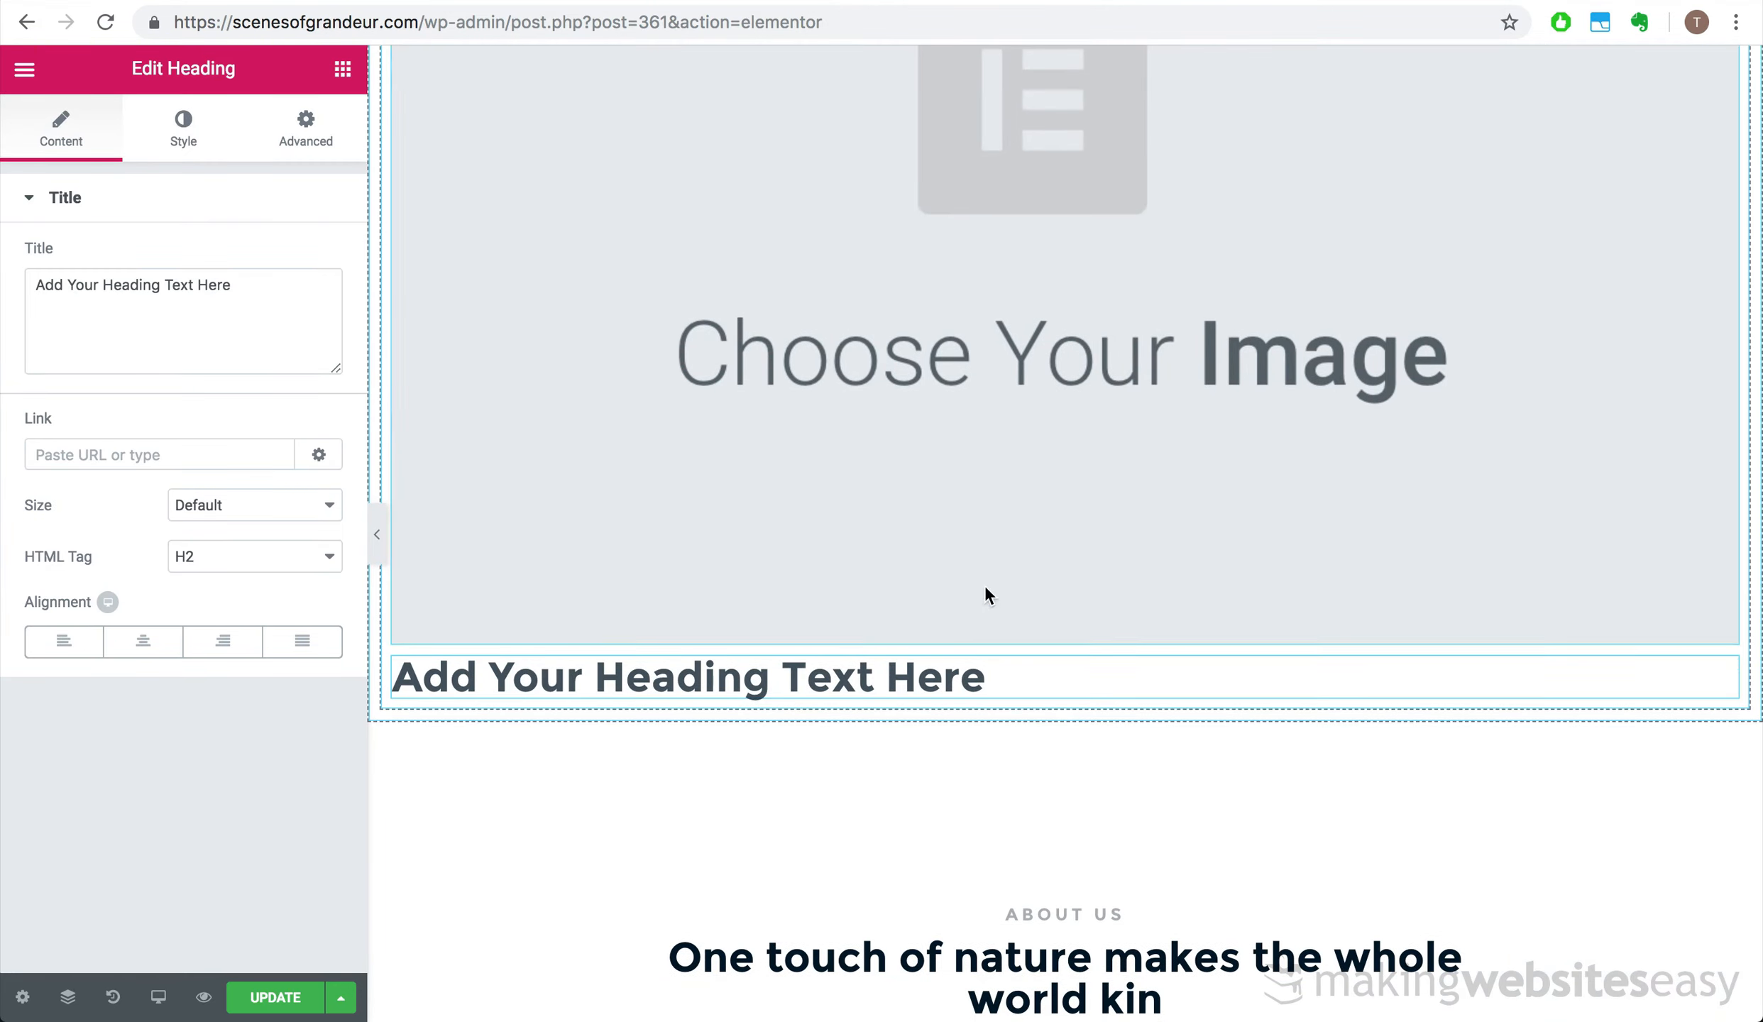
click(224, 557)
click(212, 600)
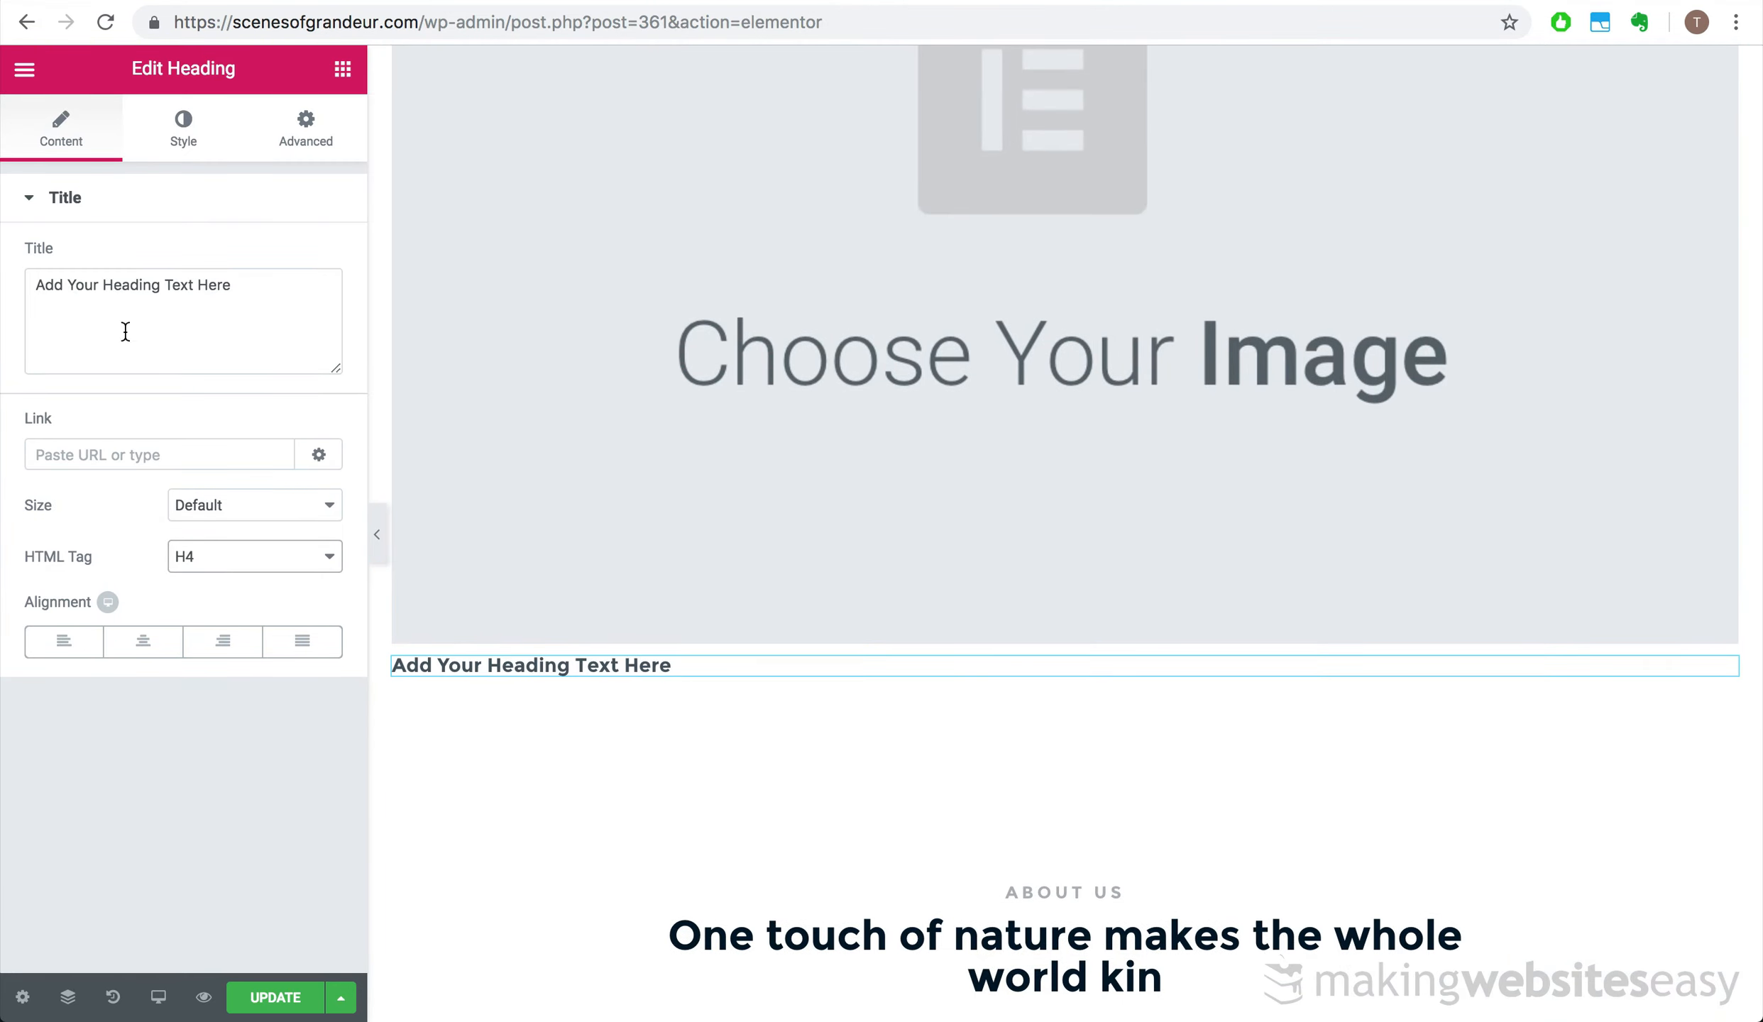
click(305, 127)
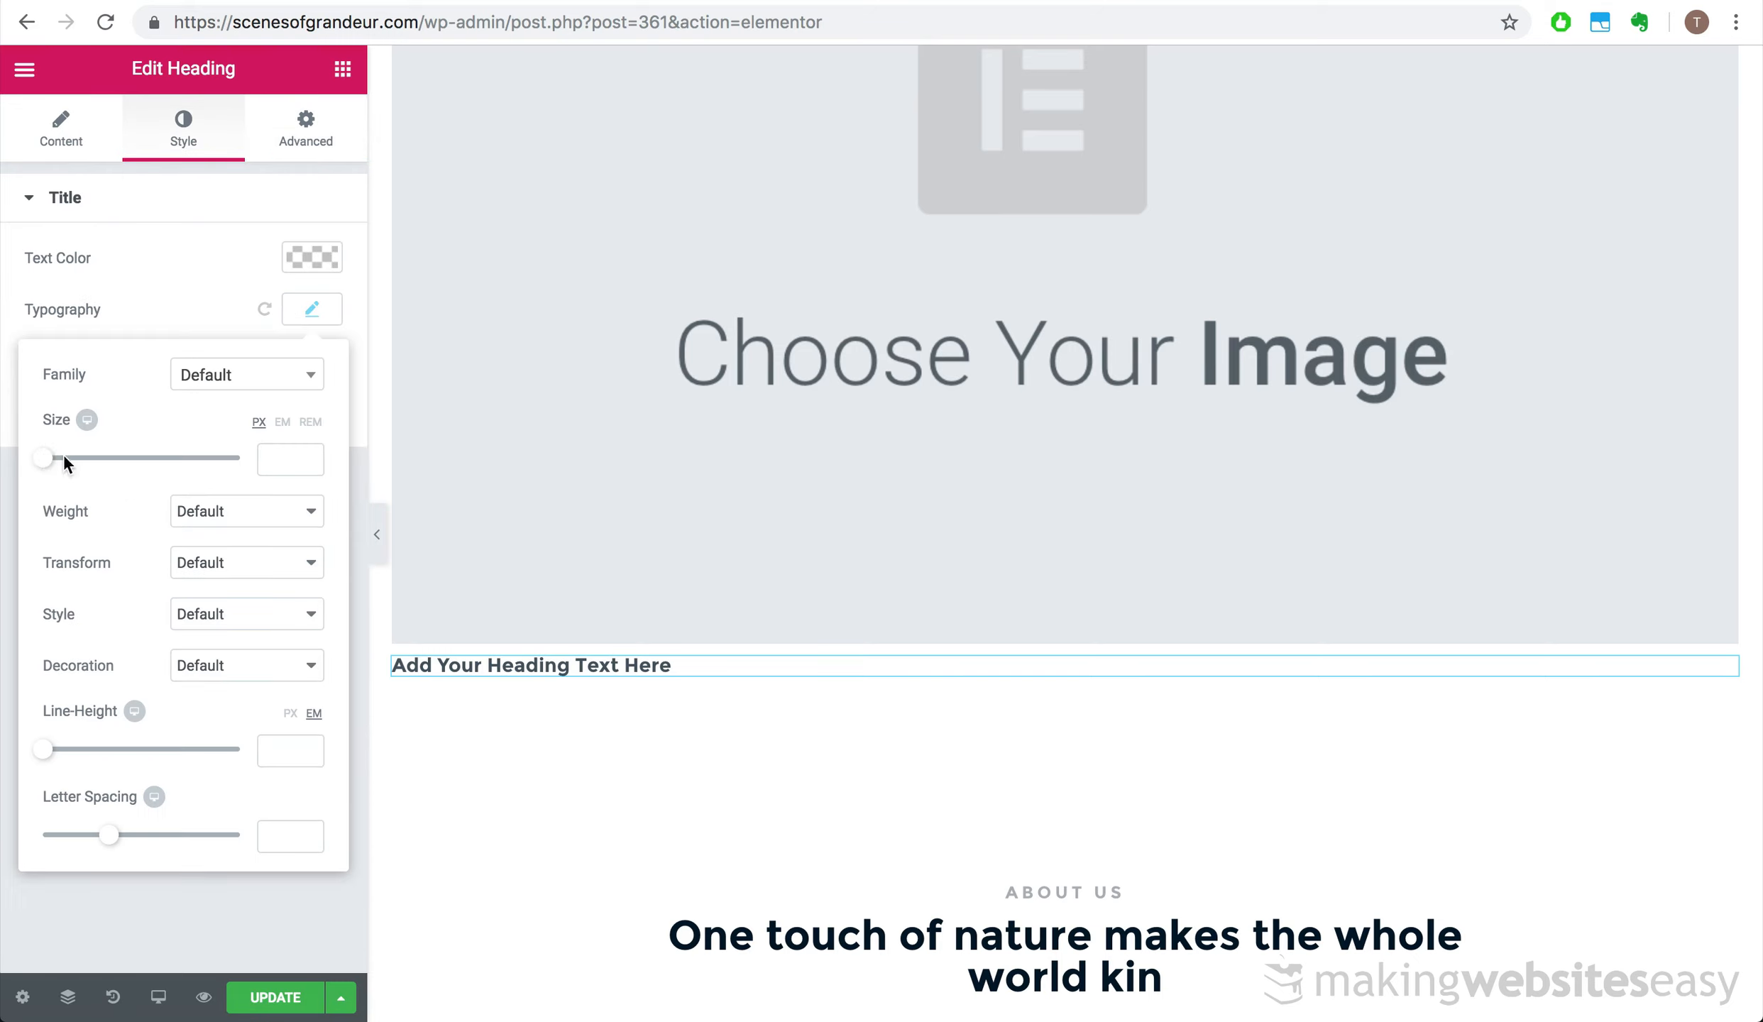
drag(64, 458, 60, 457)
click(316, 130)
click(64, 129)
click(142, 642)
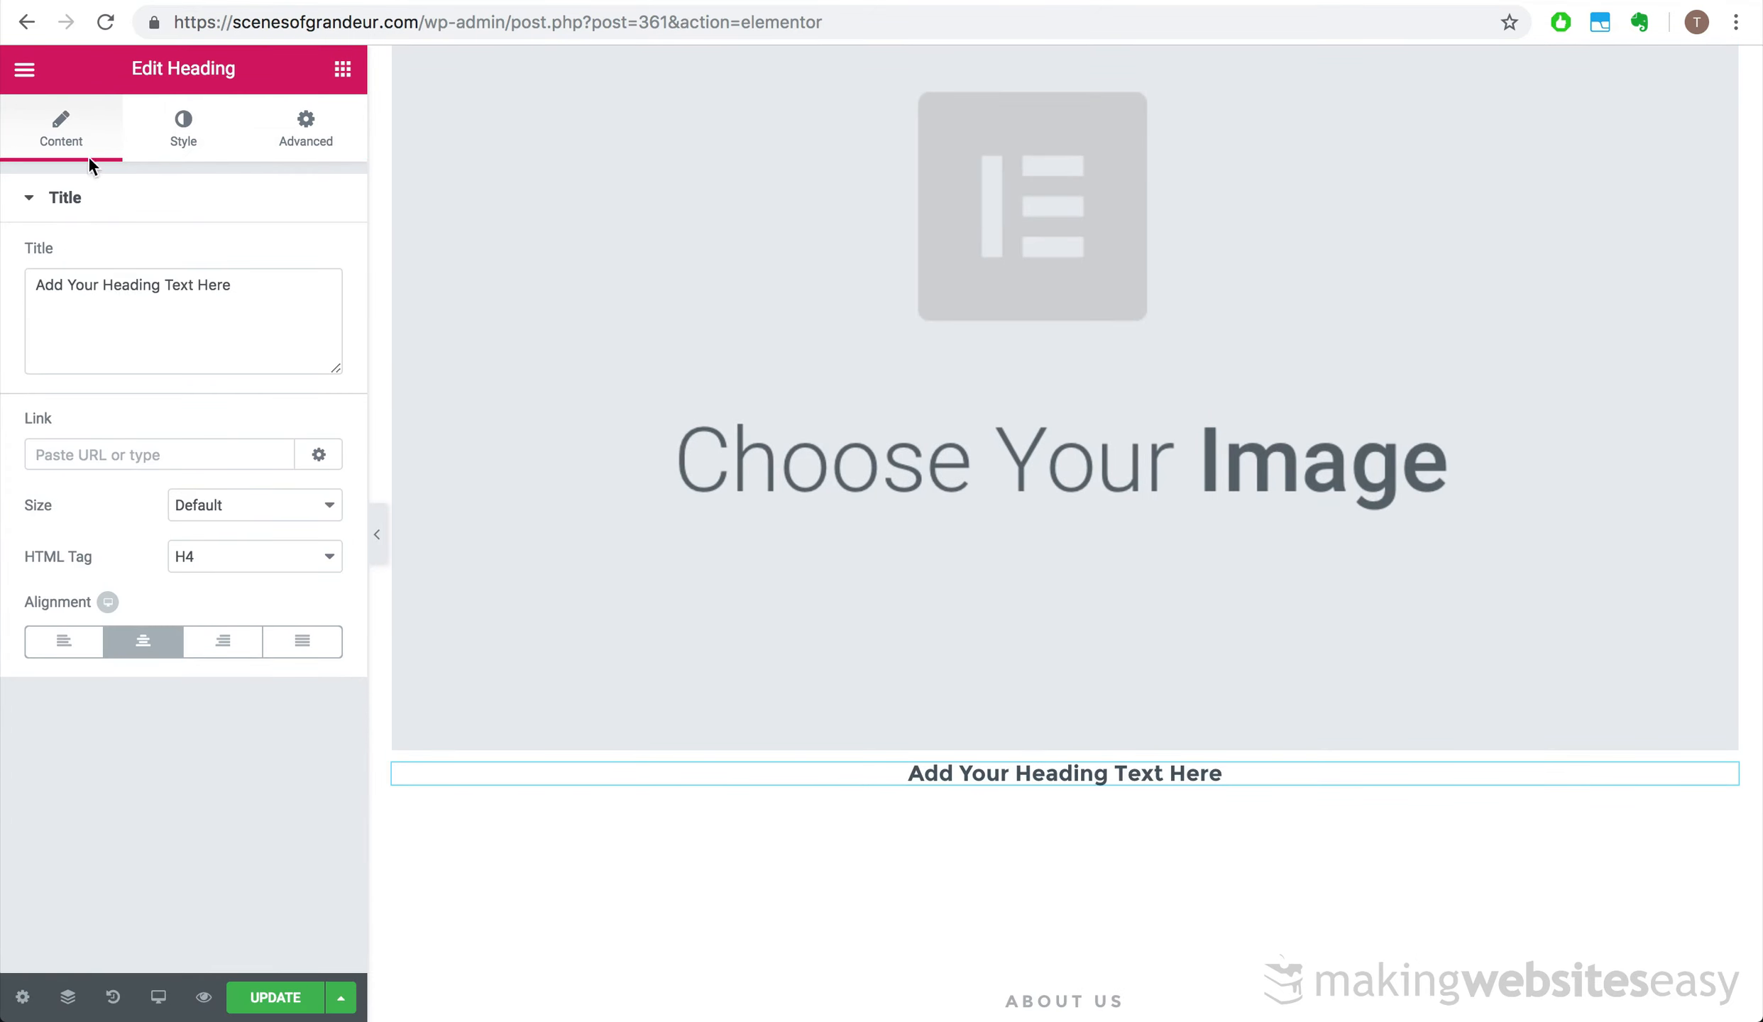
- Choose a text color for the heading below the image and add a Text Editor widget beneath it
click(183, 129)
click(313, 257)
click(64, 355)
click(342, 68)
drag(249, 447, 1064, 793)
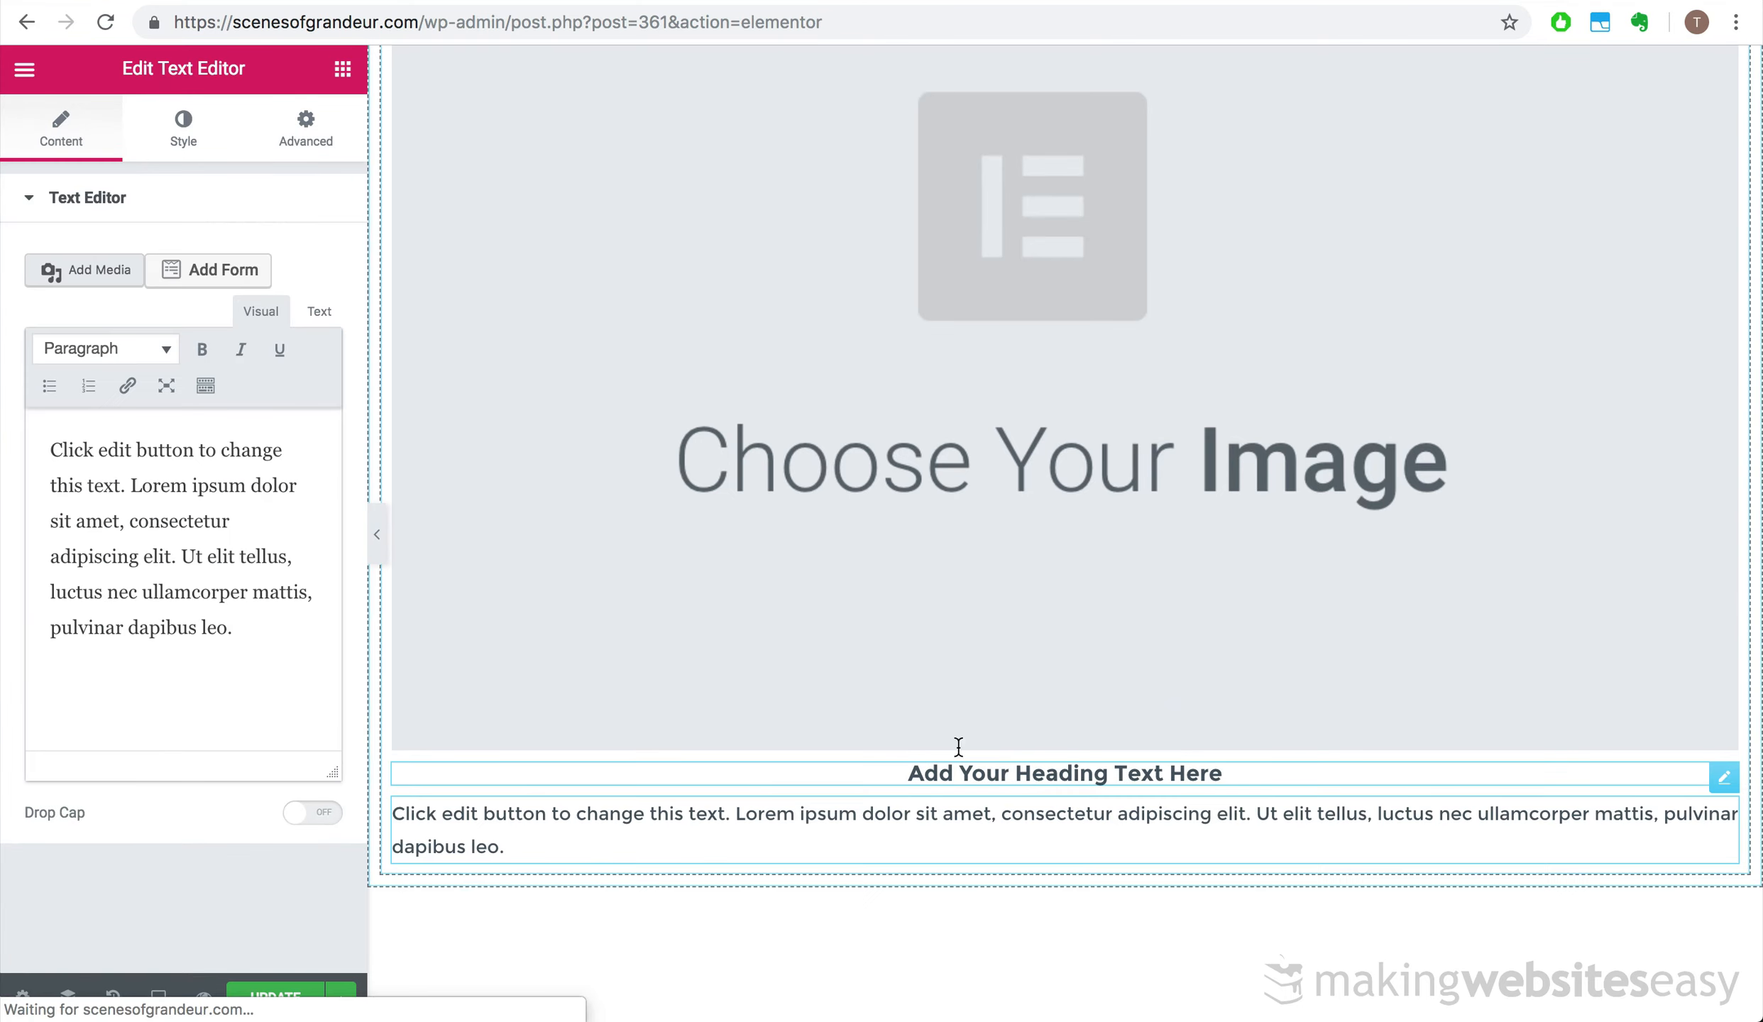
- Give the image in the new section 30 px of bottom padding and increase it slightly
scroll(1168, 347, up, 7)
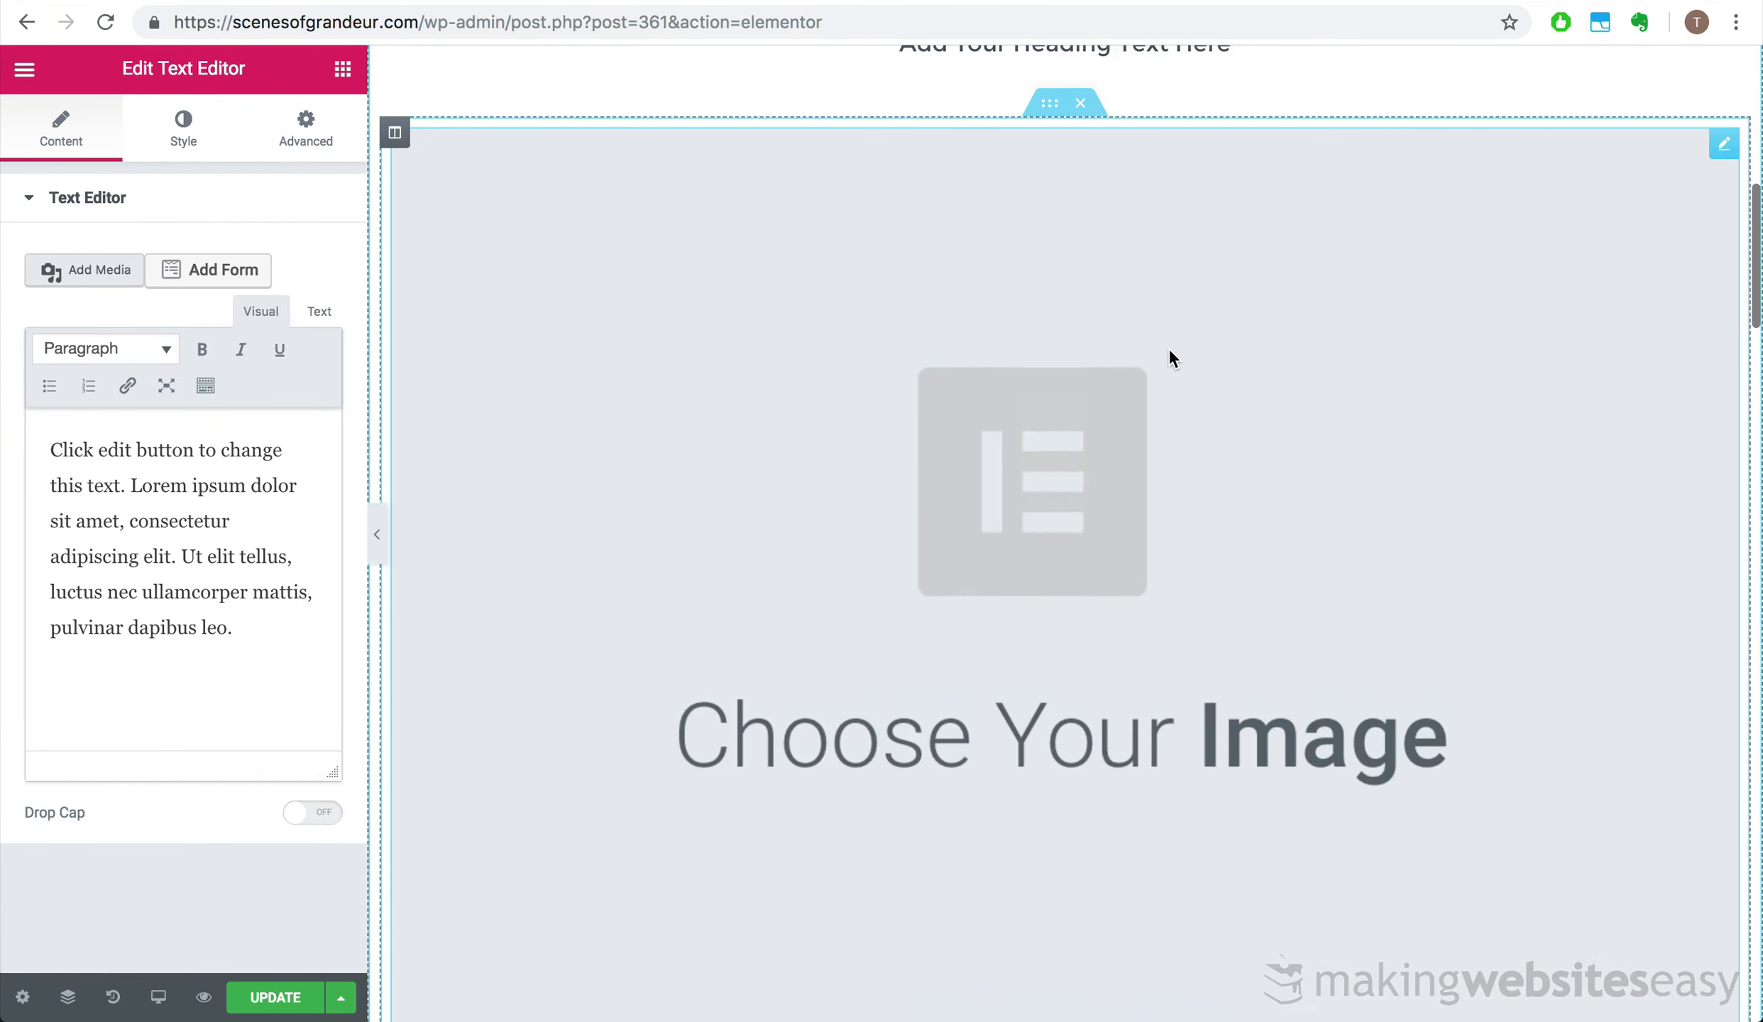
key(super+z)
scroll(615, 568, down, 6)
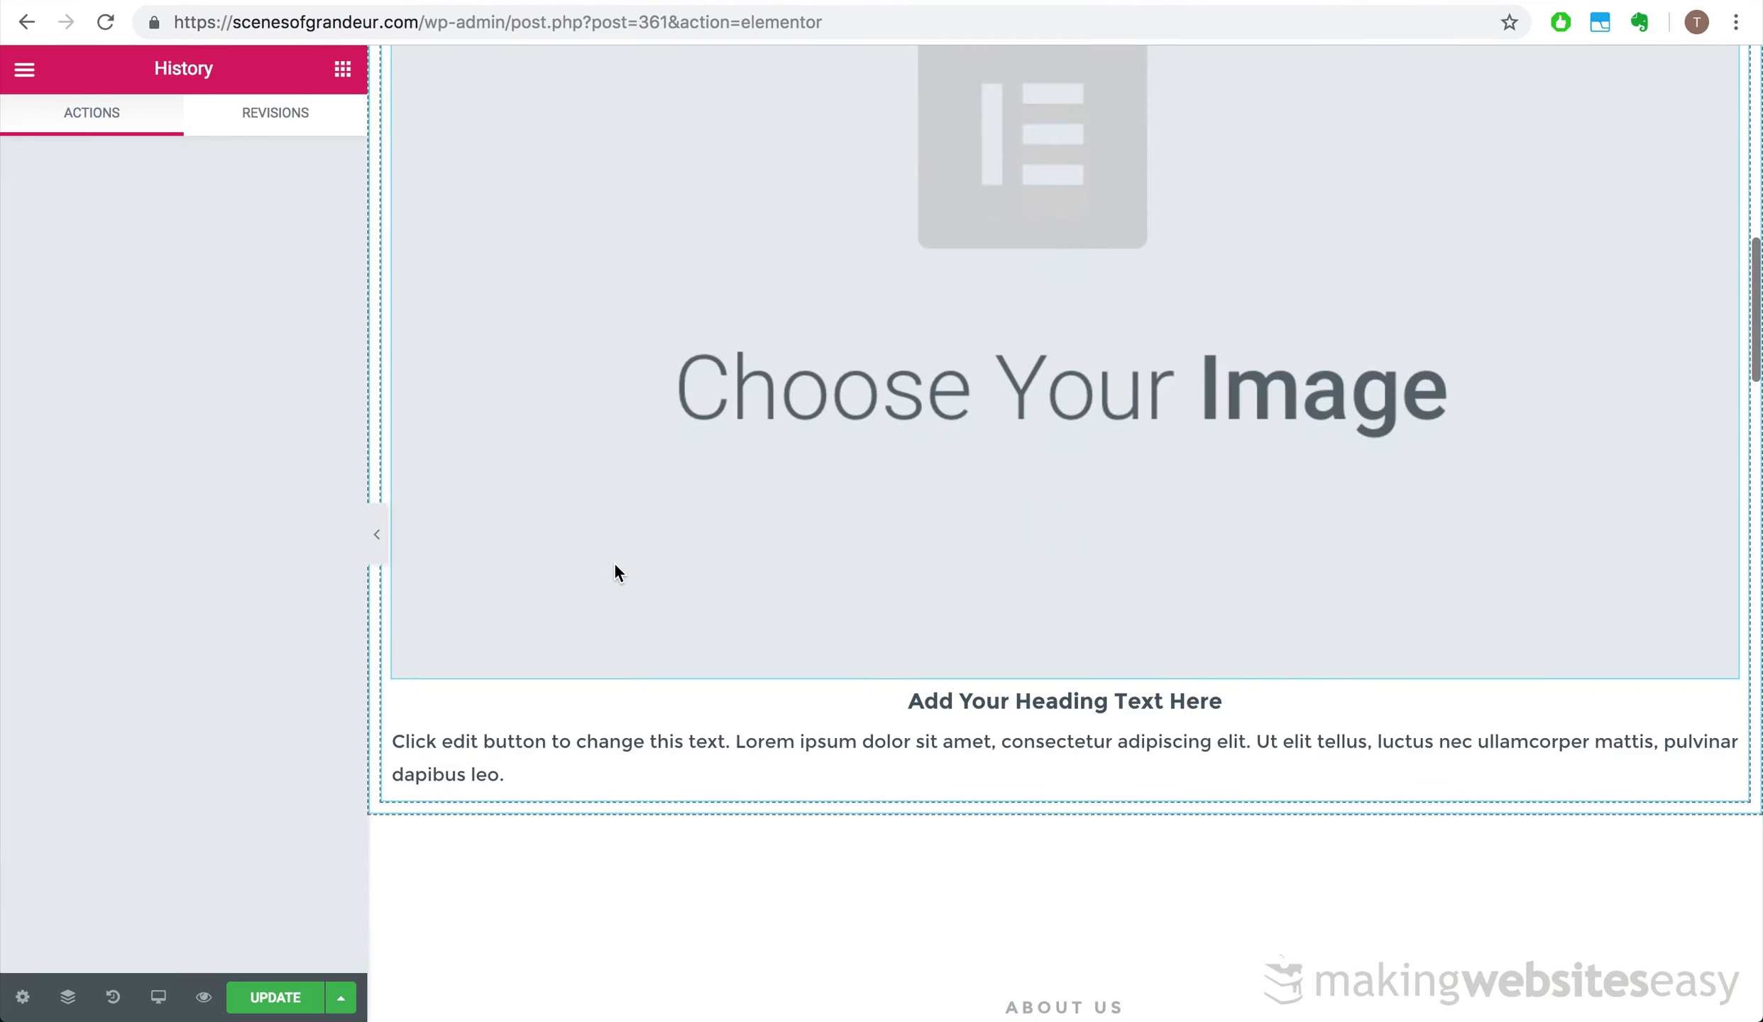
click(1041, 624)
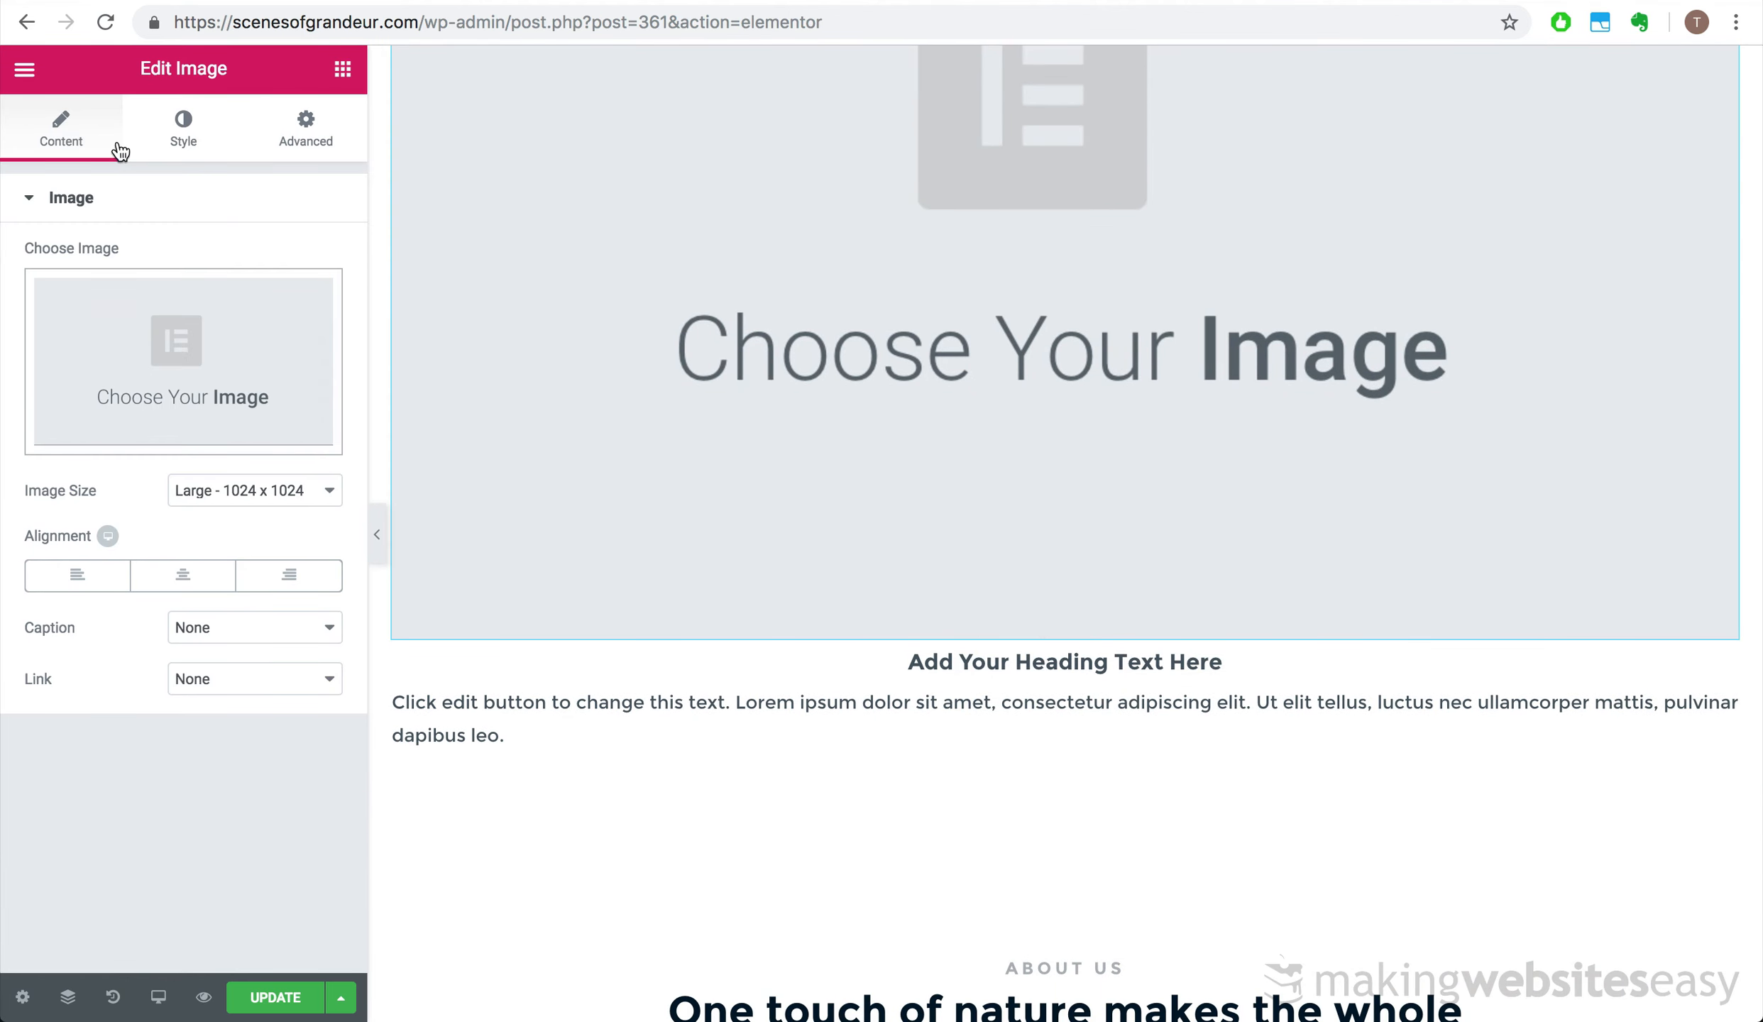
click(272, 140)
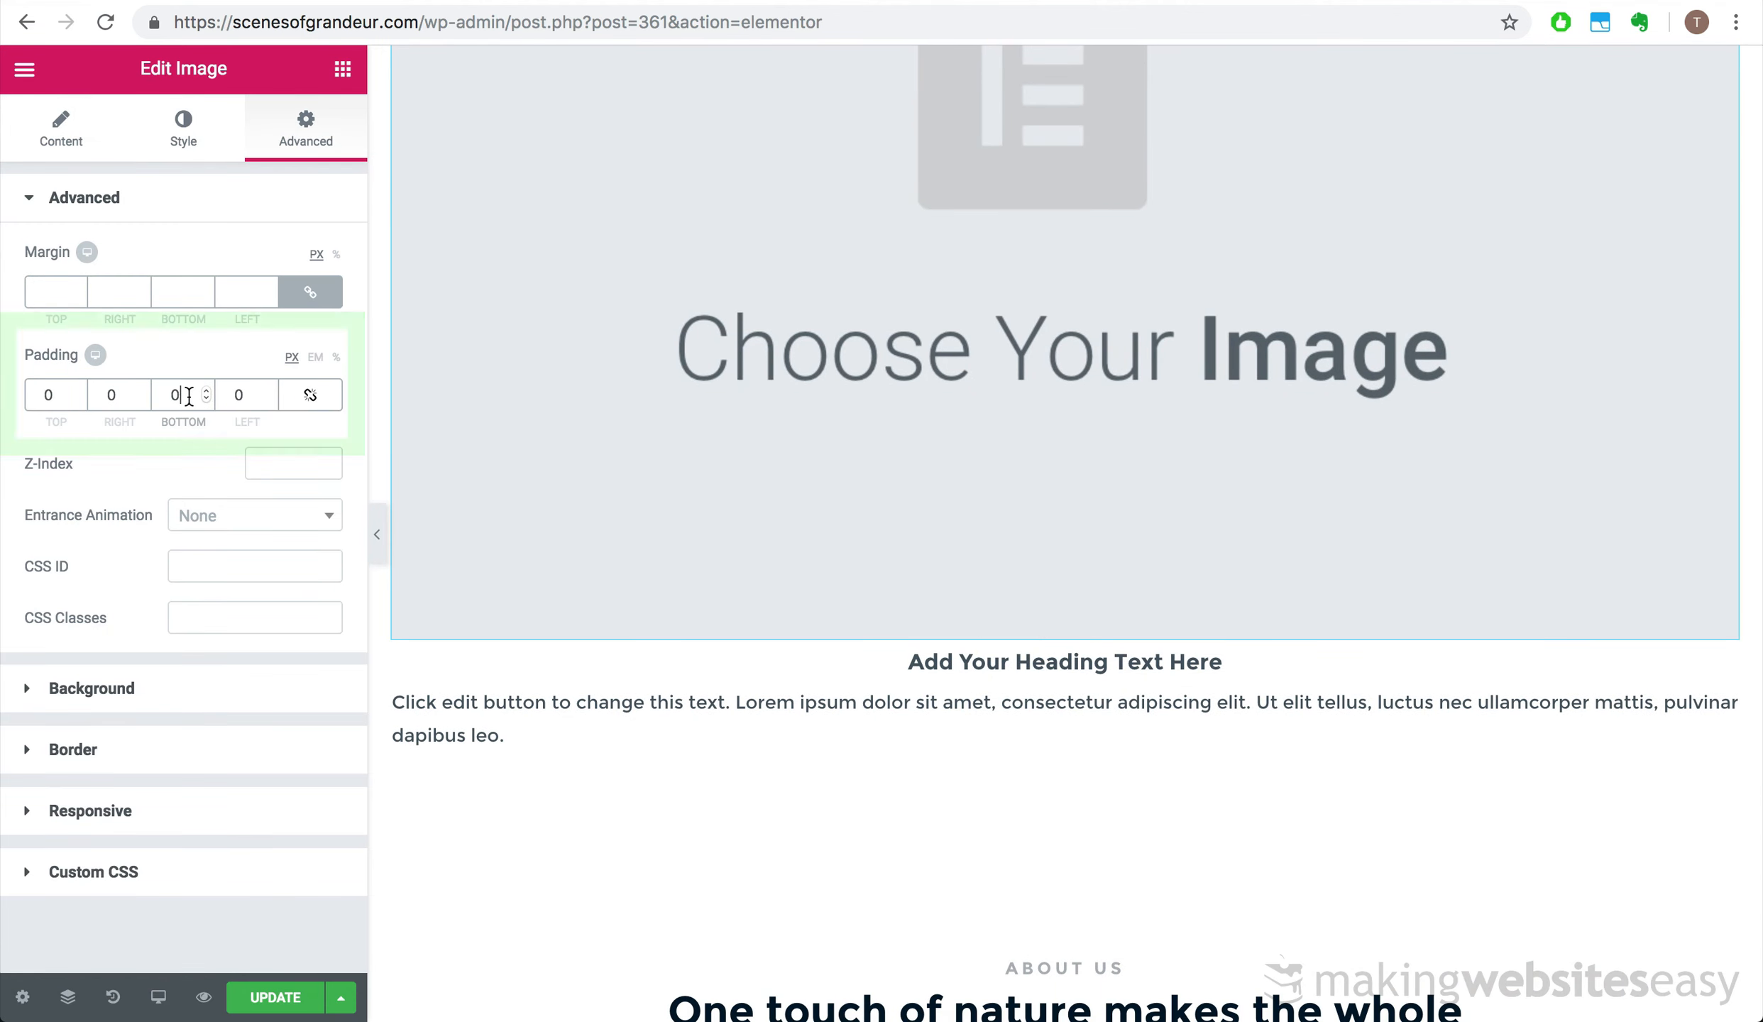
text(3)
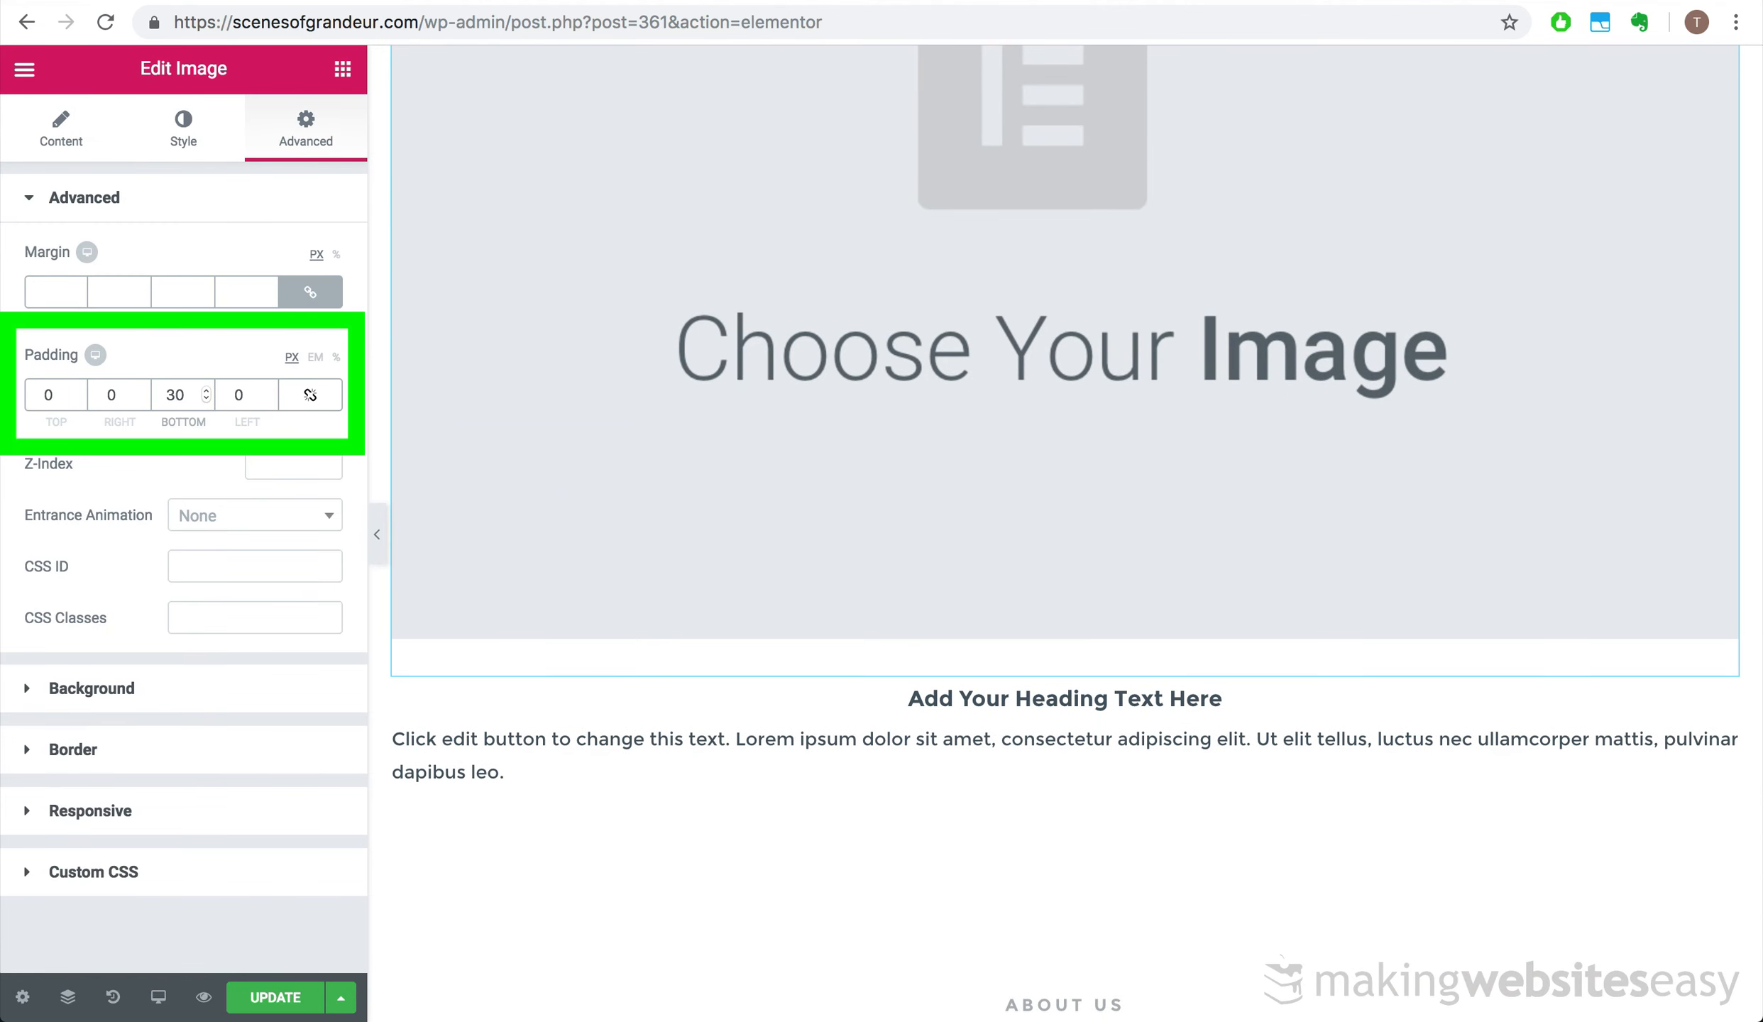
key(Delete)
text(5)
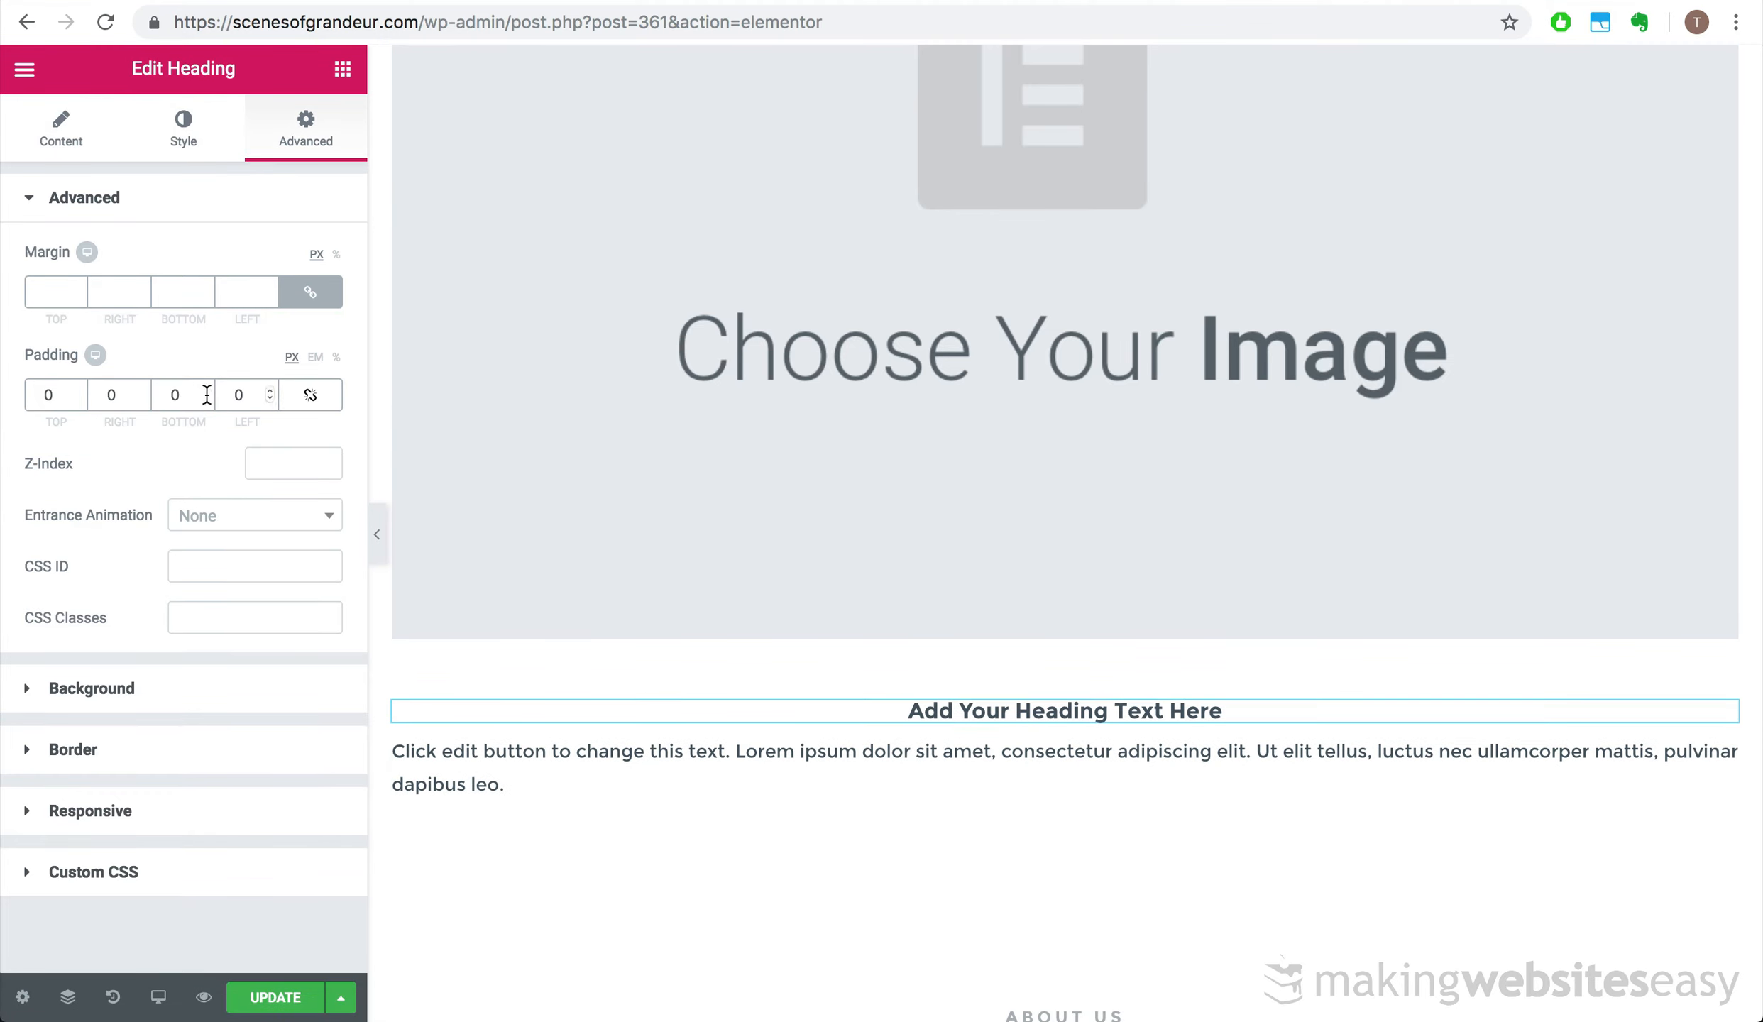
- Set the bottom padding of the heading below the image to 10 px
text(2)
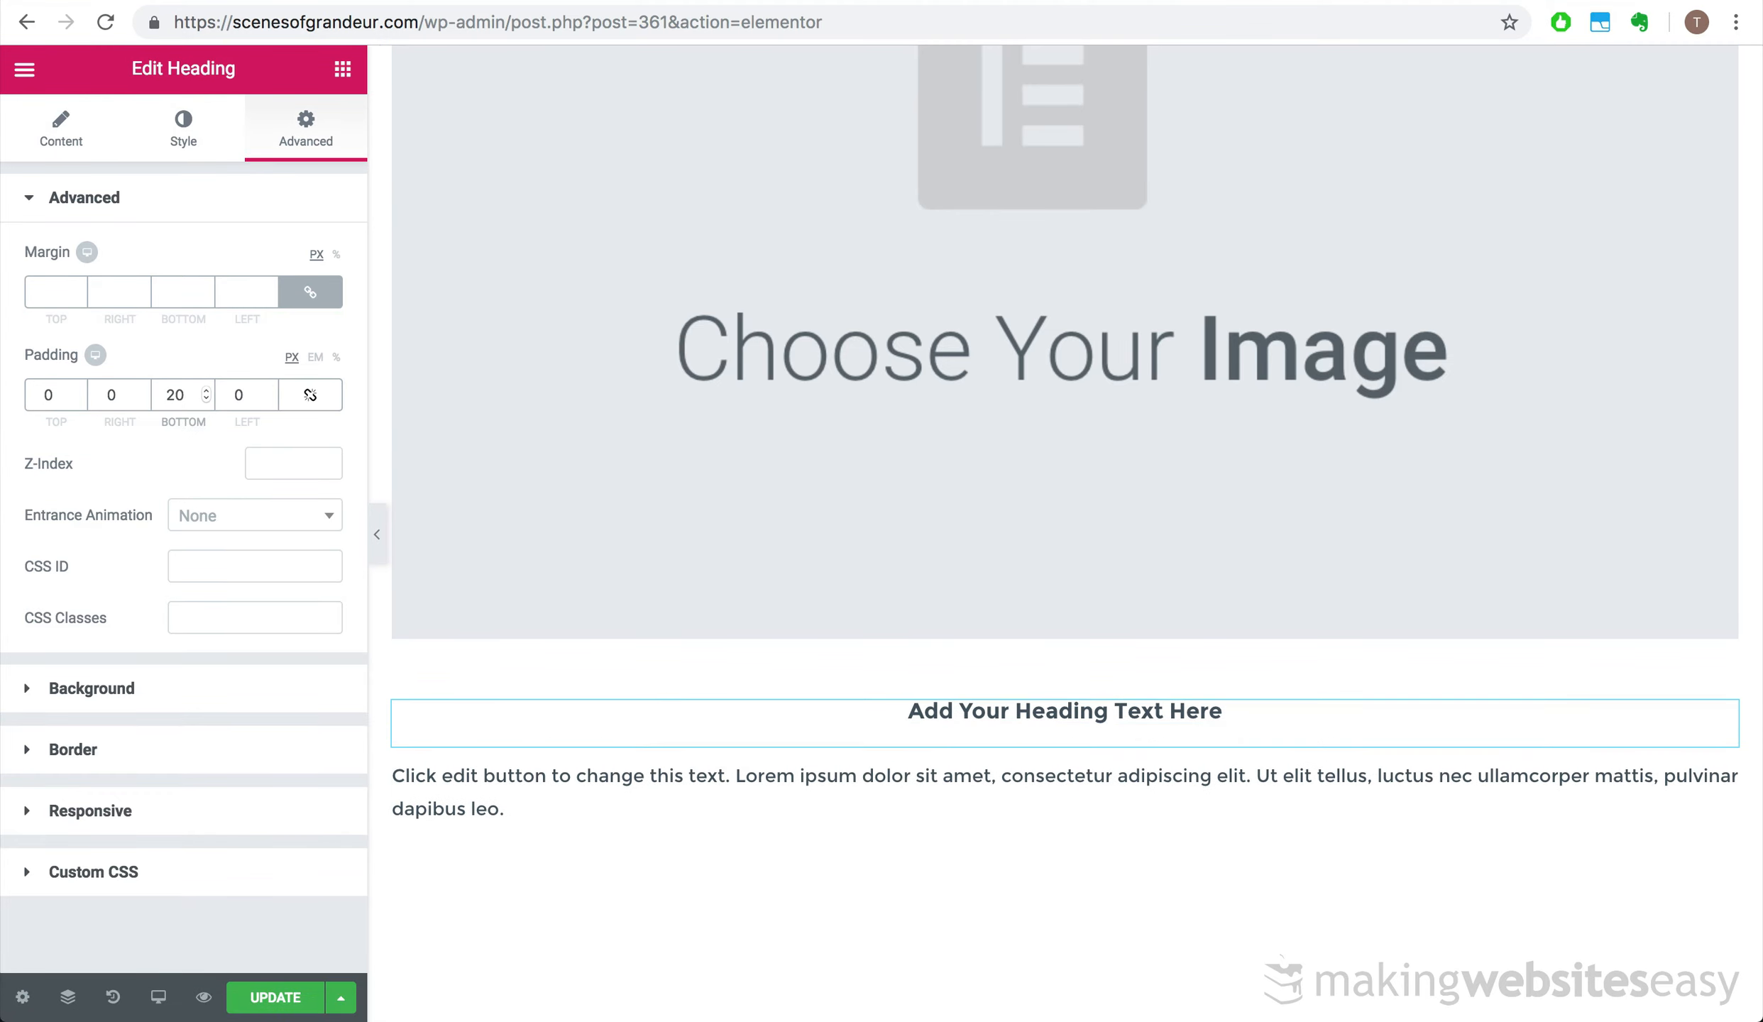
key(BackSpace)
text(1)
- Duplicate the column with the image, heading and text three times to make a row of four columns
scroll(725, 426, up, 5)
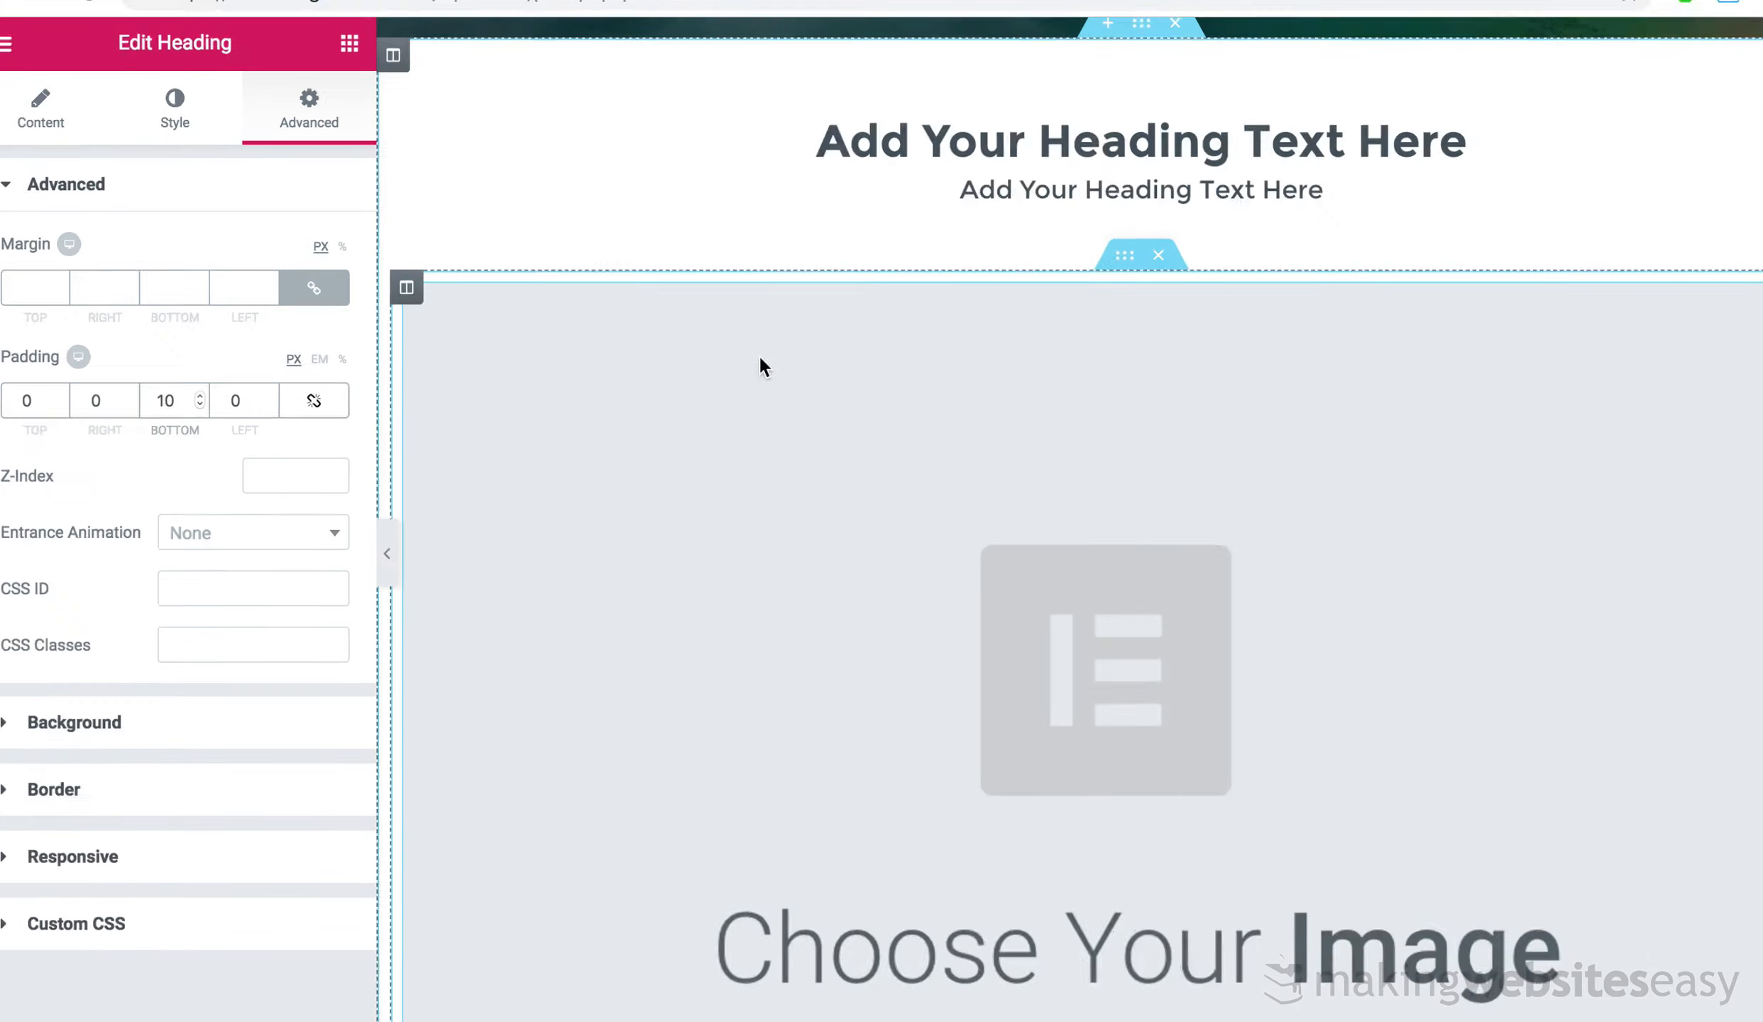
right_click(395, 284)
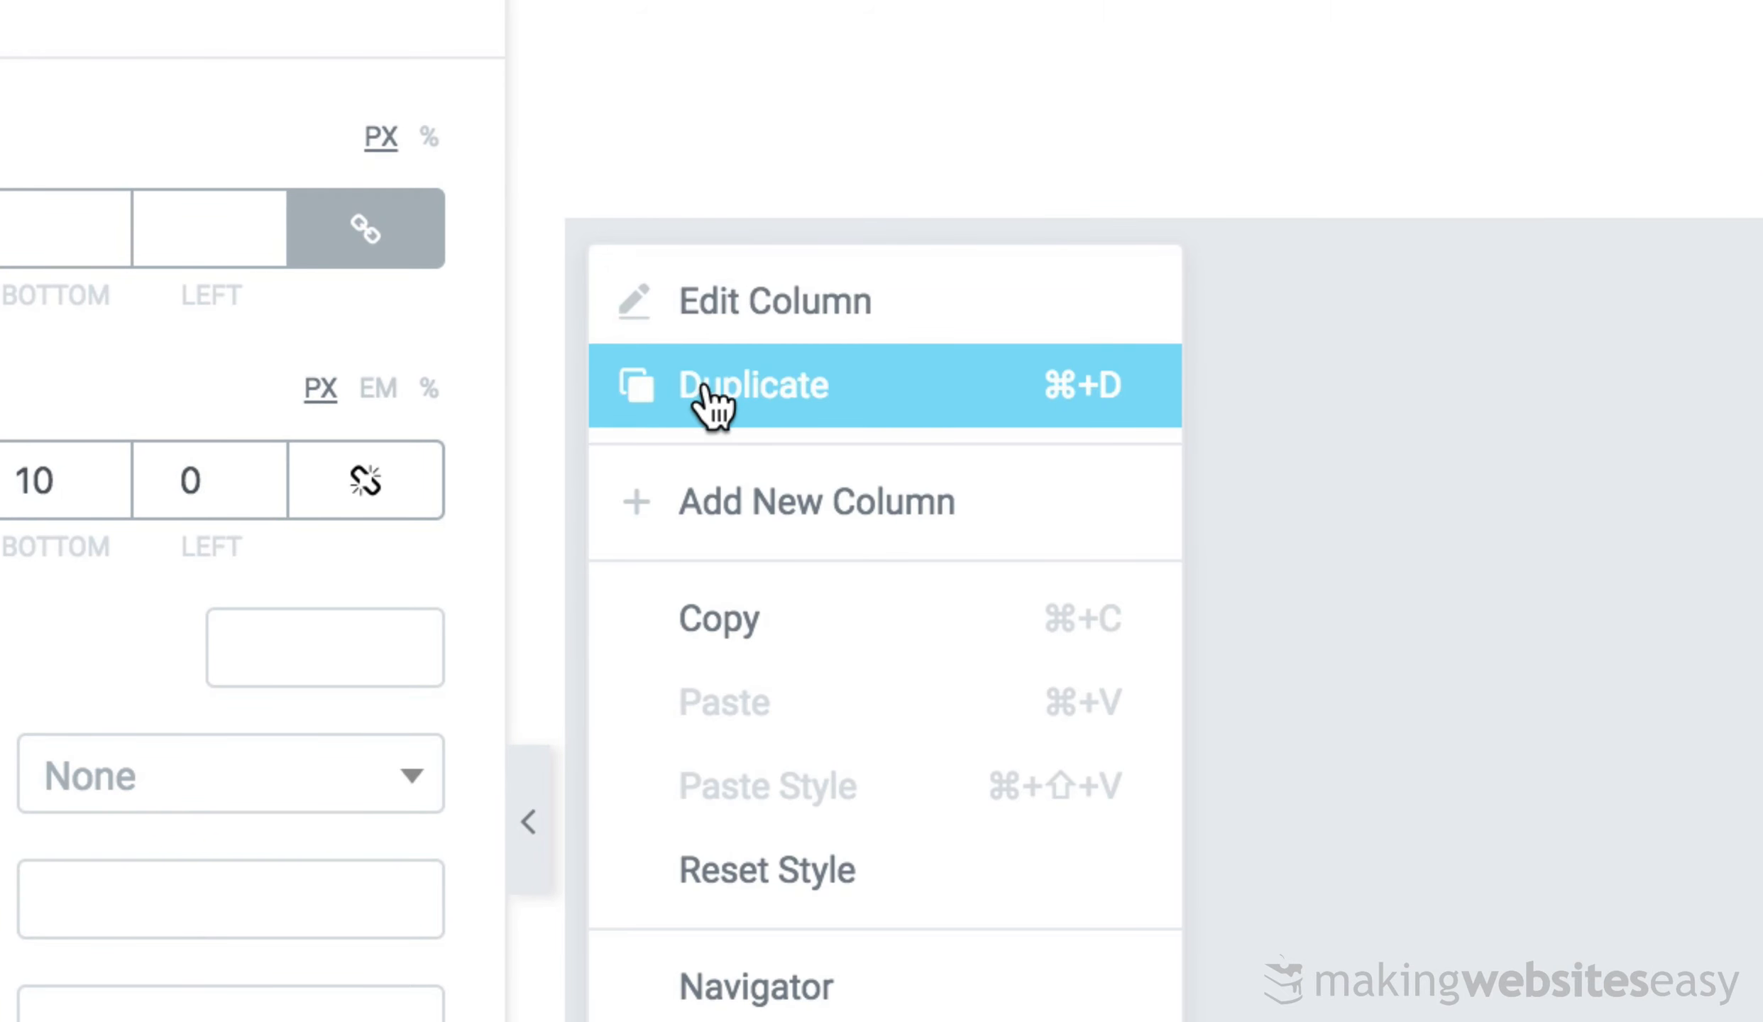
click(688, 384)
right_click(1081, 296)
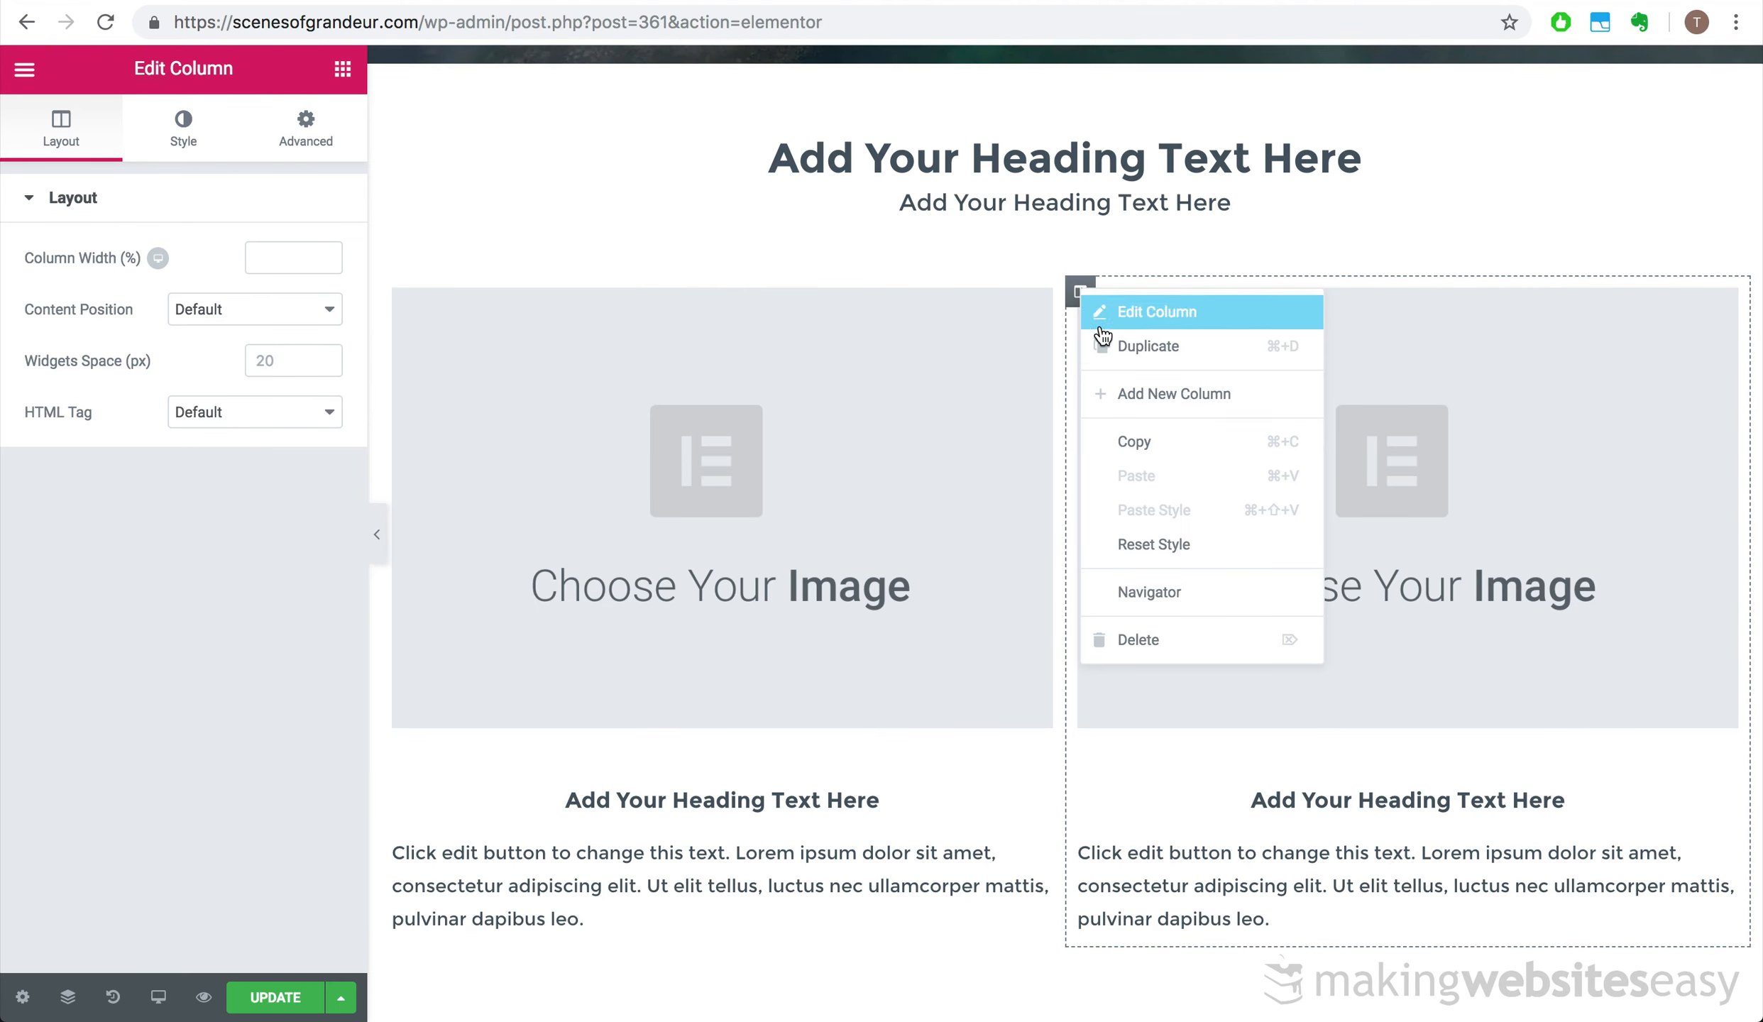
click(1122, 348)
right_click(1309, 291)
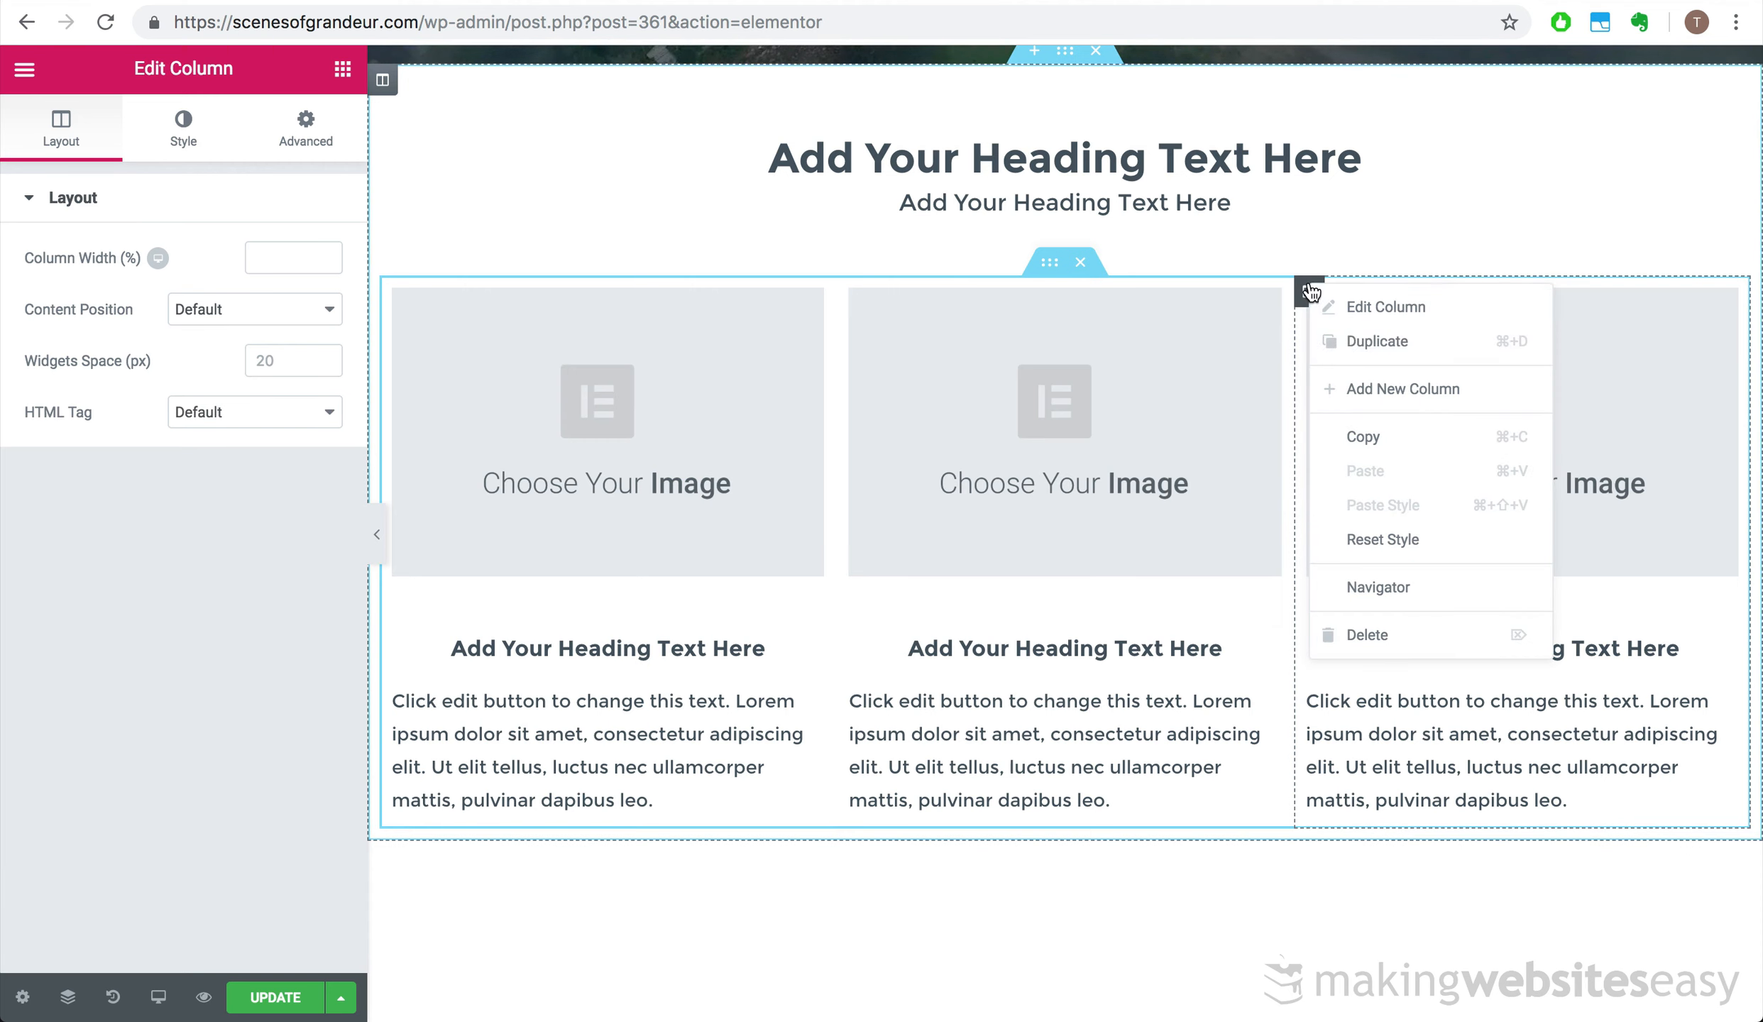
click(1353, 346)
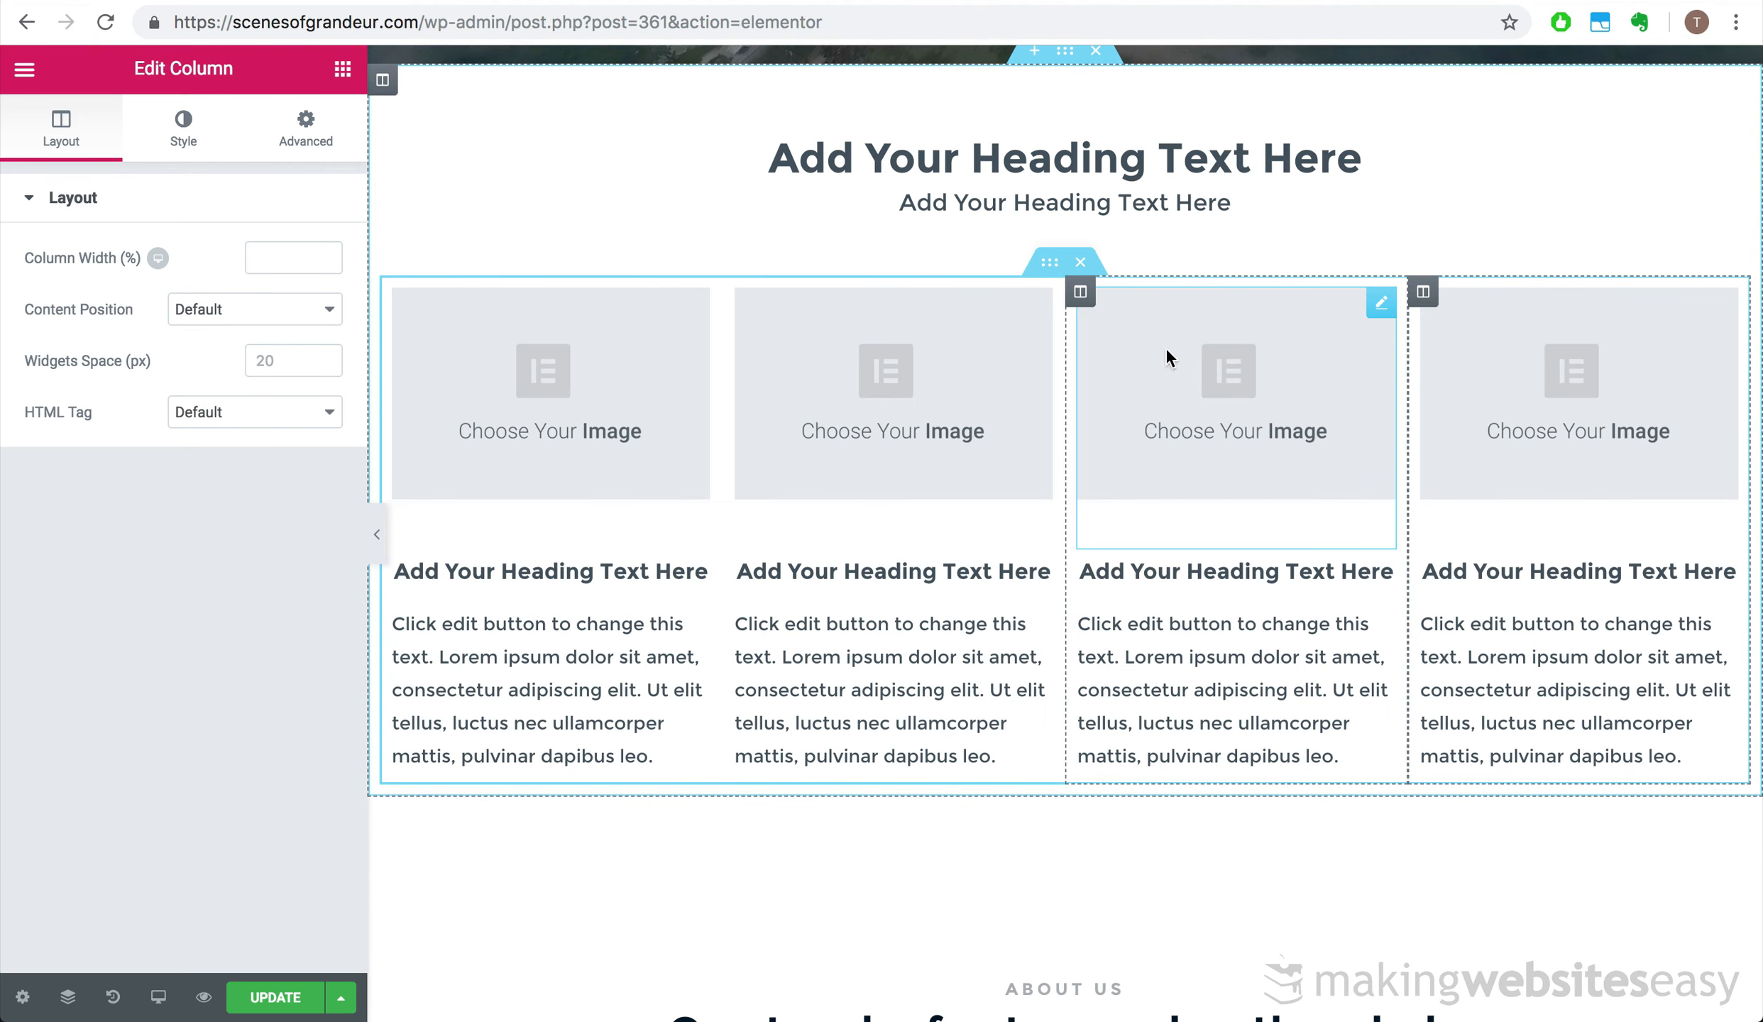
- Duplicate the four-column inner section to add a second row below it and review both rows
right_click(1058, 267)
click(1070, 331)
scroll(994, 426, down, 8)
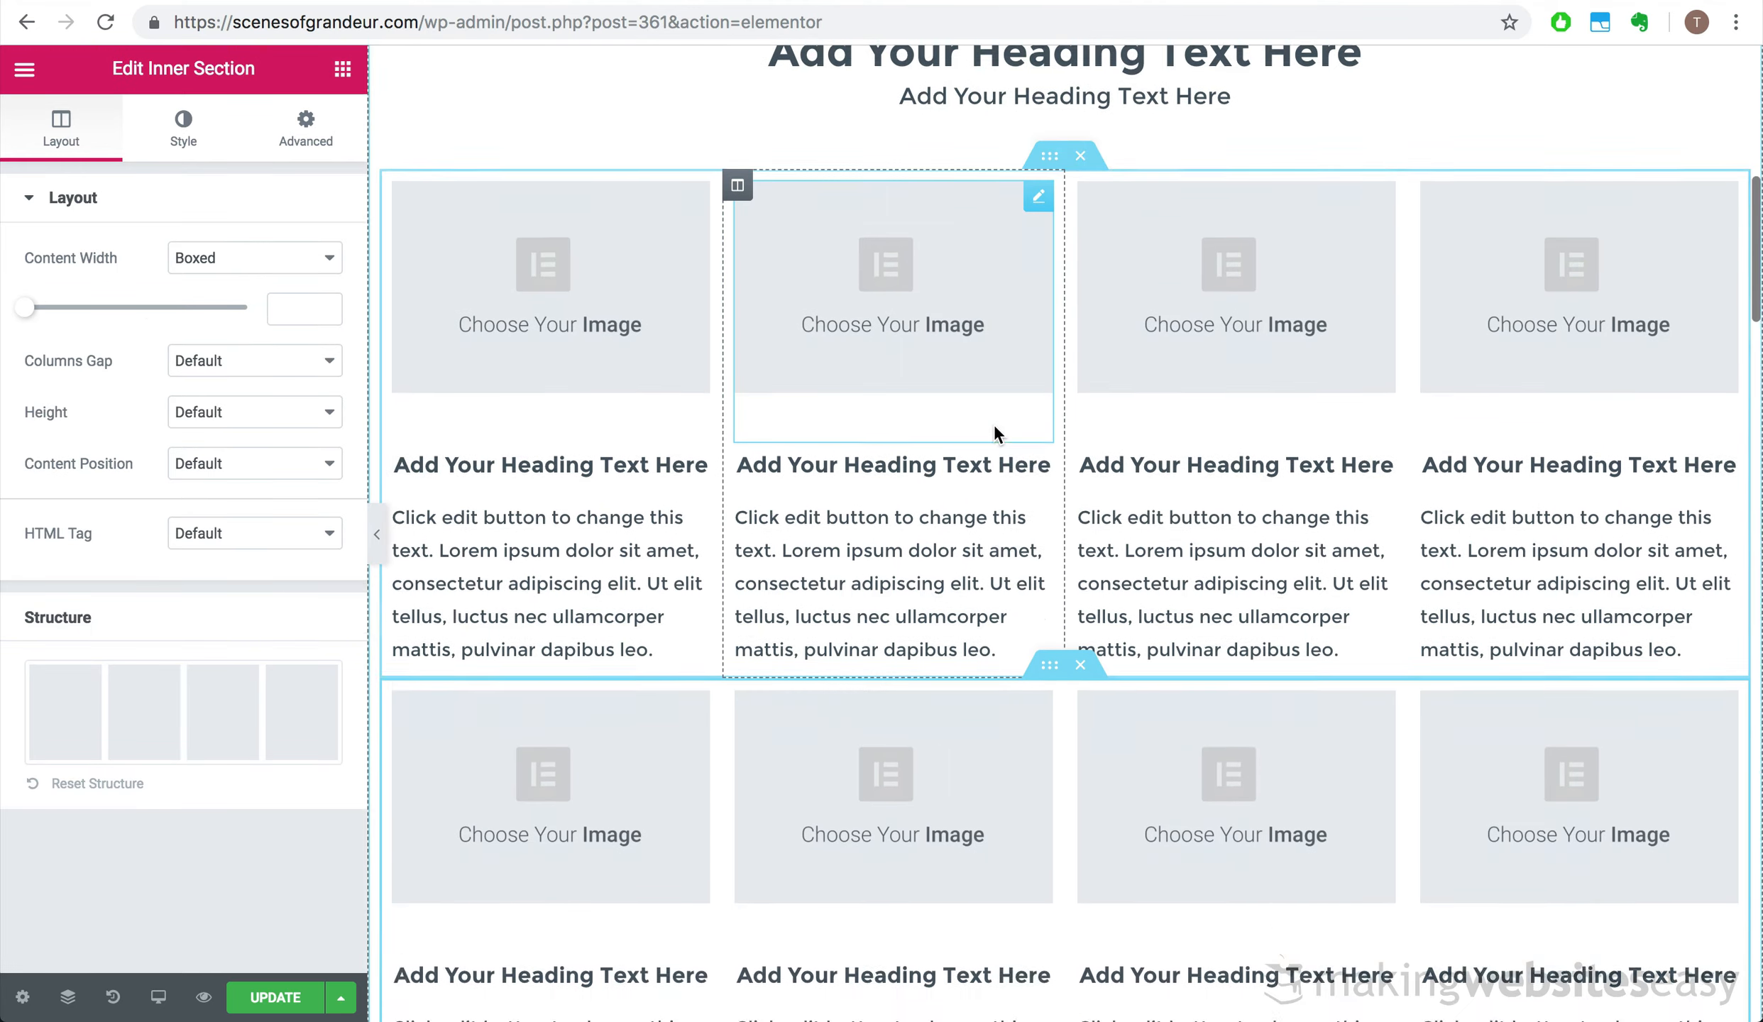
scroll(994, 427, up, 9)
scroll(993, 425, up, 1)
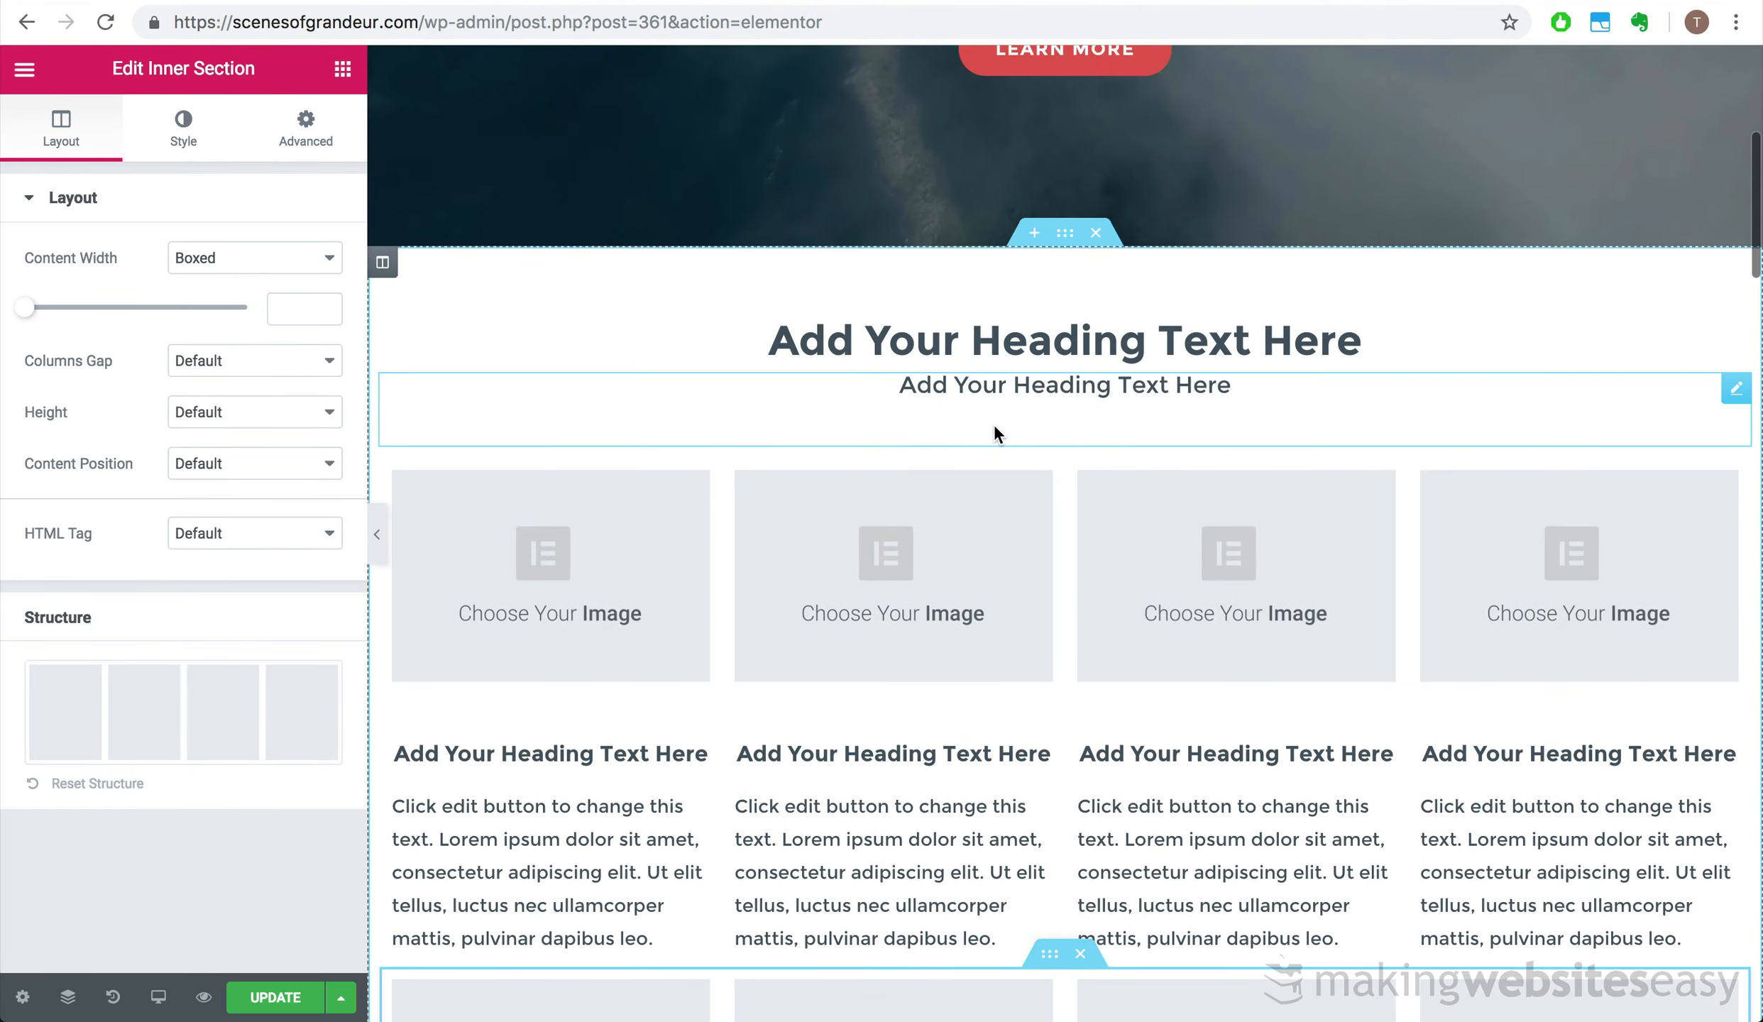
scroll(973, 539, down, 9)
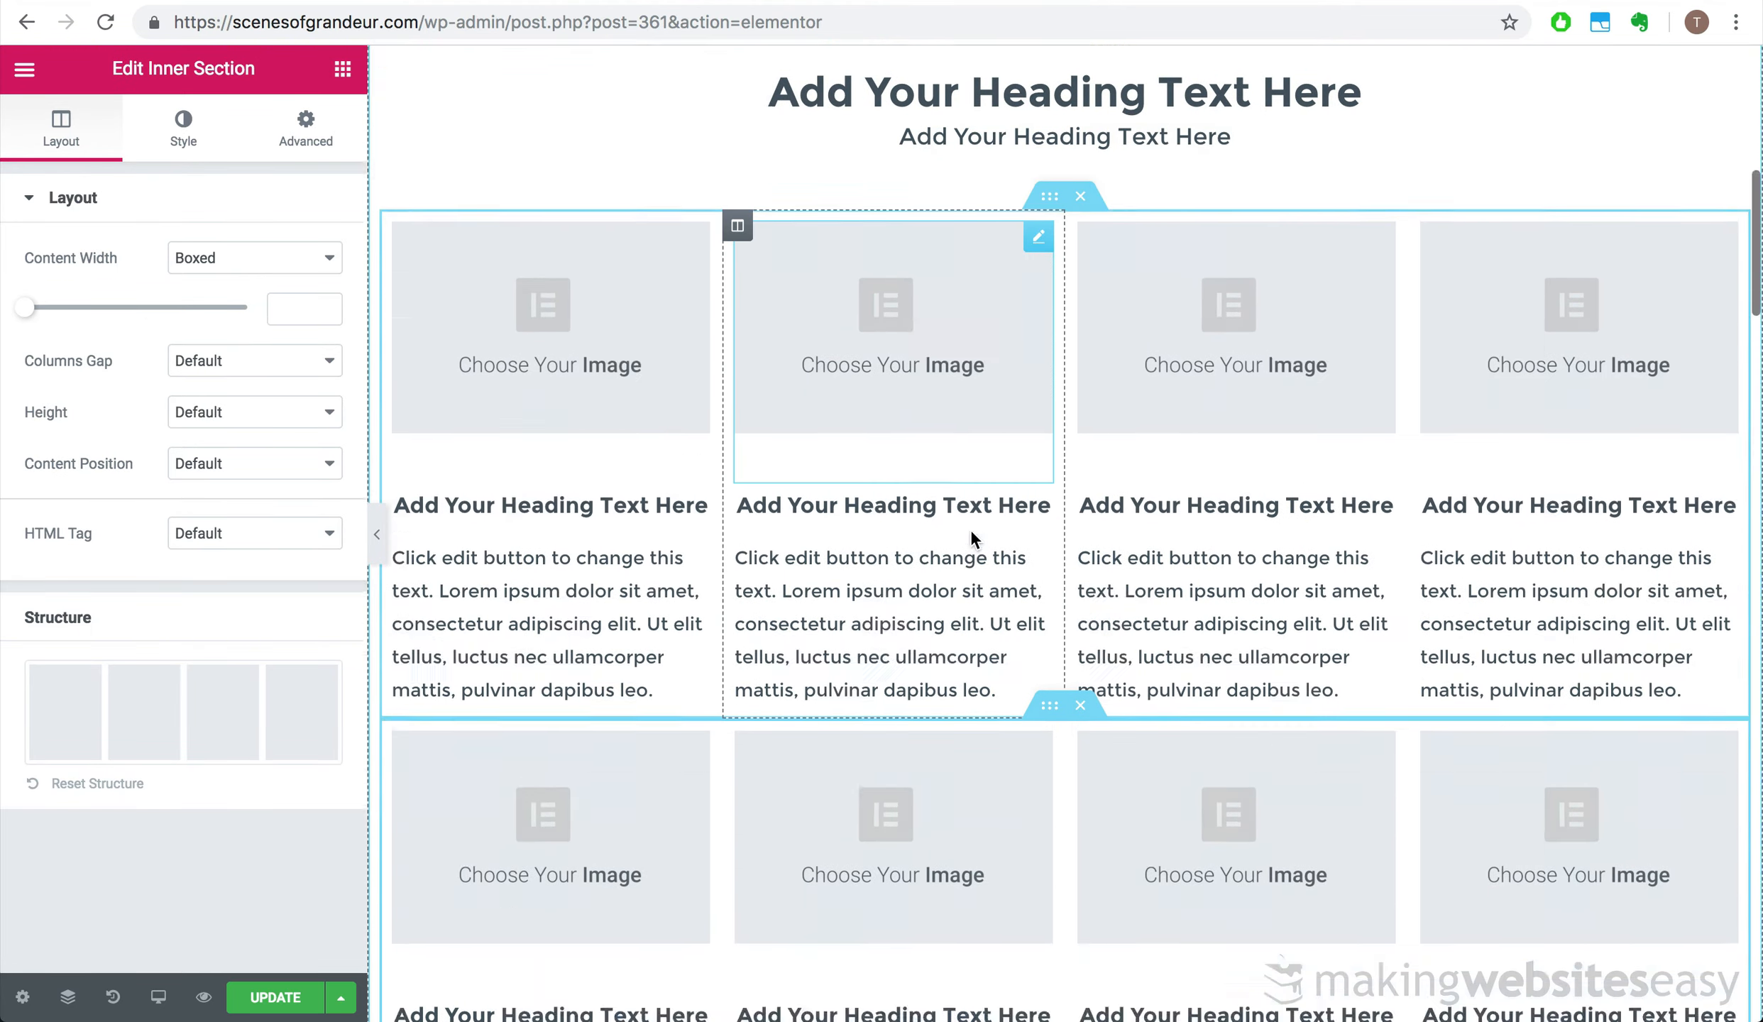
scroll(973, 539, up, 6)
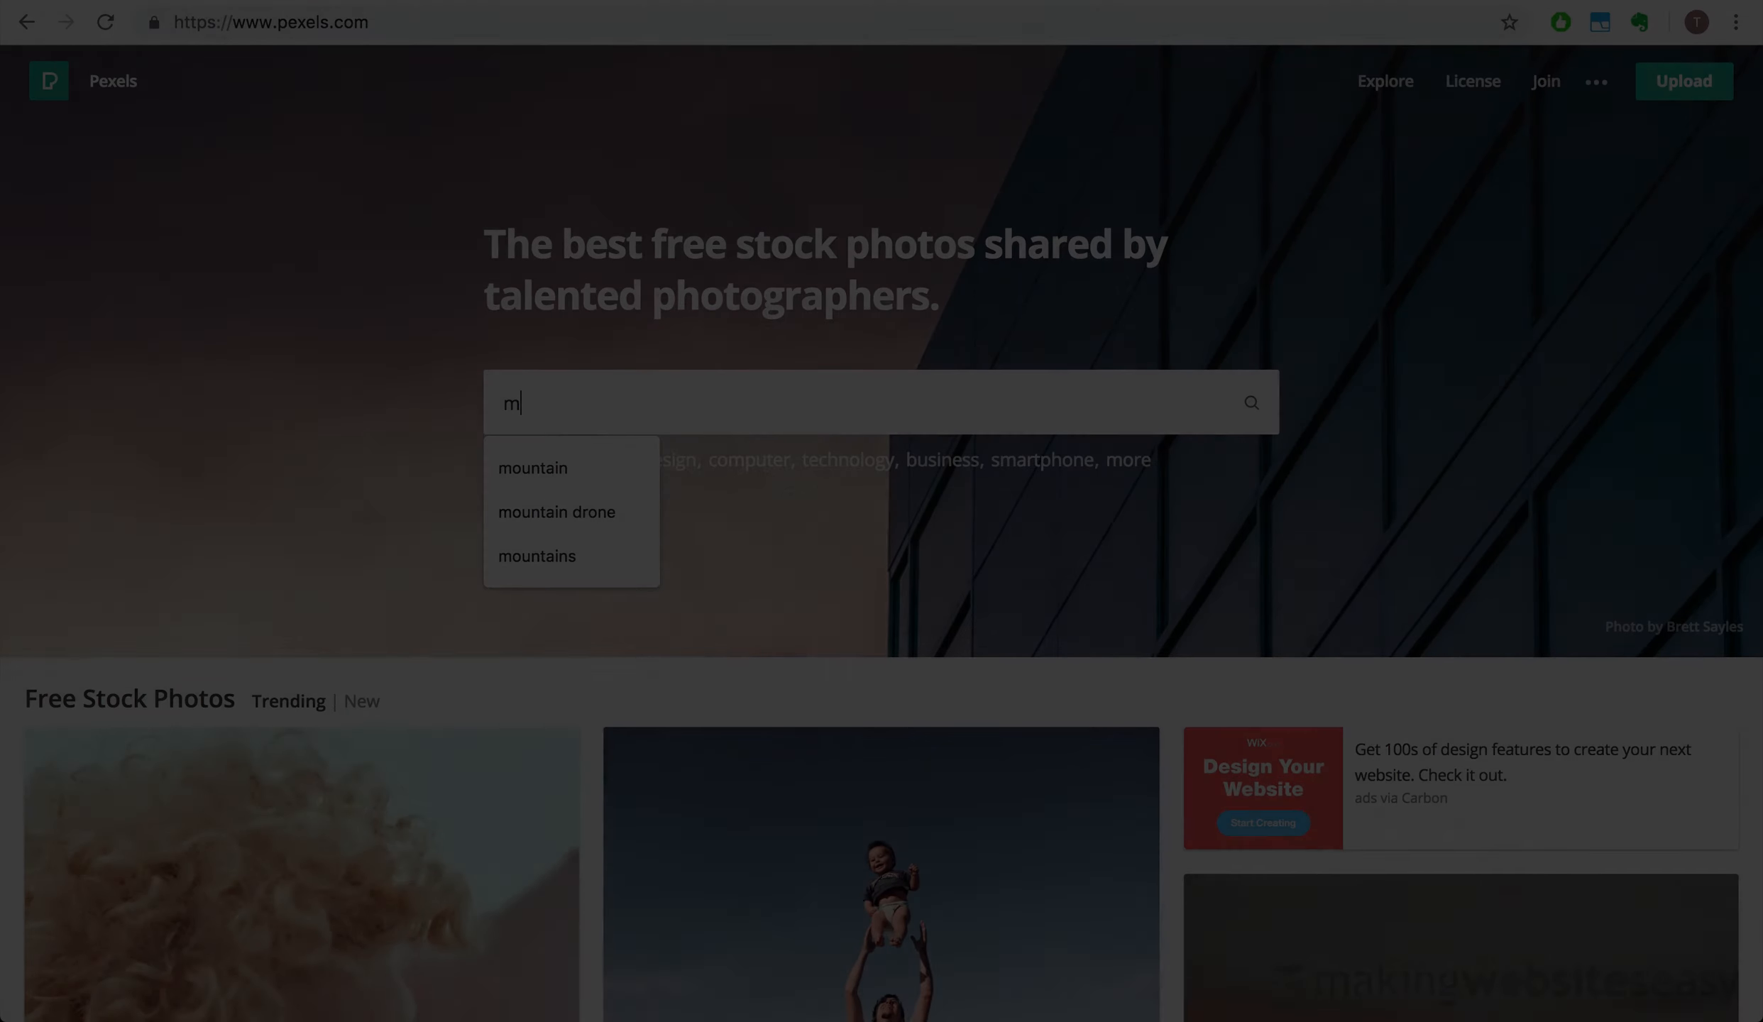
- Search Pexels for "mountain" photos and browse the results for suitable pictures
text(utn)
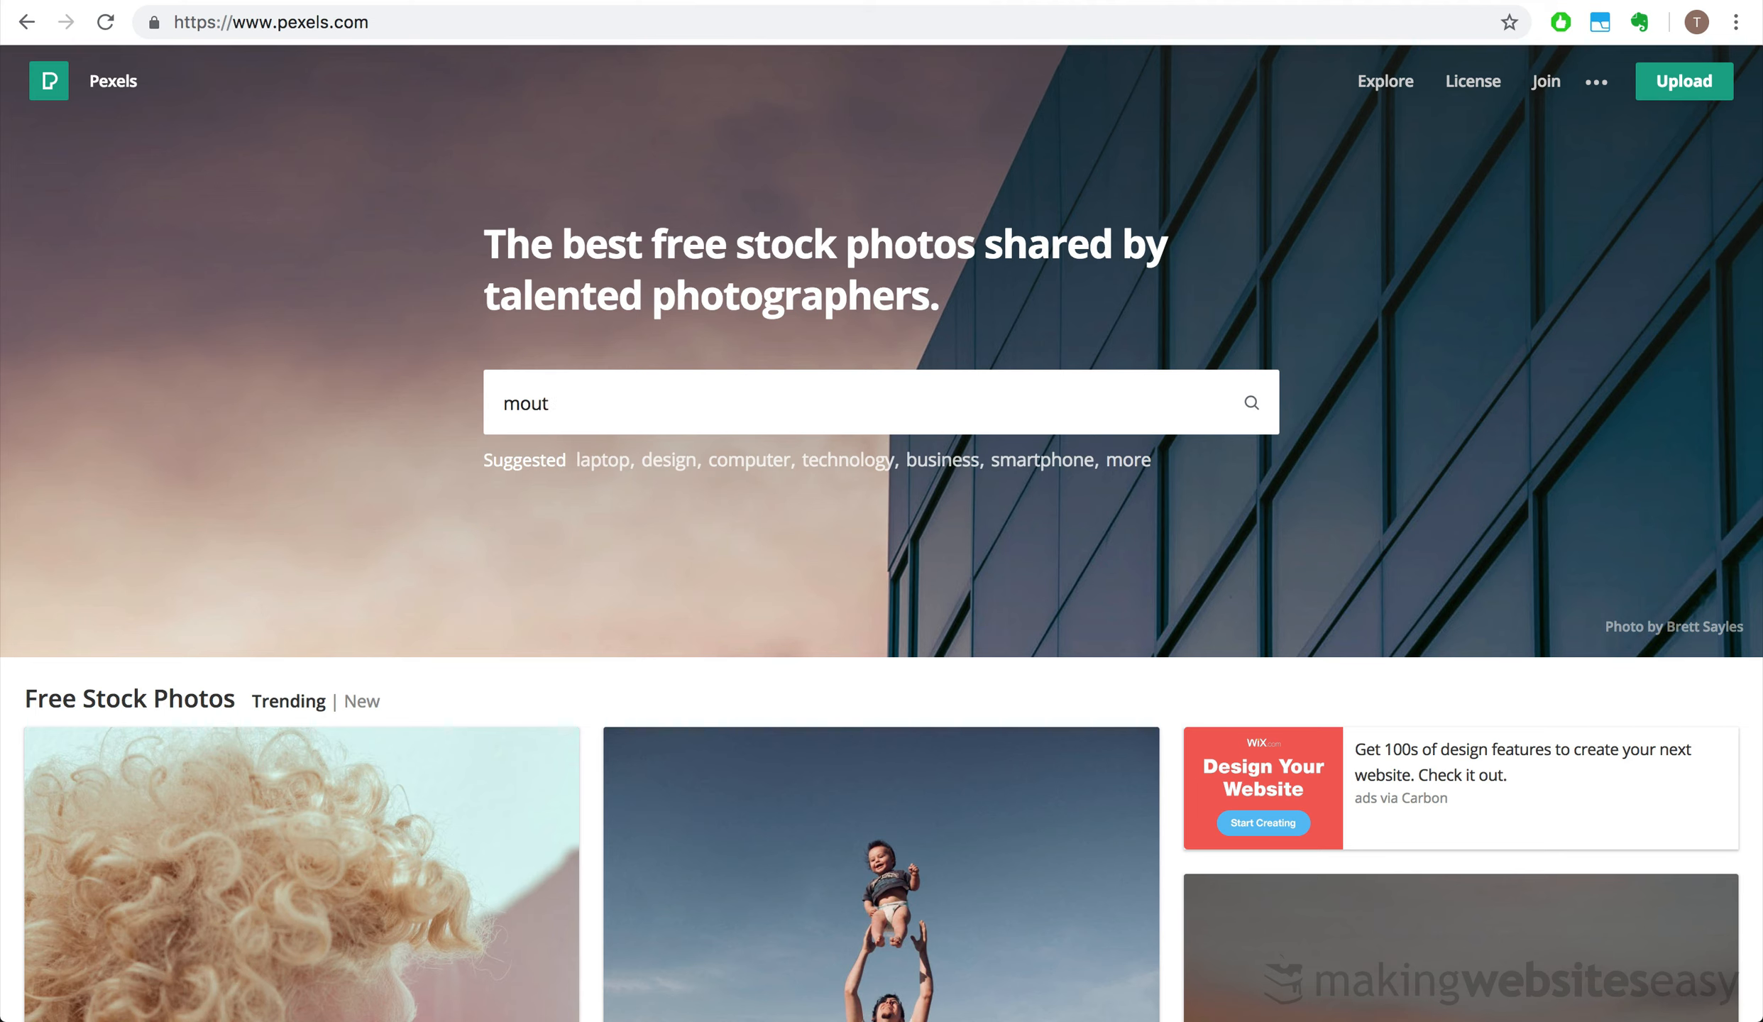
key(BackSpace)
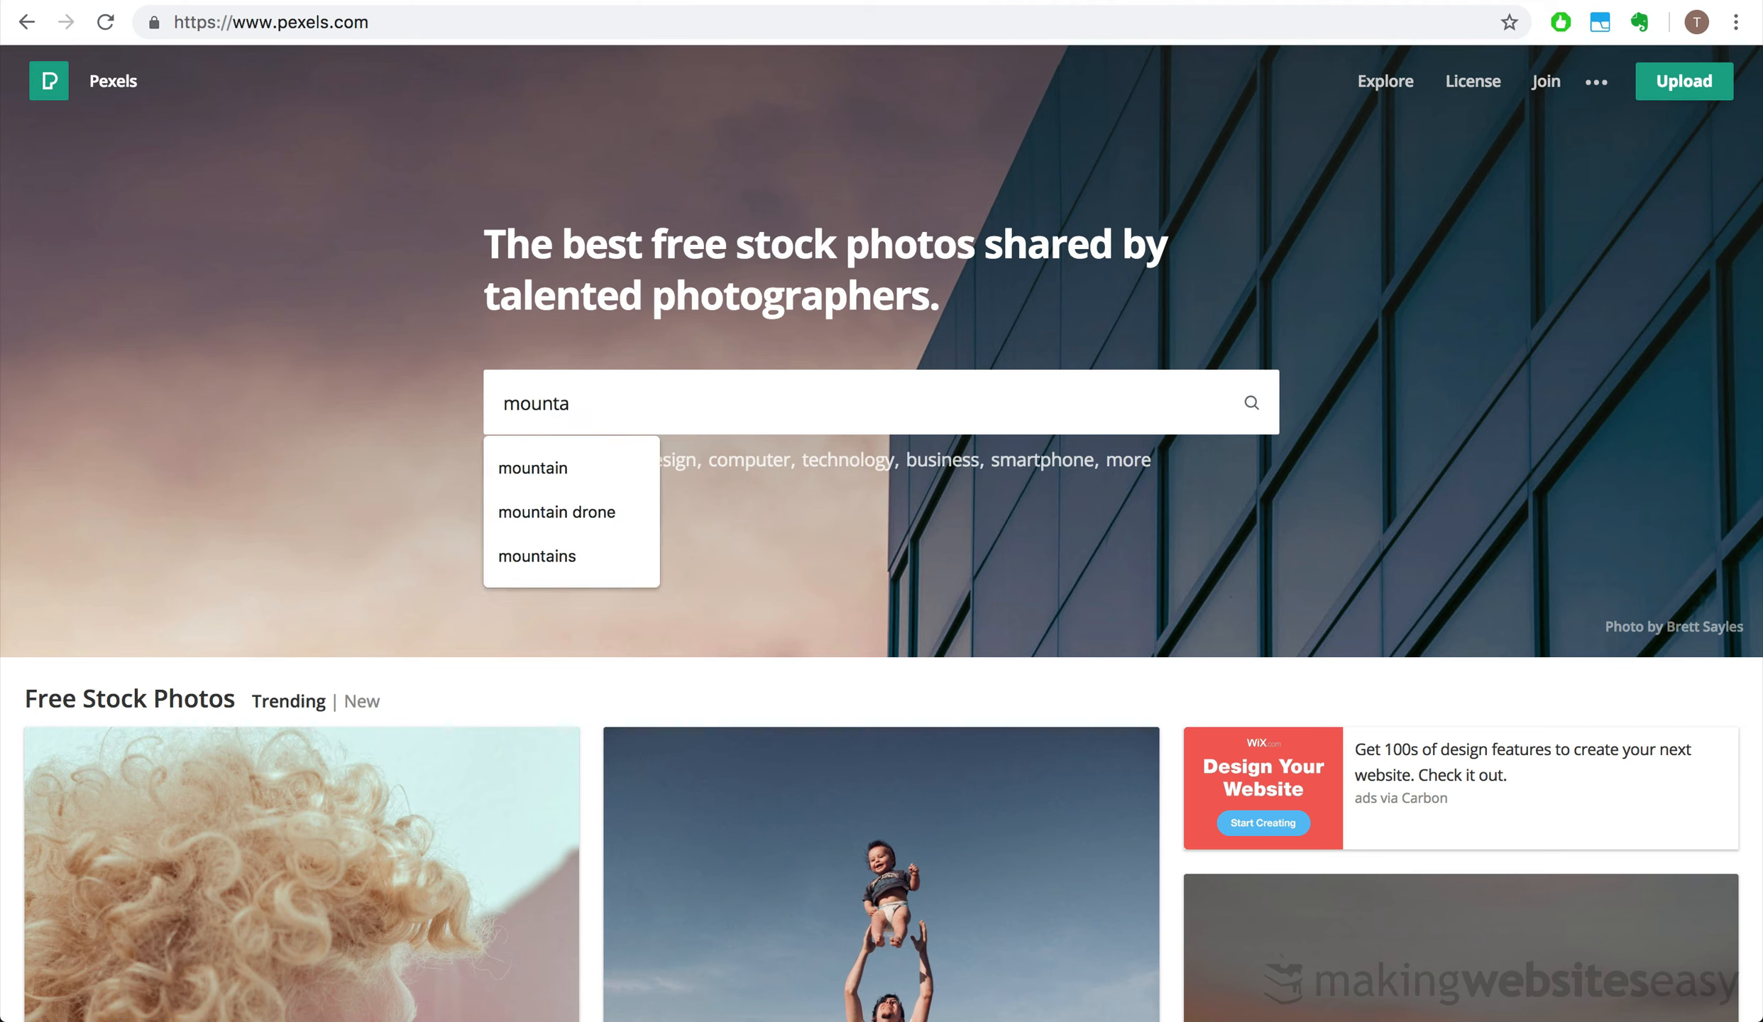
text(ntain)
key(Return)
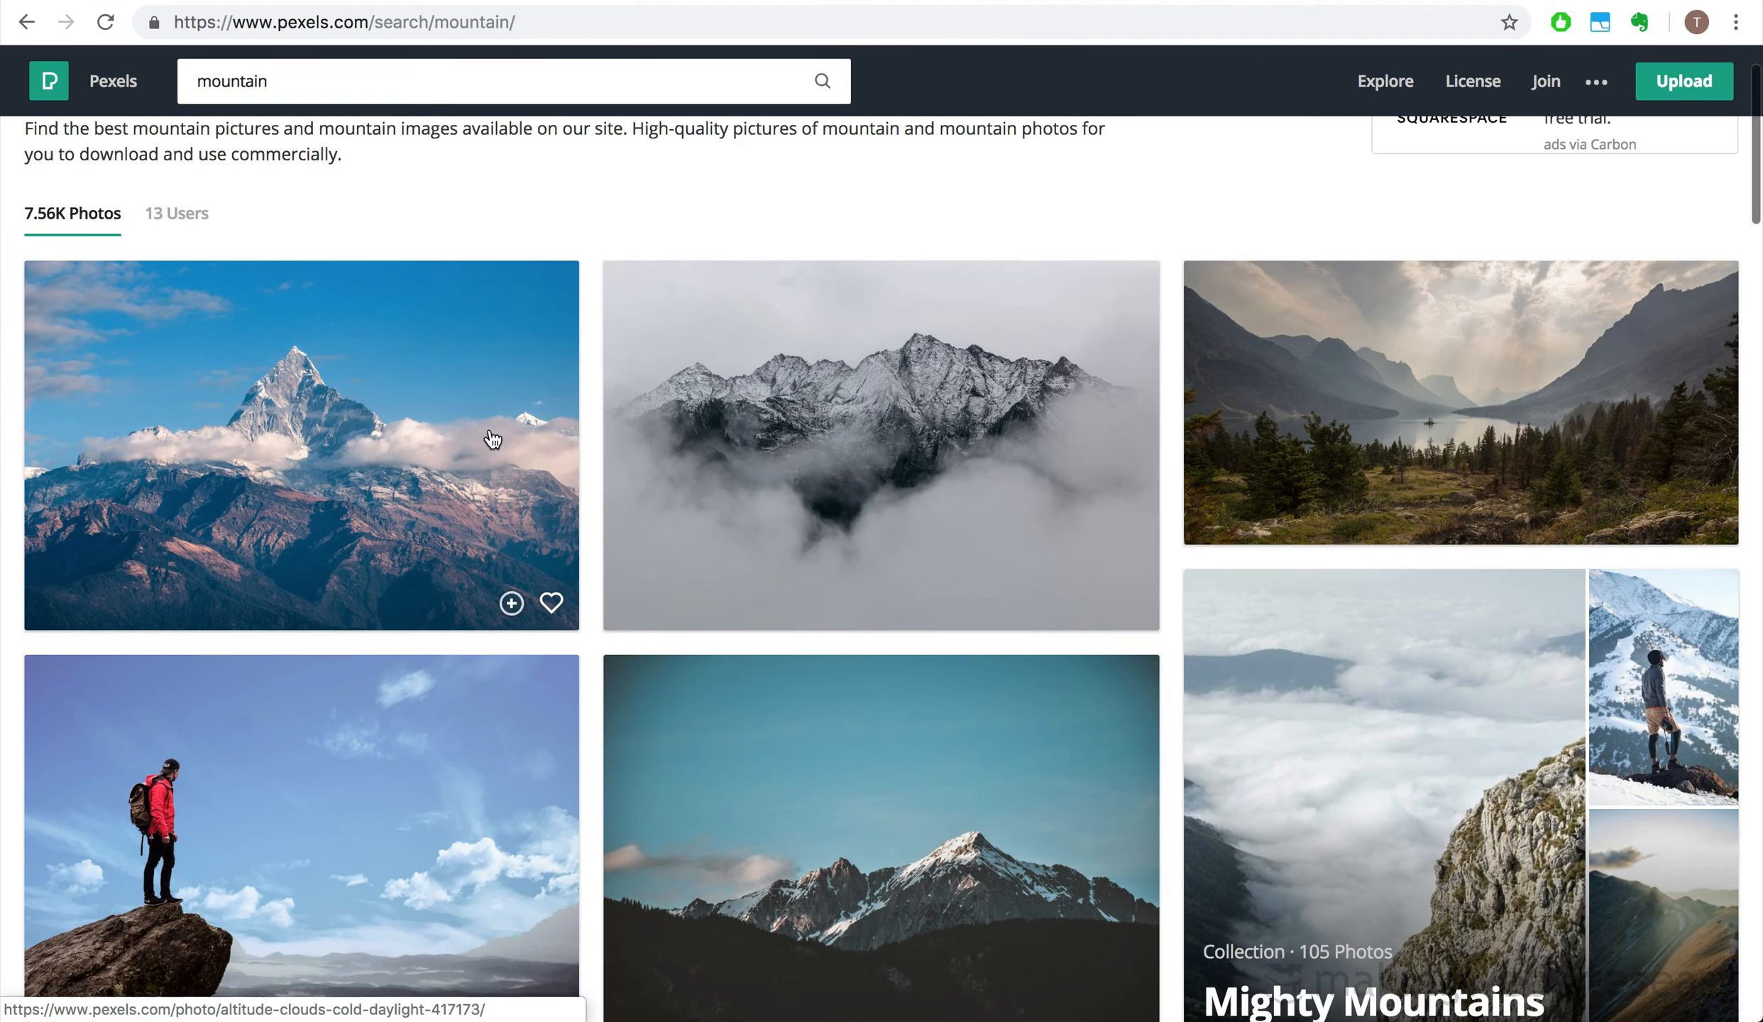
scroll(684, 781, down, 10)
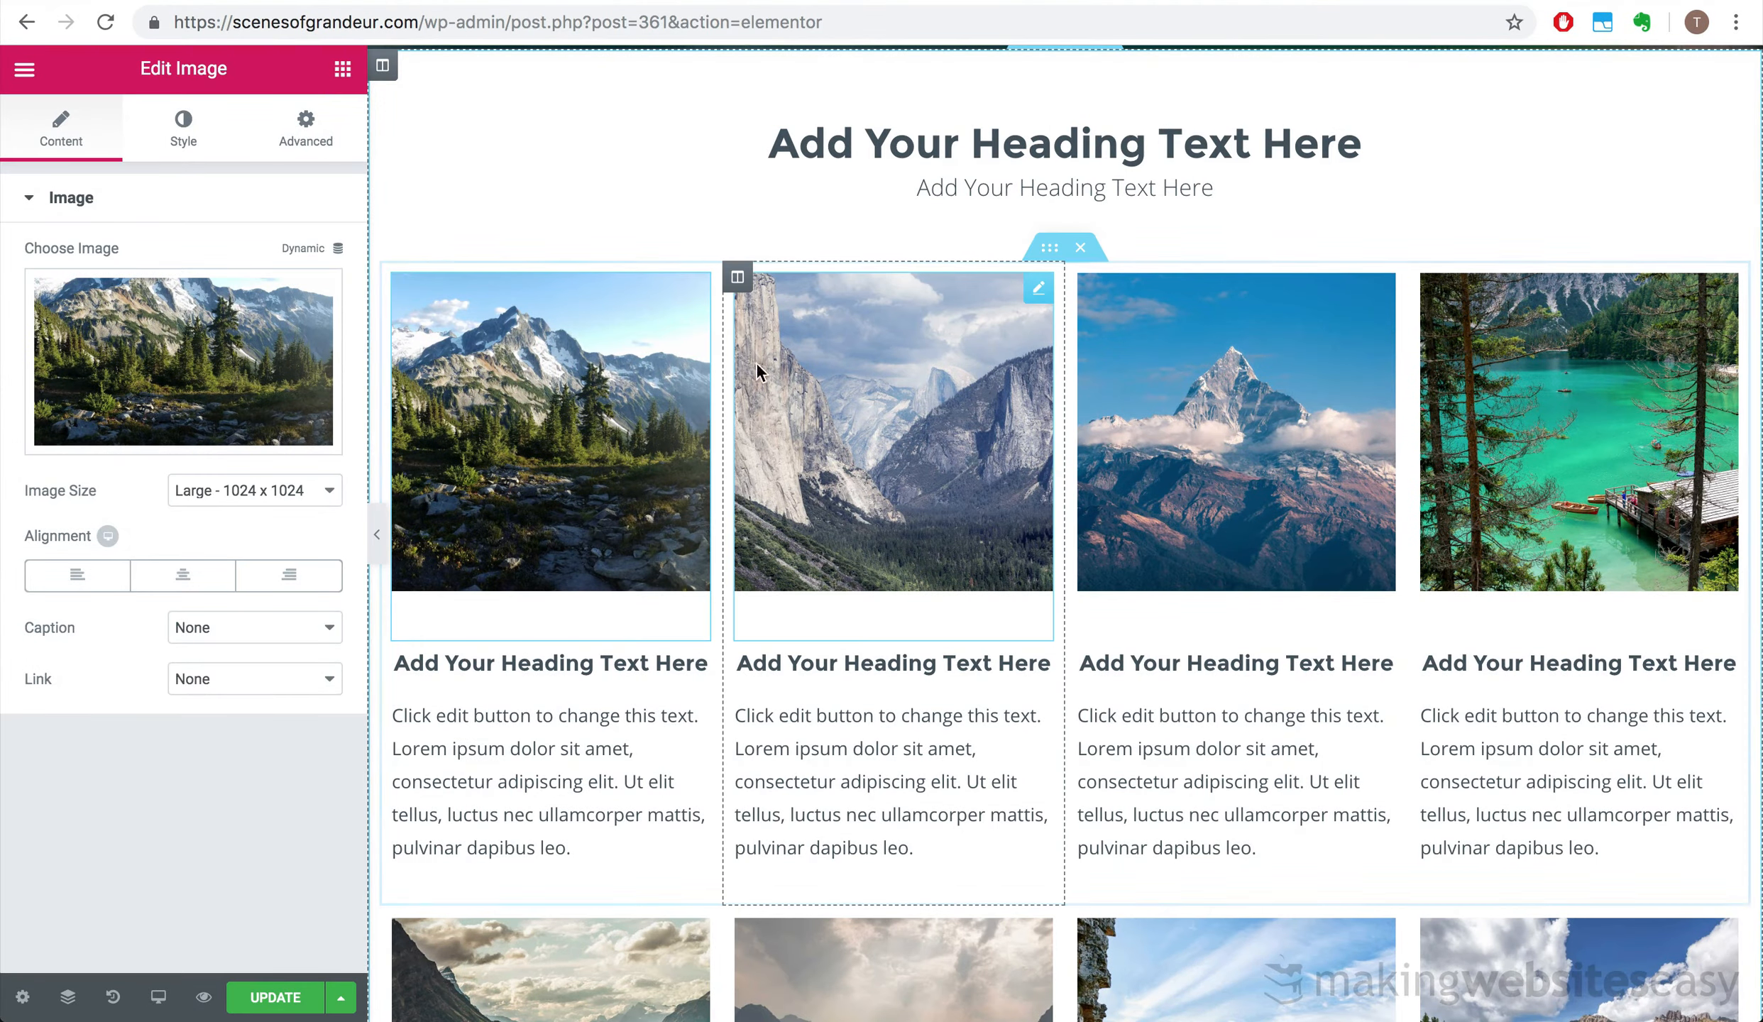
- Try border radii of 20, 50 and 100 px on the first image in the grid and settle on 130 px for all corners
scroll(791, 446, down, 3)
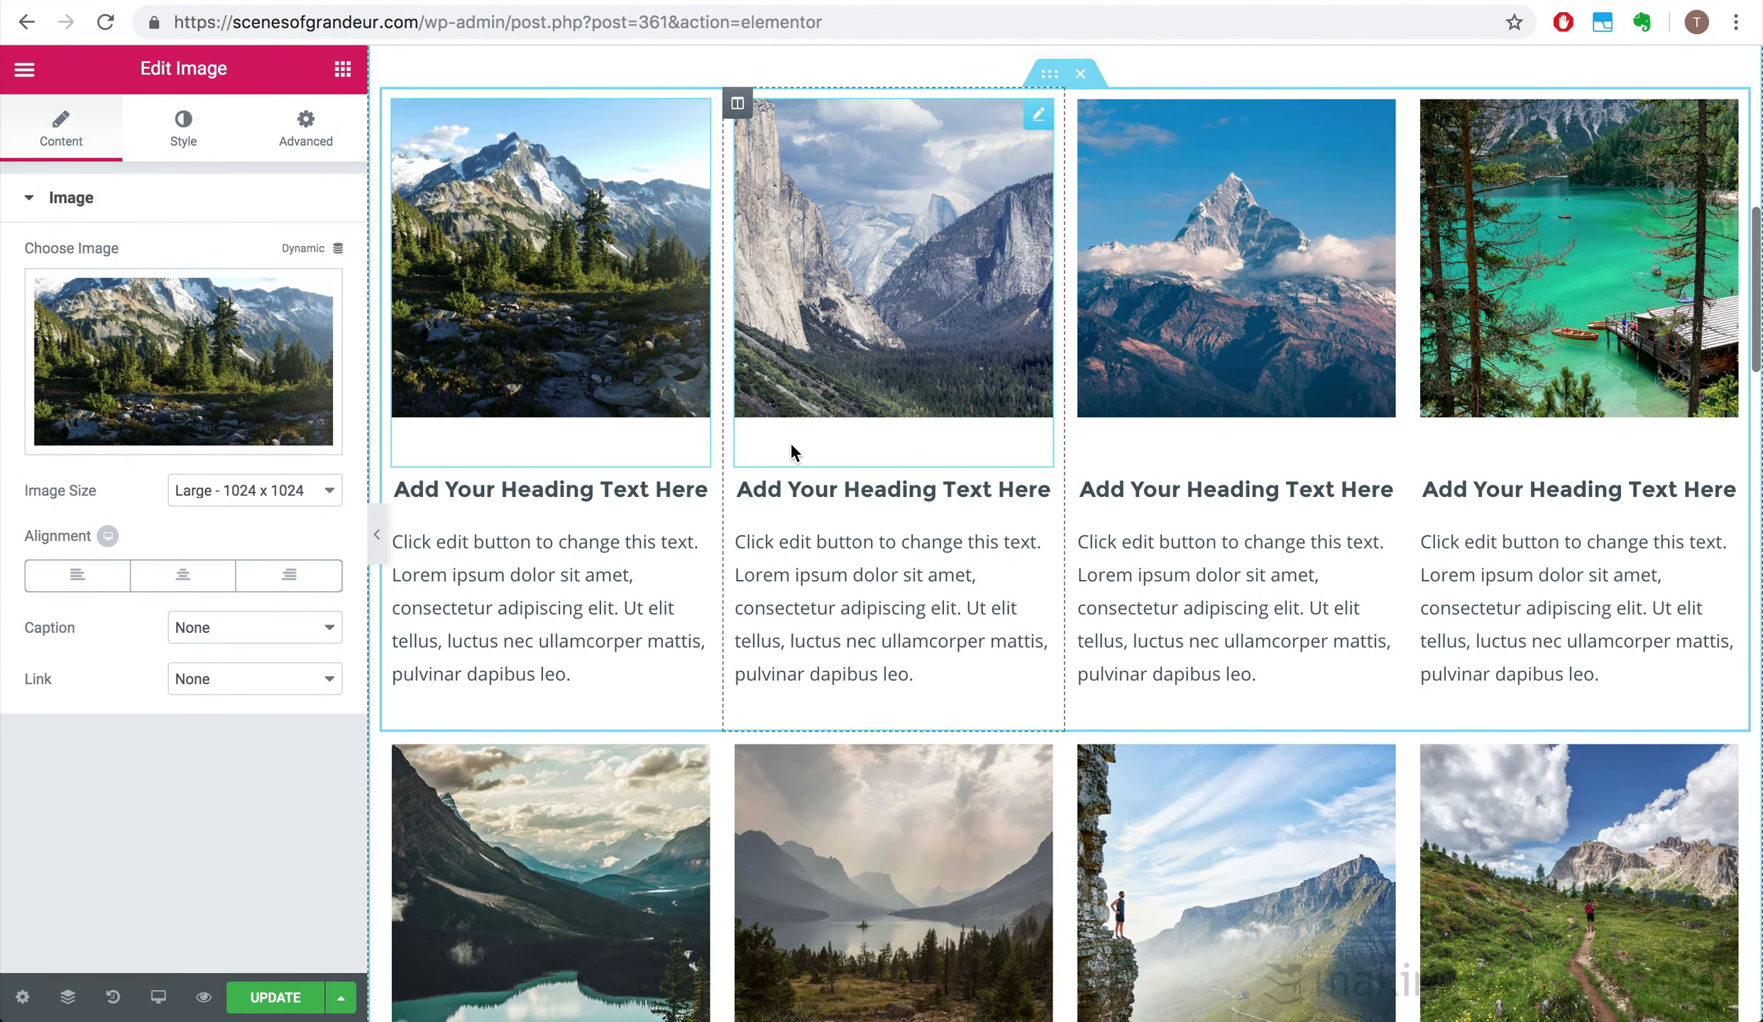
scroll(791, 442, down, 6)
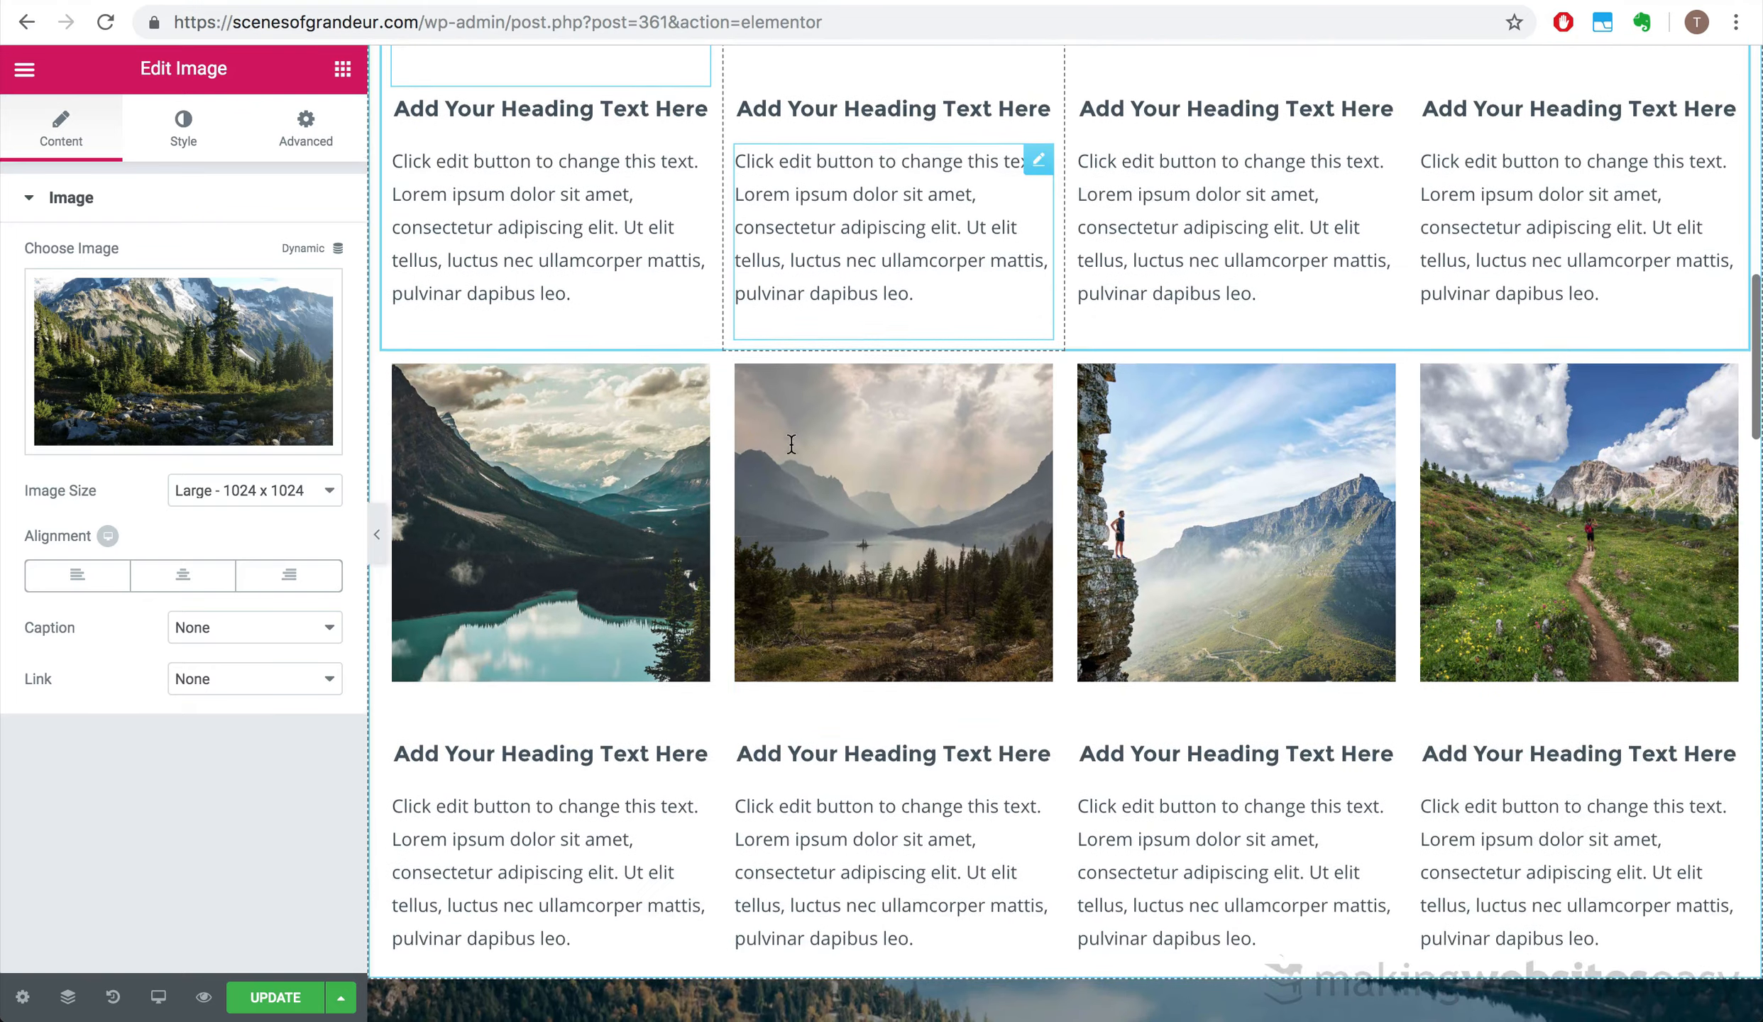
scroll(791, 442, up, 8)
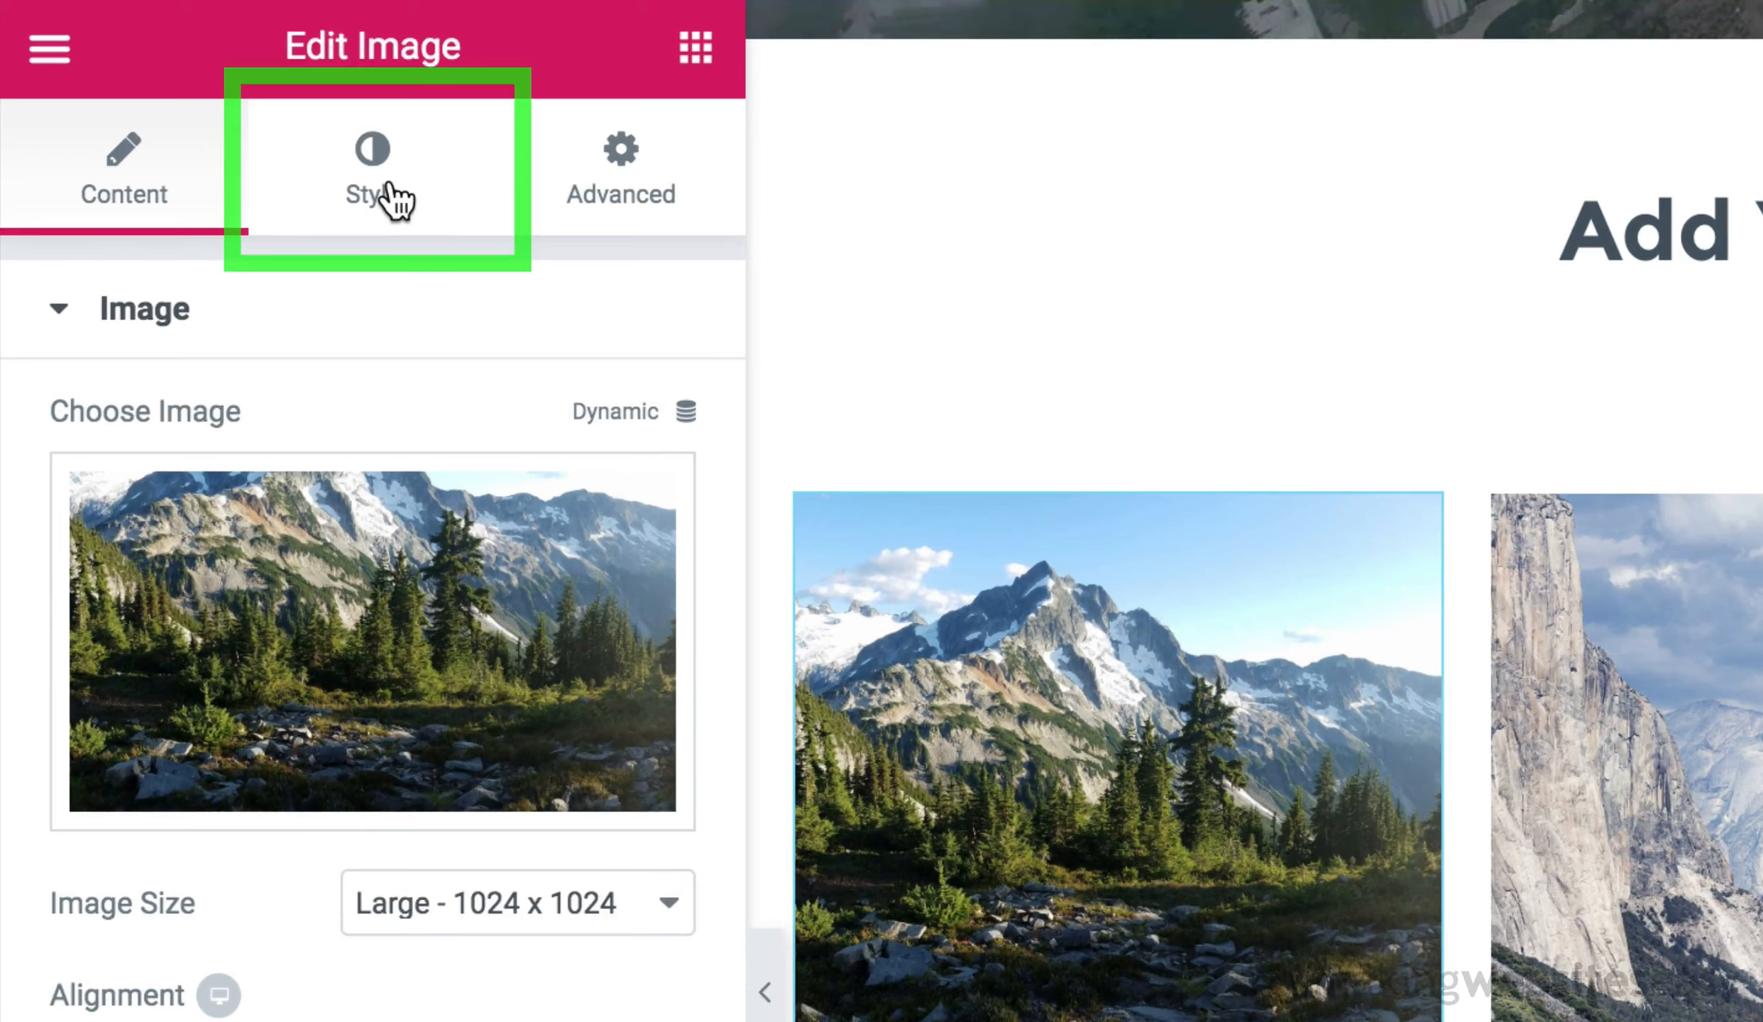
click(182, 134)
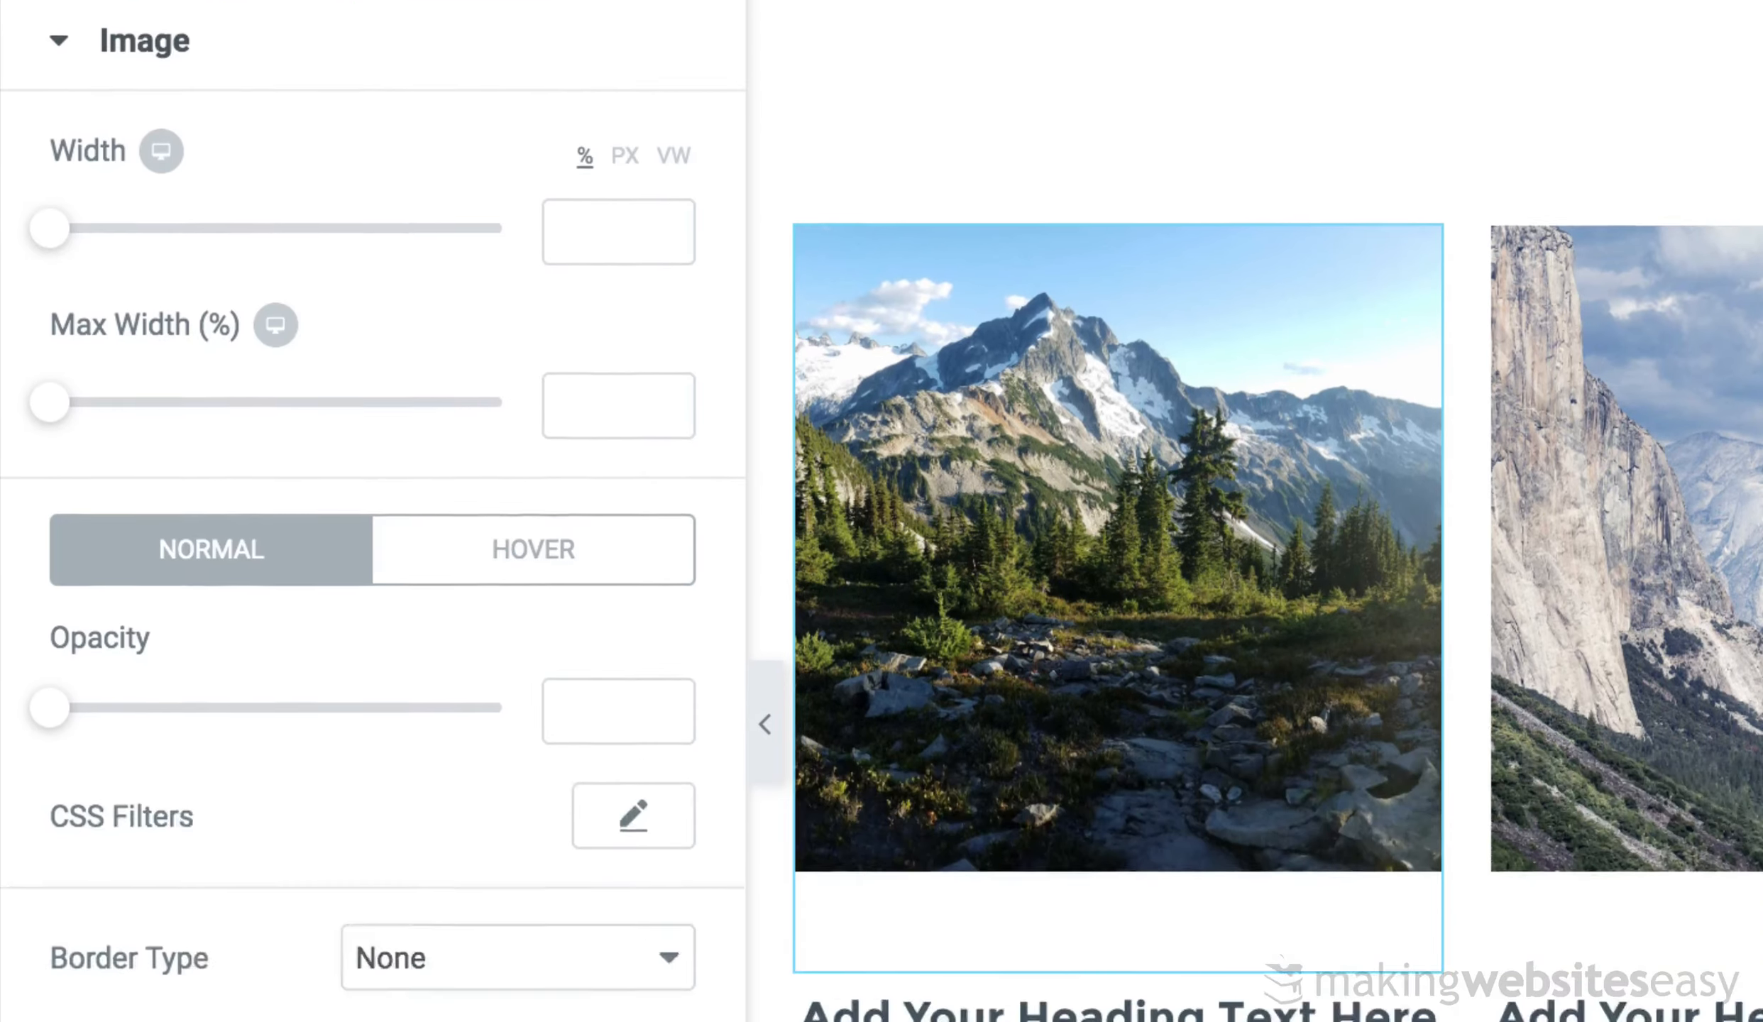
click(87, 678)
text(20)
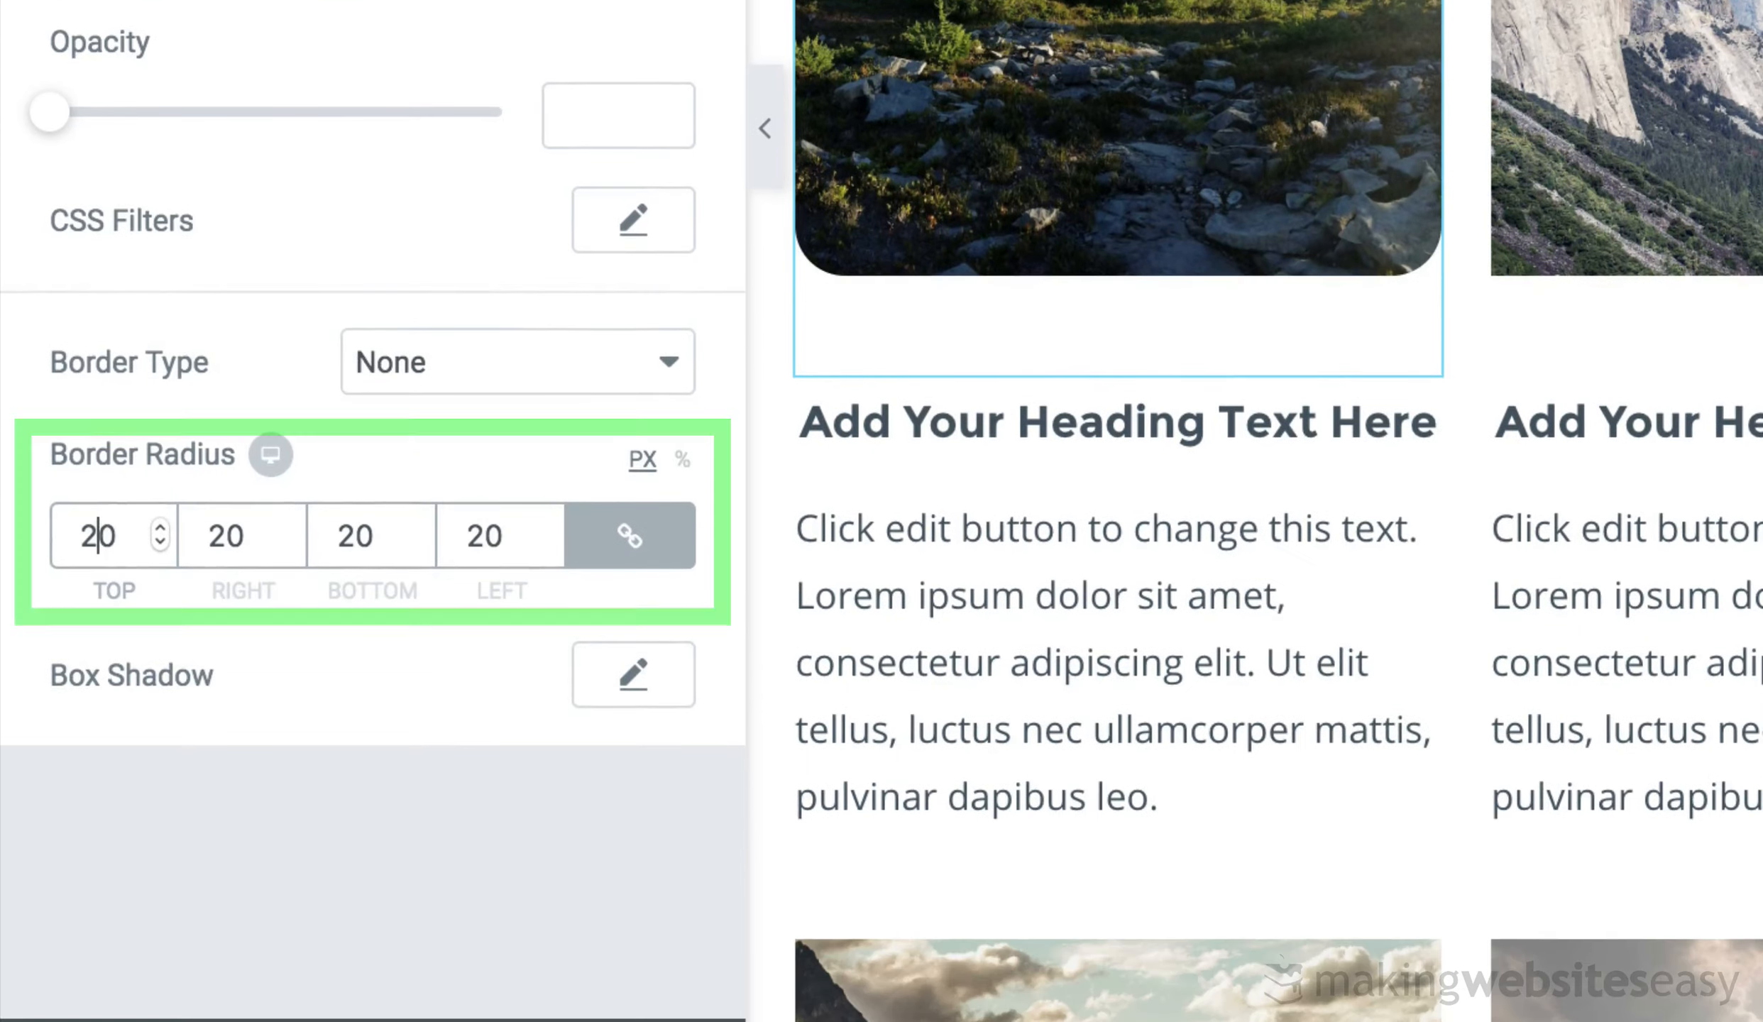
key(BackSpace)
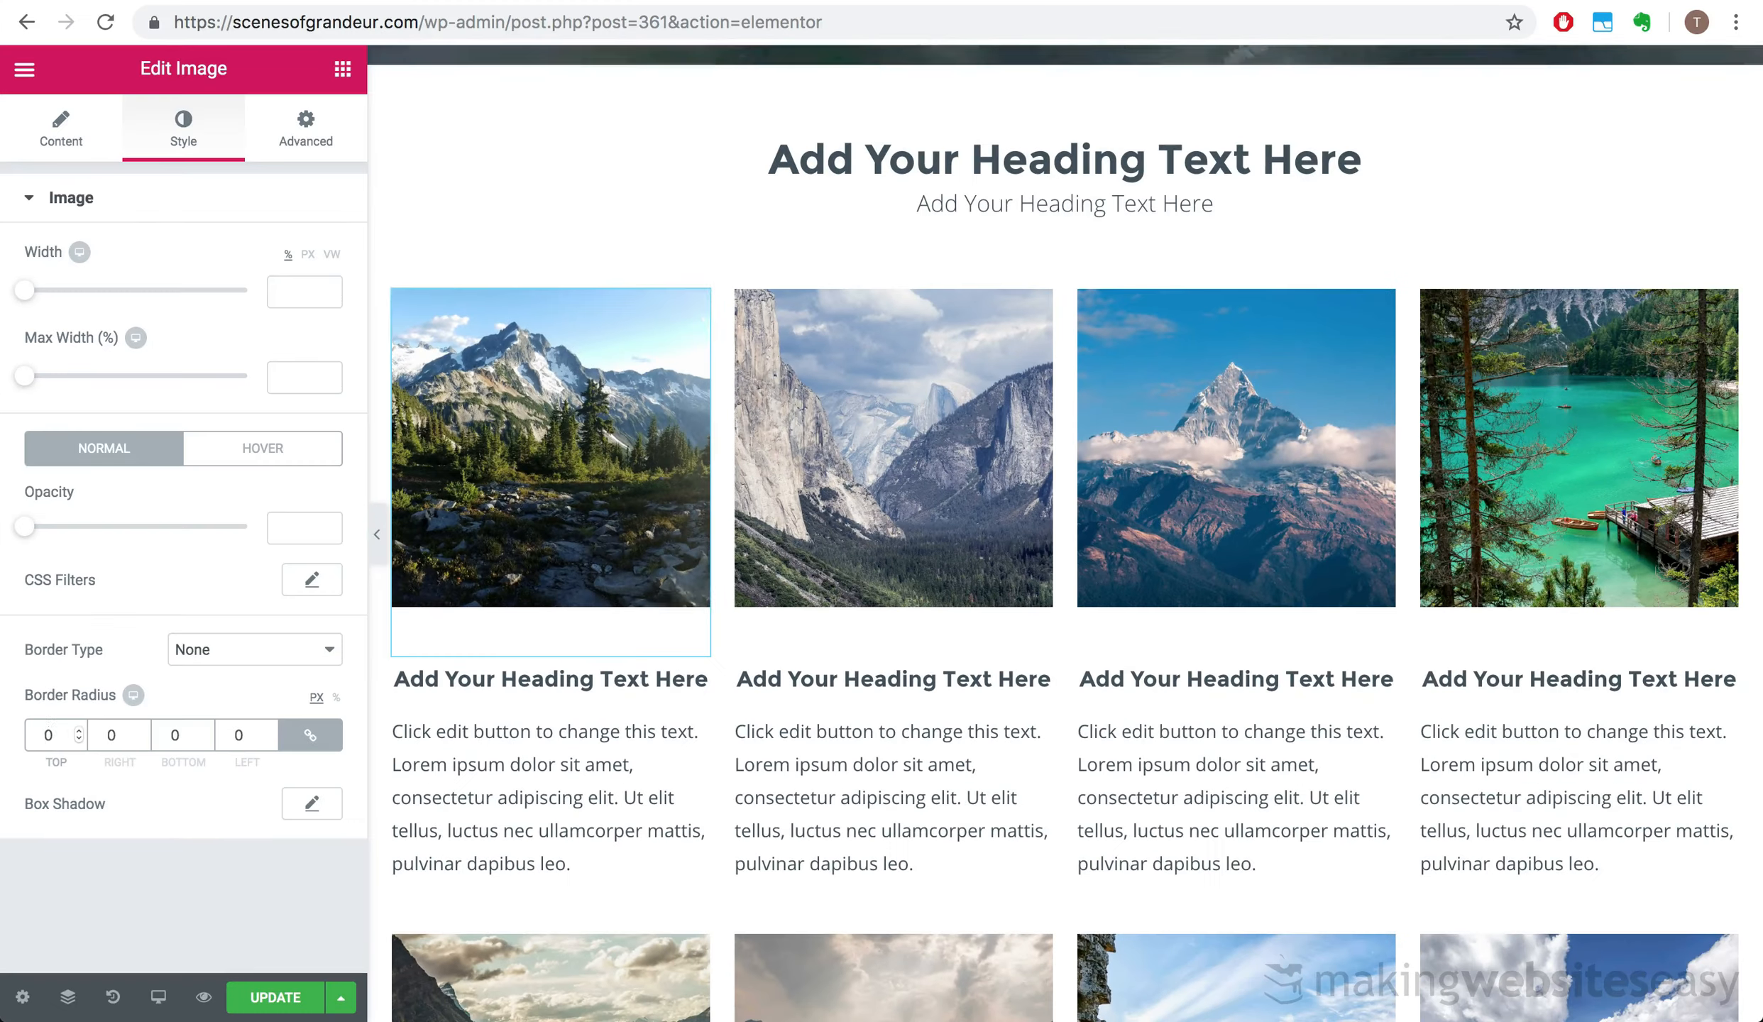
text(5)
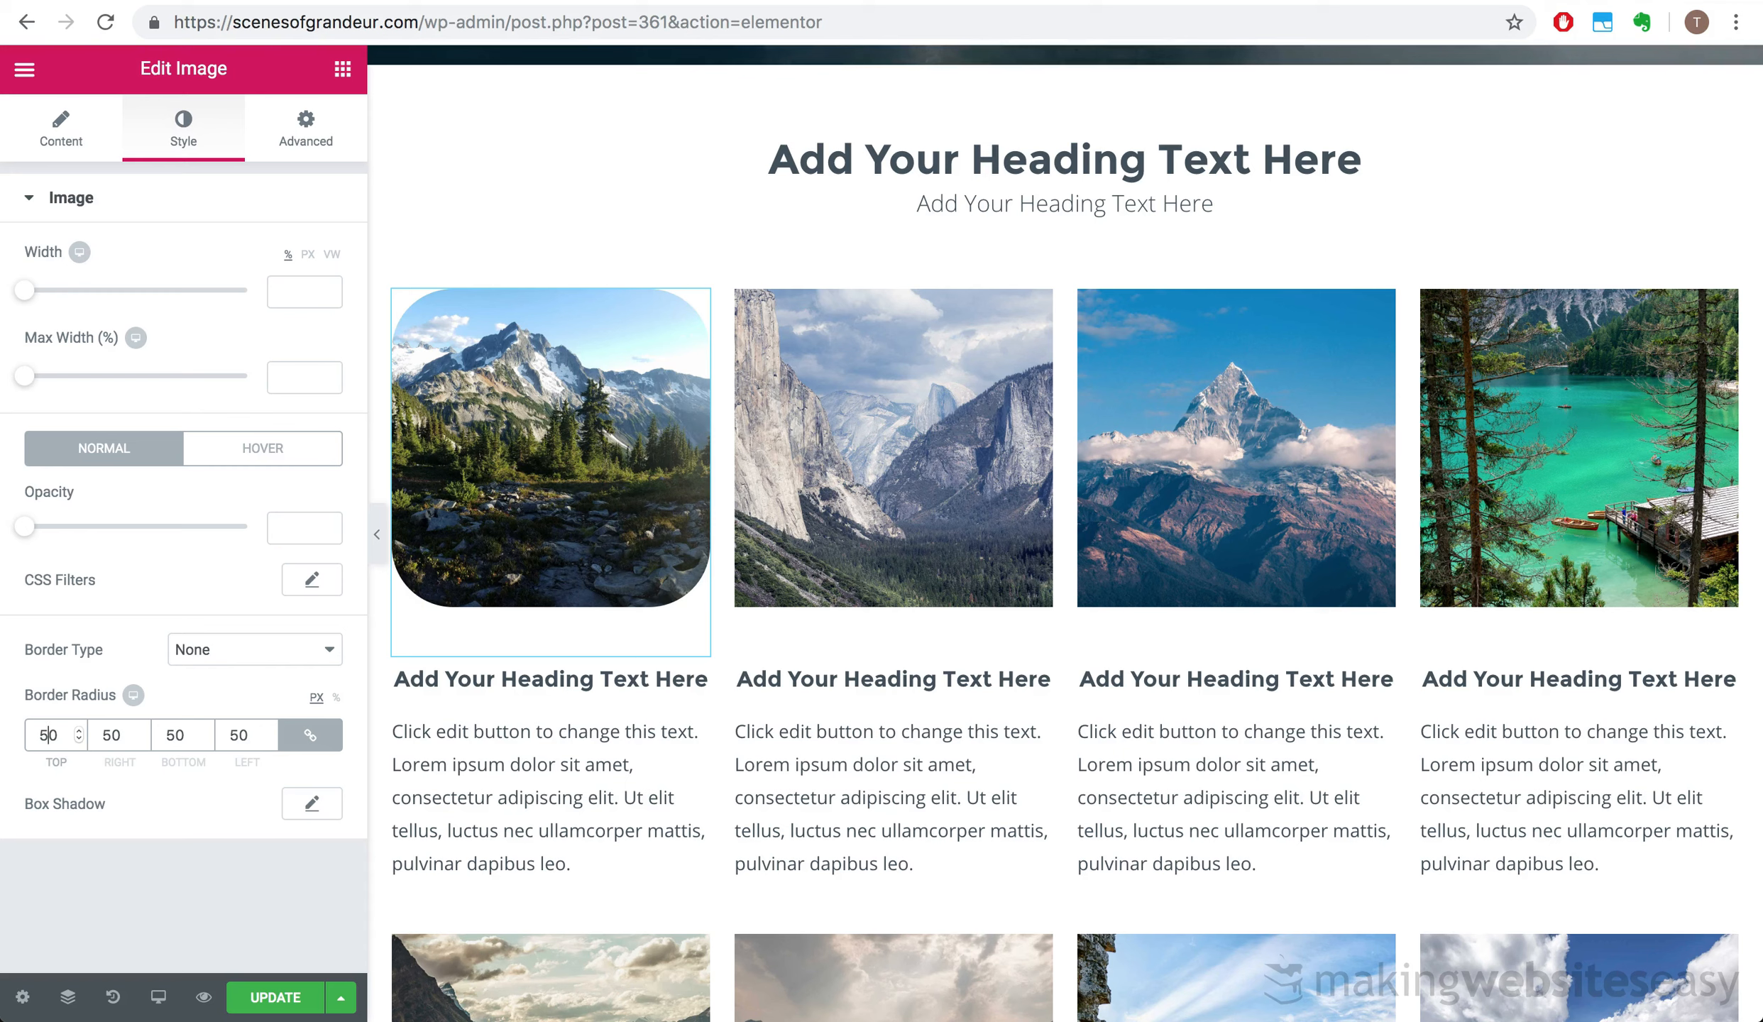
key(BackSpace)
text(100)
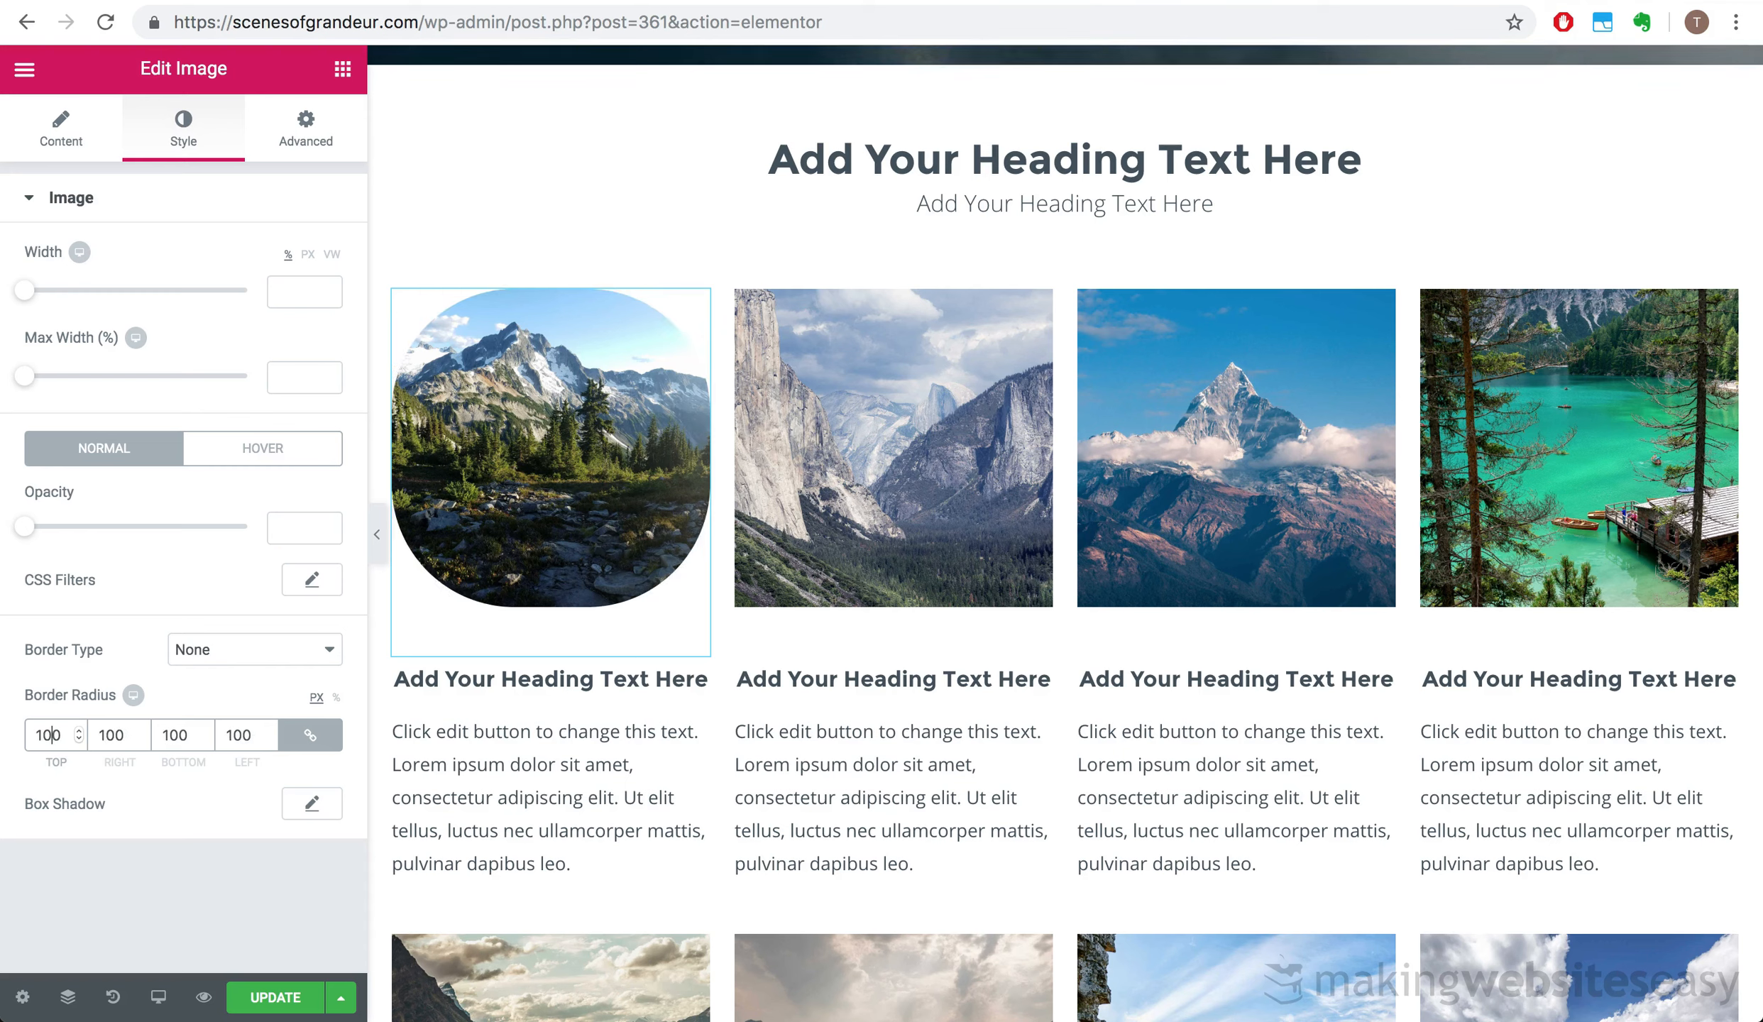
key(BackSpace)
text(3)
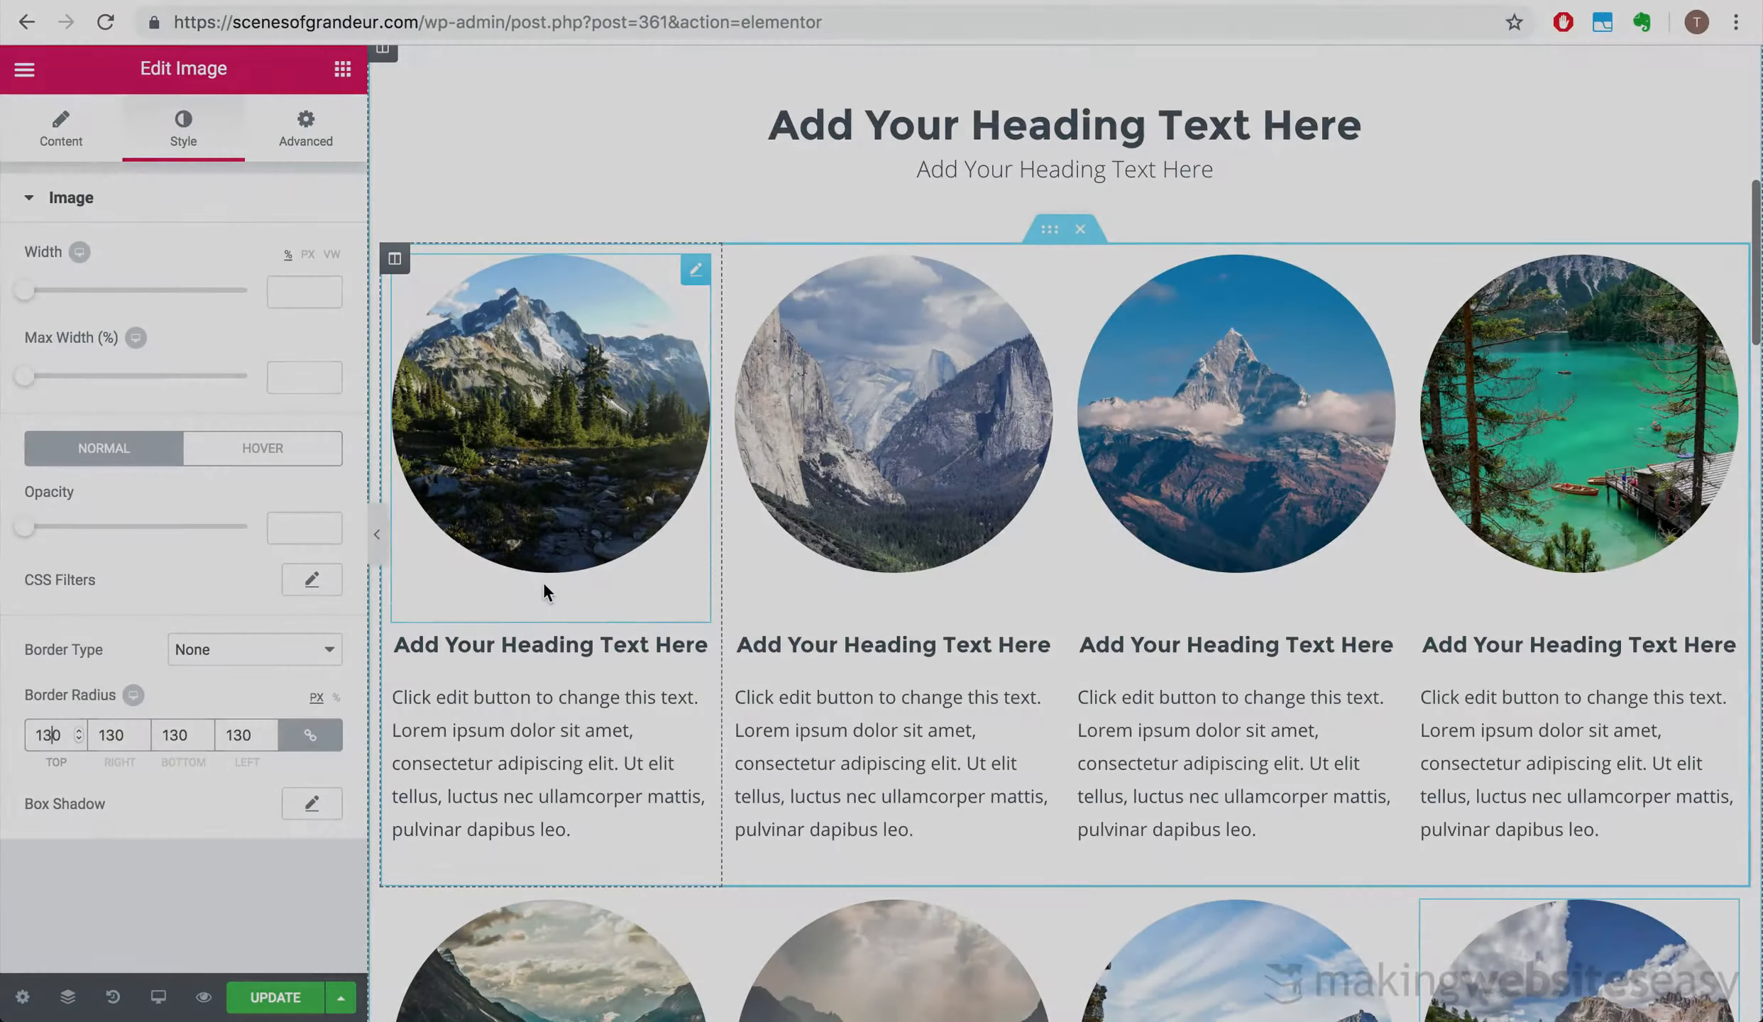
- Replace the first image in the Forest wilderness projects section with daylight-environment-forest-459225.jpg from the media library
scroll(544, 584, down, 5)
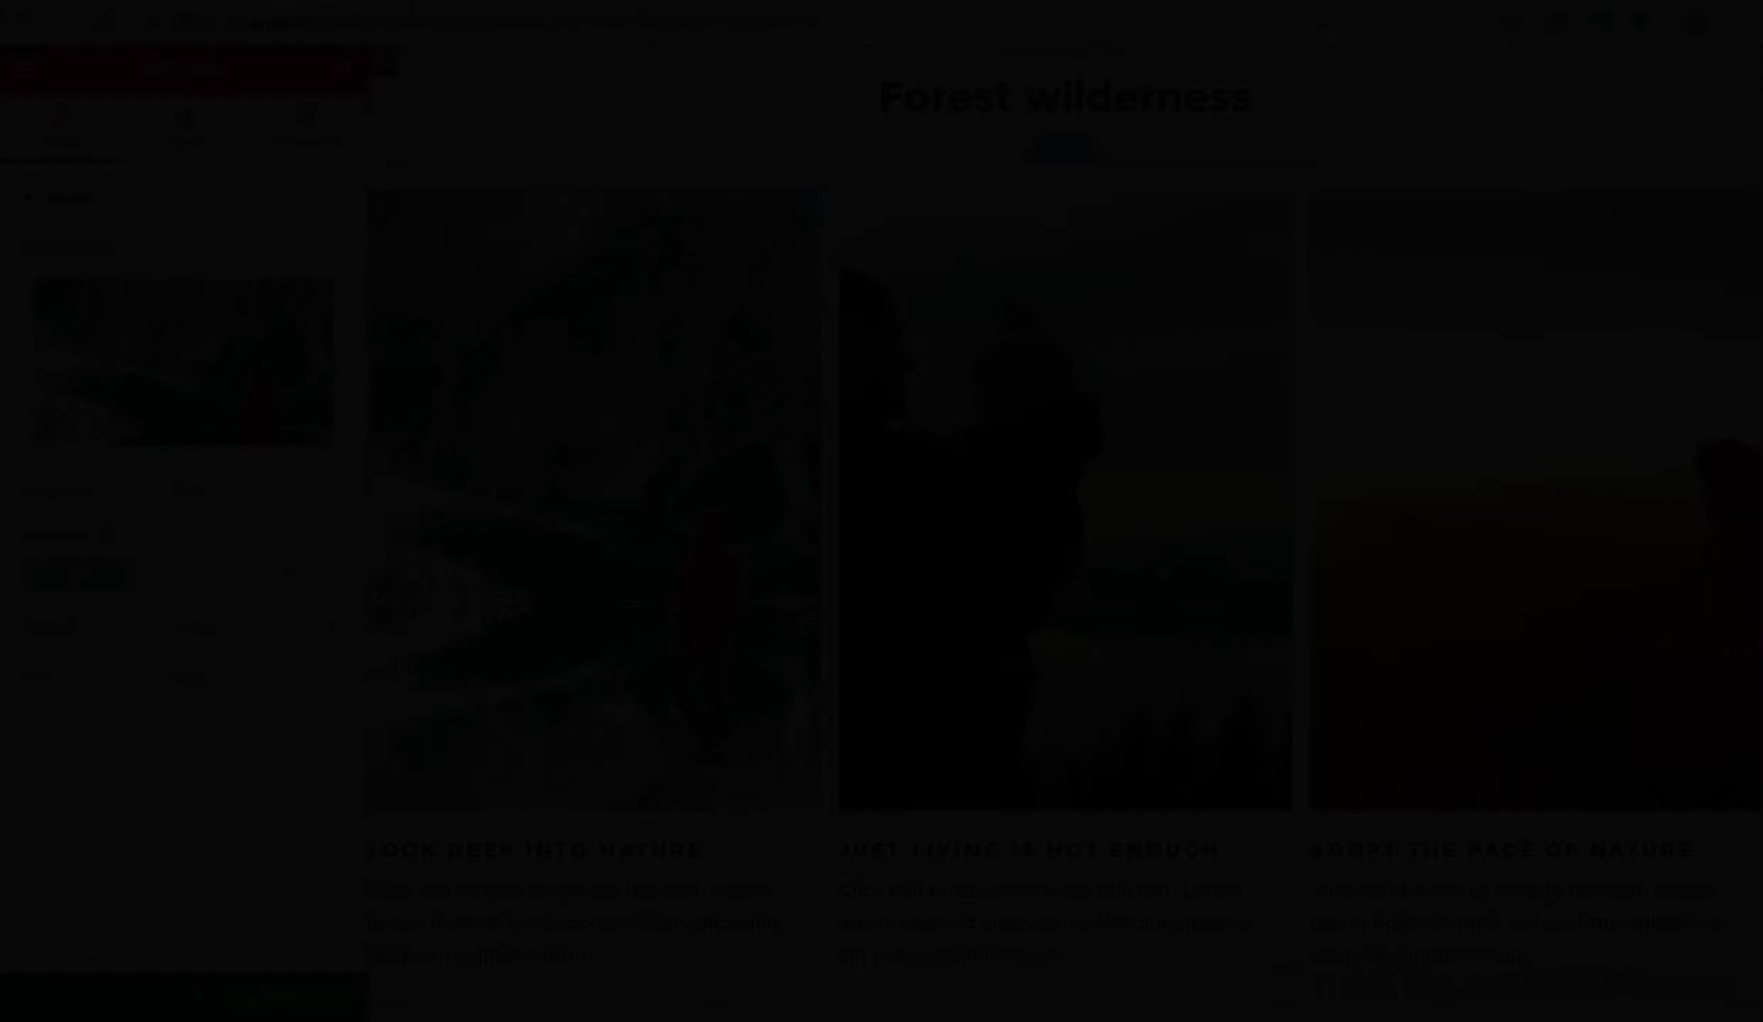
scroll(577, 411, up, 1)
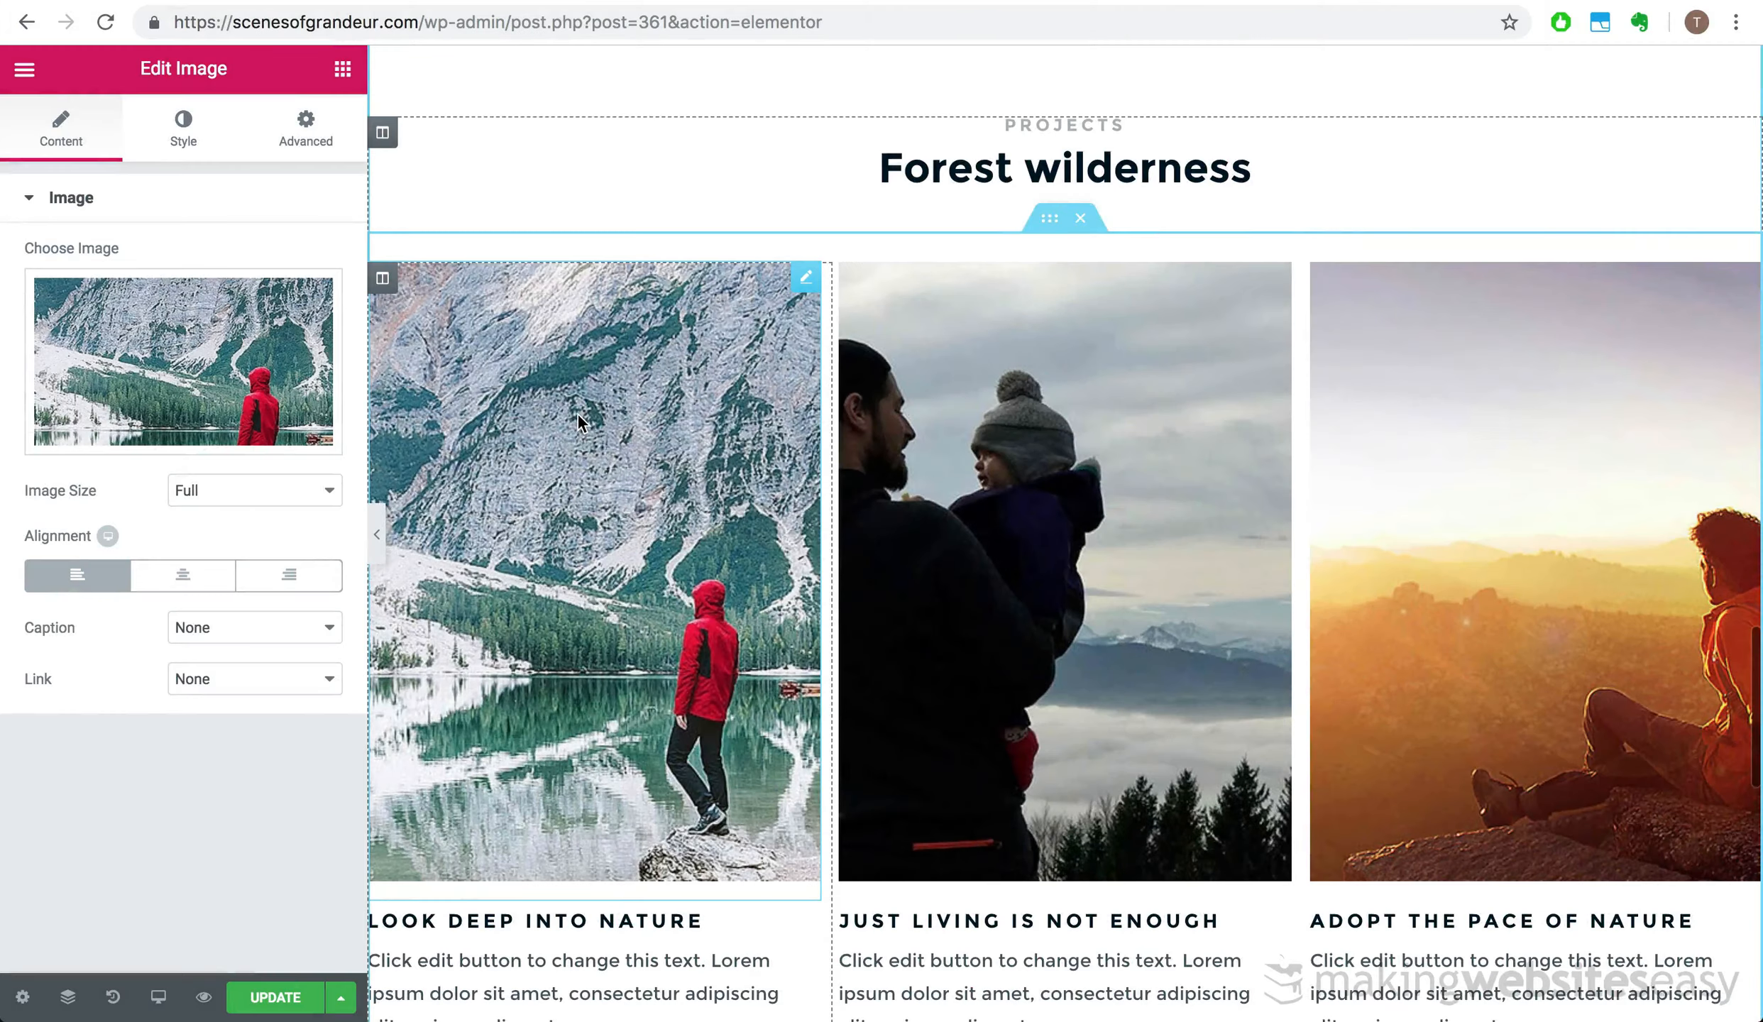
scroll(577, 412, down, 1)
mouse_move(204, 392)
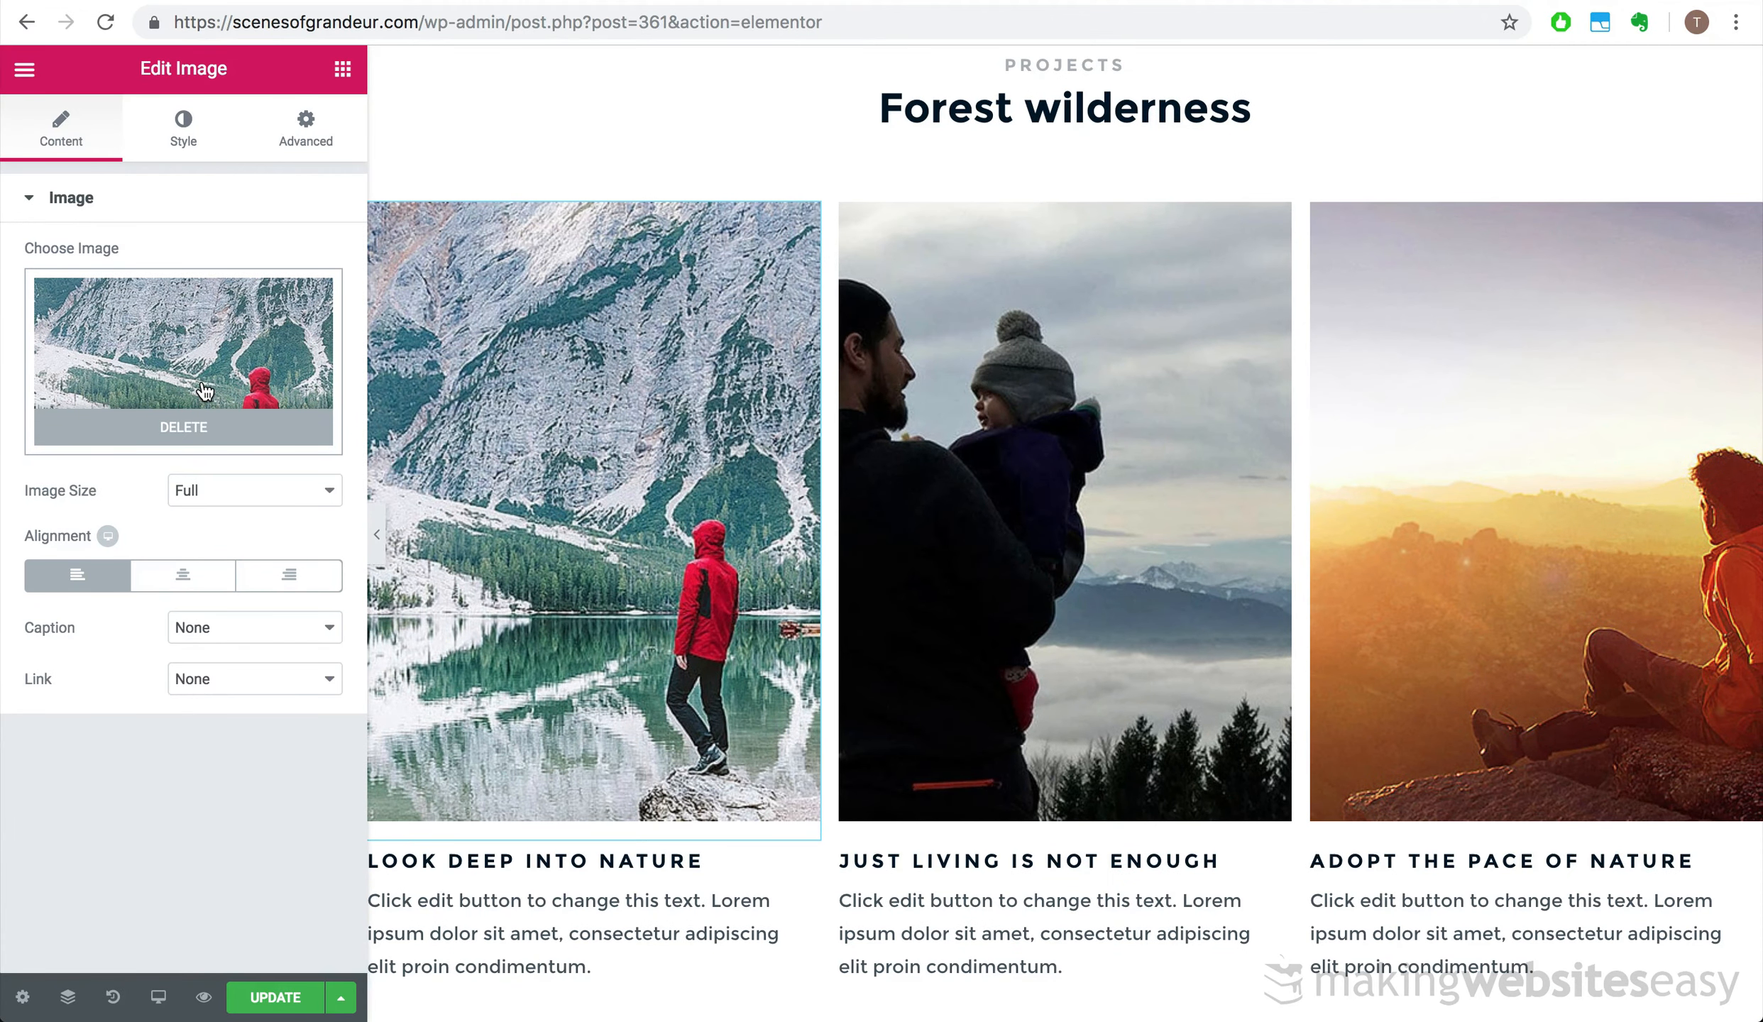
click(204, 392)
click(130, 168)
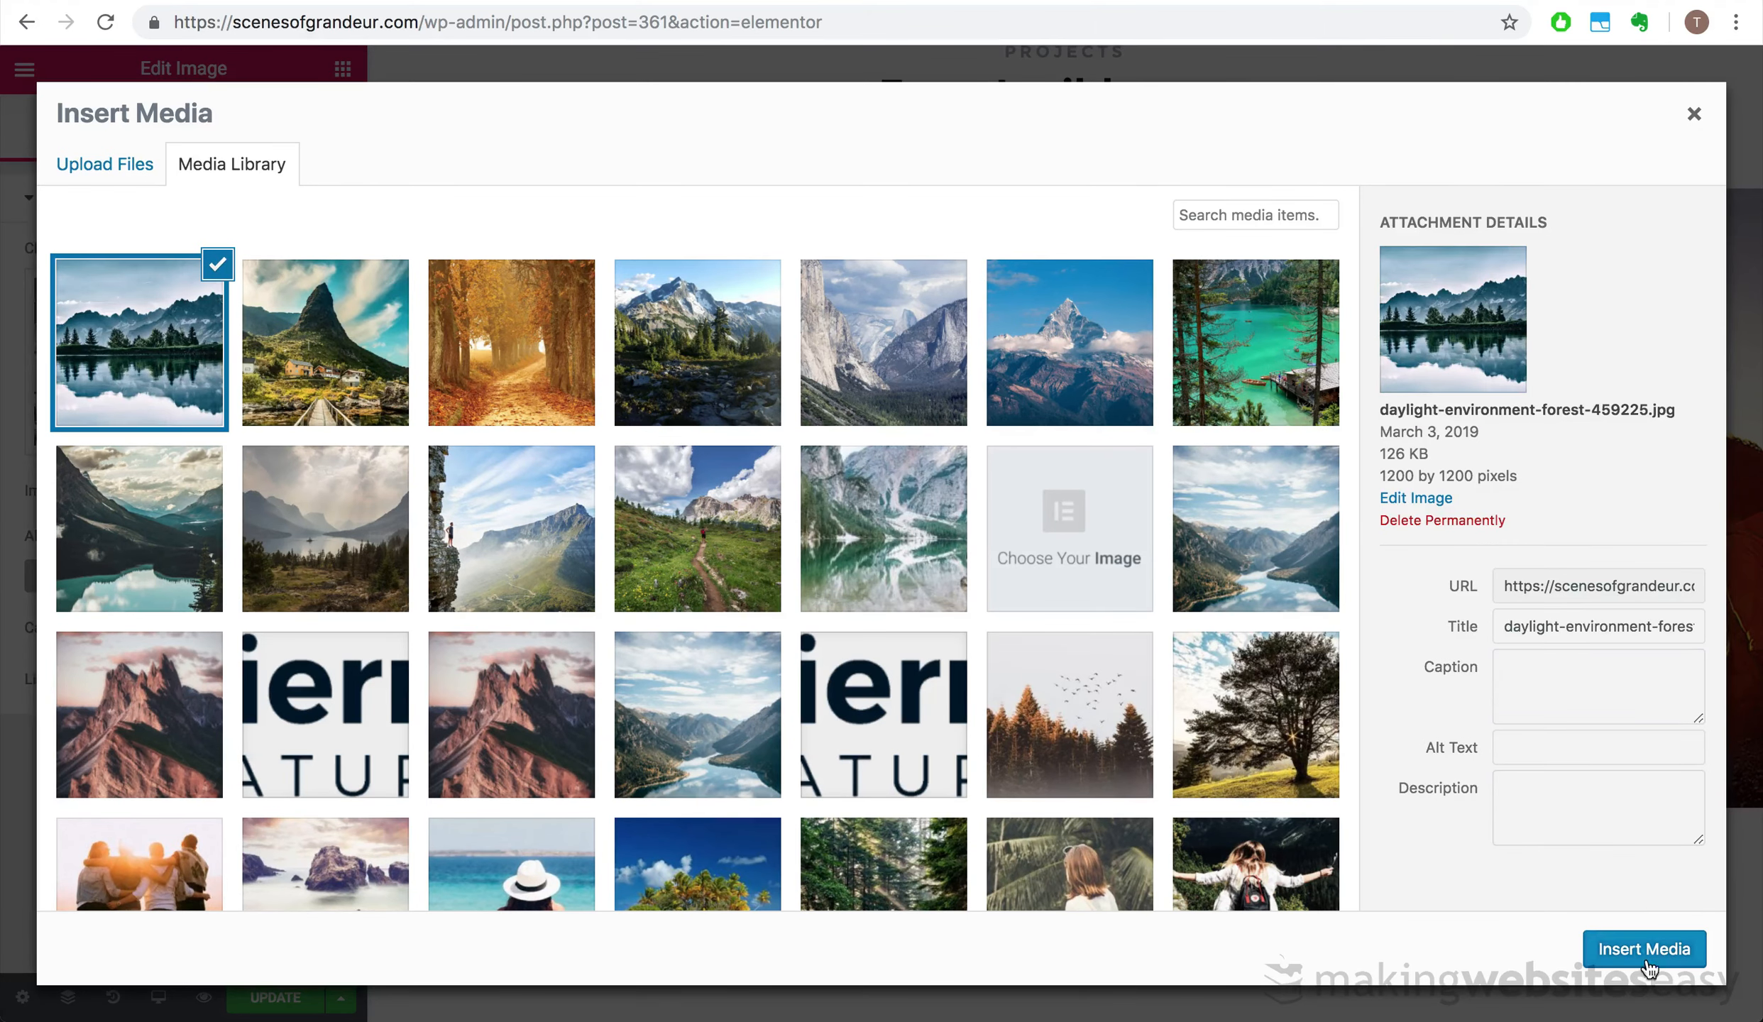
click(1644, 949)
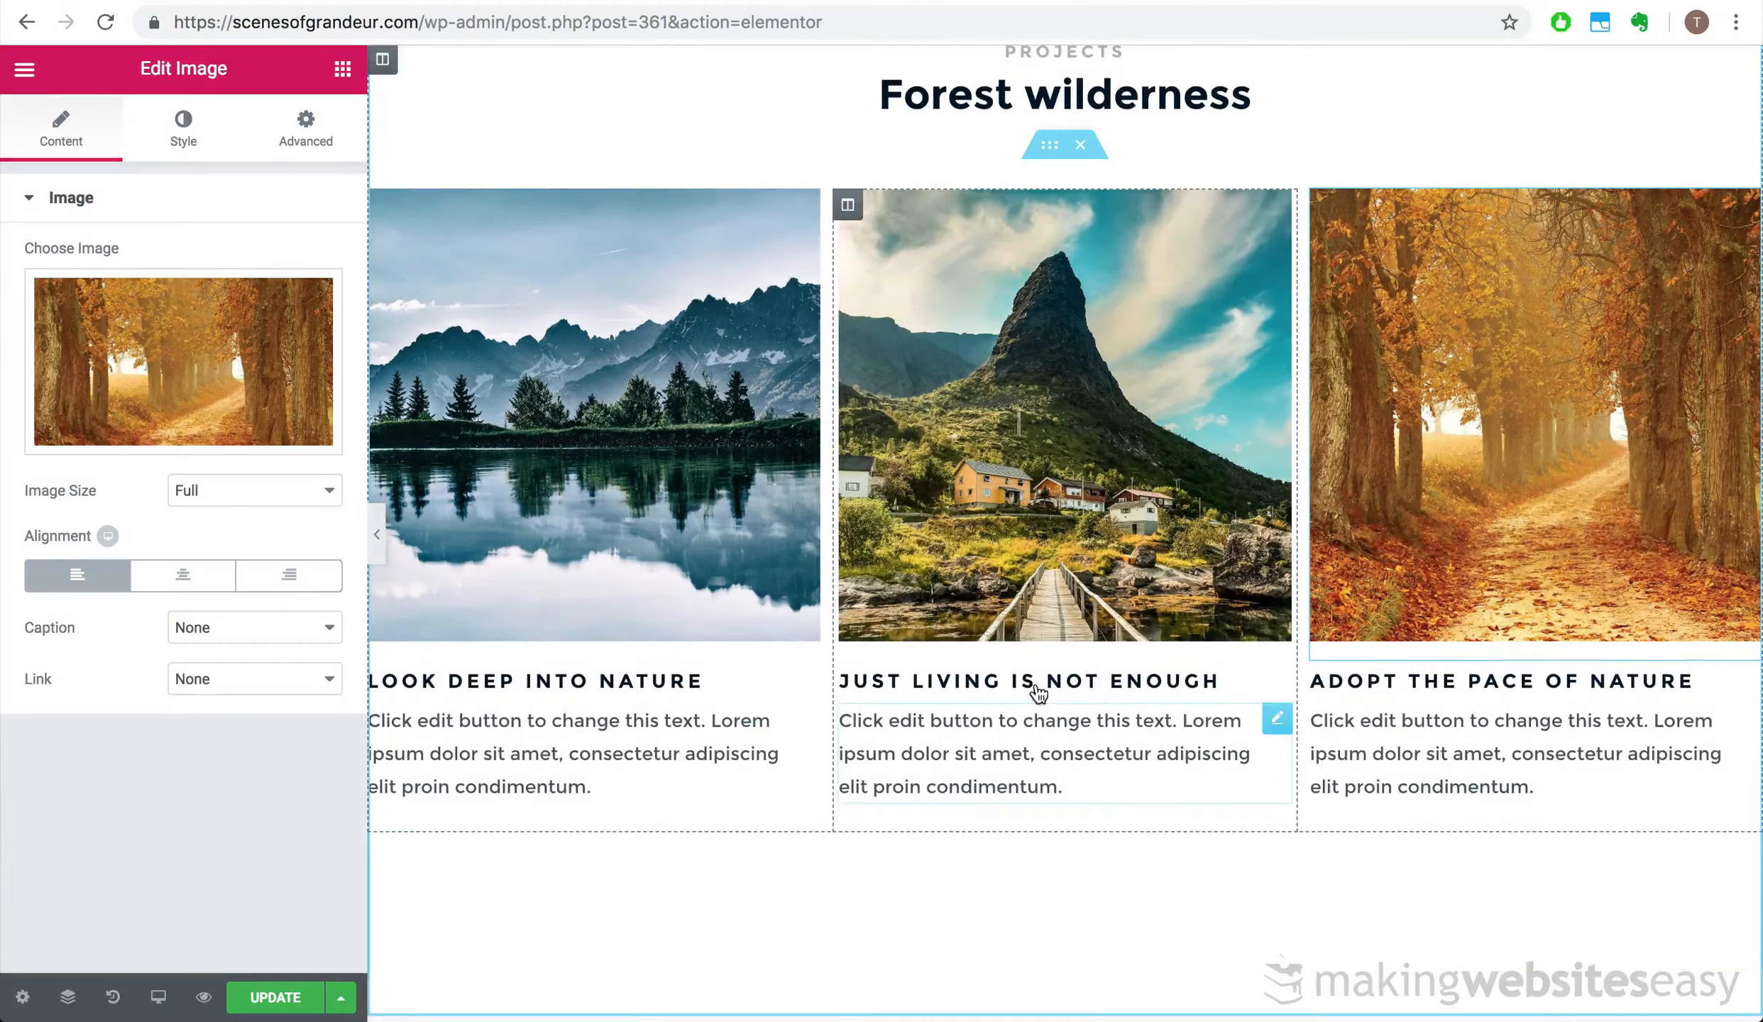
scroll(1035, 689, down, 1)
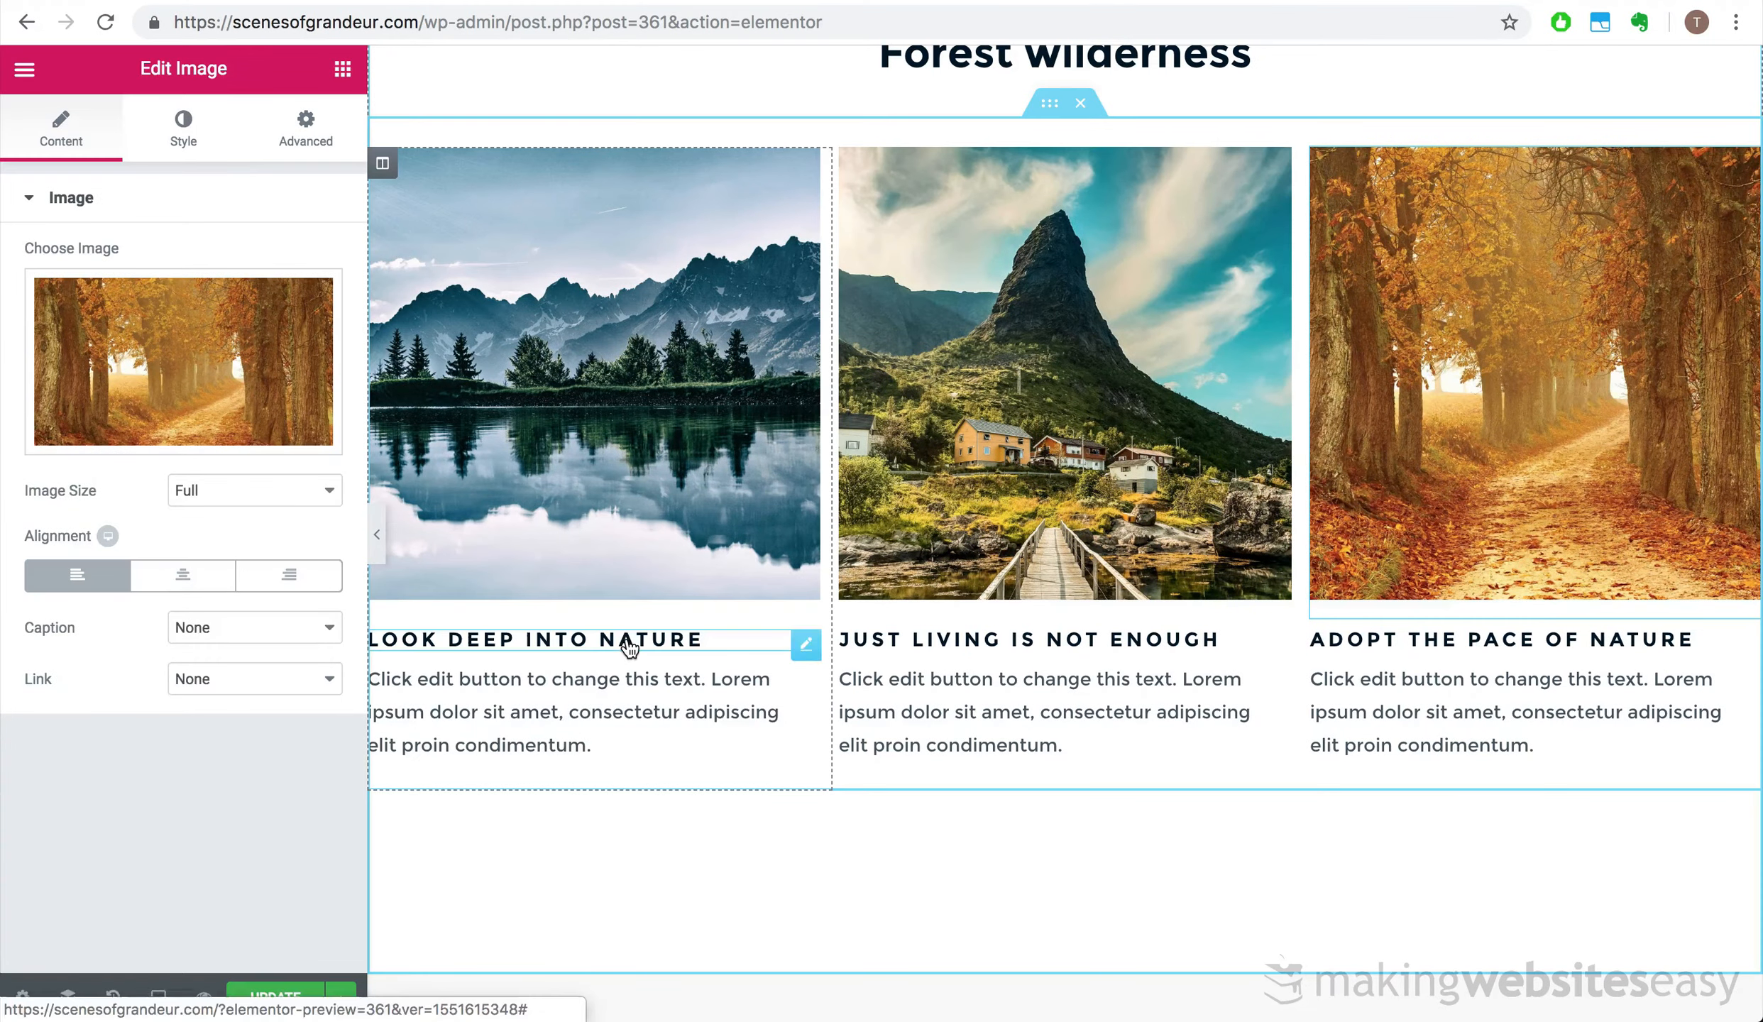
- Set the font family of the description texts under the three Forest wilderness project images to Open Sans
click(629, 647)
click(305, 128)
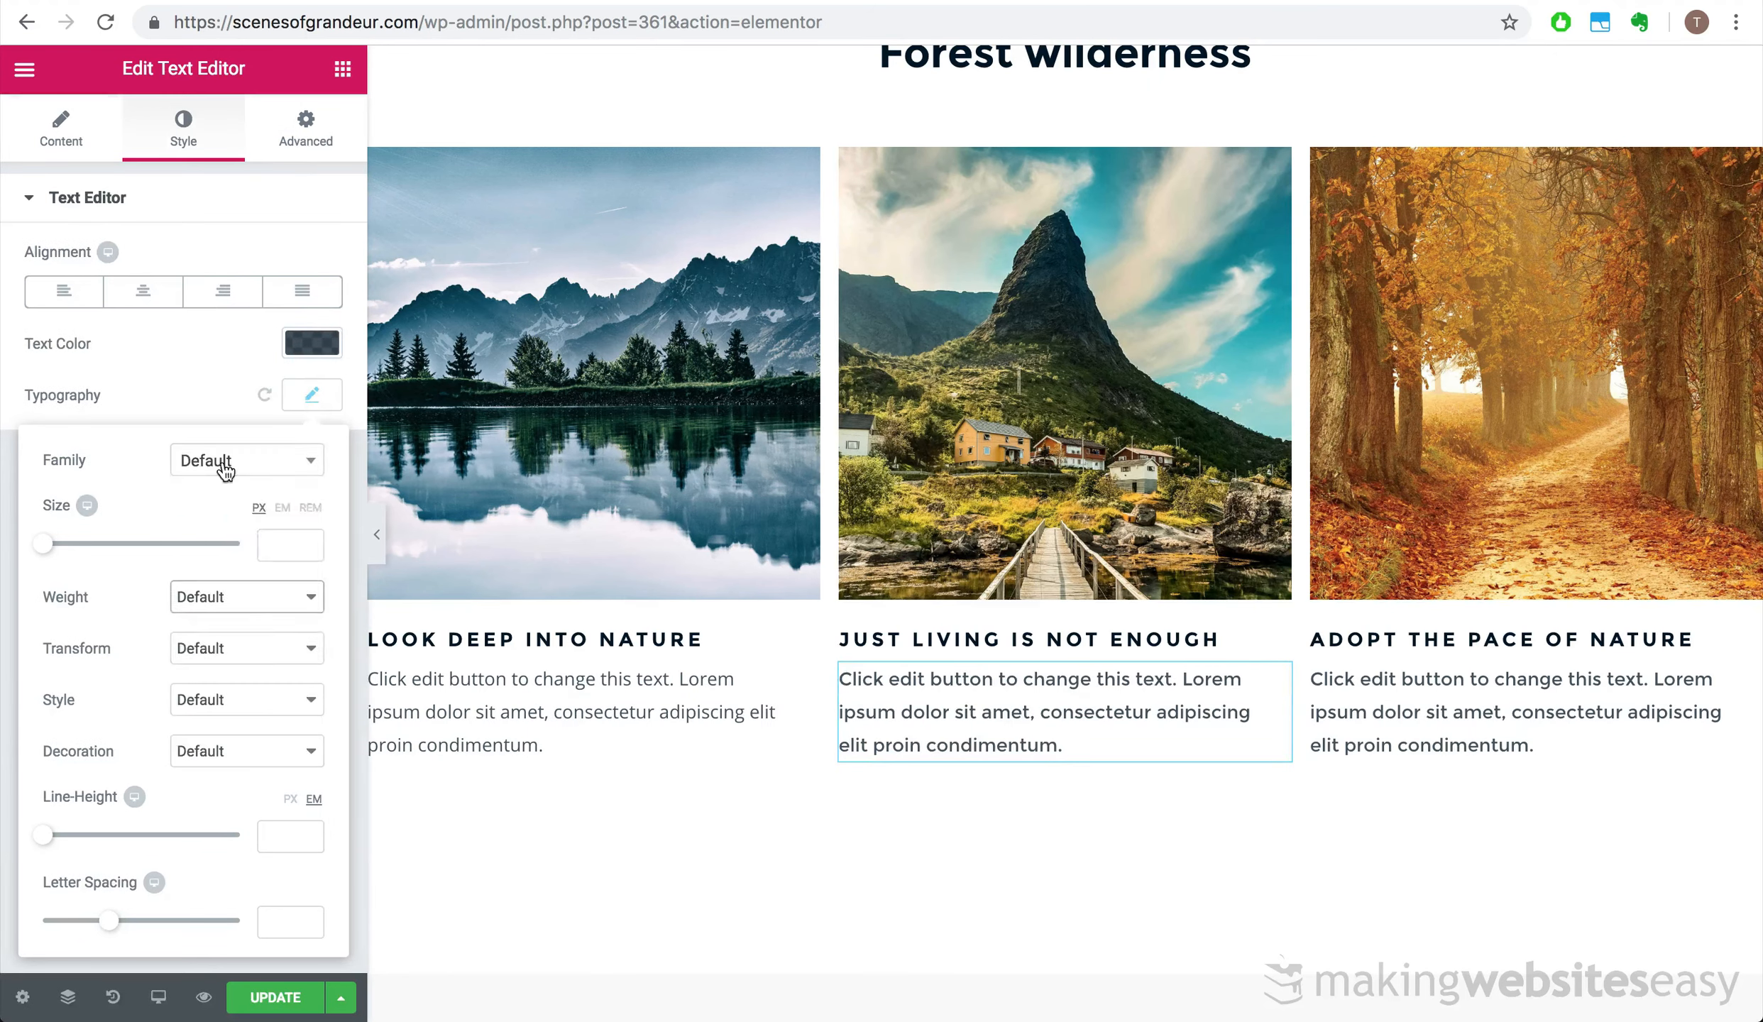
click(224, 462)
text(open)
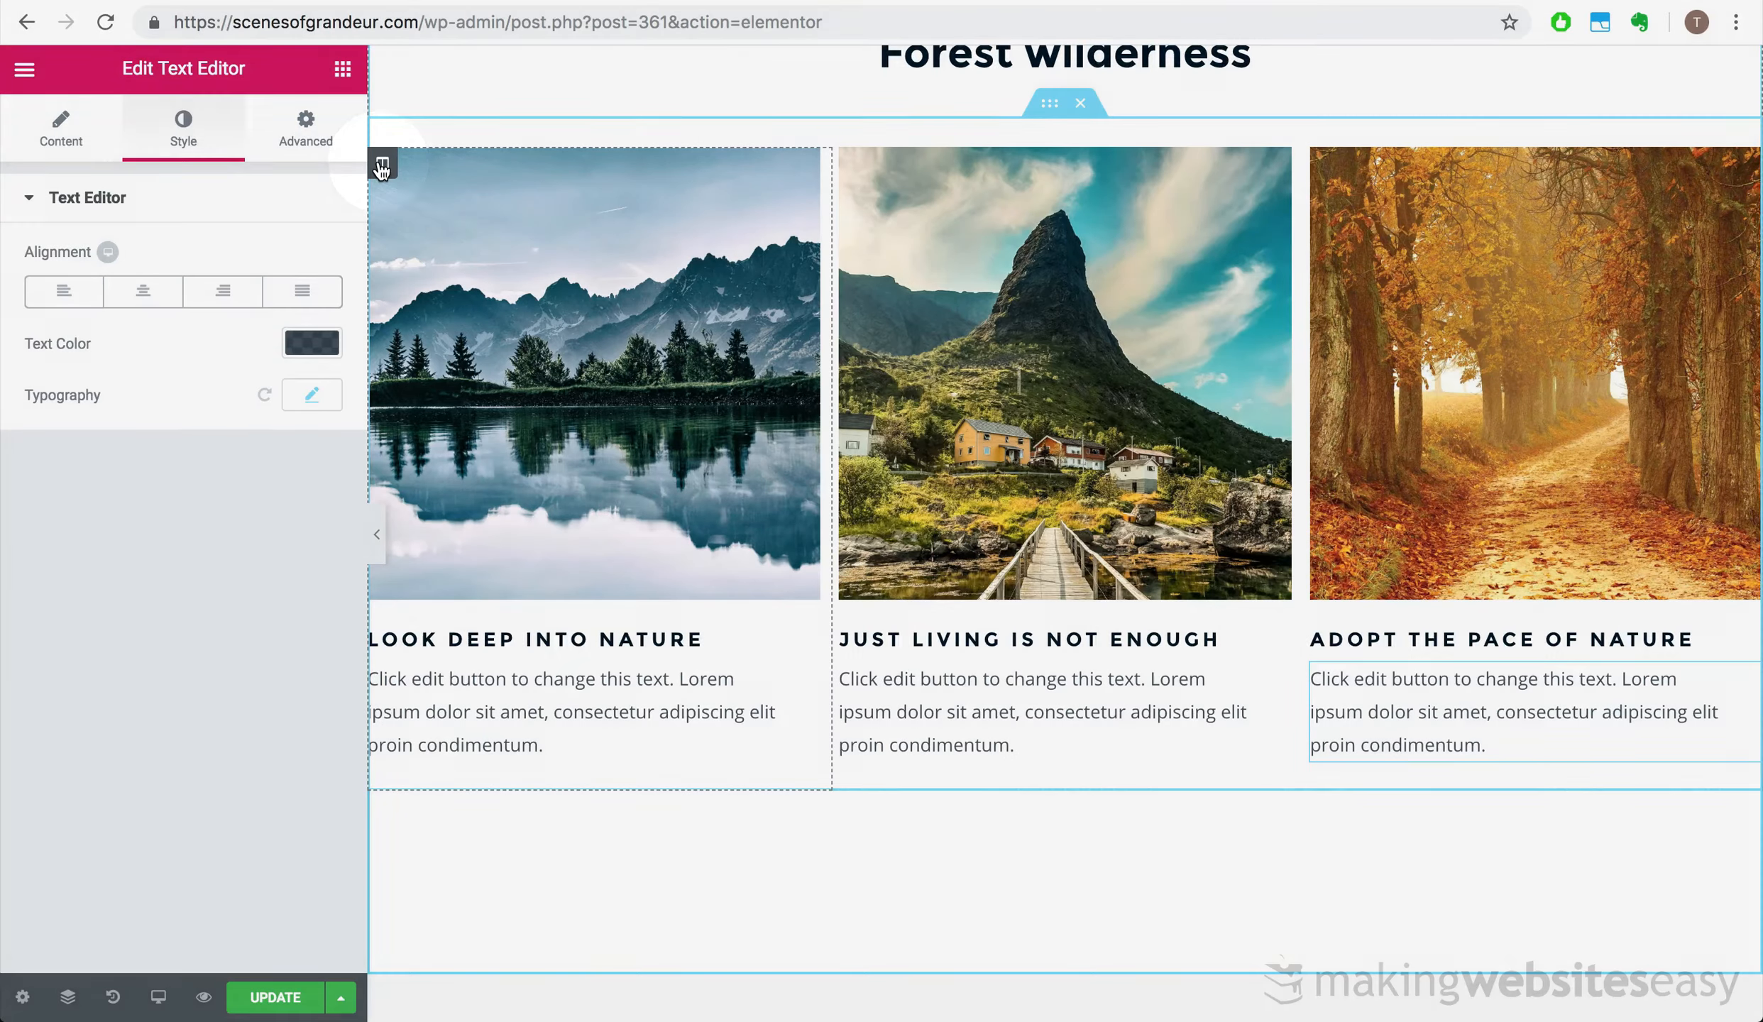
- Give the first project column, with the lake image, a Slide In Up entrance animation
click(382, 169)
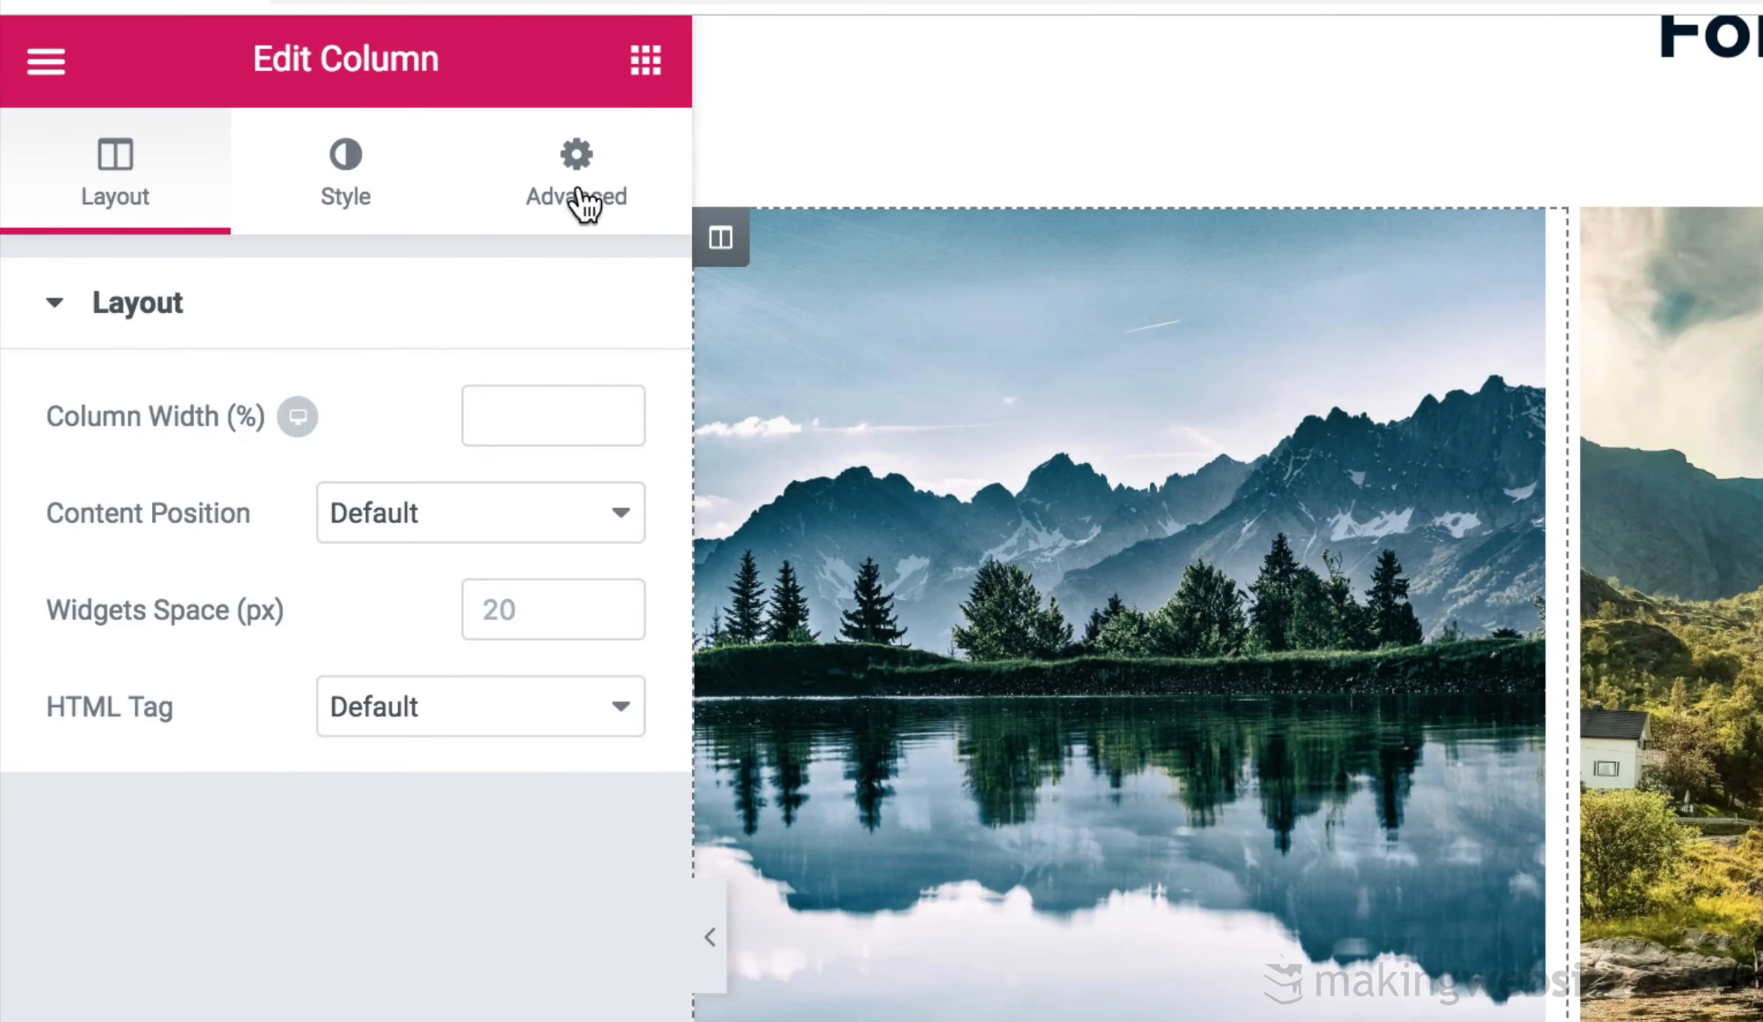
click(582, 203)
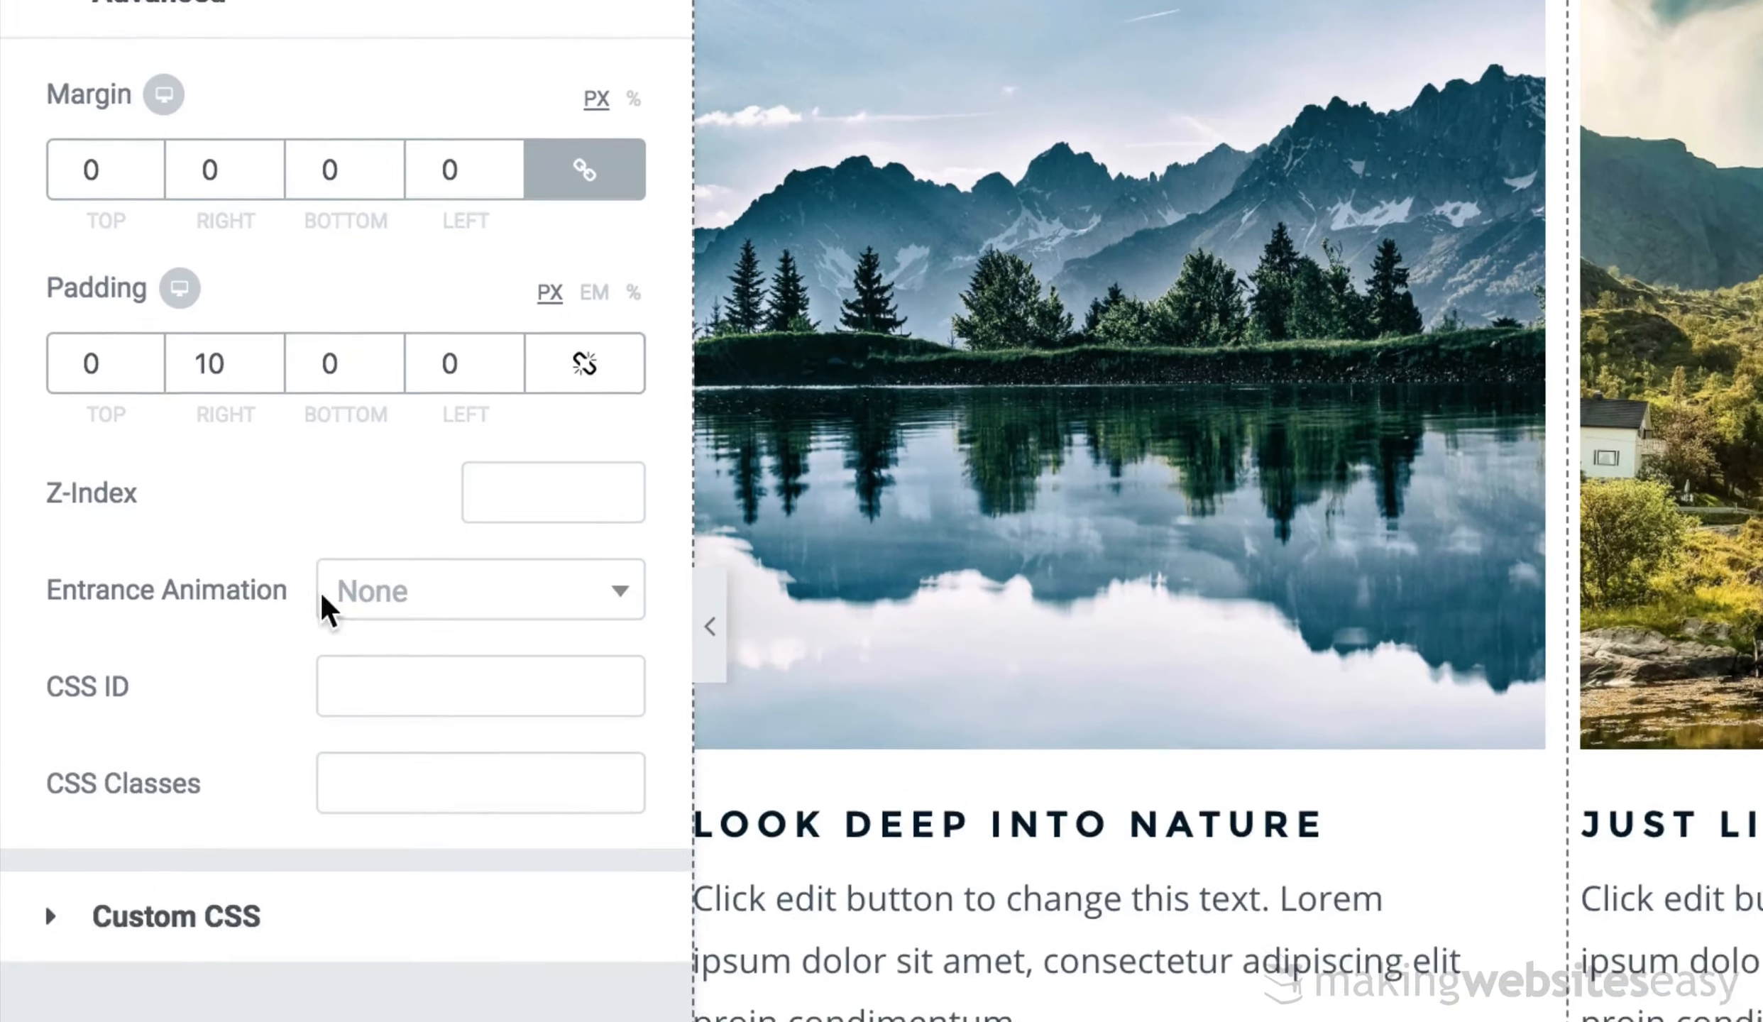
click(351, 907)
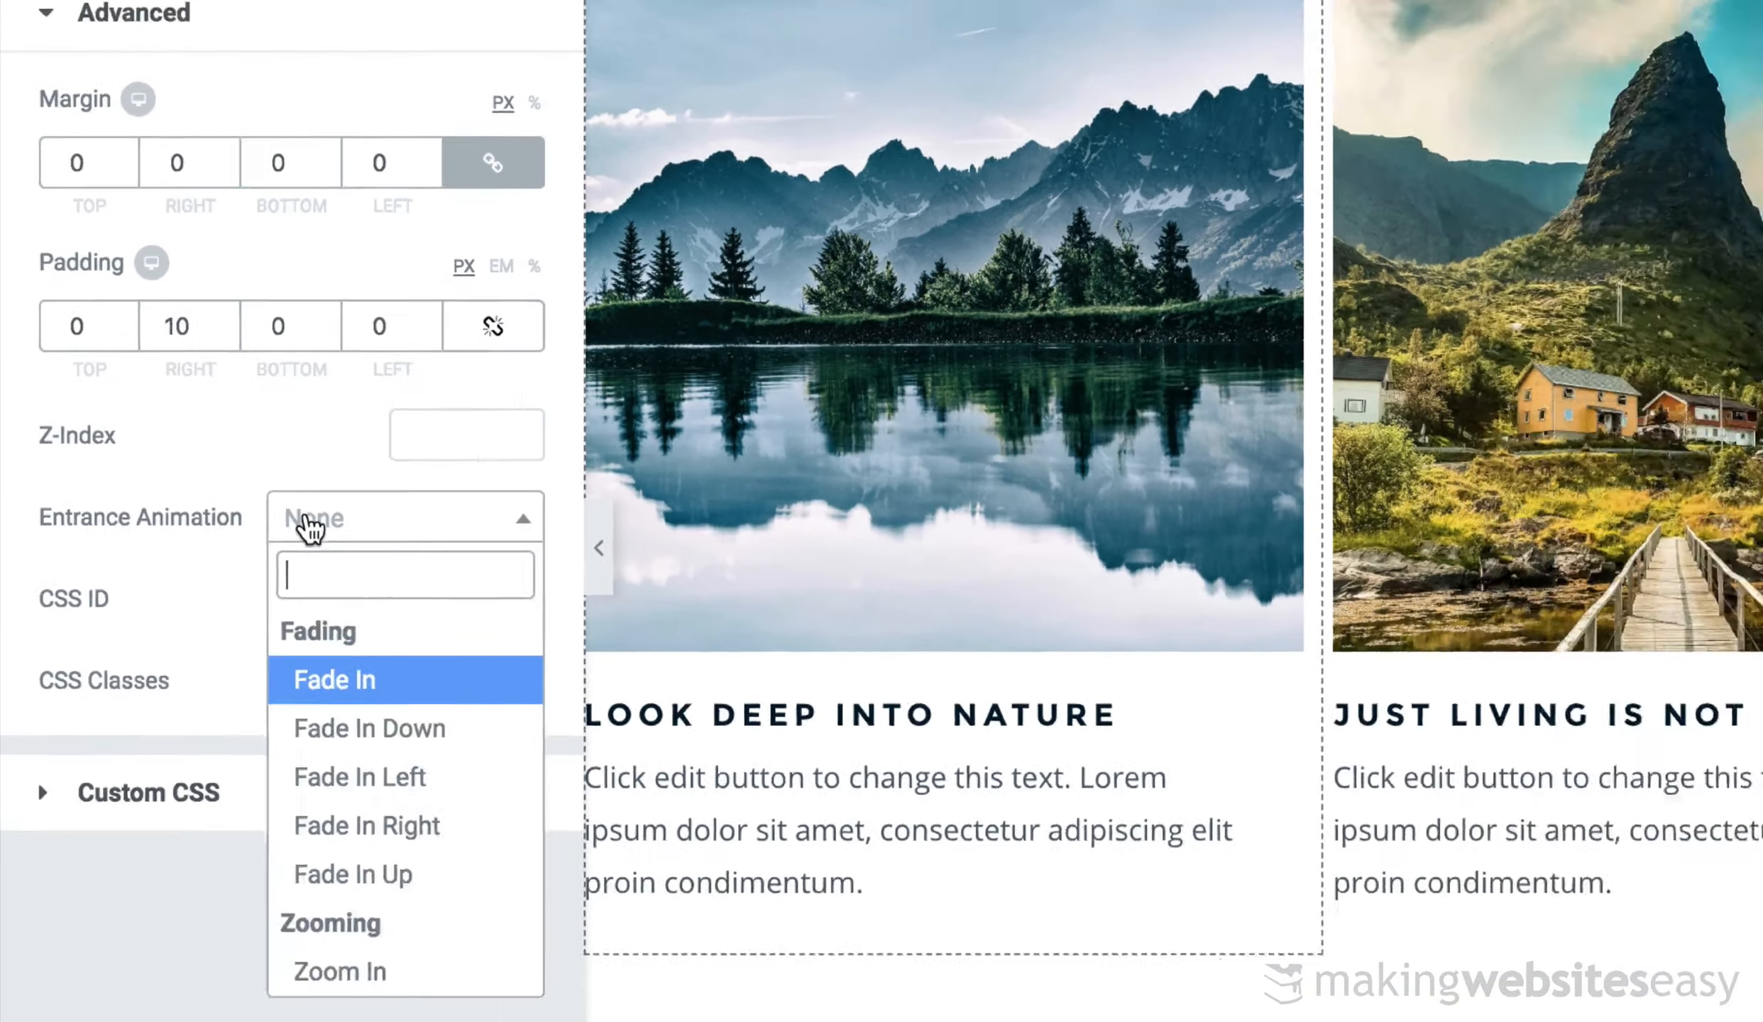
scroll(408, 856, down, 10)
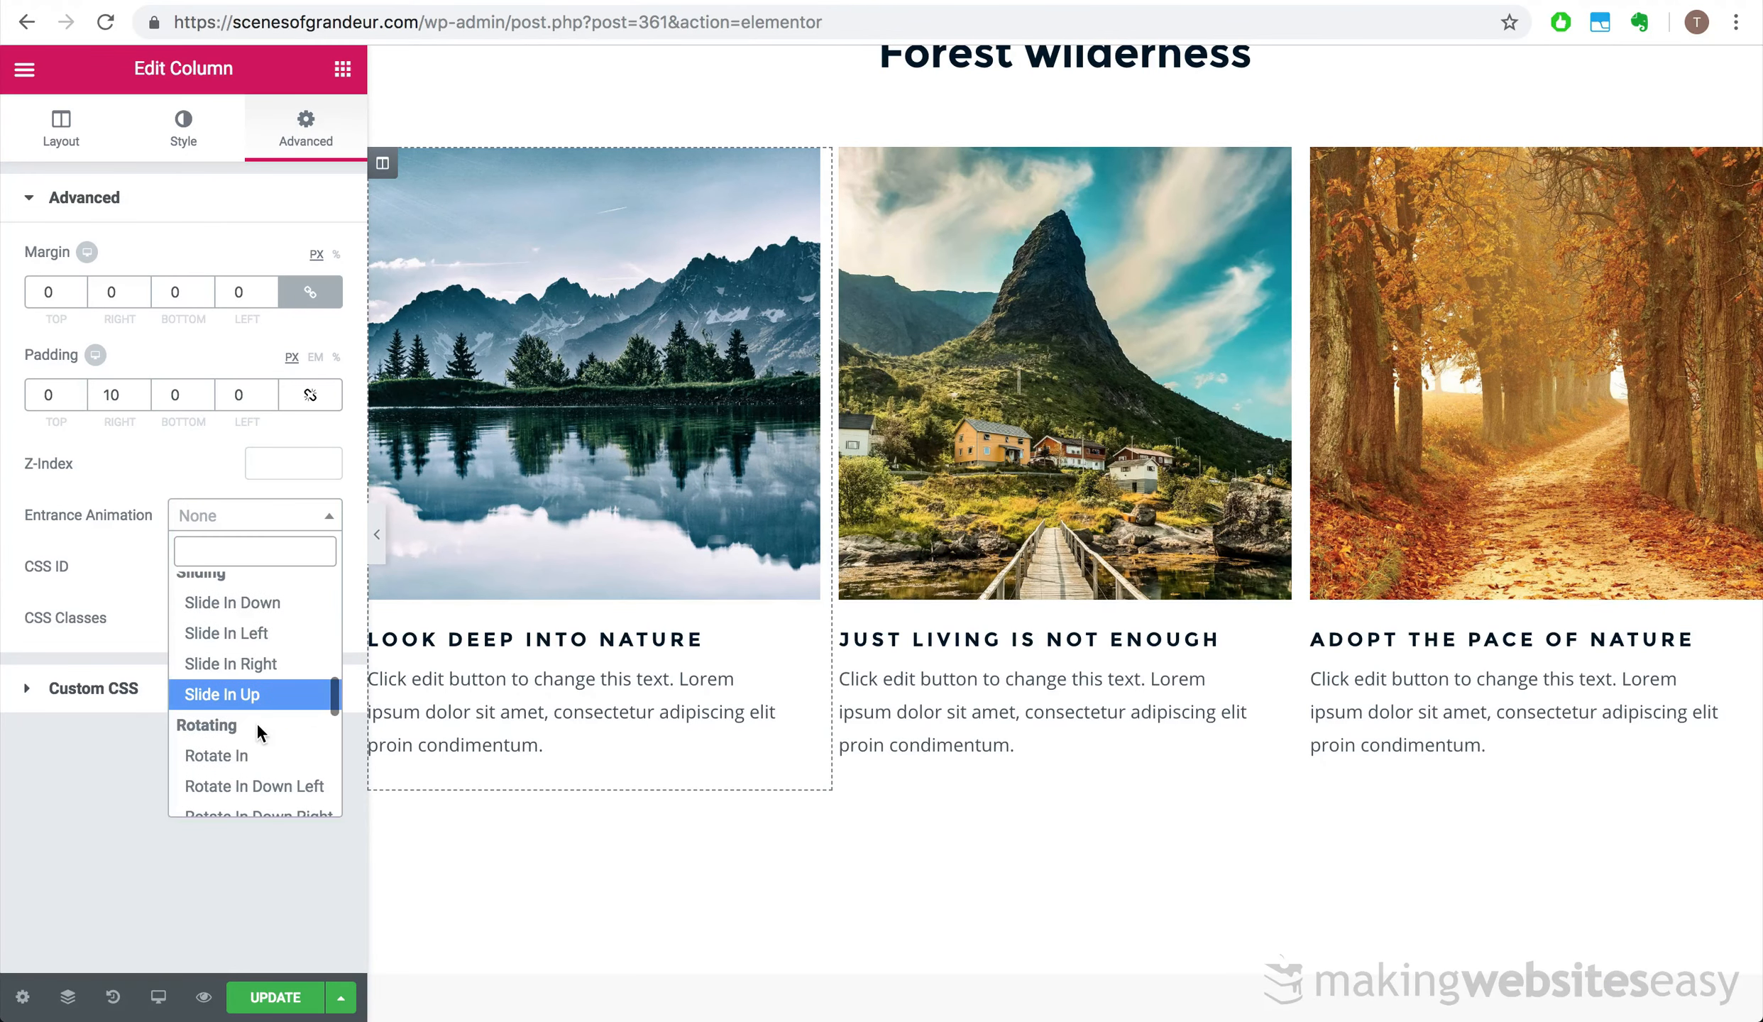
click(256, 695)
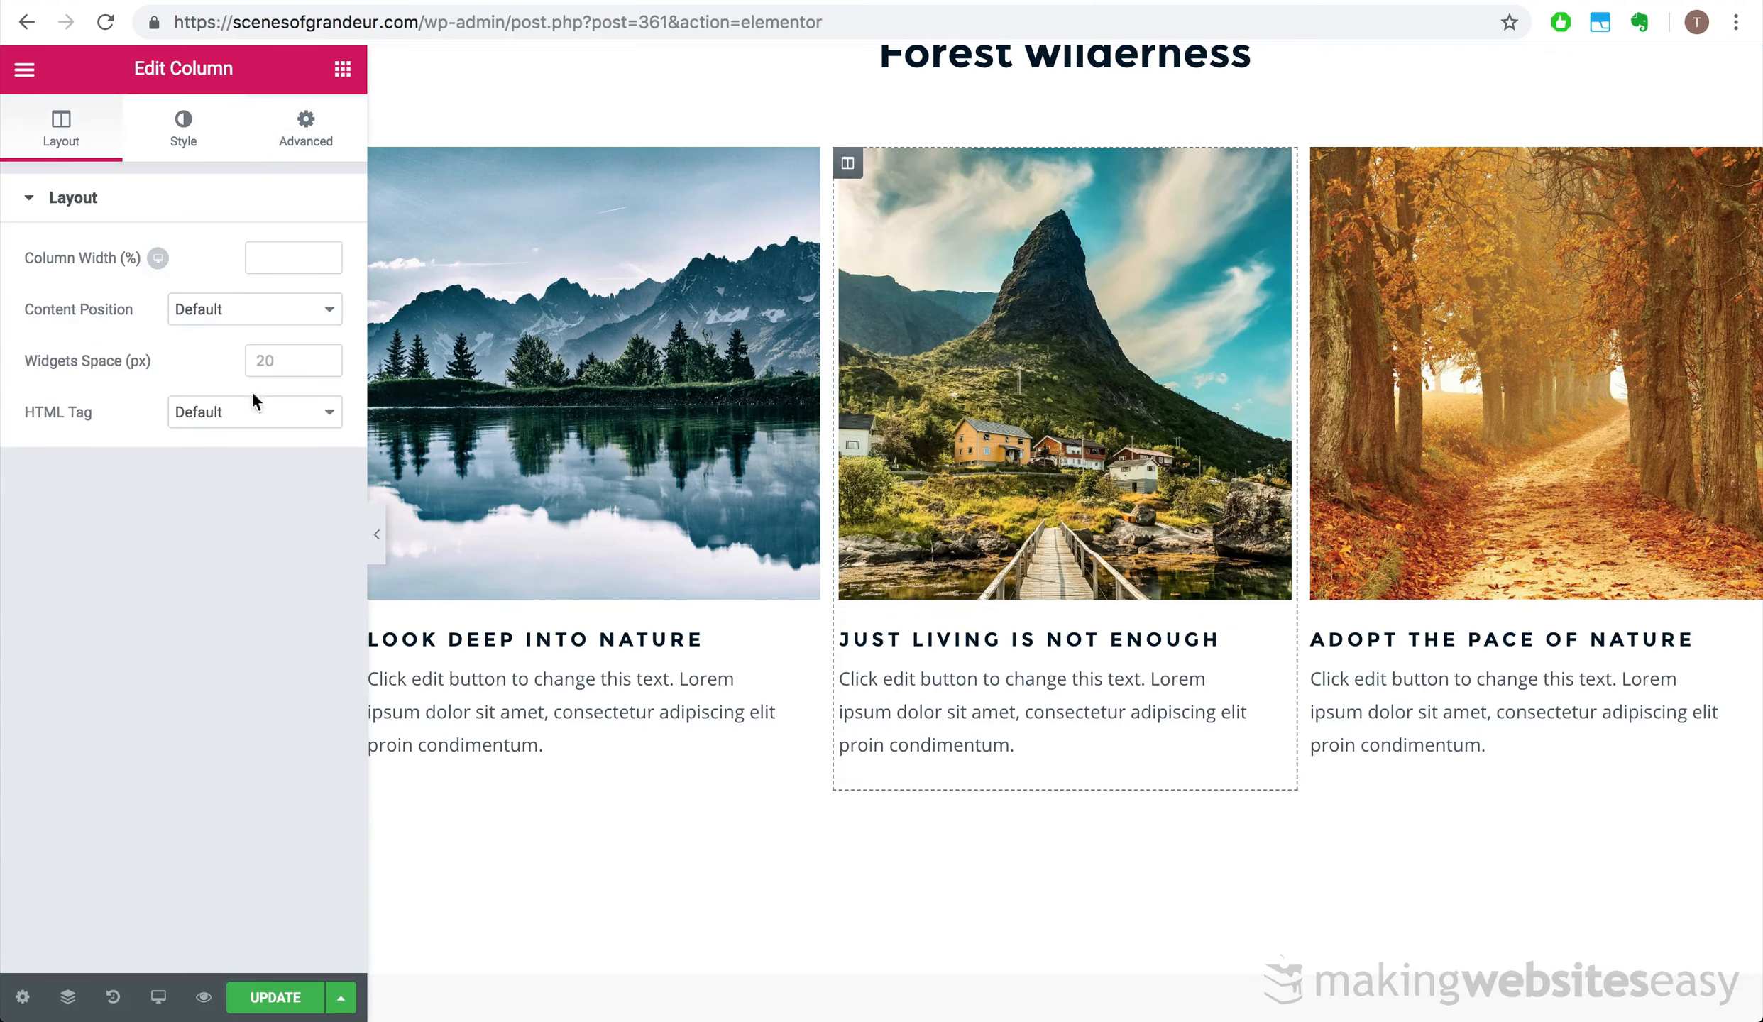
- Give the middle project column a Slide In Up entrance animation with a 250 ms delay
click(306, 128)
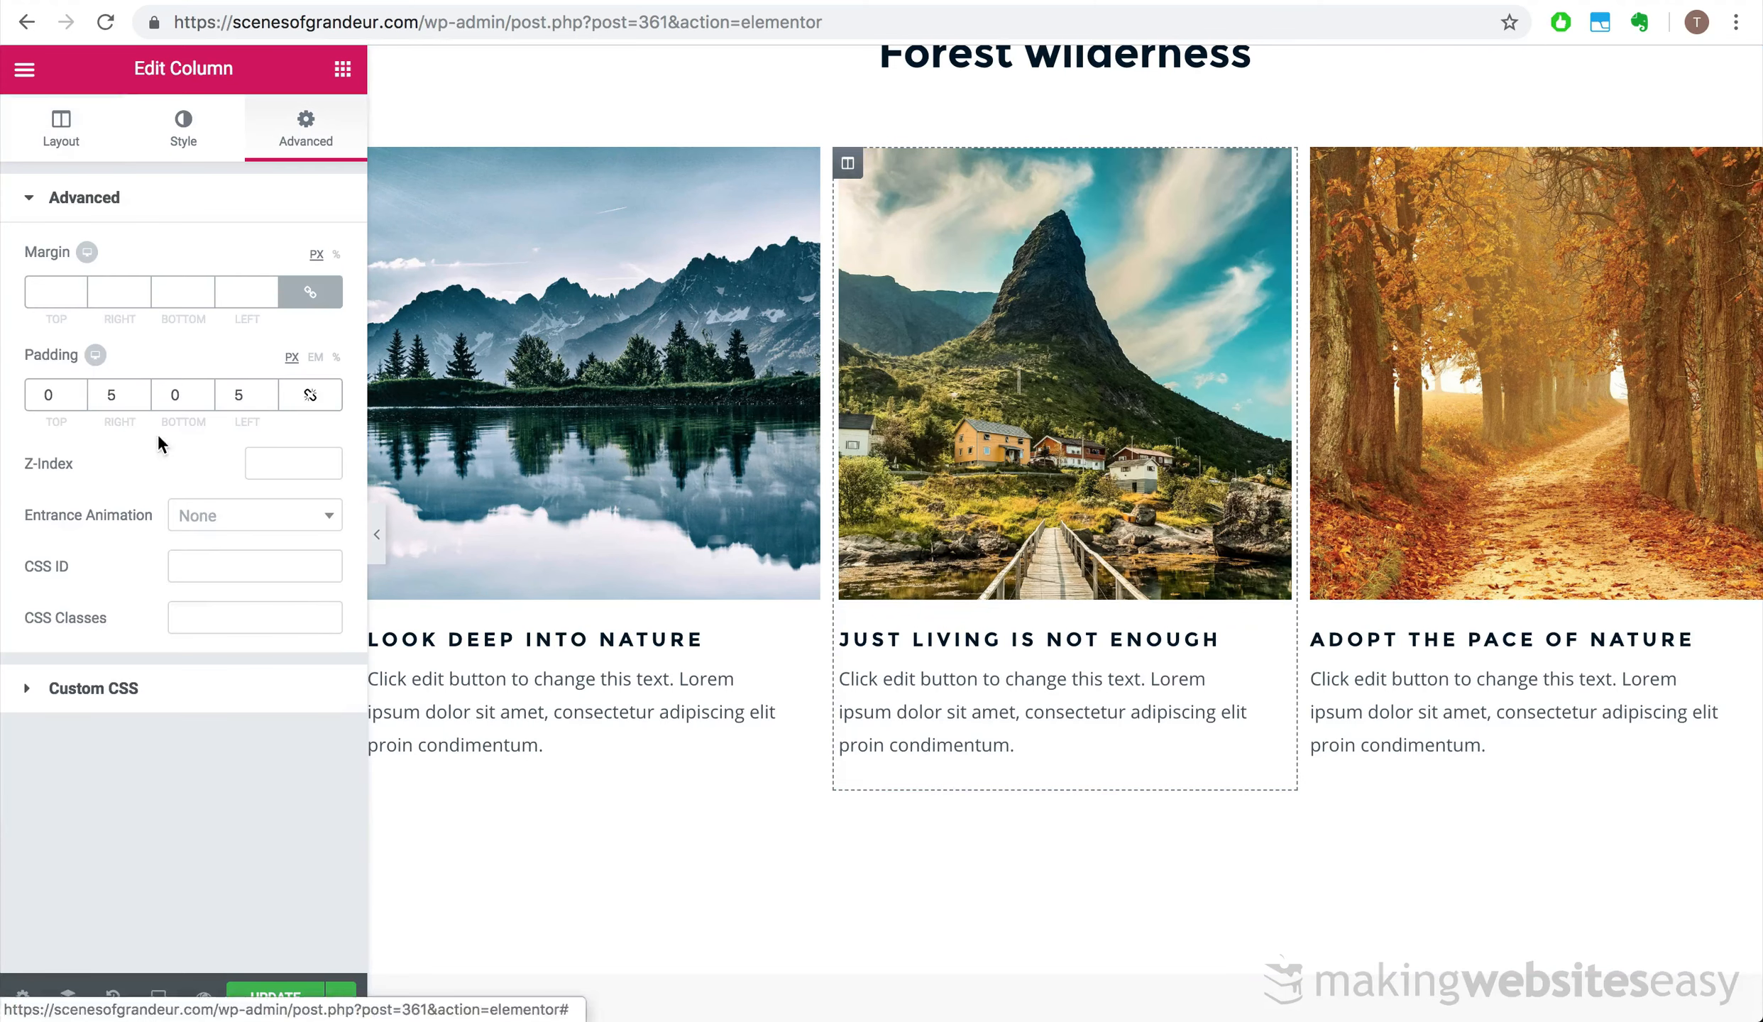
click(253, 516)
scroll(241, 681, down, 7)
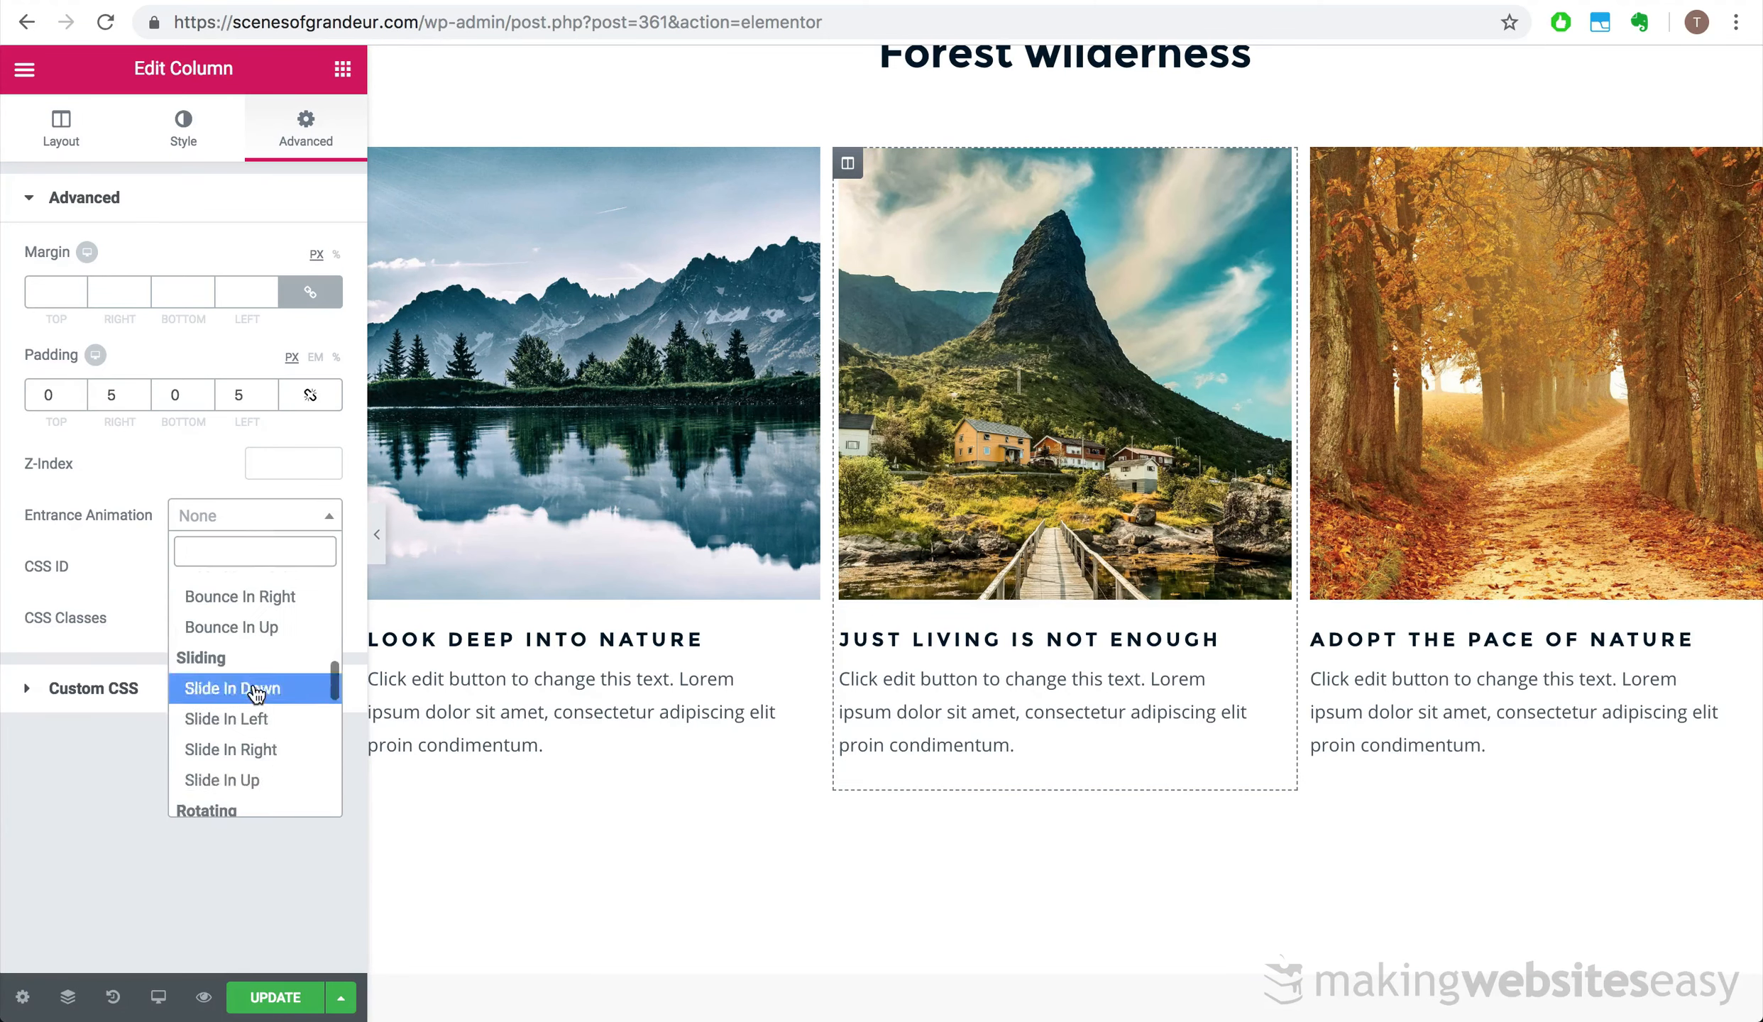
click(272, 788)
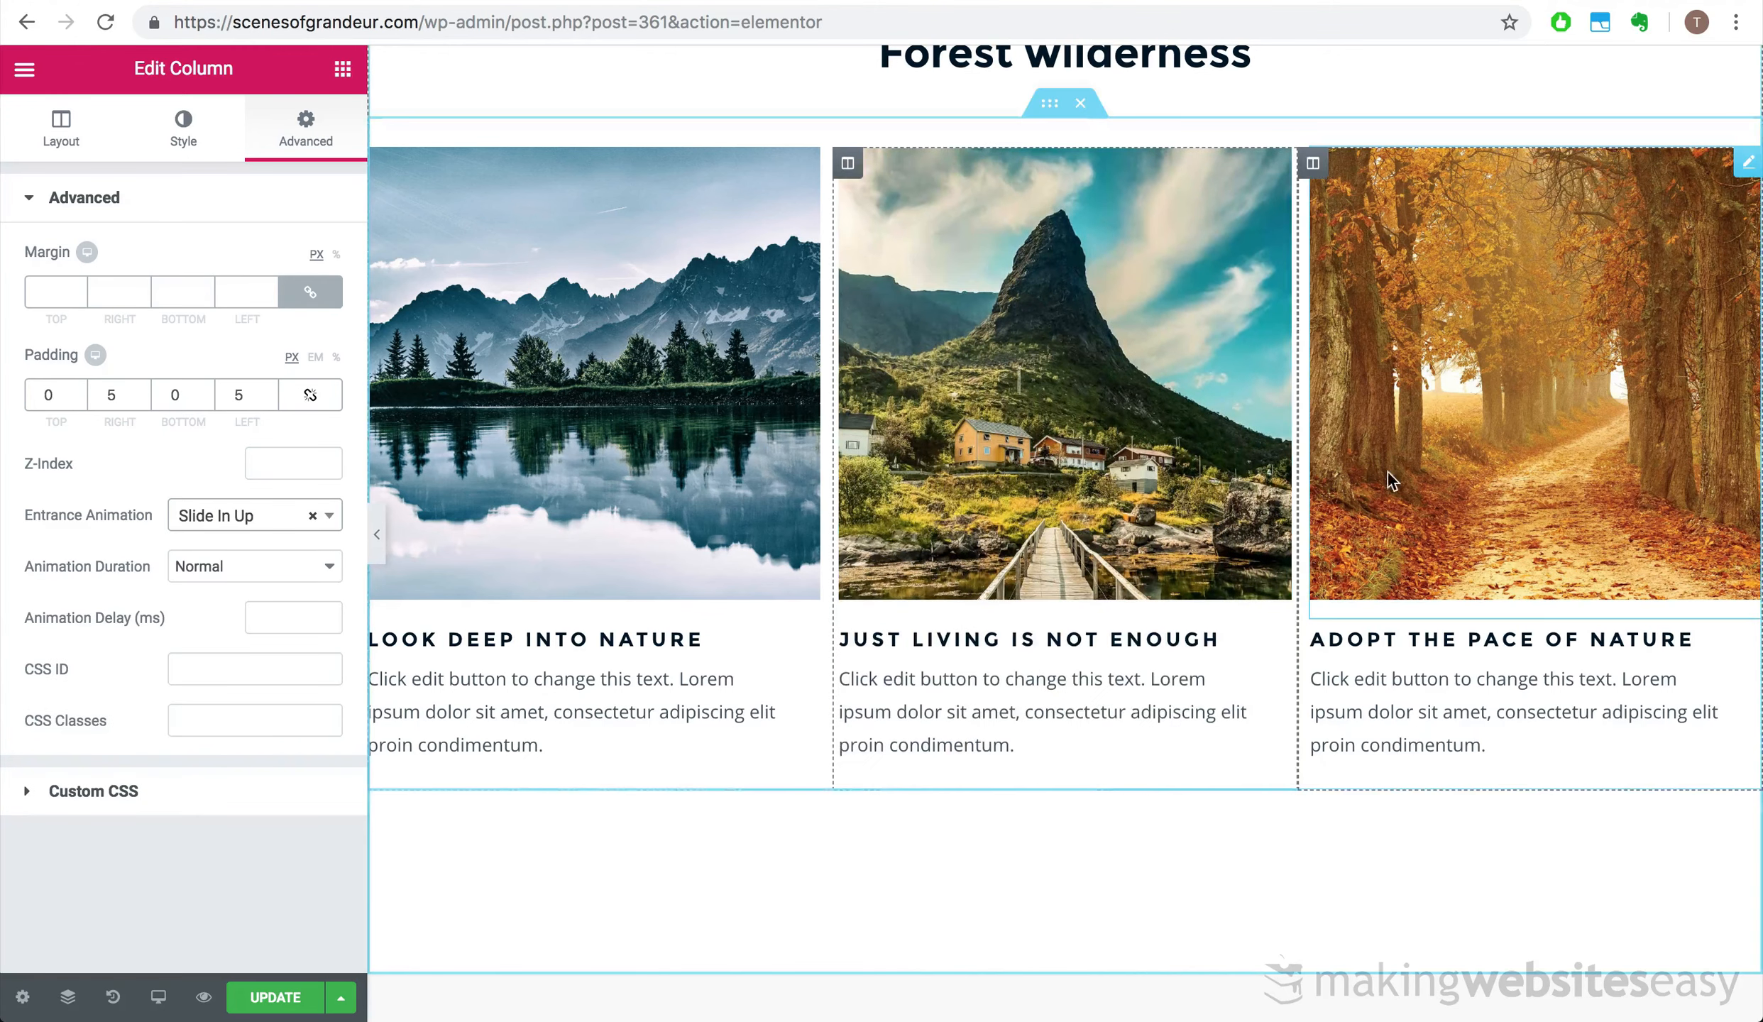
text(250)
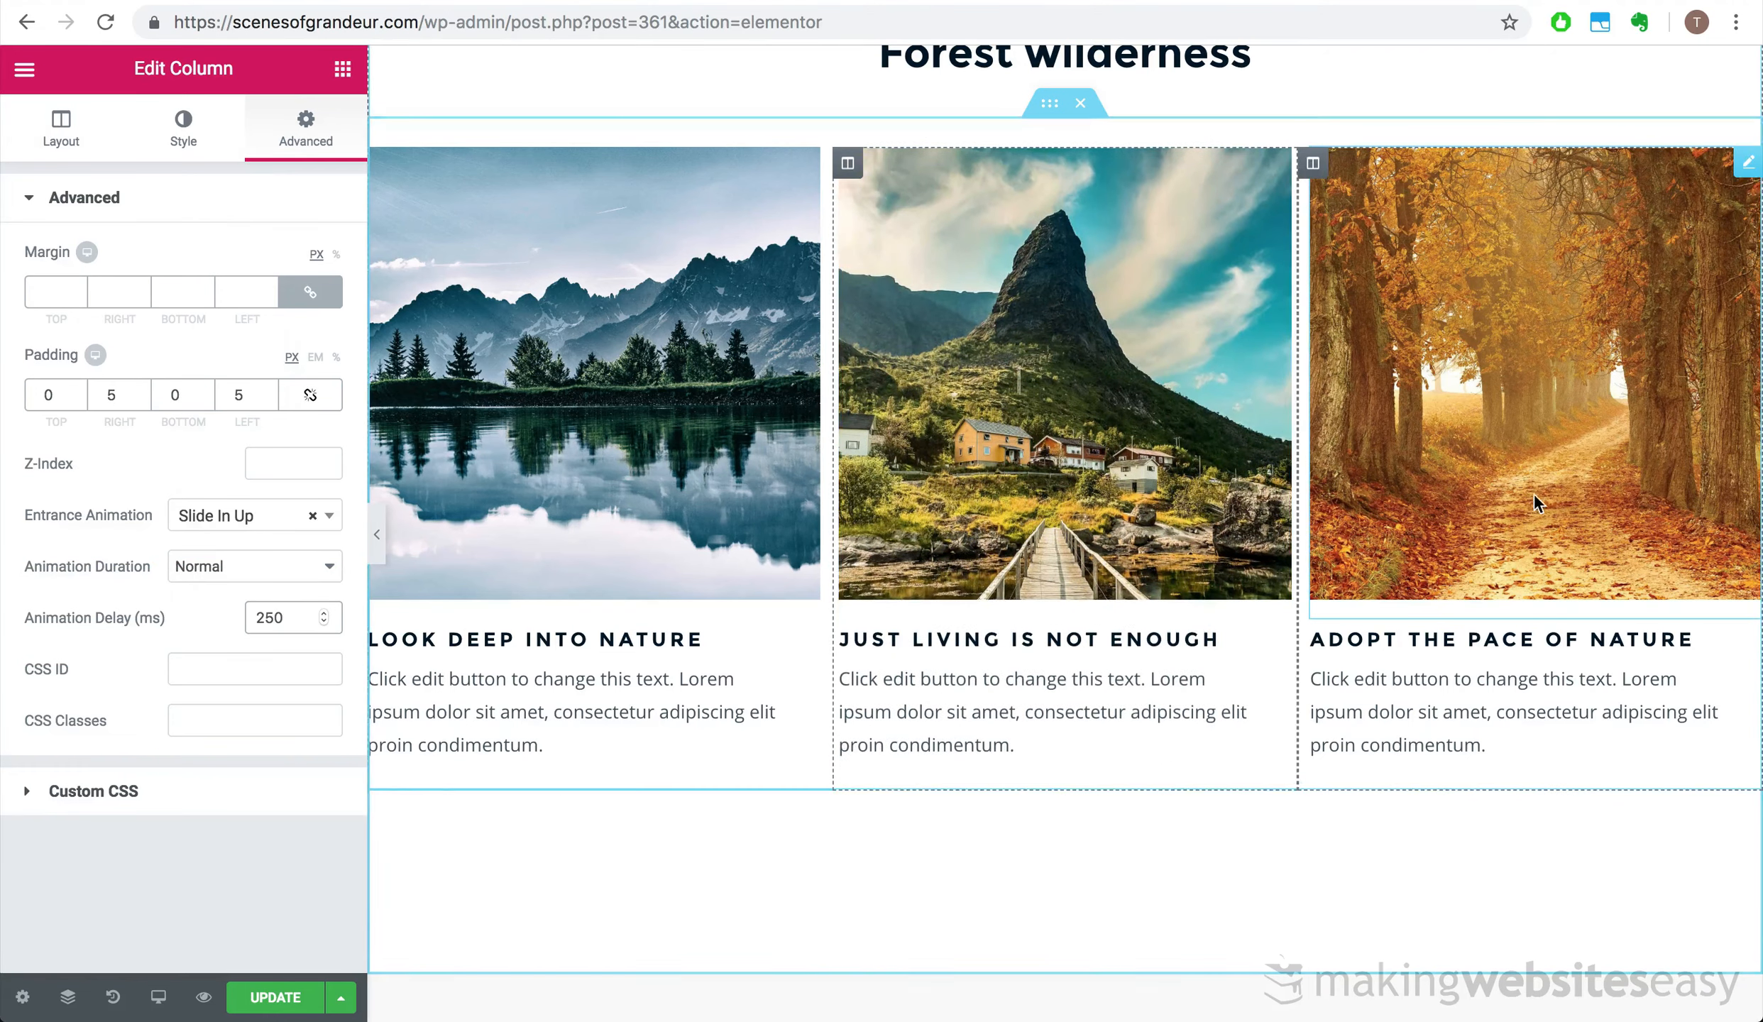
- Apply the Slide In Up entrance animation to the third project column, with the autumn forest image
click(1384, 155)
click(1312, 163)
click(305, 128)
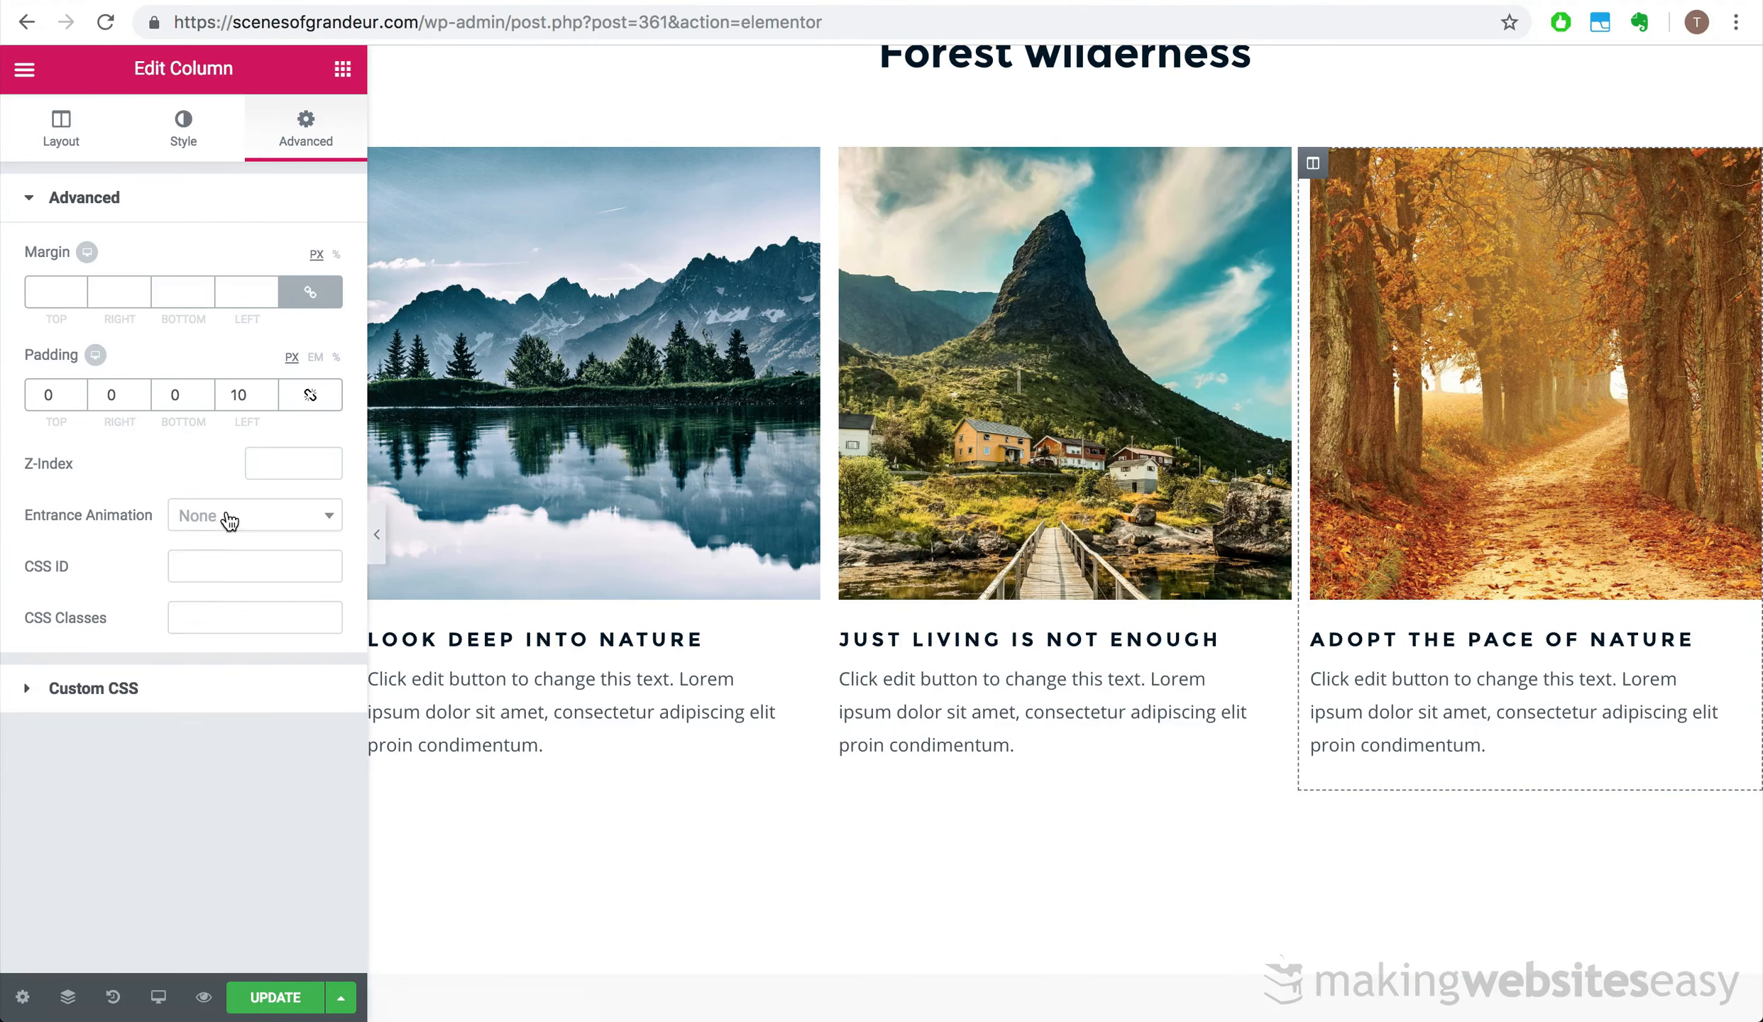
click(224, 516)
scroll(256, 767, down, 5)
click(261, 760)
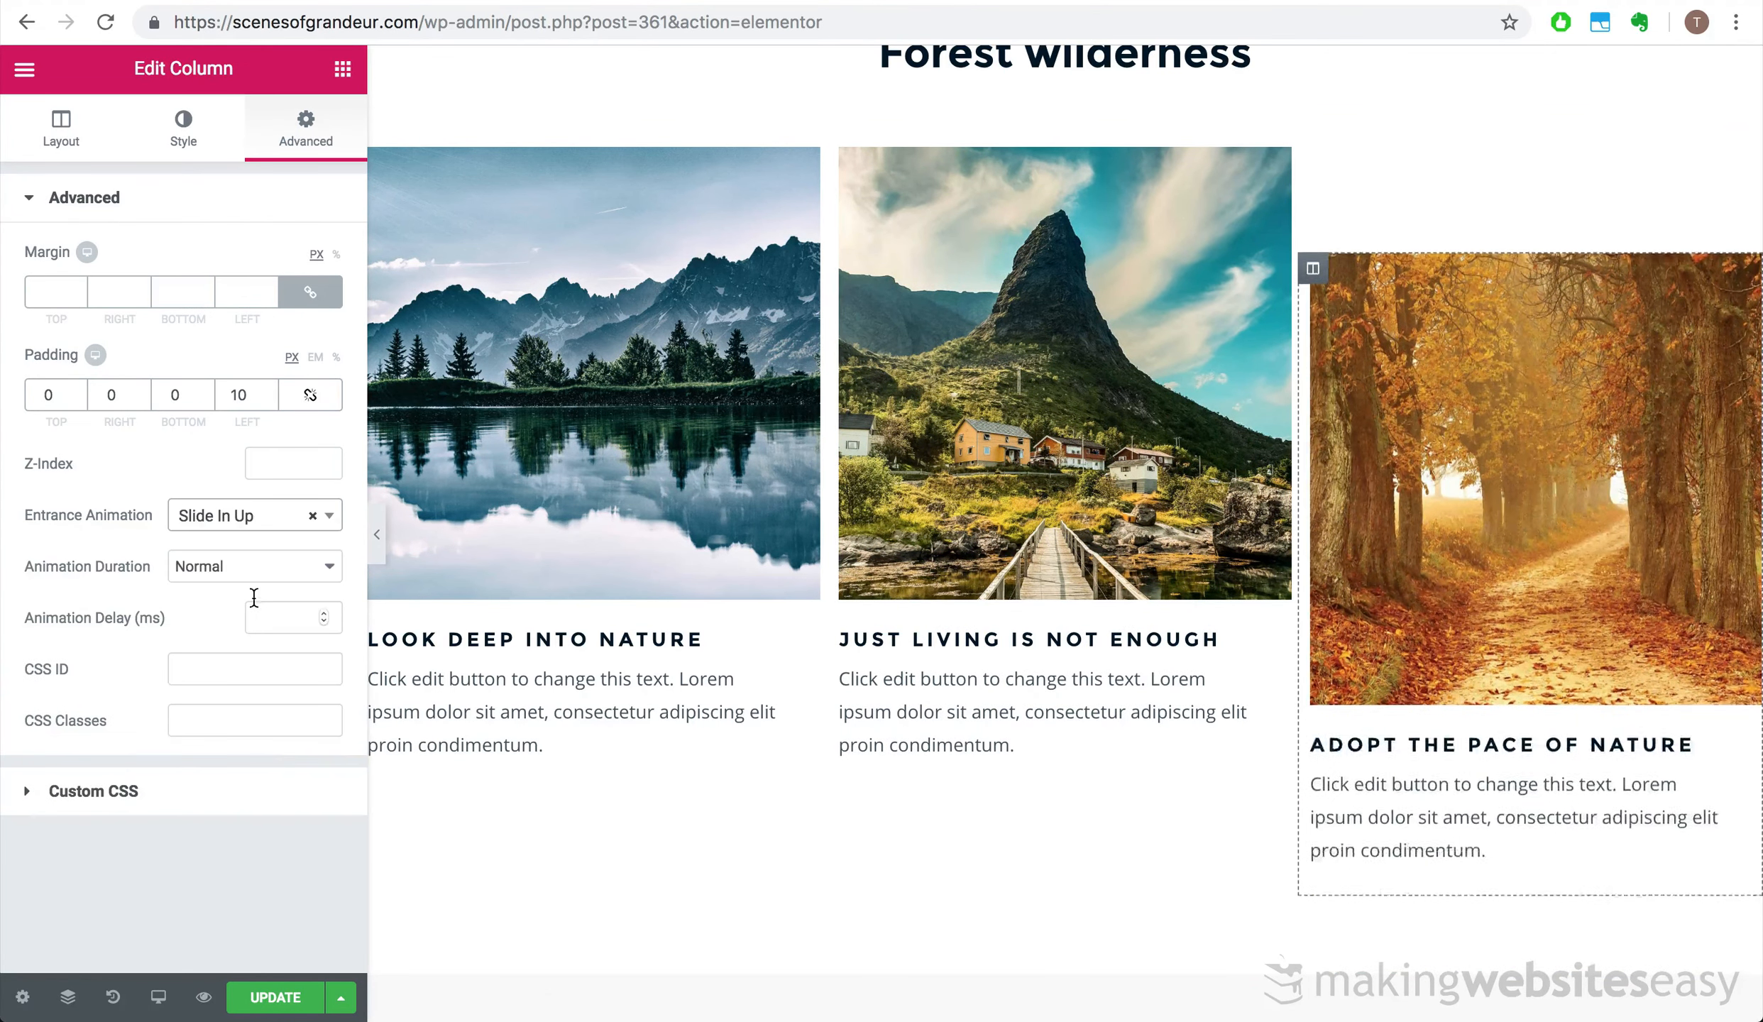
- Try the Fast and Slow animation durations on the third project column and return to Normal
click(296, 566)
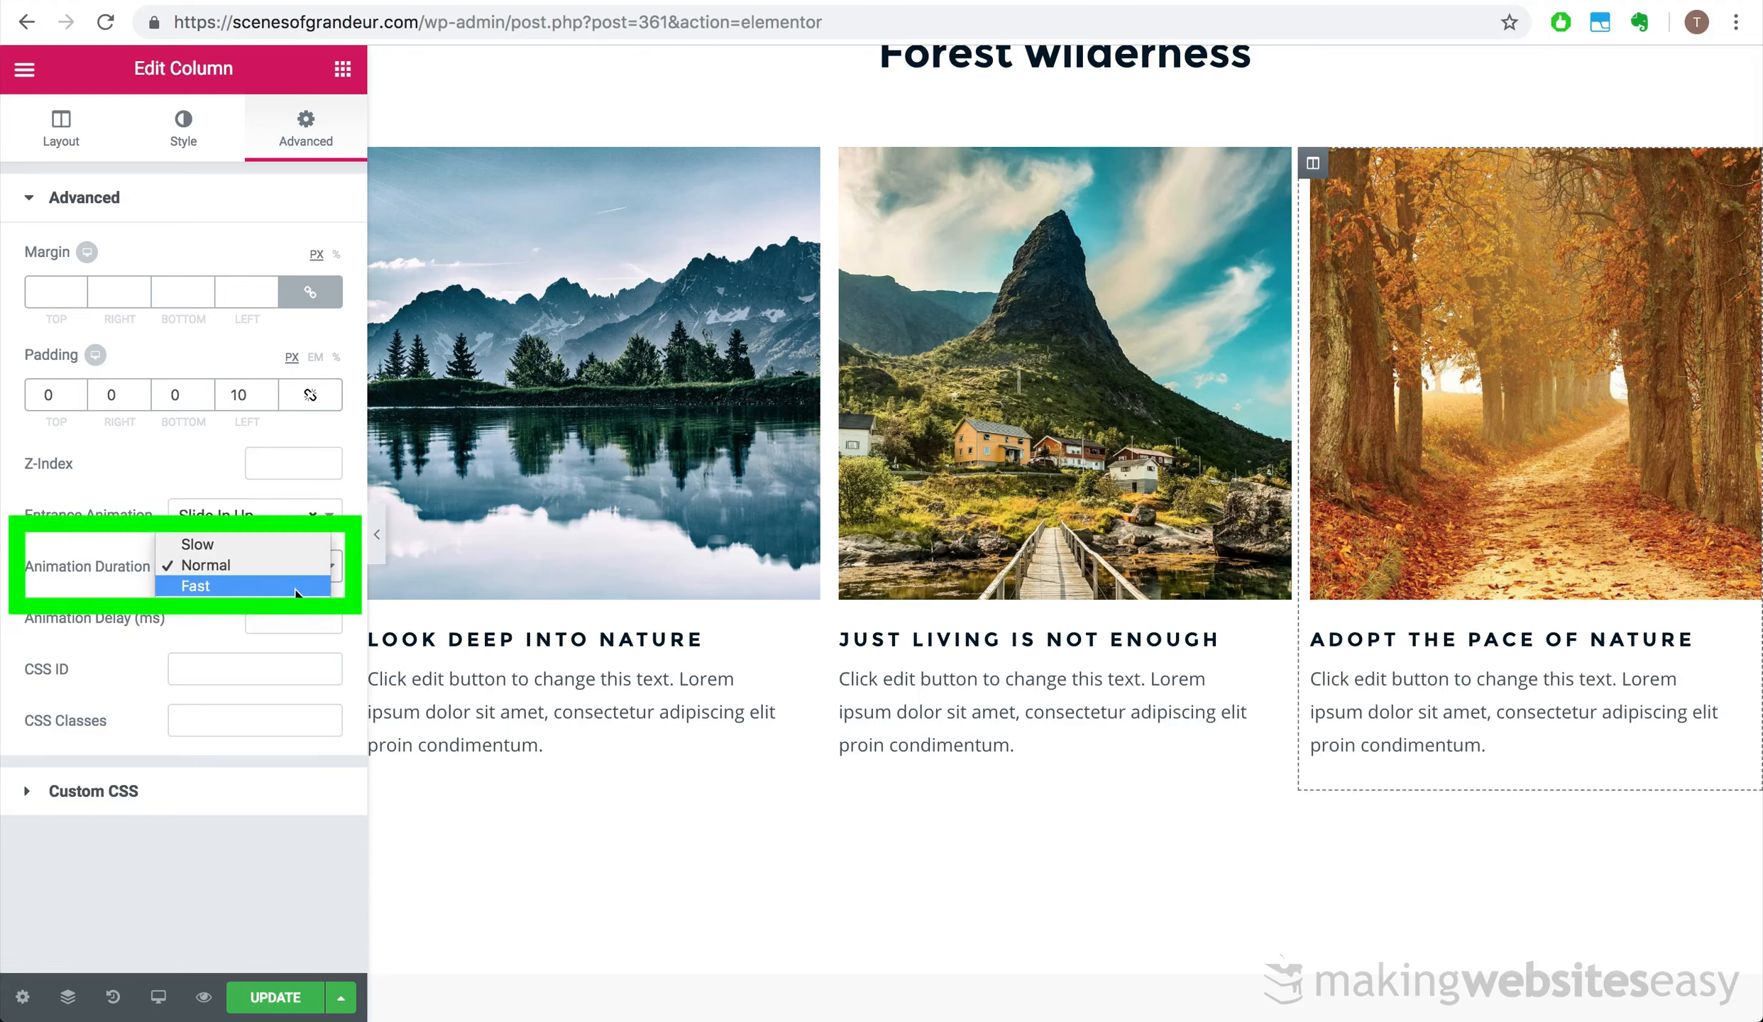
click(296, 587)
click(298, 566)
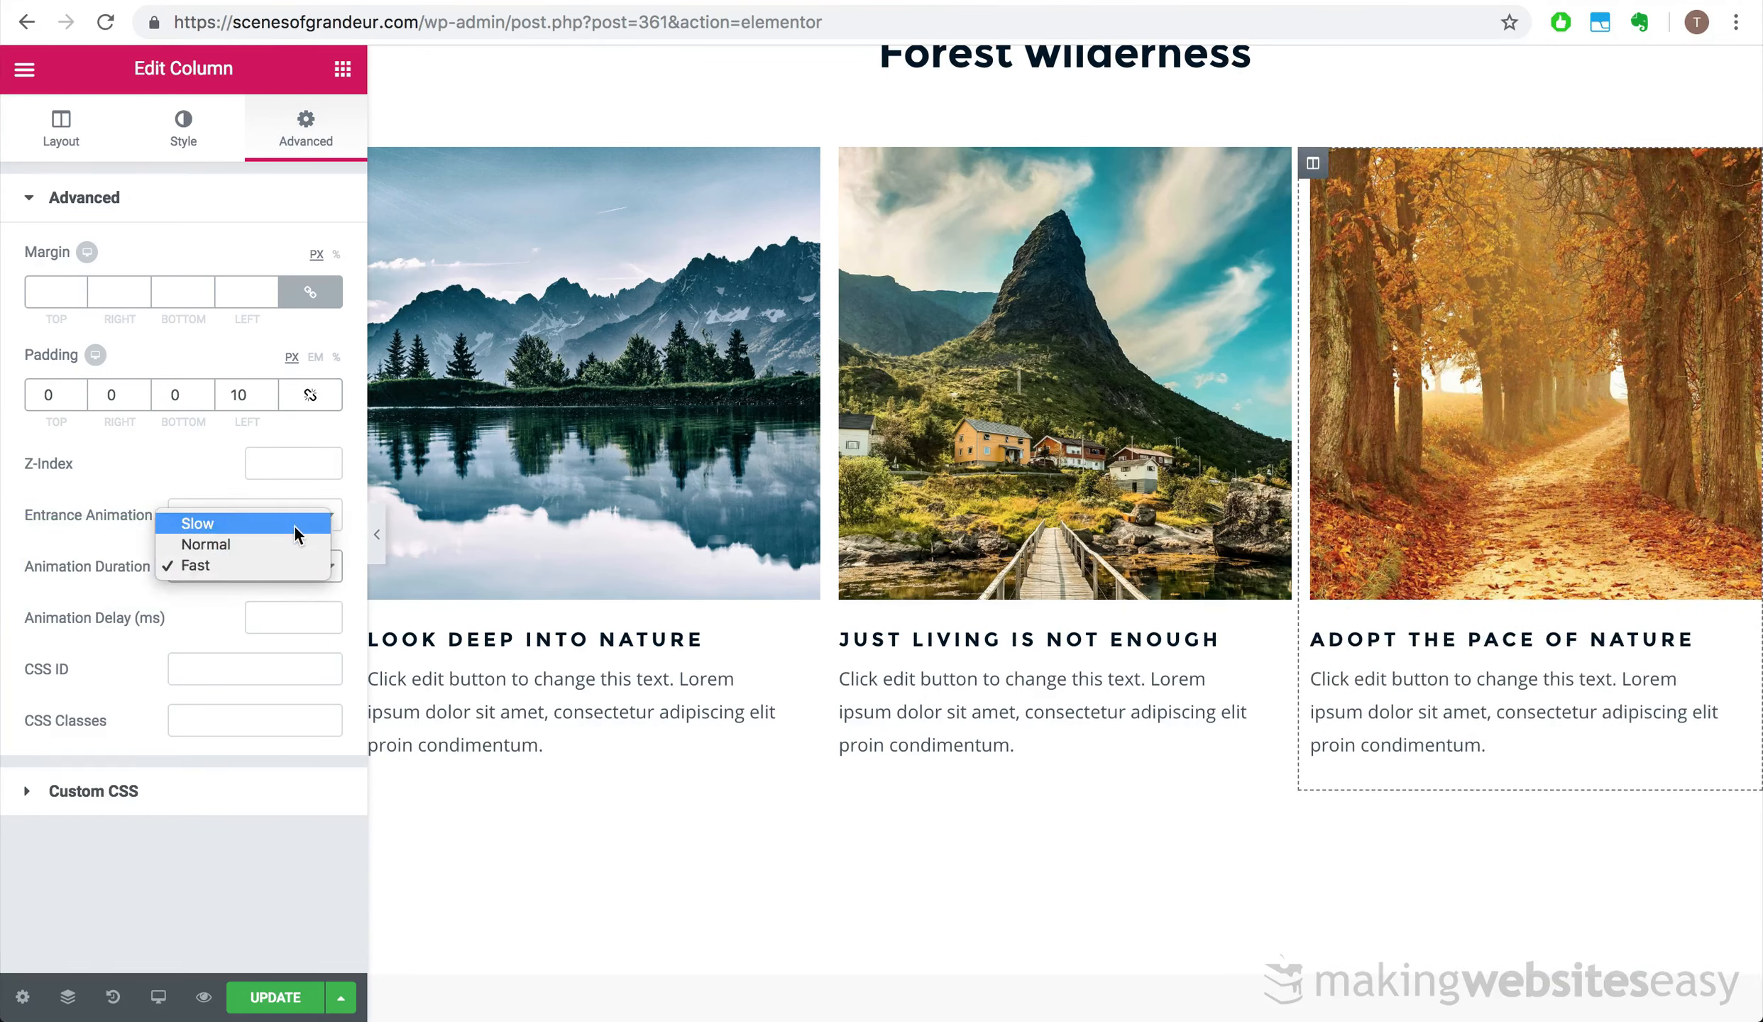
click(293, 521)
click(294, 560)
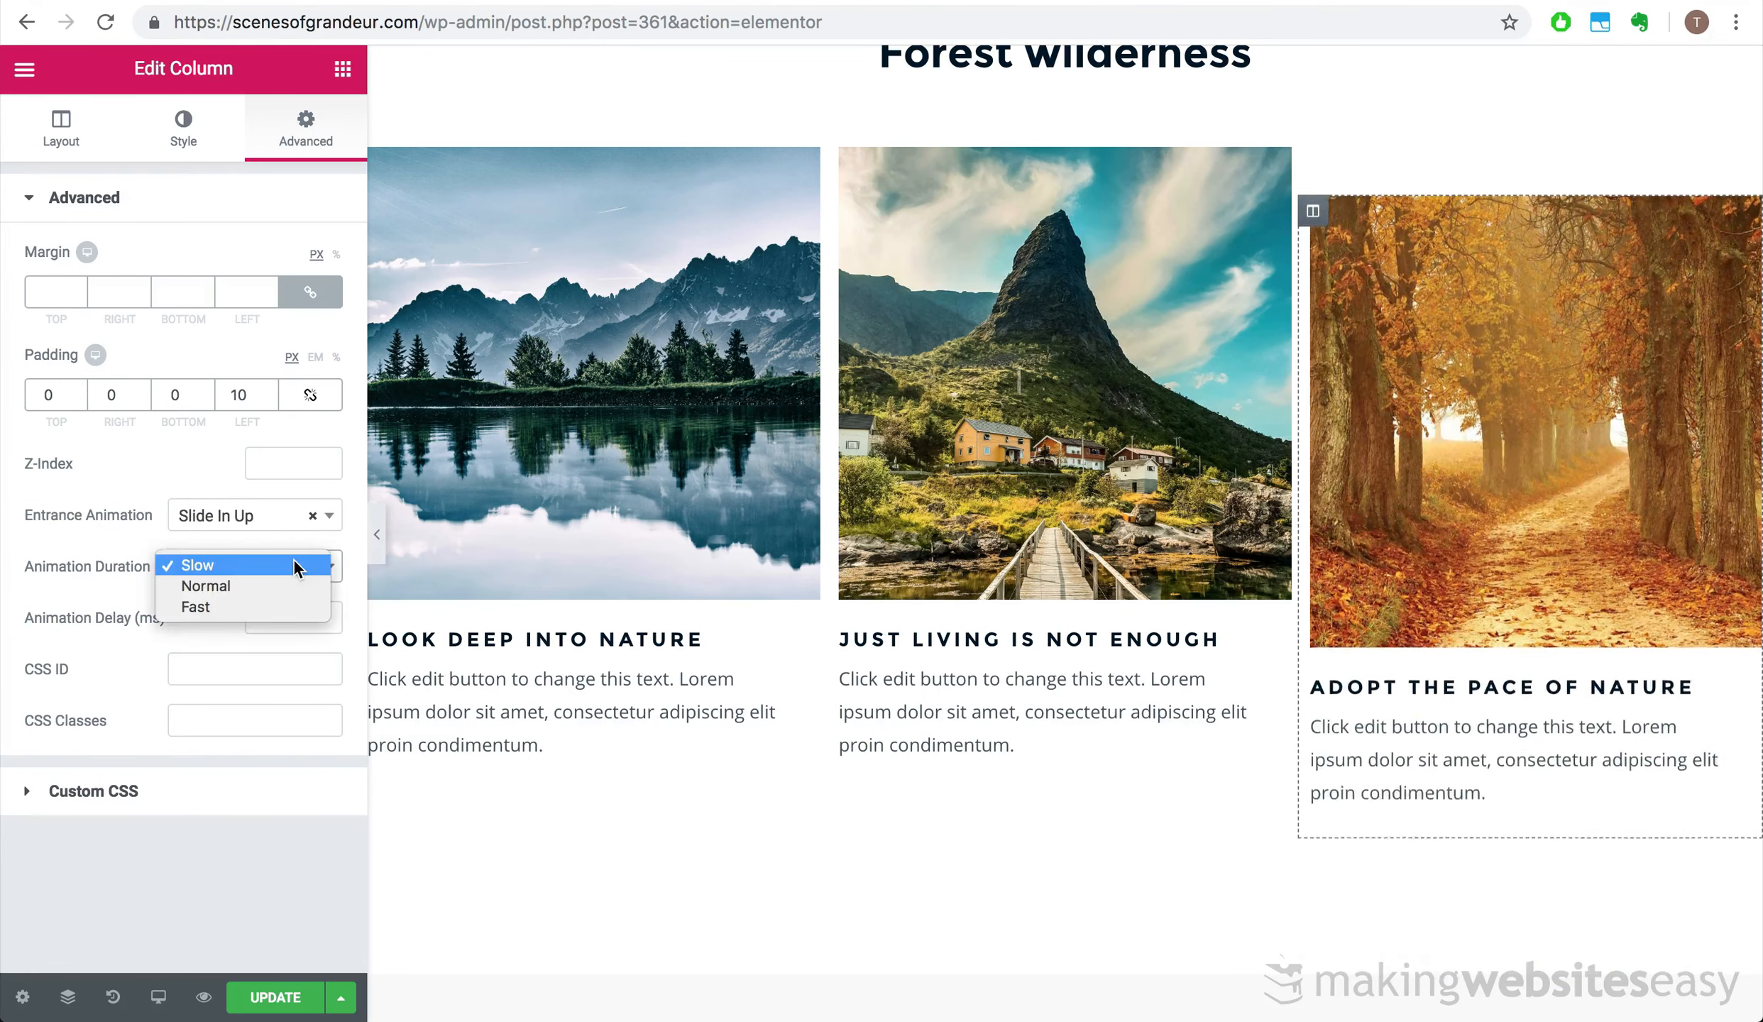
click(293, 583)
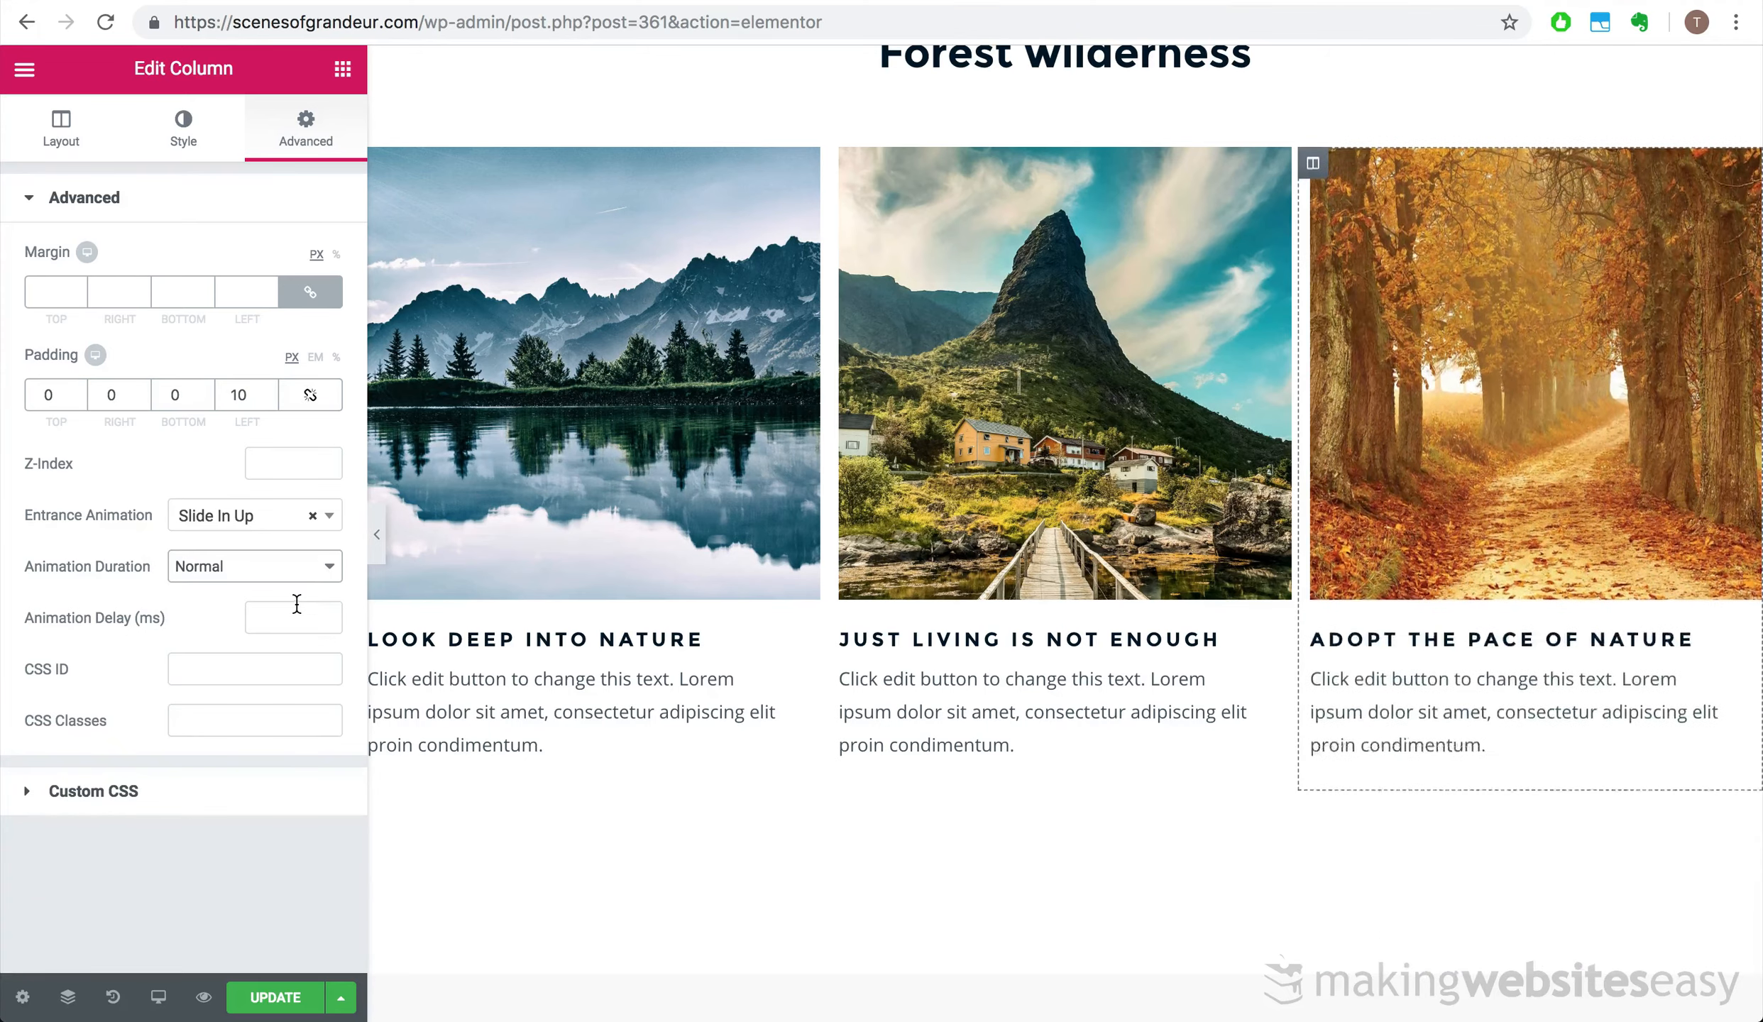
- Set the third project column's animation delay to 500 ms and update the page
click(293, 615)
text(500)
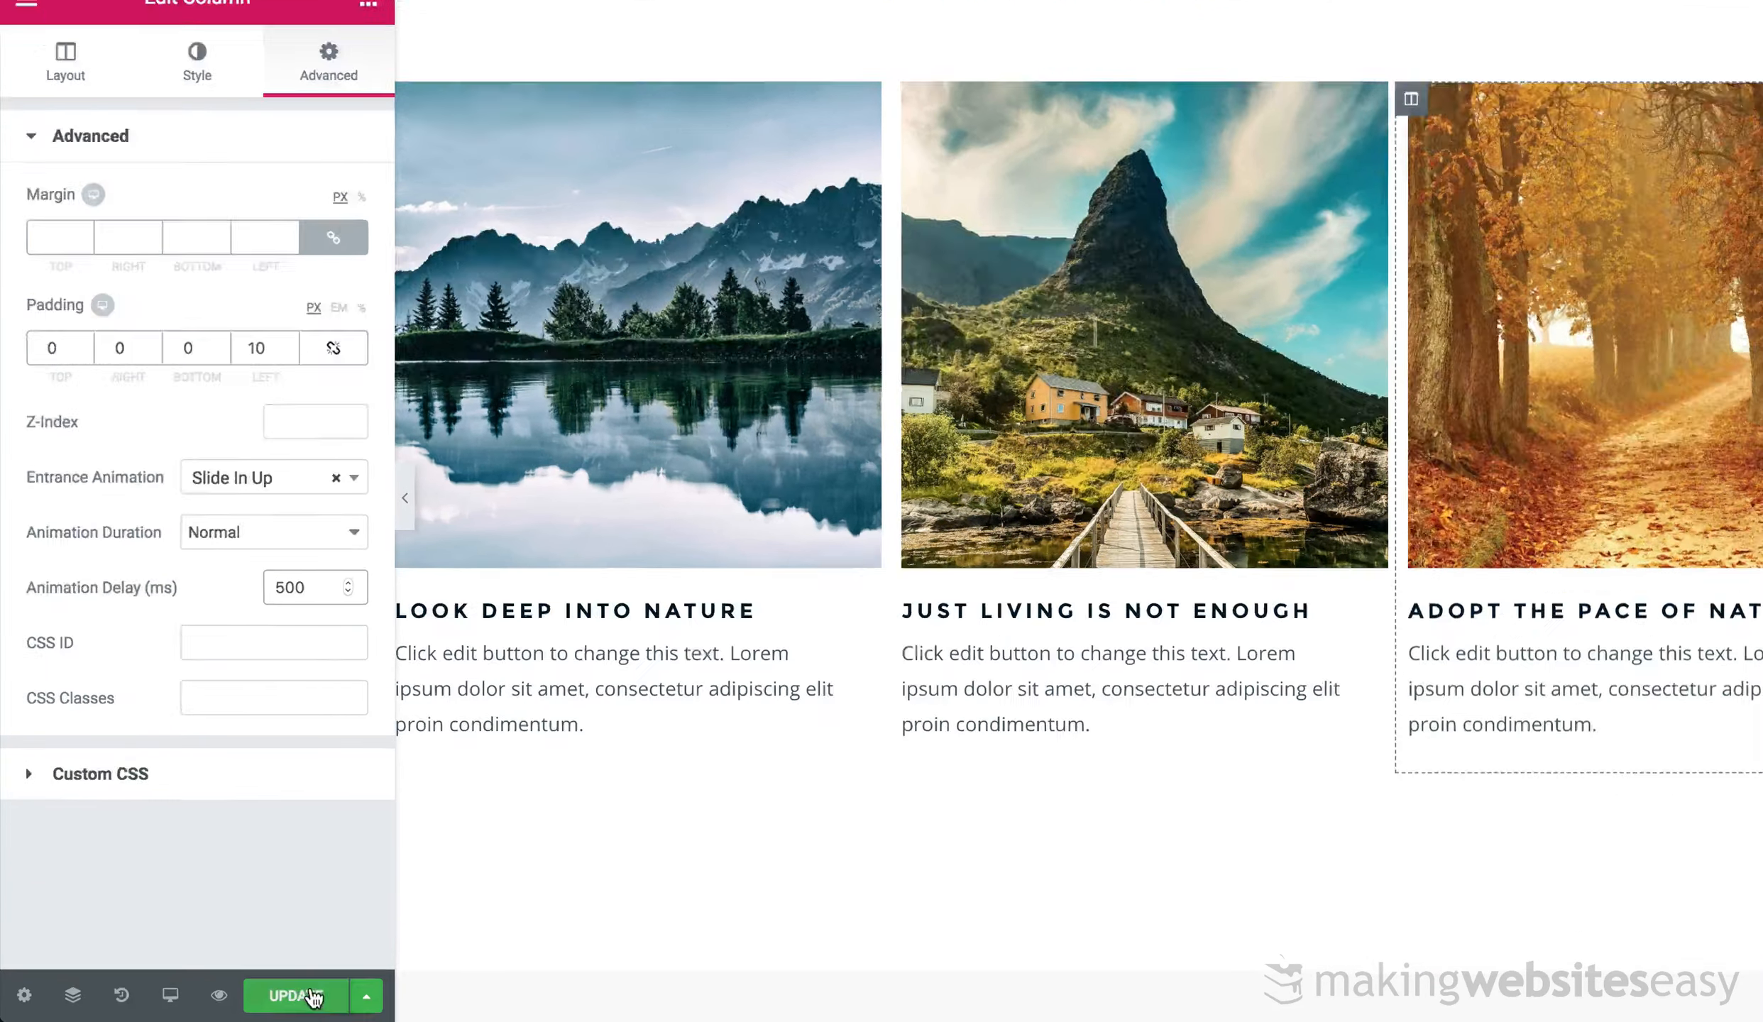
click(299, 996)
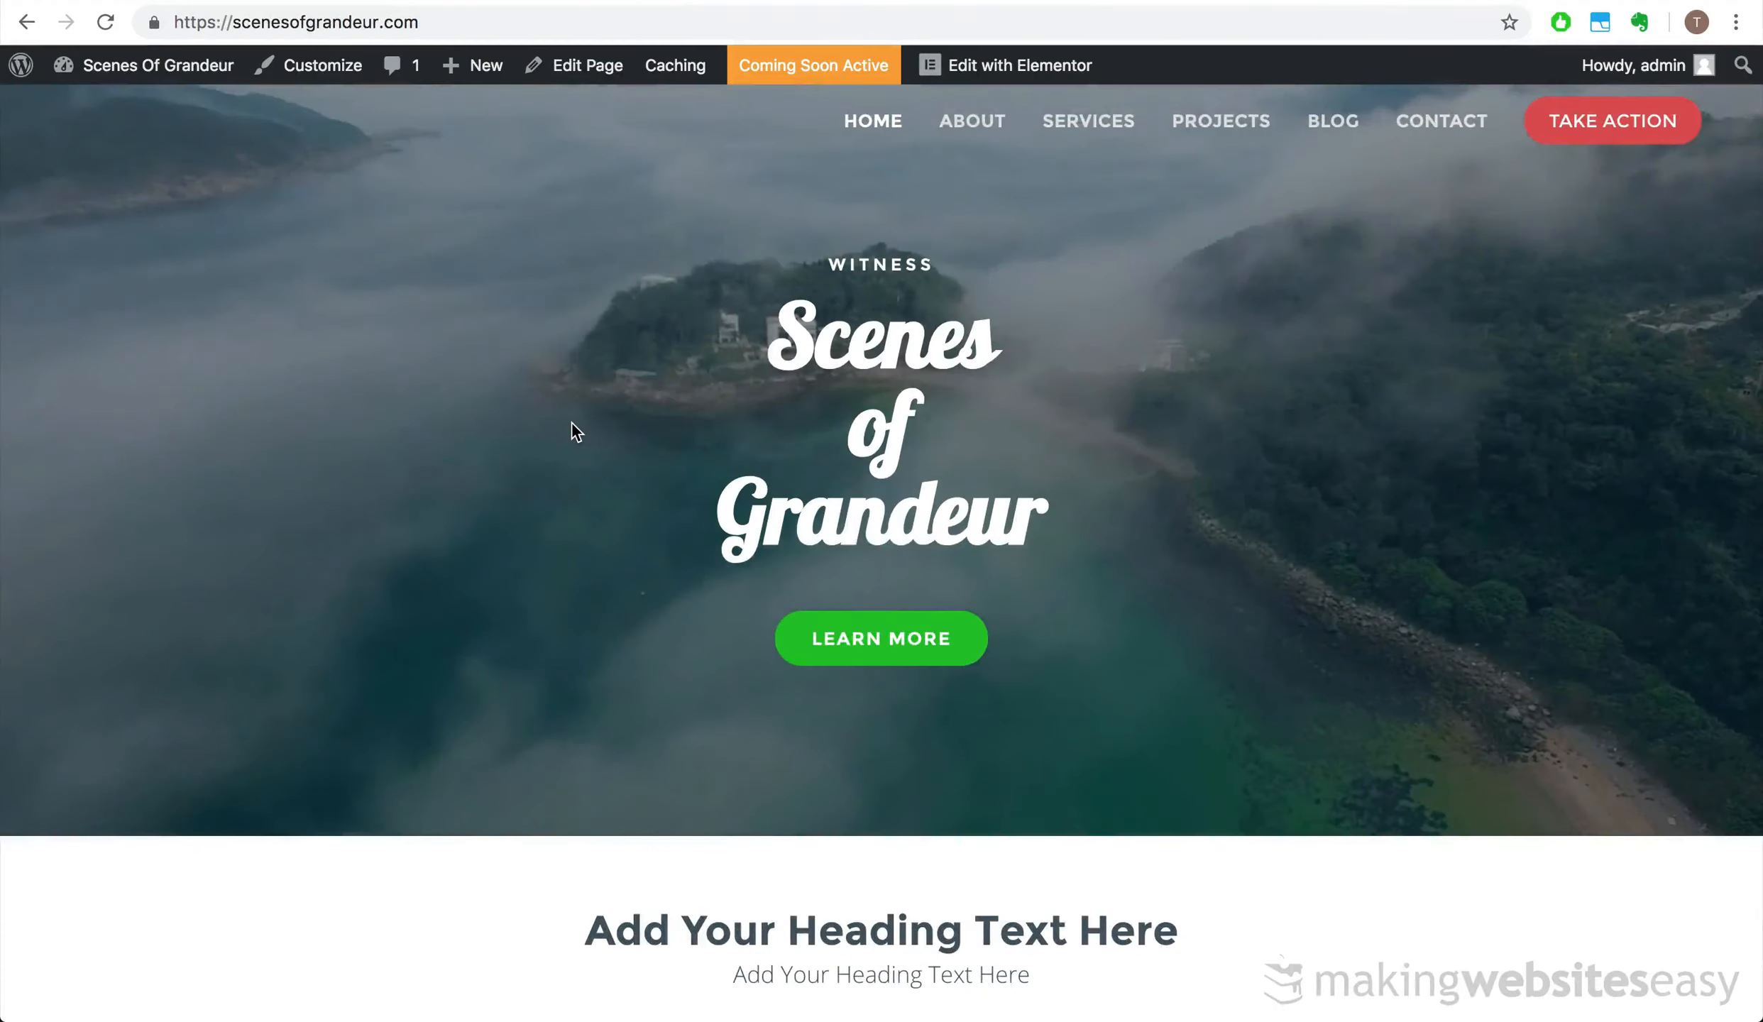
- Review the live home page from hero to footer, checking the entrance animations of the Forest wilderness project columns
scroll(572, 423, down, 5)
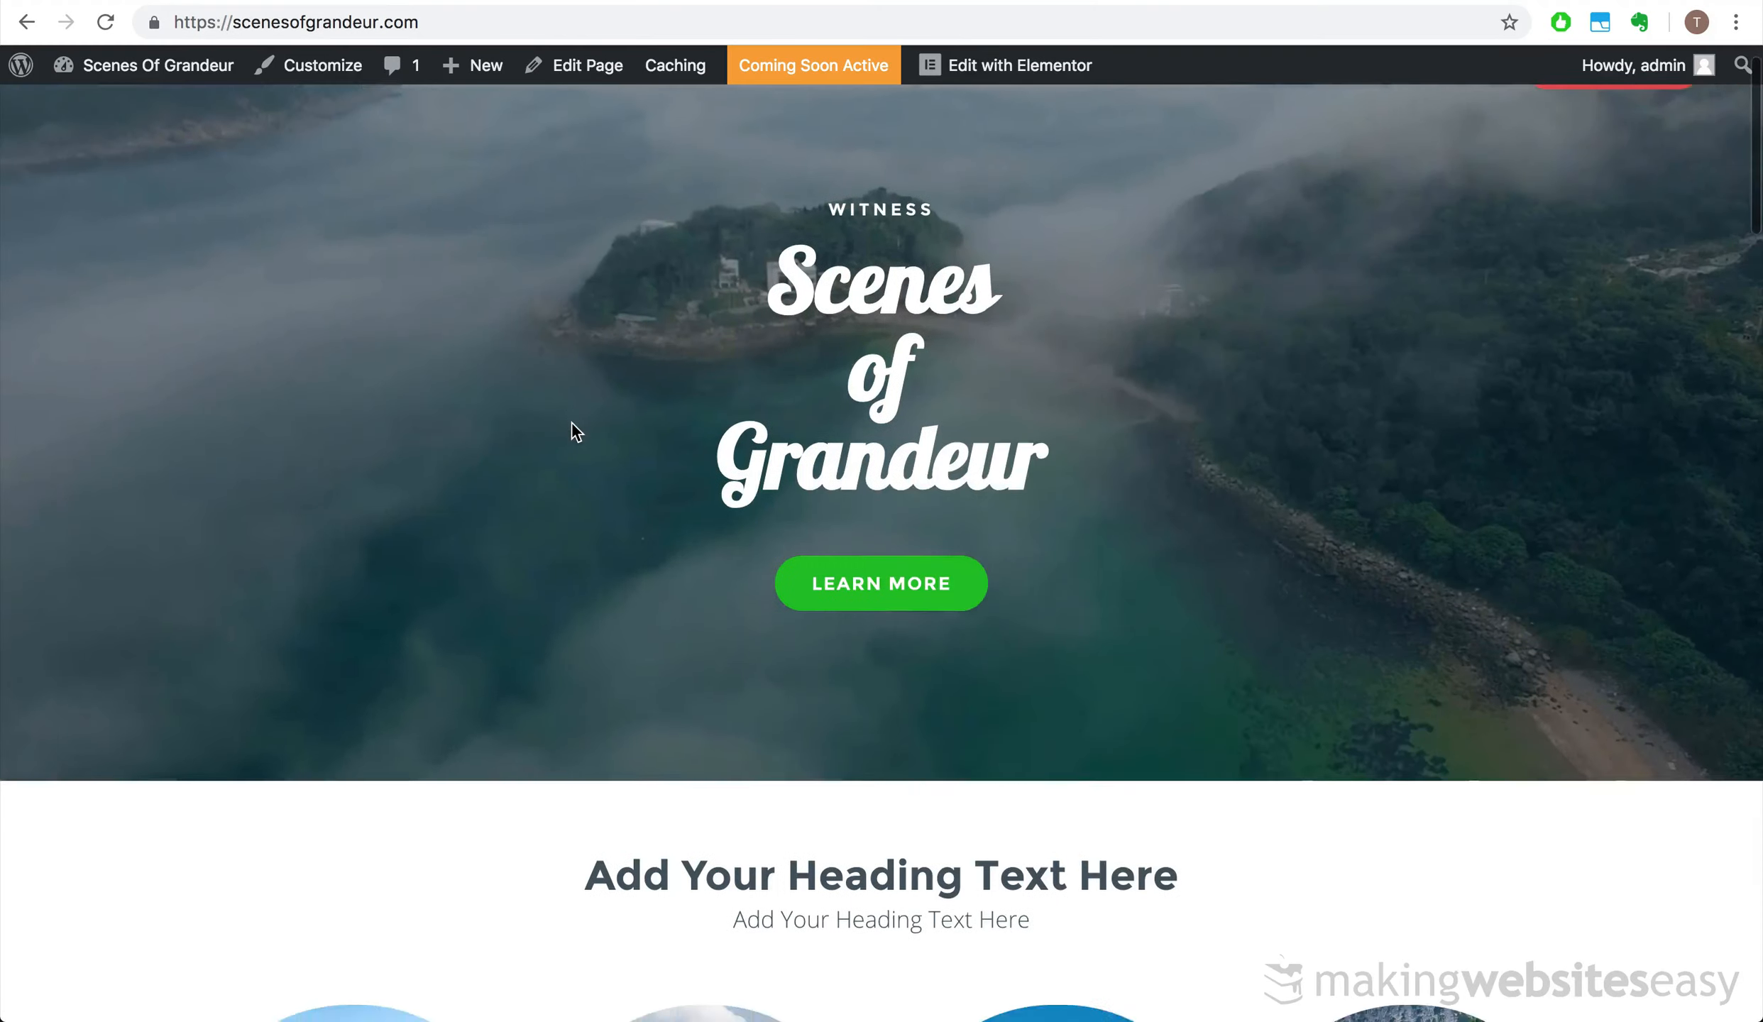
scroll(571, 425, down, 18)
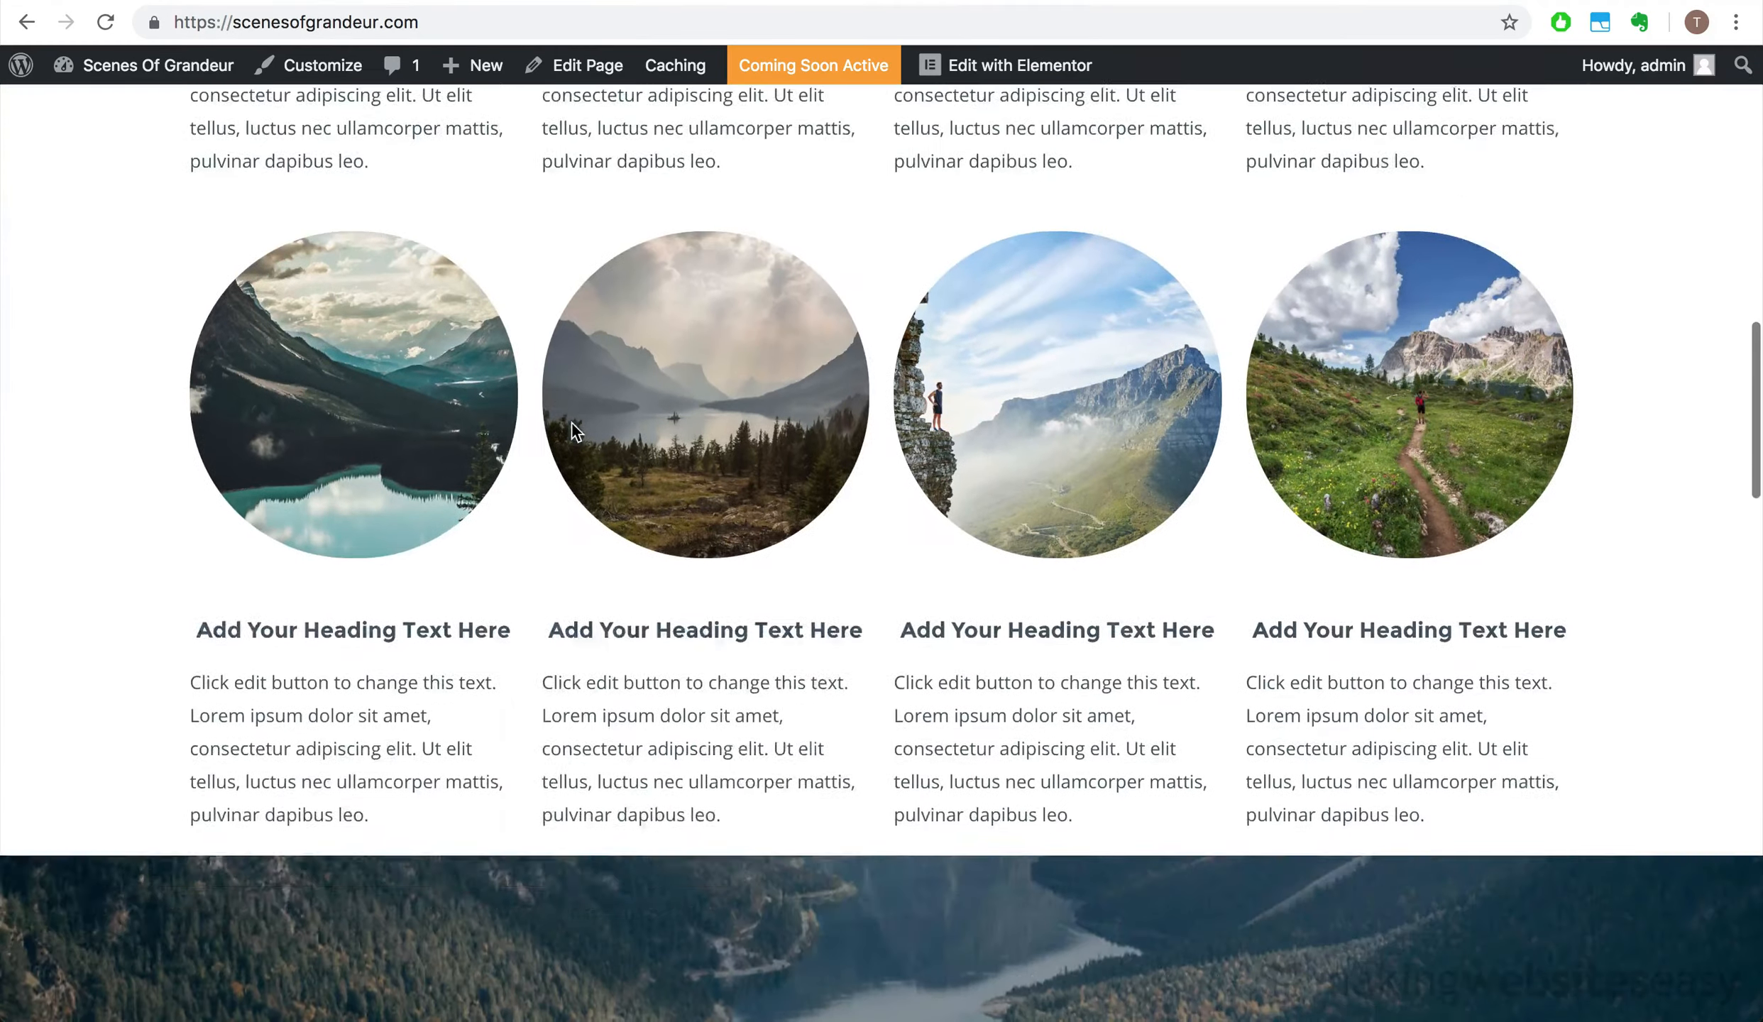
scroll(571, 423, down, 18)
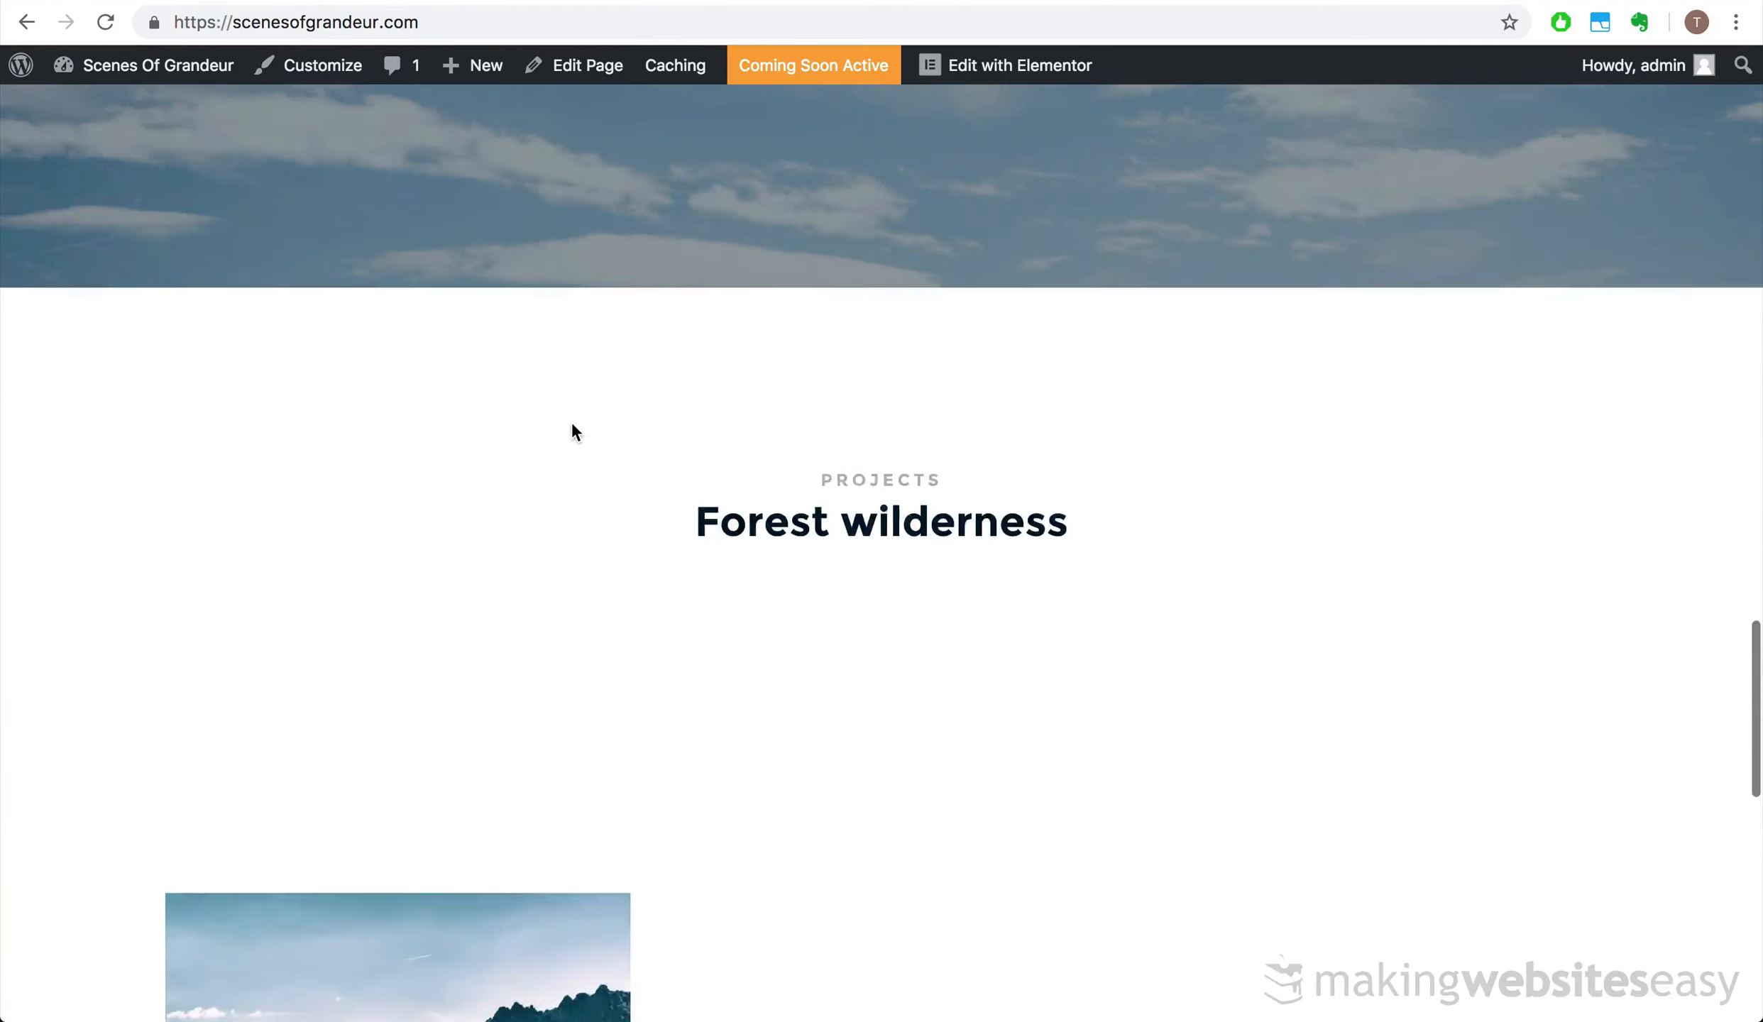
scroll(572, 425, down, 5)
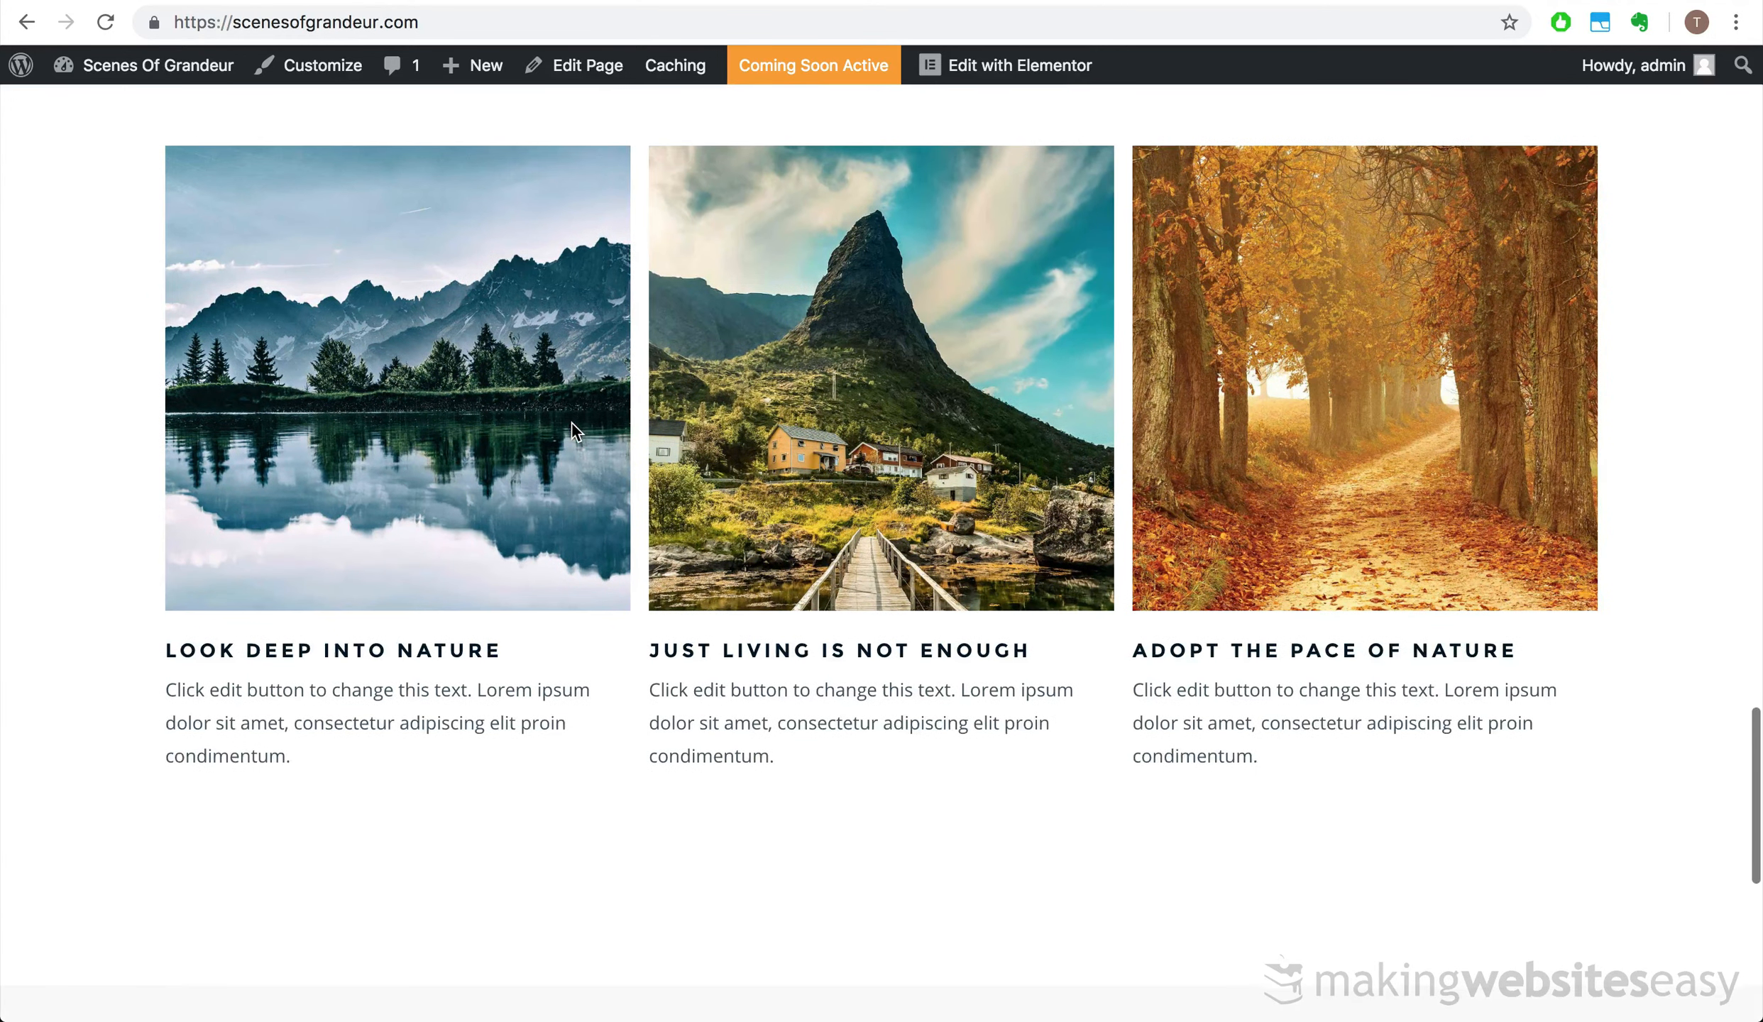
scroll(571, 421, down, 1)
scroll(572, 422, up, 4)
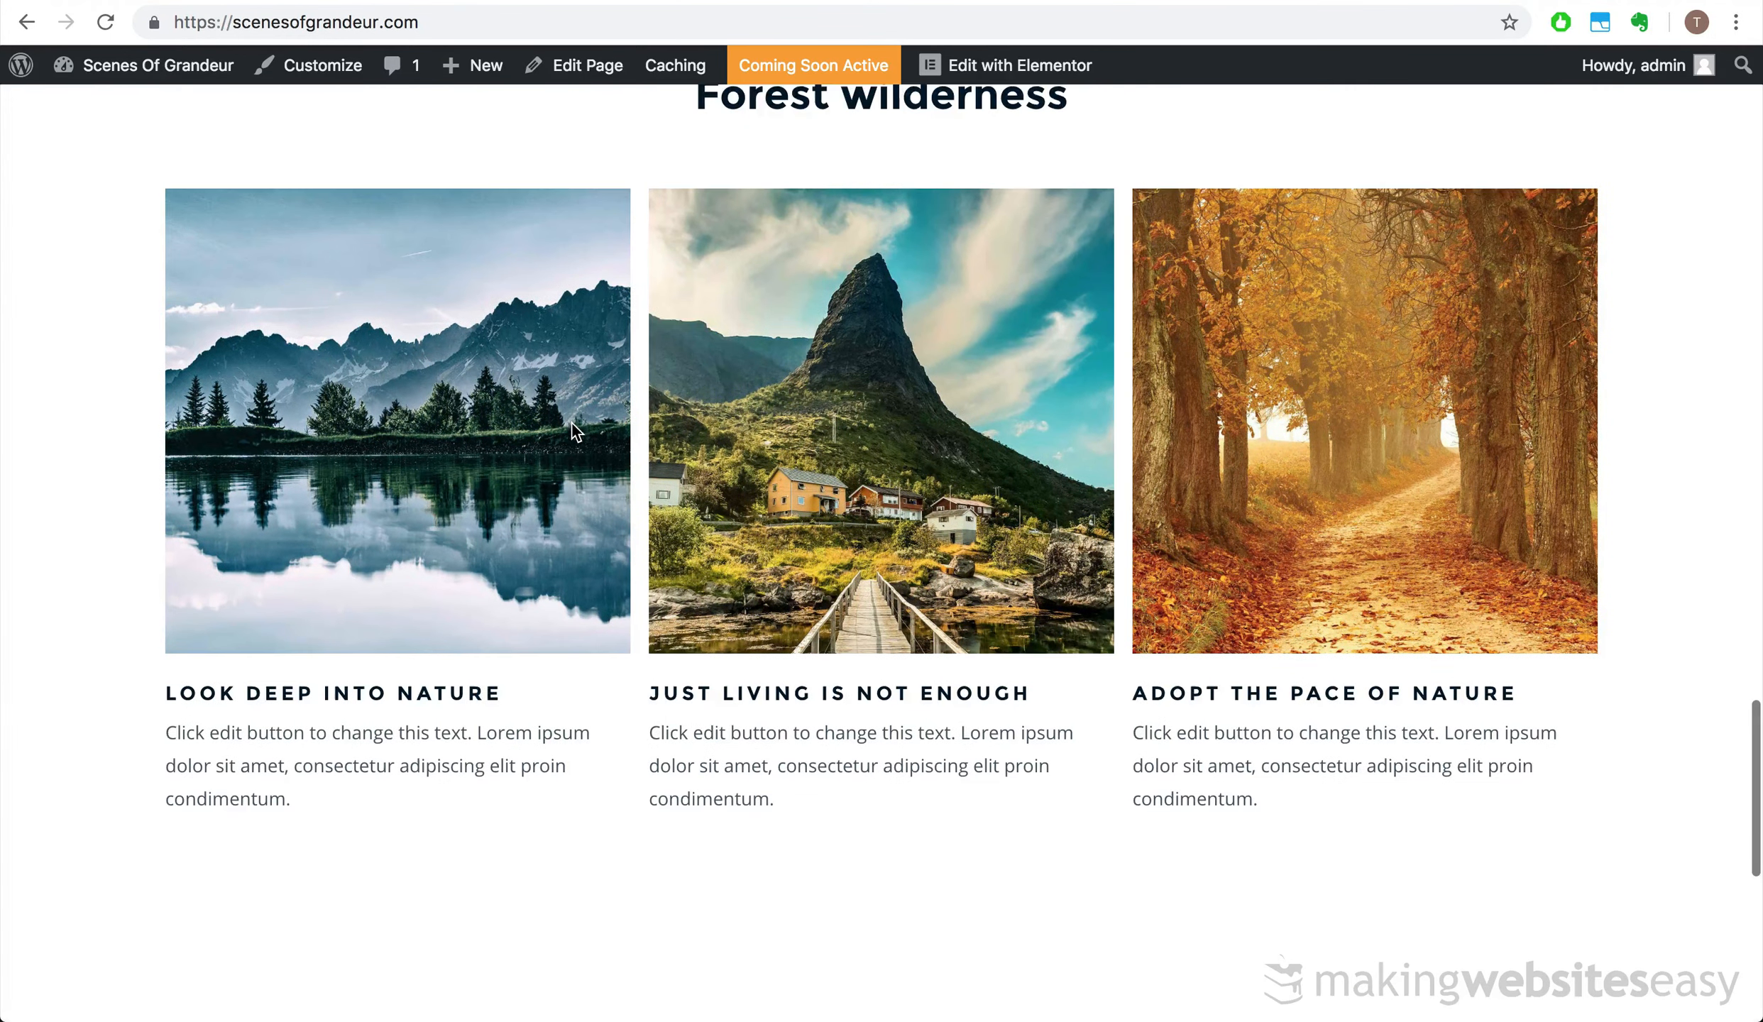
scroll(571, 423, down, 8)
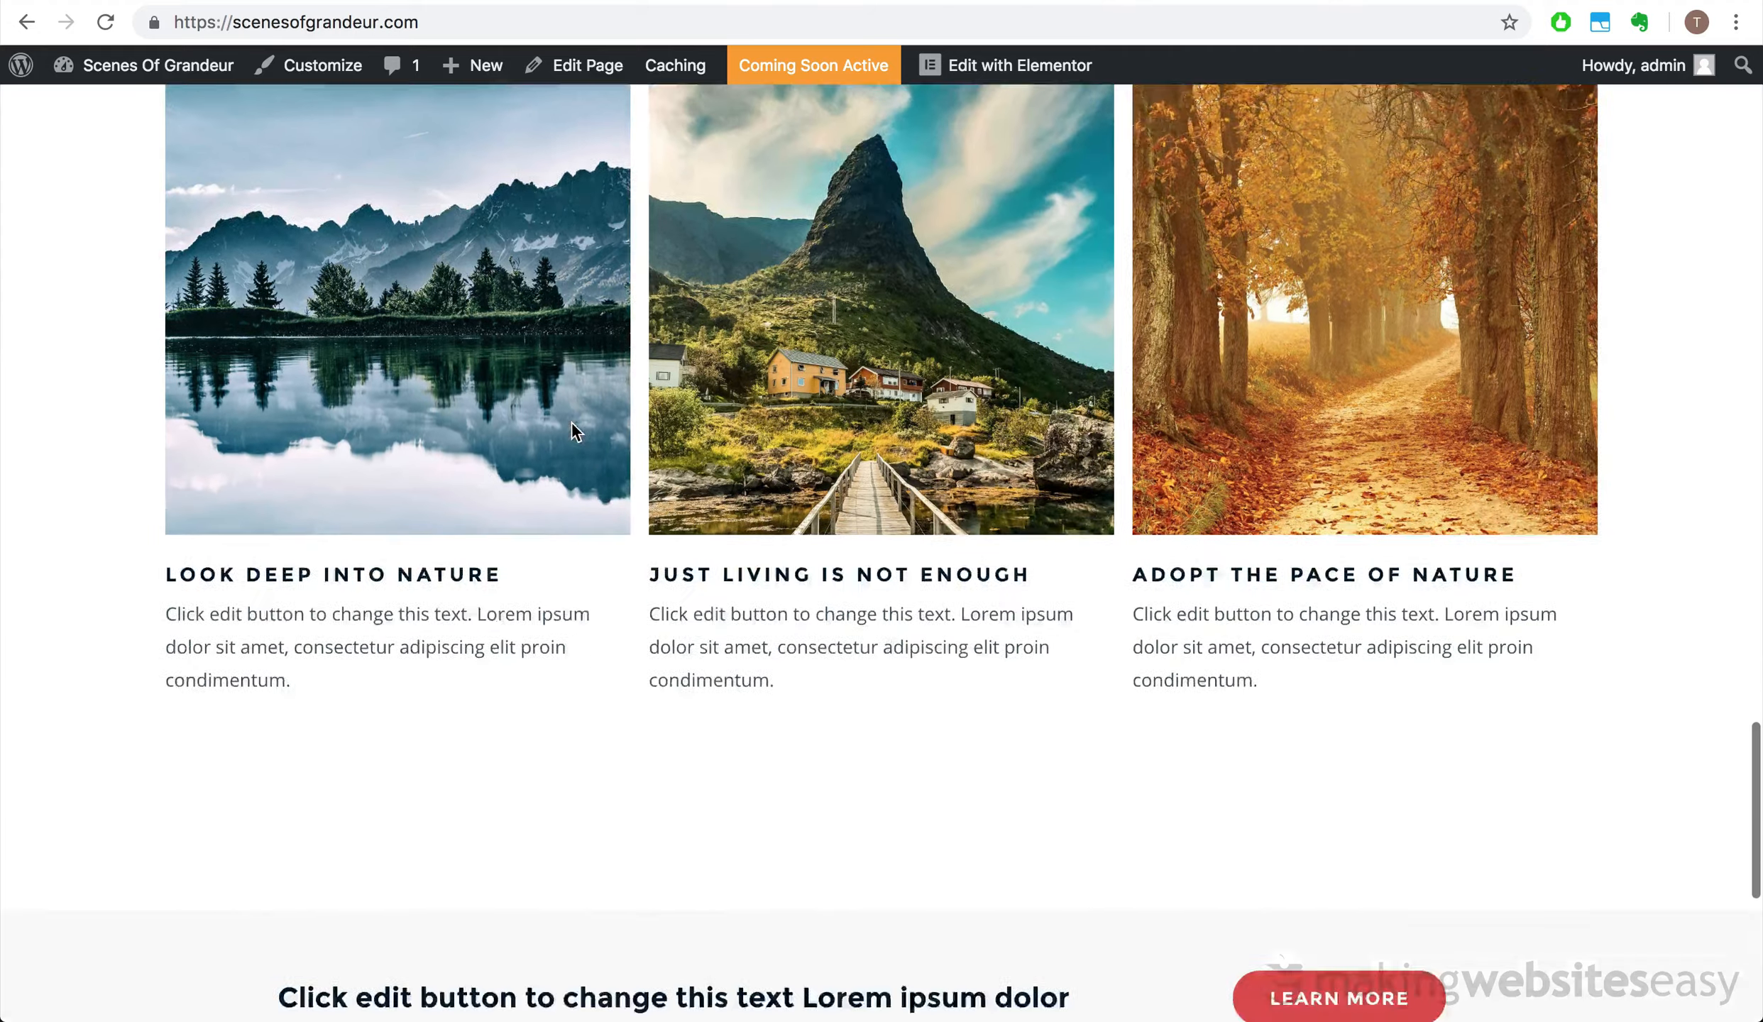
scroll(571, 421, down, 5)
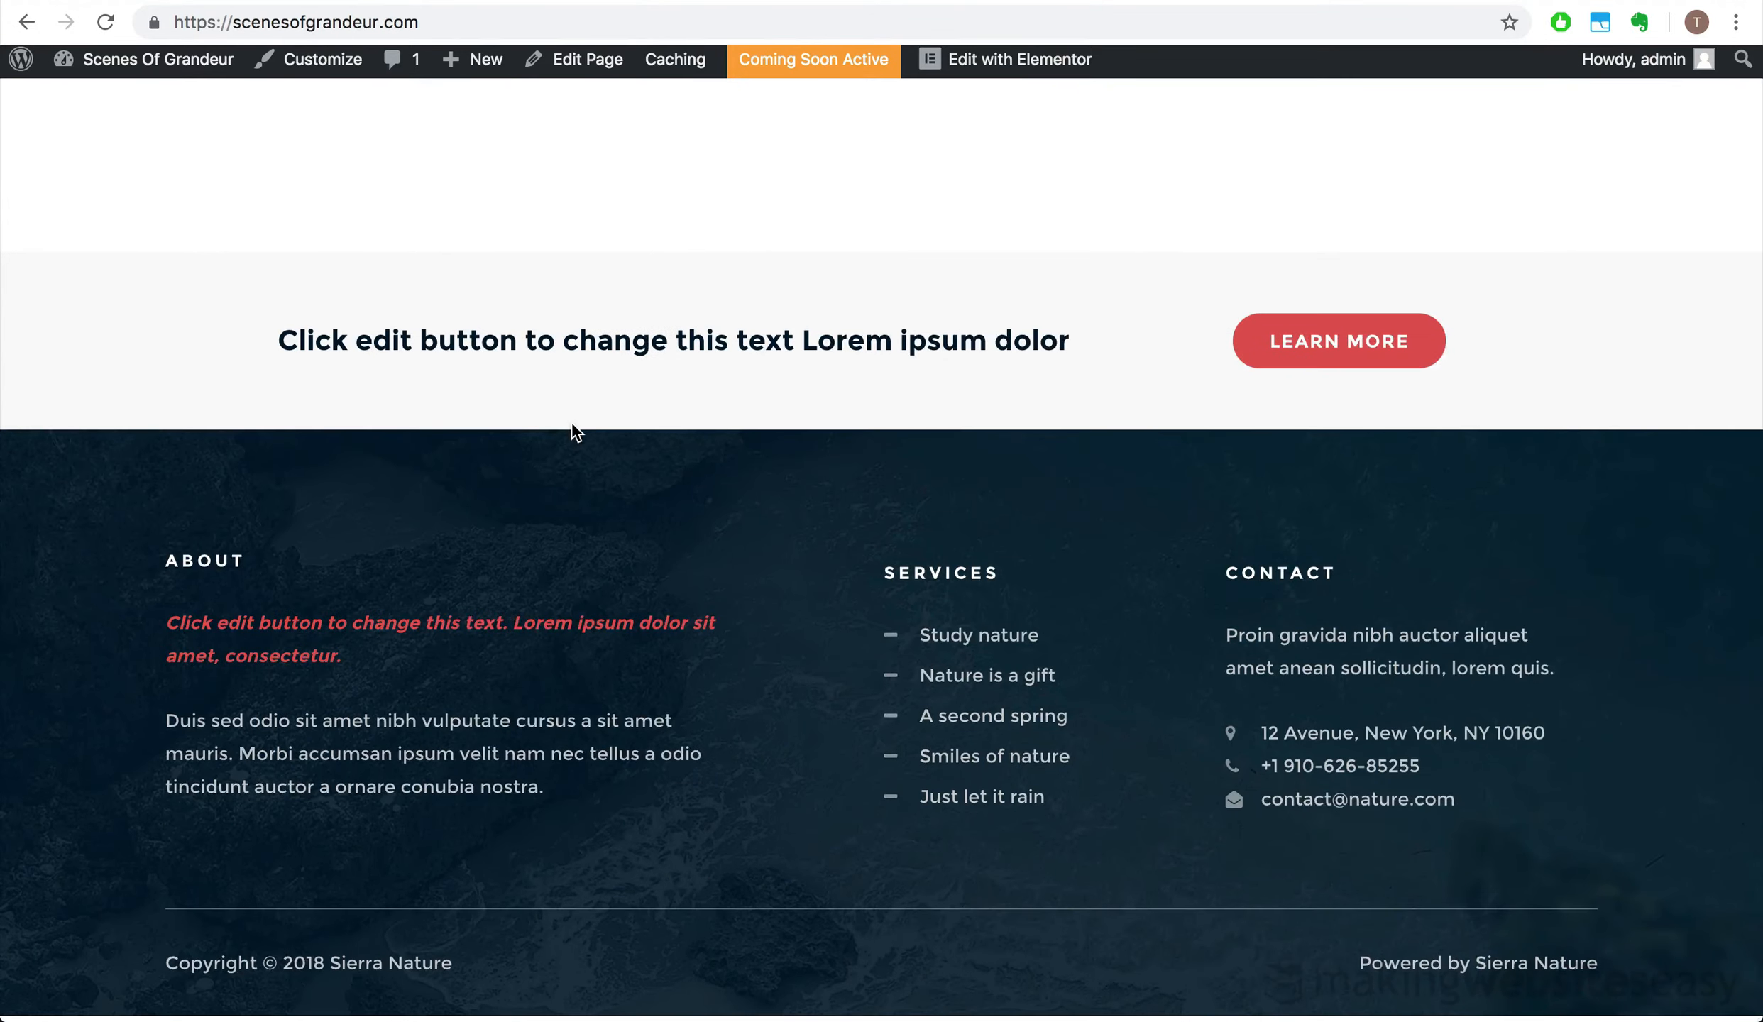
scroll(572, 422, up, 2)
scroll(572, 422, up, 20)
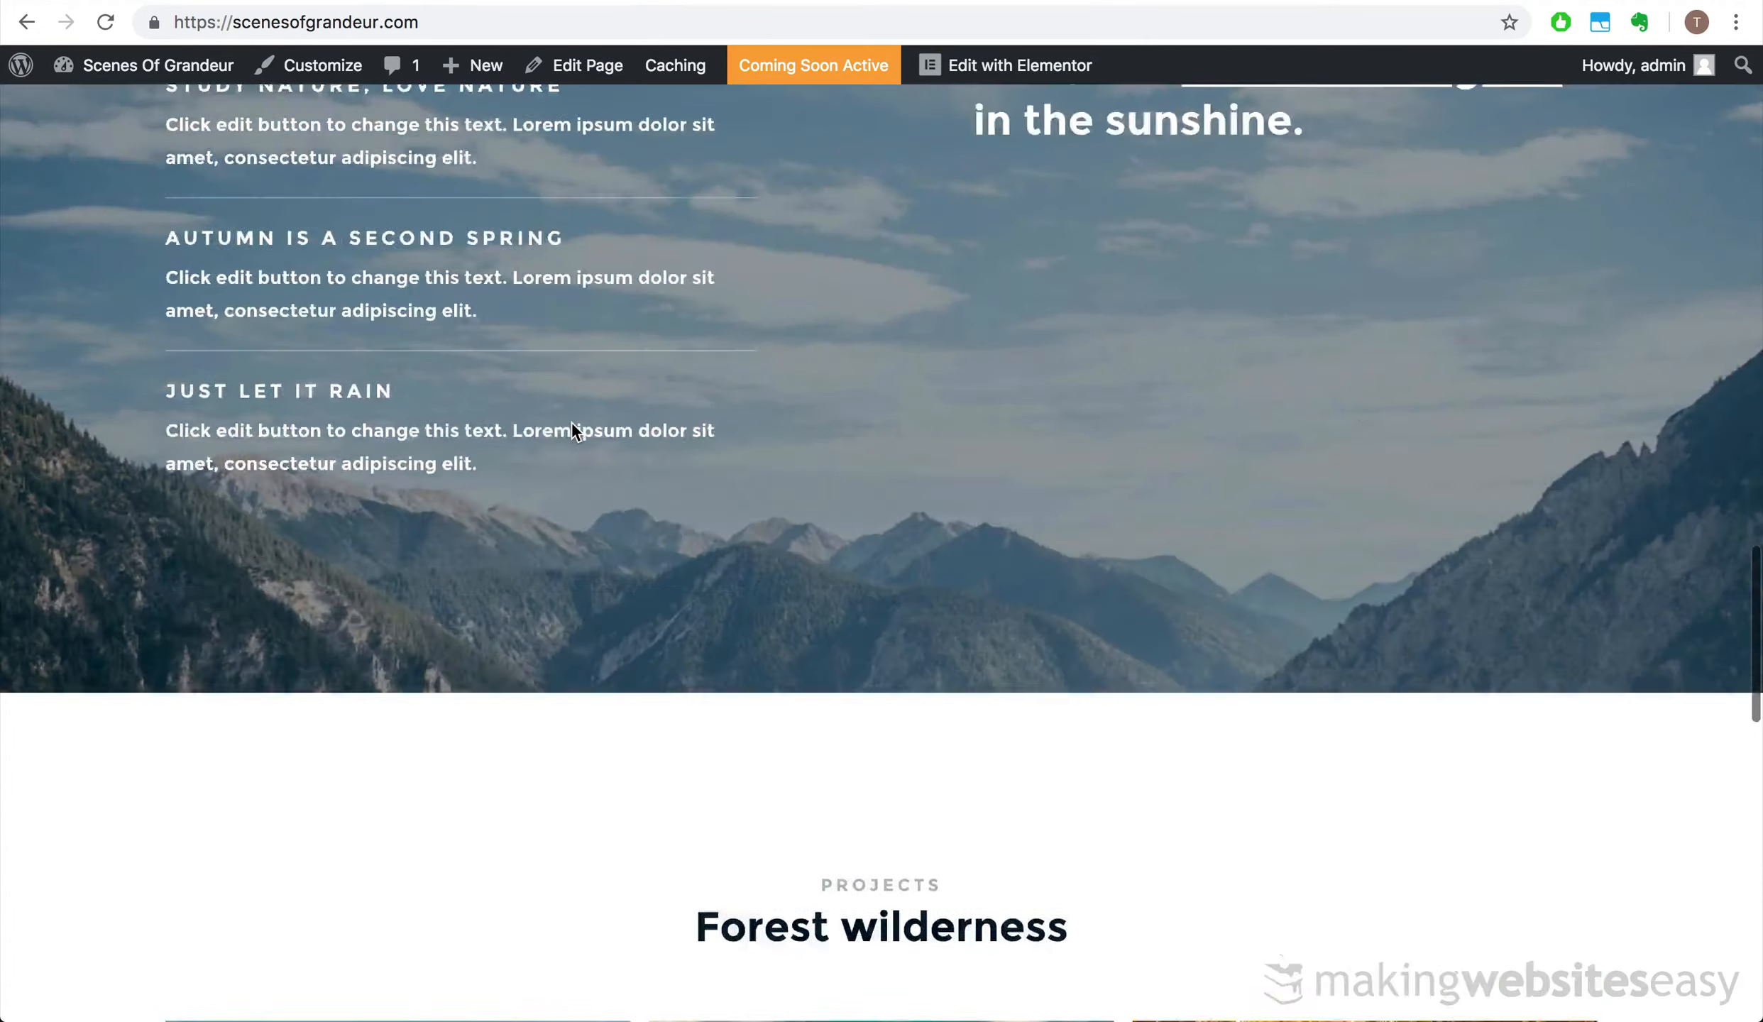
scroll(571, 422, up, 15)
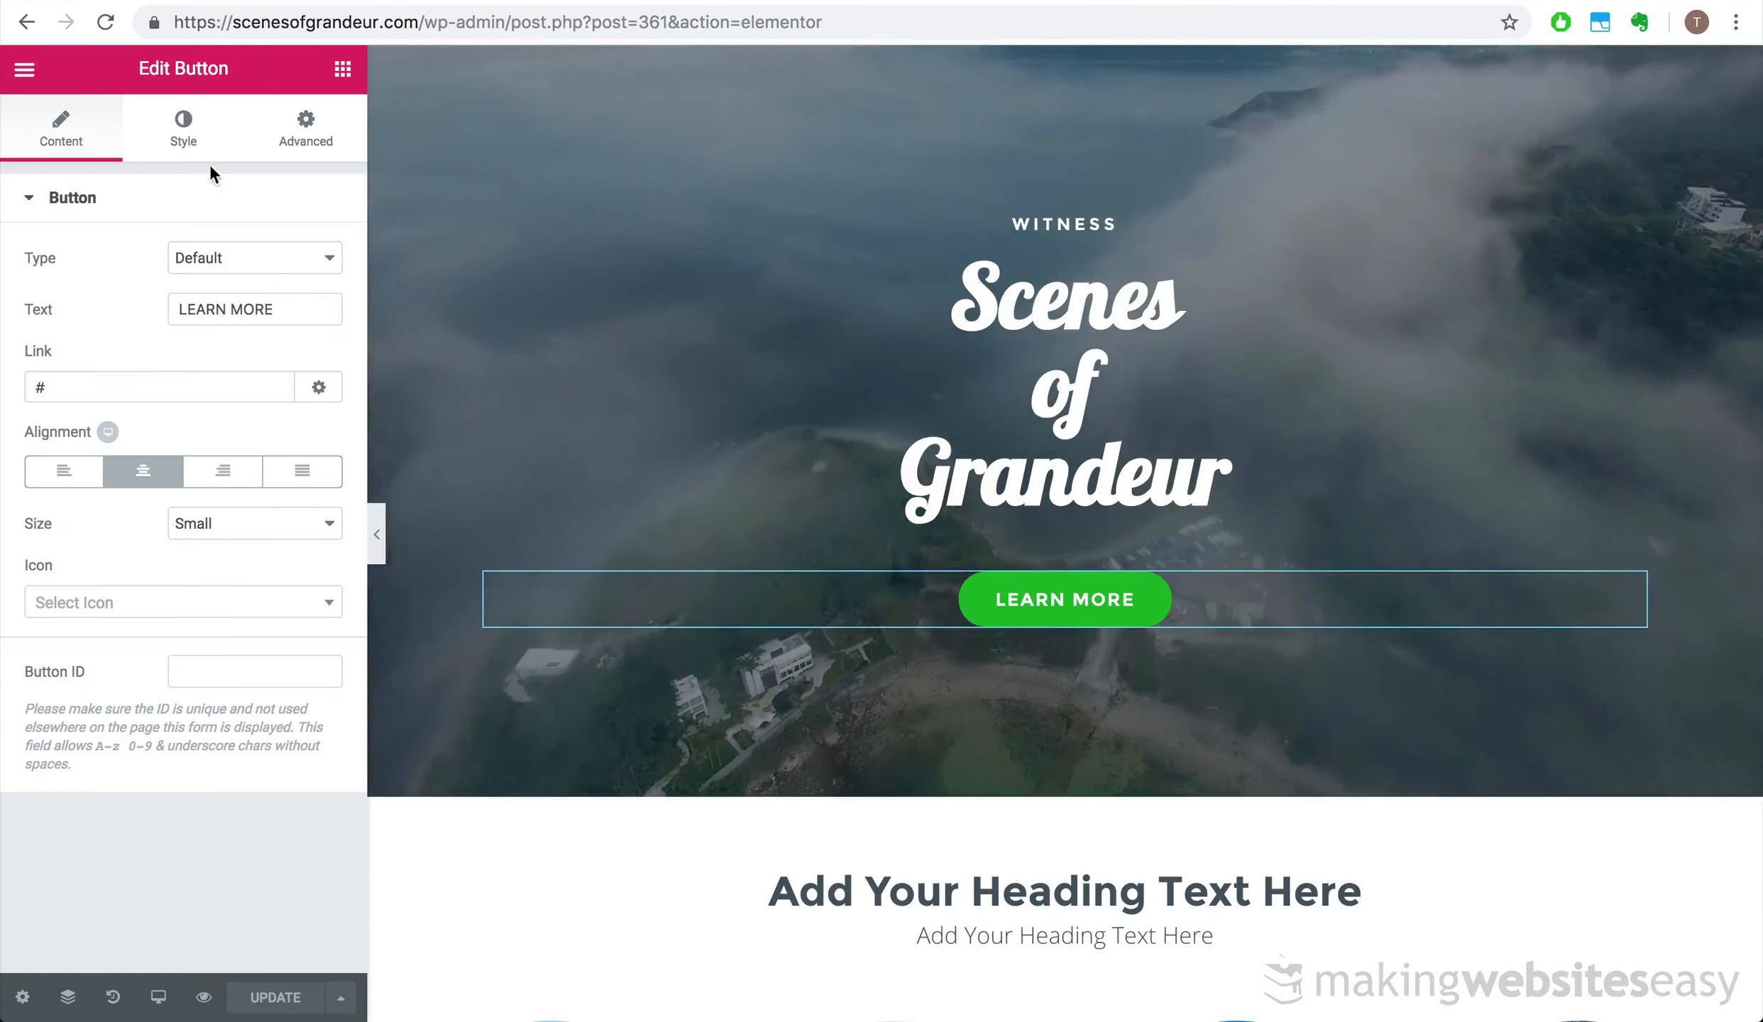
- Copy the hex code of the background color from the hero section's Learn More button
click(184, 128)
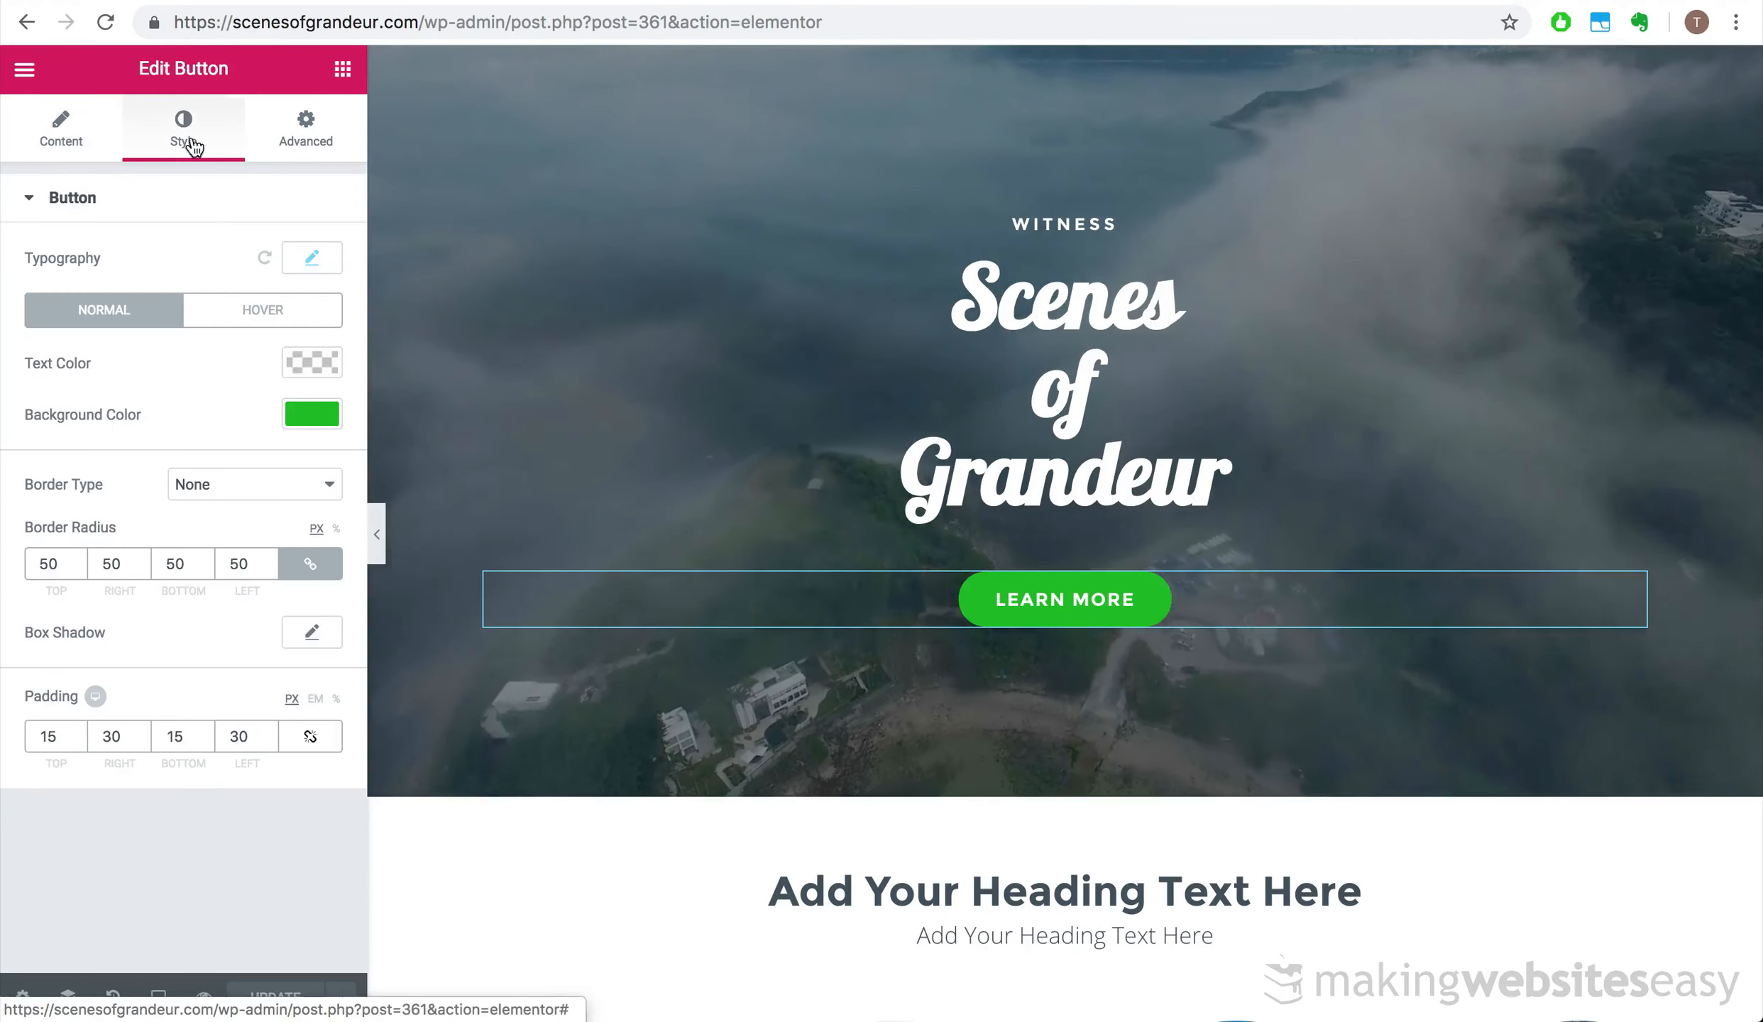
click(302, 410)
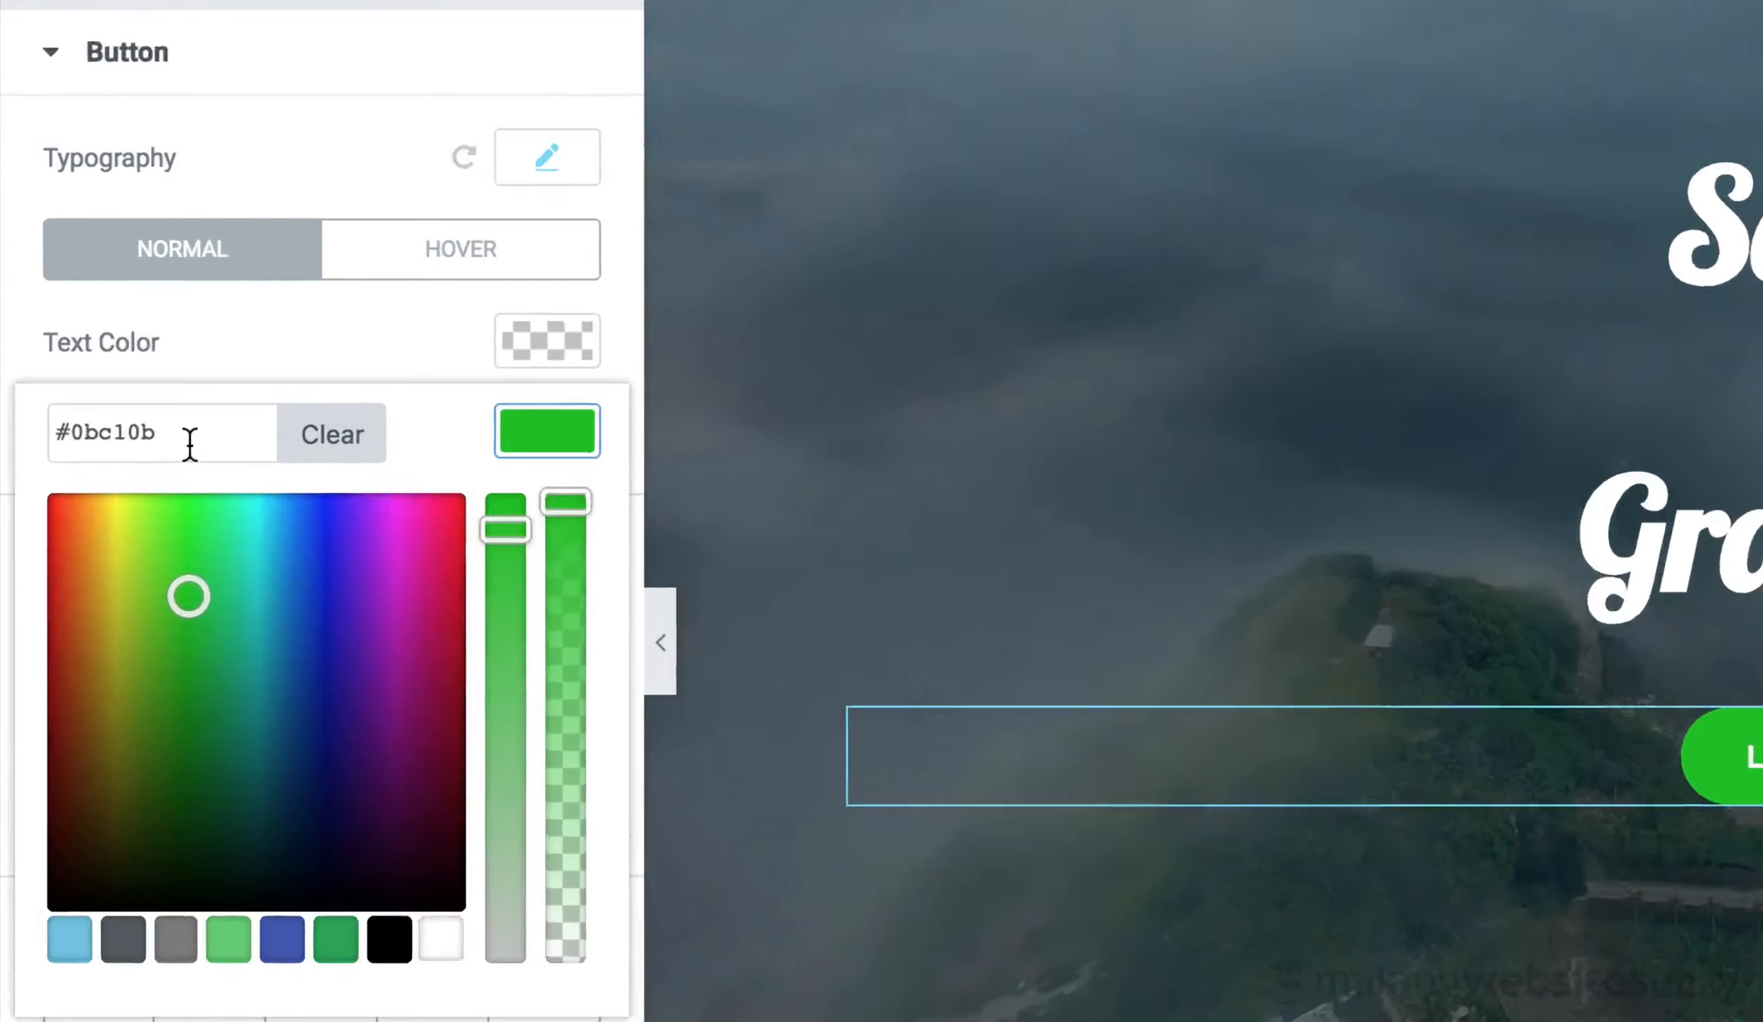
drag(133, 426, 39, 420)
key(super+c)
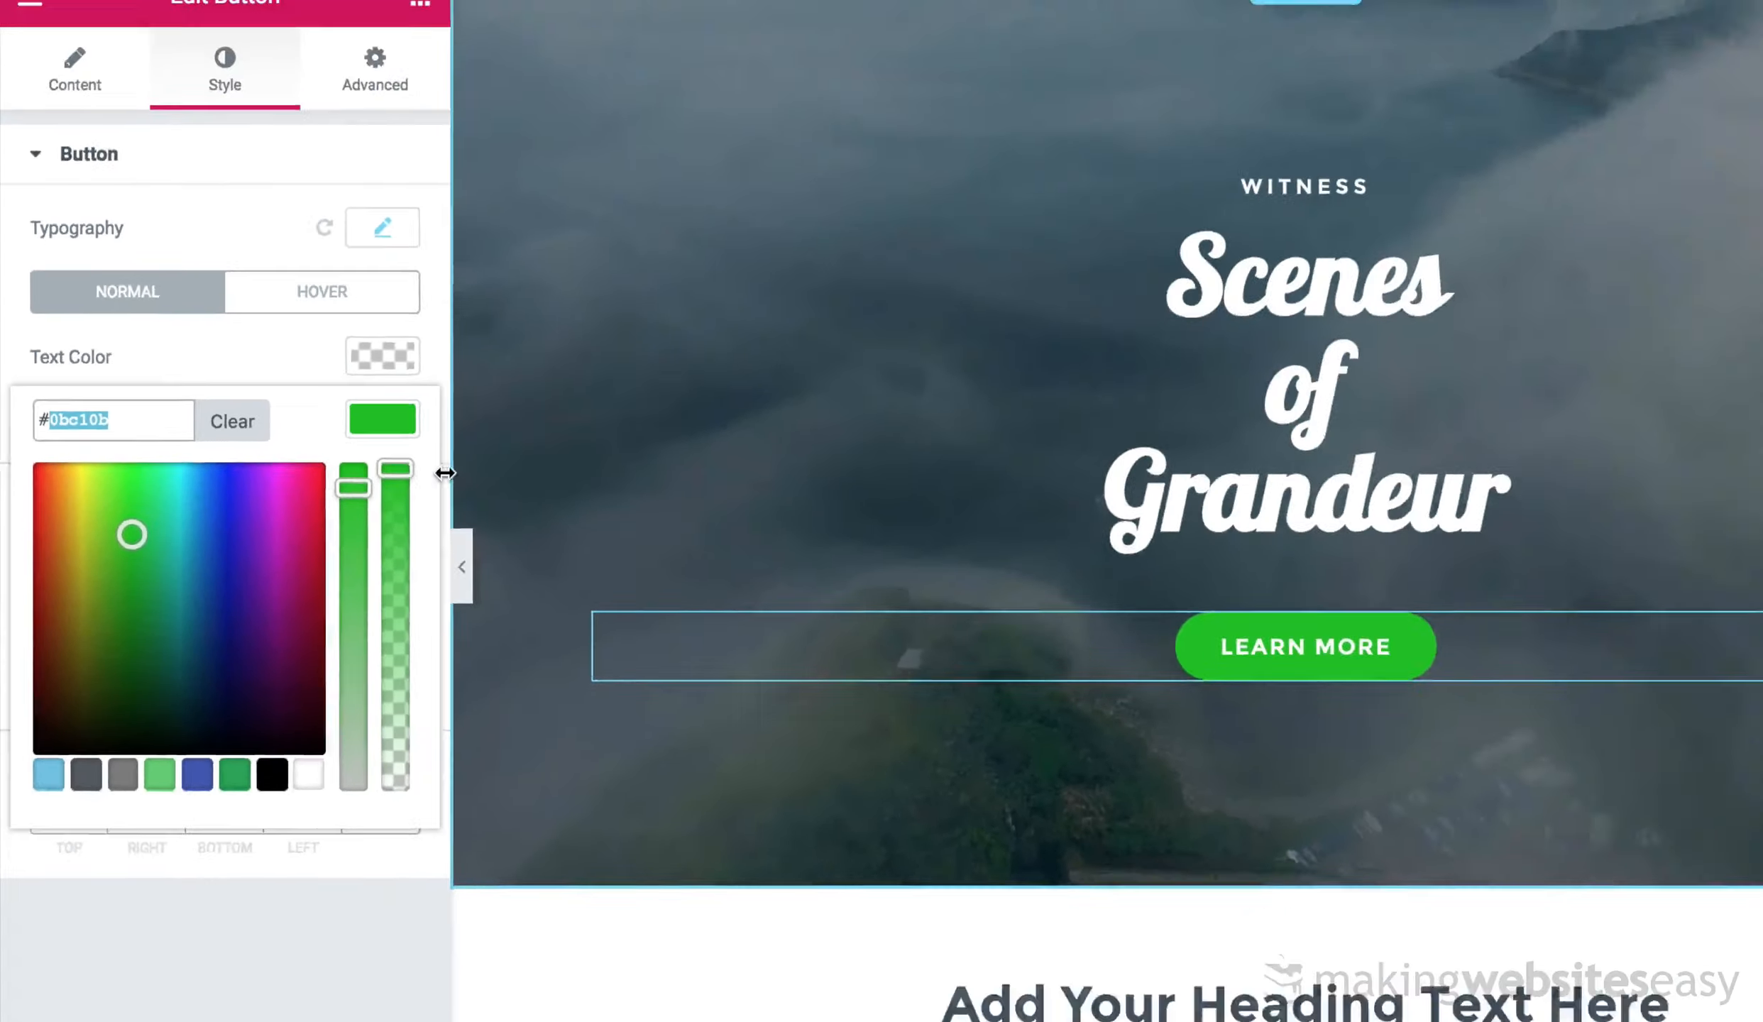
click(1032, 835)
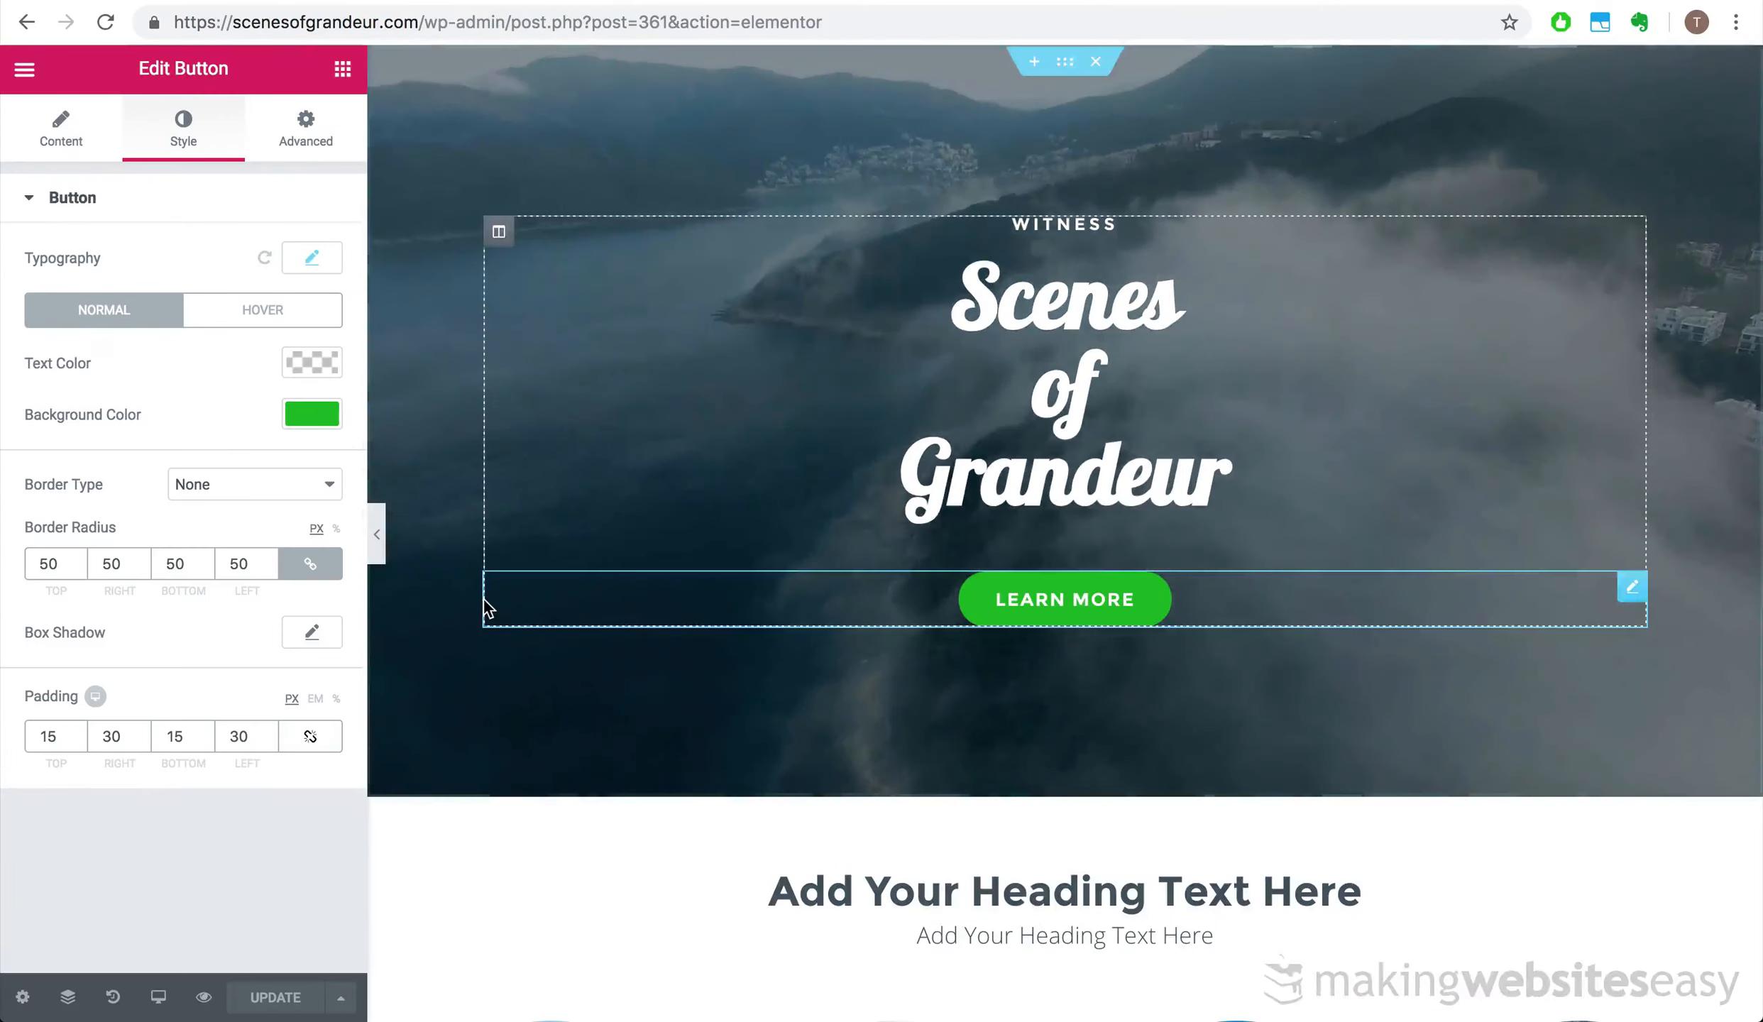
- Apply the copied green hex code as the background color of the Learn More button in the section above the footer
scroll(1032, 834, down, 20)
scroll(1015, 270, up, 8)
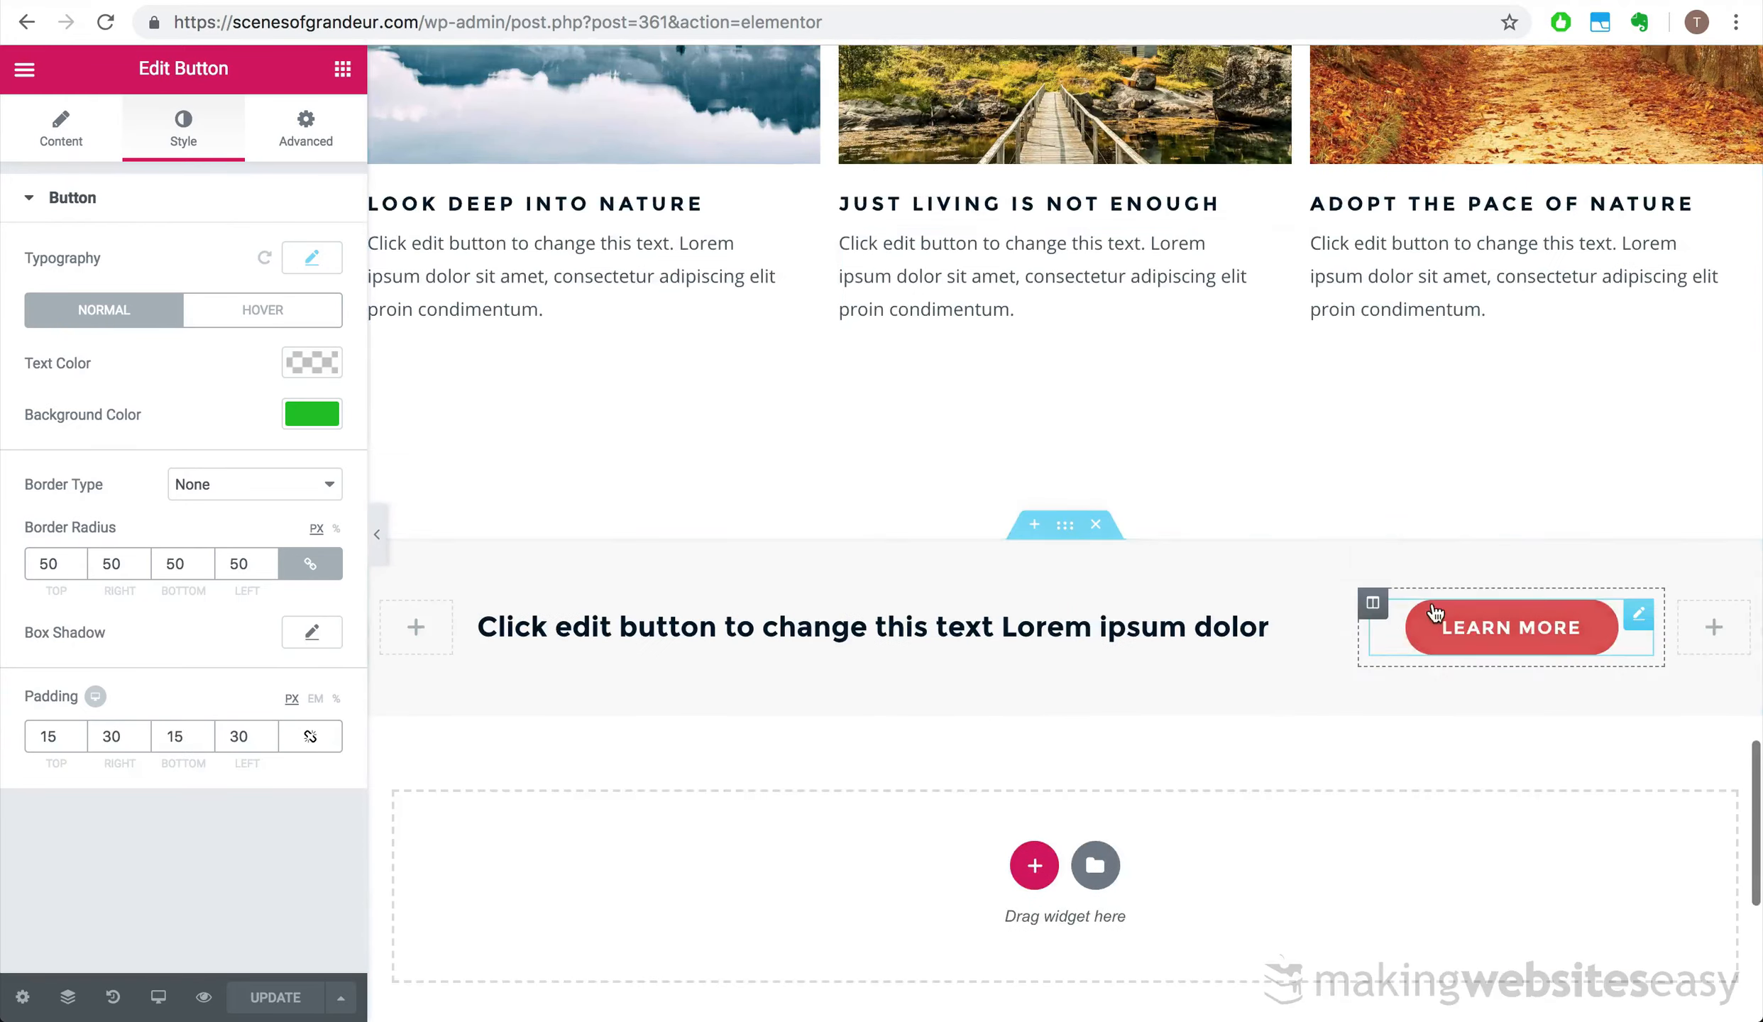
click(1424, 626)
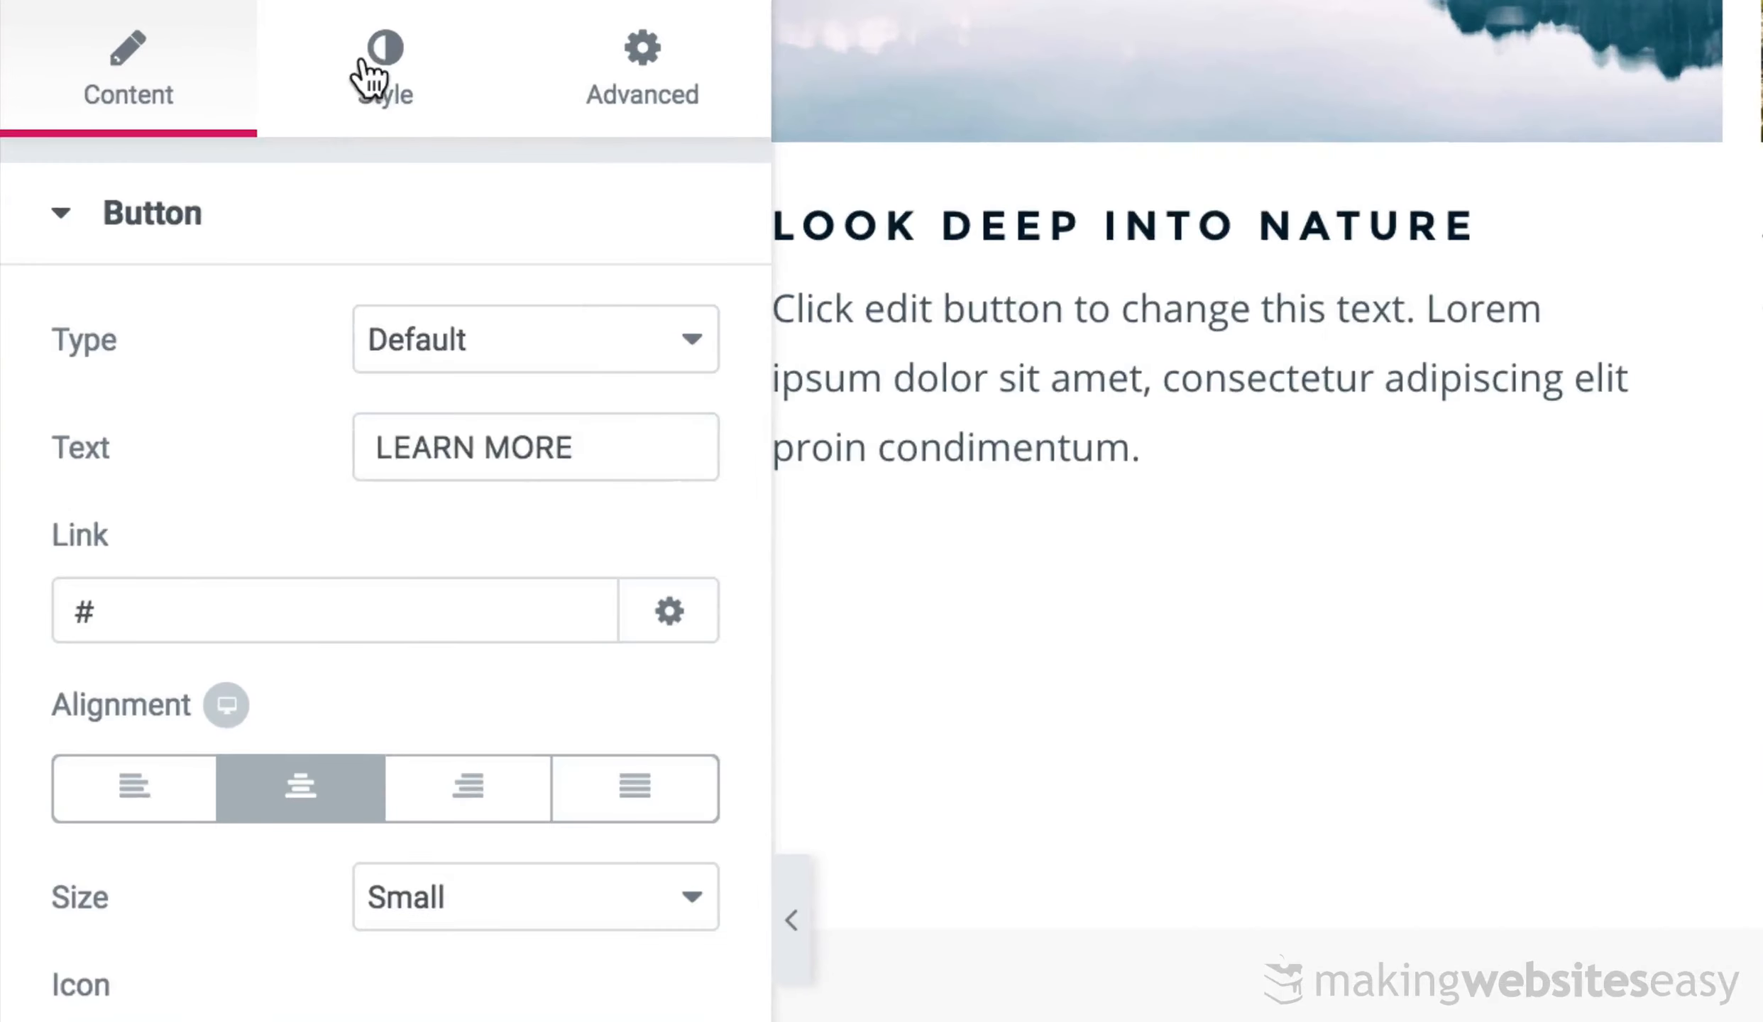
click(373, 75)
click(653, 667)
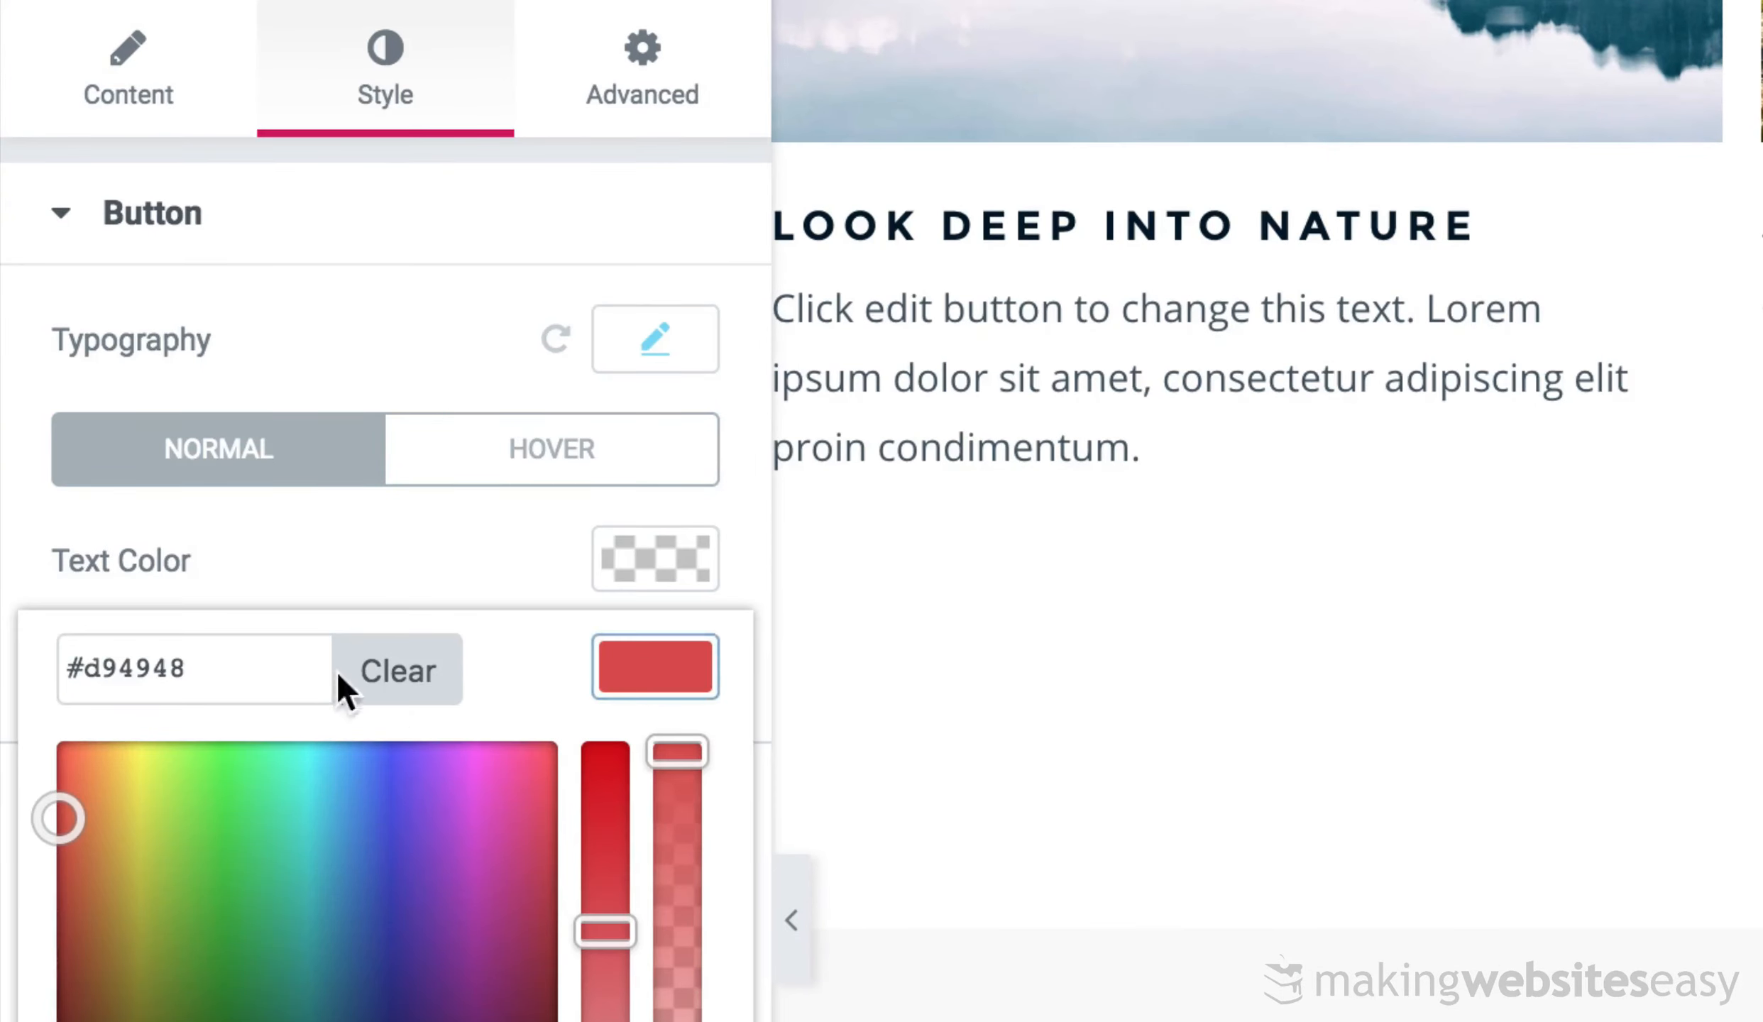
click(149, 667)
double_click(88, 664)
key(super+v)
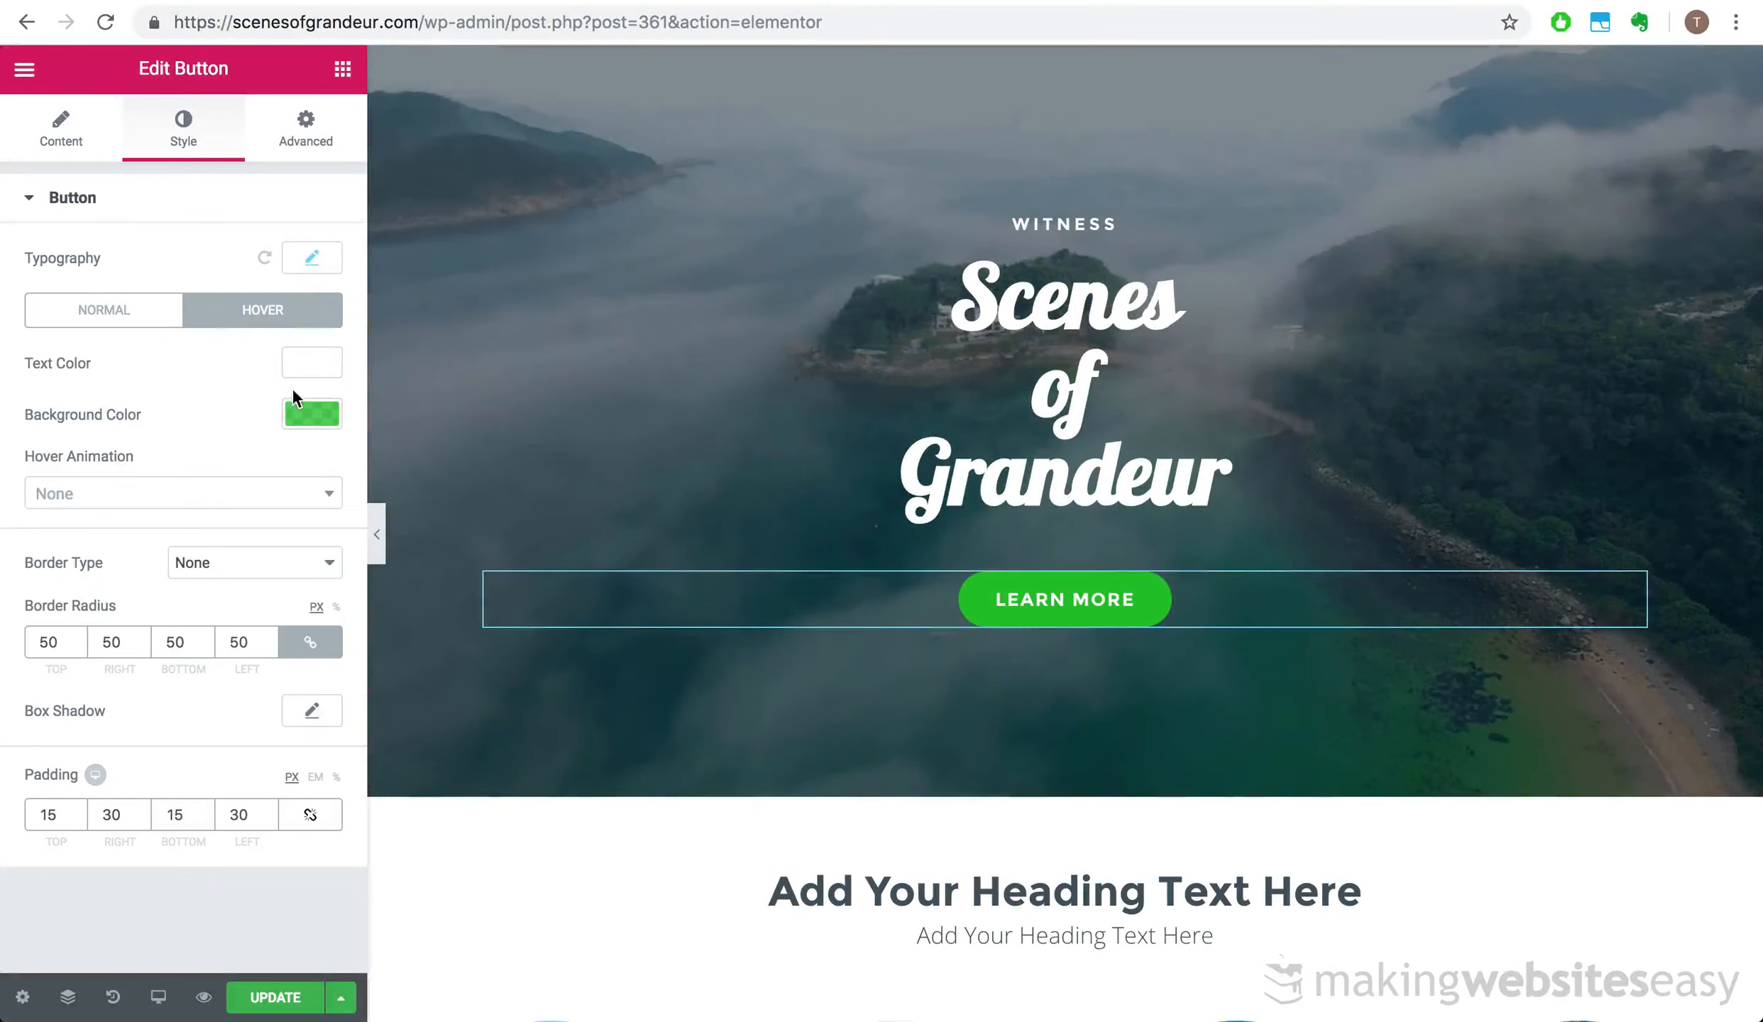
- Copy the hero button's hover background color rgba(0,193,0,0.74) to the Learn More button above the footer
click(303, 408)
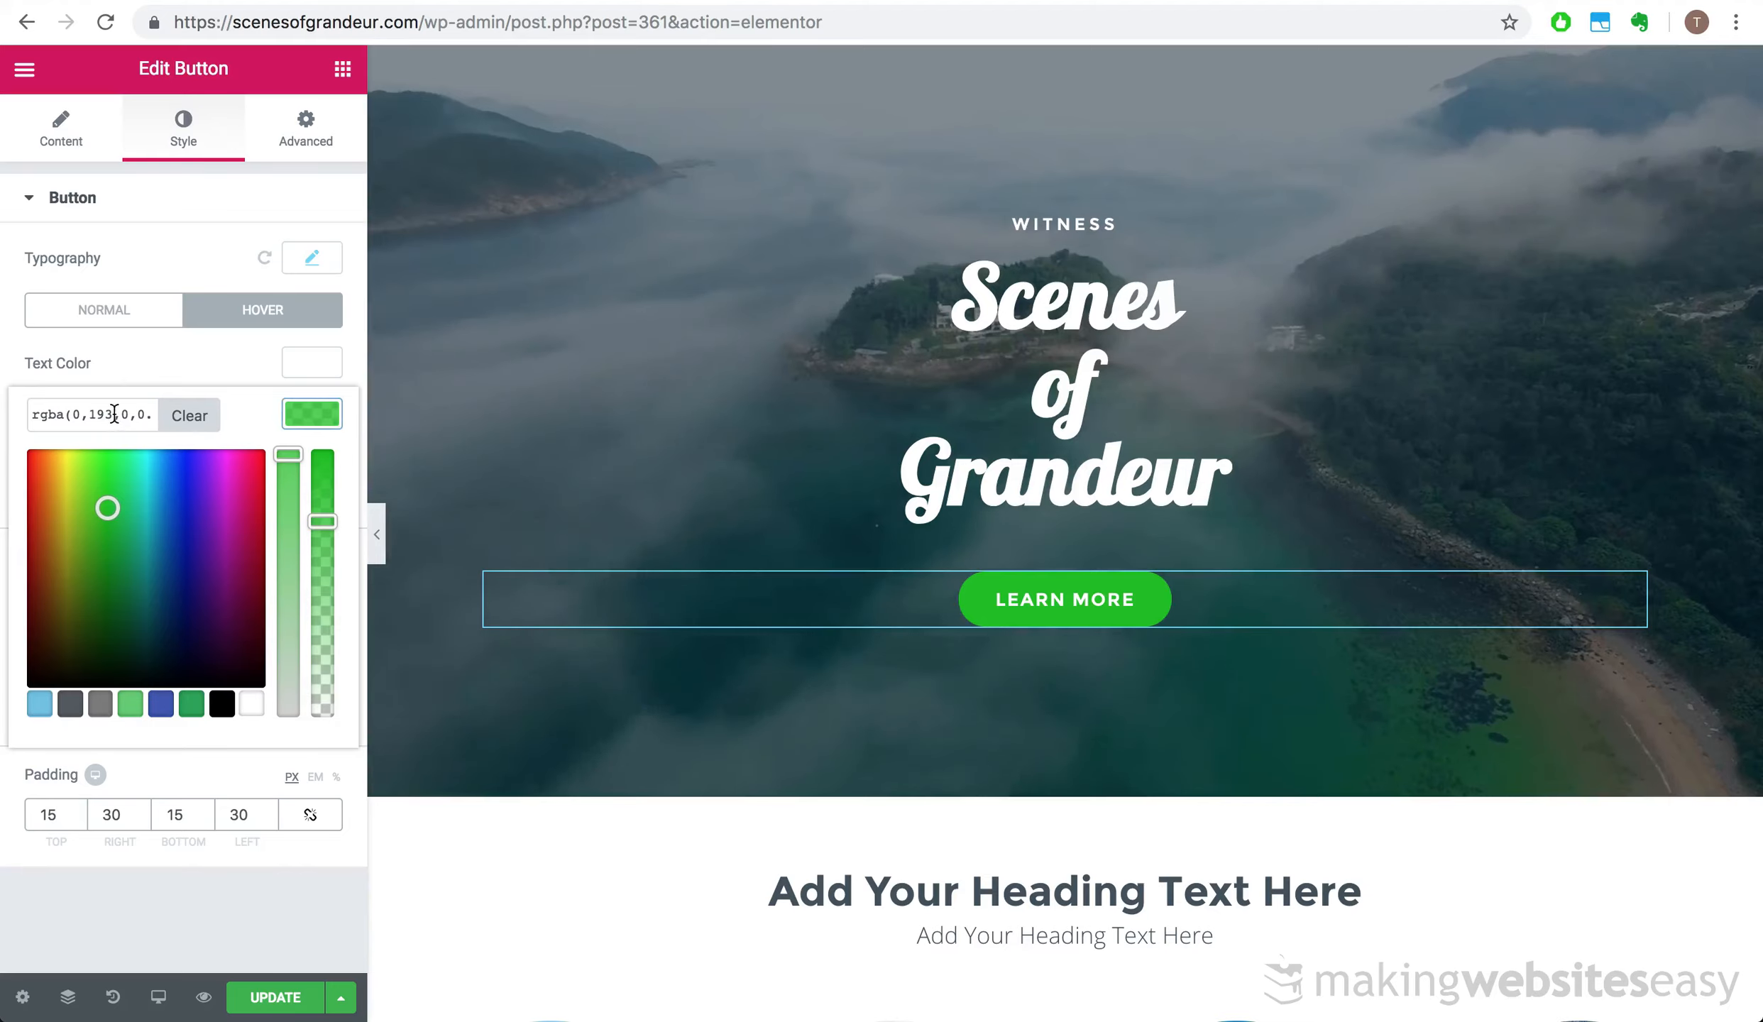
triple_click(90, 414)
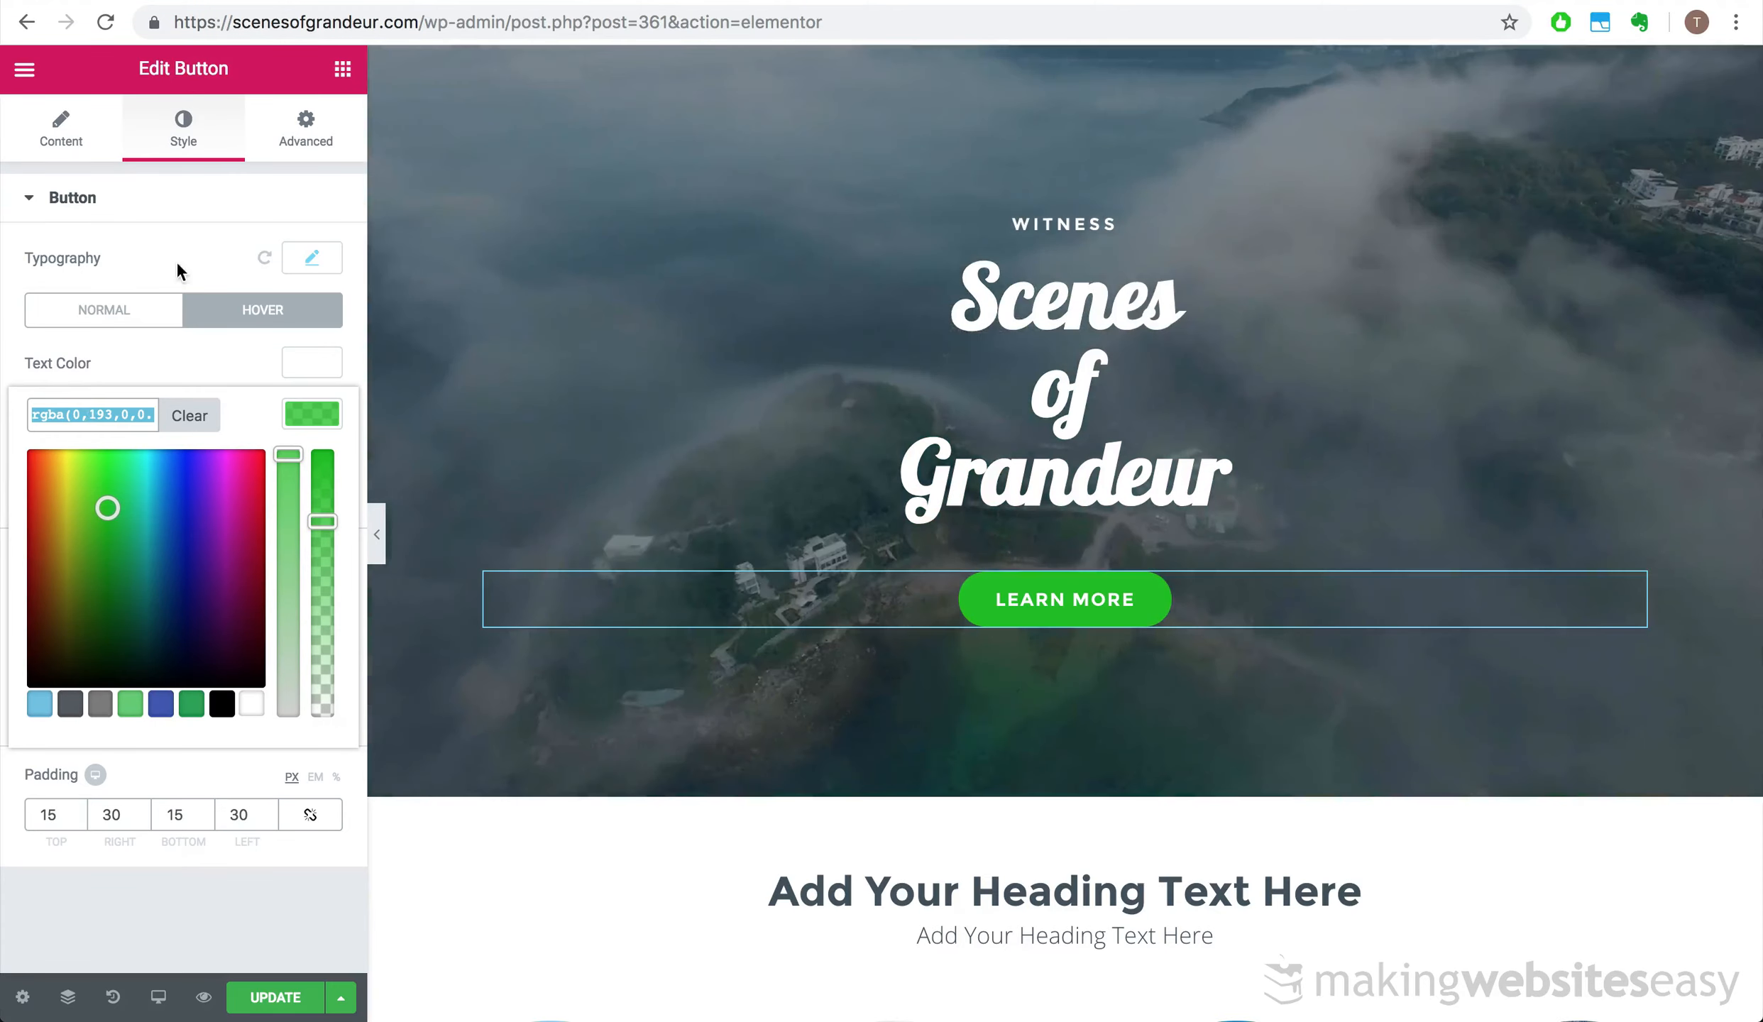
scroll(672, 570, down, 15)
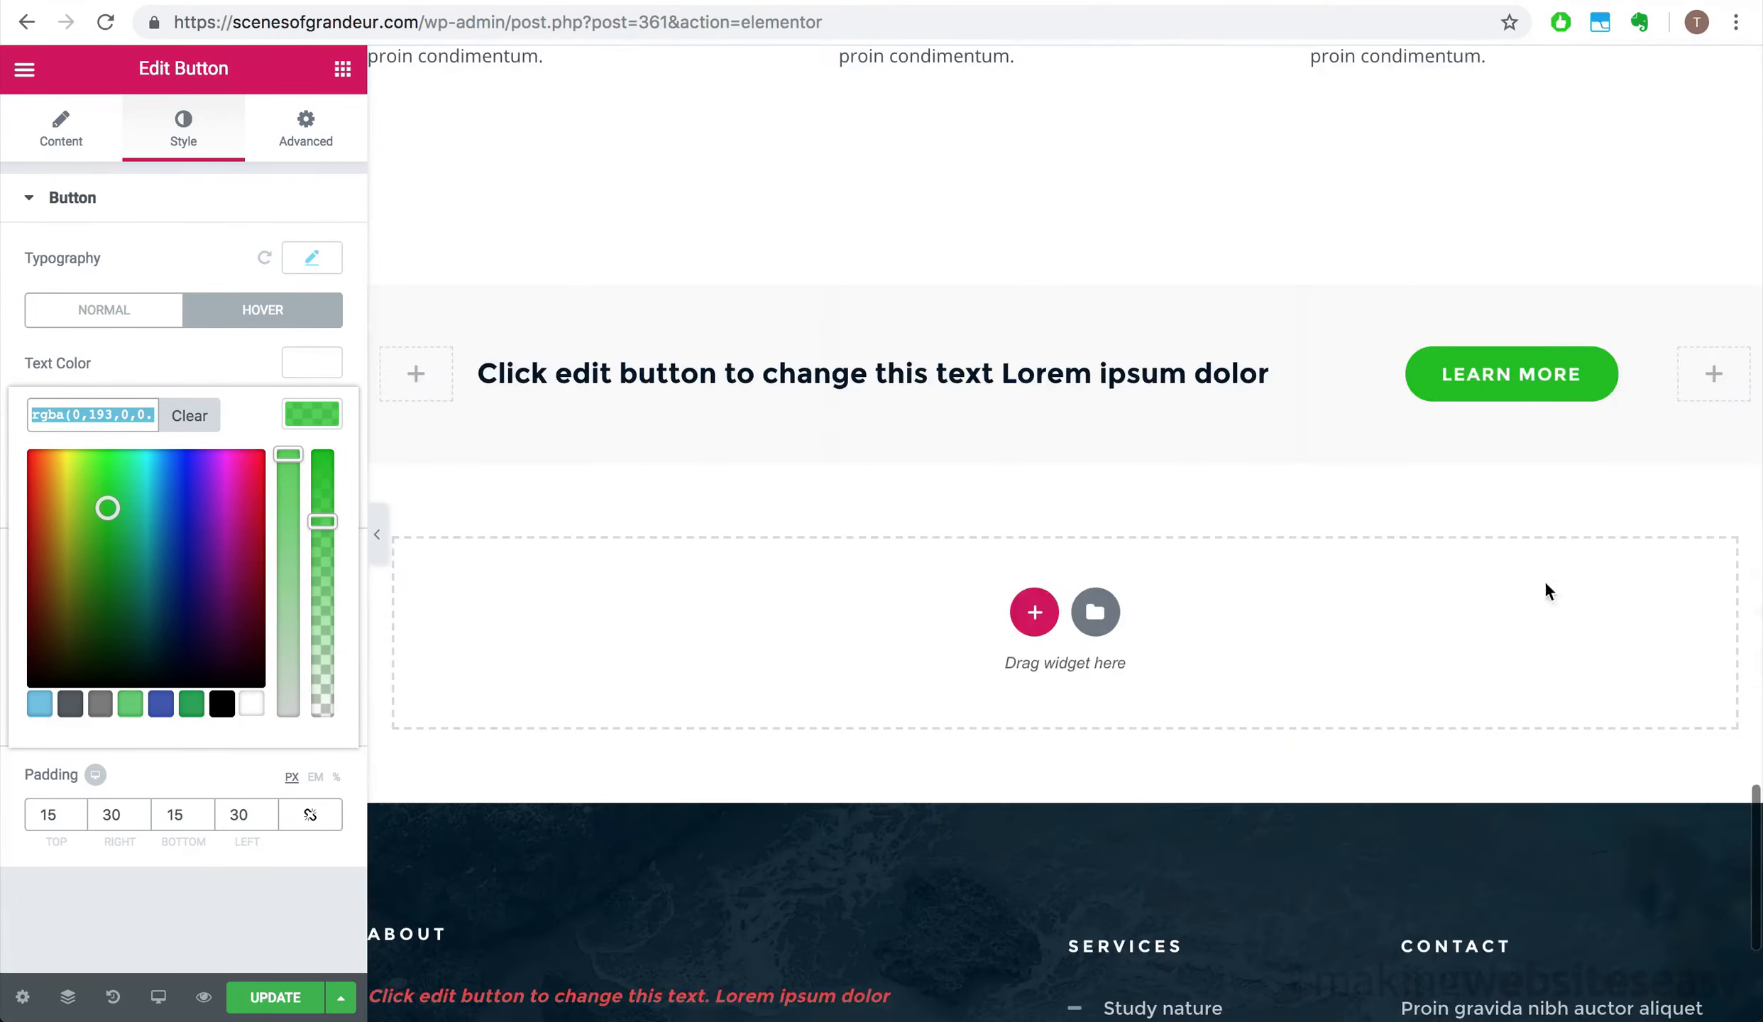
click(1585, 375)
click(1585, 375)
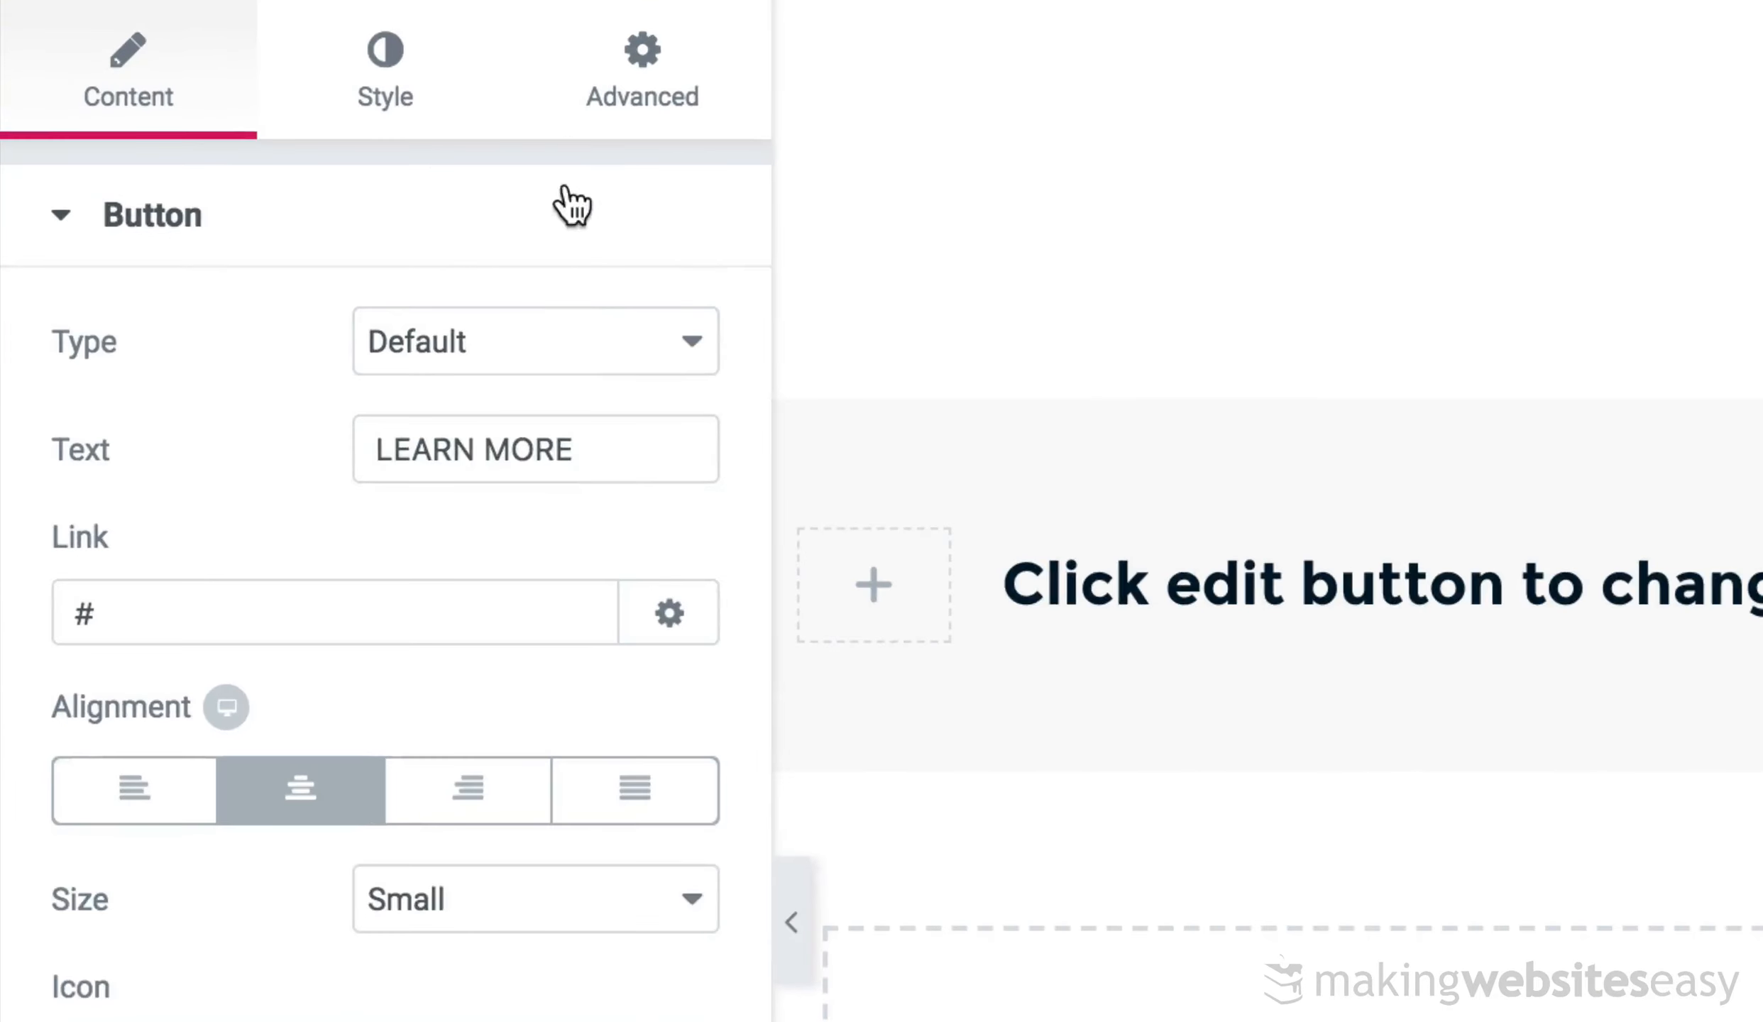
click(394, 56)
click(583, 472)
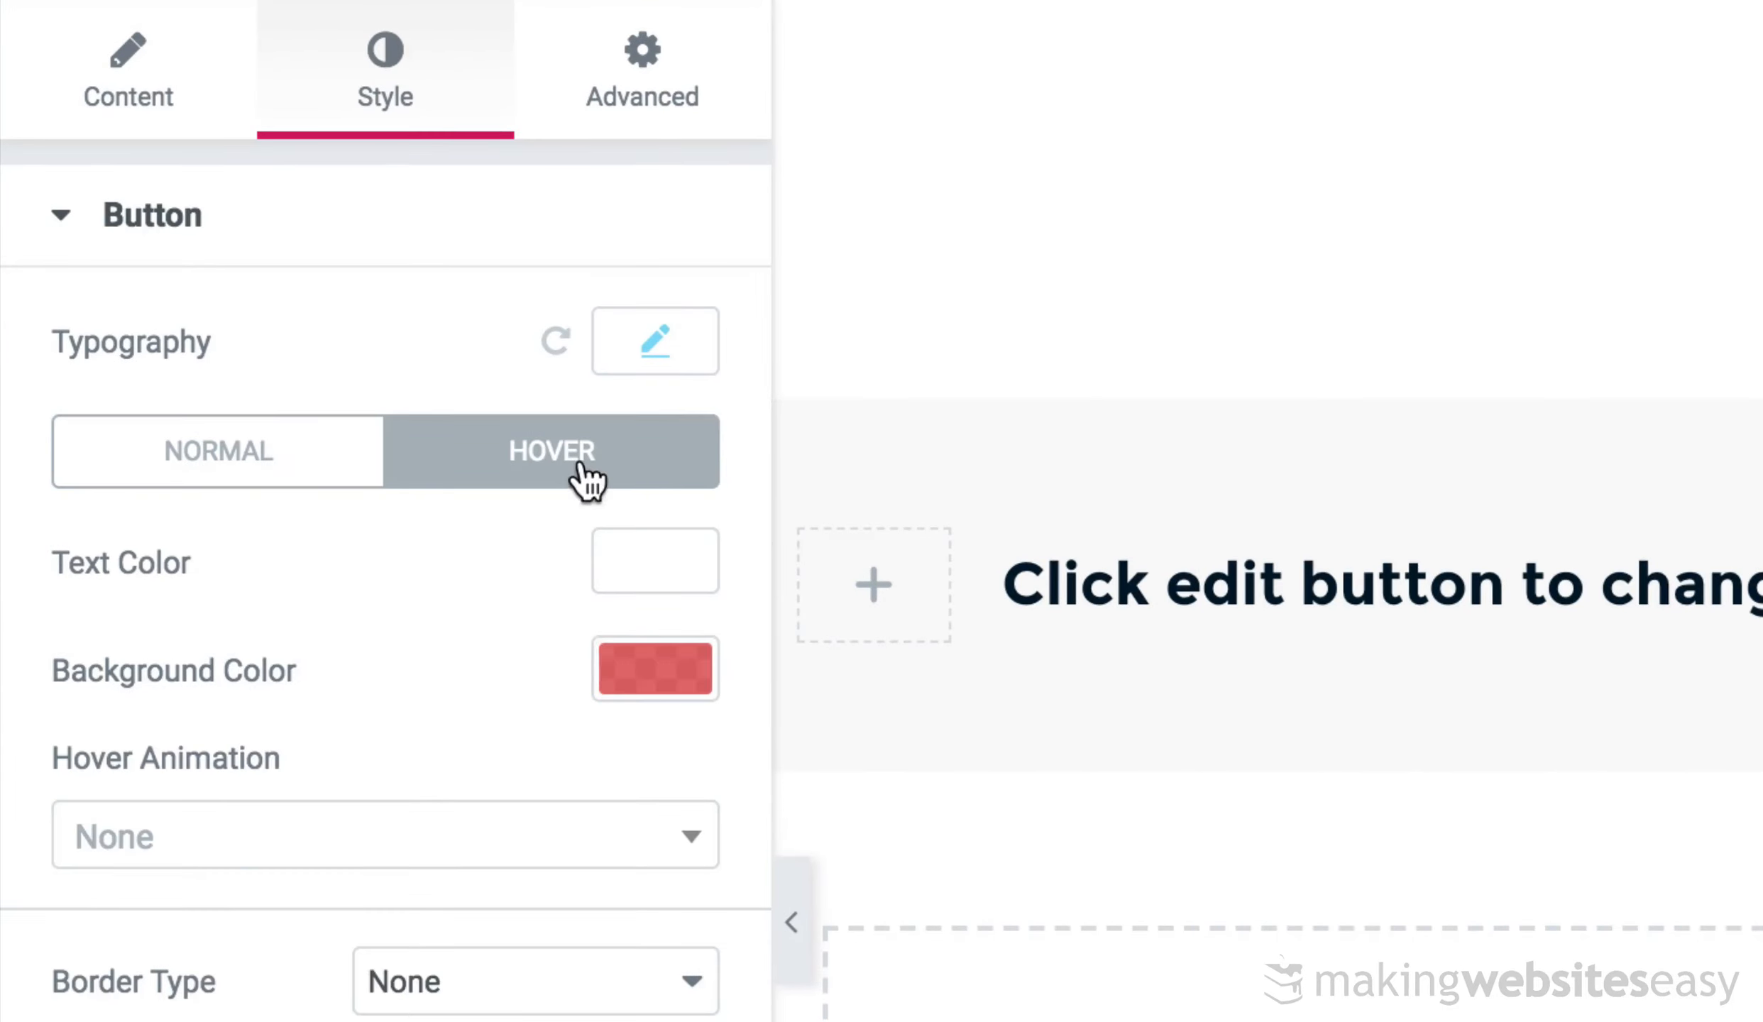
click(613, 662)
triple_click(270, 671)
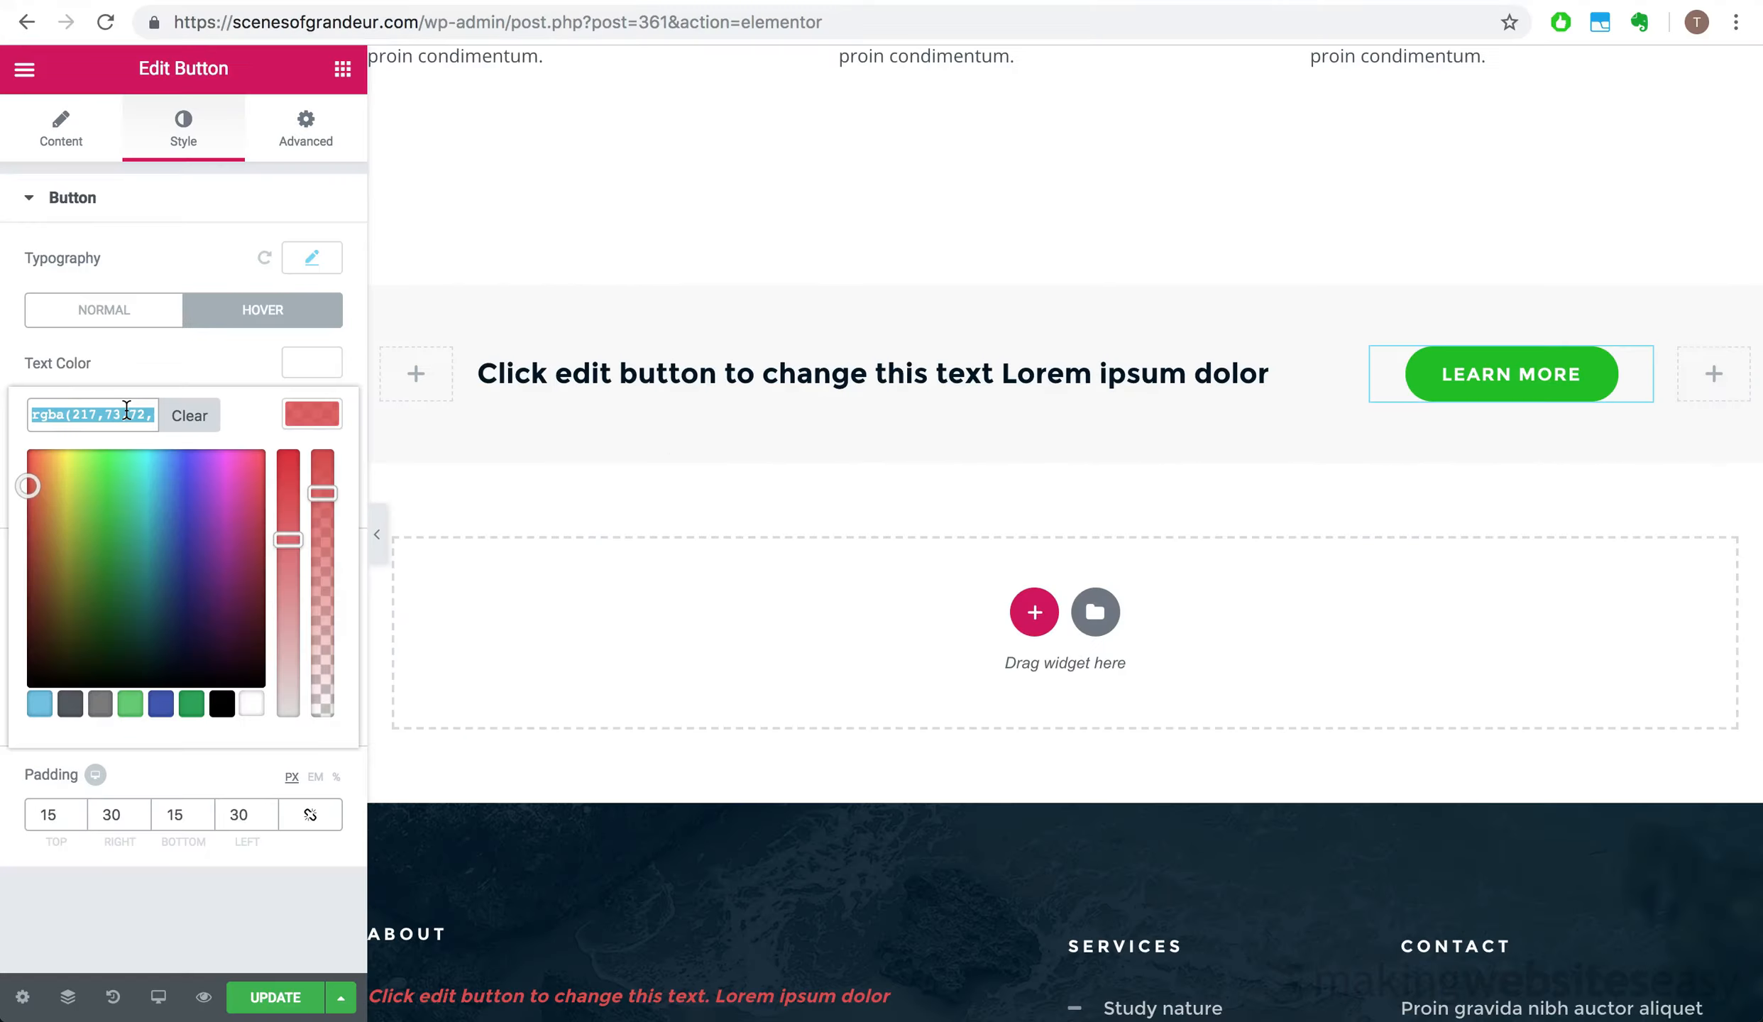
text(rgba(0,193,0,0.74))
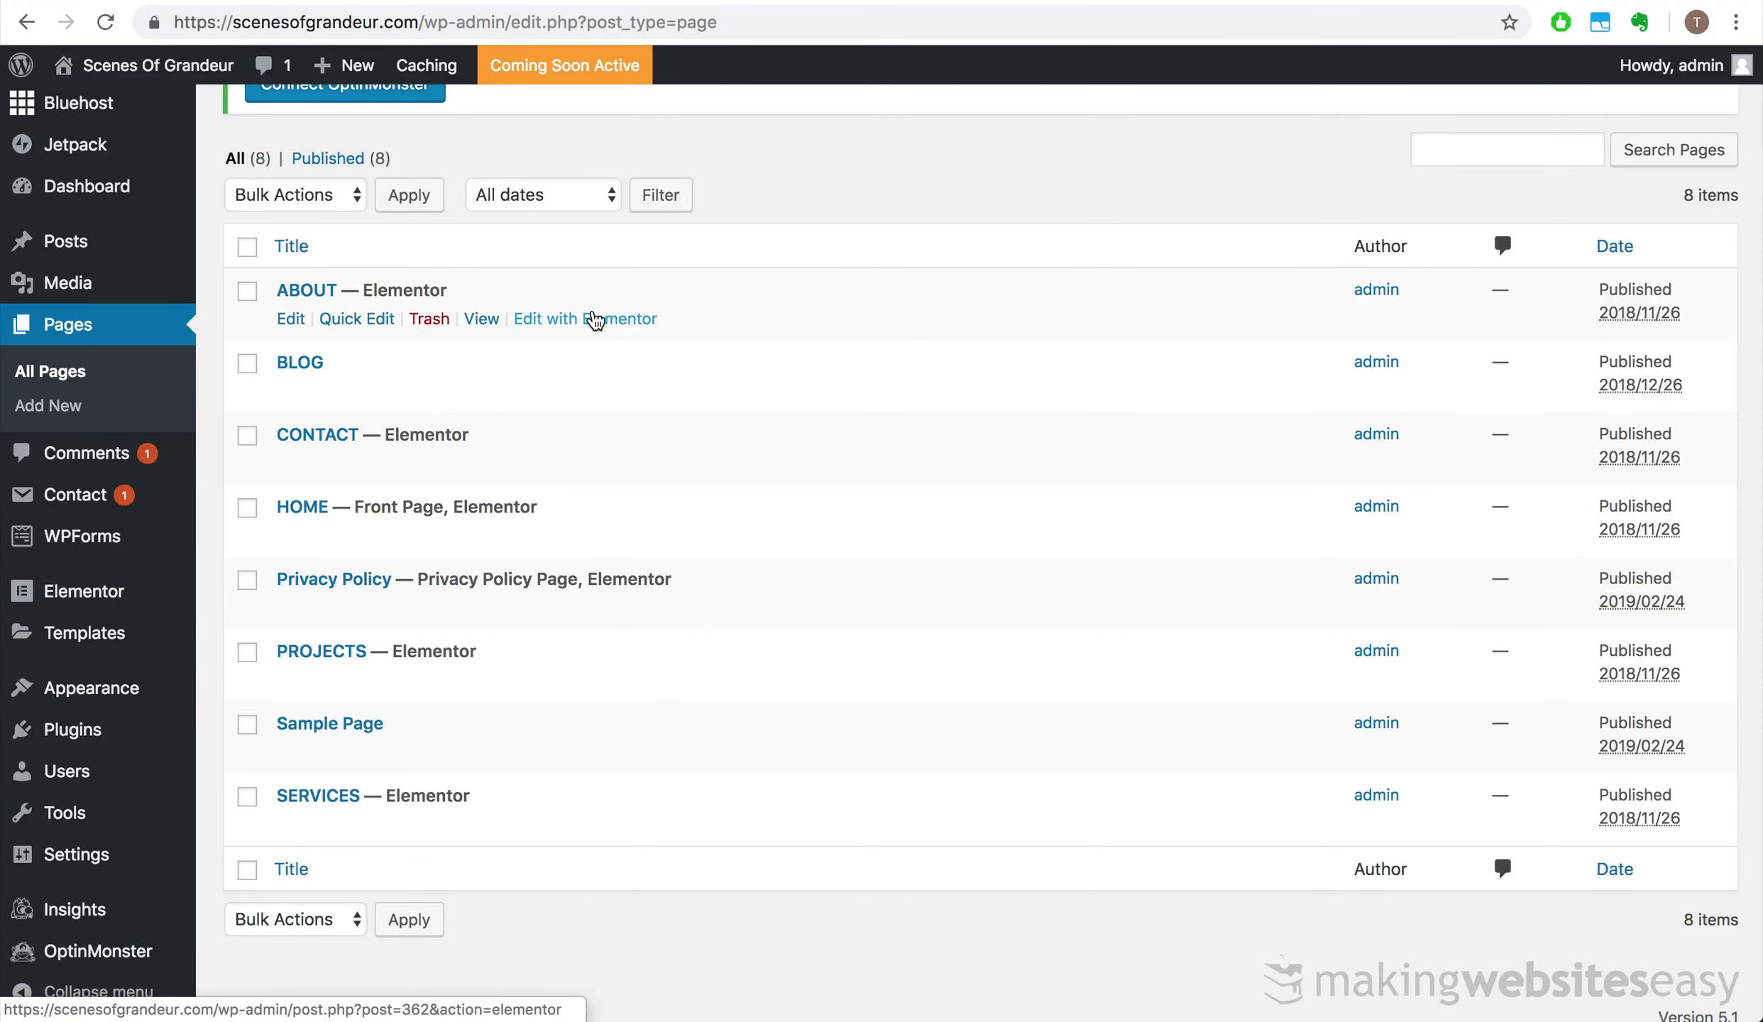
- Open the About page in Elementor and replace the About Us hero's background image with the dark mountain lake photo
click(594, 321)
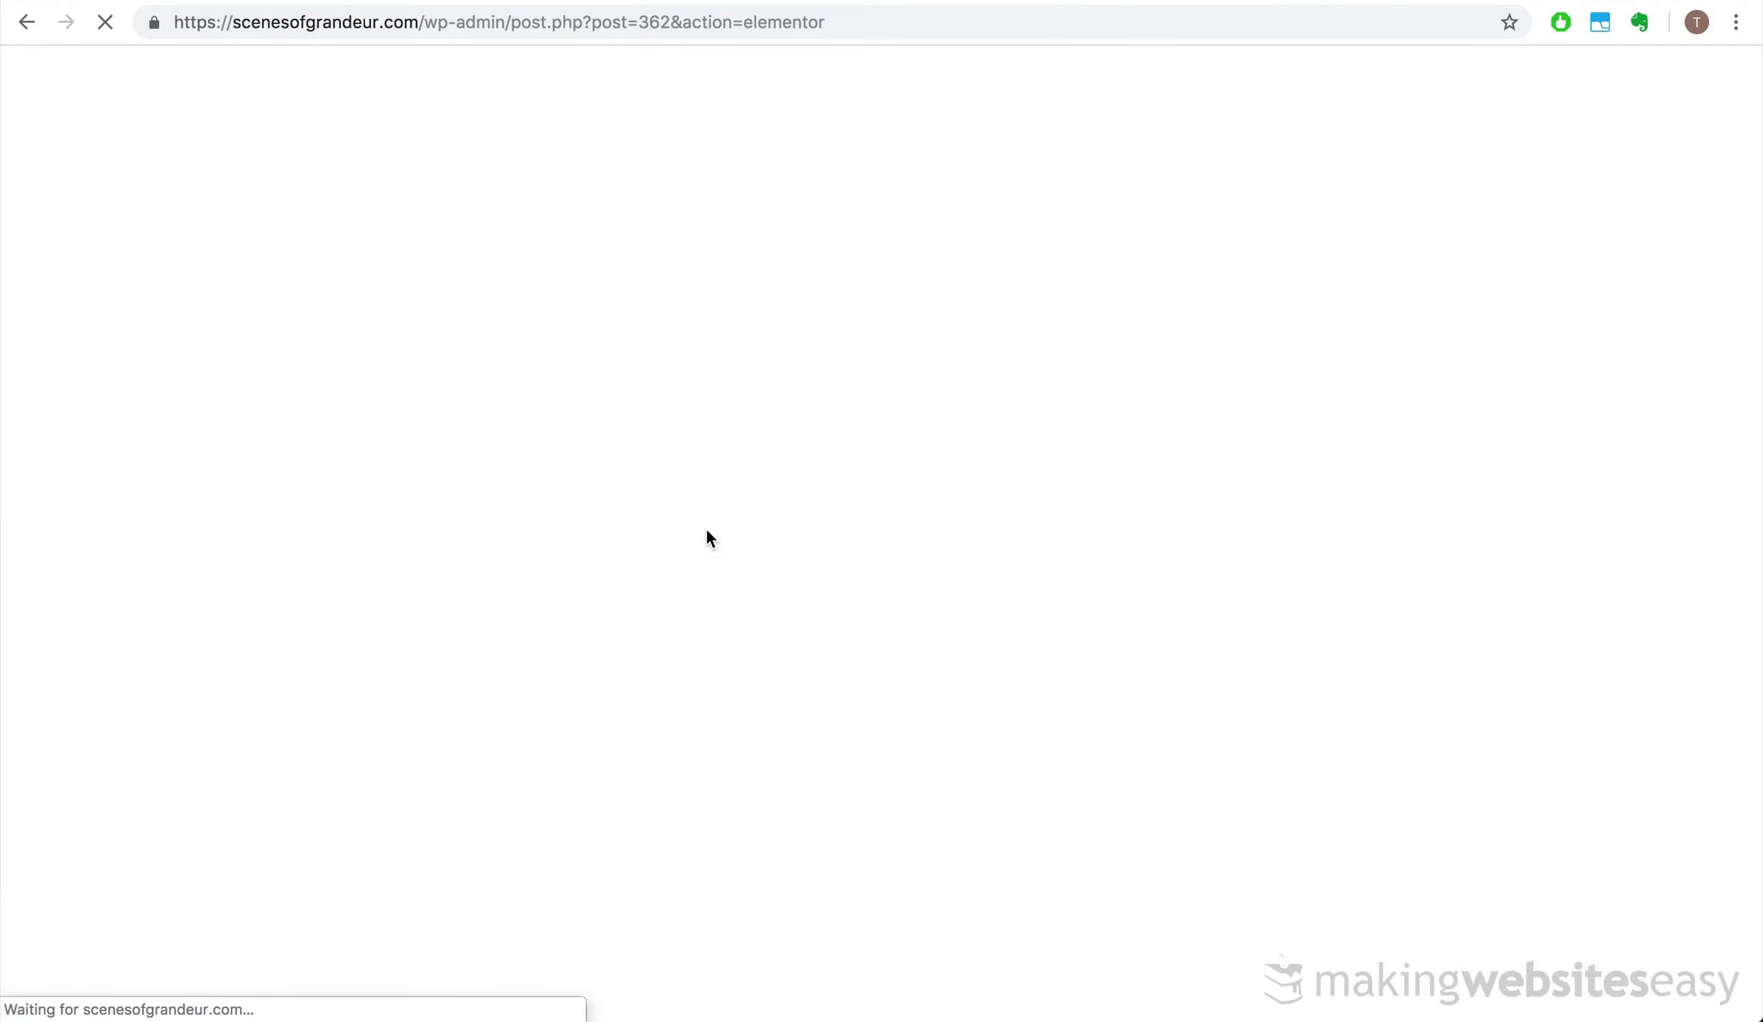
right_click(778, 139)
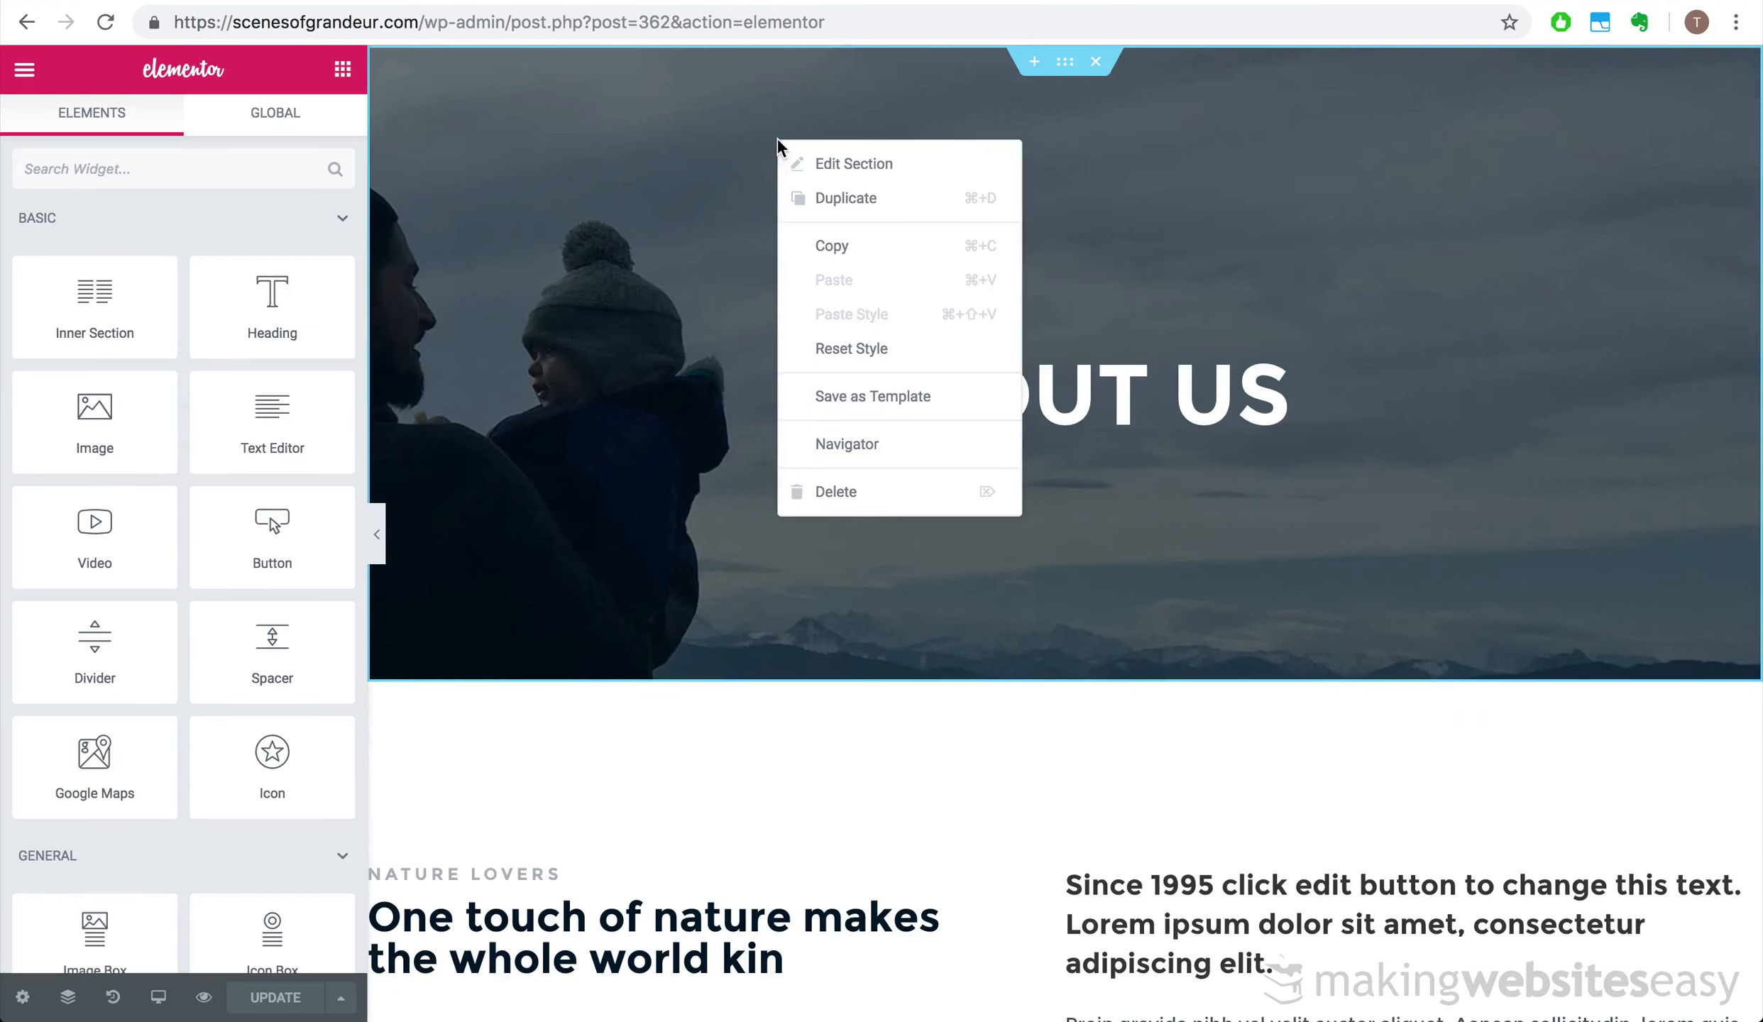
click(802, 164)
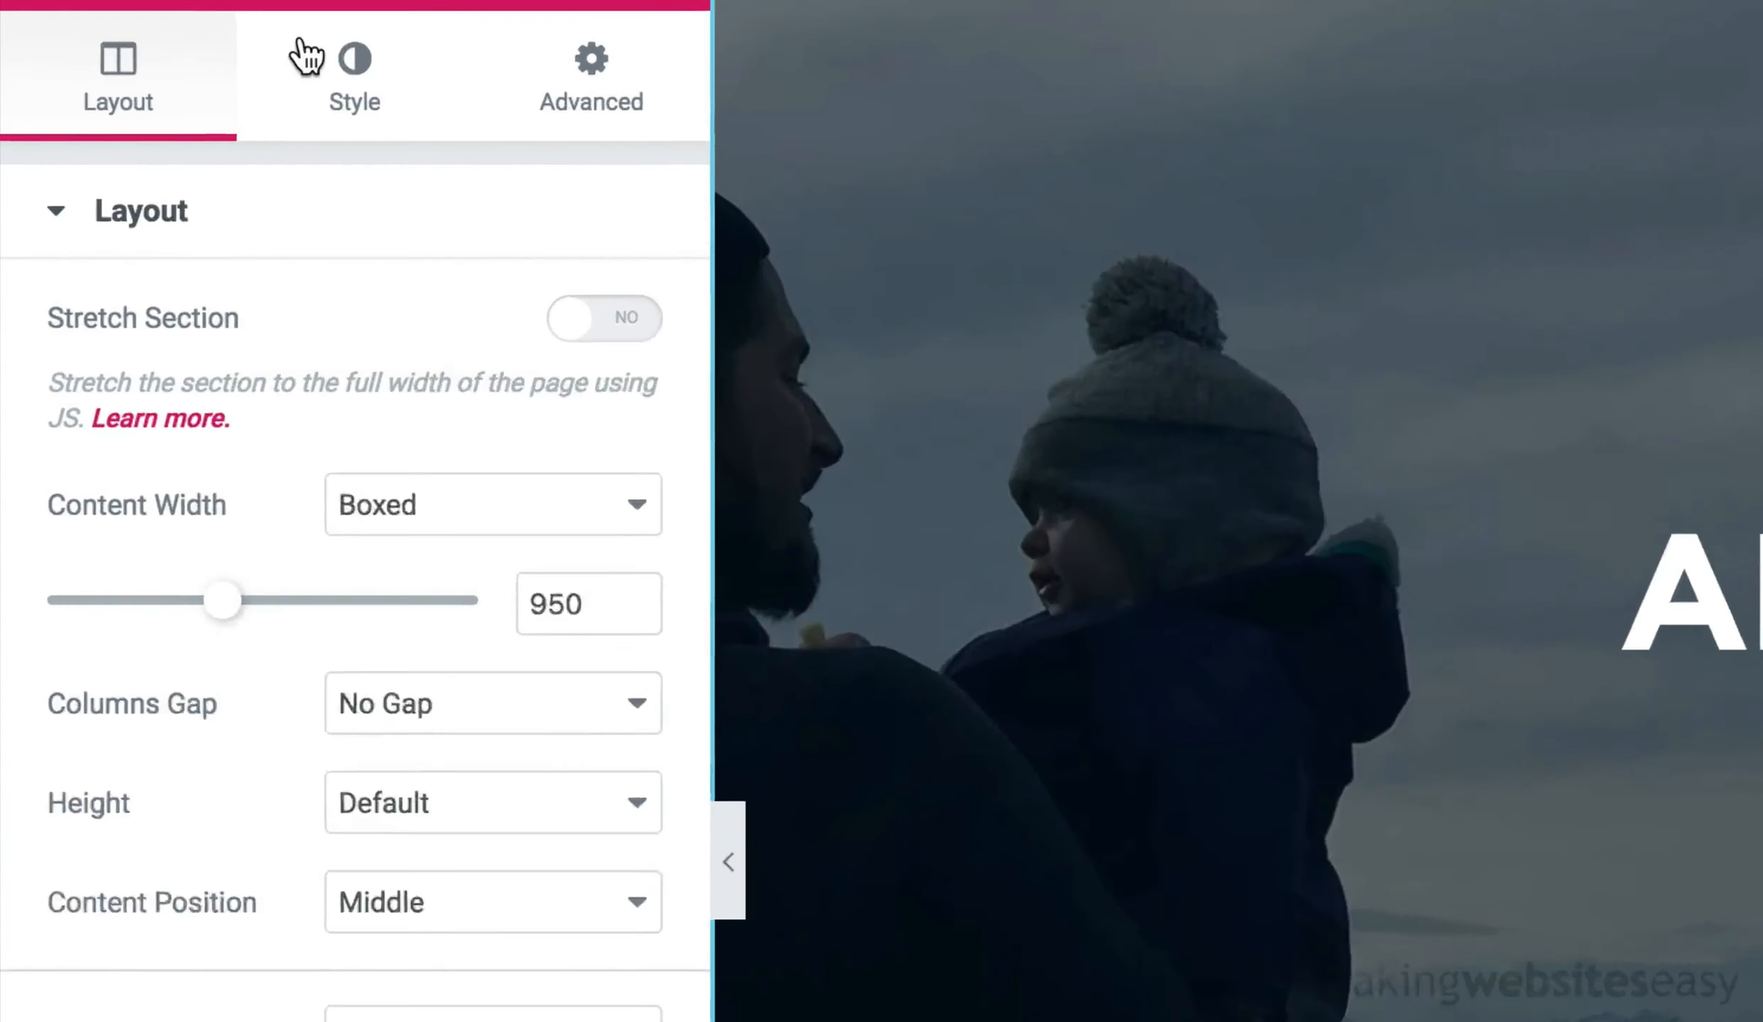
click(307, 57)
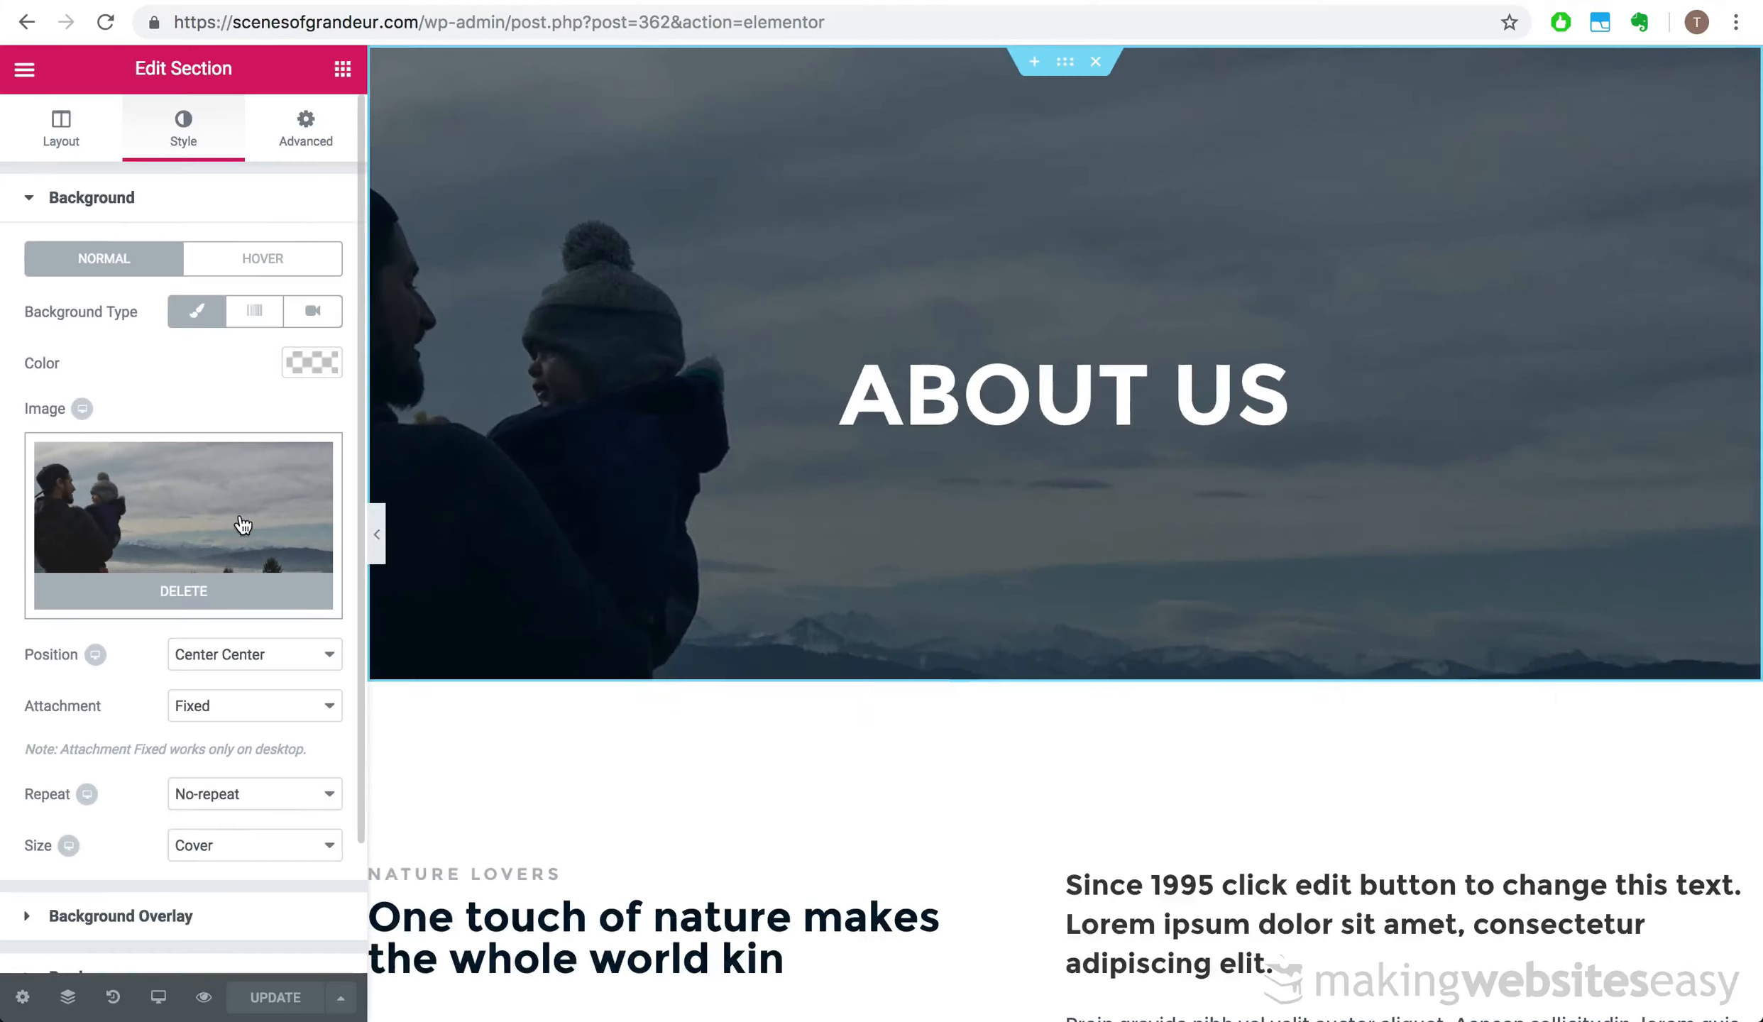
click(243, 525)
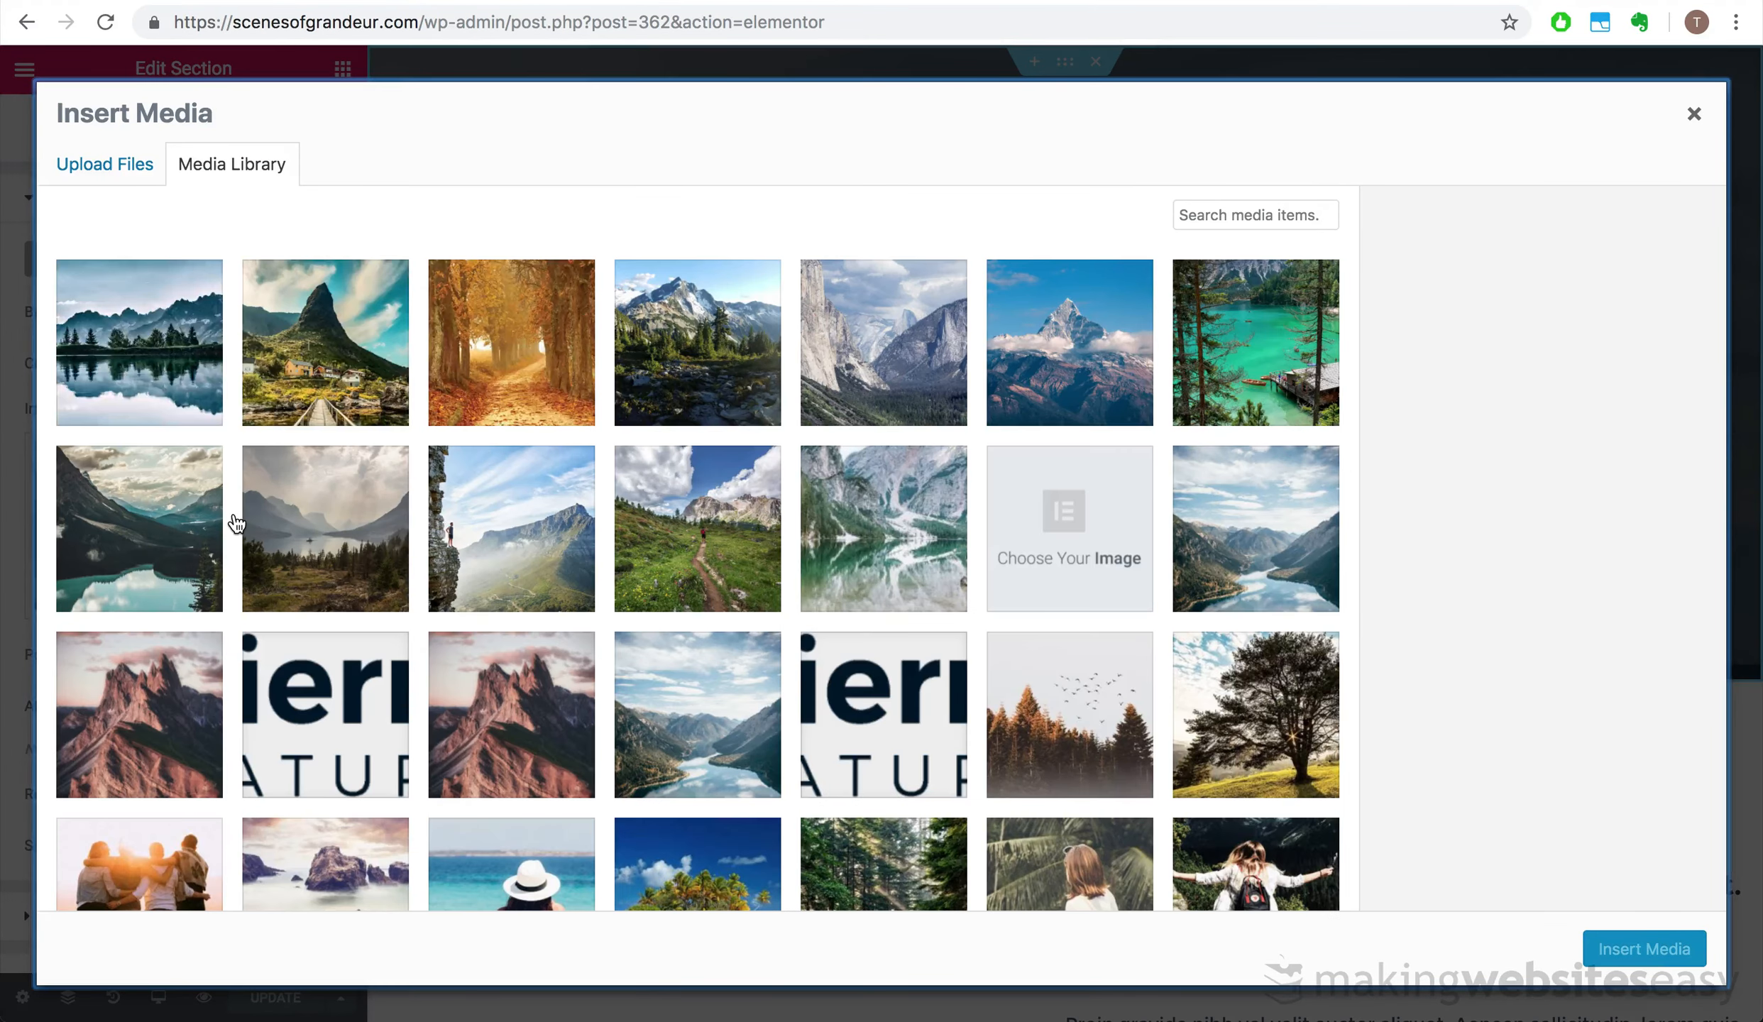
click(1654, 950)
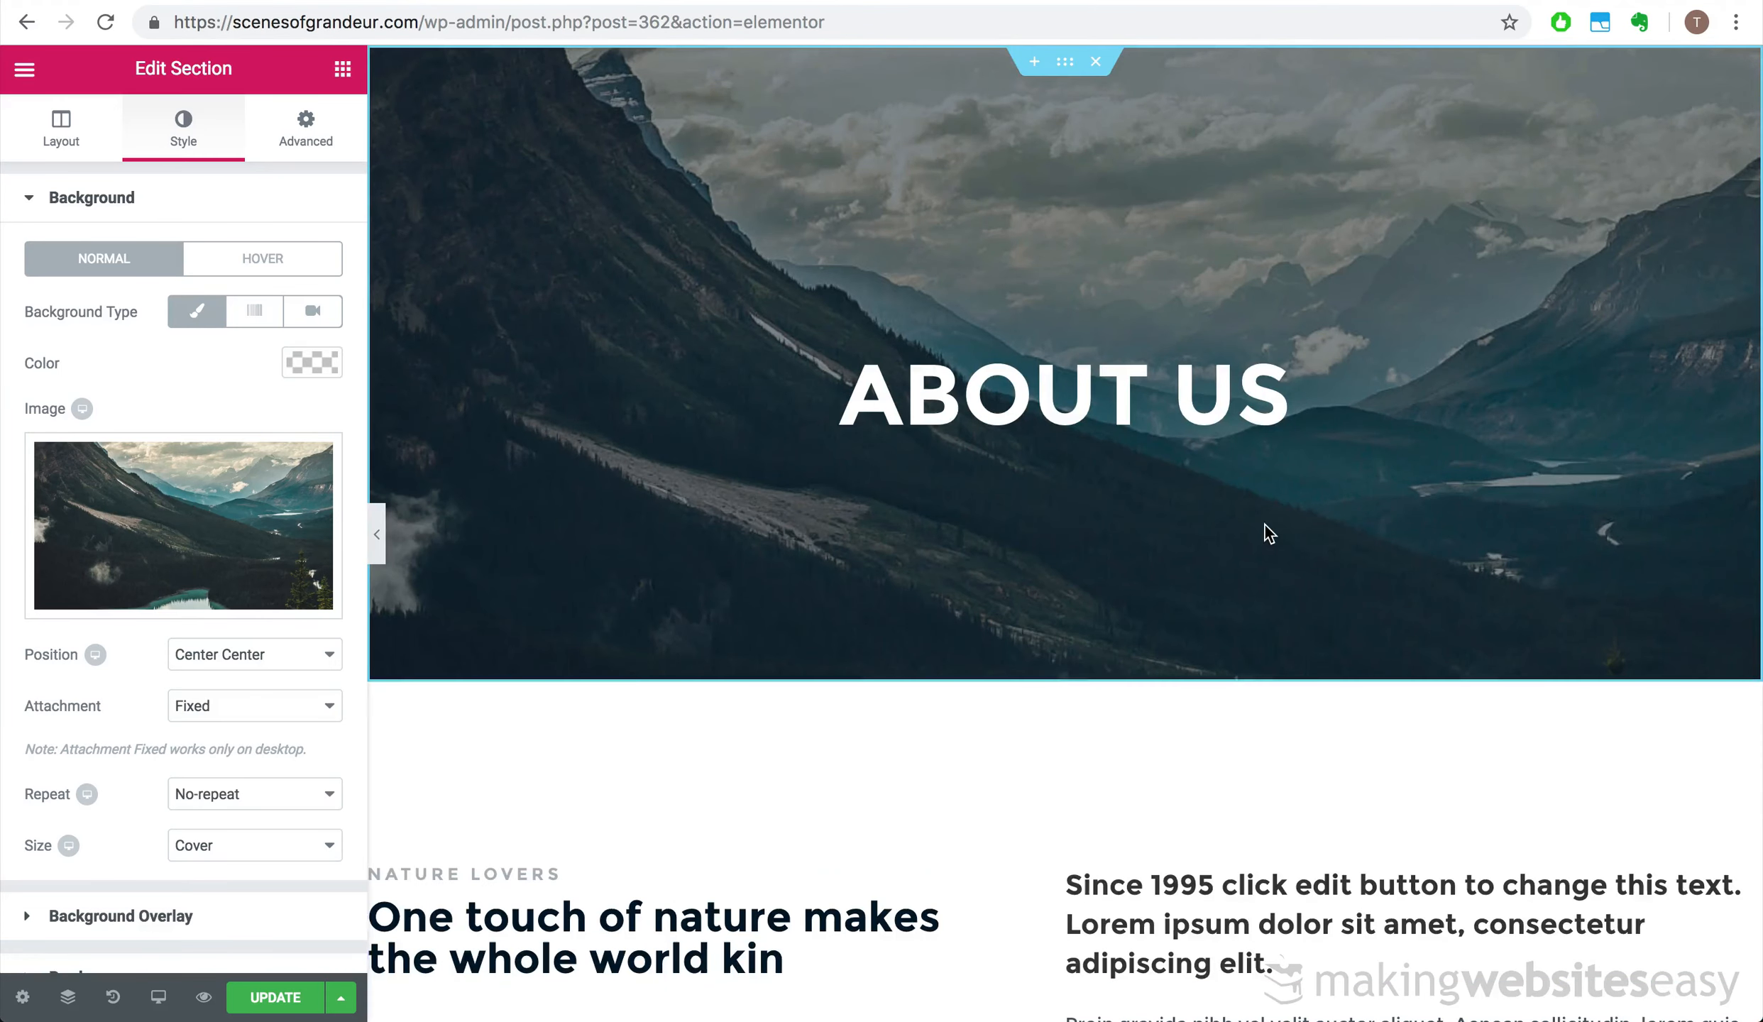
scroll(1265, 524, down, 3)
scroll(1265, 525, up, 3)
- Change the "Numbers speak for themselves" heading to "Number of scenes listed on our website"
scroll(614, 432, down, 15)
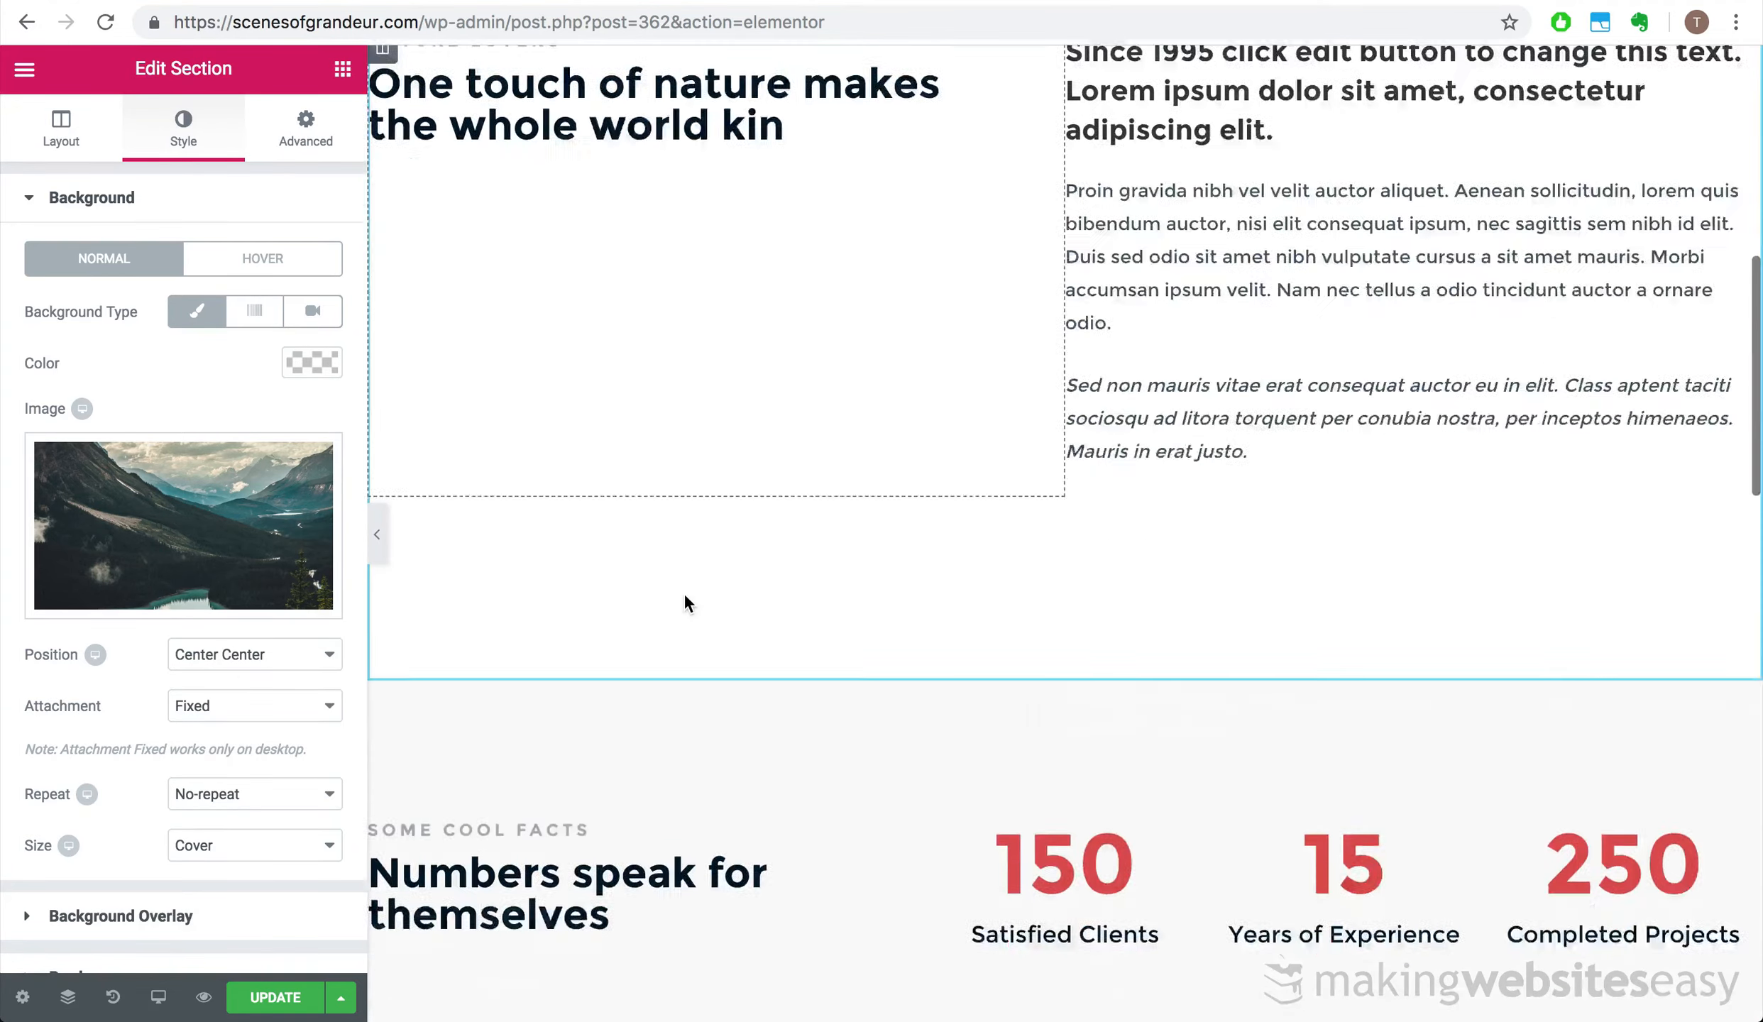
scroll(685, 596, up, 4)
drag(539, 743, 614, 786)
text(of scenes )
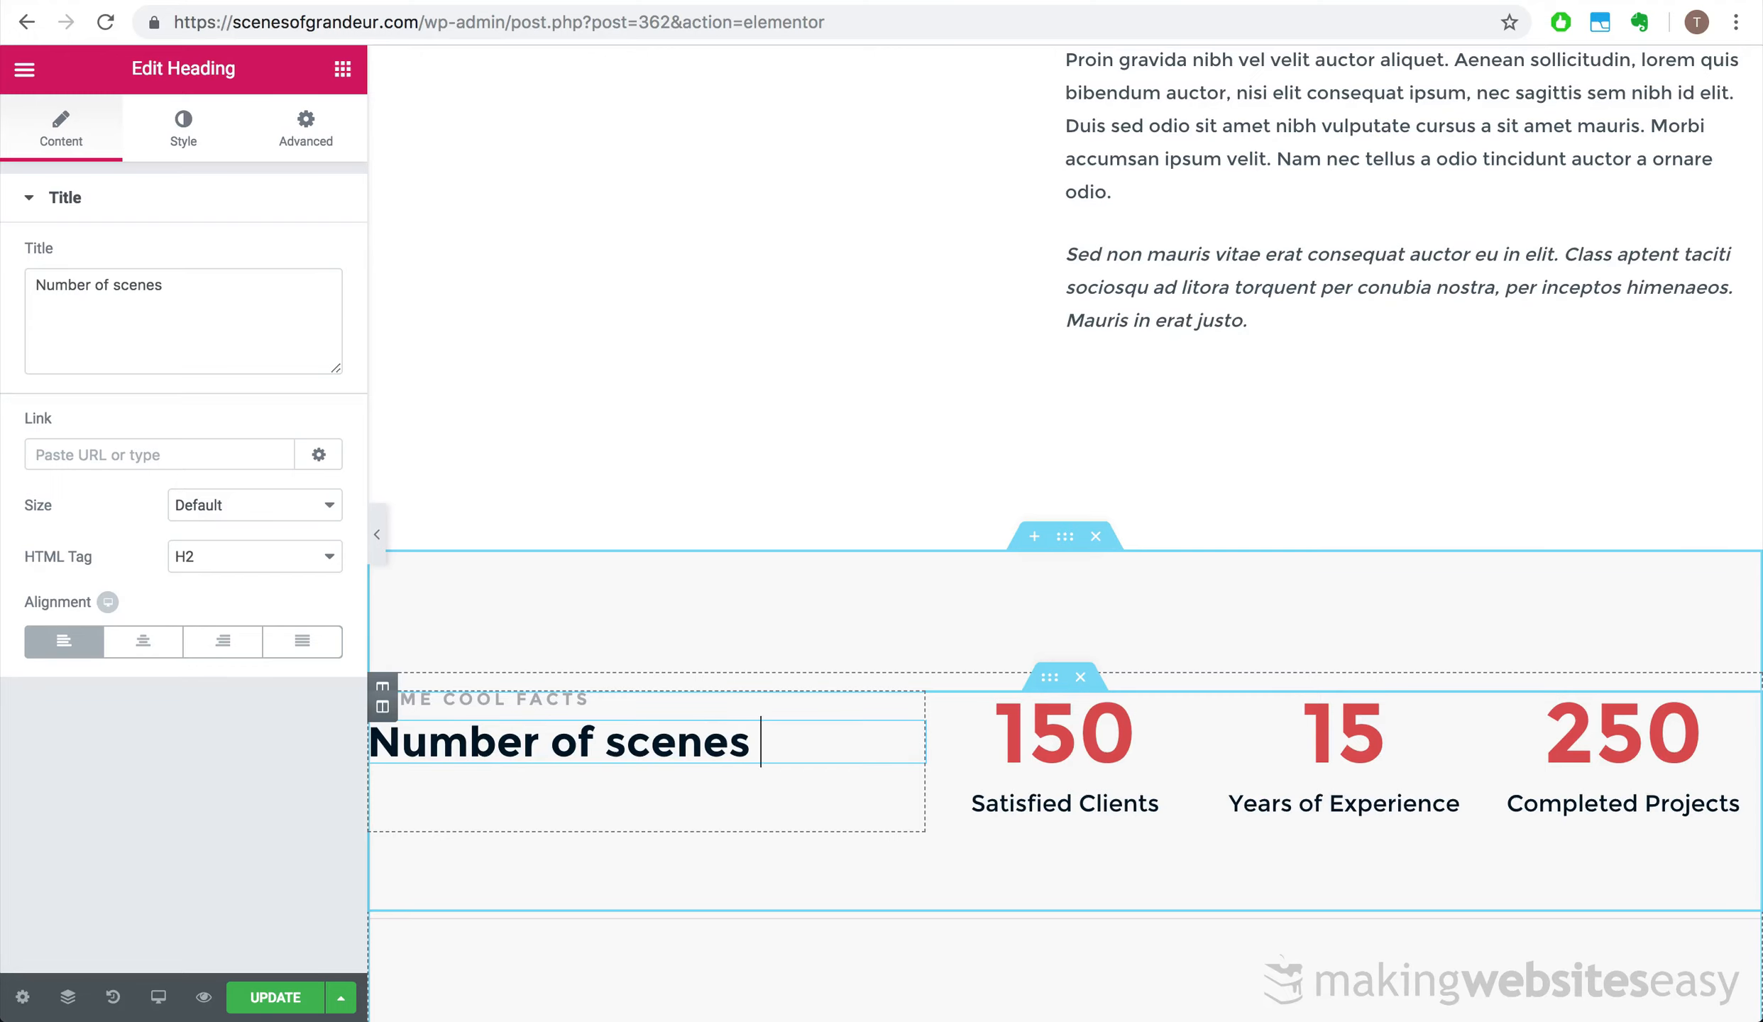
text(listed on our website)
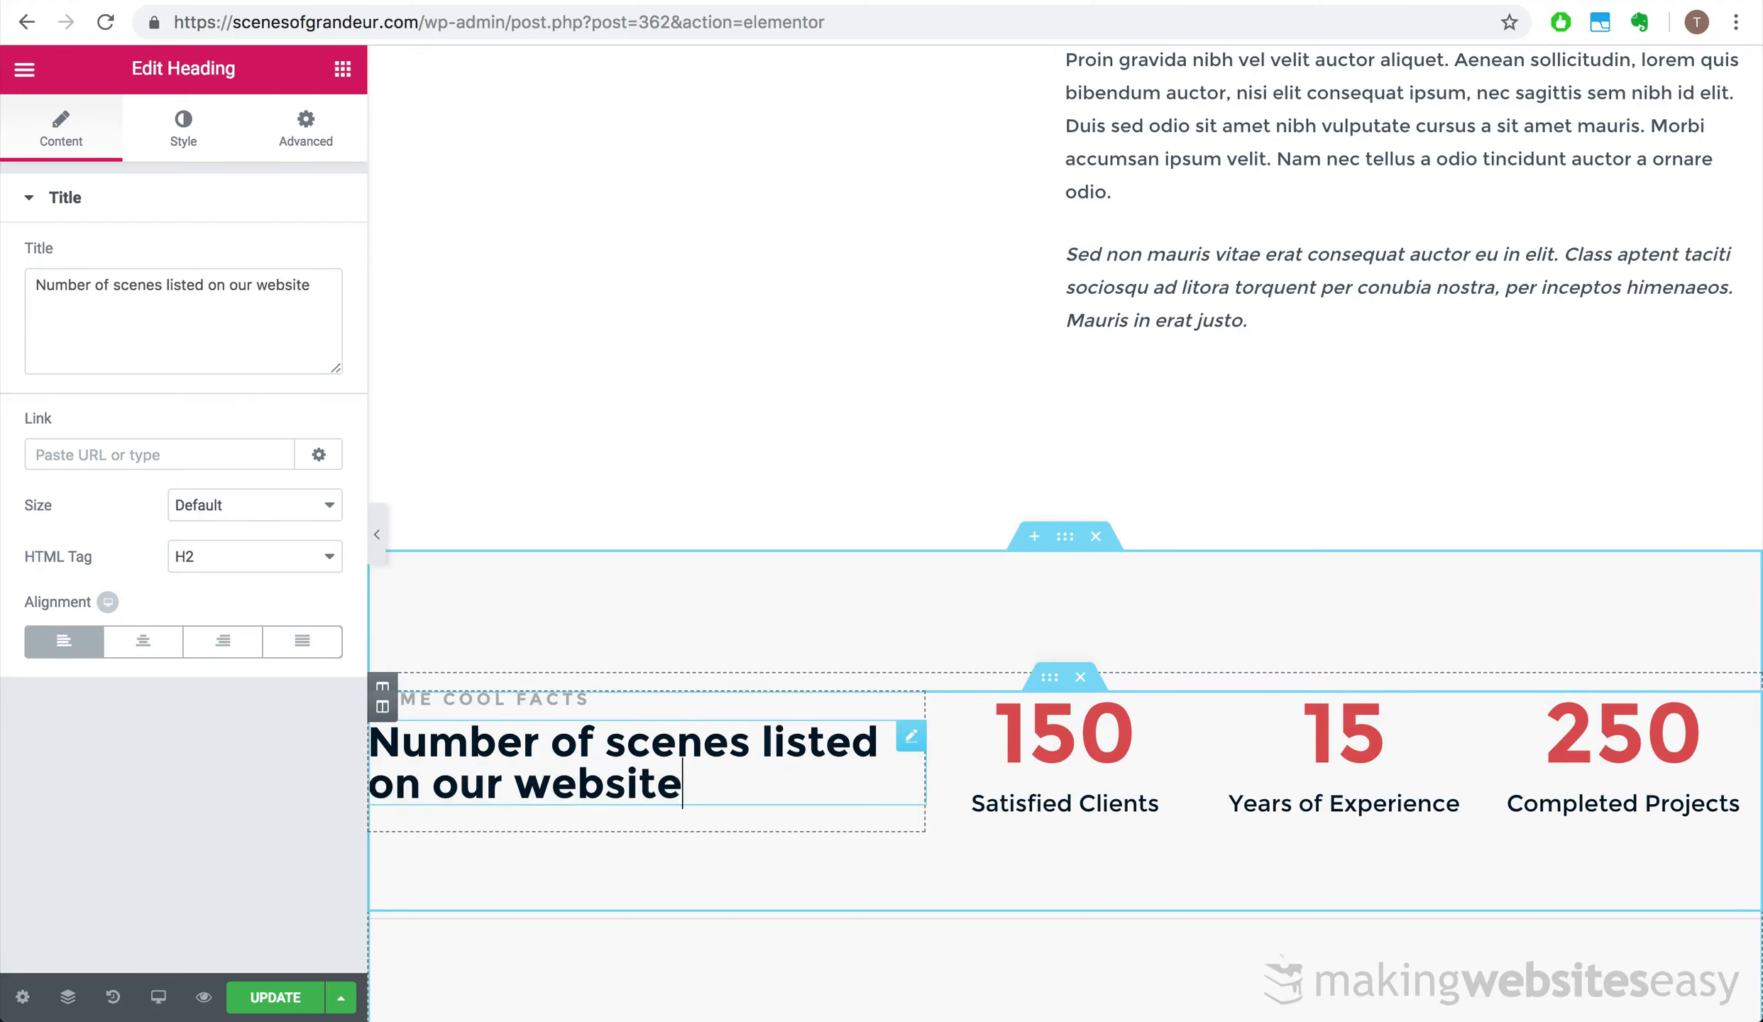
- Set the three counters to 565 "Scenes", 7 "Years of Collection" and 52 "Countries Covered"
click(1041, 800)
drag(135, 636, 12, 641)
text(Scenes)
click(1361, 800)
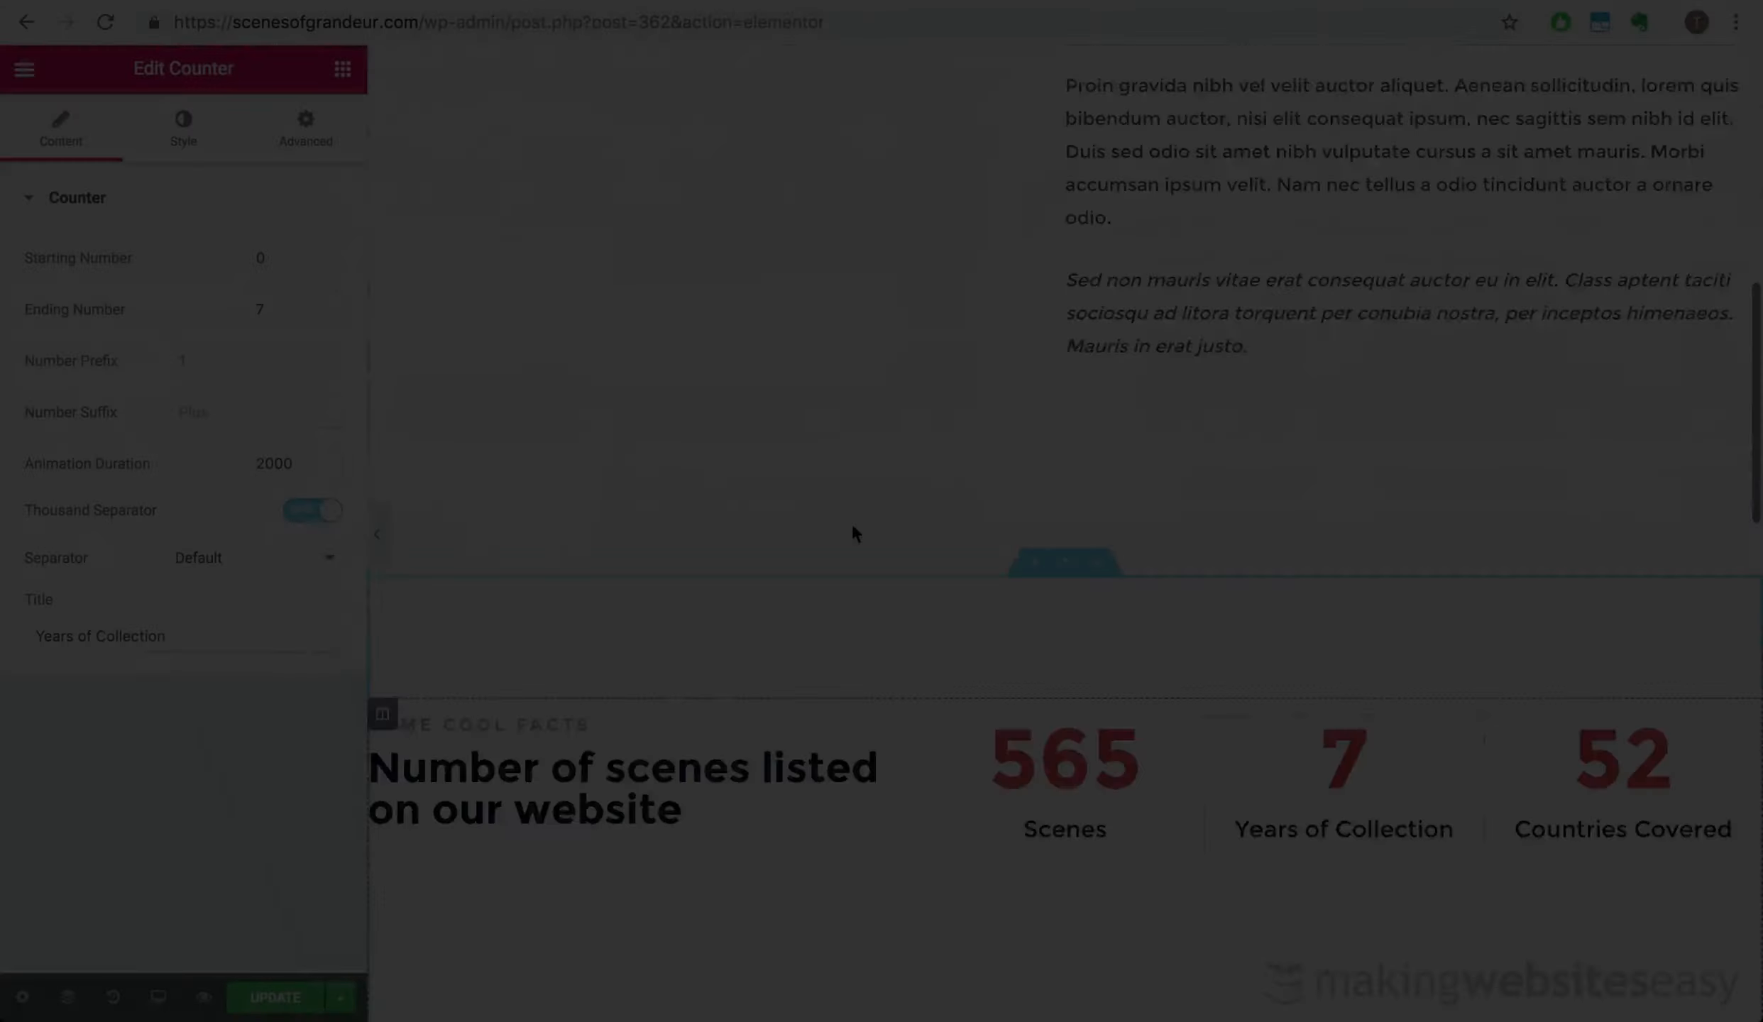
- Add the snowy peak image altitude-clouds-cold-417173.jpg as a classic background to the Nature Lovers column
scroll(854, 531, up, 8)
scroll(854, 533, down, 2)
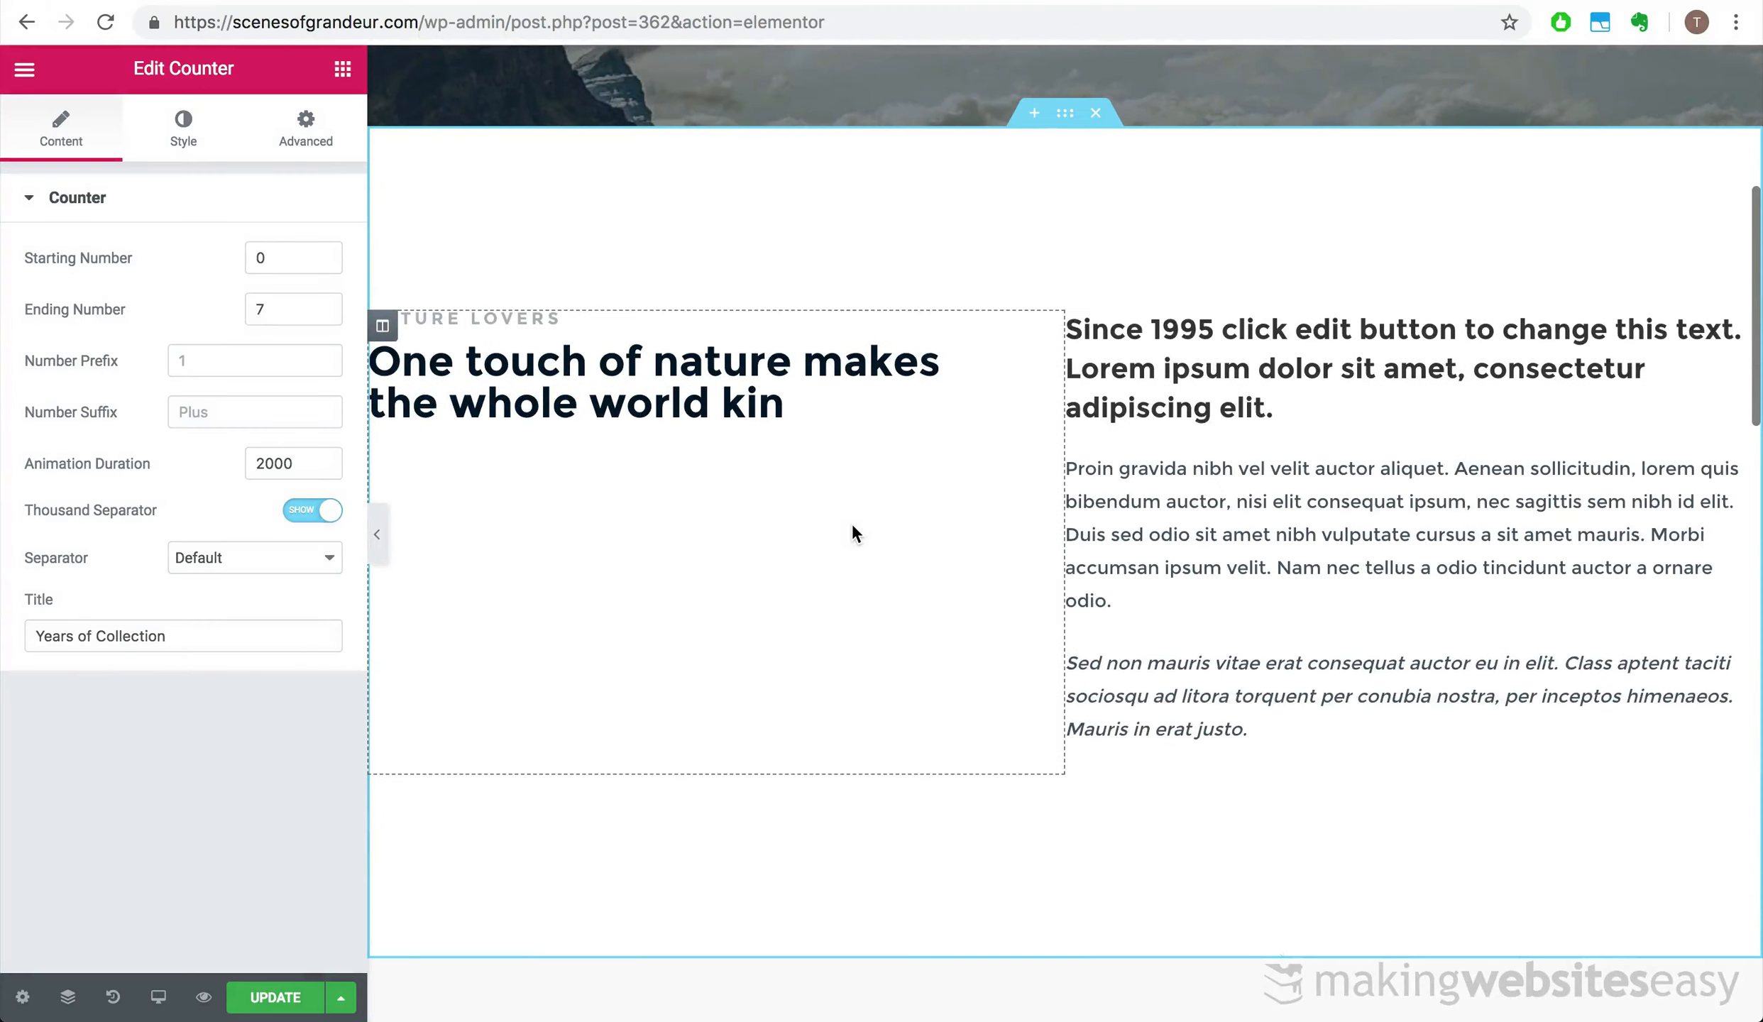
scroll(651, 602, up, 2)
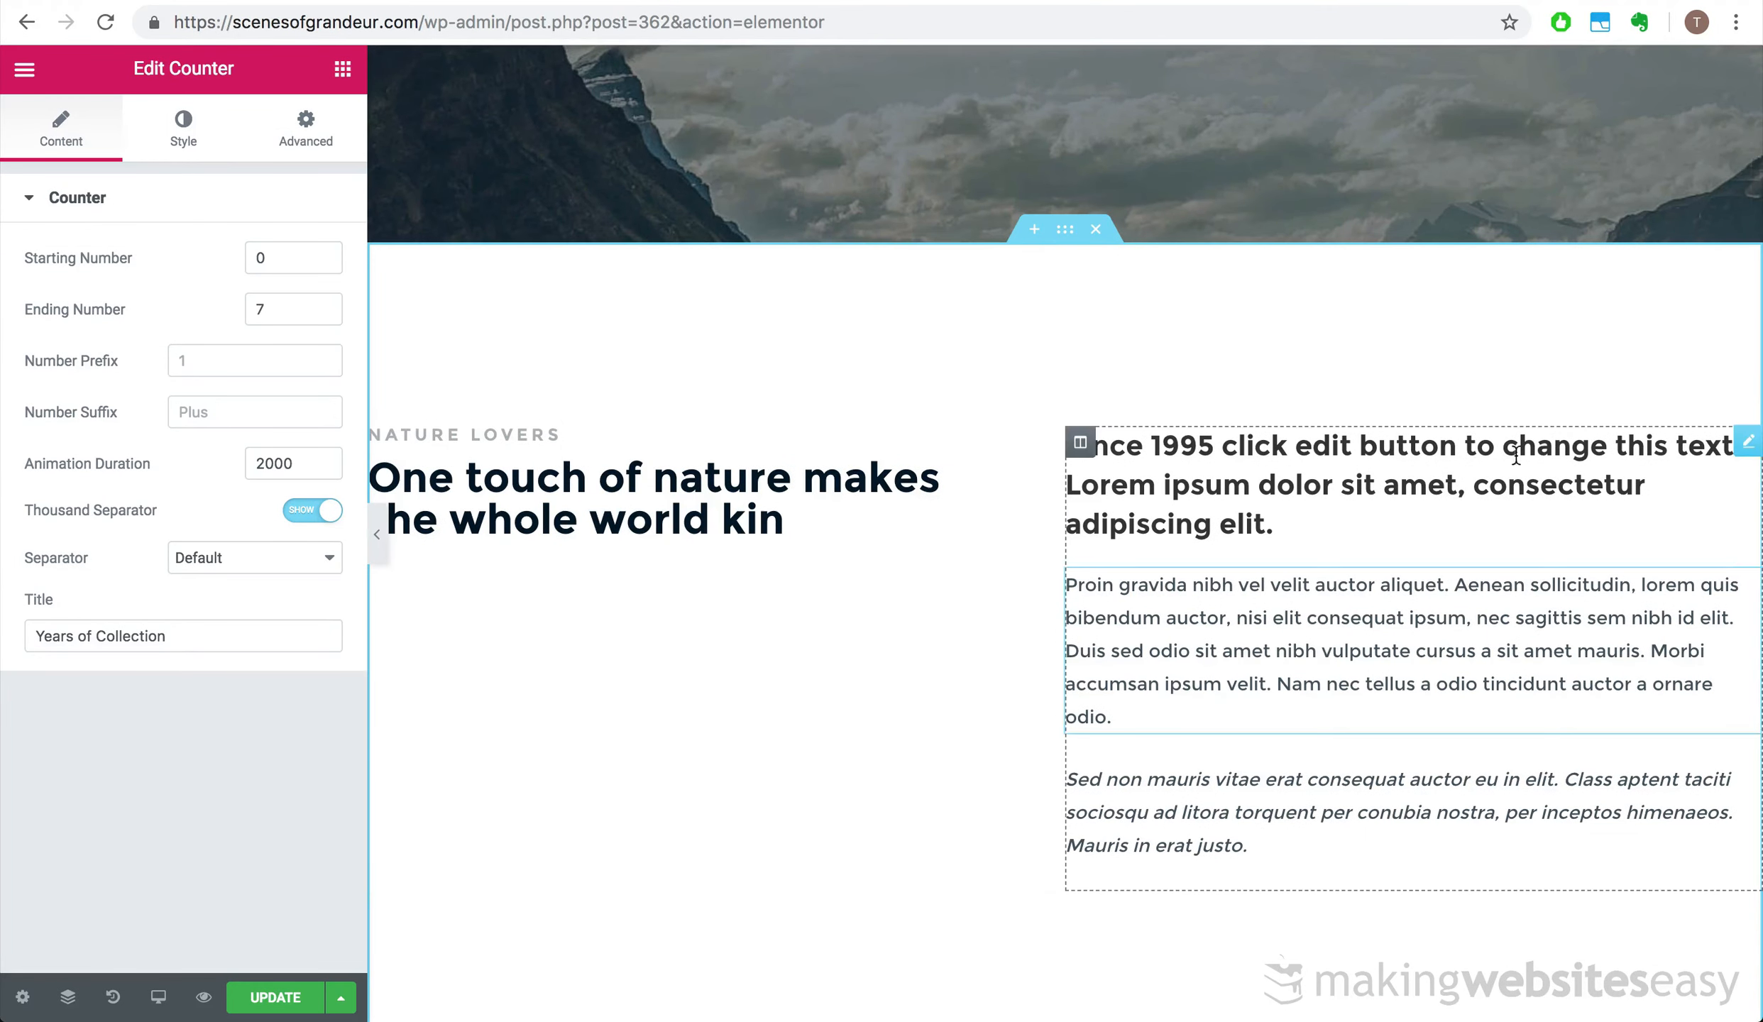
scroll(1424, 378, down, 3)
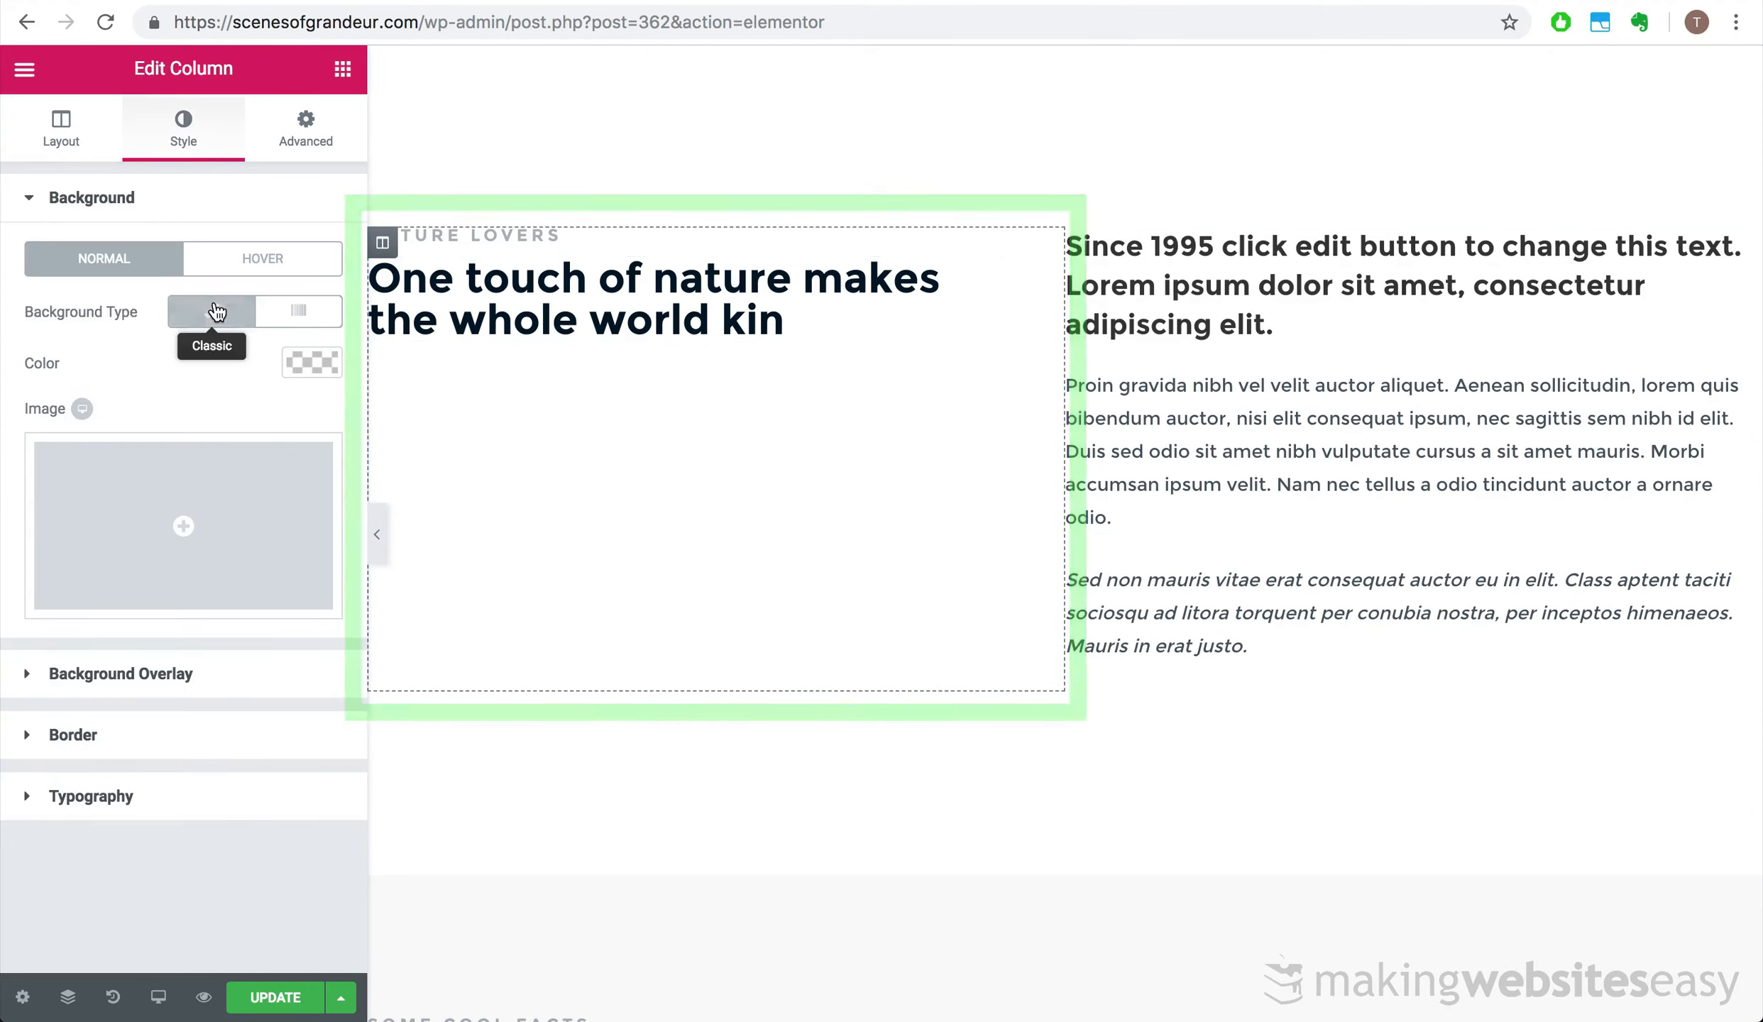
click(183, 524)
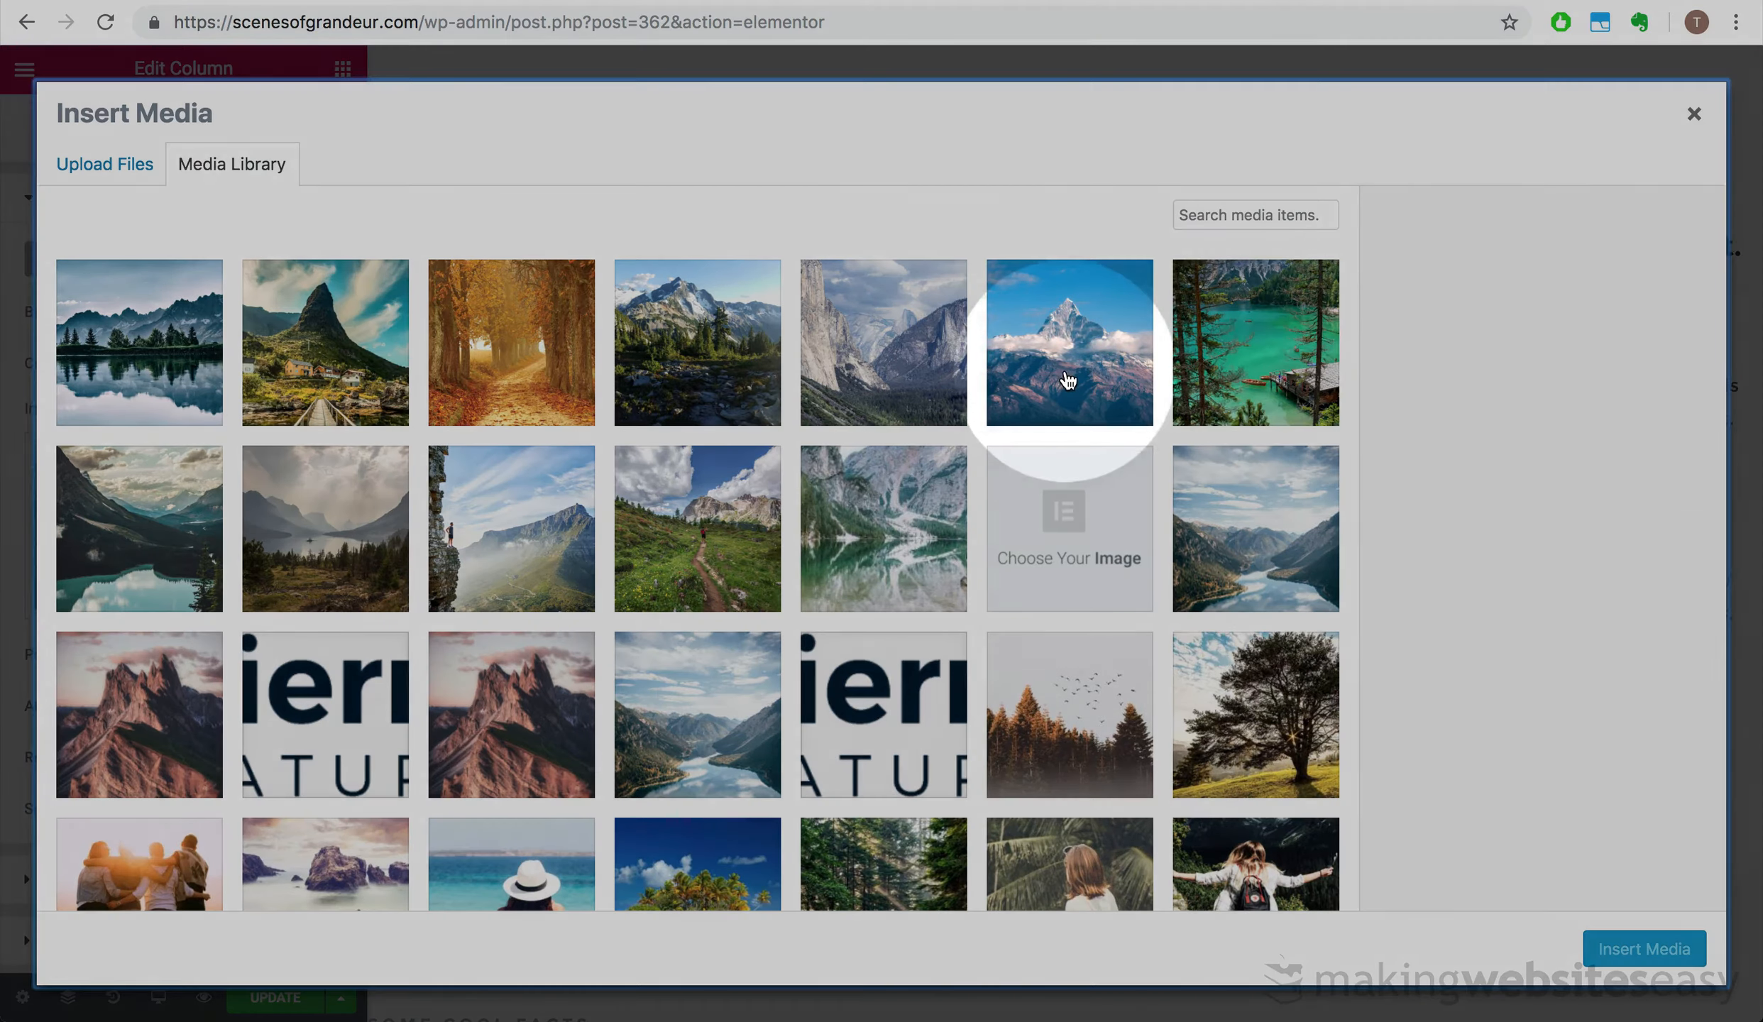
click(1069, 415)
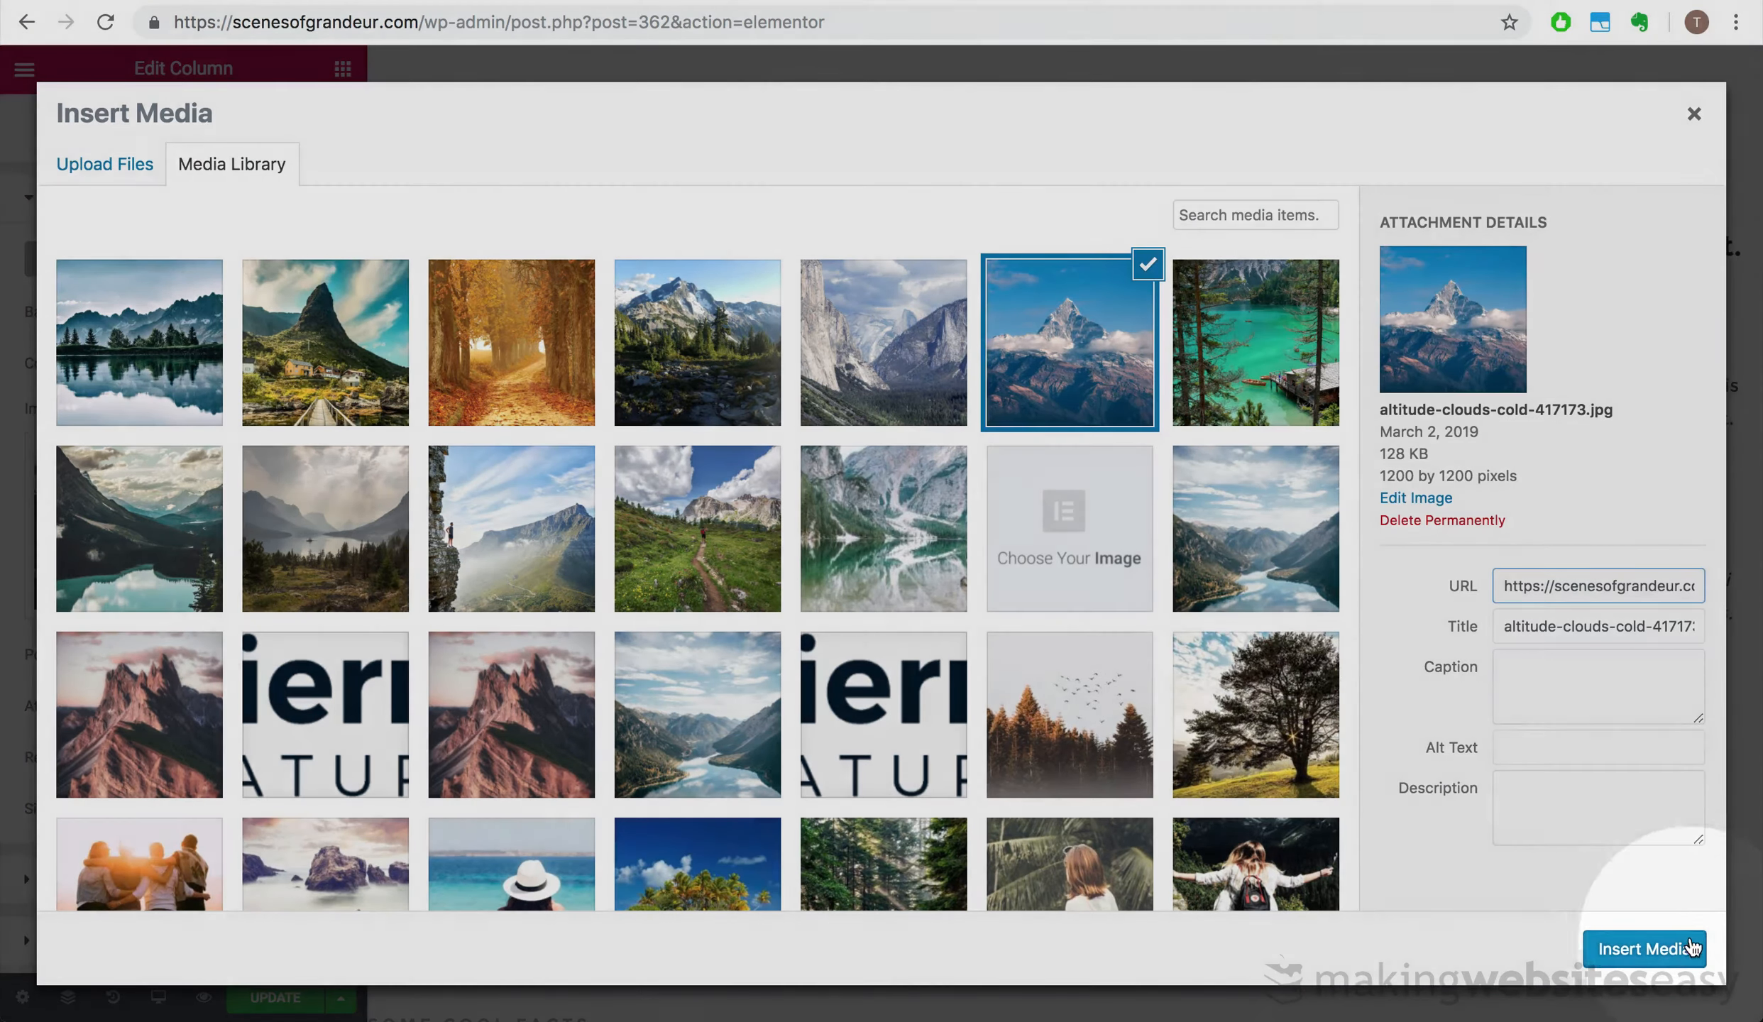
click(1643, 949)
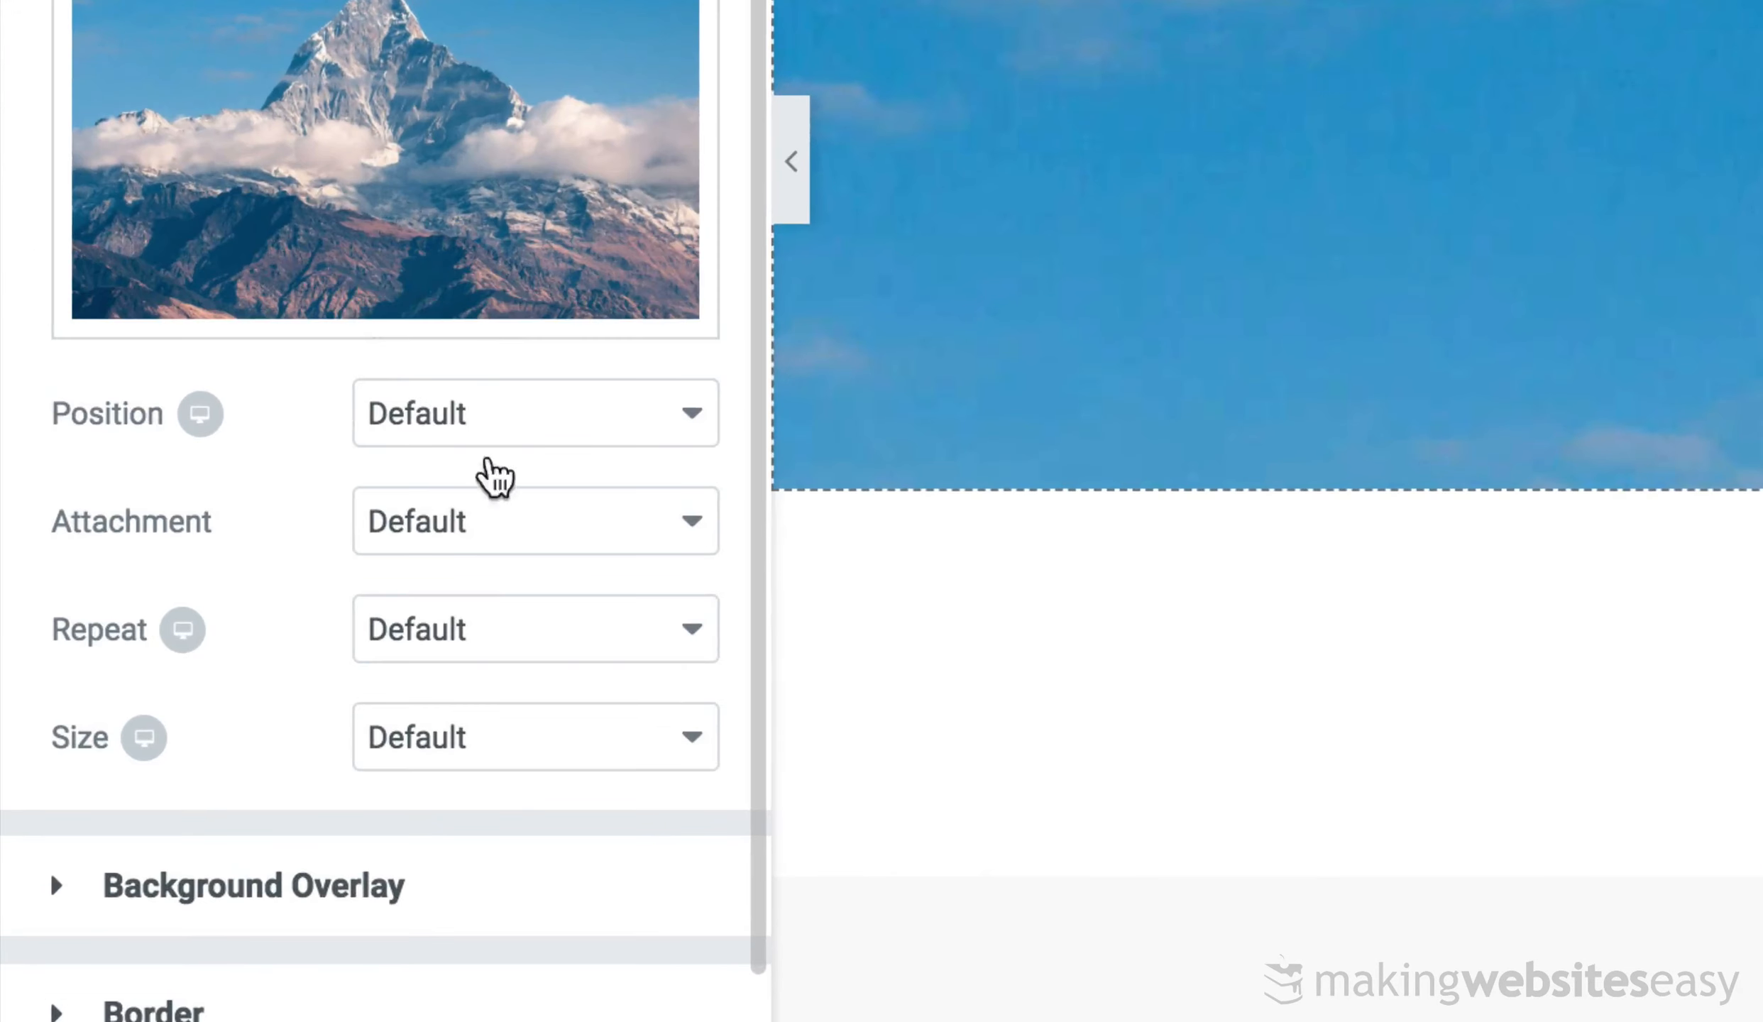
- Set the Nature Lovers column's background image position to Center Center and its size to Cover
click(529, 414)
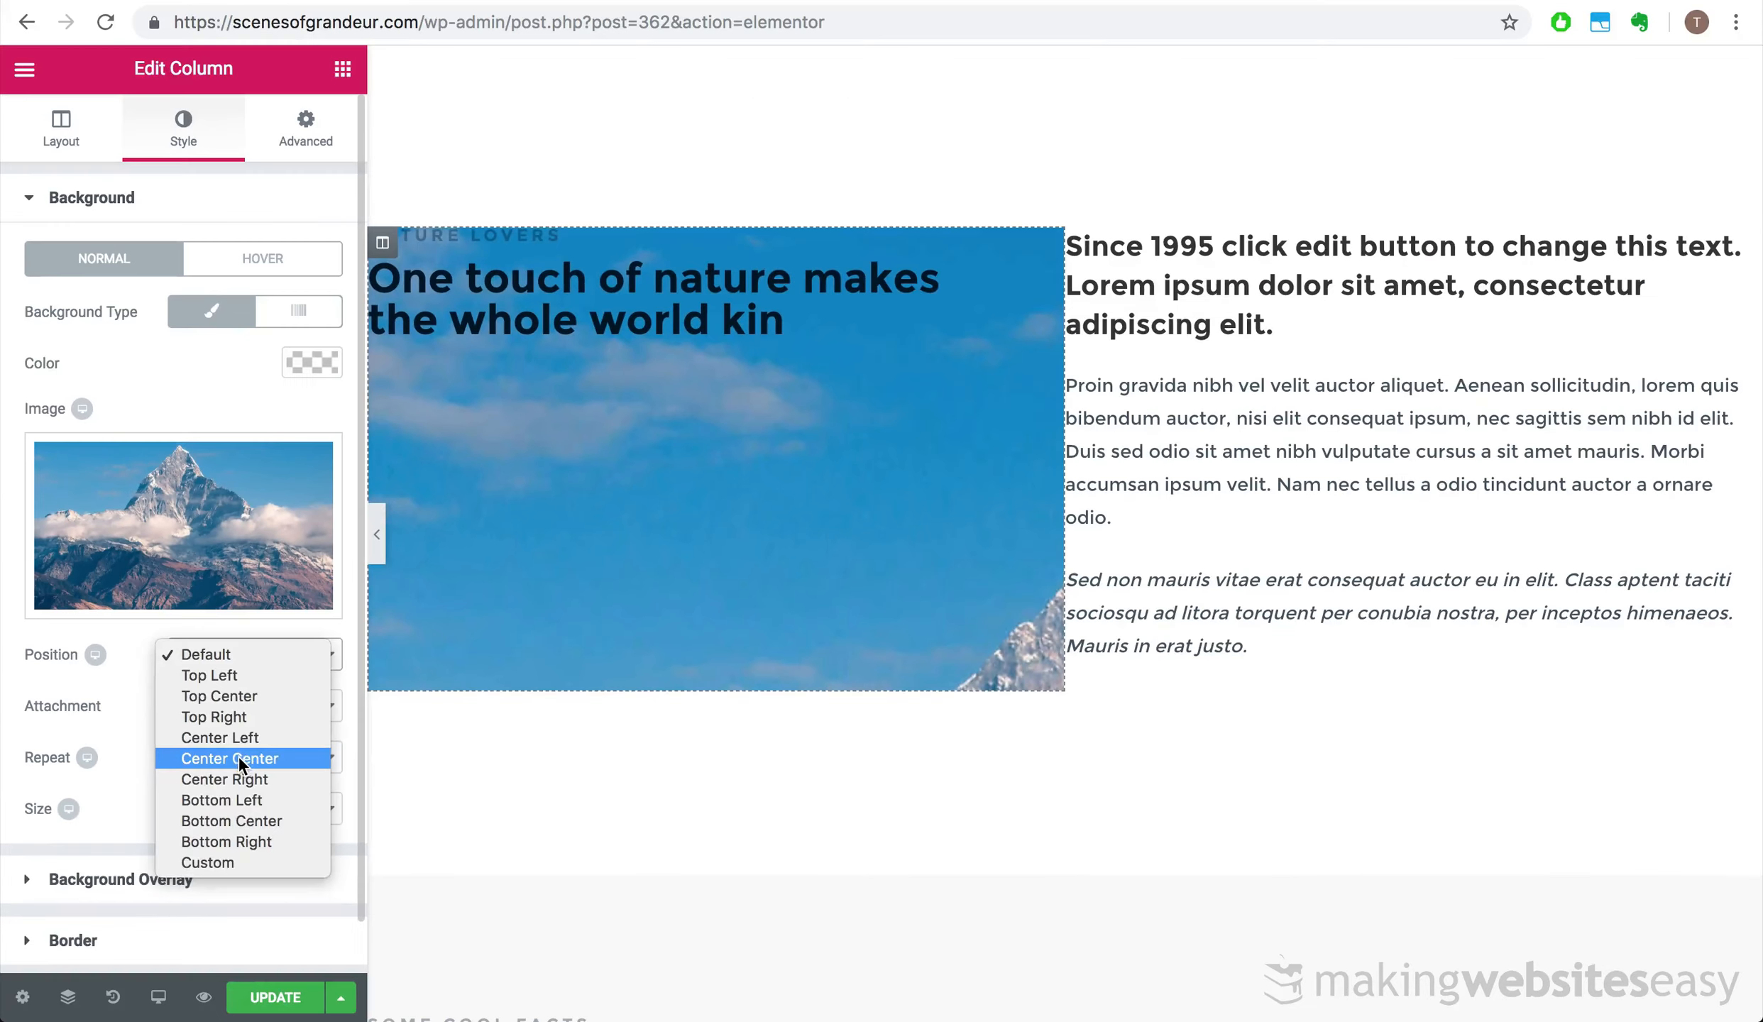
click(515, 643)
click(193, 808)
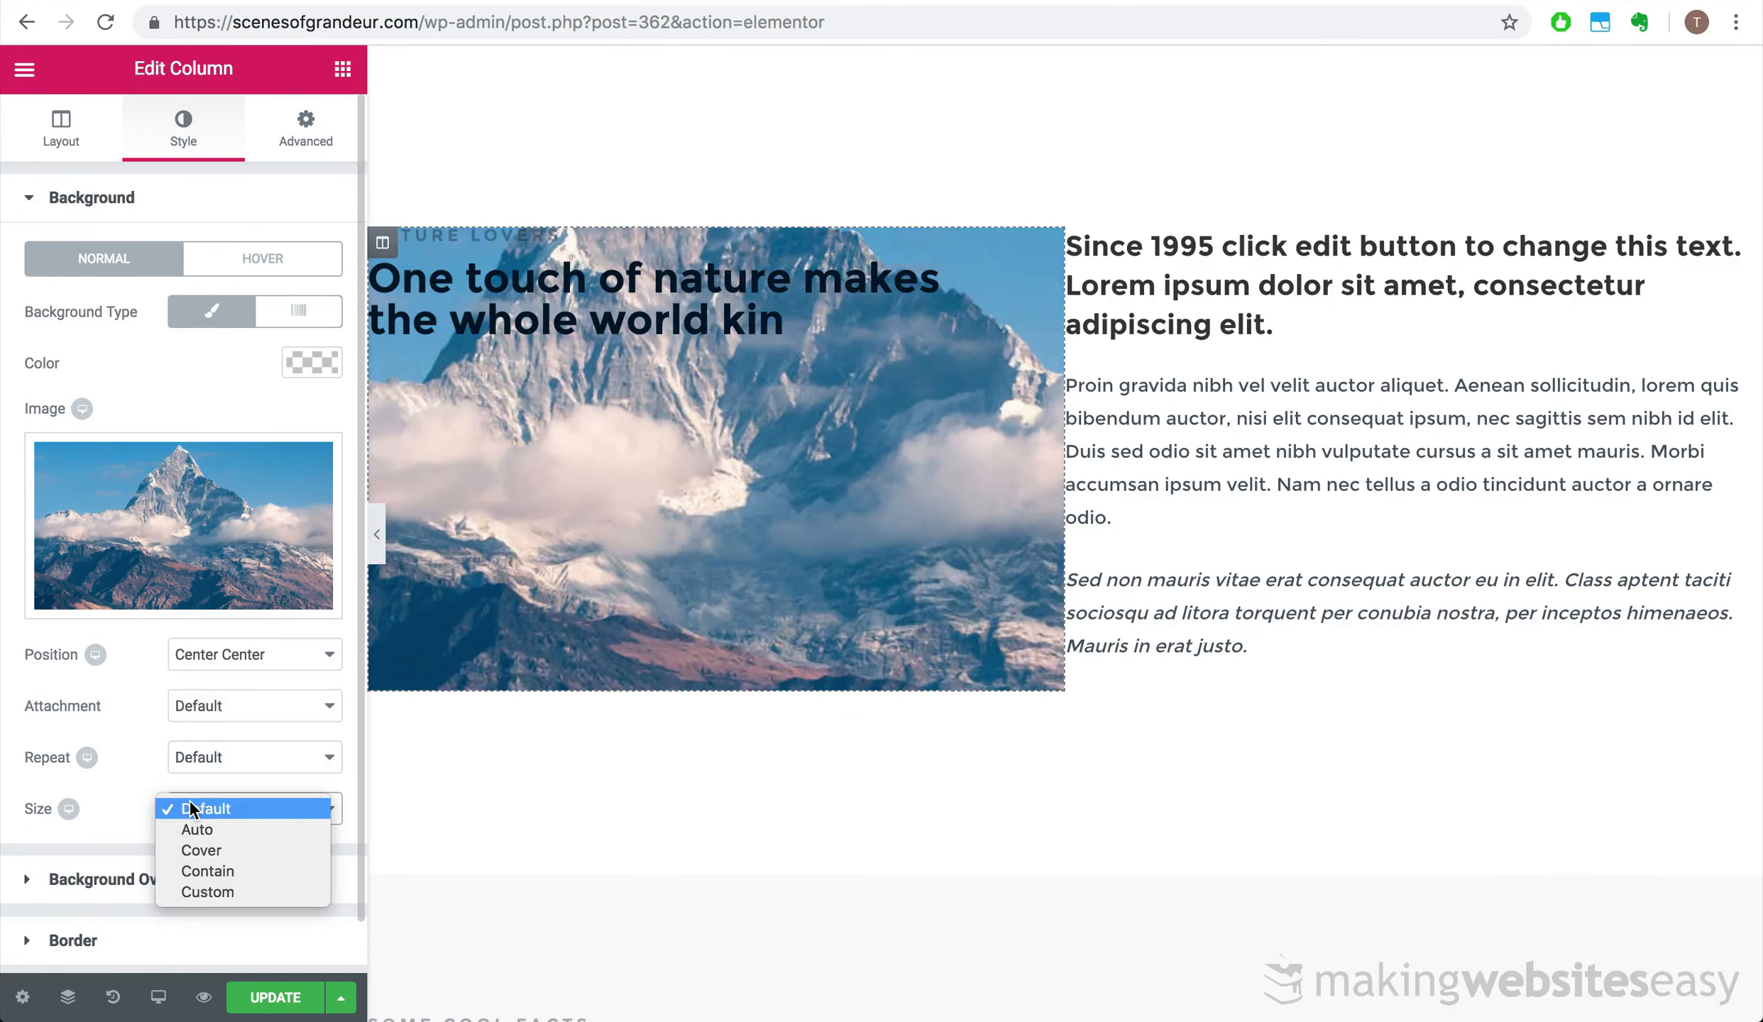
click(202, 850)
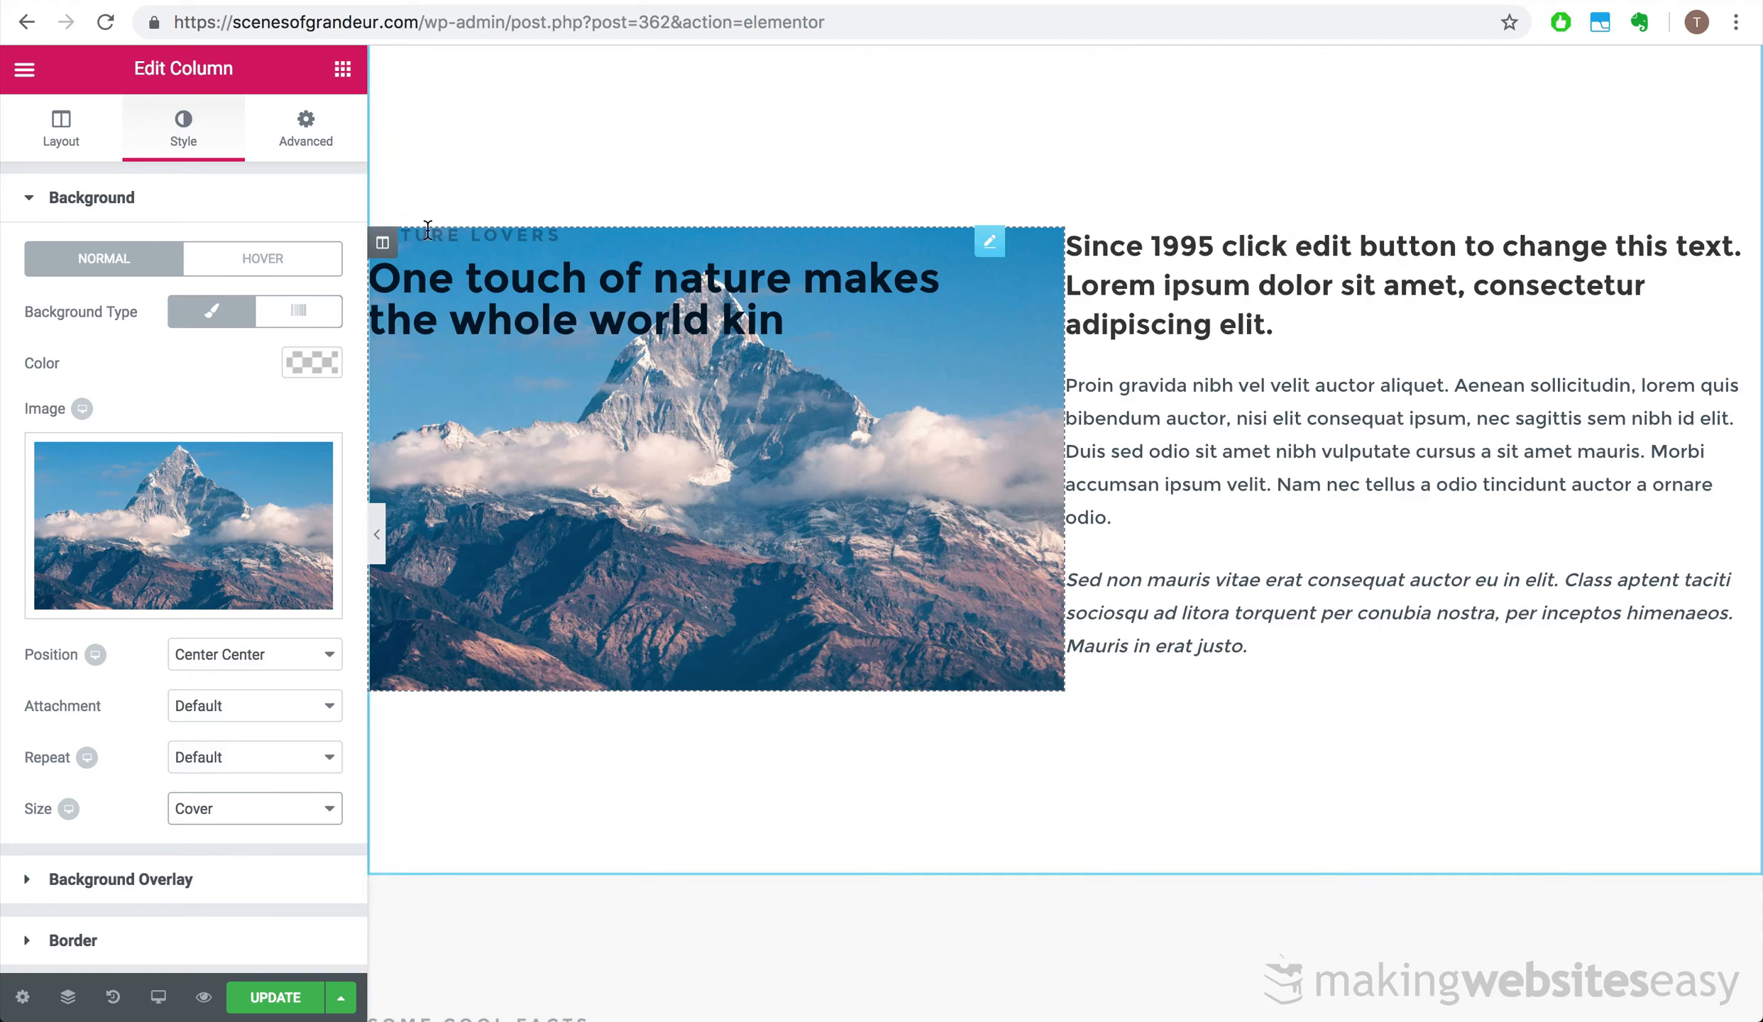
- Add space above the Nature Lovers heading and set the text color of it and the "One touch of nature" heading to white
click(460, 279)
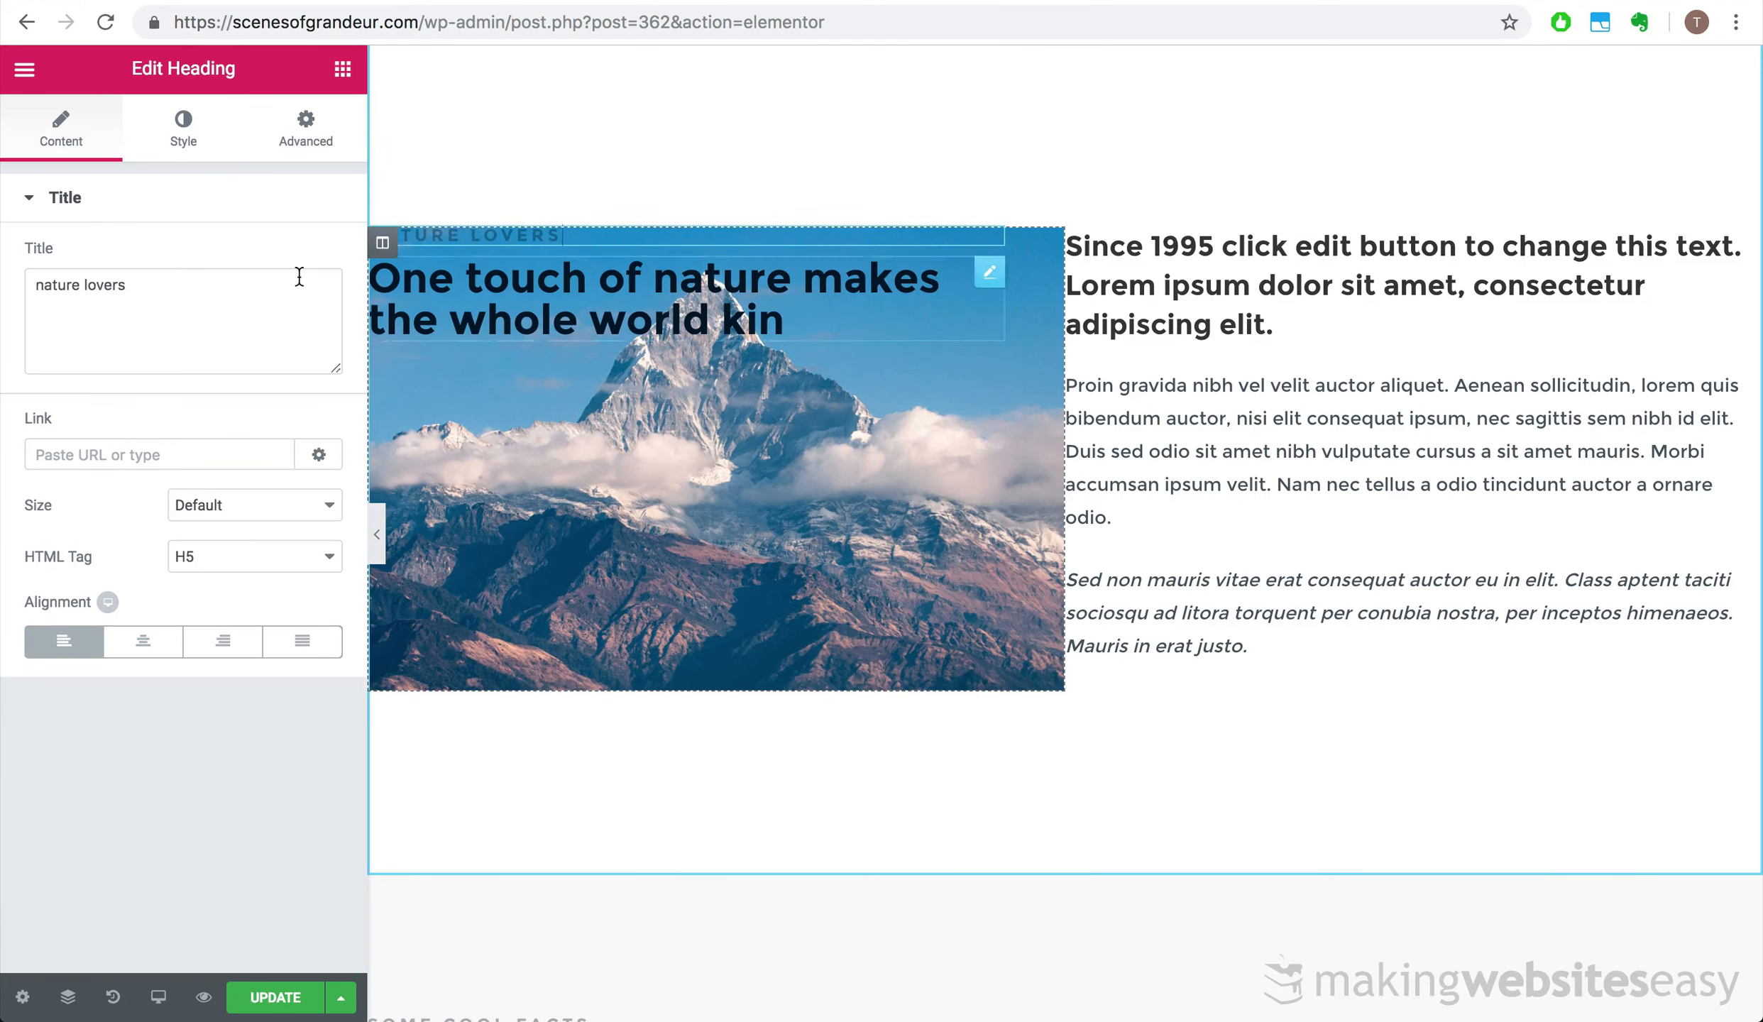
click(305, 128)
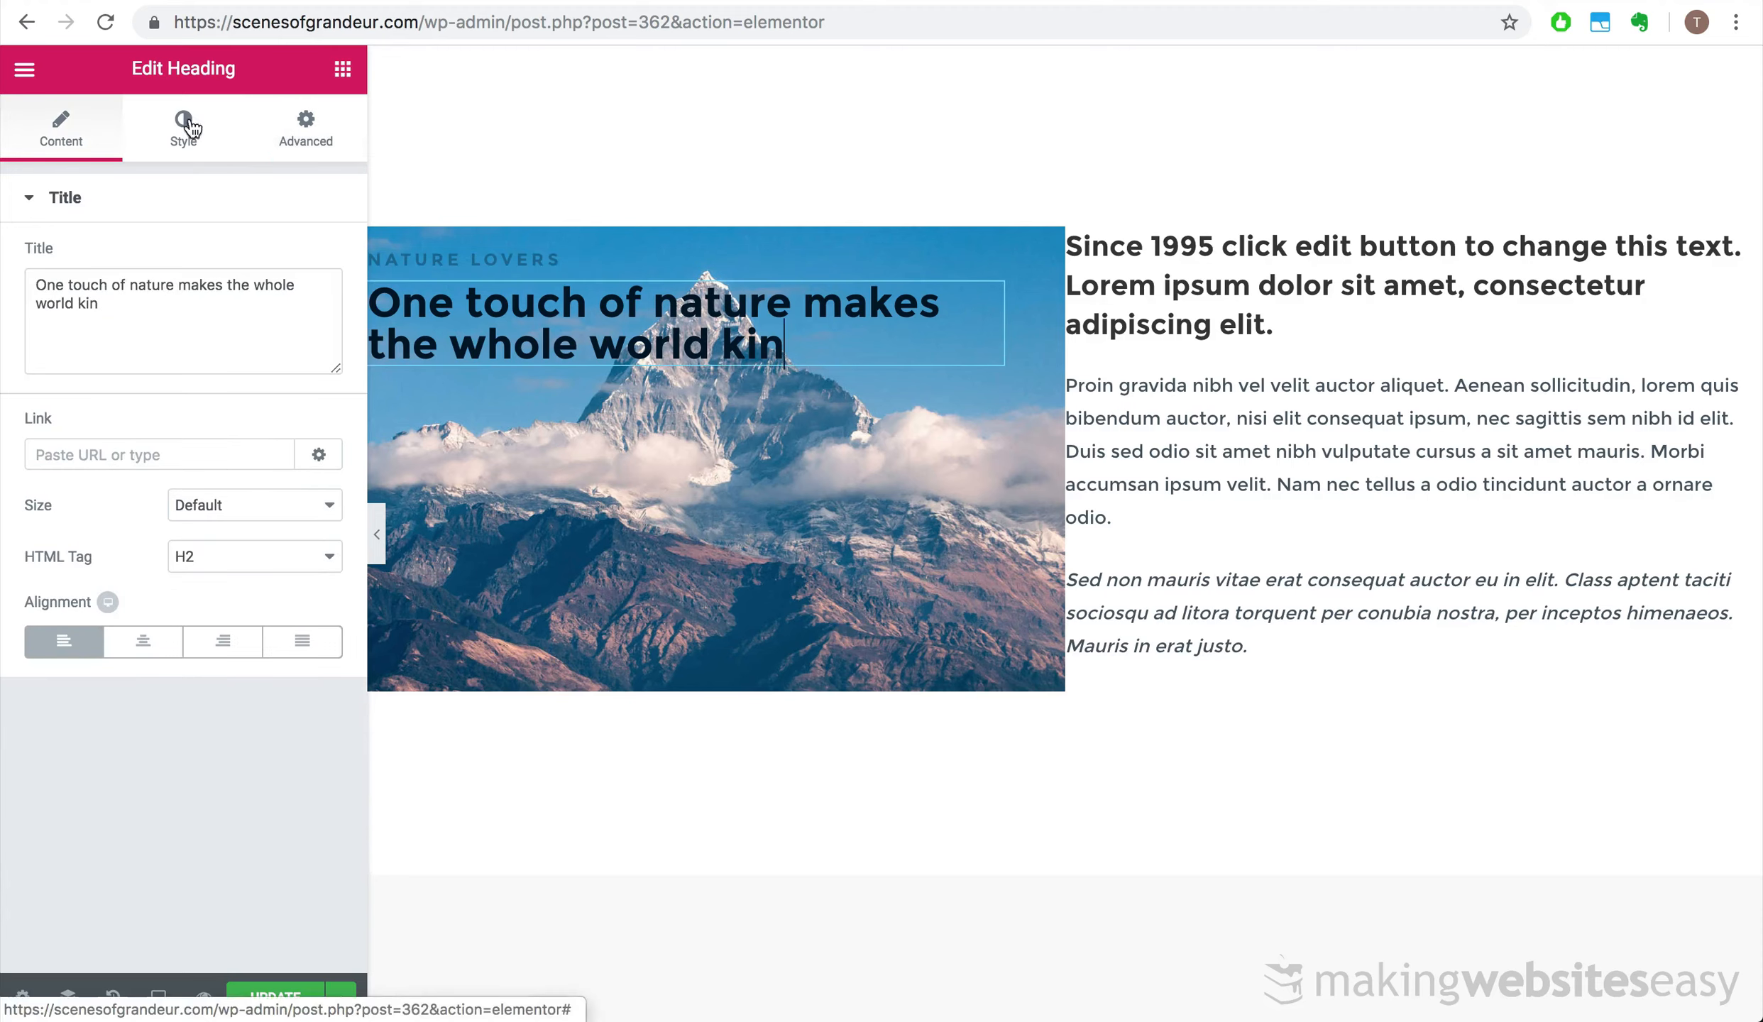
click(186, 126)
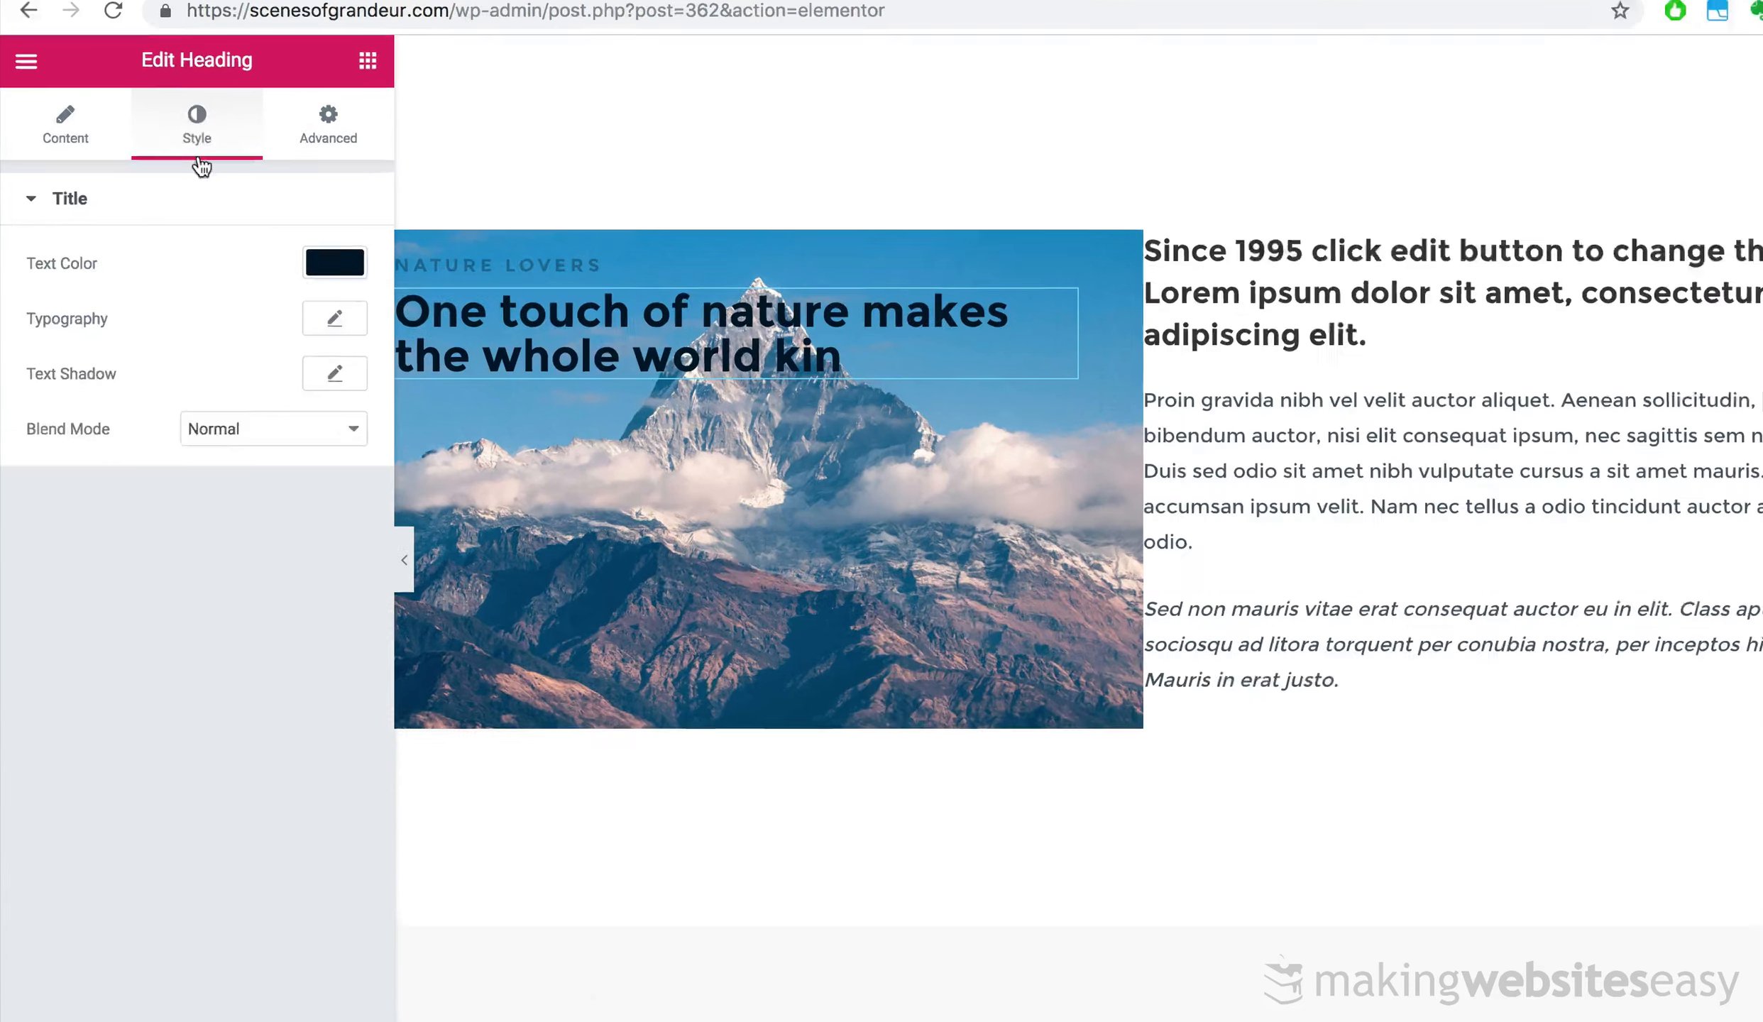
click(693, 347)
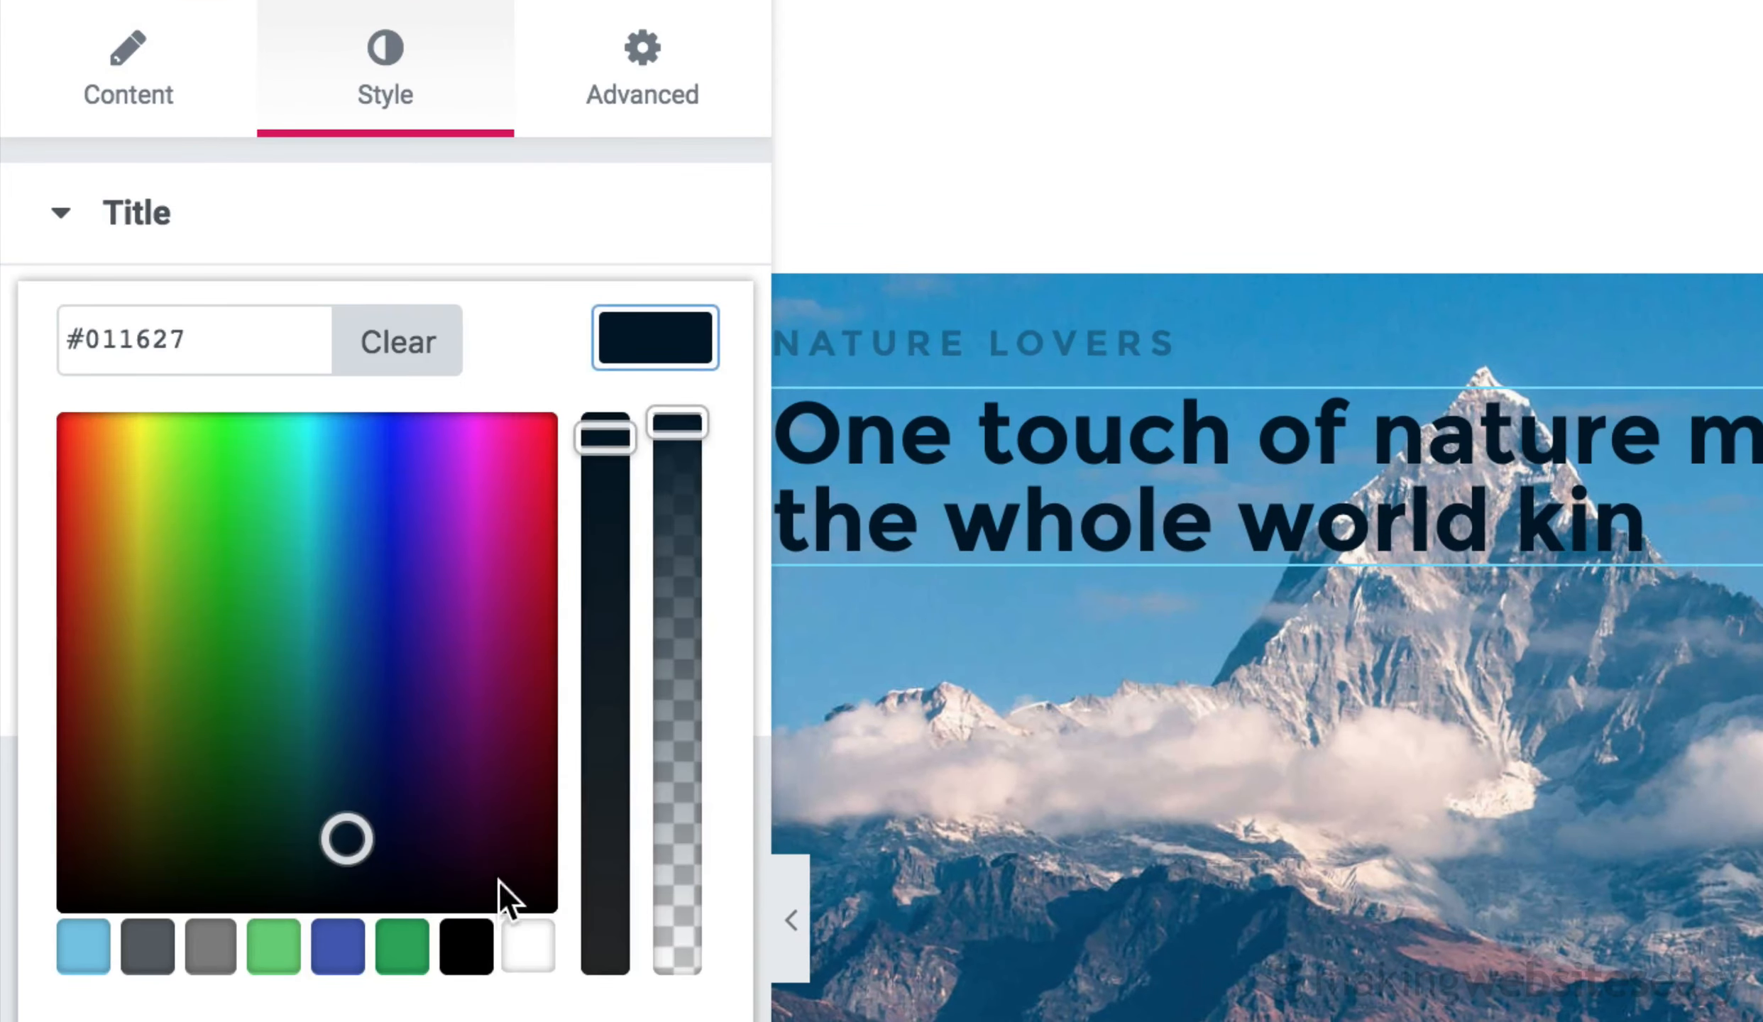
click(520, 949)
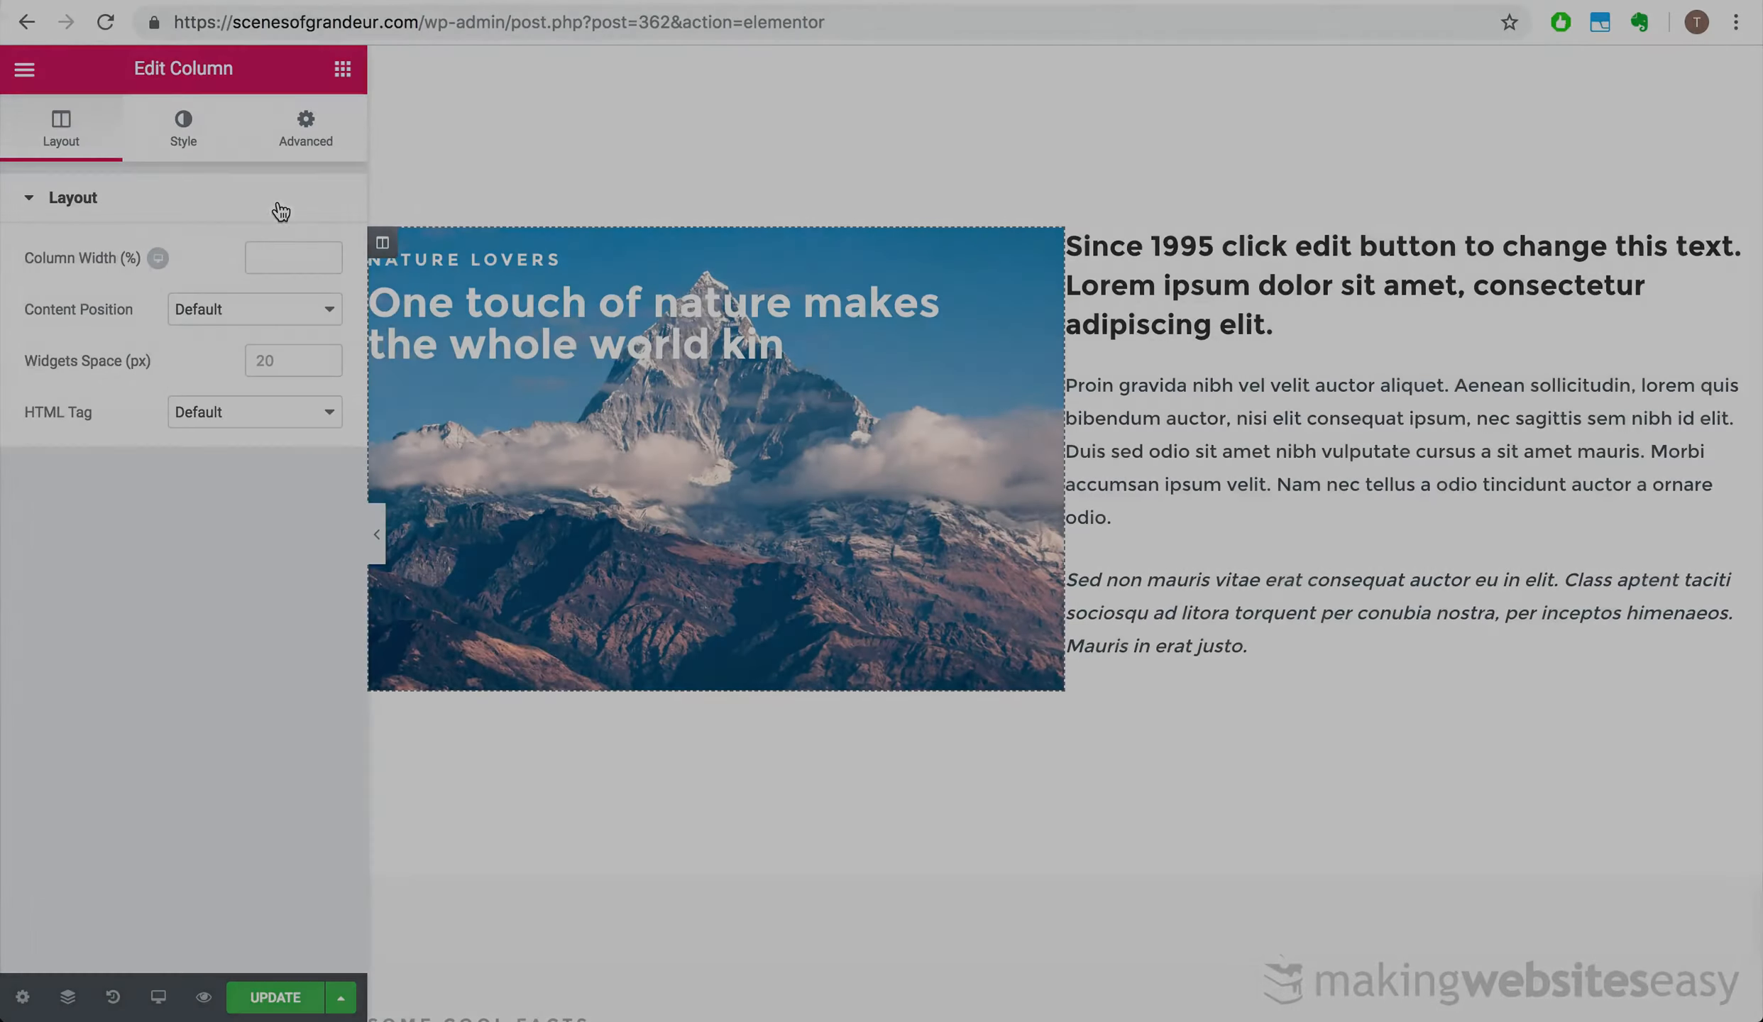
- Add a gradient background overlay with black as its first color to the Nature Lovers column, with opacity 0.51
click(183, 128)
scroll(231, 652, down, 1)
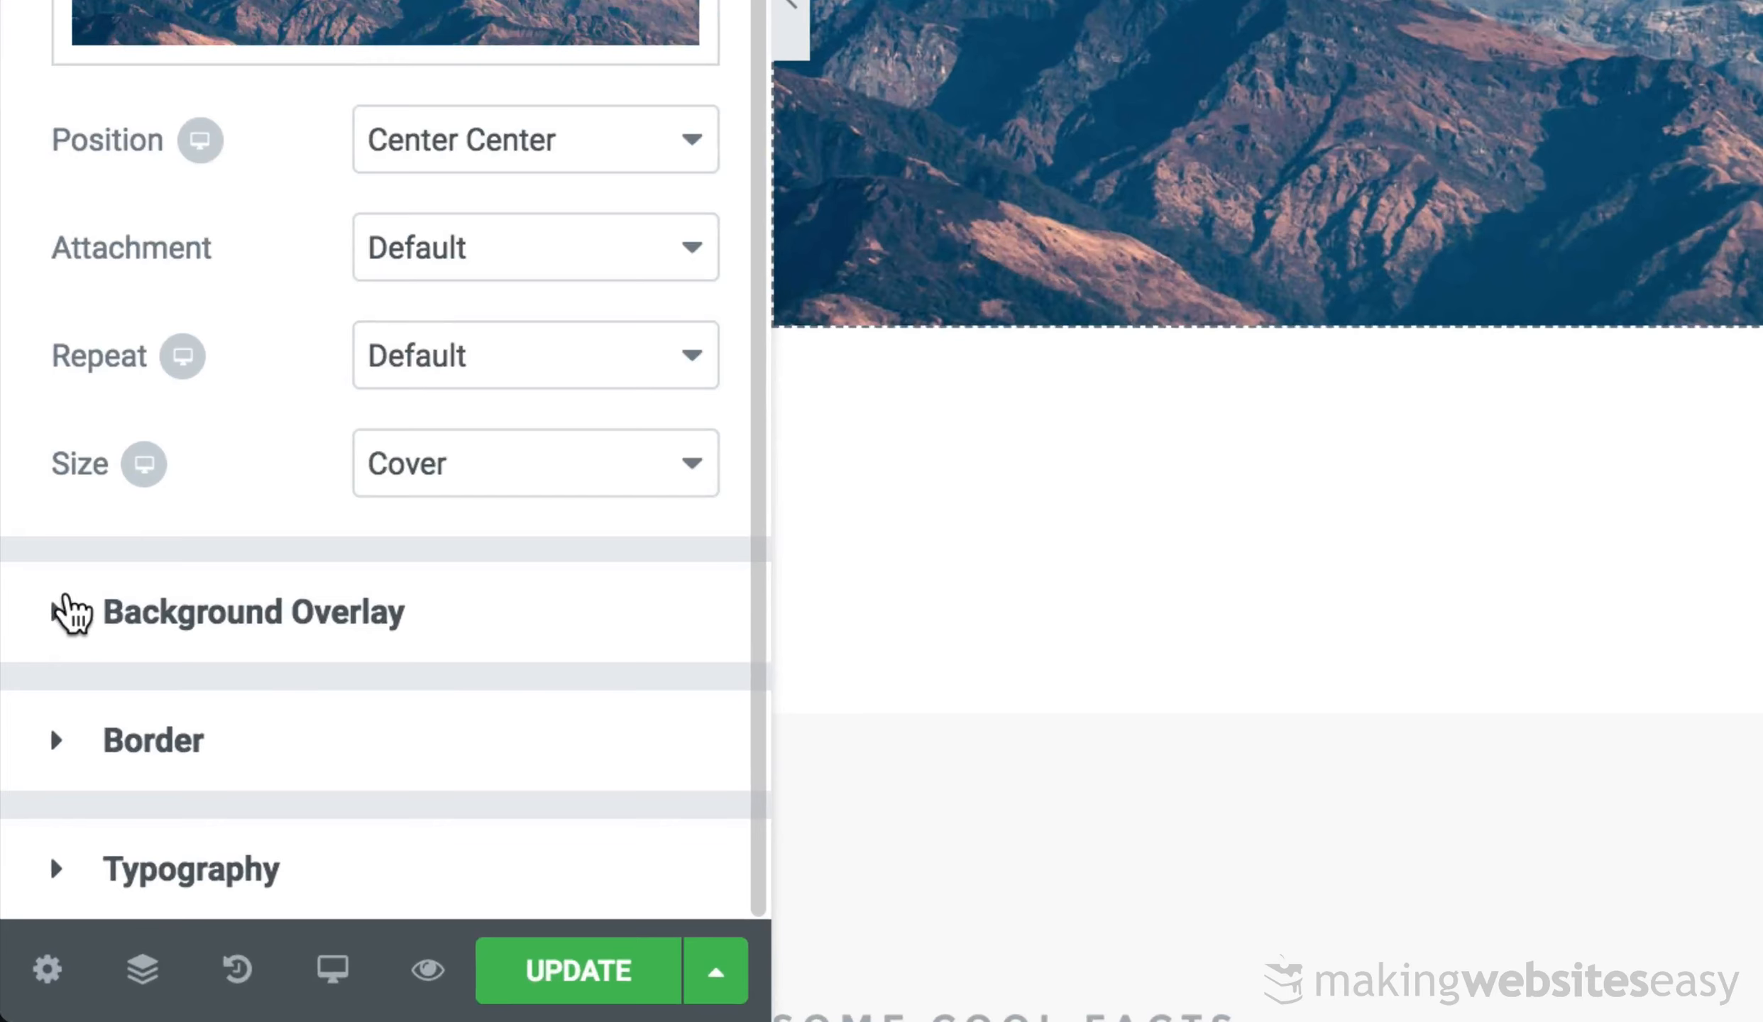
click(71, 612)
scroll(684, 71, up, 5)
click(673, 237)
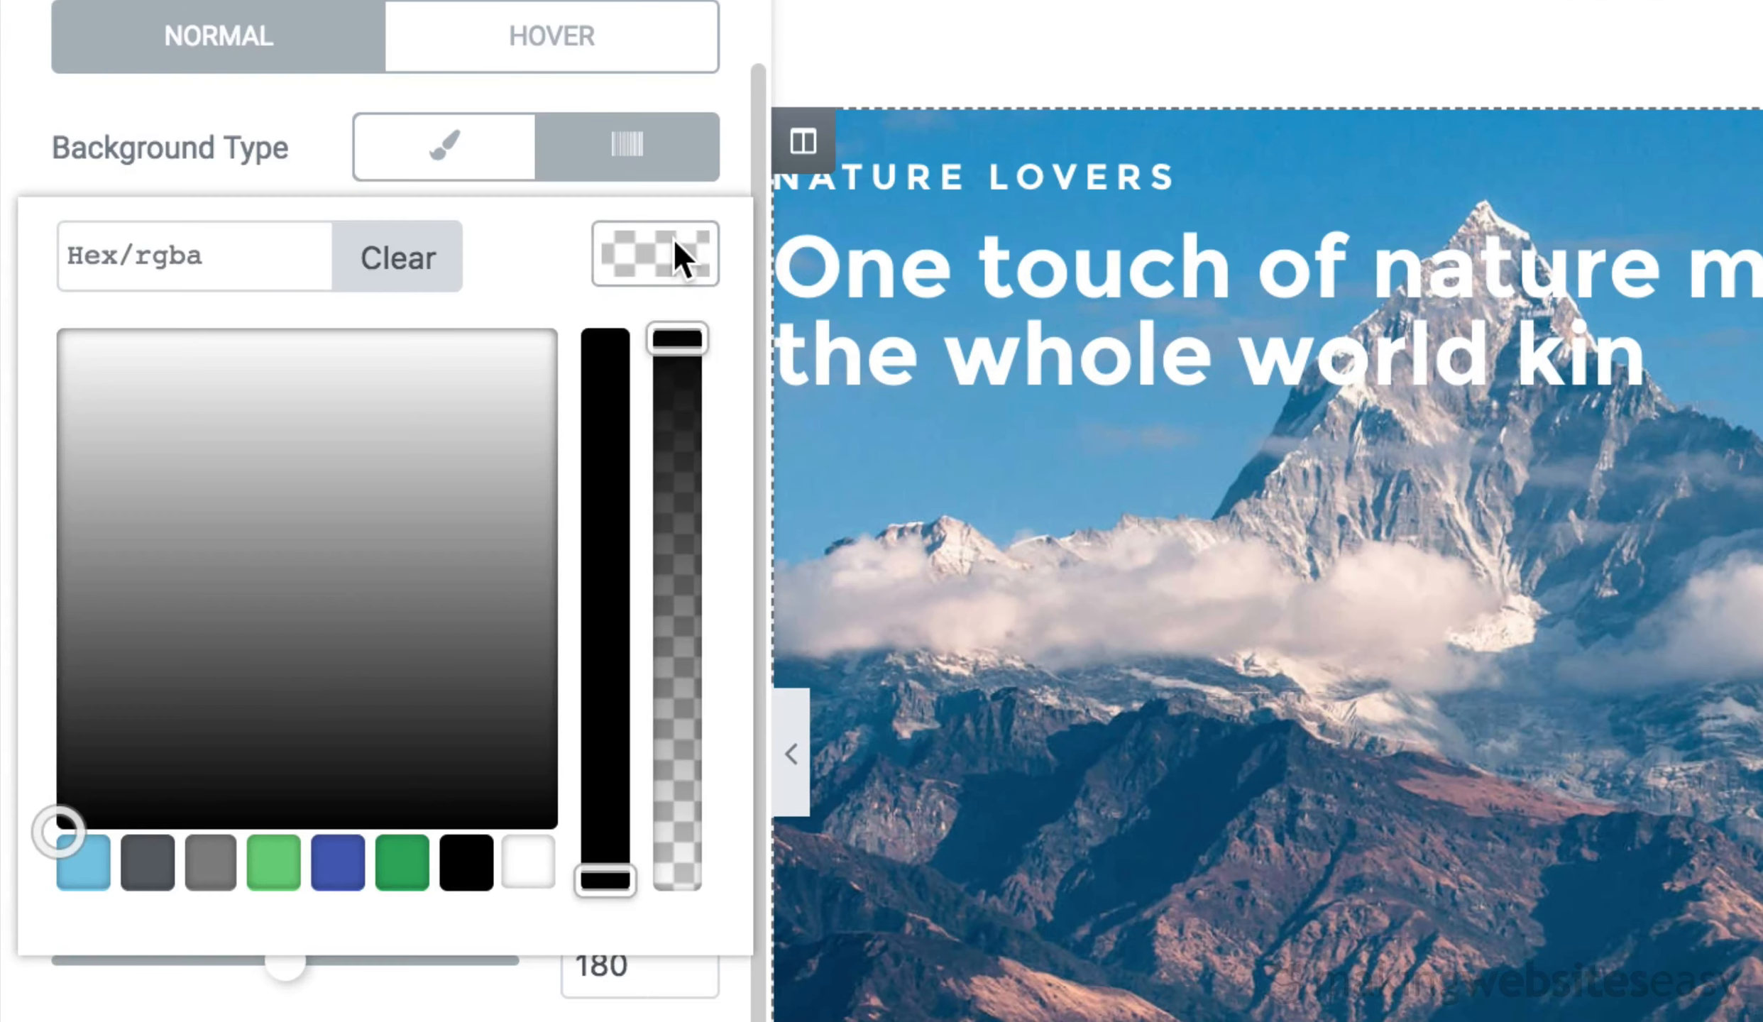
click(466, 862)
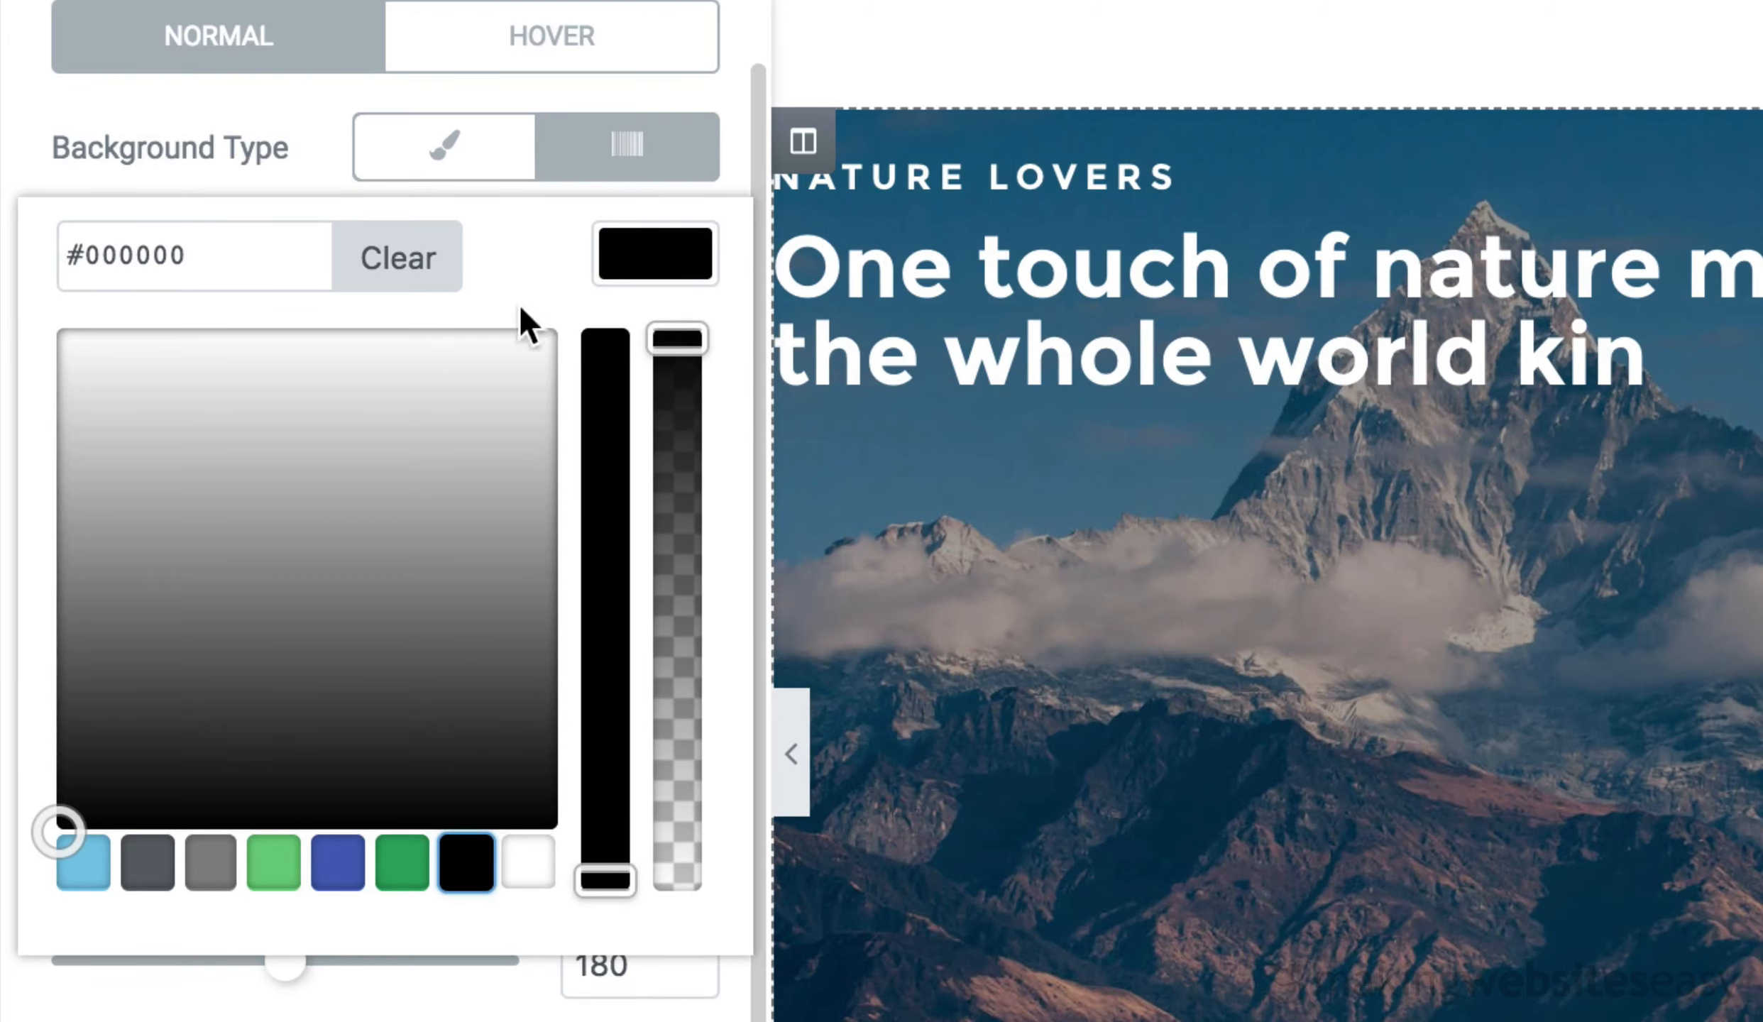
drag(678, 389, 678, 339)
drag(605, 880, 606, 855)
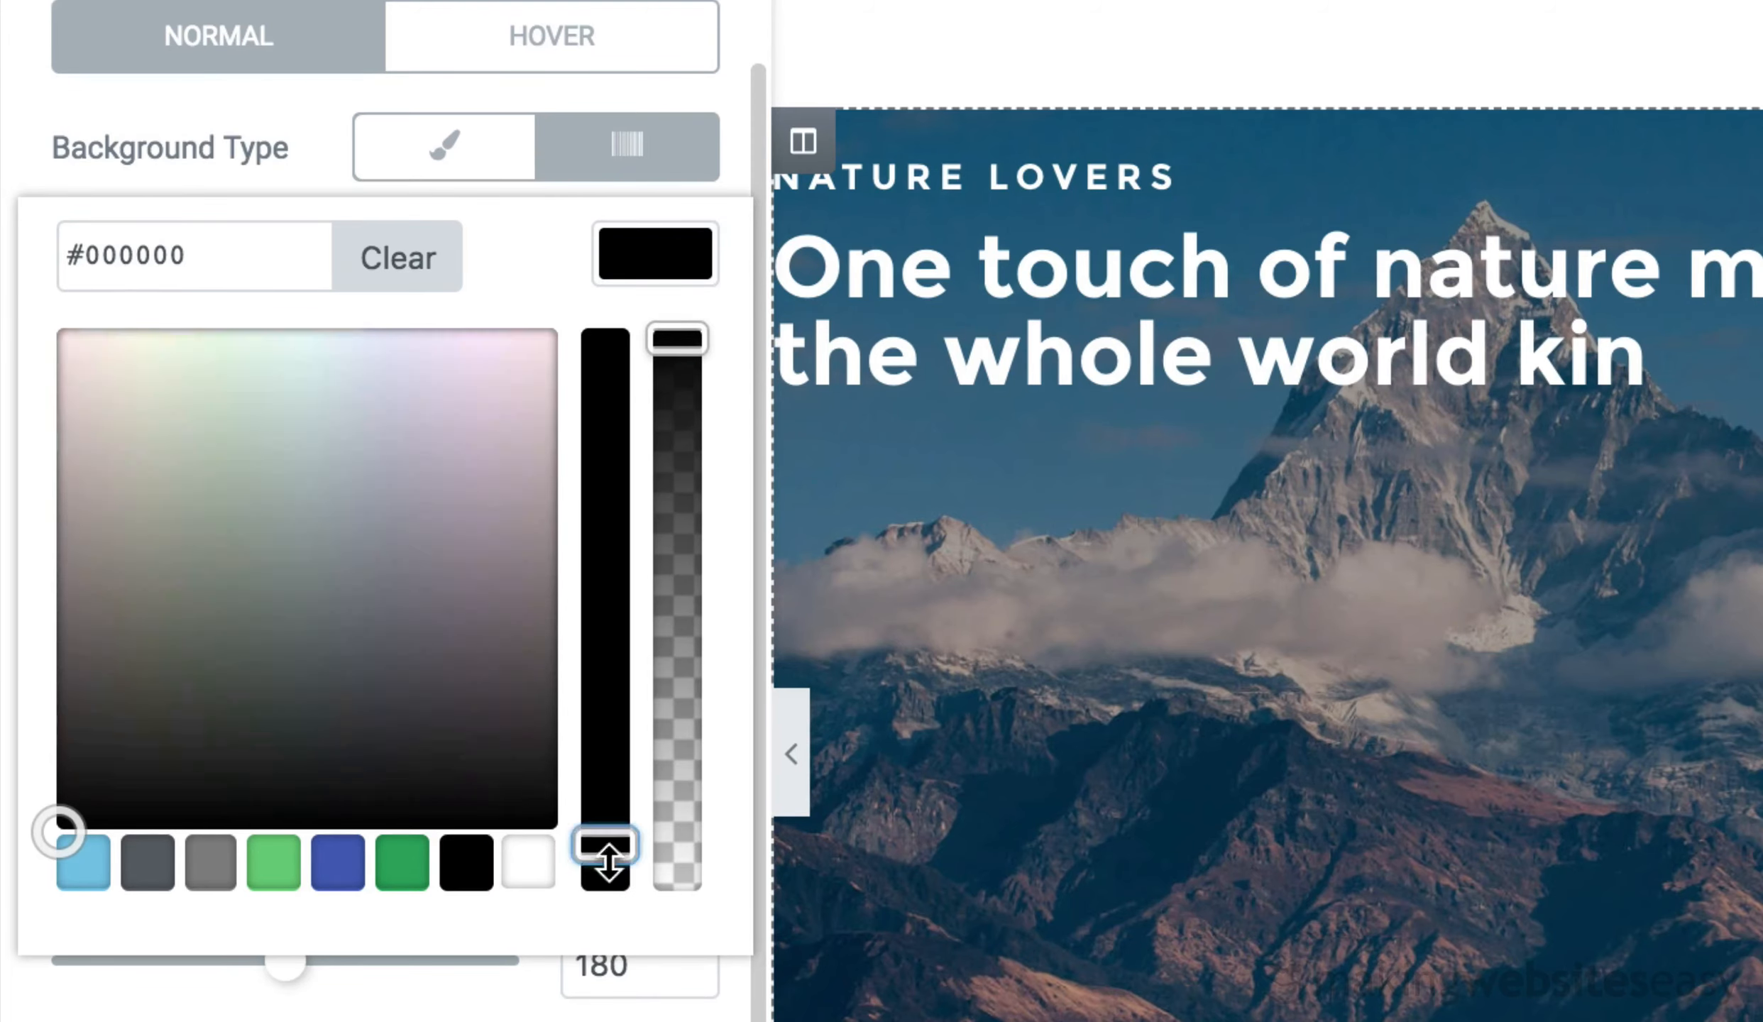
click(655, 253)
mouse_move(253, 529)
mouse_down()
mouse_move(323, 522)
mouse_move(286, 521)
mouse_up()
scroll(1268, 511, up, 5)
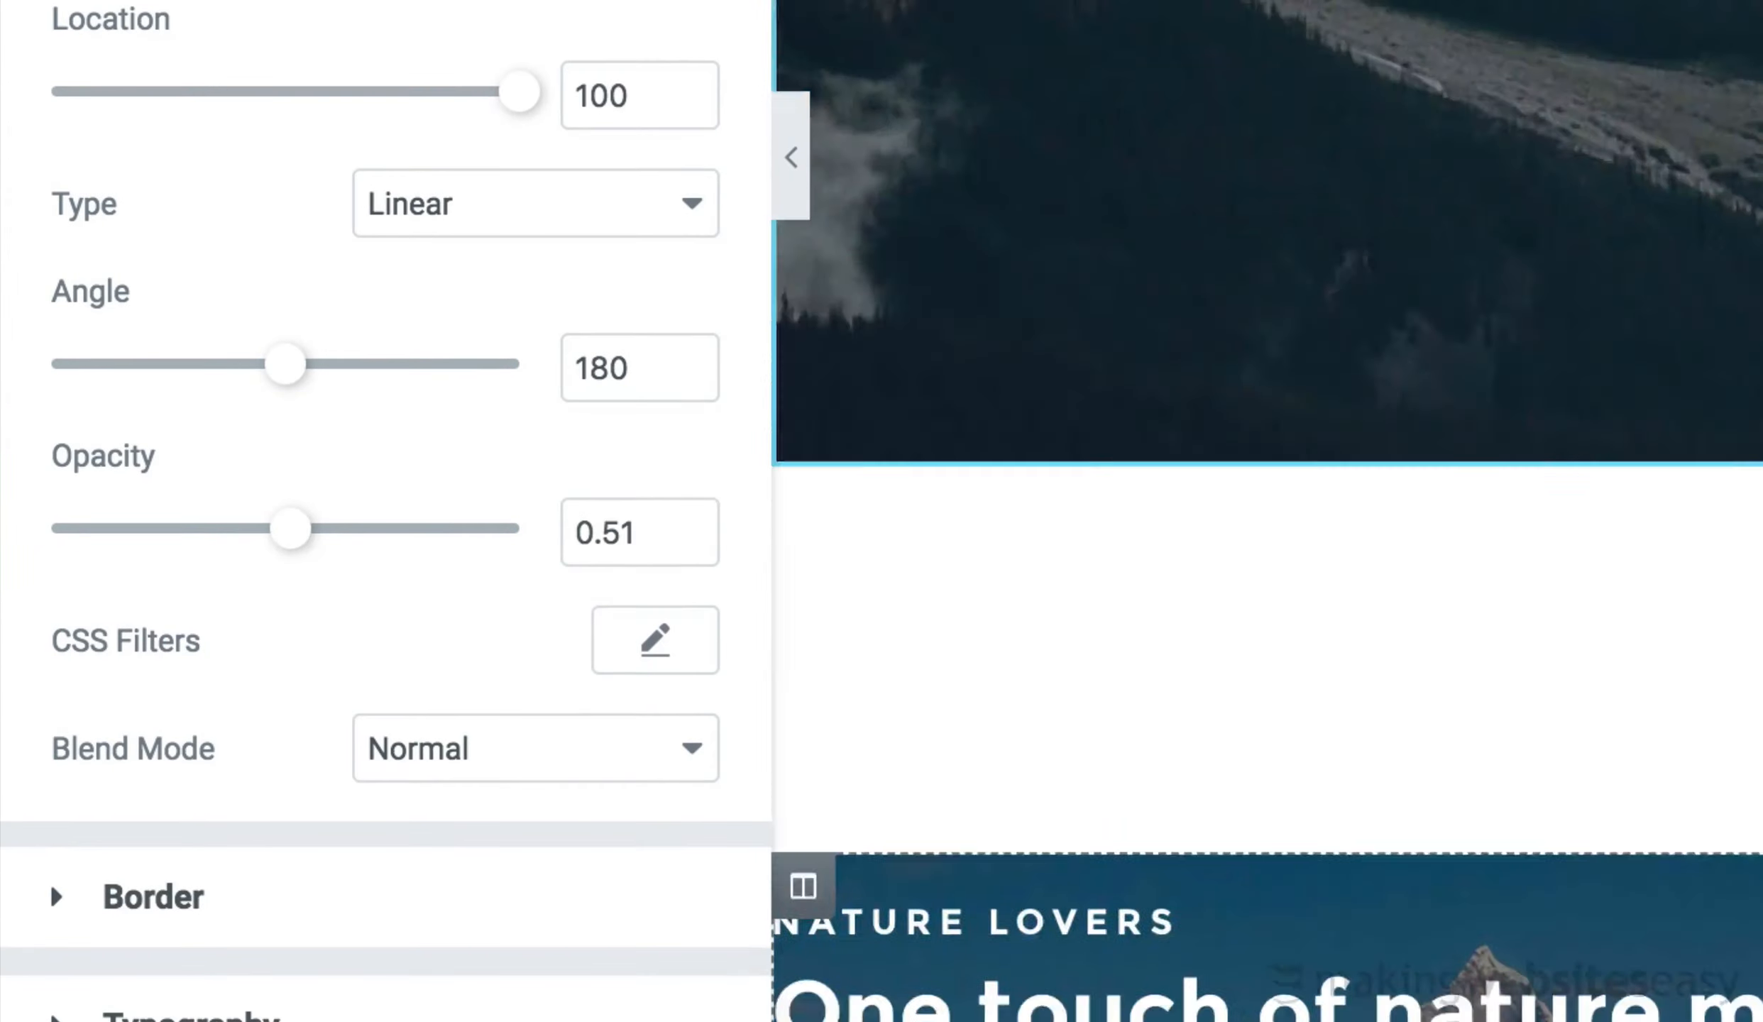
- Set the top and bottom padding of the section containing the Nature Lovers column to 0
scroll(1268, 511, down, 3)
click(416, 396)
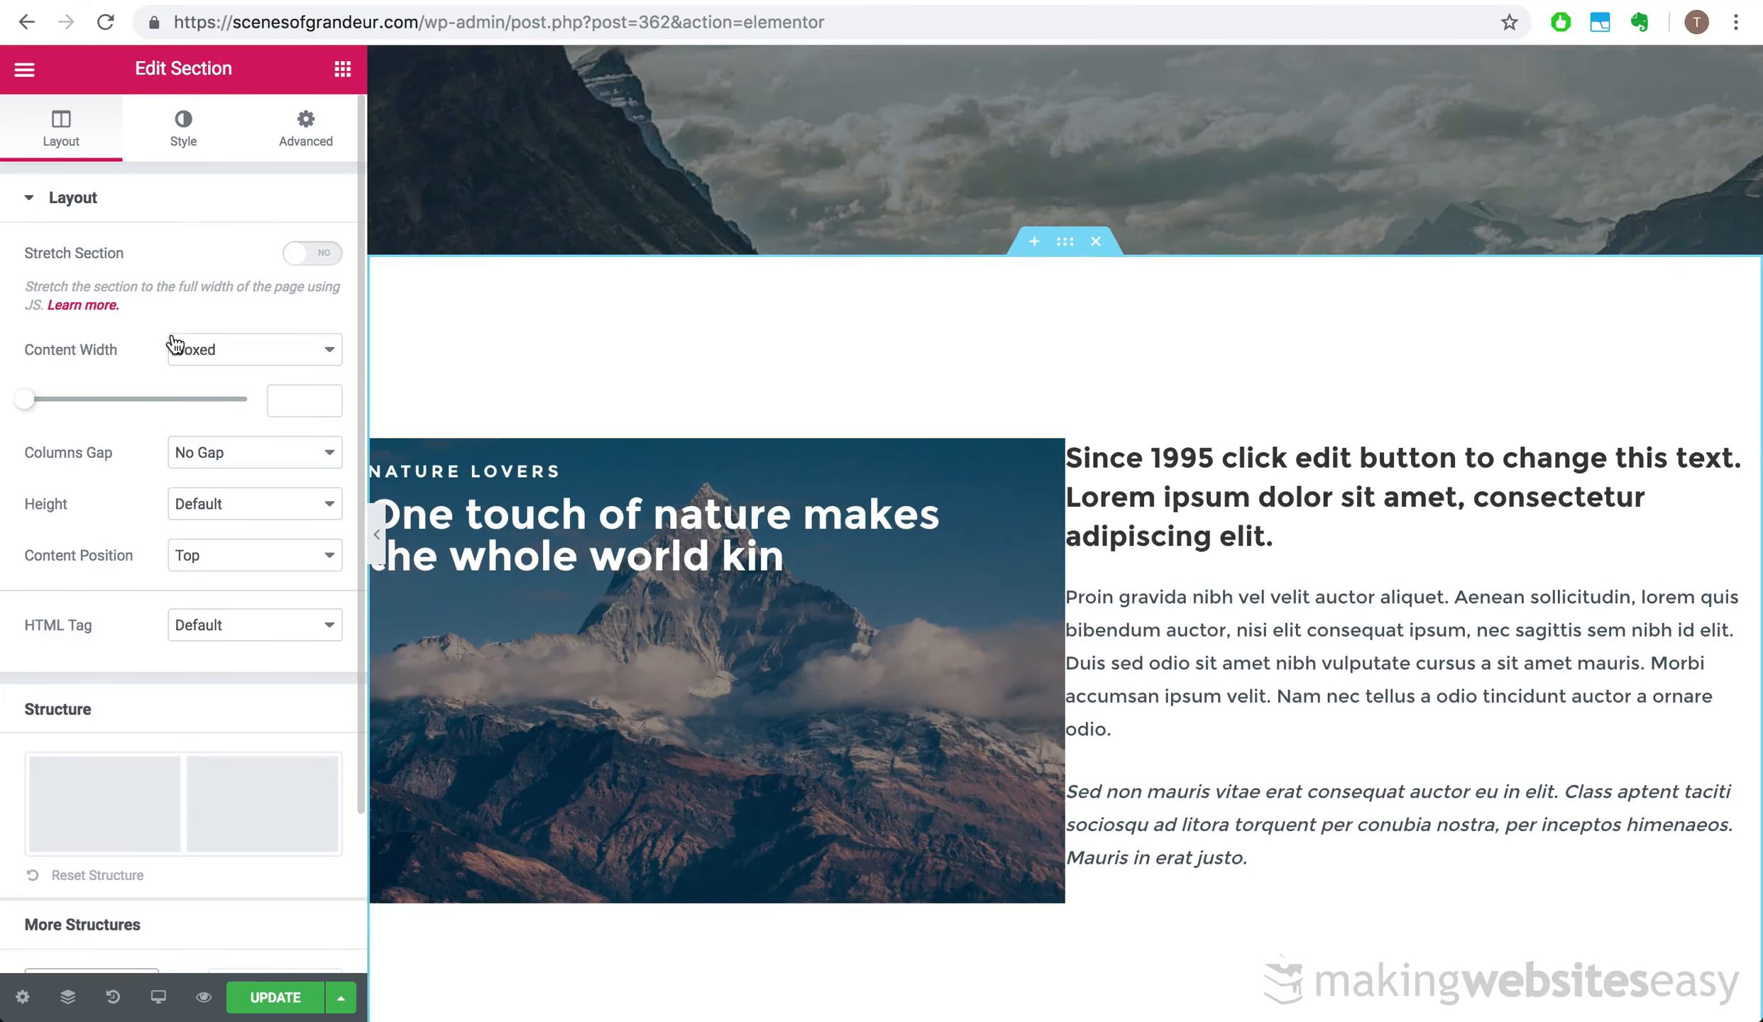
click(184, 135)
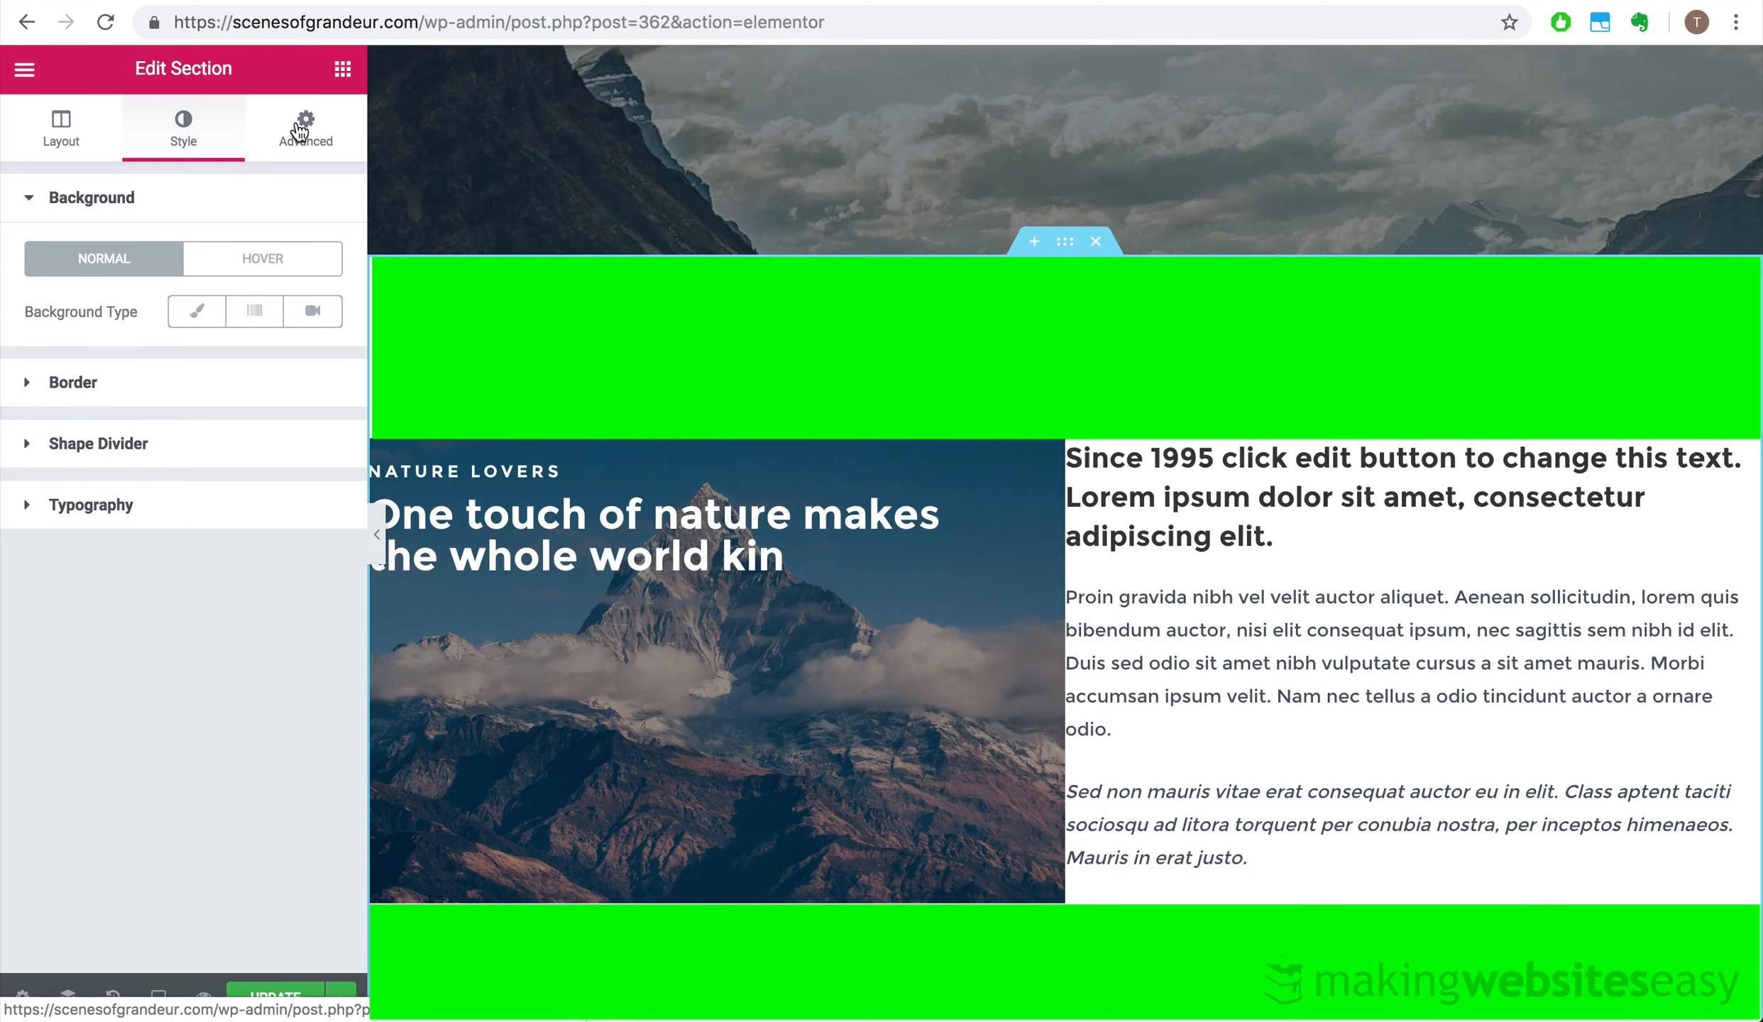
click(300, 131)
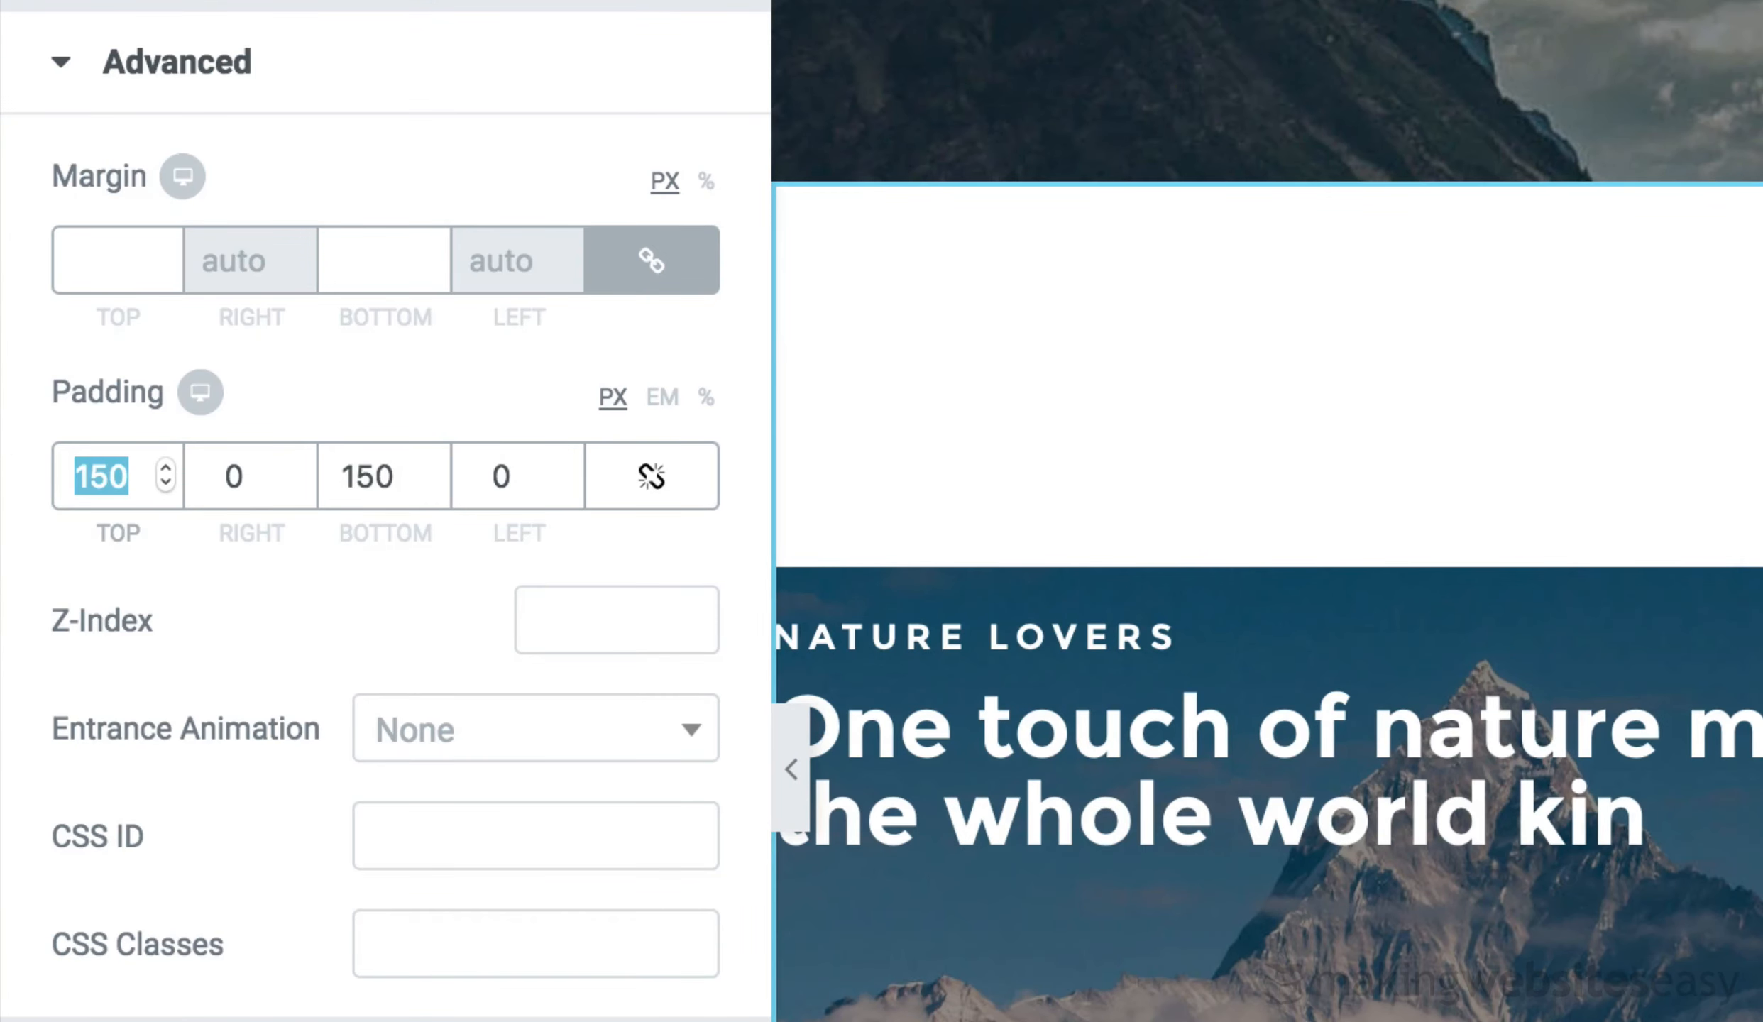
text(0)
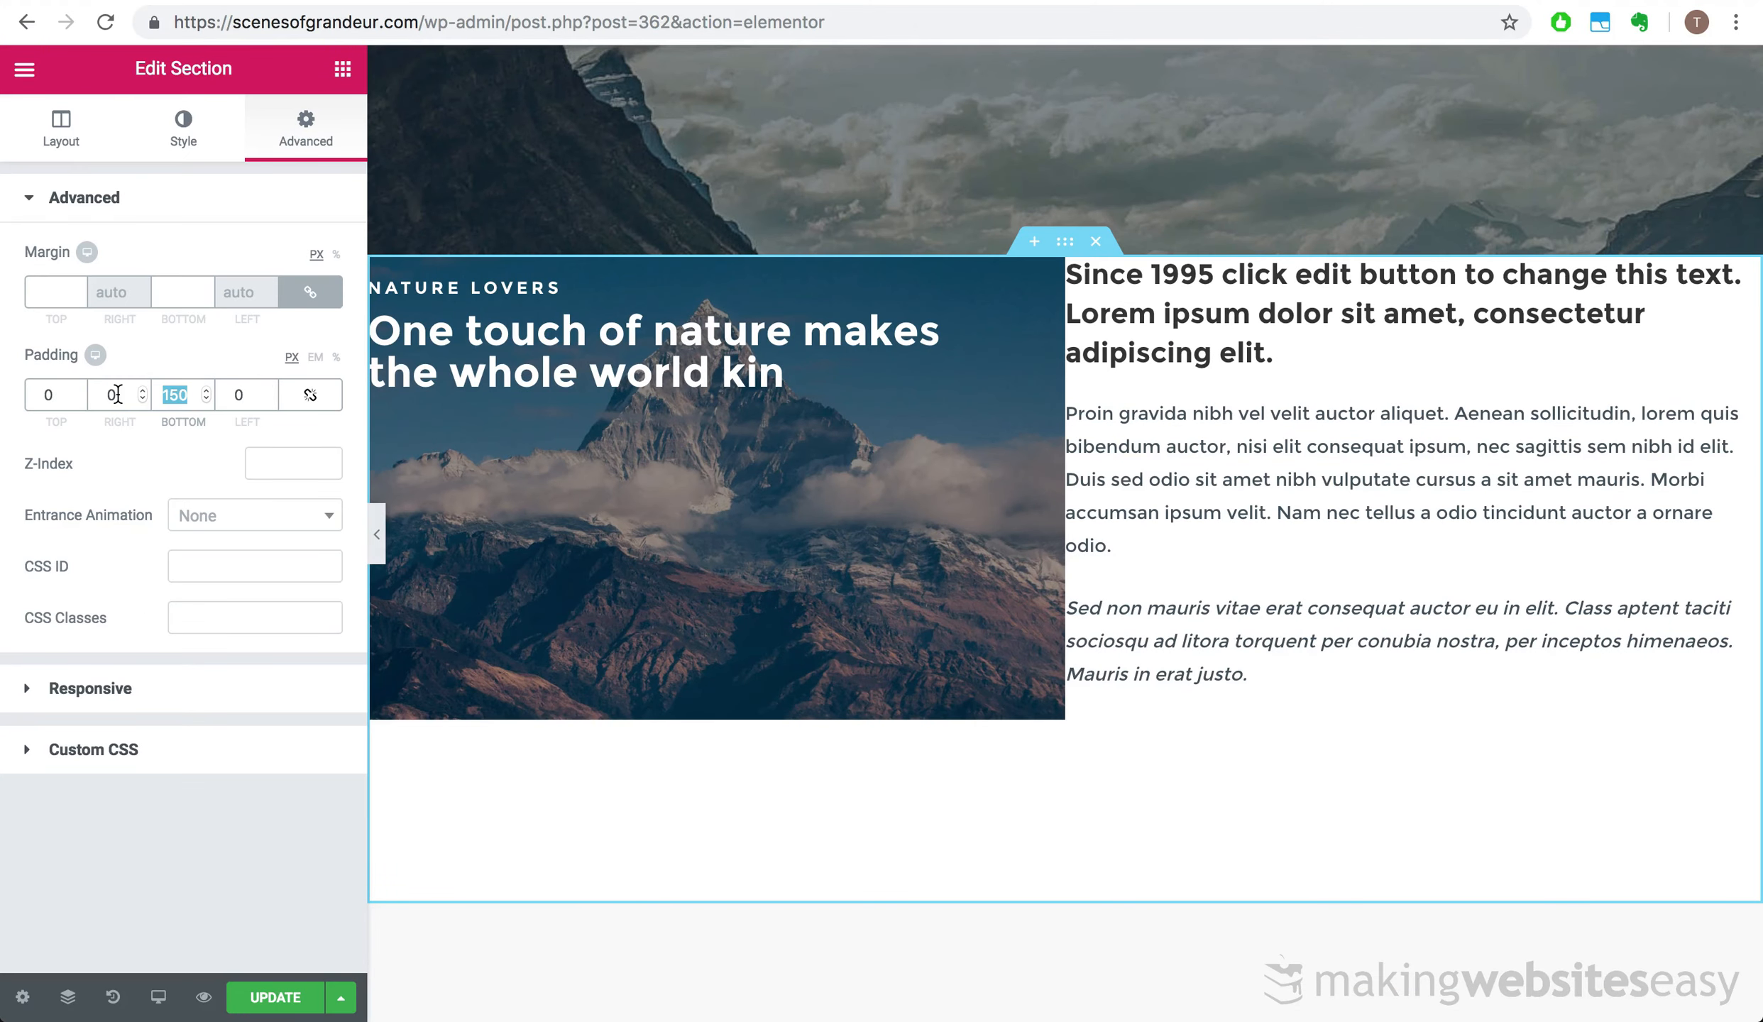
text(0)
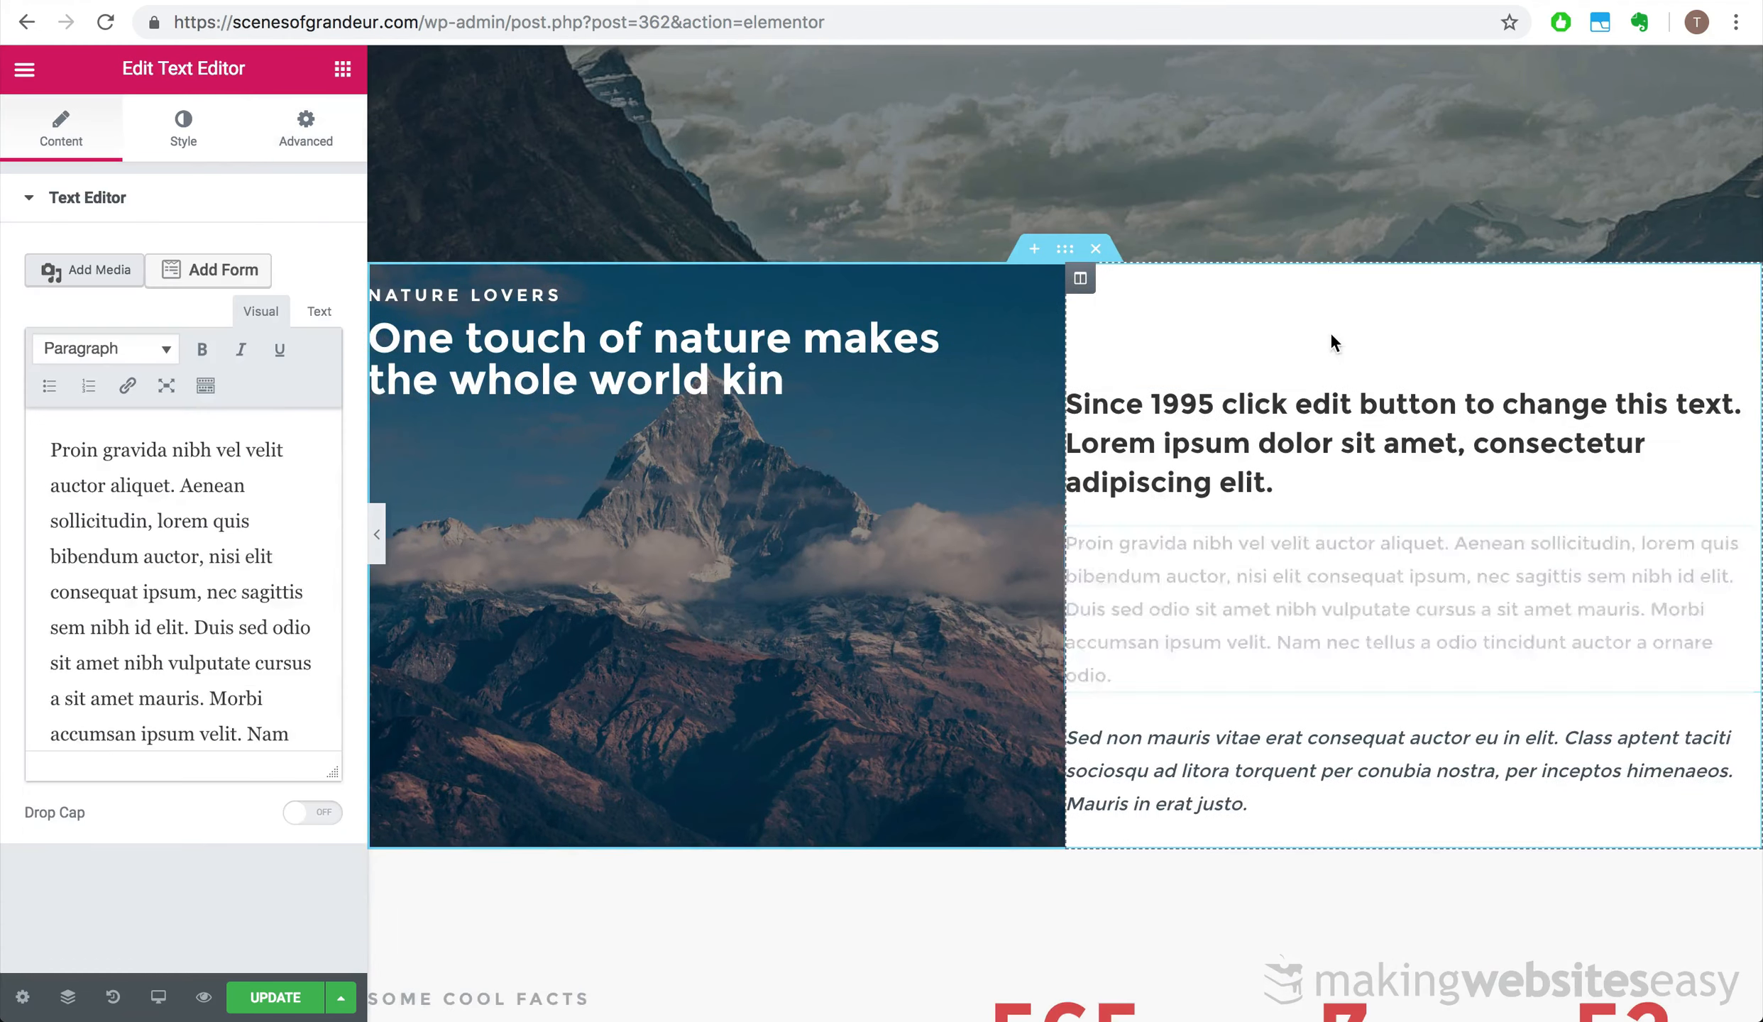
- Set the Nature Lovers column's top padding to 100 px and start a new section above the counters
click(1252, 401)
click(381, 277)
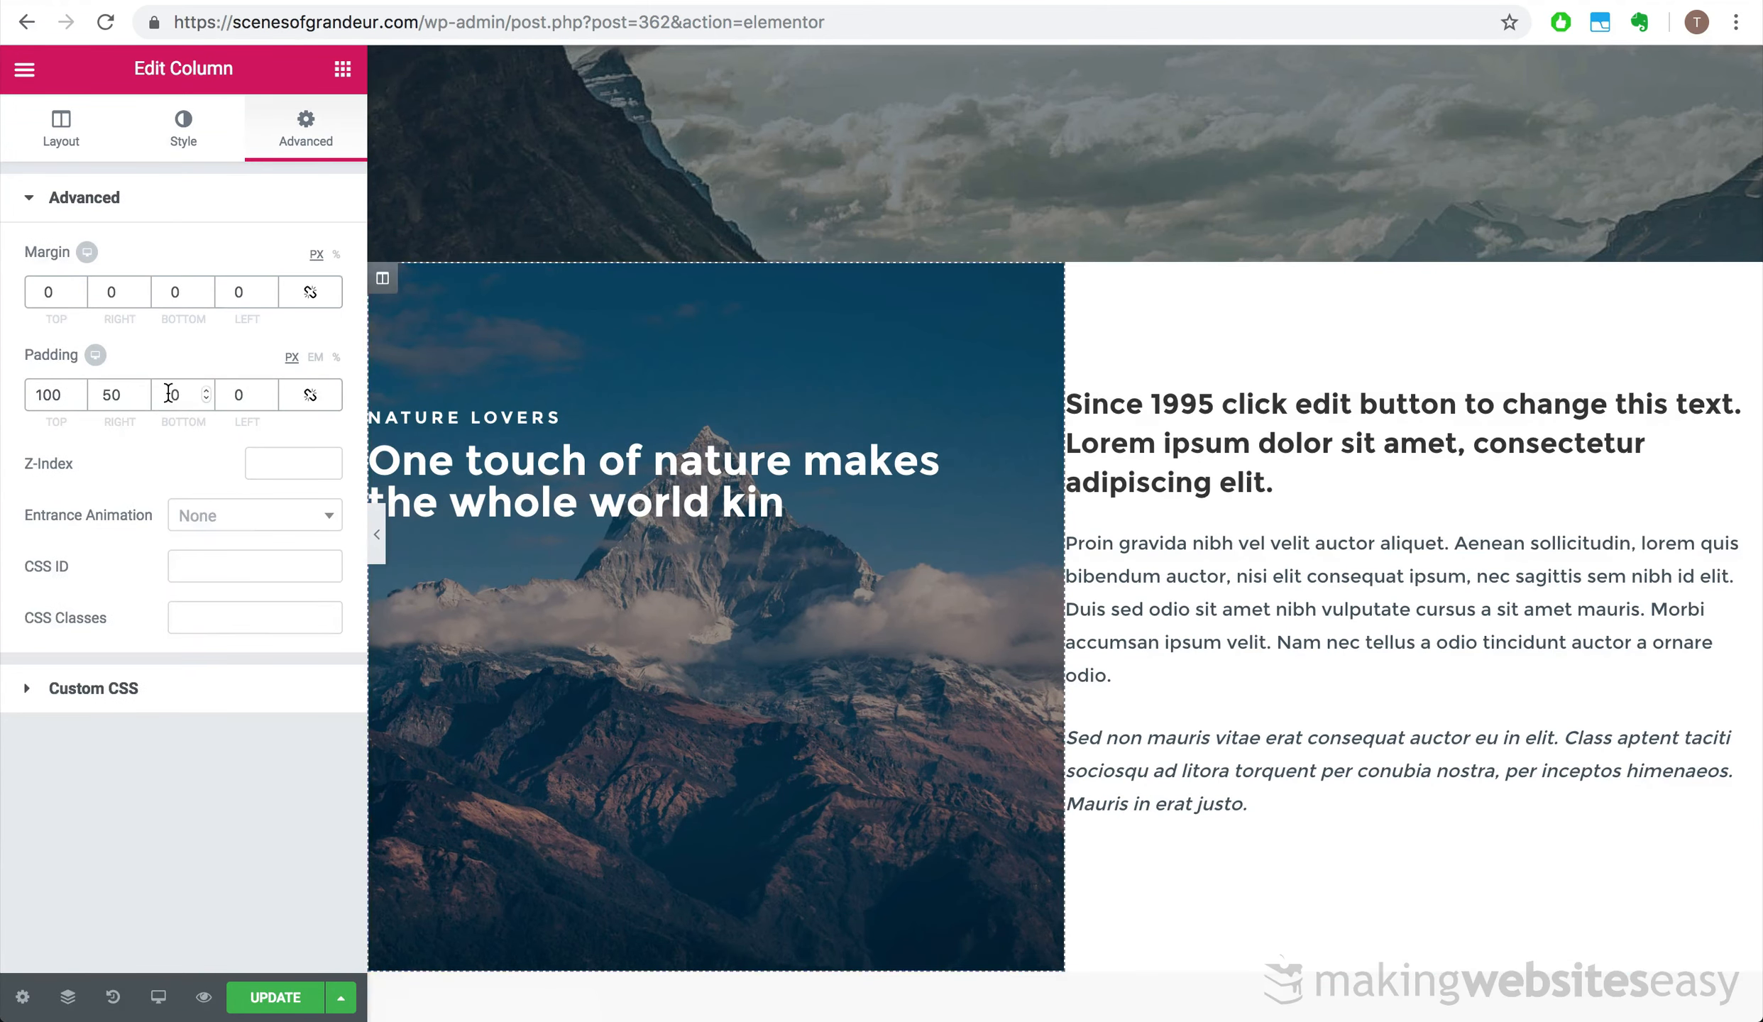
click(1334, 791)
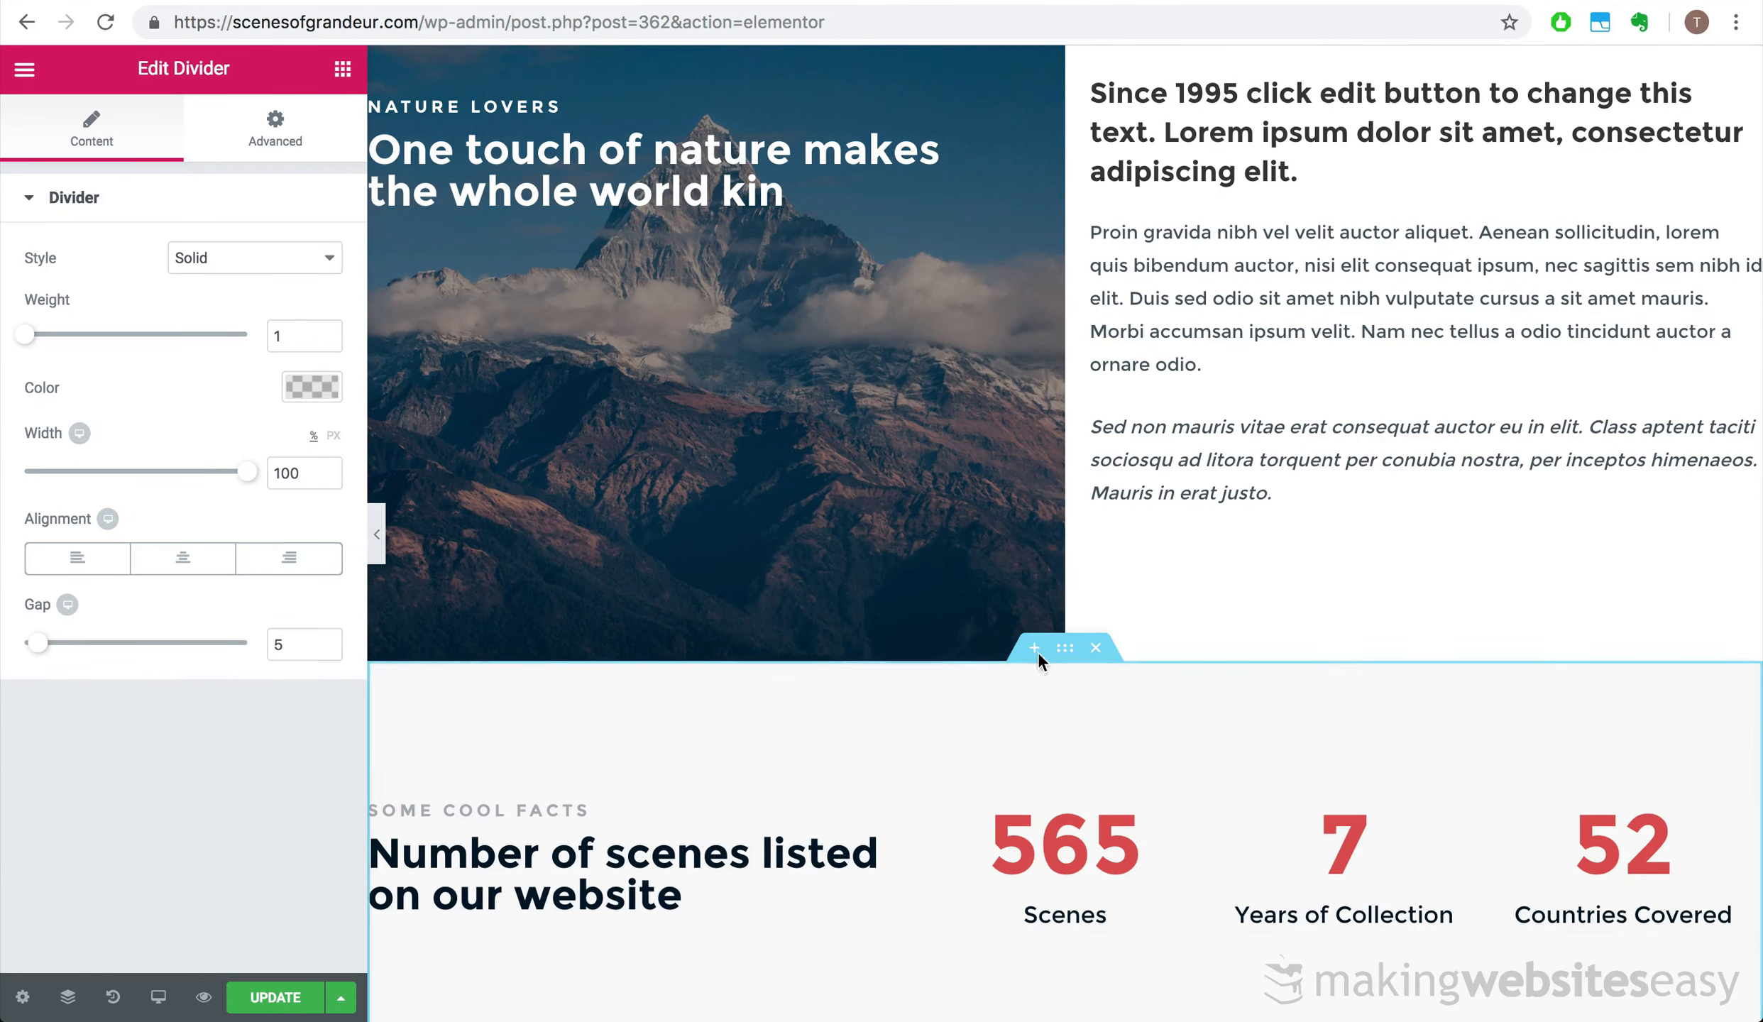
click(1035, 650)
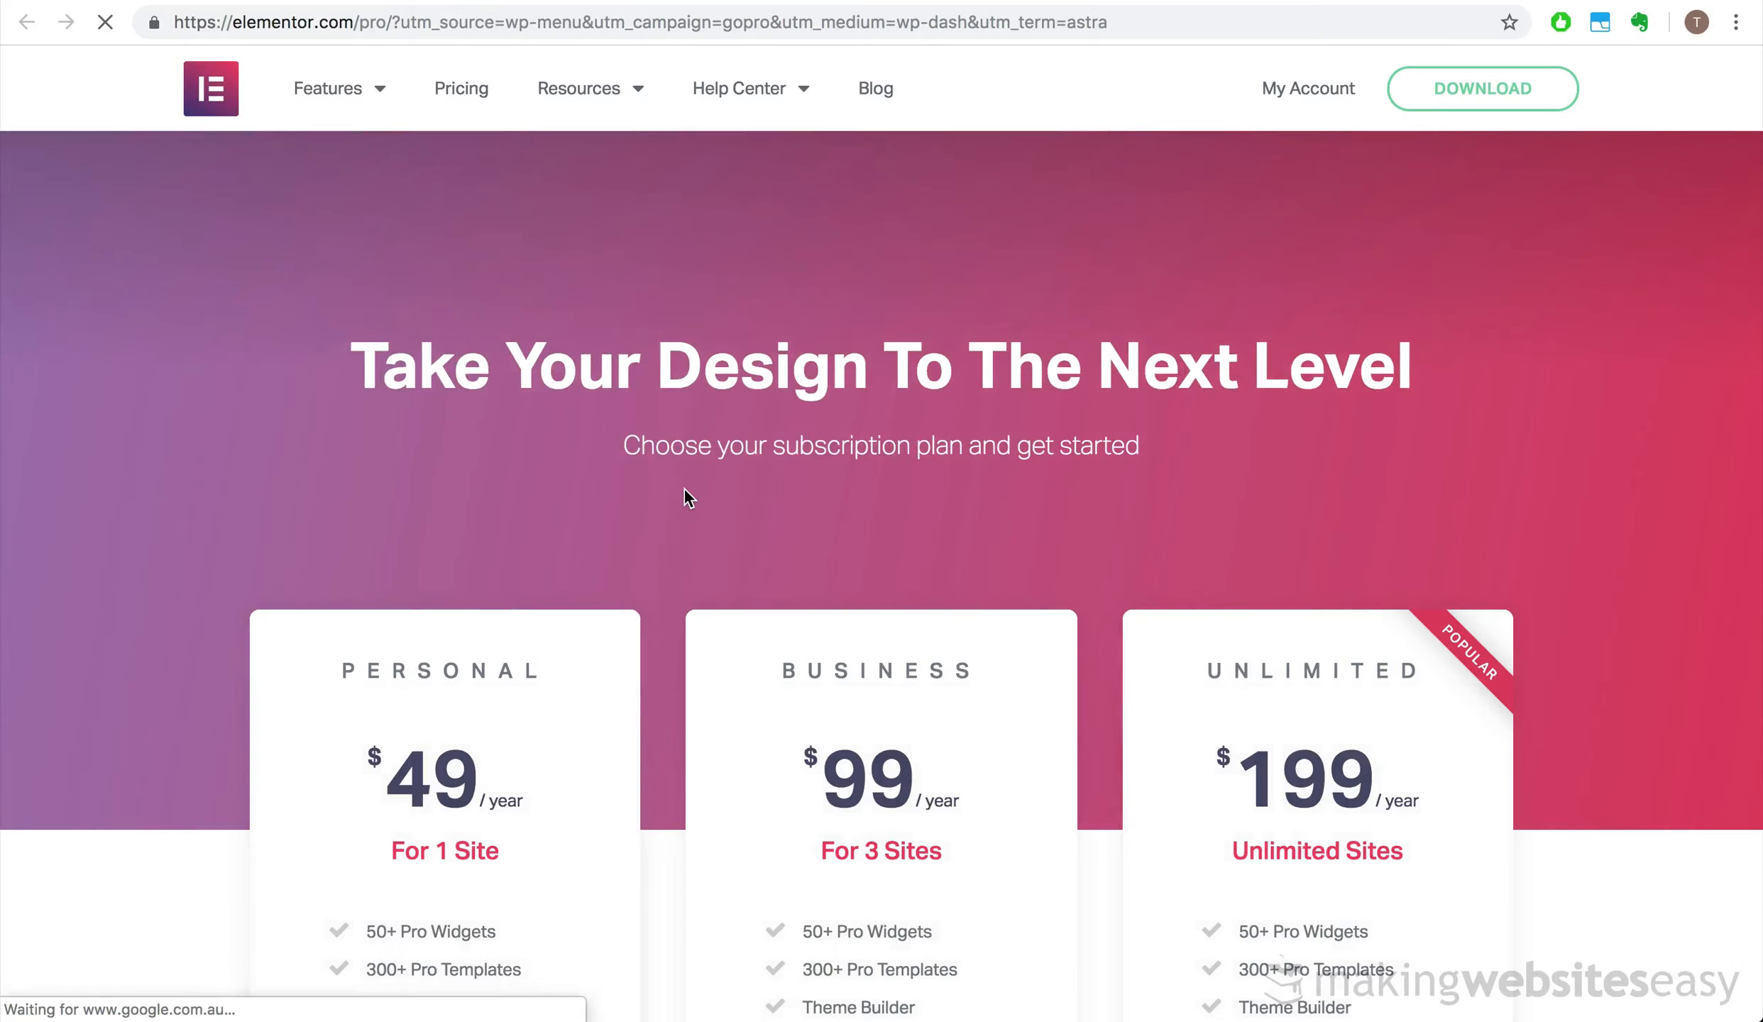
- Choose the Elementor Pro Personal plan on the pricing page and review the checkout's payment and account fields
scroll(685, 489, down, 8)
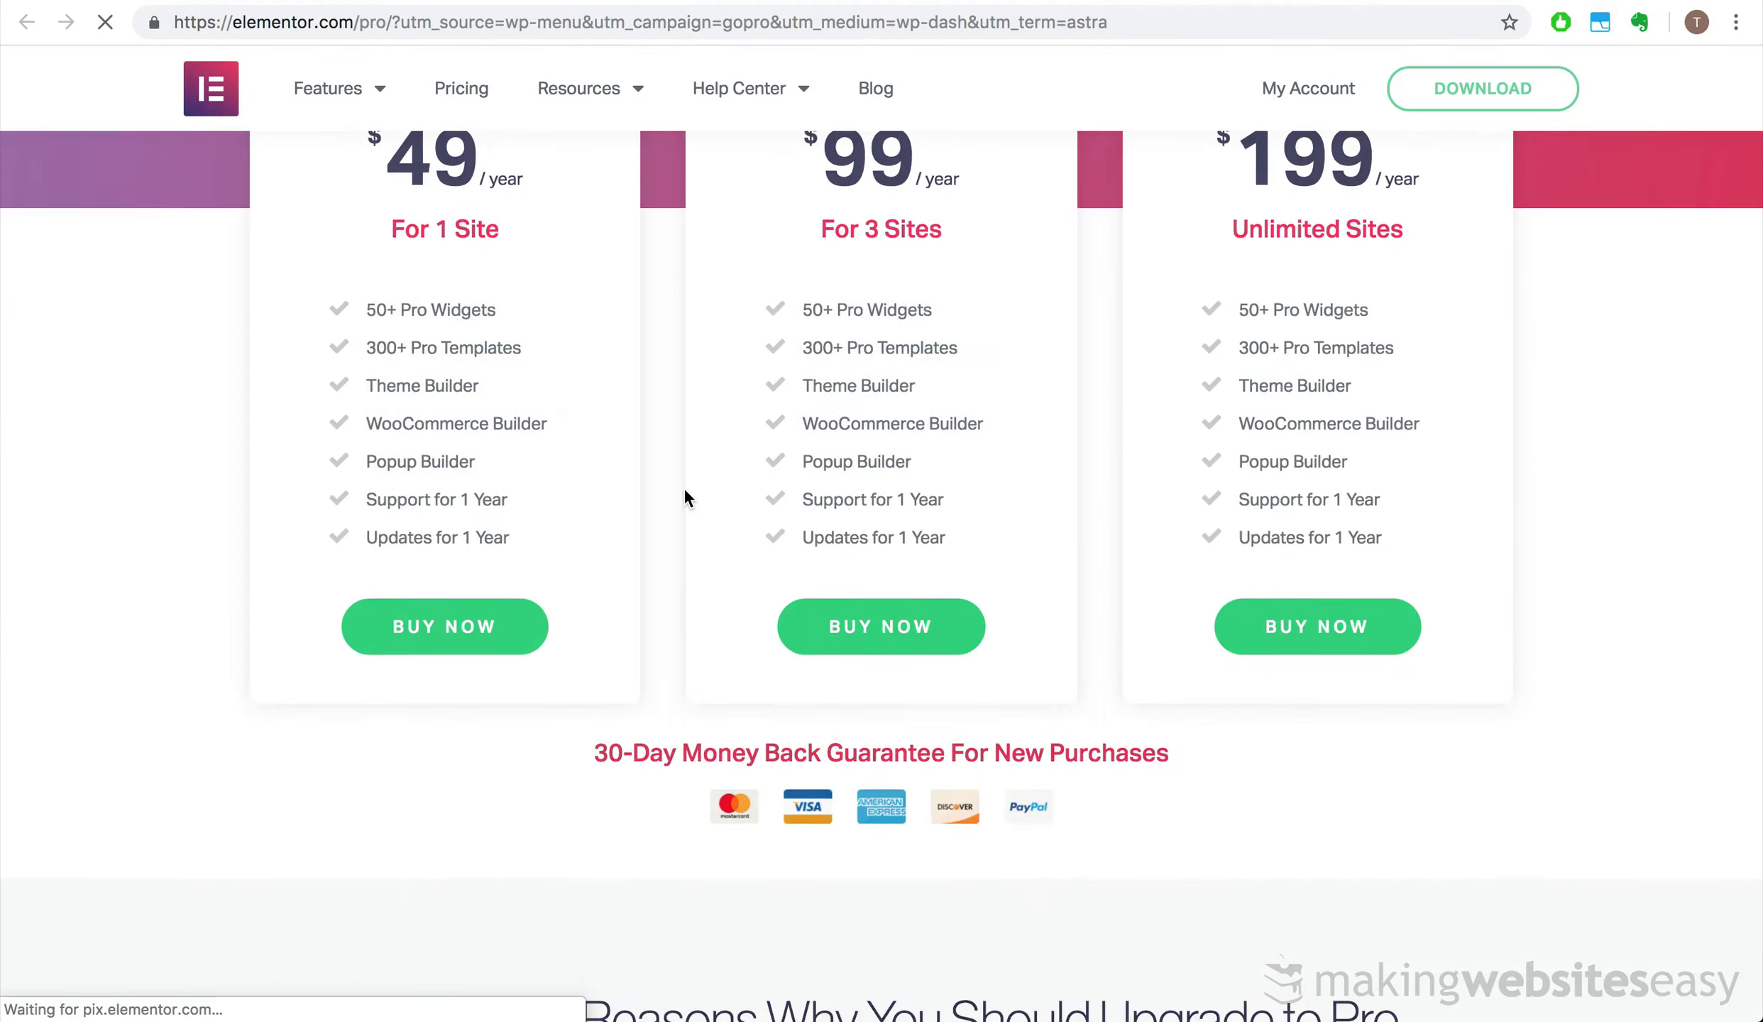
click(468, 622)
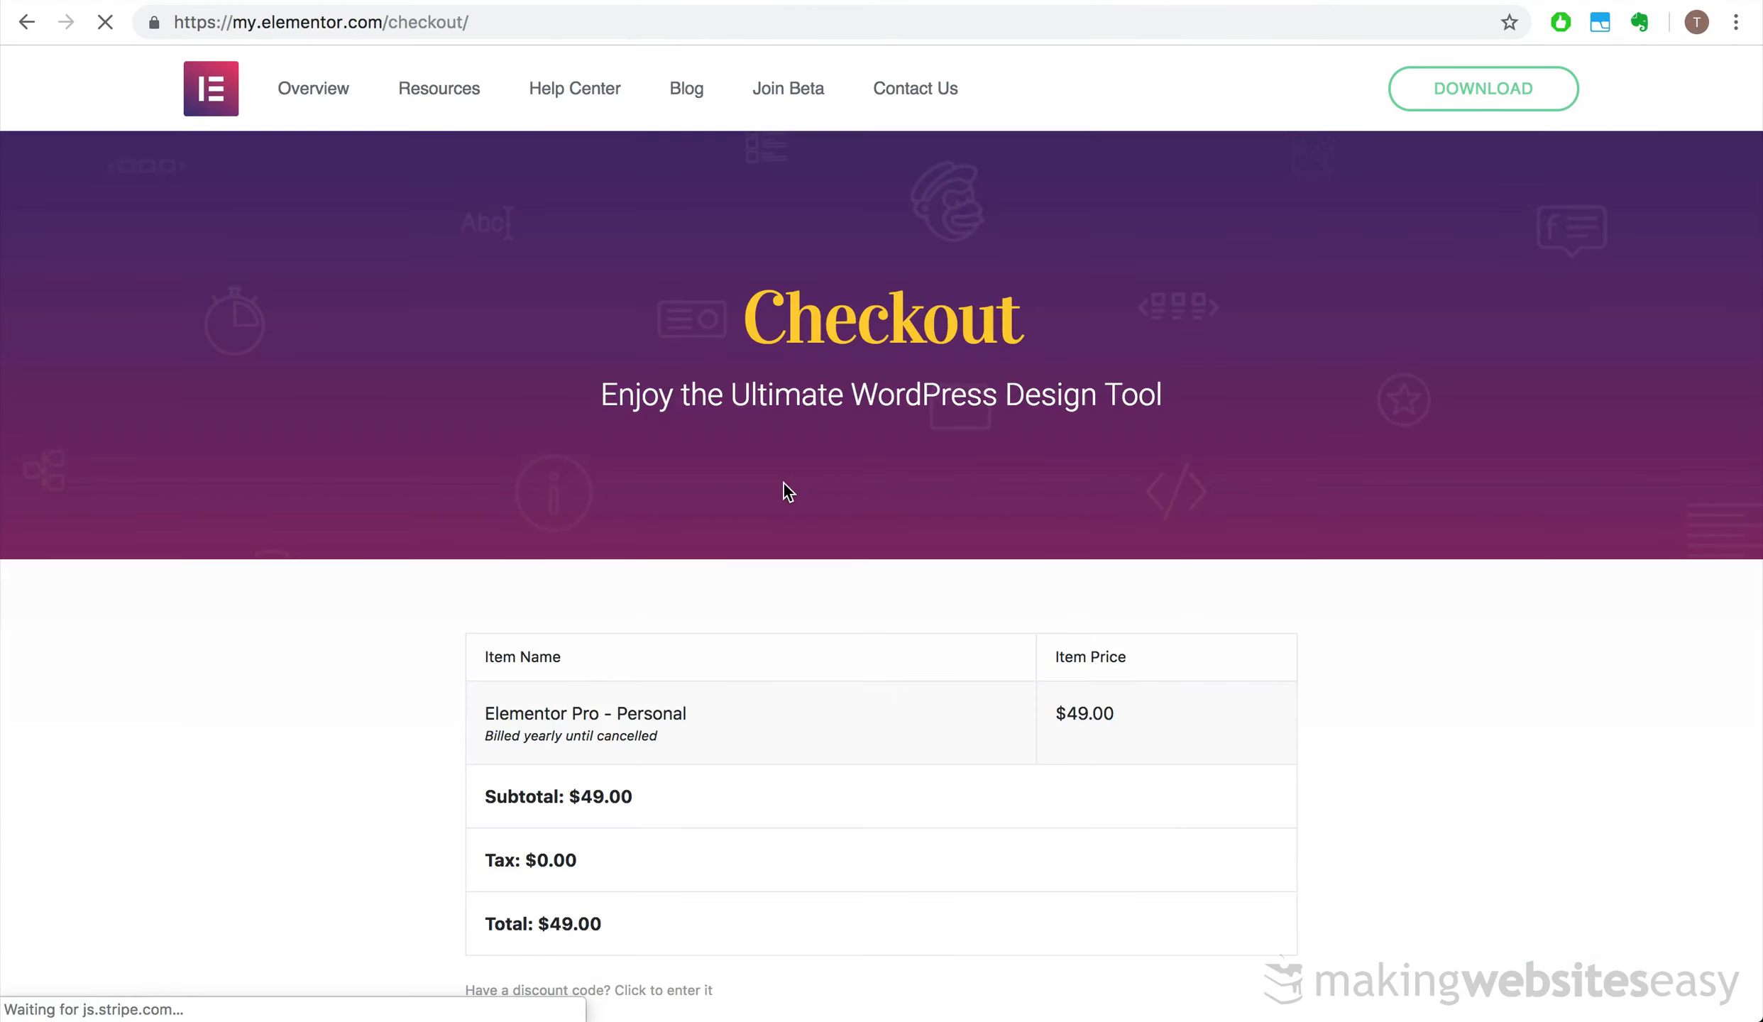
scroll(420, 710, down, 5)
scroll(419, 702, down, 3)
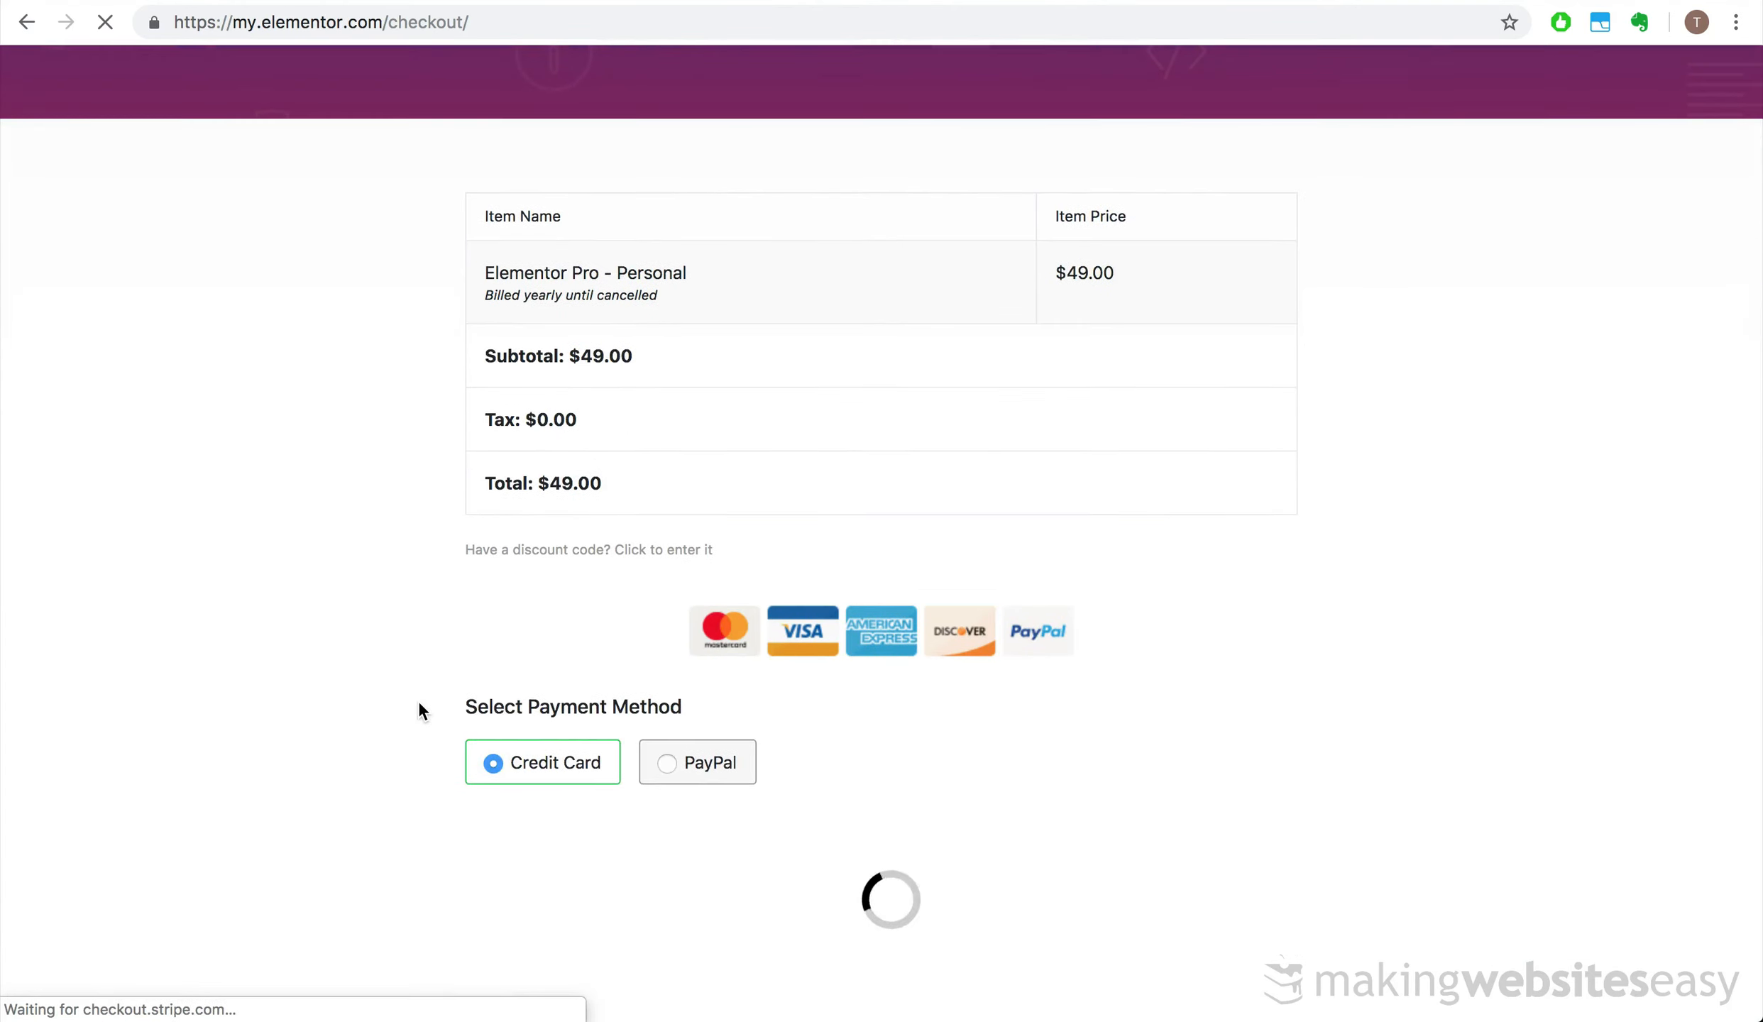
scroll(564, 824, down, 5)
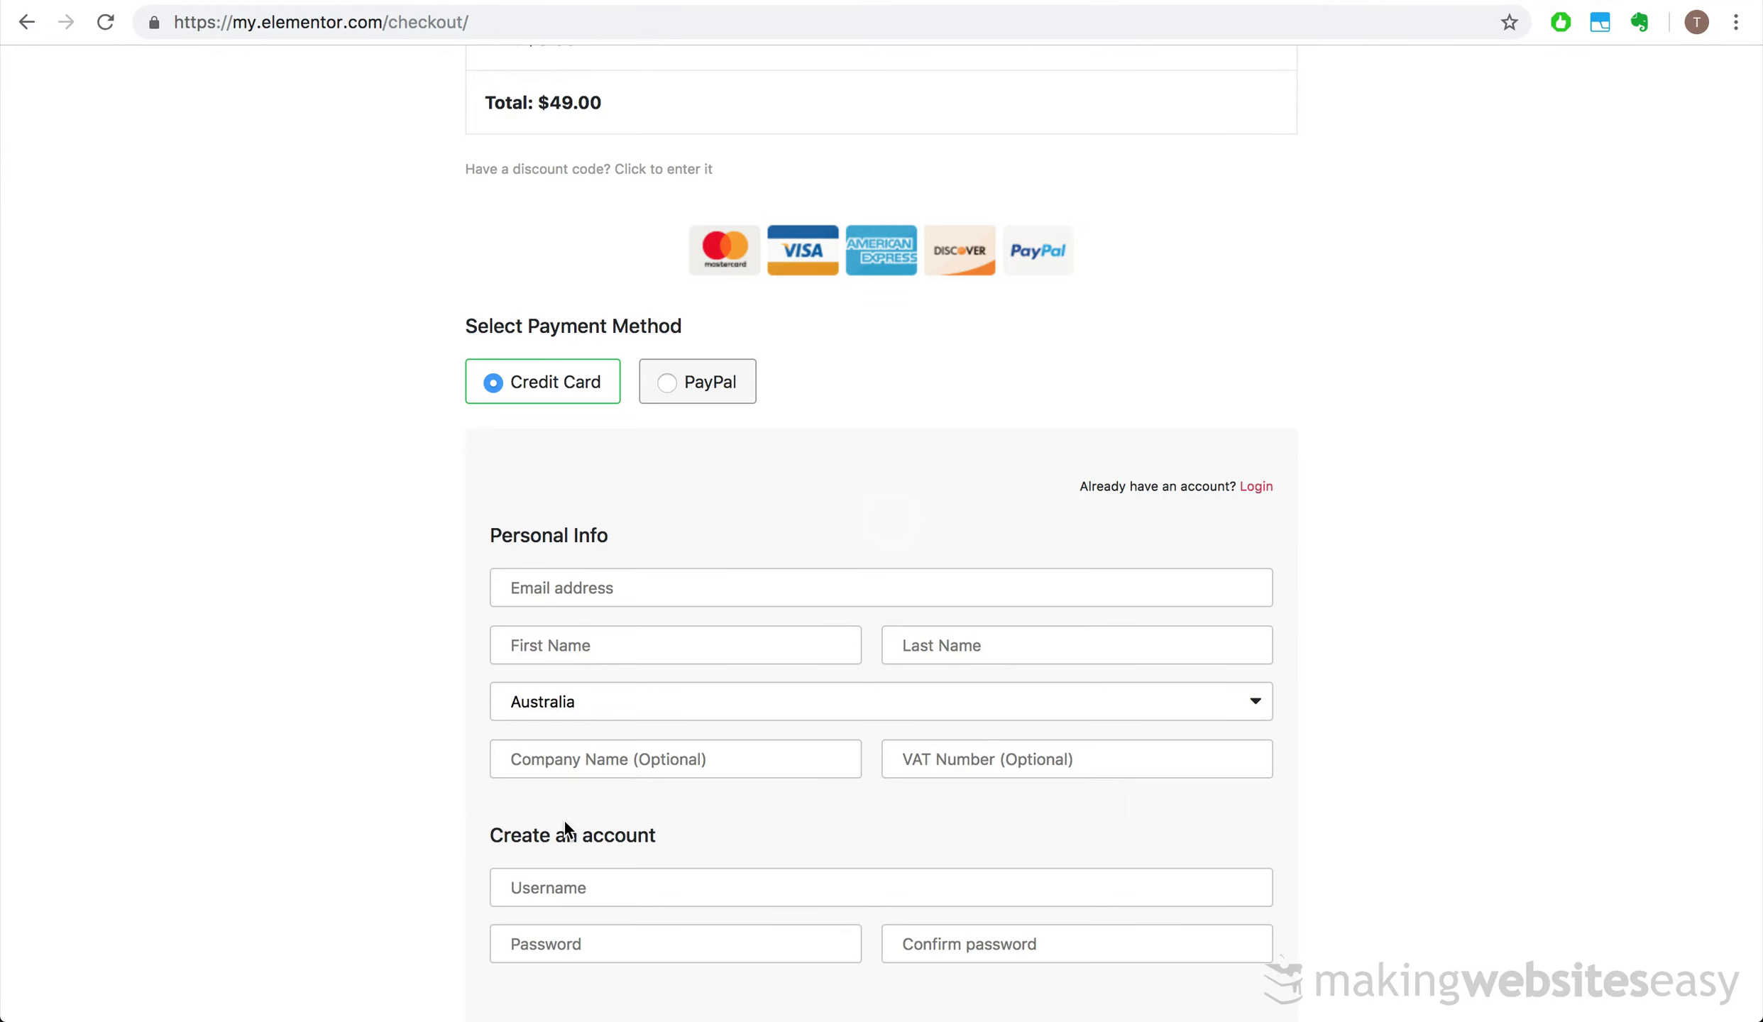
scroll(565, 821, down, 4)
scroll(419, 504, down, 5)
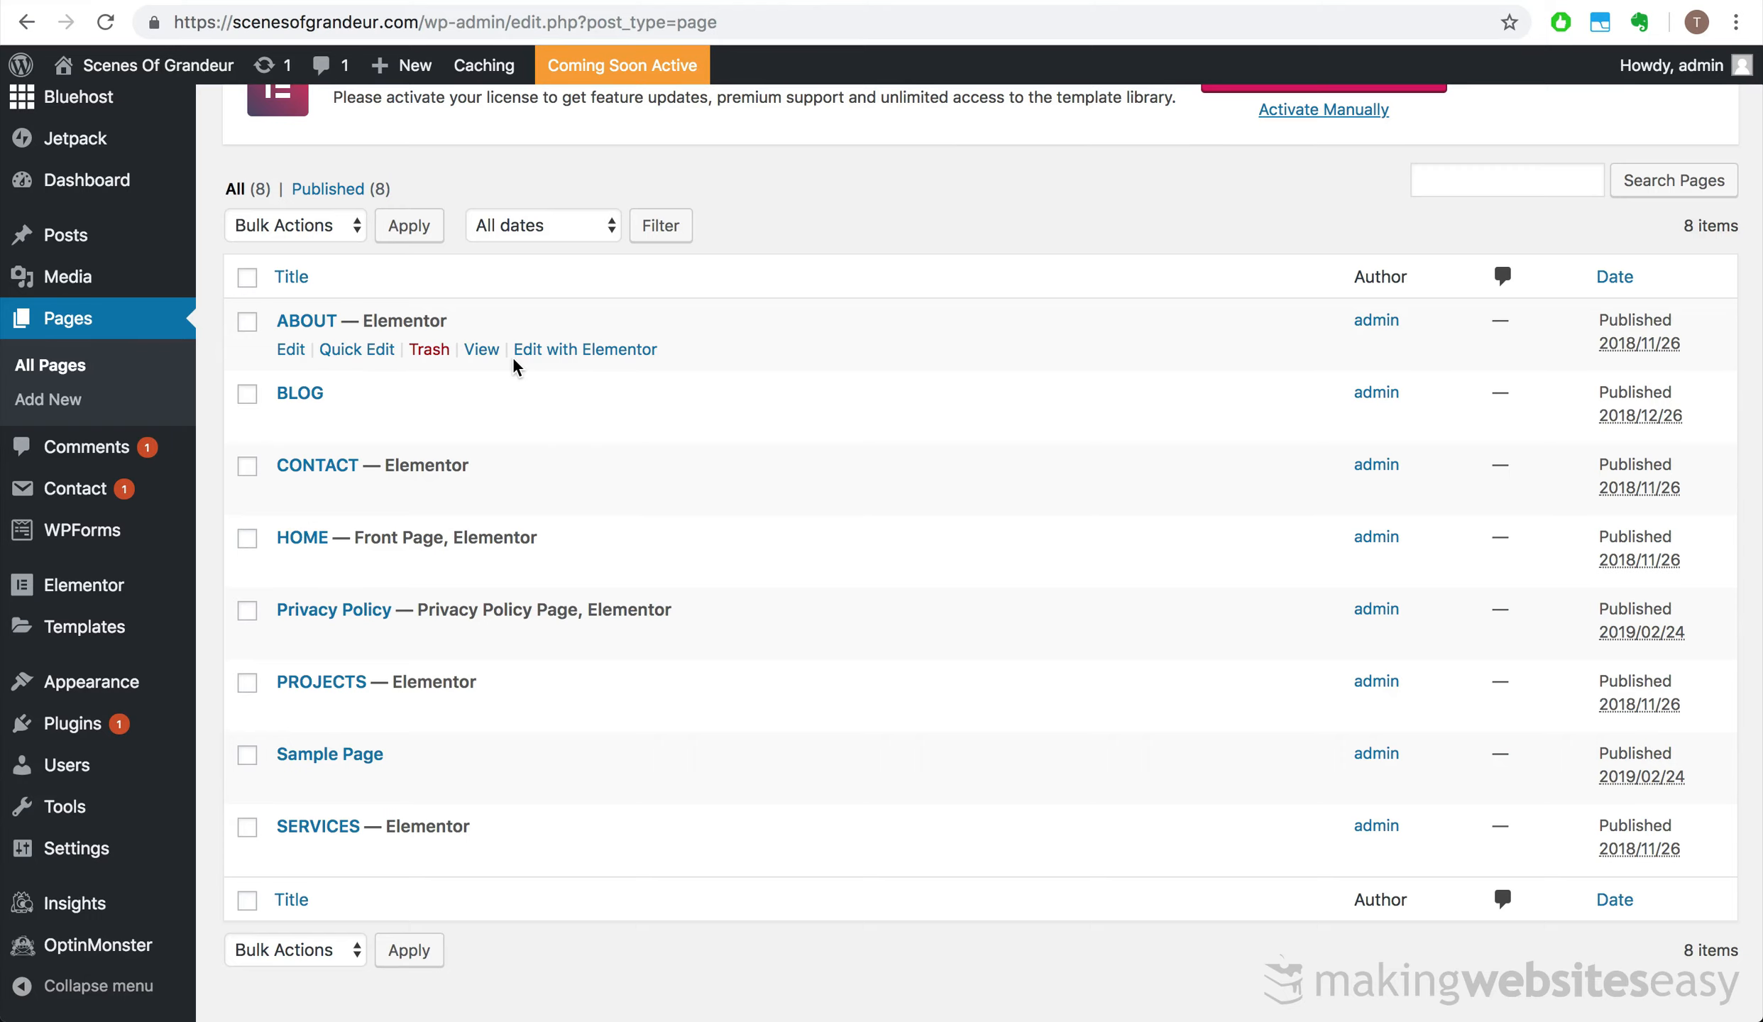
- Reopen the ABOUT page from the WordPress page list for editing in Elementor, at the counters section
click(546, 351)
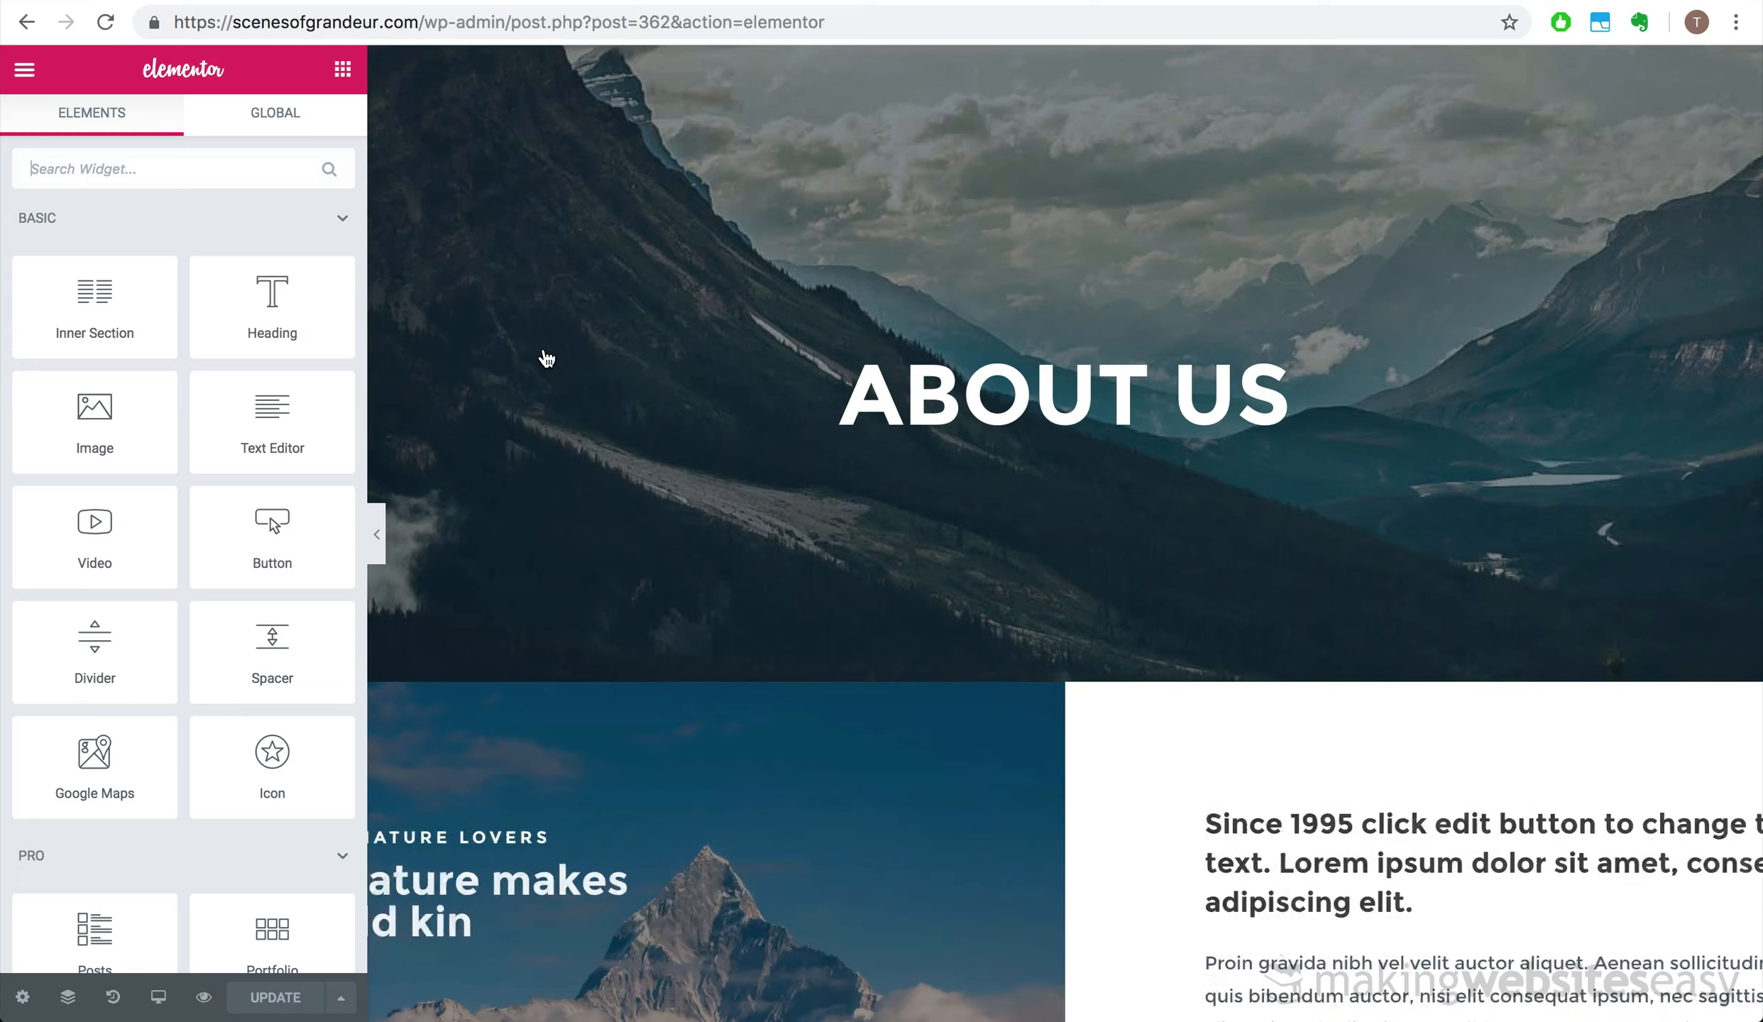
scroll(852, 348, down, 5)
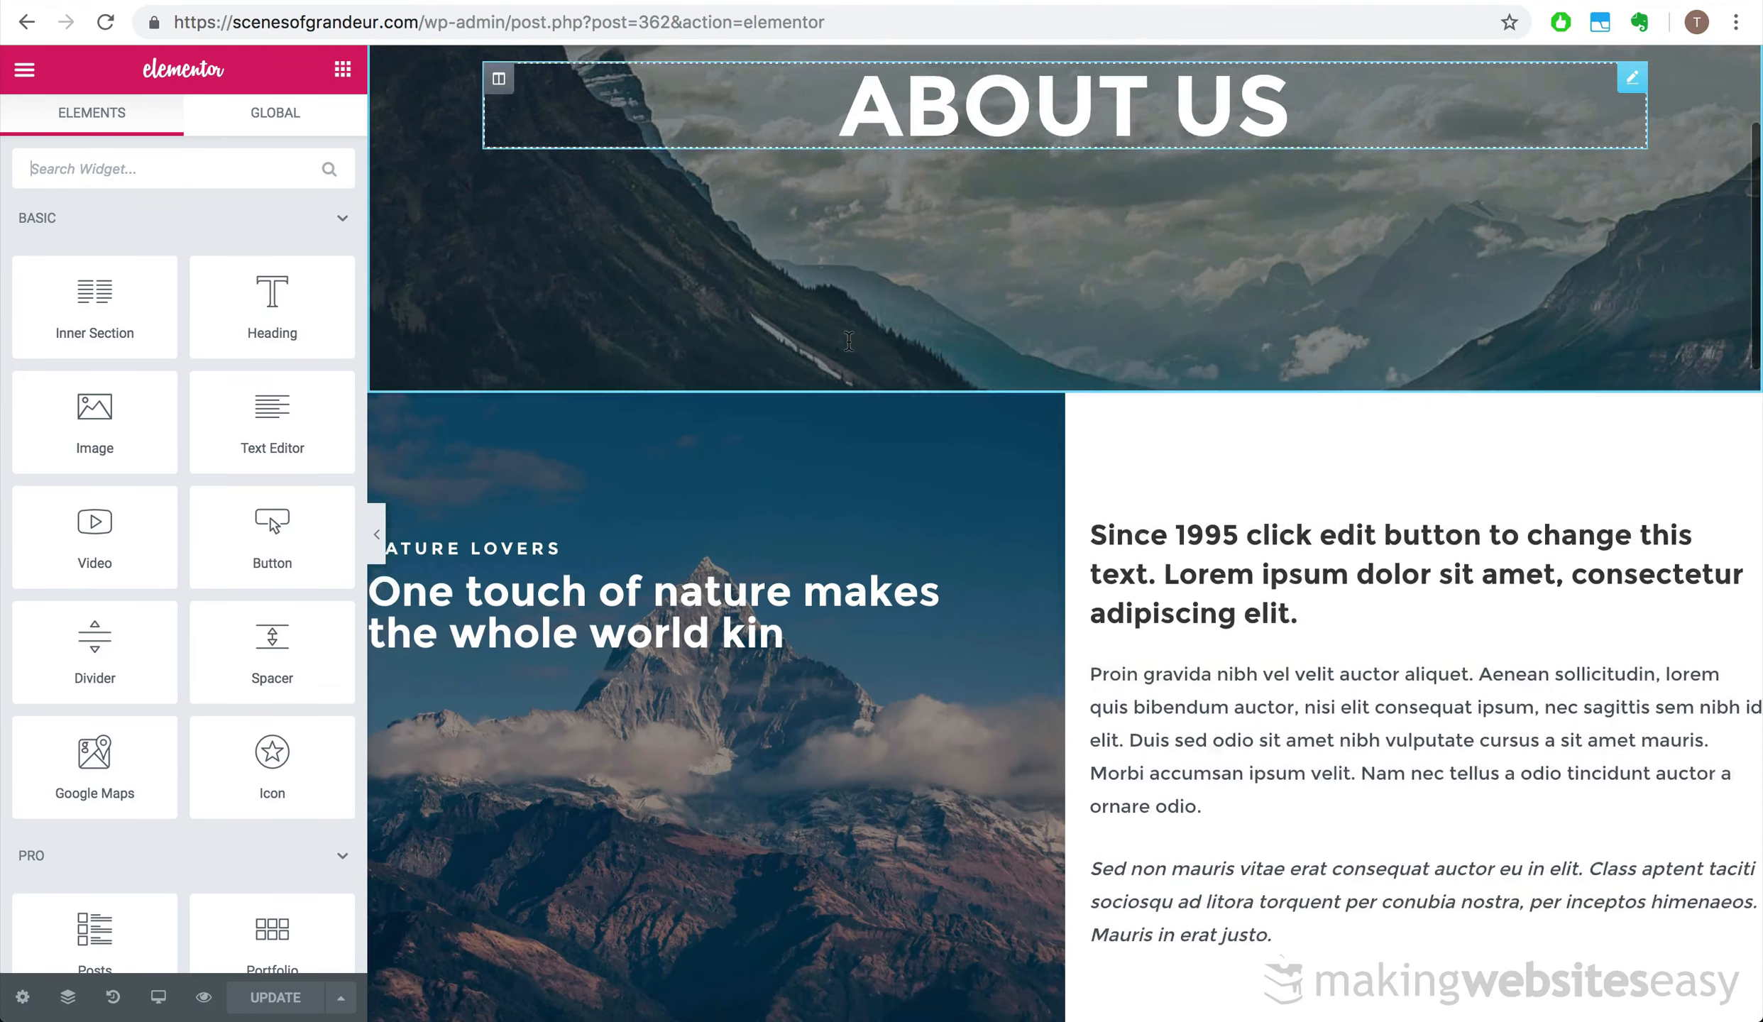
scroll(849, 346, down, 10)
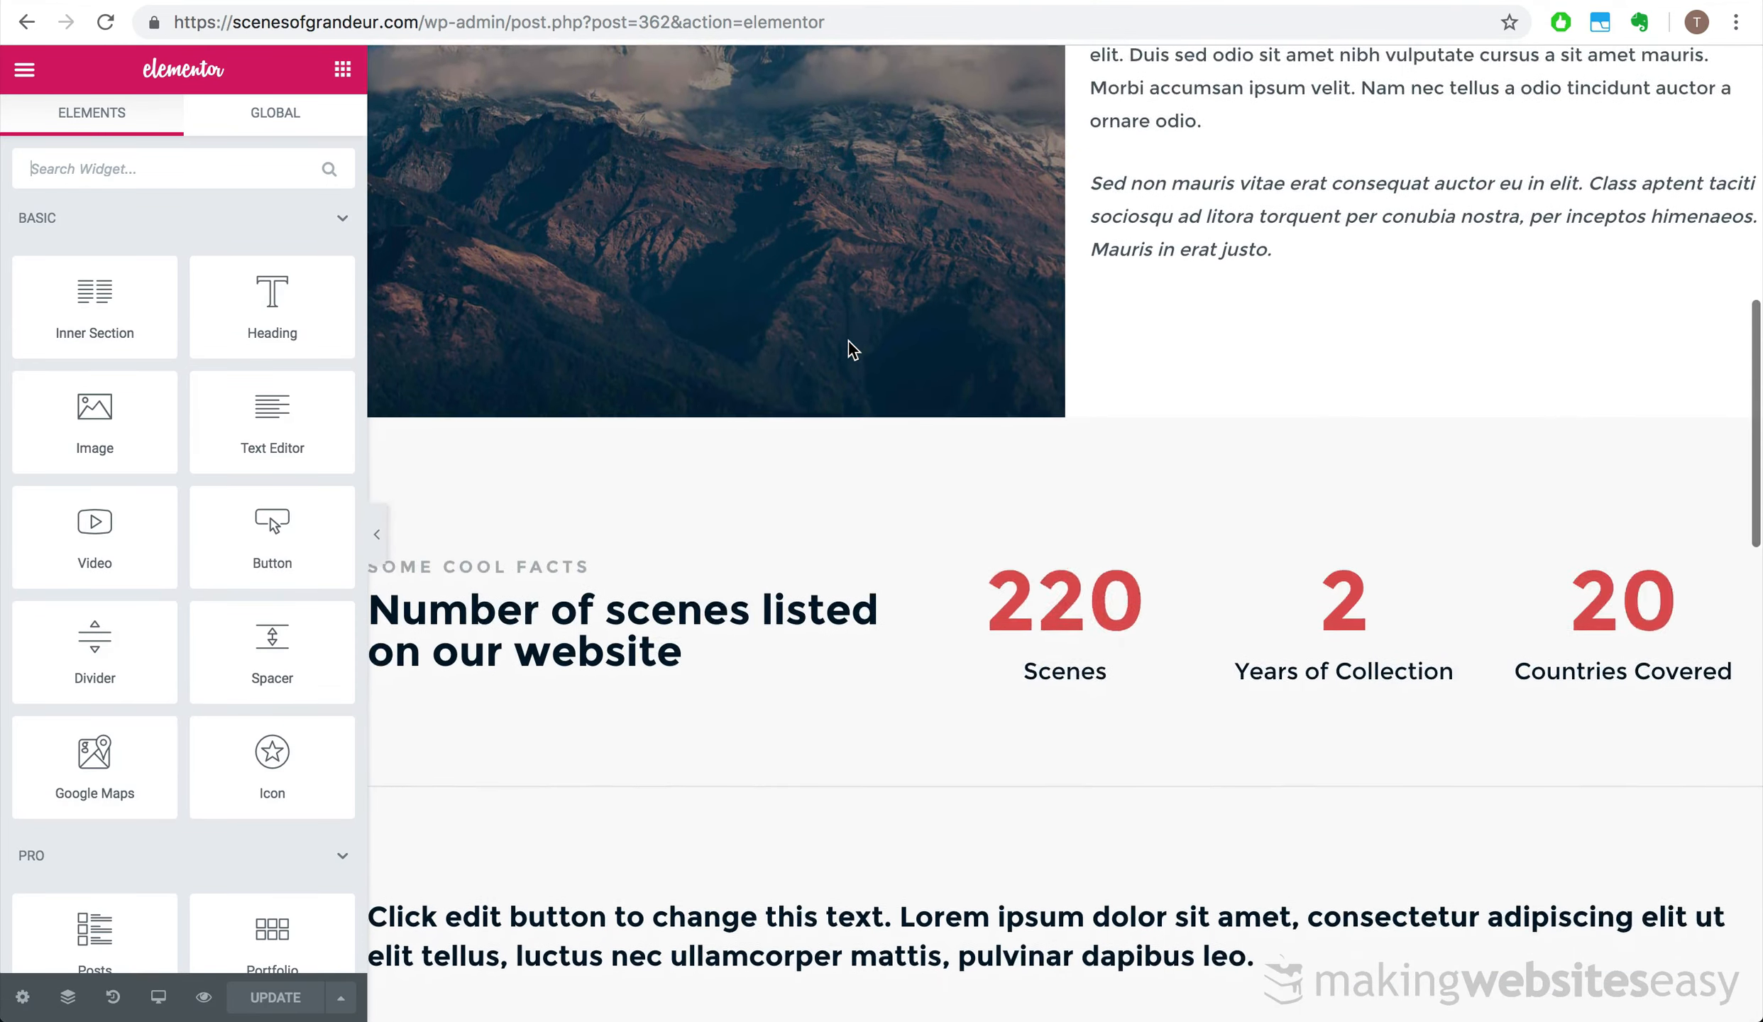
- Search the widgets for "tes" and place a Testimonial Carousel in a new section above the counters
click(242, 173)
text(tes)
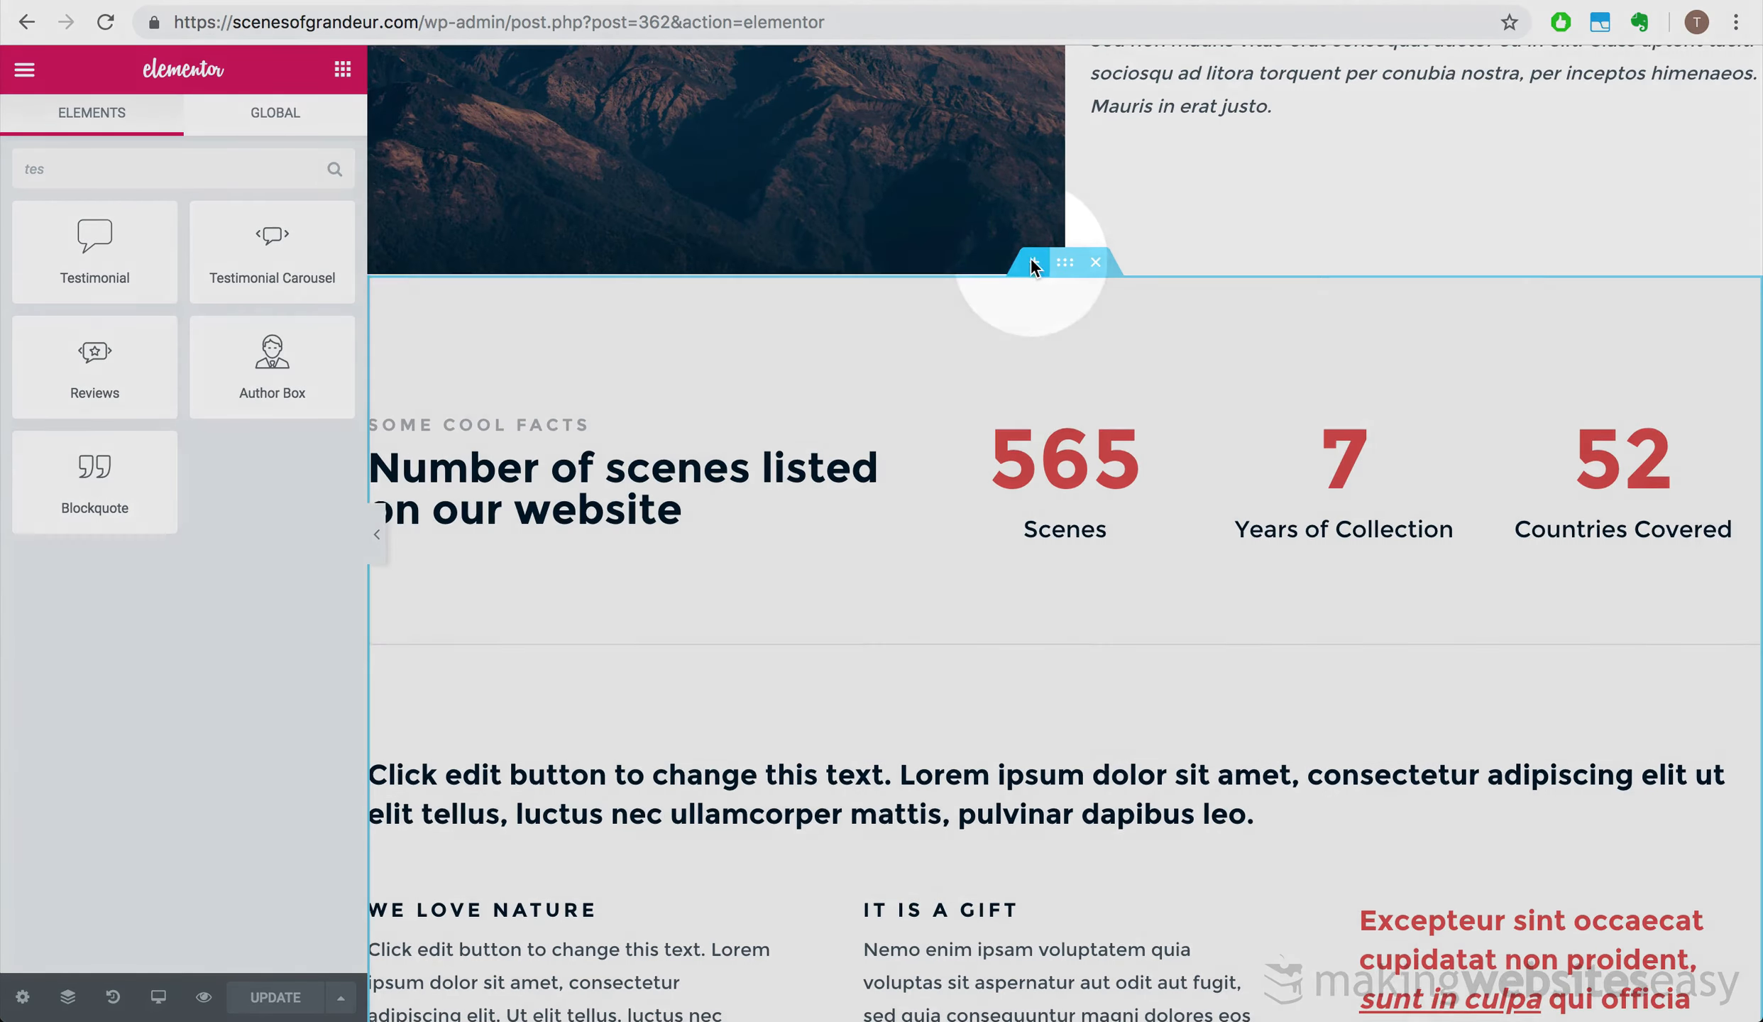
click(1030, 266)
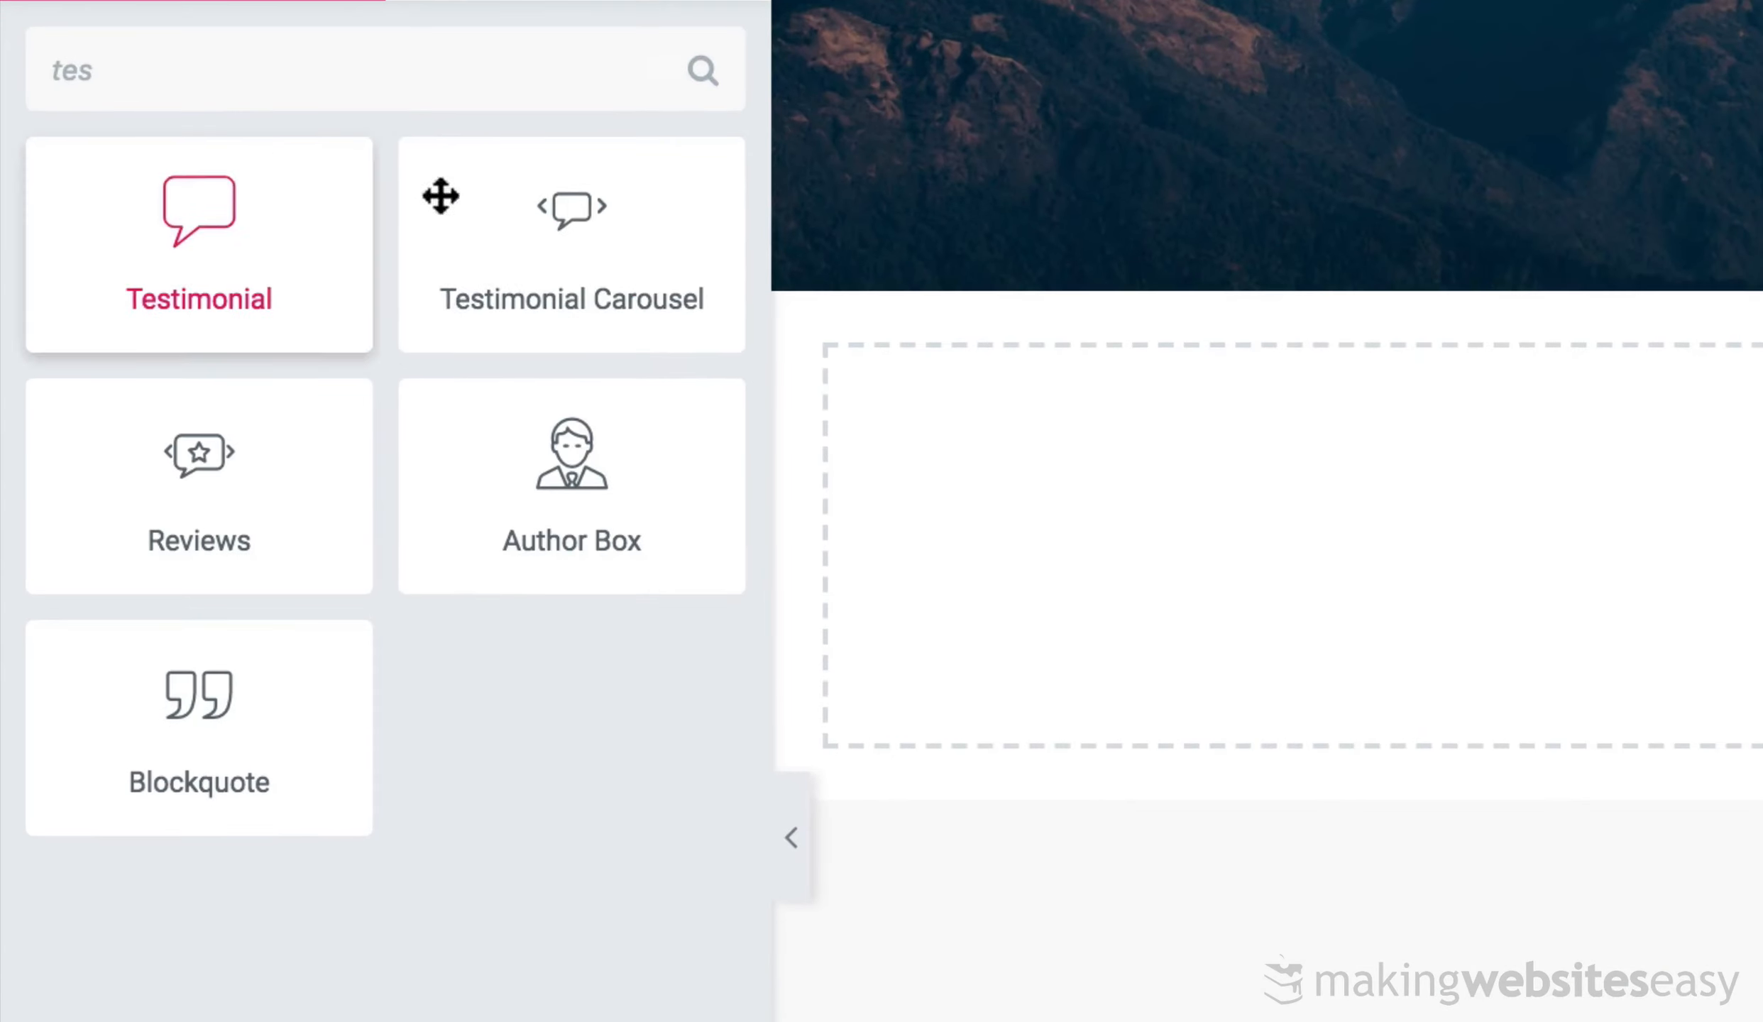
drag(441, 196, 1092, 358)
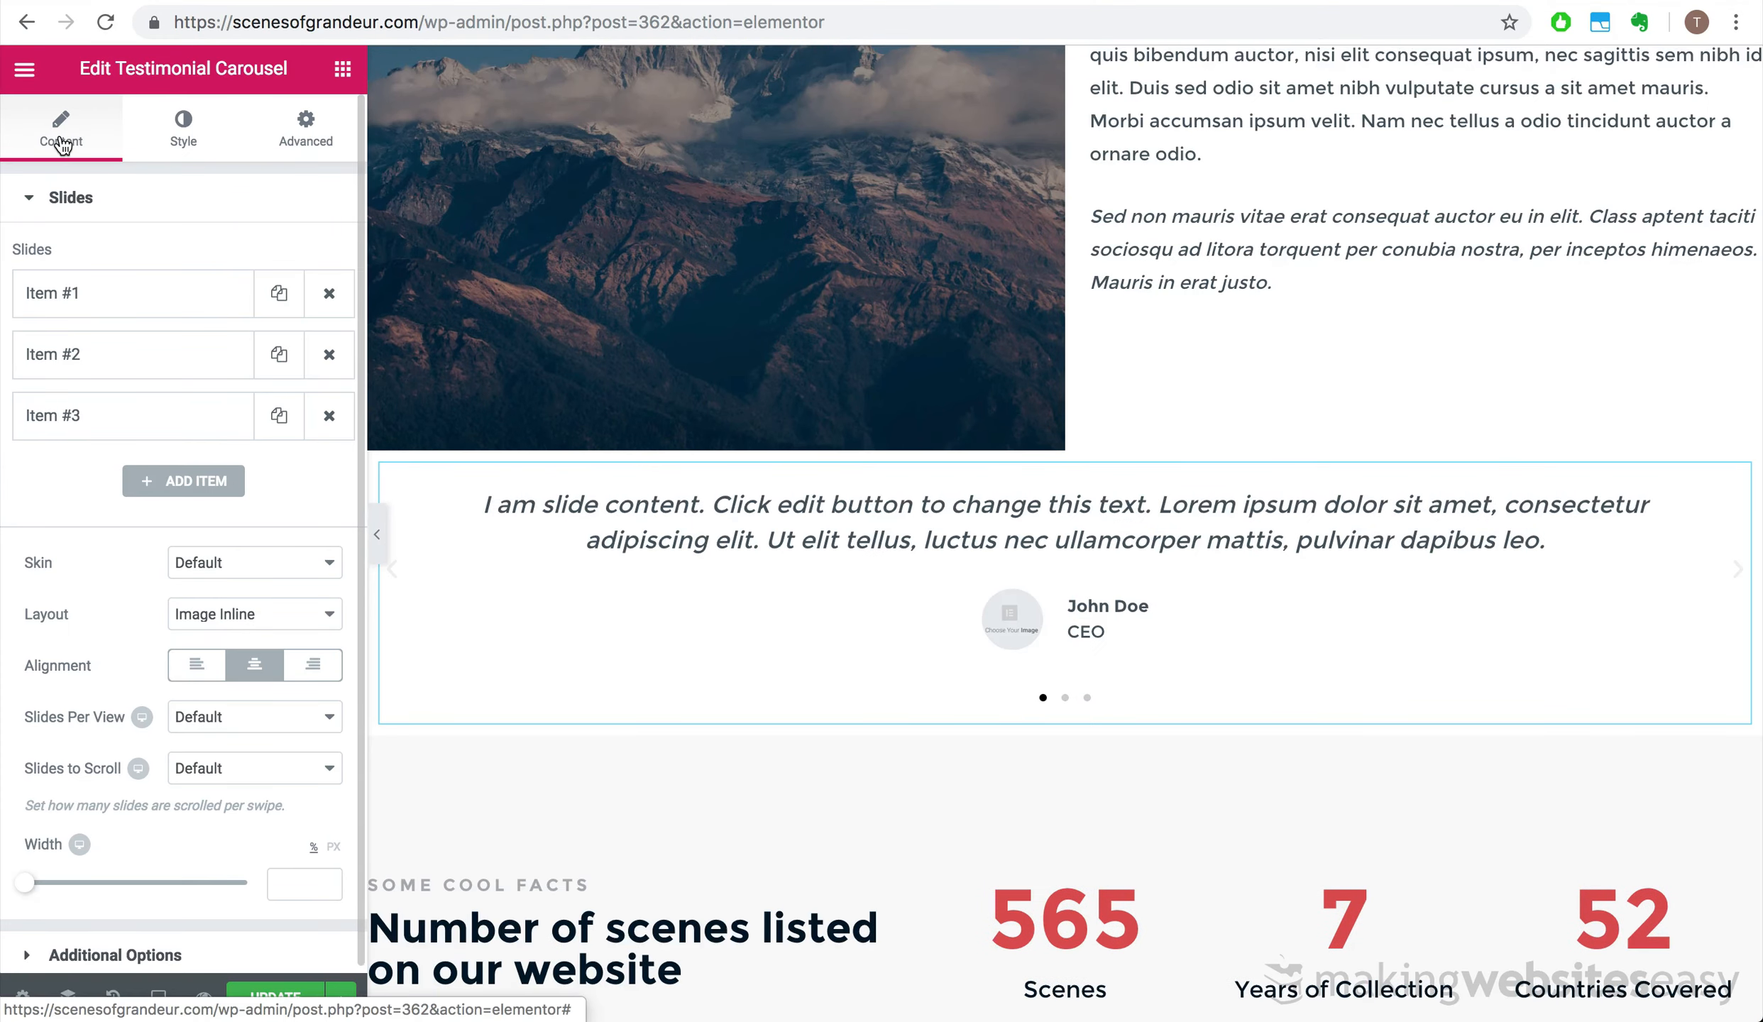
- Set the testimonial carousel's skin to Bubble and its layout to Image Stacked
click(223, 561)
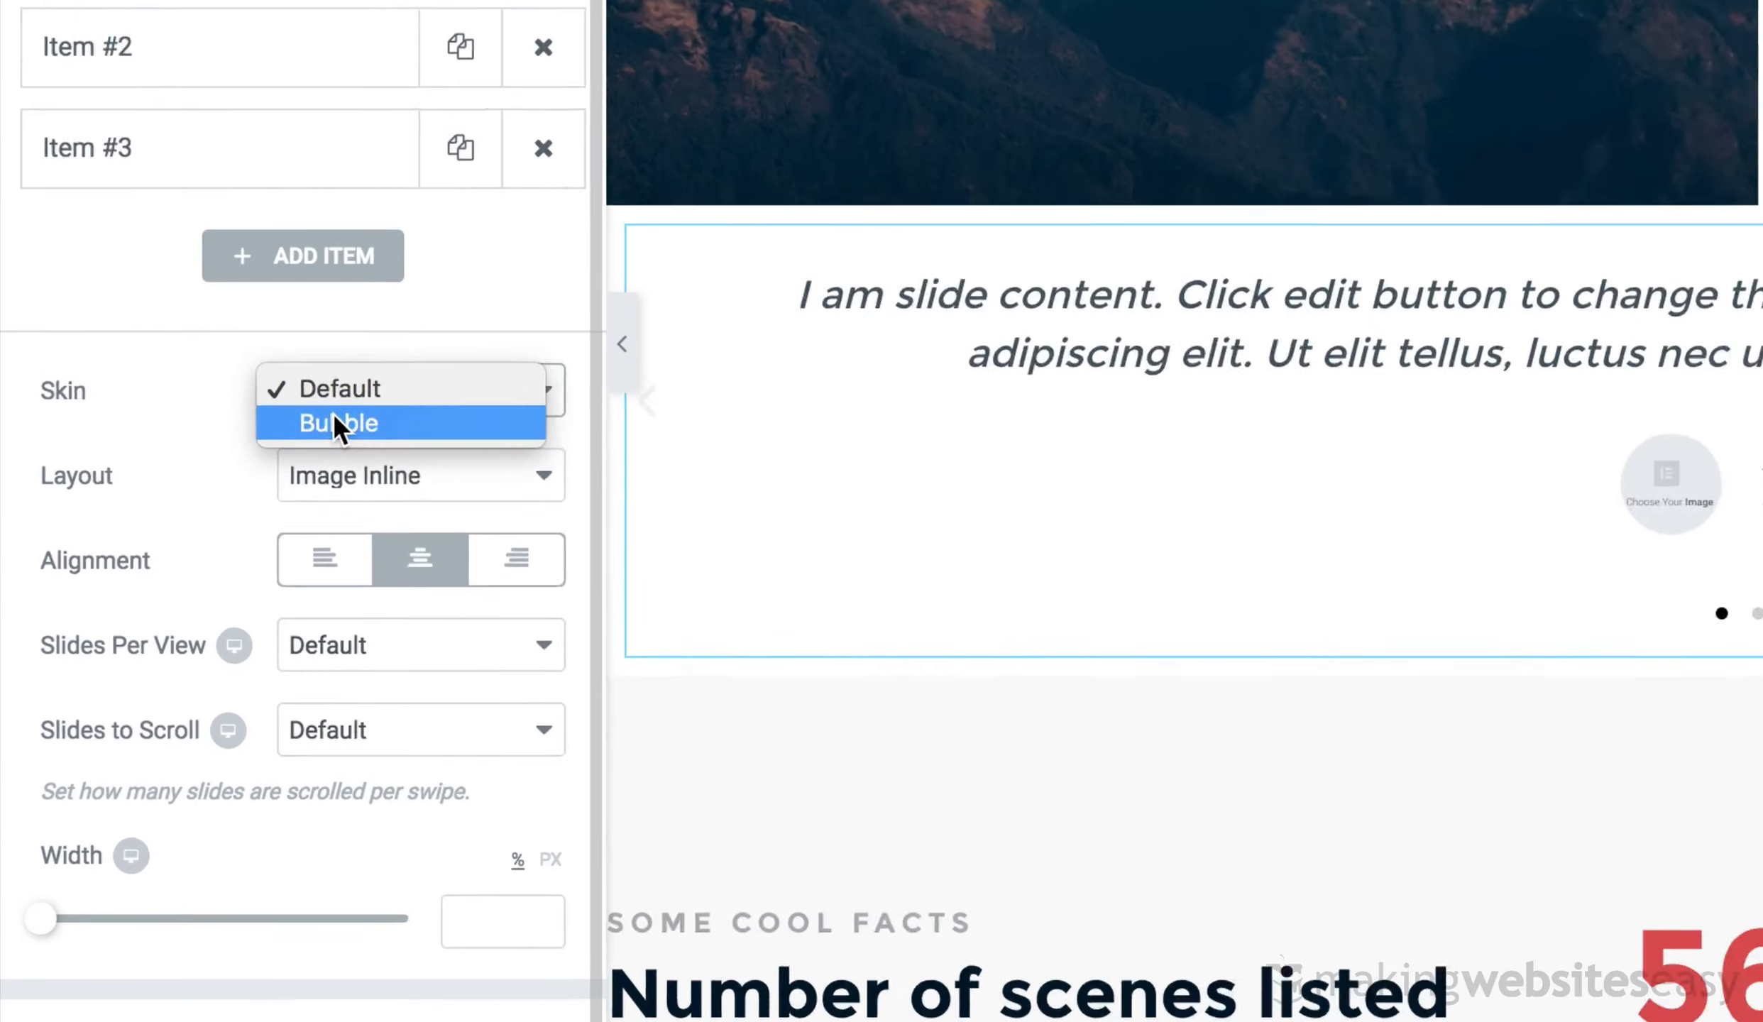
click(209, 580)
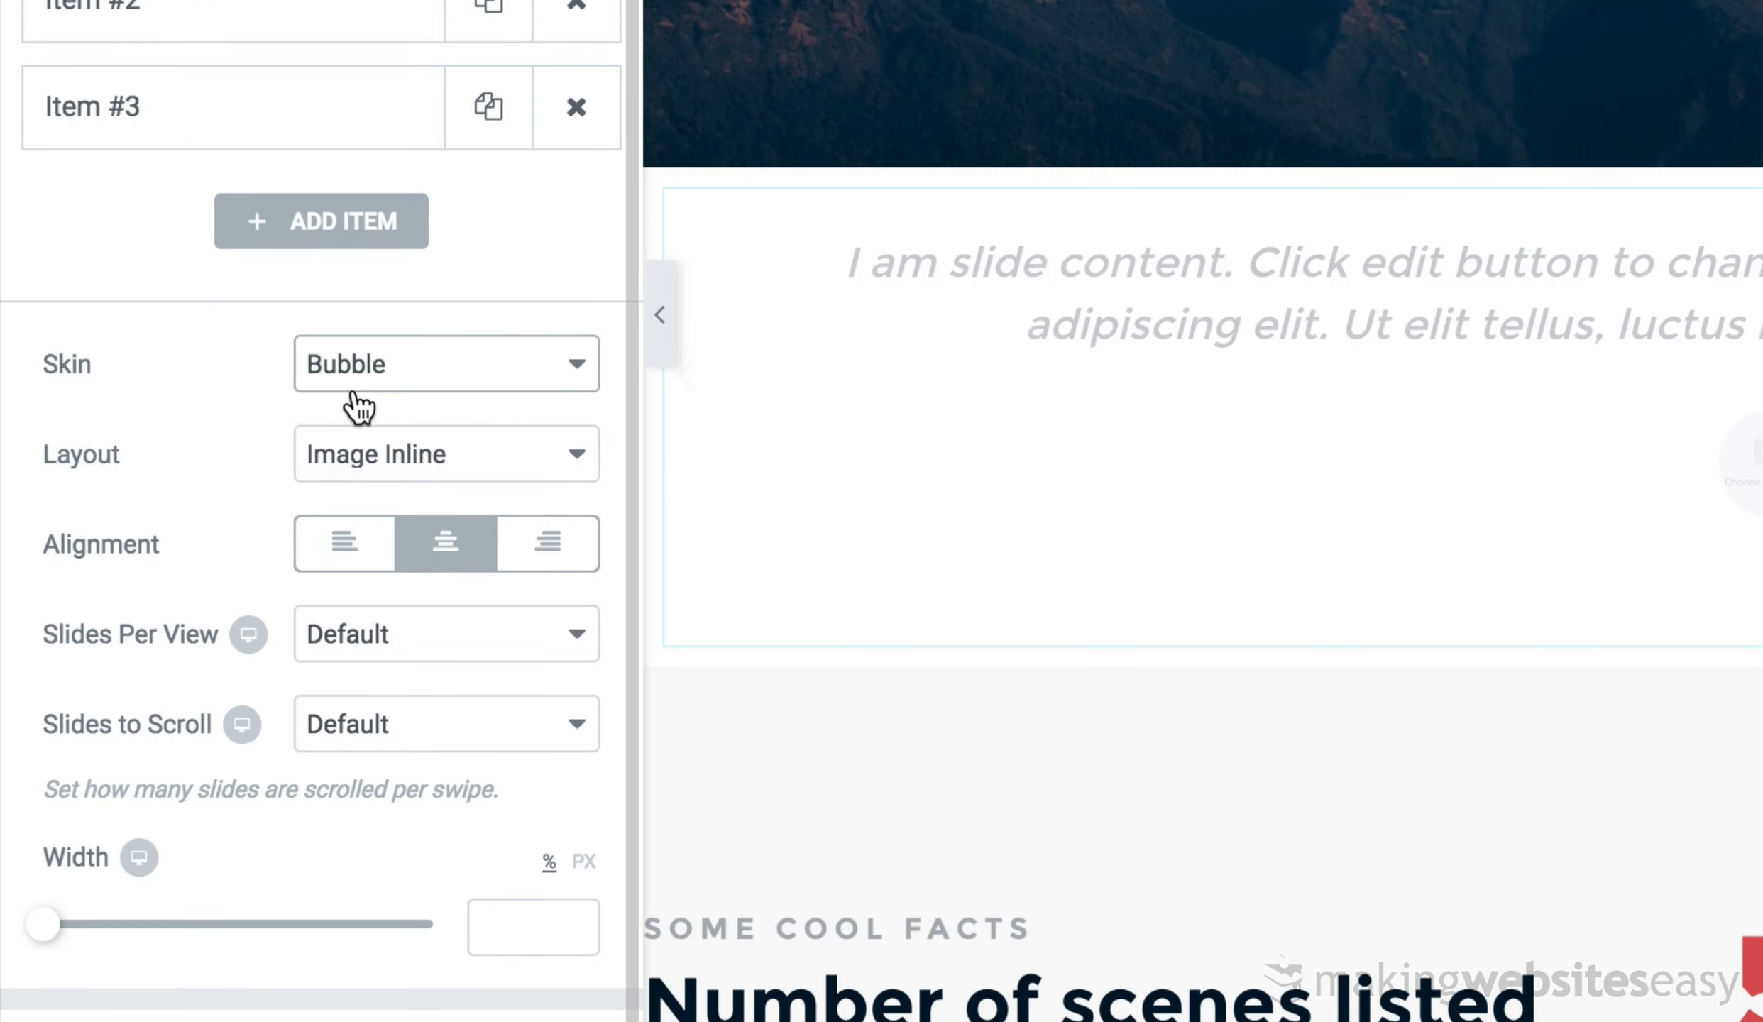
click(366, 454)
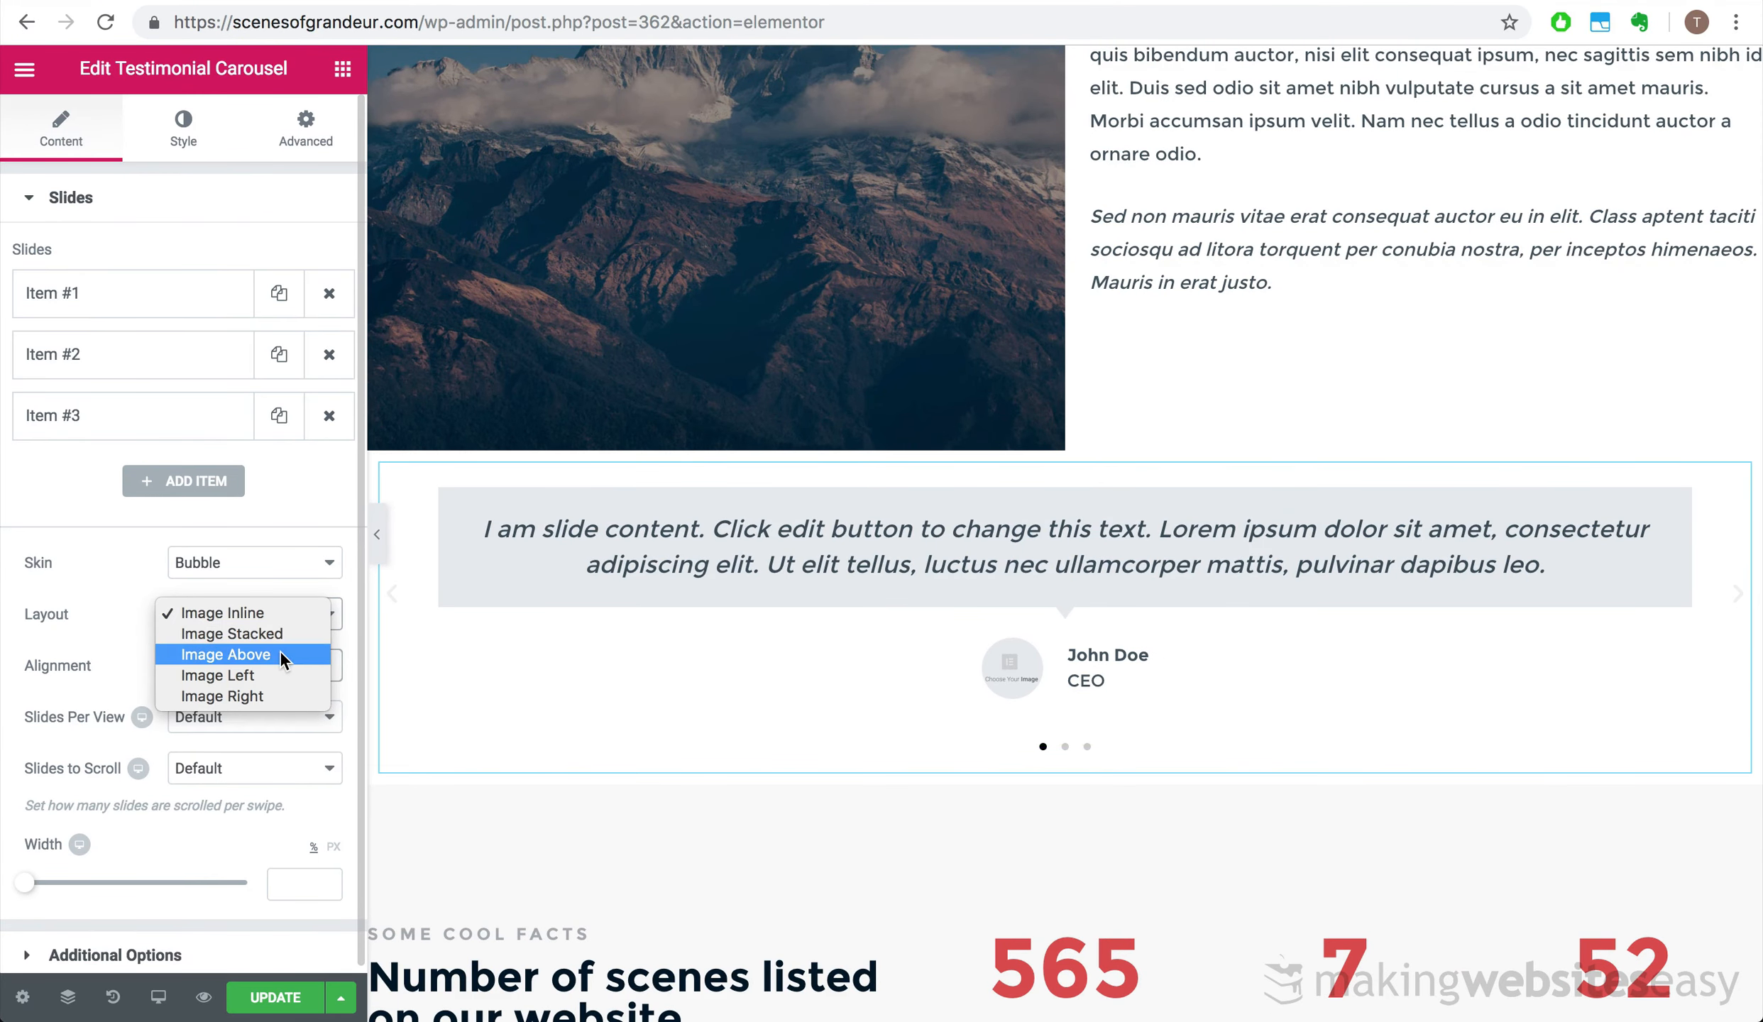
click(282, 632)
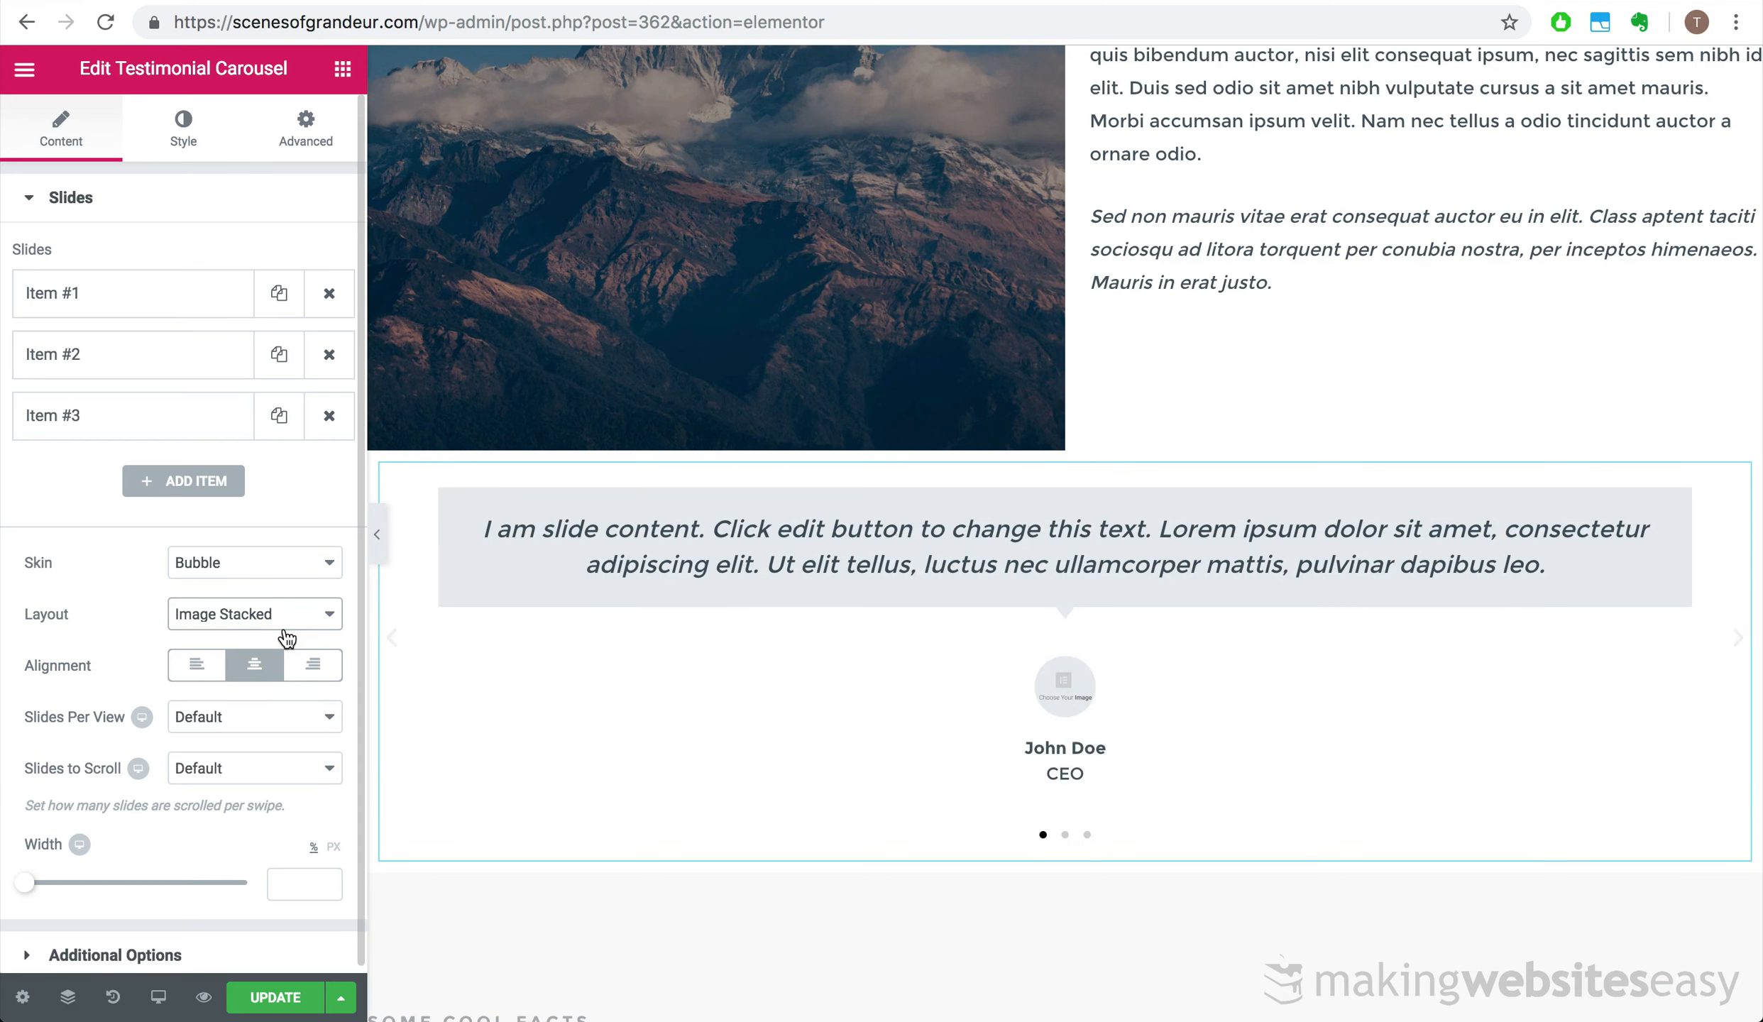
- Try the Image Above layout on the testimonial carousel and return it to Image Stacked
click(286, 636)
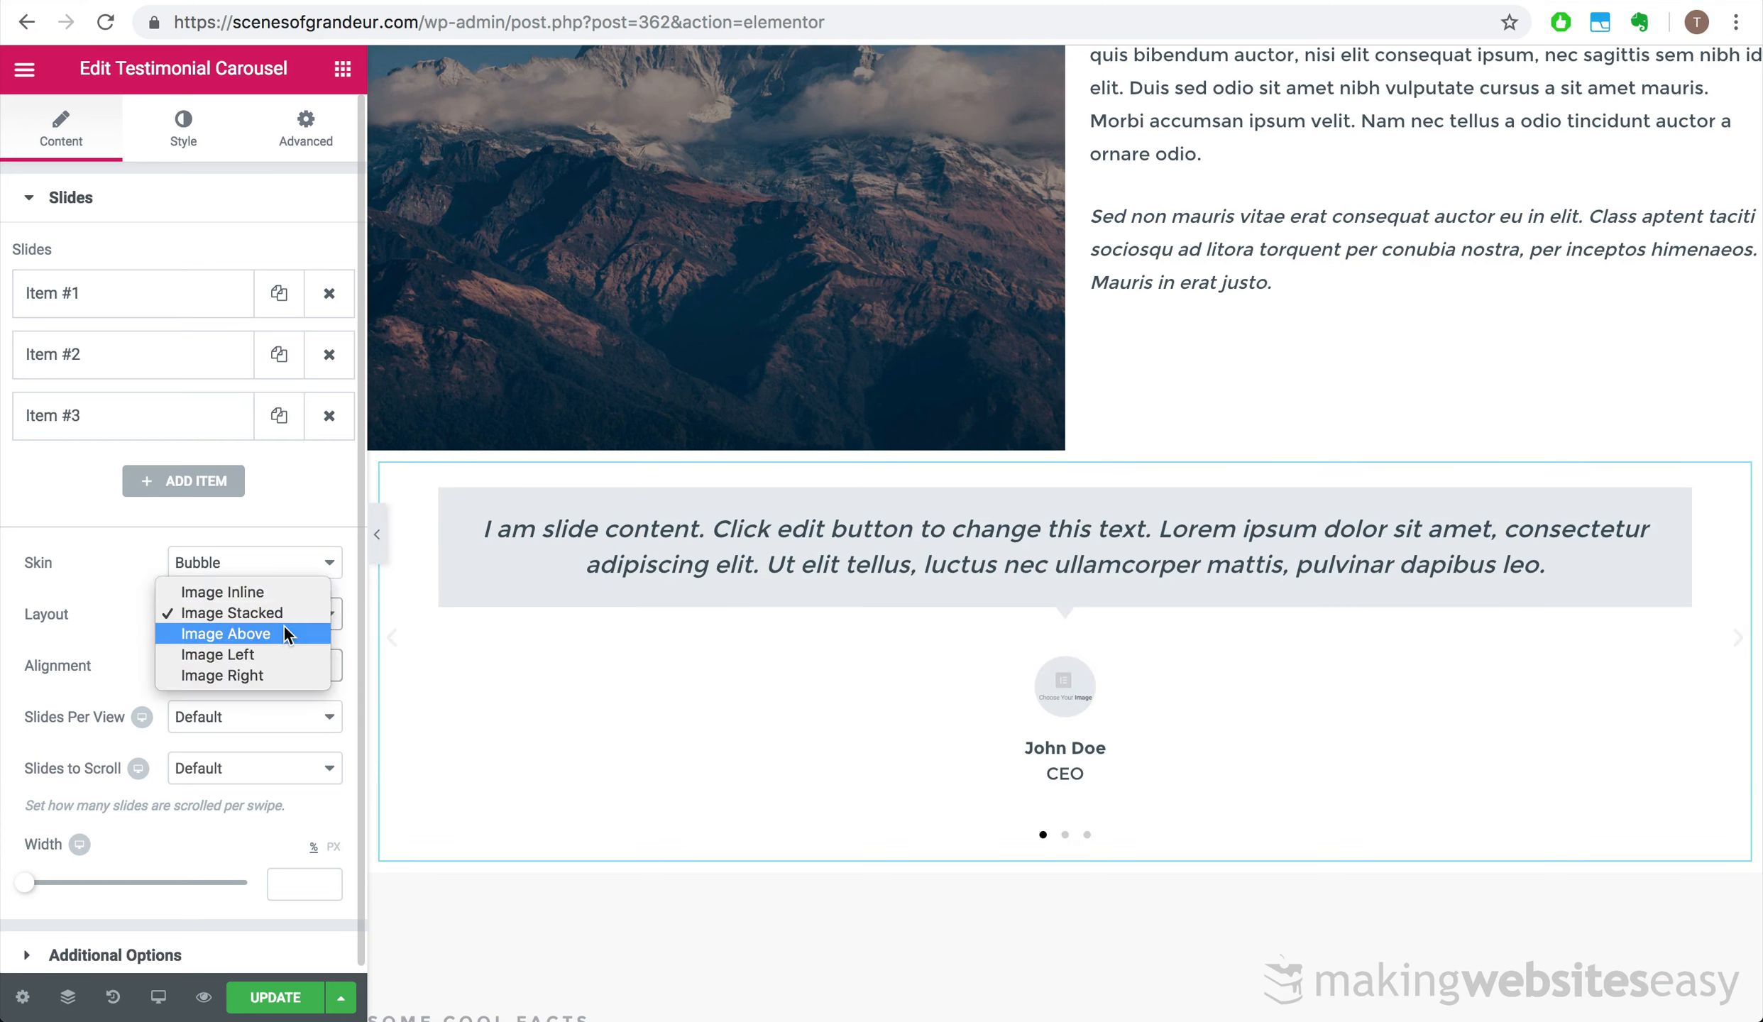
click(286, 633)
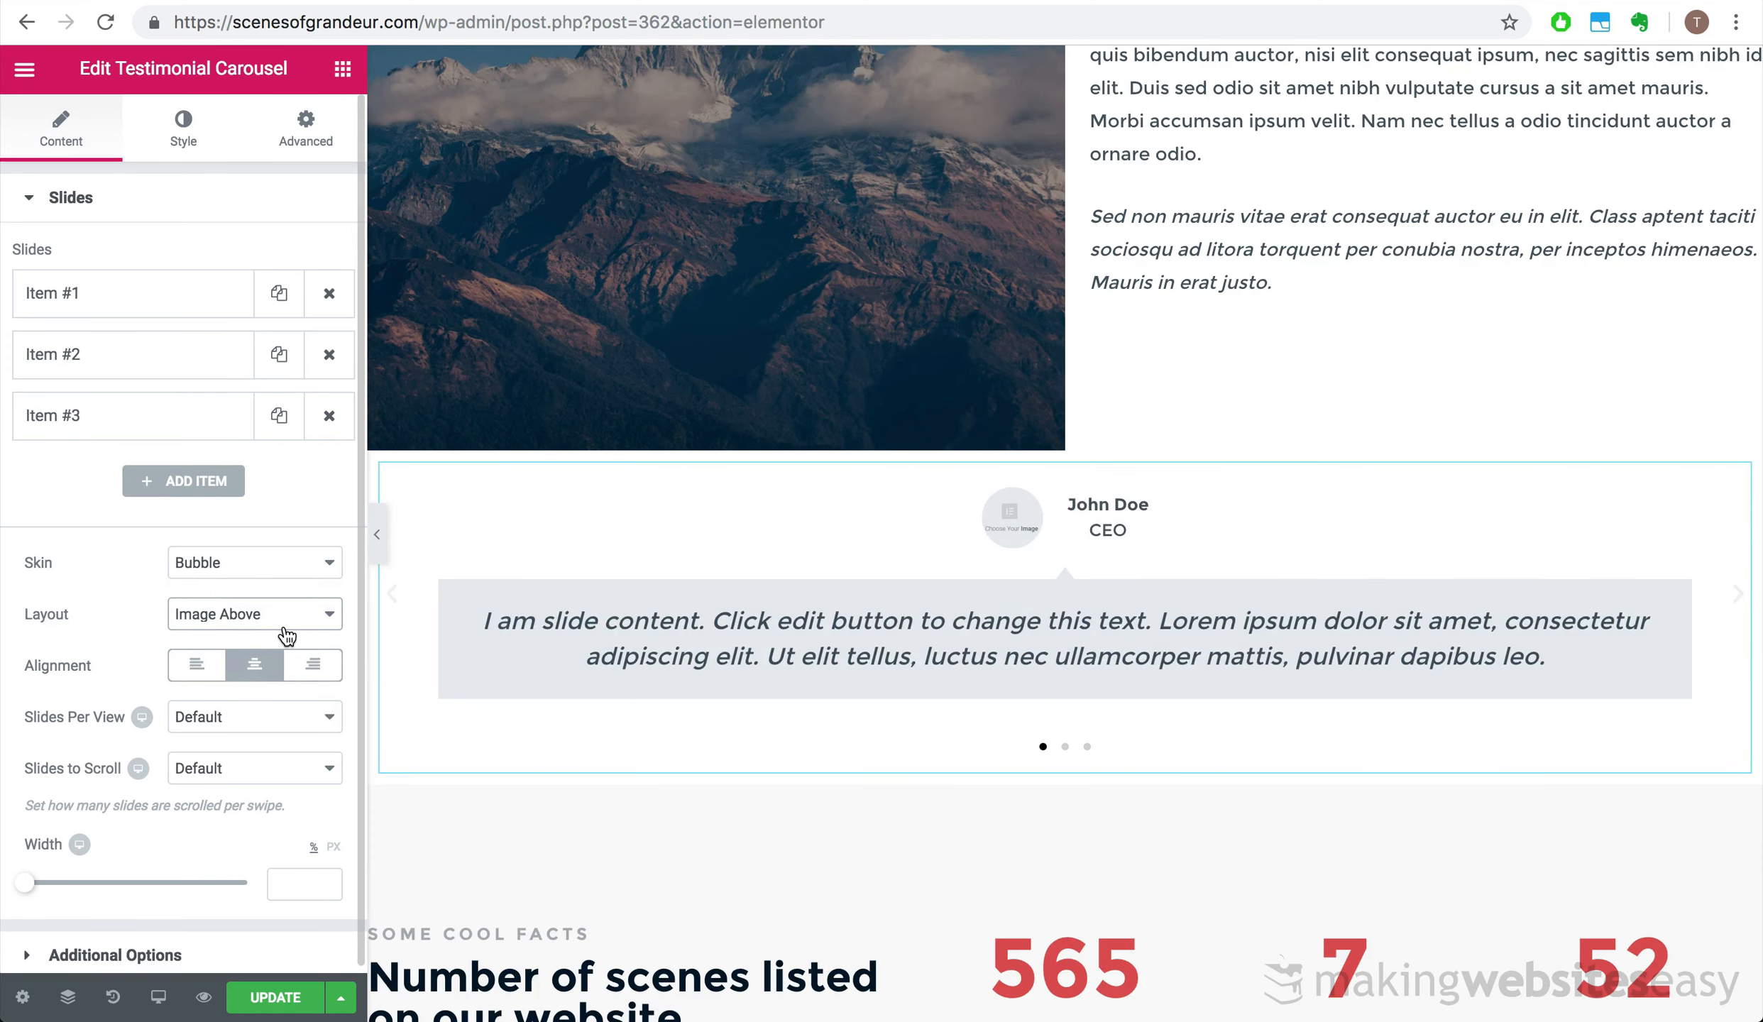
click(277, 614)
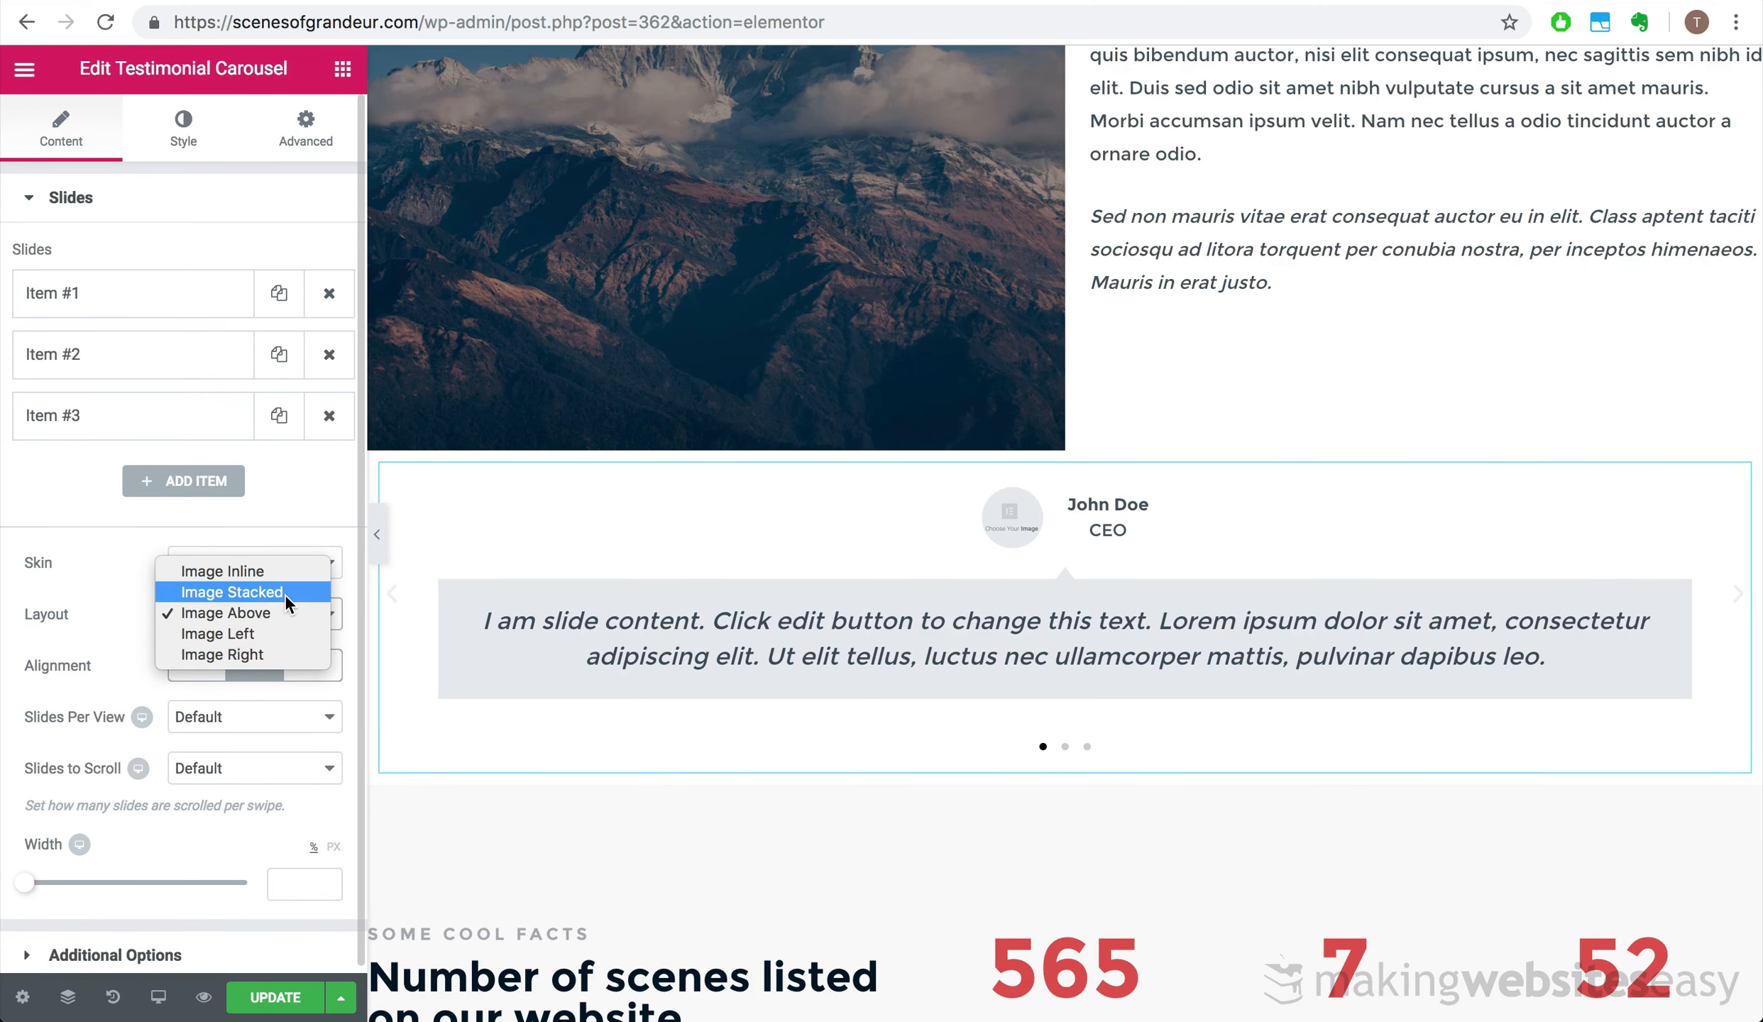
click(285, 594)
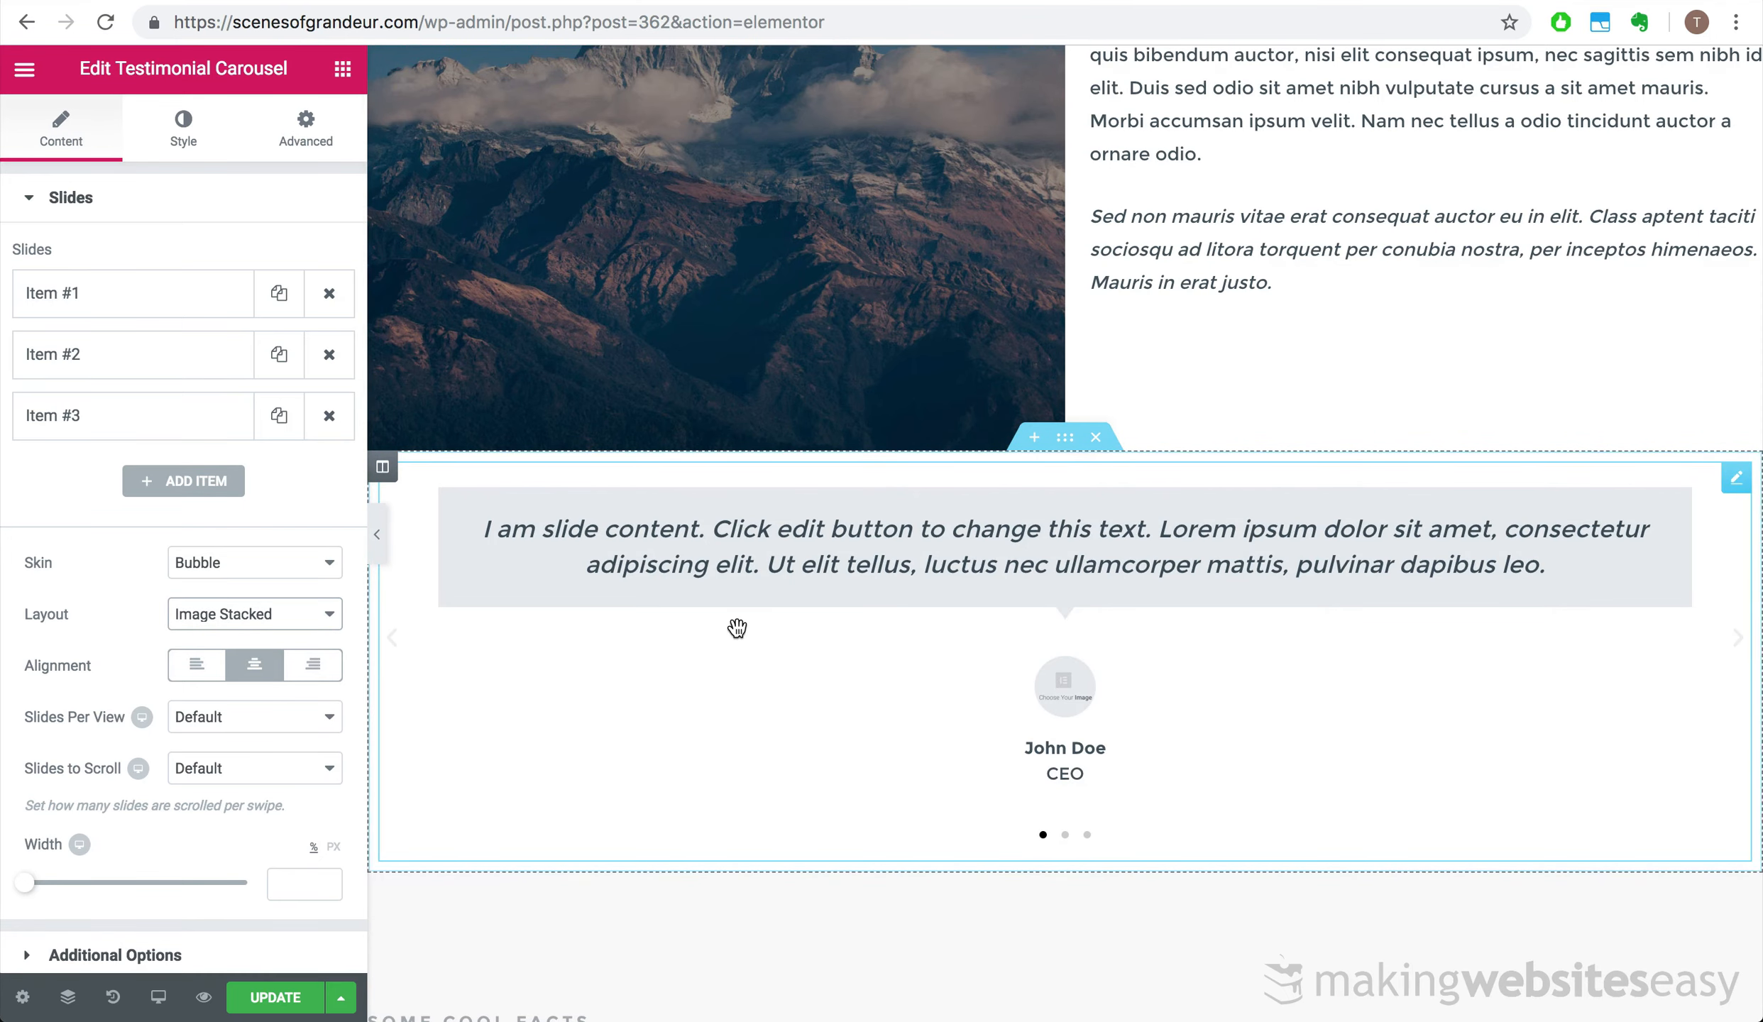
- Set the testimonial carousel's width to about 76%
scroll(736, 629, down, 6)
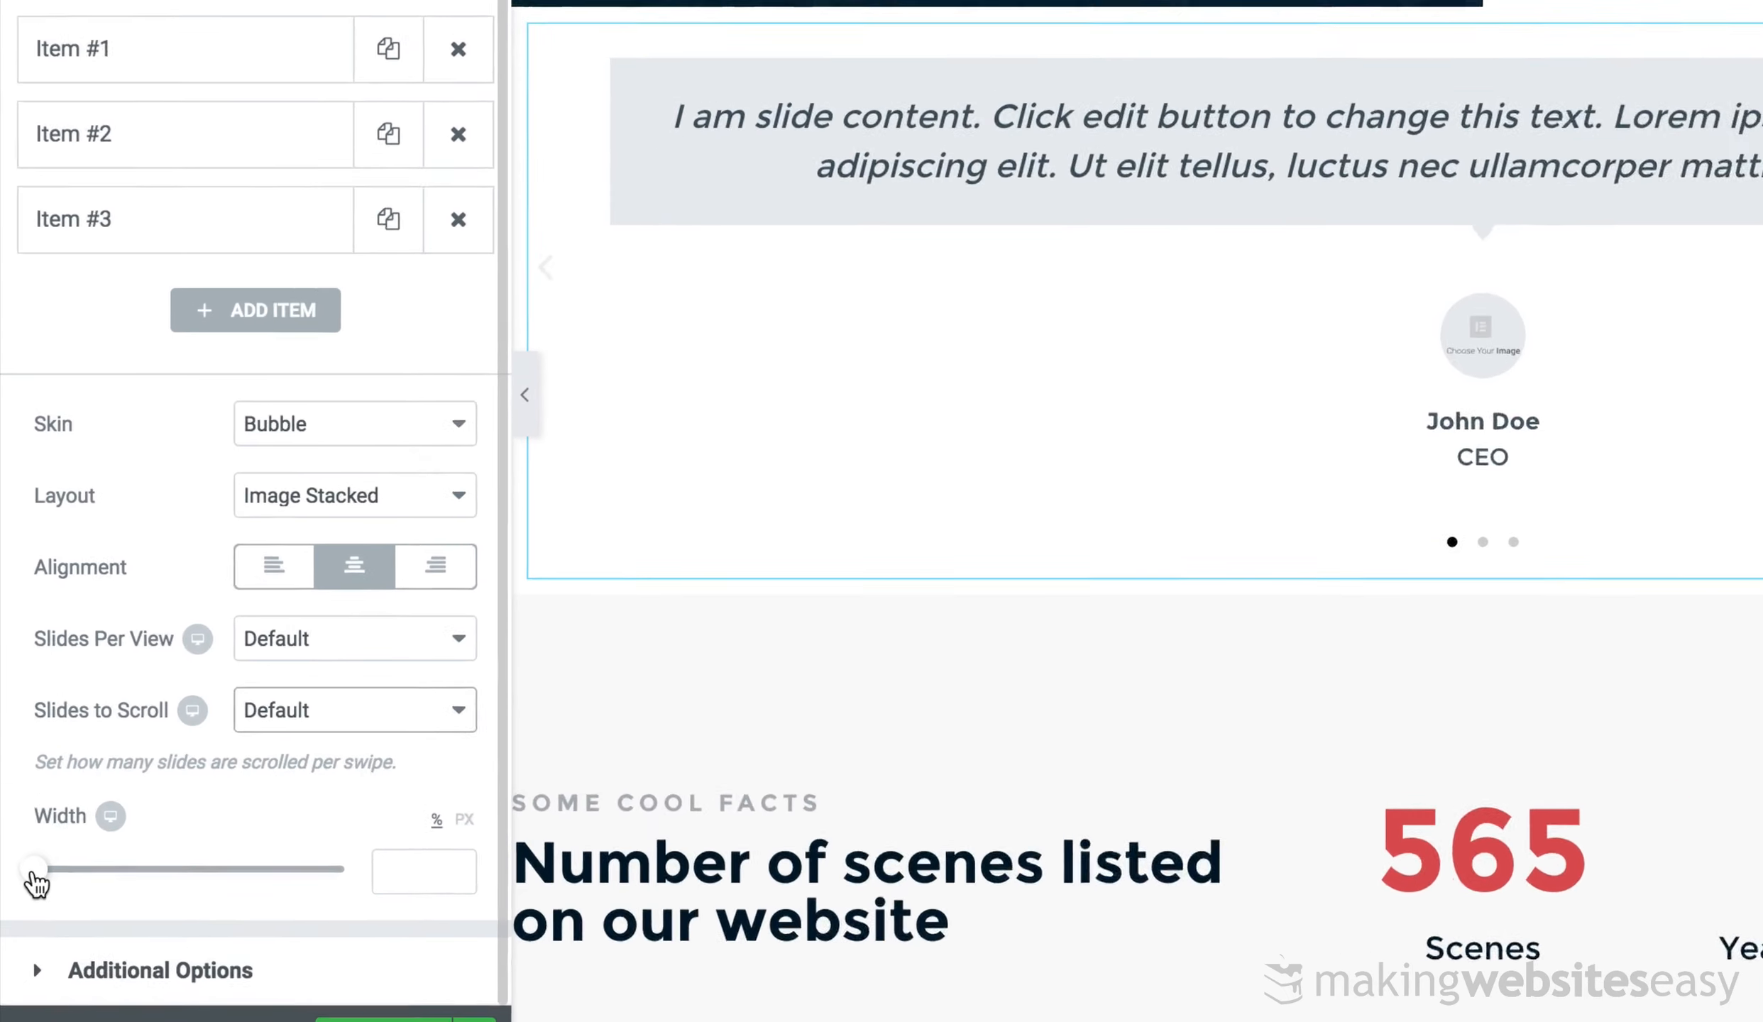
drag(34, 872, 183, 876)
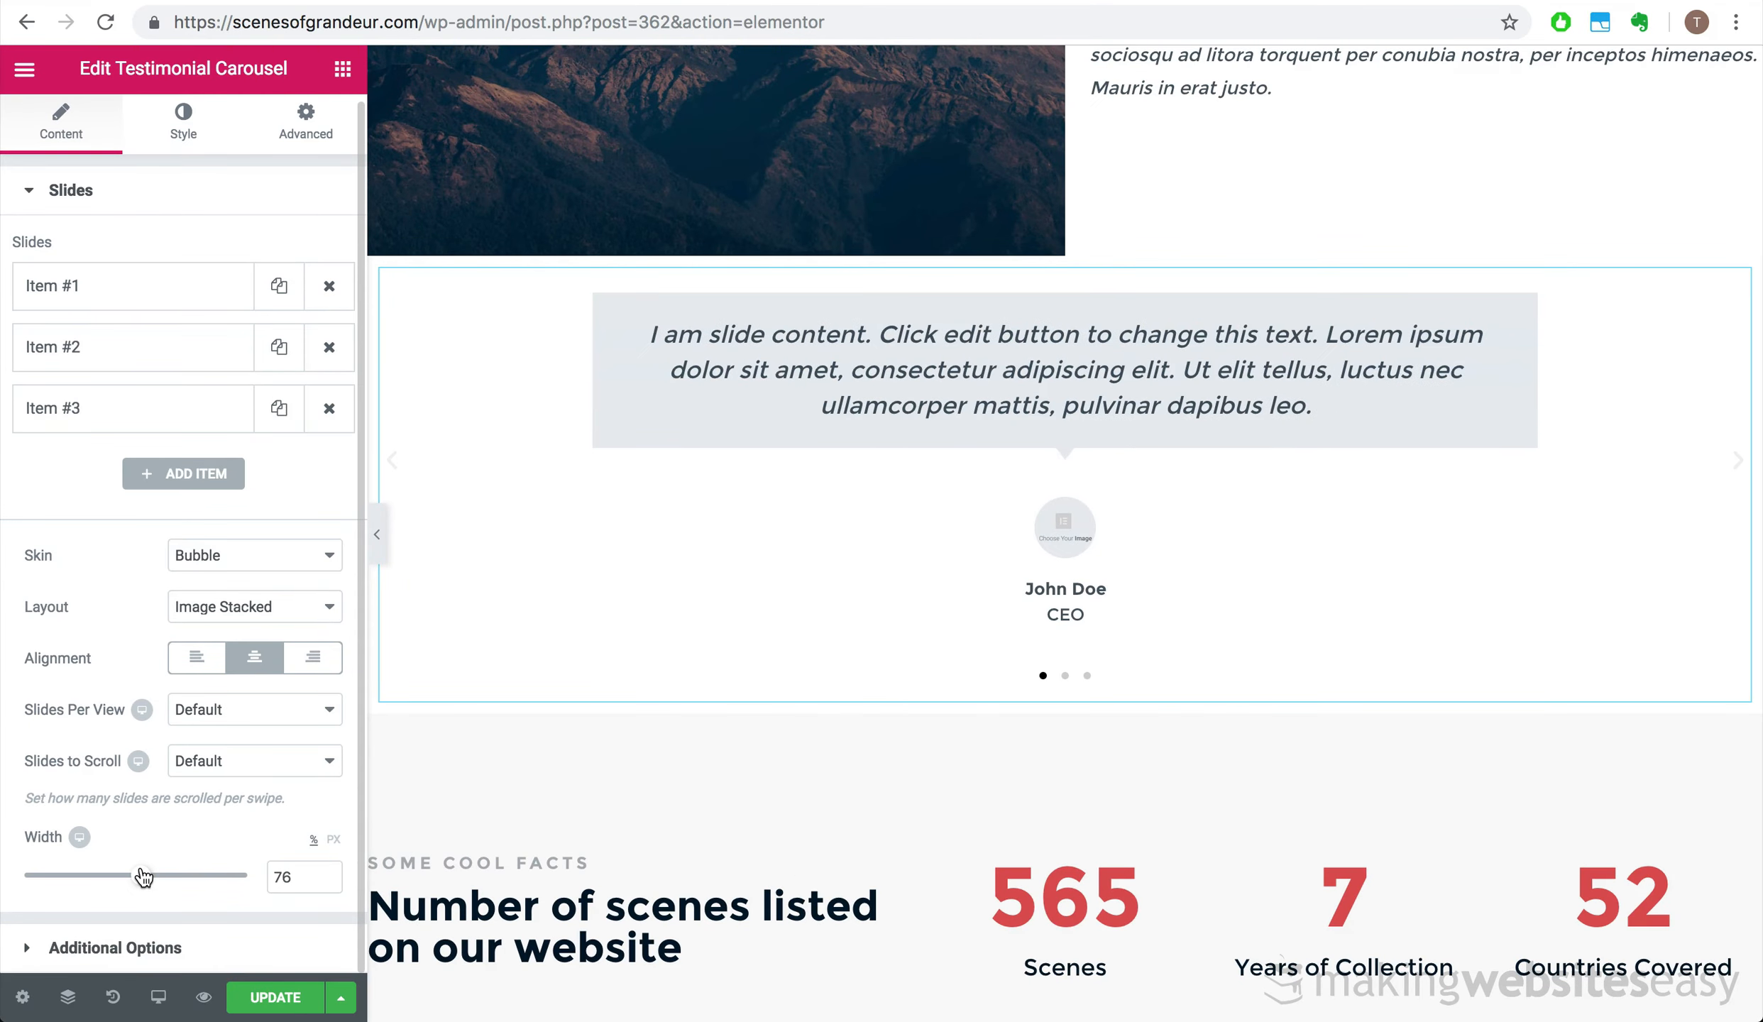
- Set the first testimonial slide's name to John Grisham and its title to Author
click(107, 286)
triple_click(213, 729)
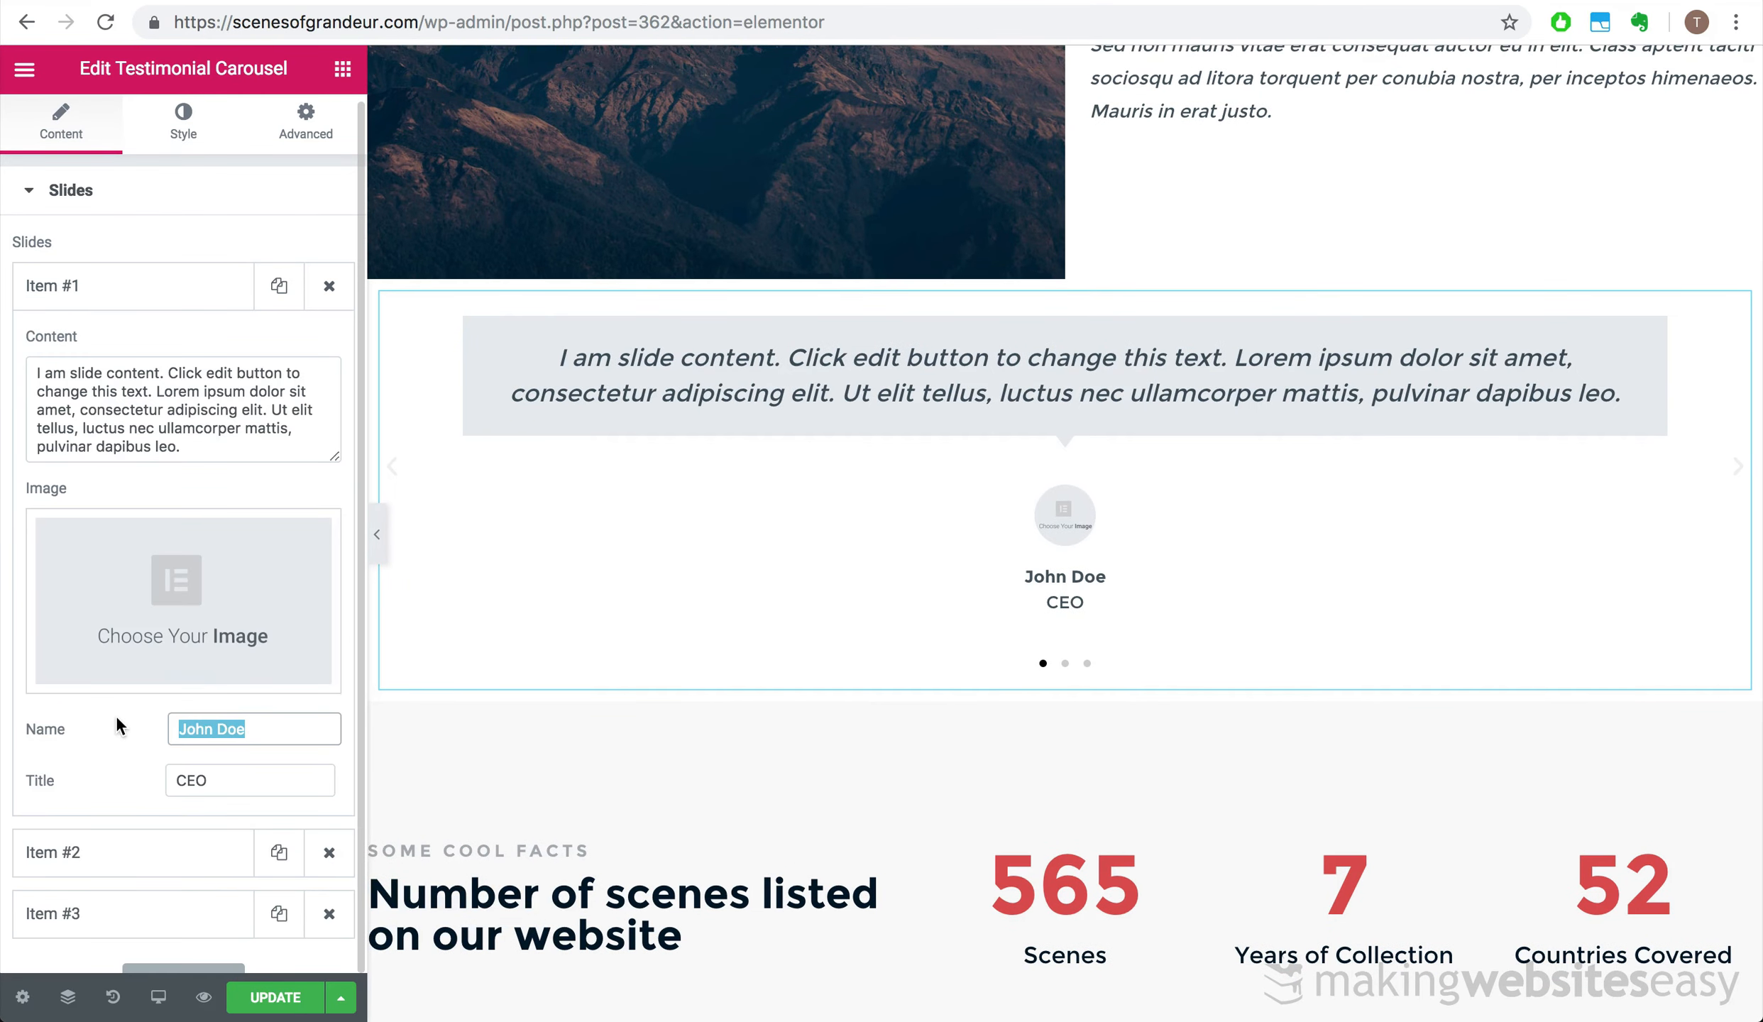
key(BackSpace)
text(John Grisham)
key(Tab)
text(Author)
click(107, 286)
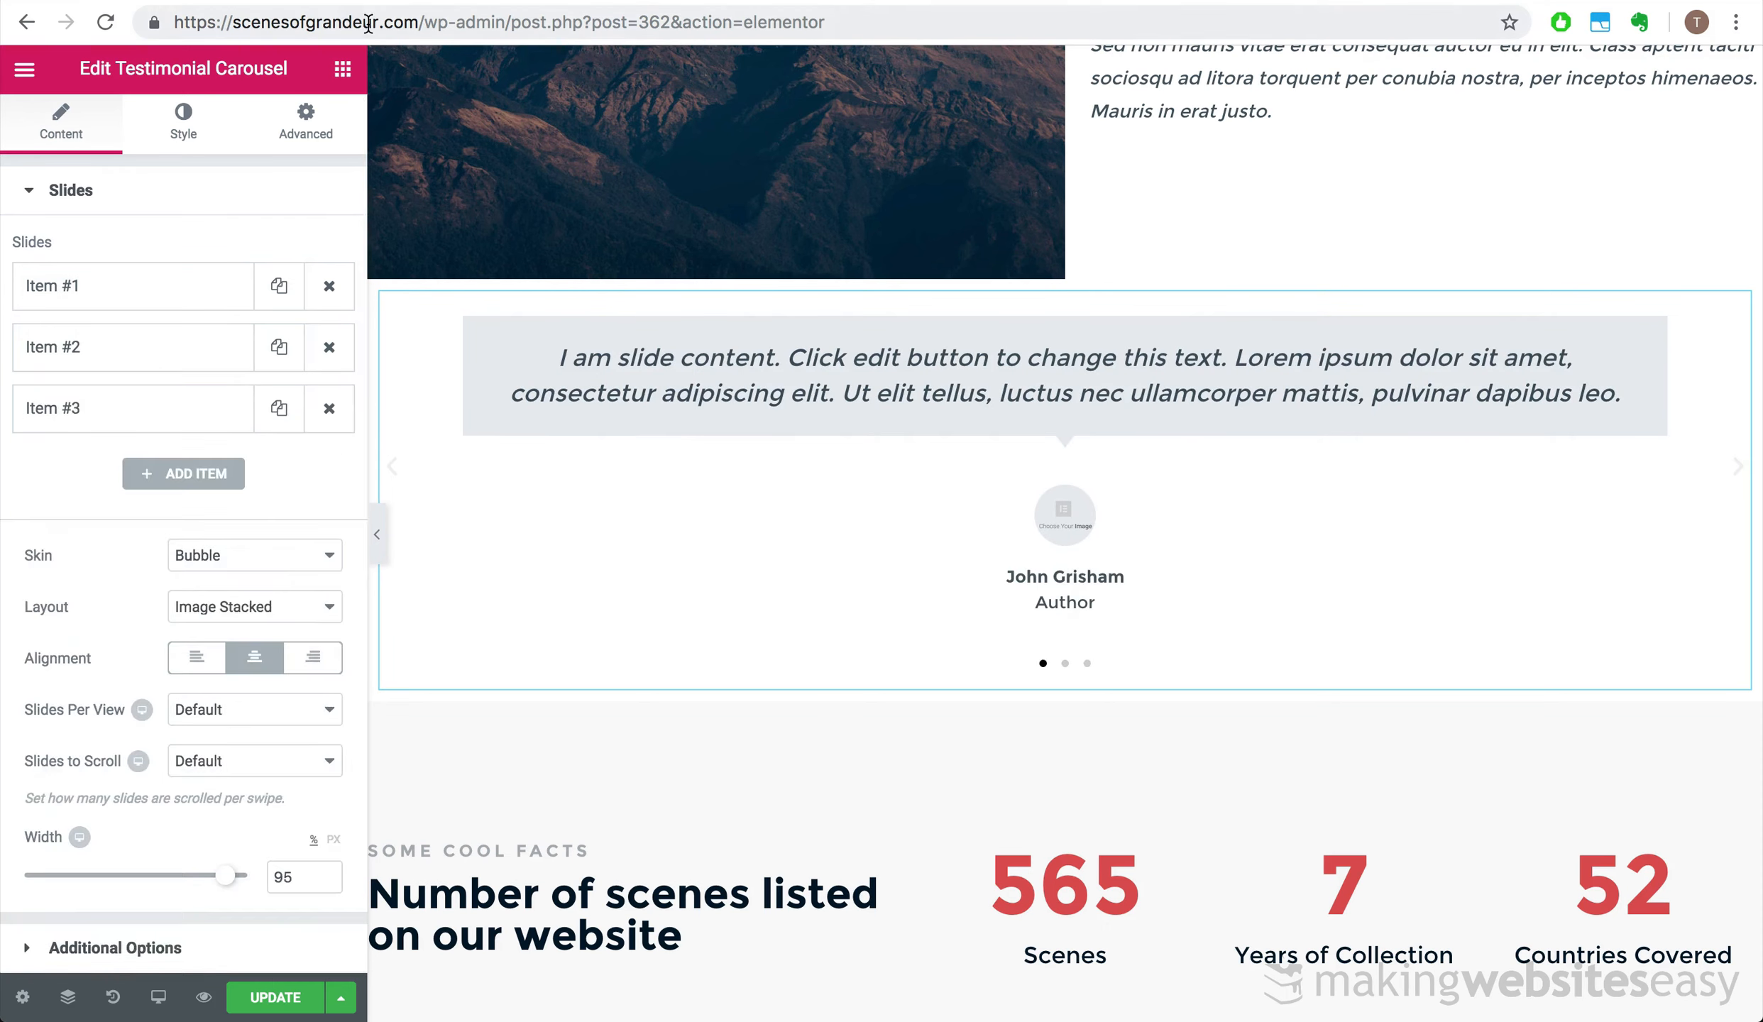
- Set the second testimonial slide's name to Eric Clapton and its title to Guitarist
click(107, 347)
text(Eric Clapton)
key(Tab)
text(Guitarist)
- Set the third testimonial slide's name to Chris Pratt and its title to Actor
click(107, 408)
drag(259, 852, 142, 854)
text(Chris)
- Add a fourth testimonial slide with the name Brie Larson and the title Actress
click(183, 968)
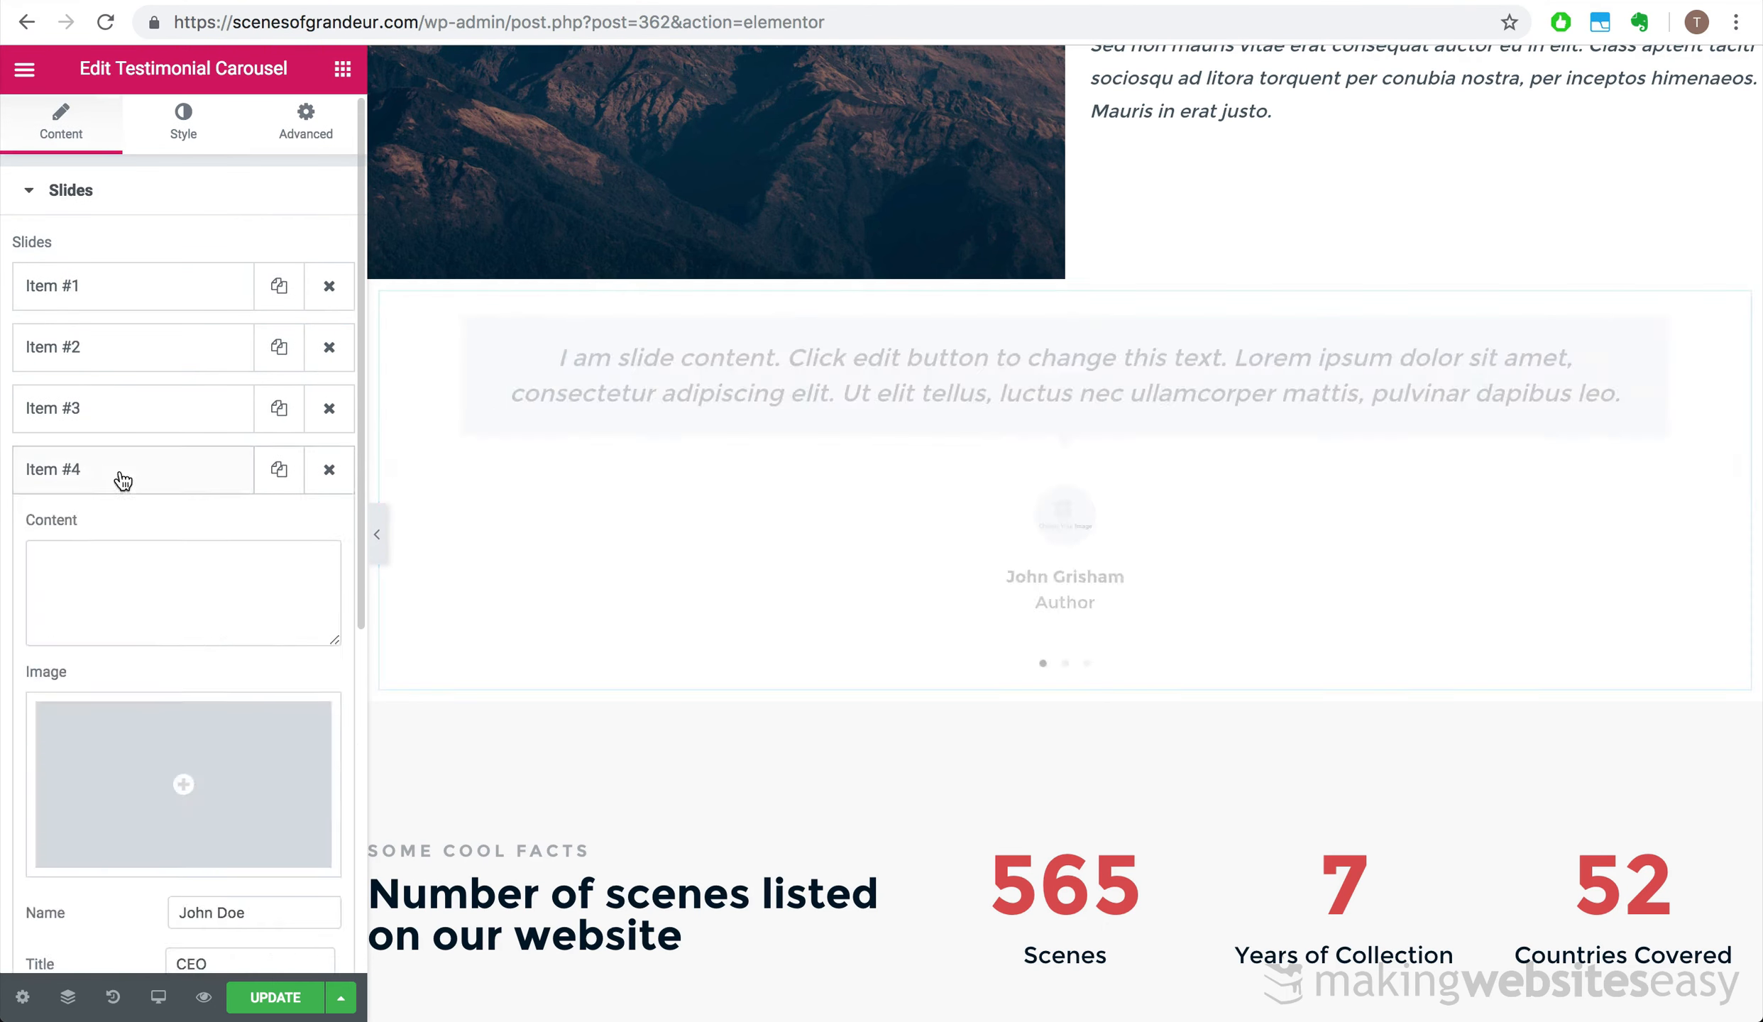
scroll(122, 479, down, 2)
triple_click(255, 754)
text(Brie Larson)
key(Tab)
text(Actress)
scroll(157, 559, up, 2)
- Write the "I think this website is just Marvelous!" quote for Brie Larson and the "Just a sight for sore eyes" quote for Chris Pratt
click(158, 559)
text(I think this website is just Marvelous! Take it from someone that know)
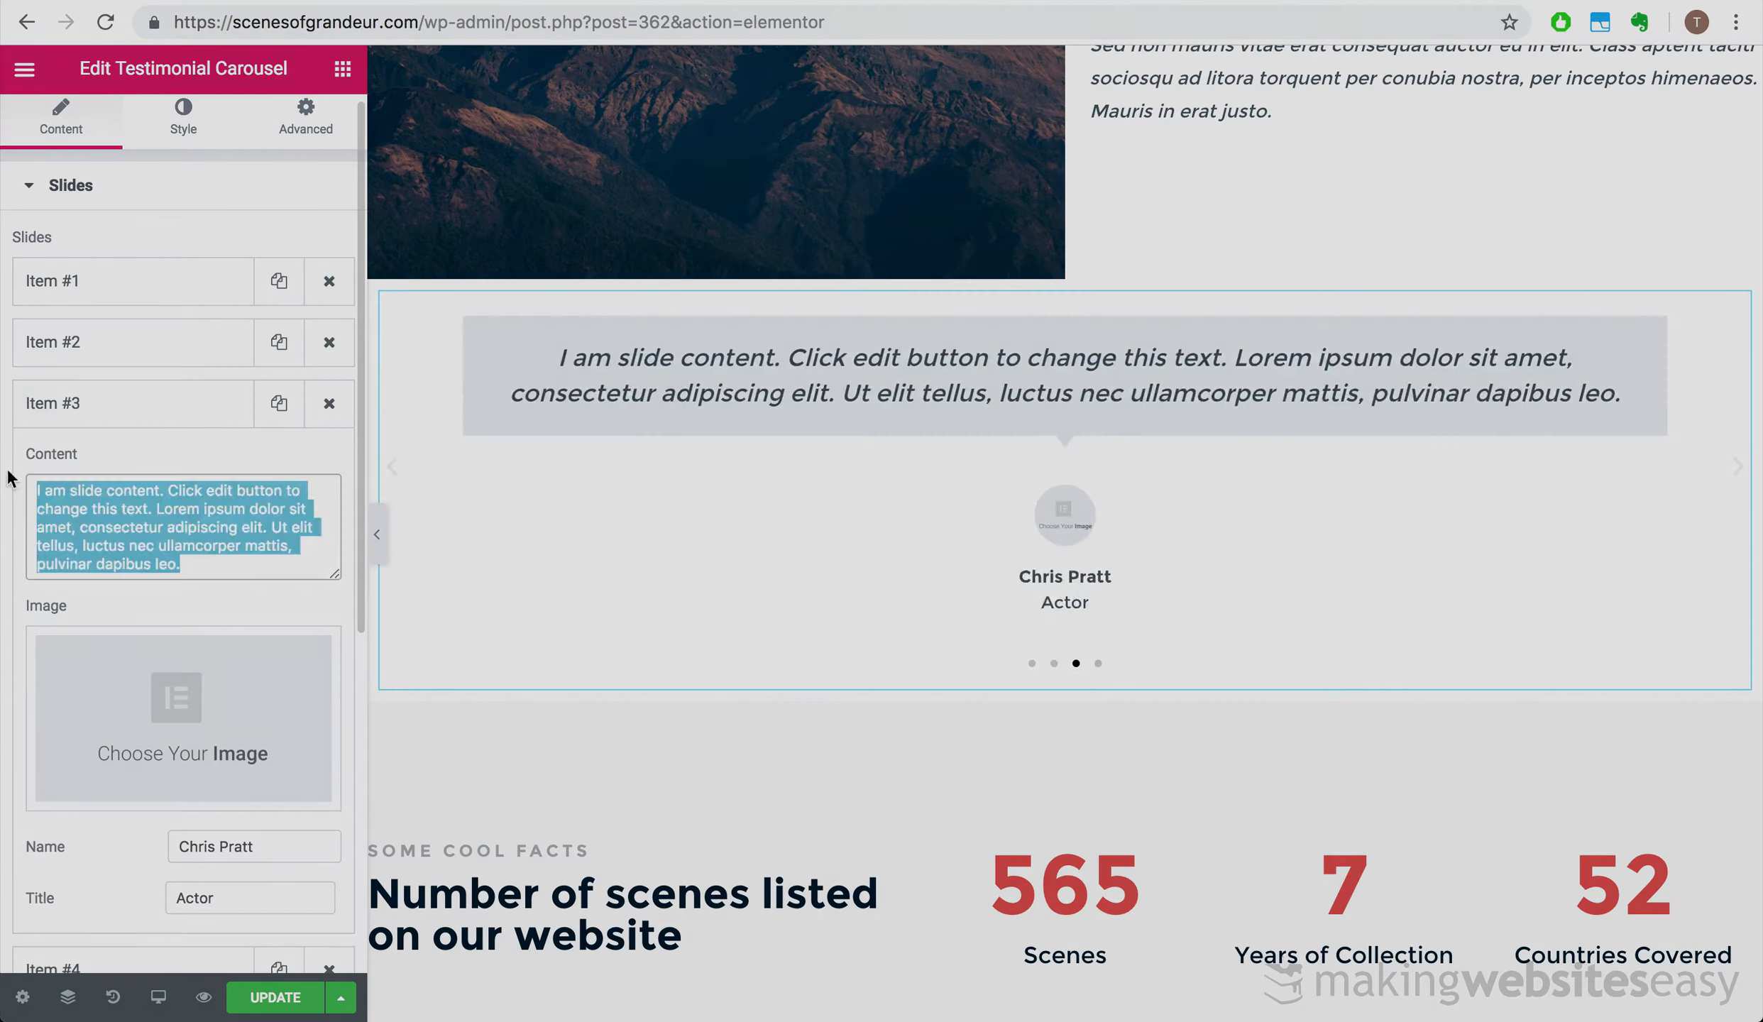
text(Just a sight for sore eyes the scenes presented by sceneofgranduer.com. I think a few of these images  can be used as inspiration for)
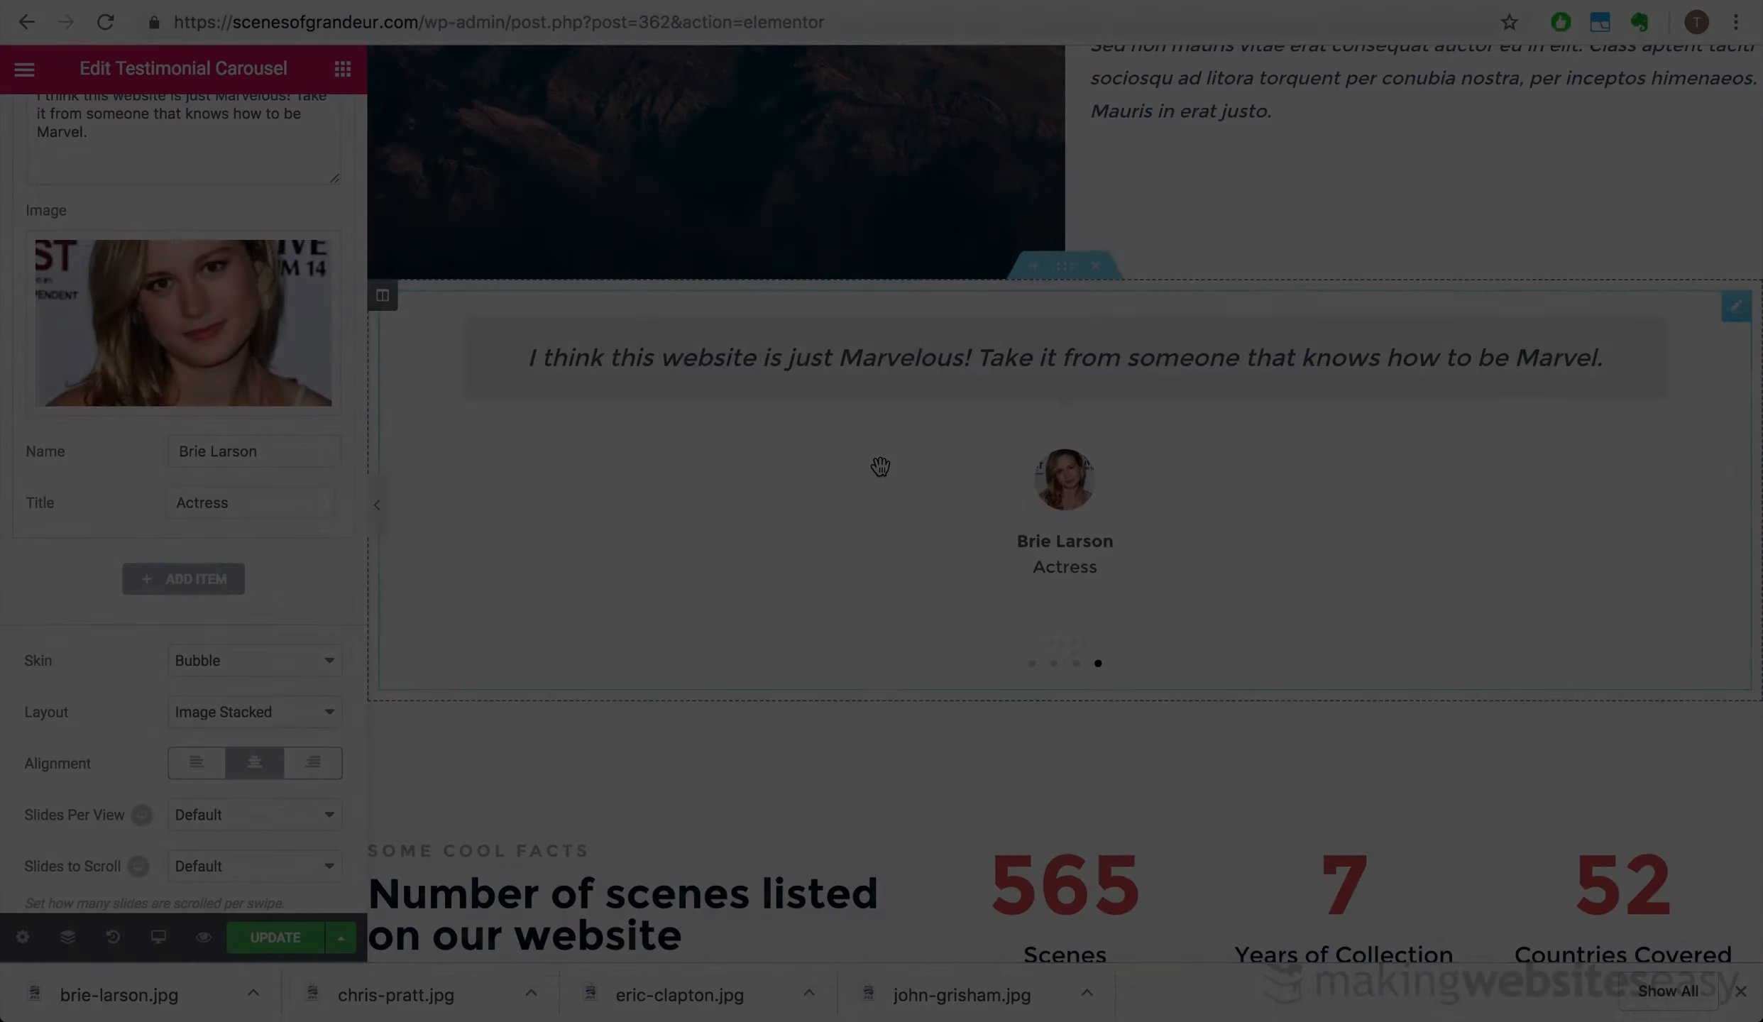
- Dismiss the browser's downloads bar and update the About page
scroll(880, 466, up, 5)
scroll(880, 466, up, 10)
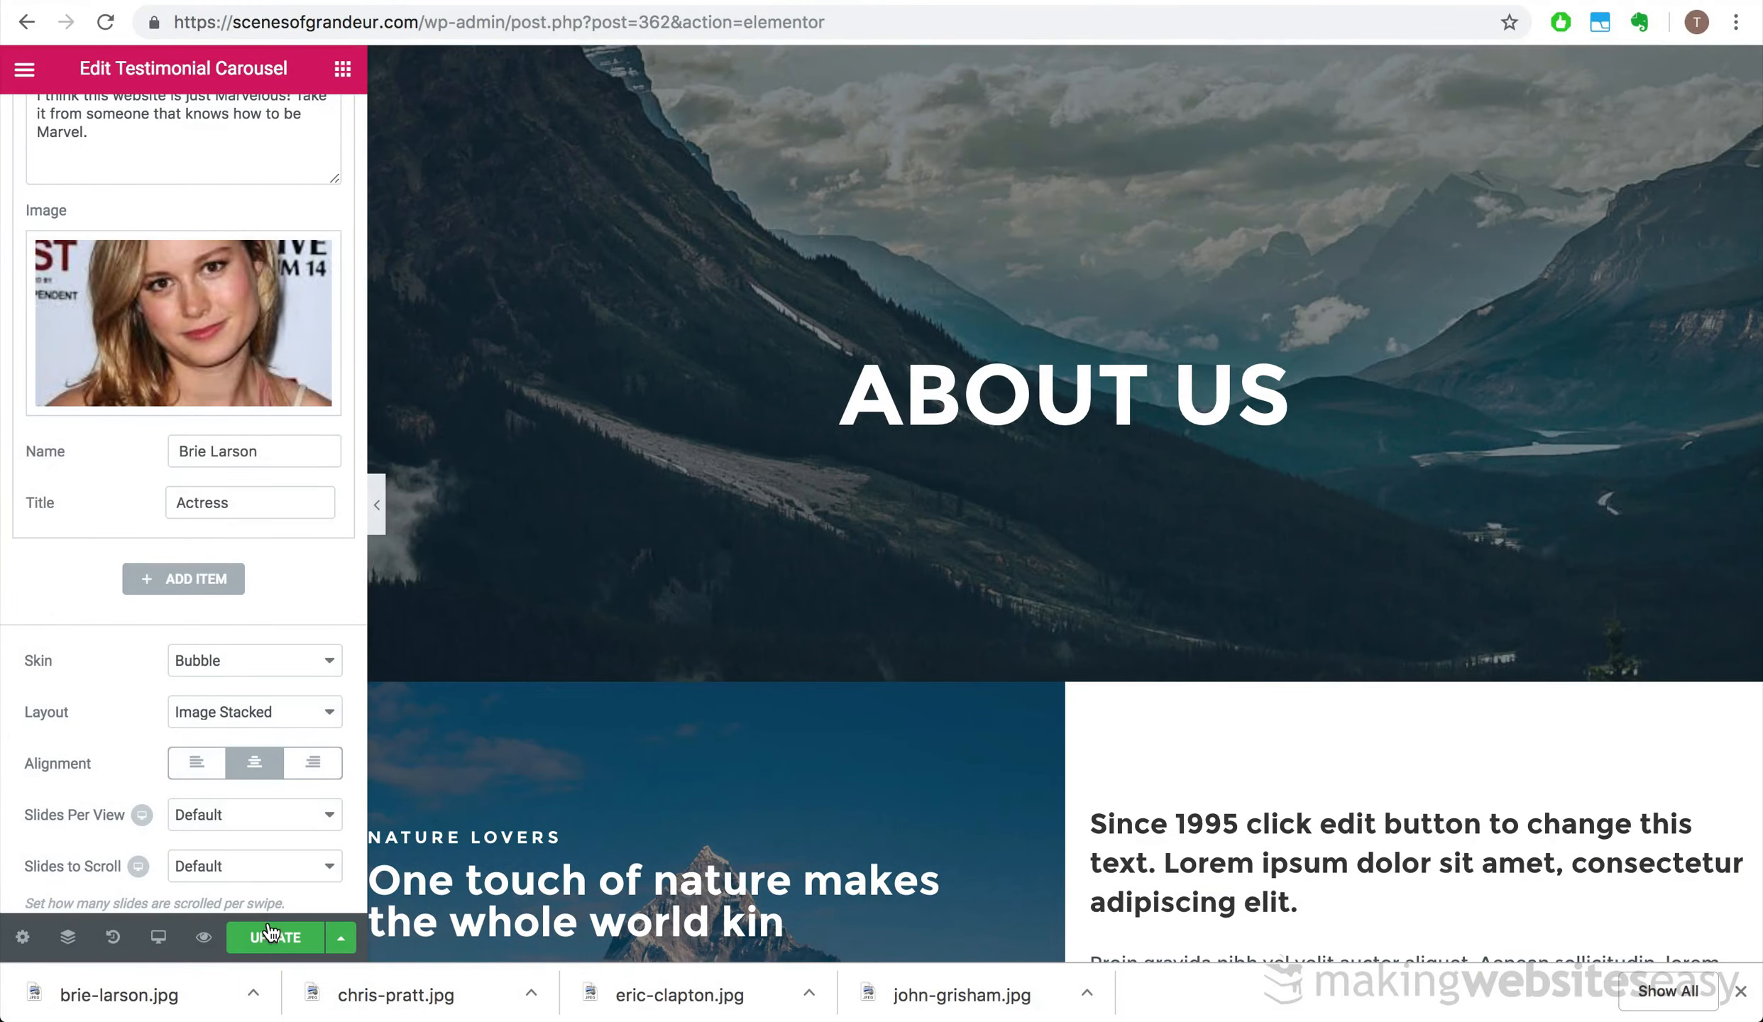
click(1740, 992)
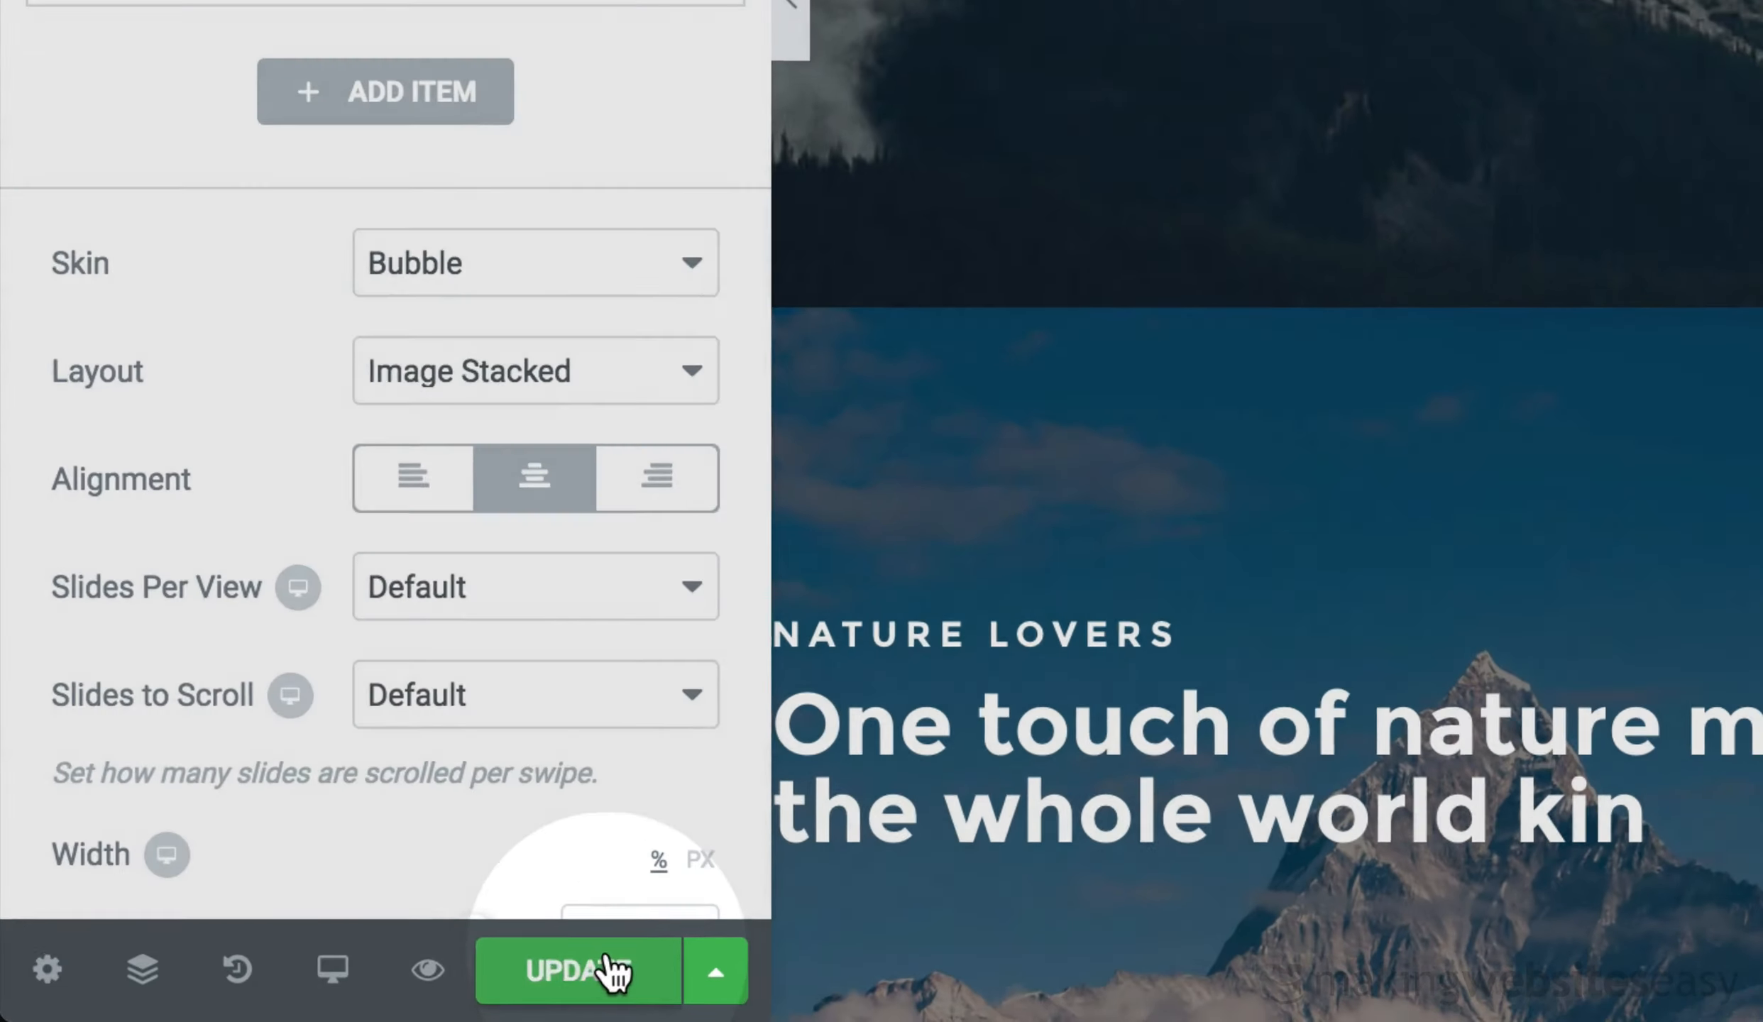
click(283, 997)
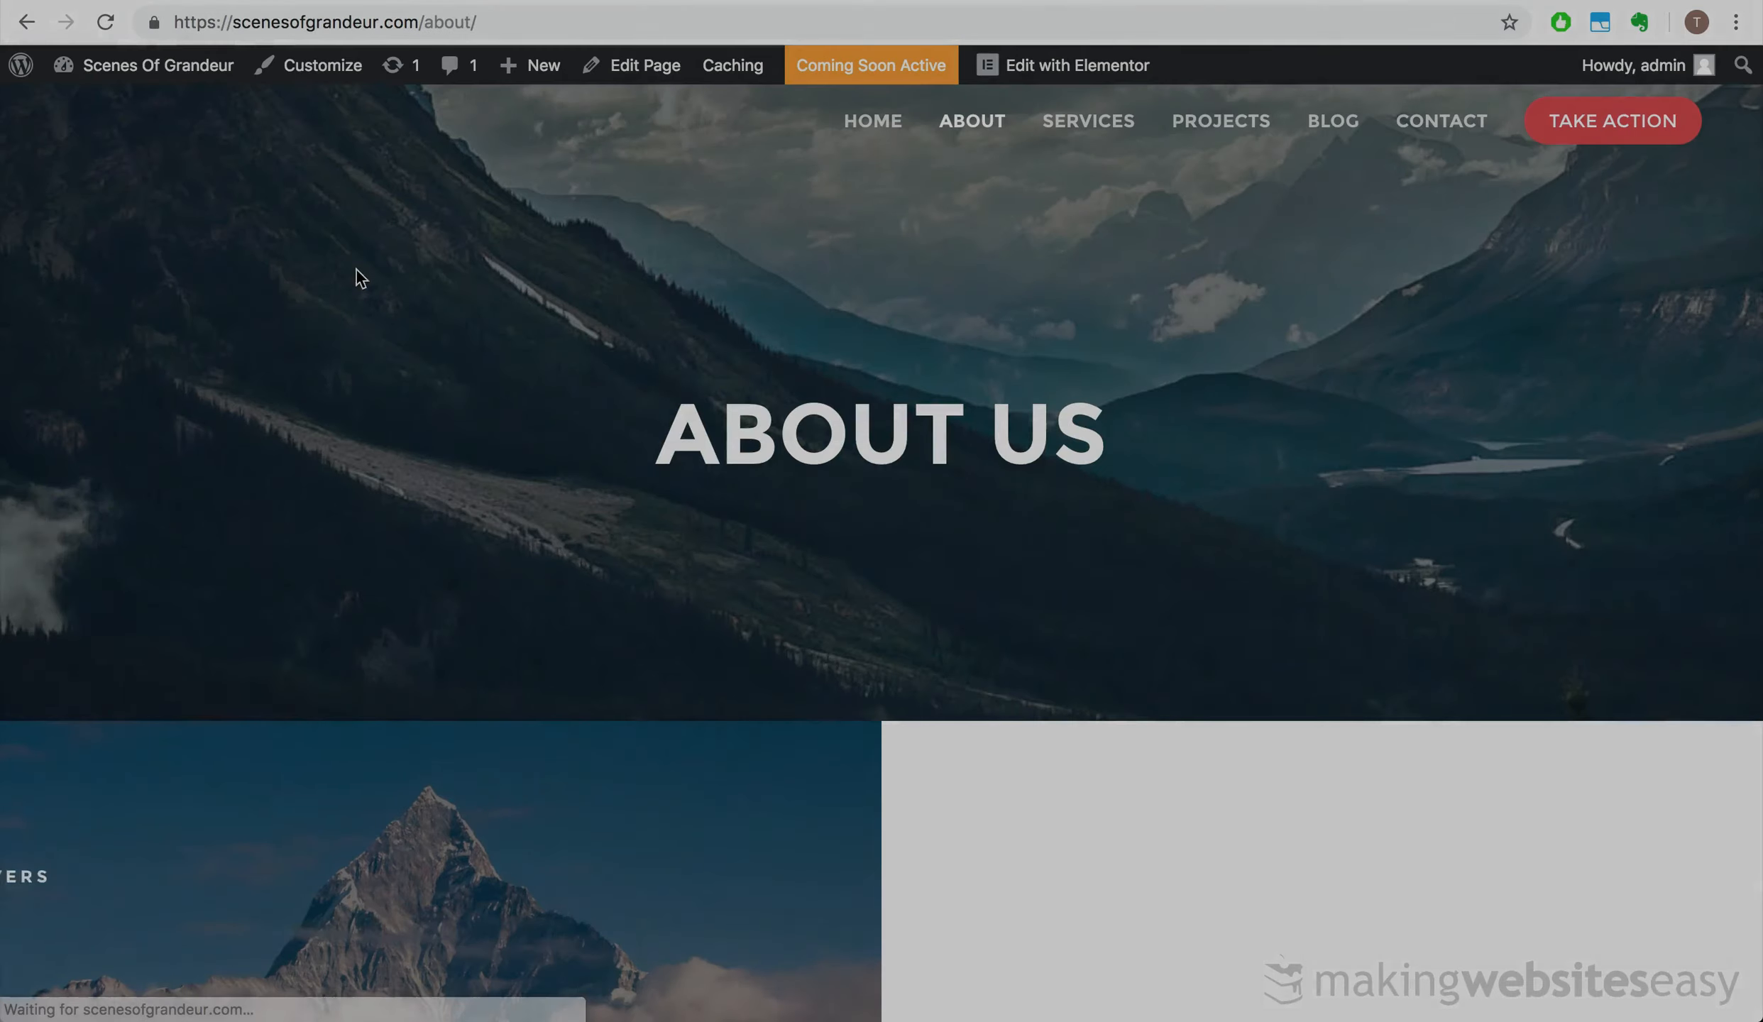
- Review the live About page, including the testimonial carousel and the counters section
scroll(1160, 673, down, 5)
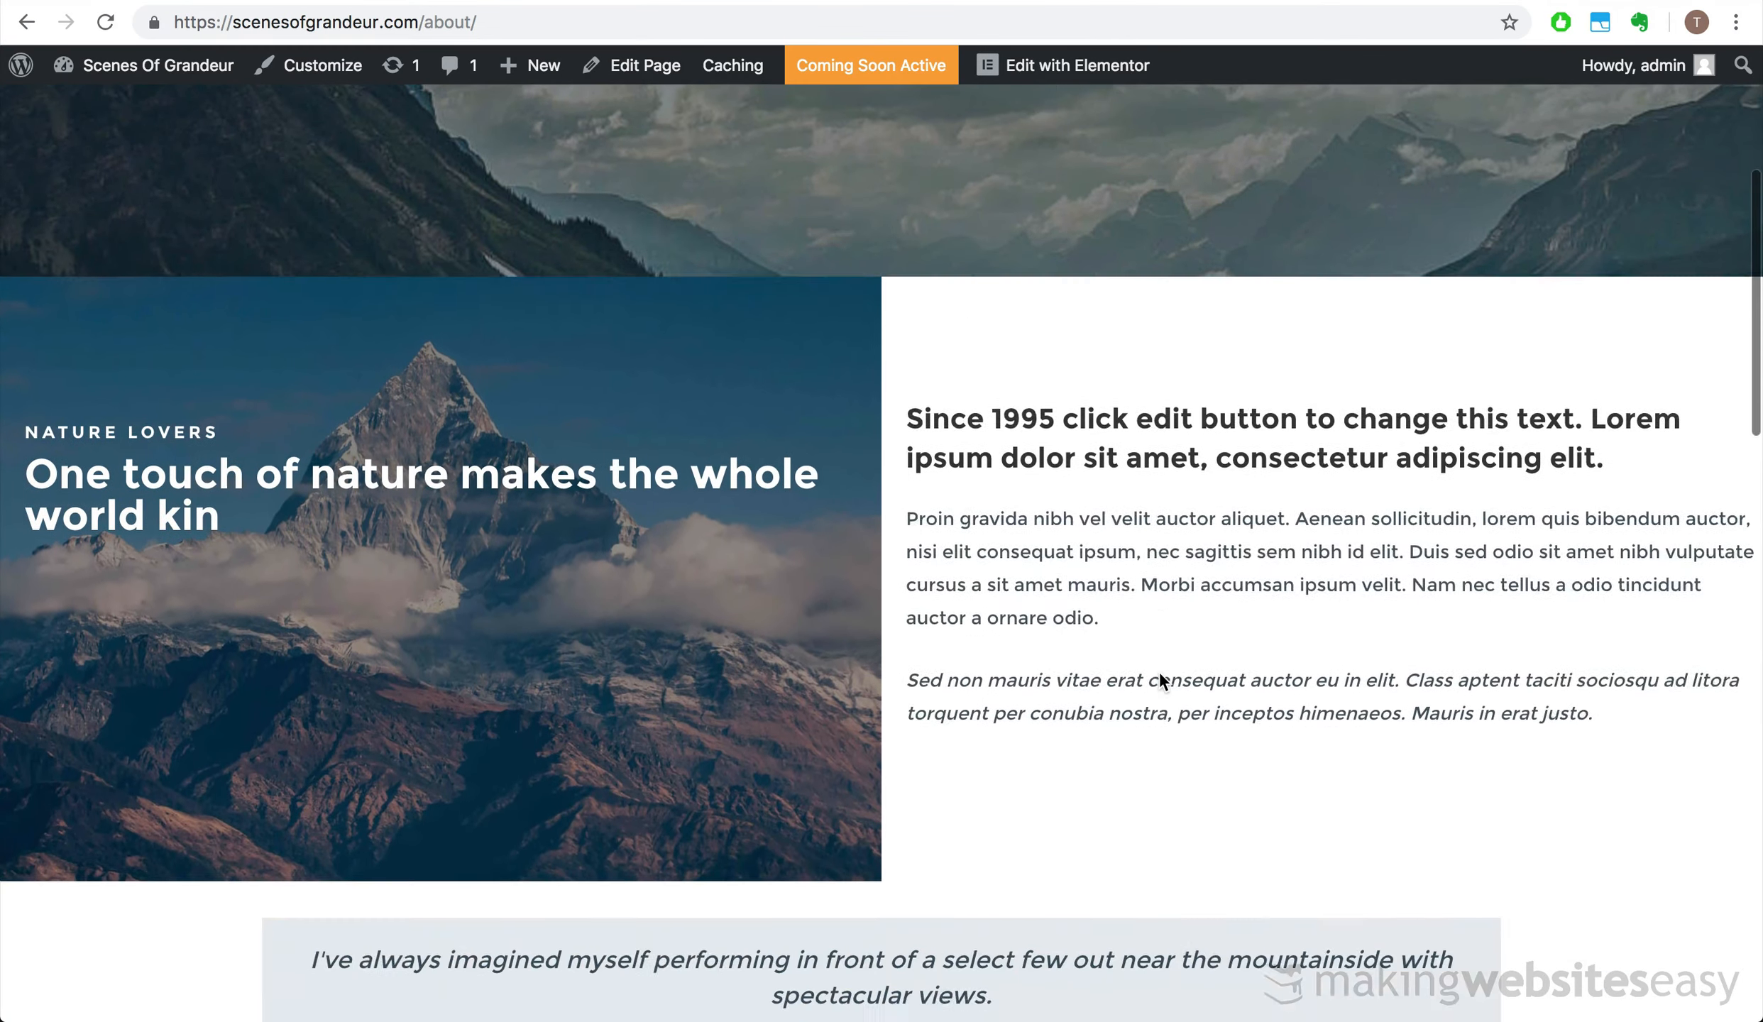
scroll(1159, 671, down, 5)
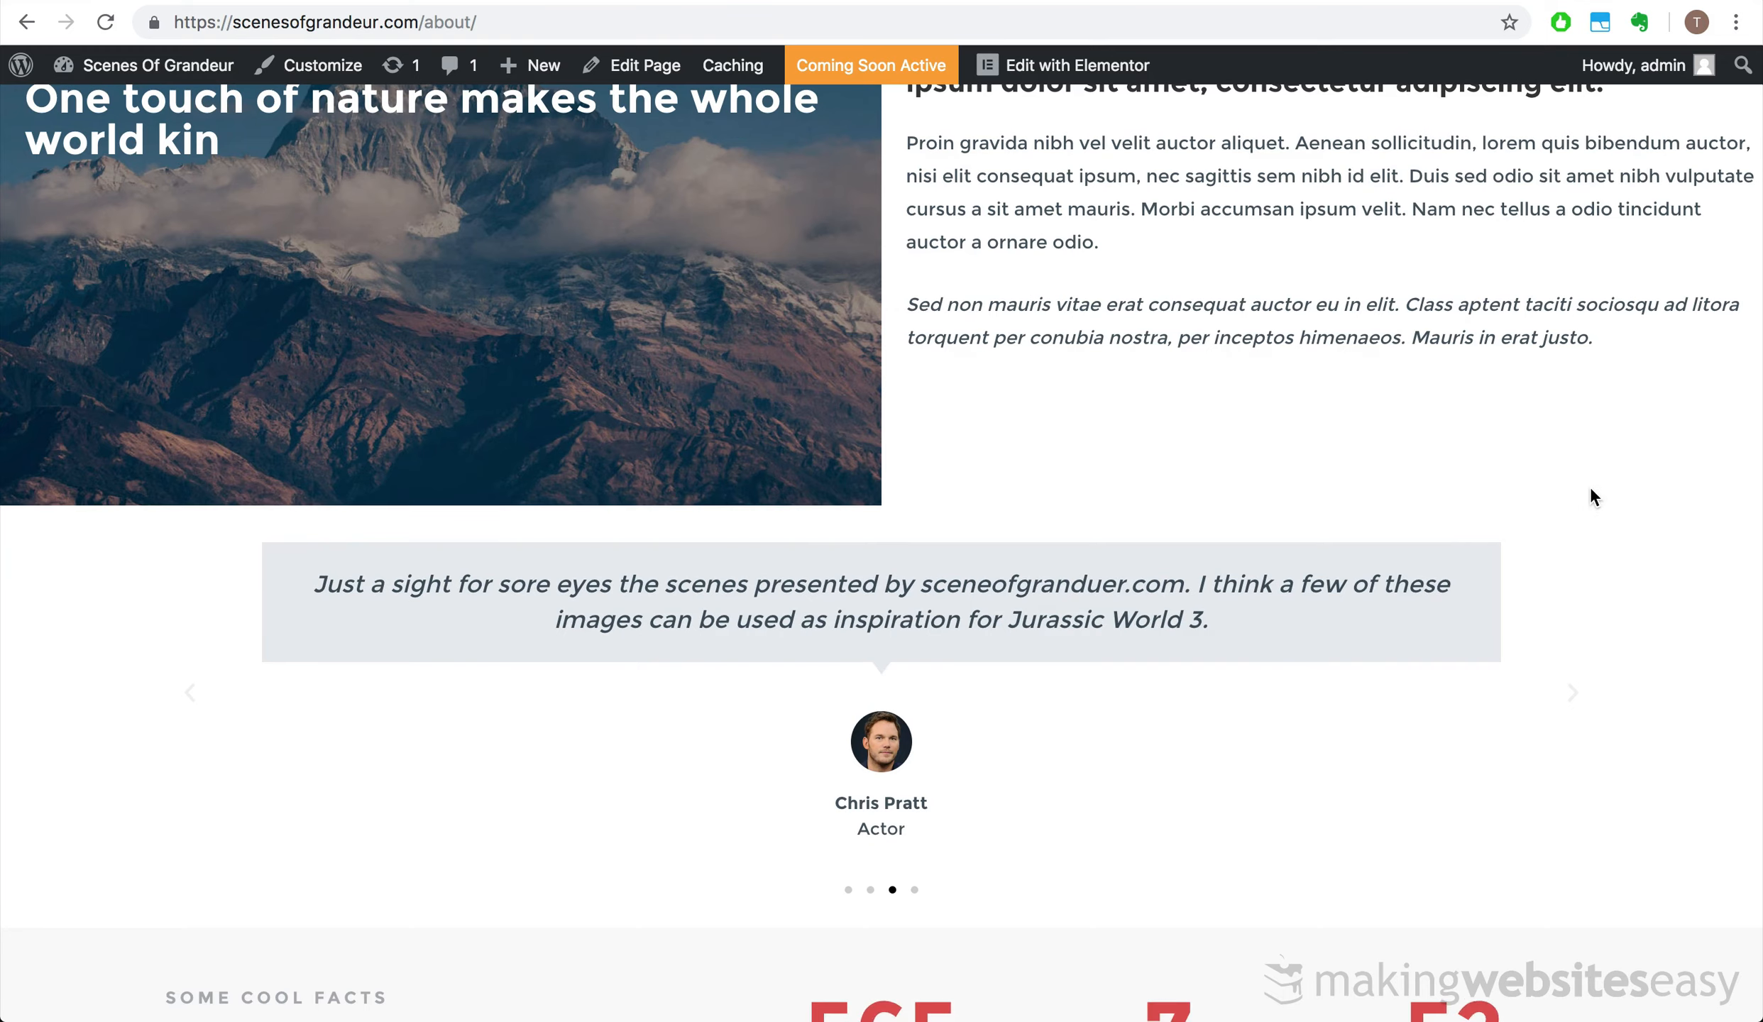
scroll(1591, 496, down, 4)
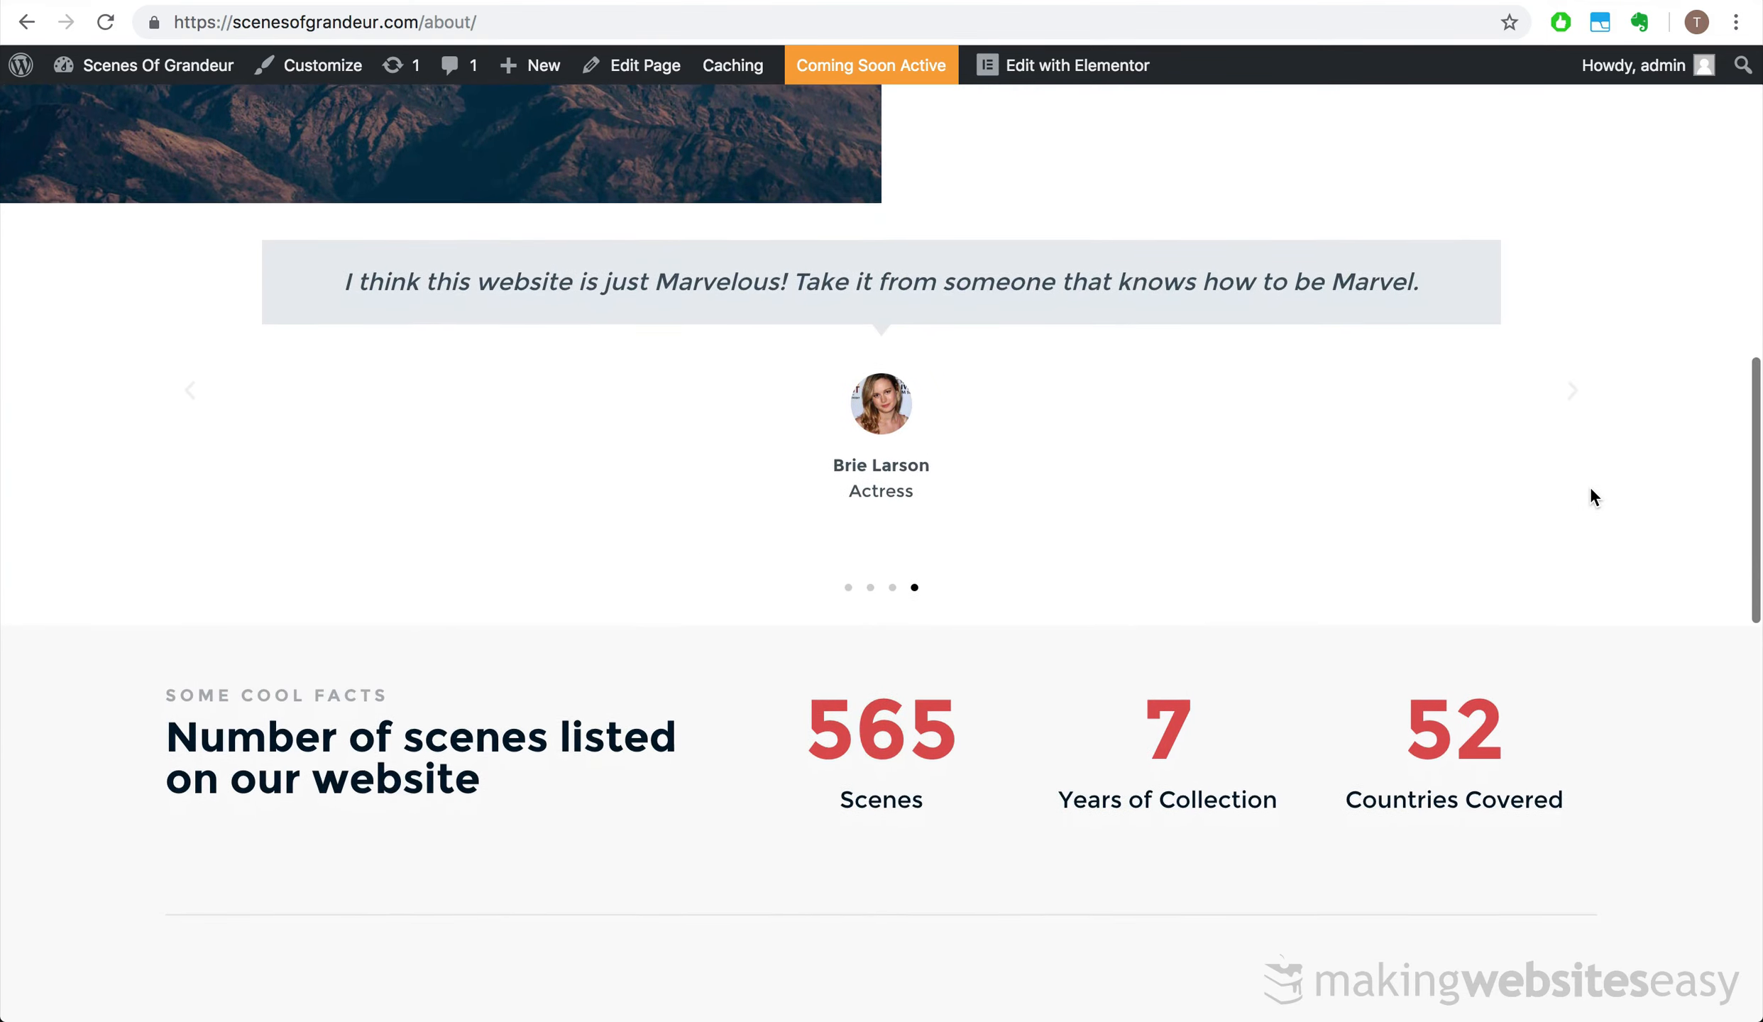
scroll(1590, 490, up, 9)
scroll(1590, 489, down, 13)
scroll(1590, 486, down, 11)
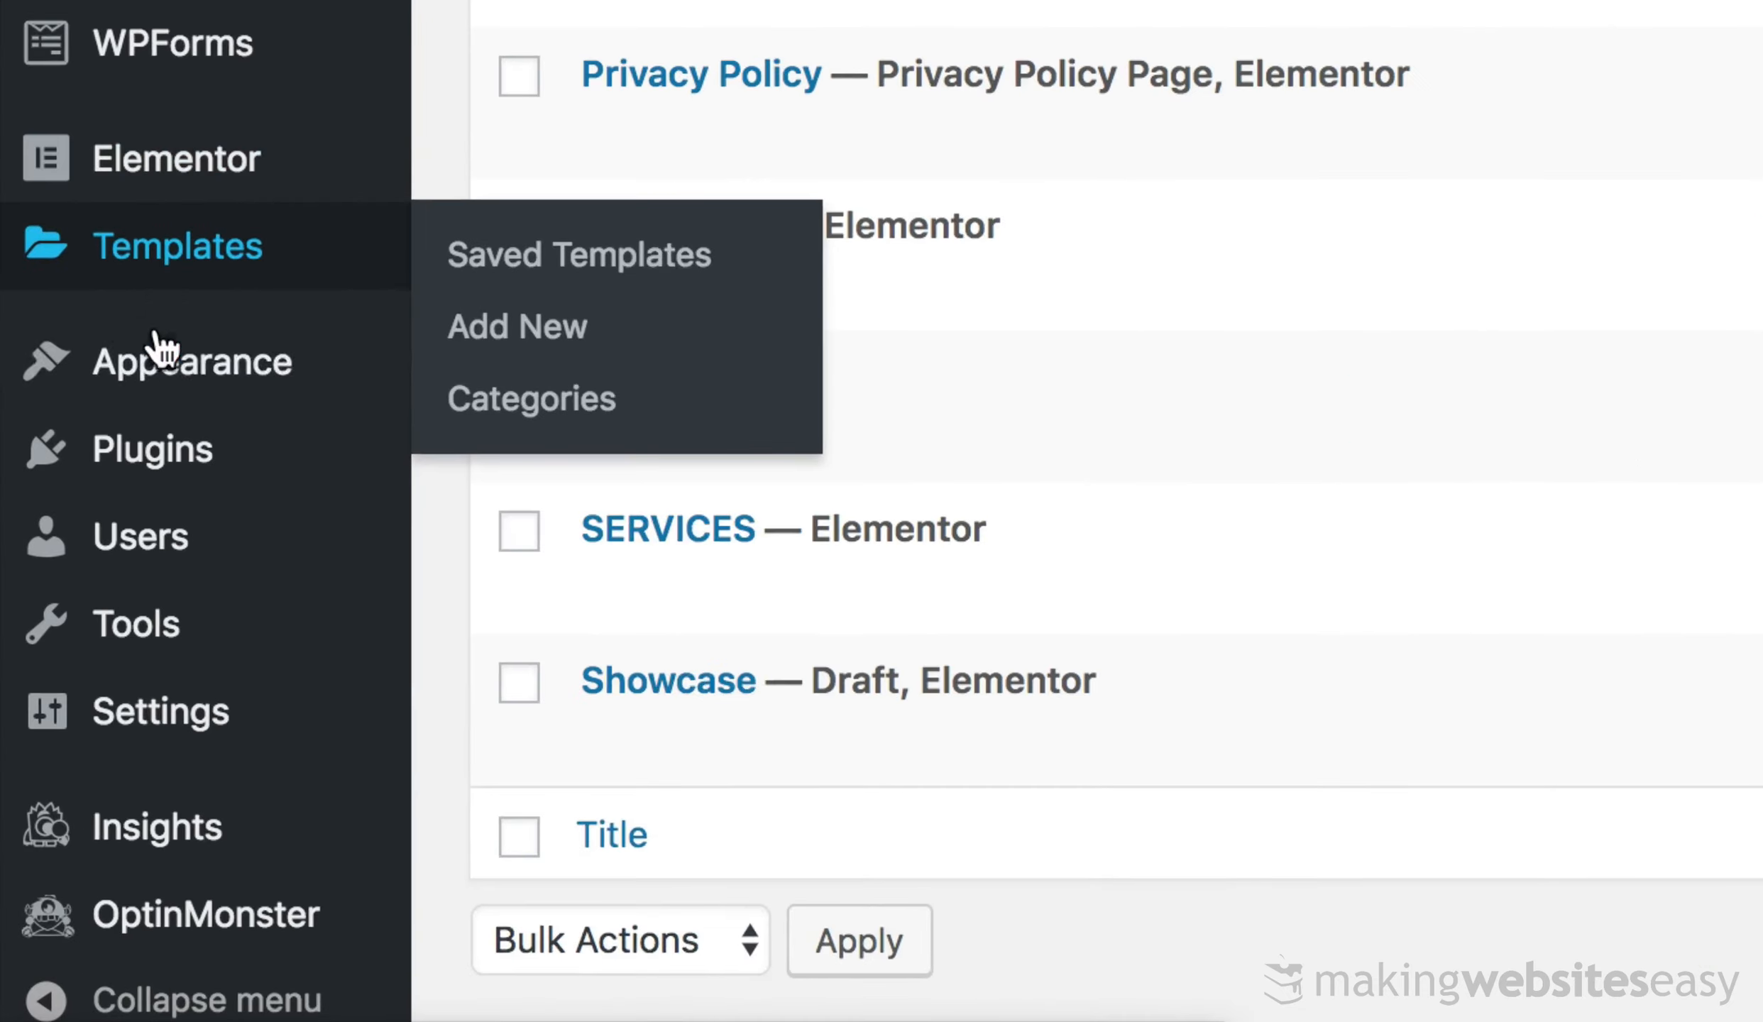
- In the theme's Primary Header layout settings, disable the menu and set the last item in the menu to None
mouse_move(142, 680)
click(216, 680)
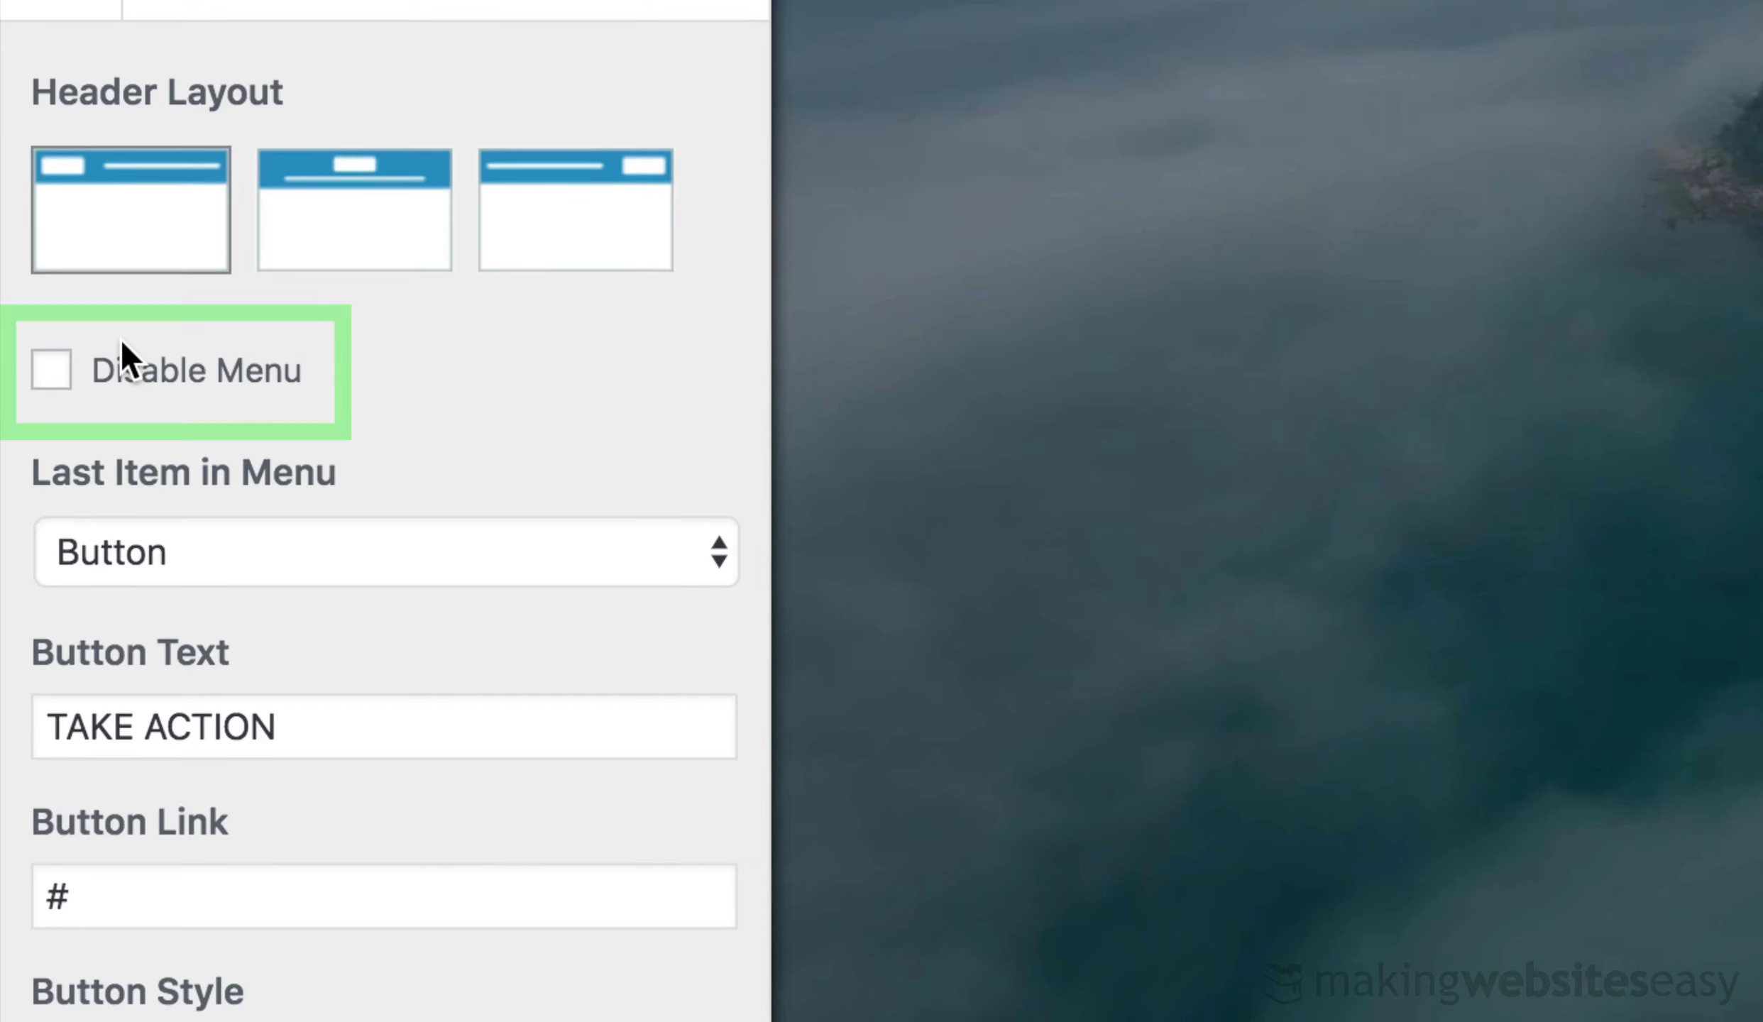
click(51, 369)
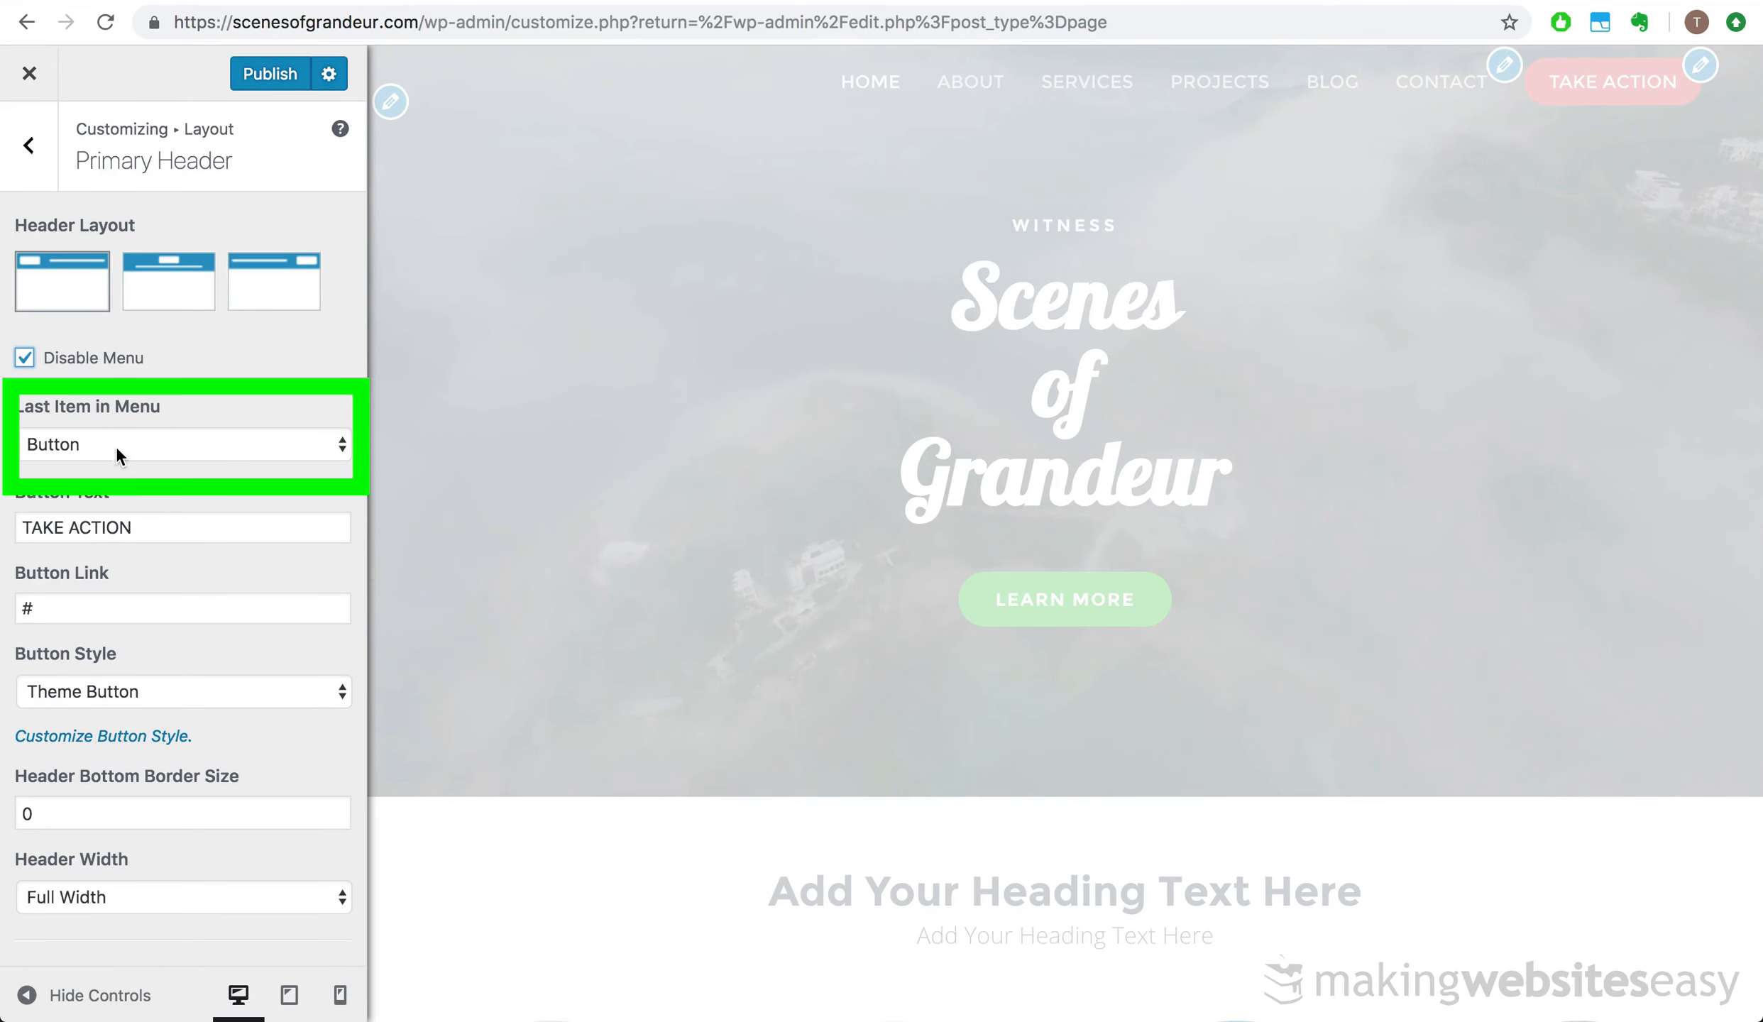
click(116, 445)
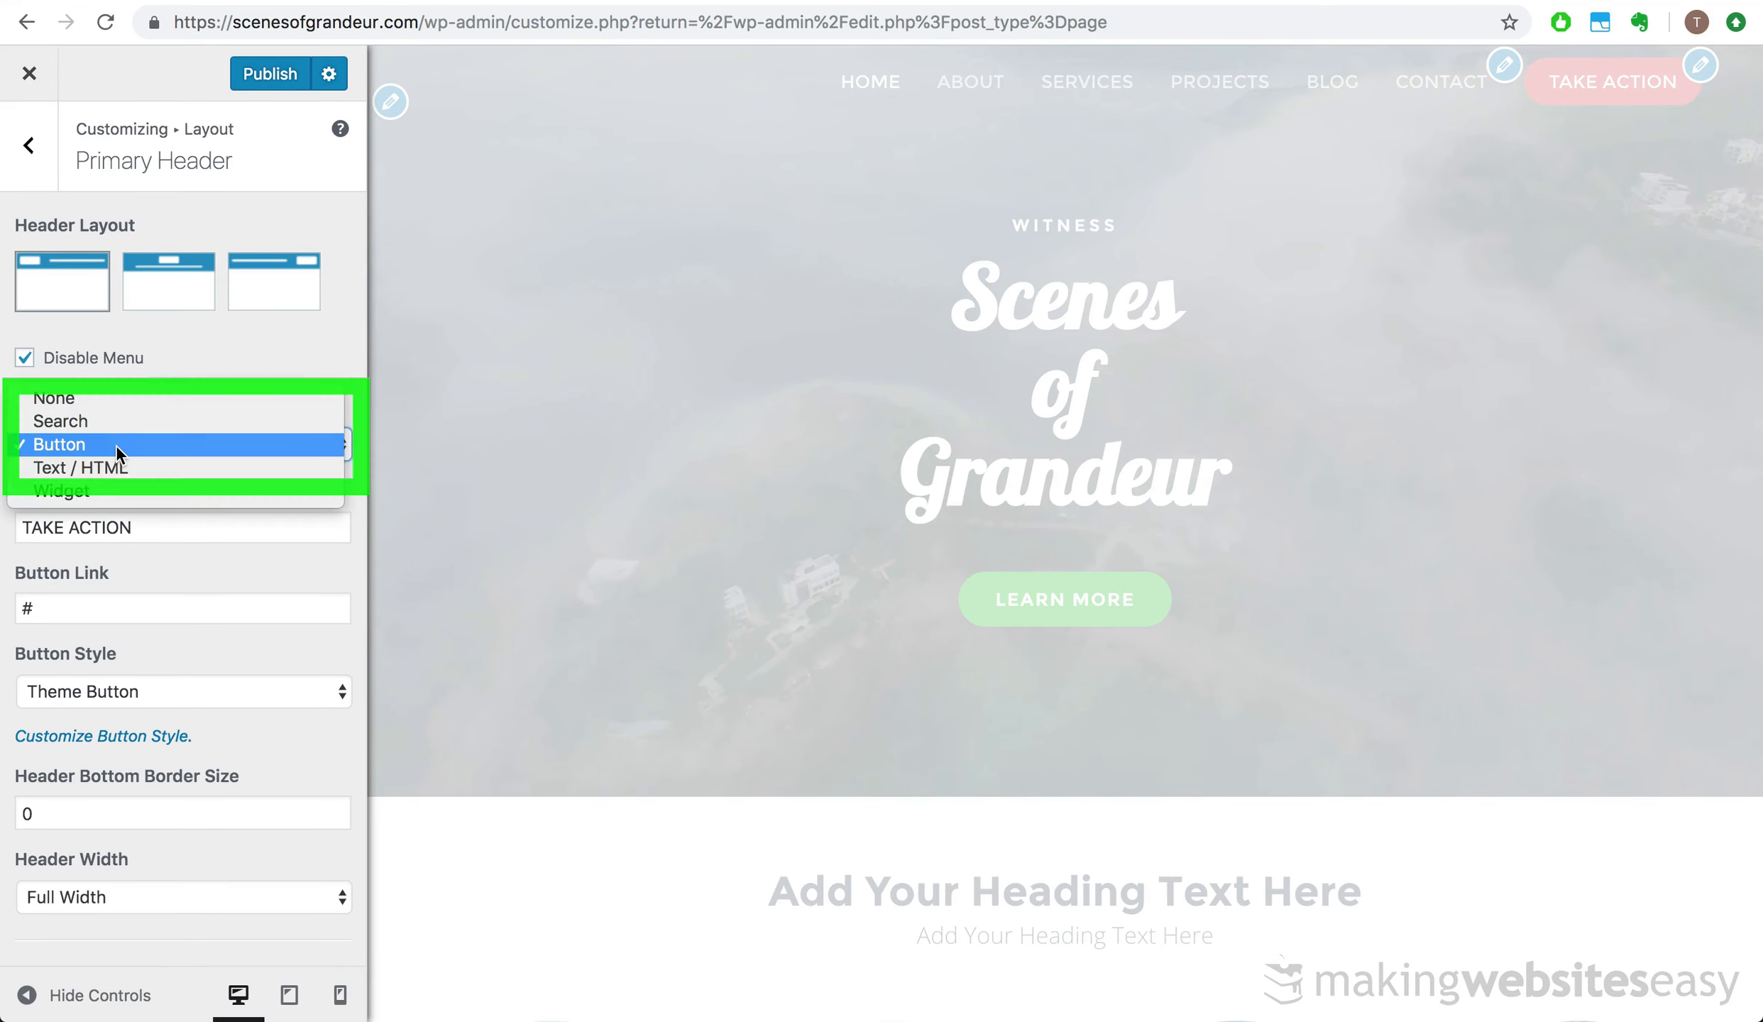
click(124, 401)
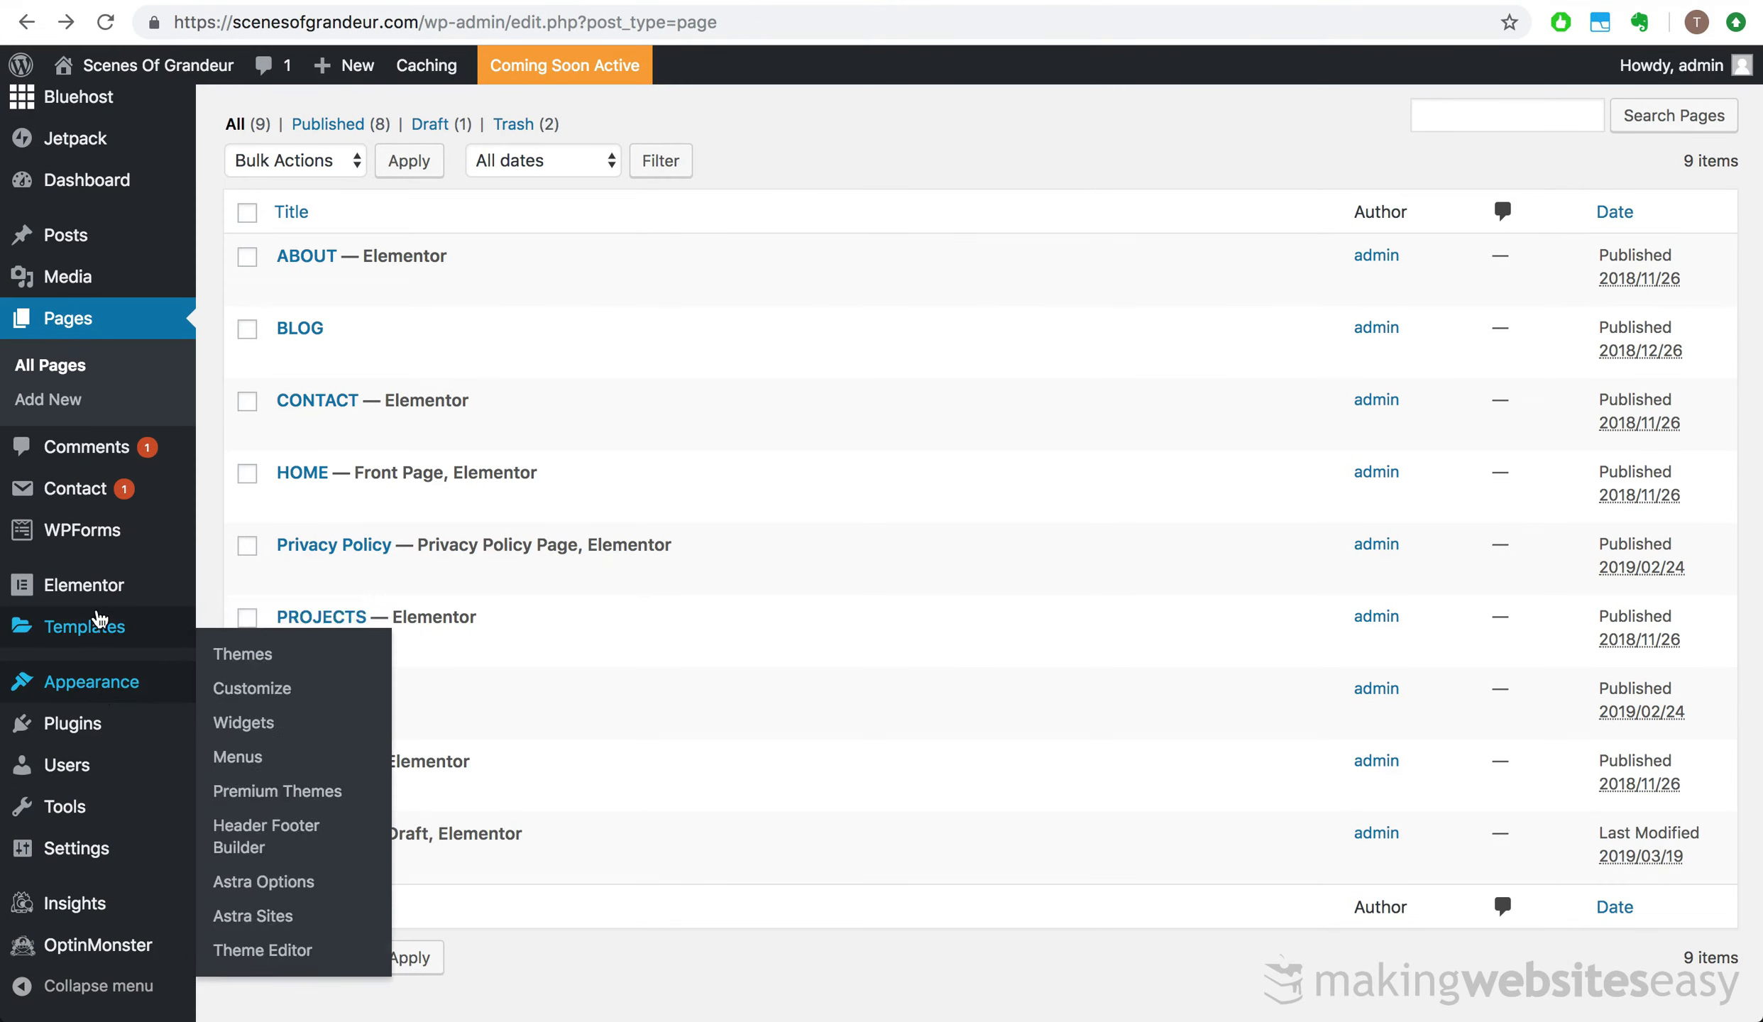
- Create a new Elementor template of type Header named Navigation Menu and dismiss the block library
mouse_move(100, 622)
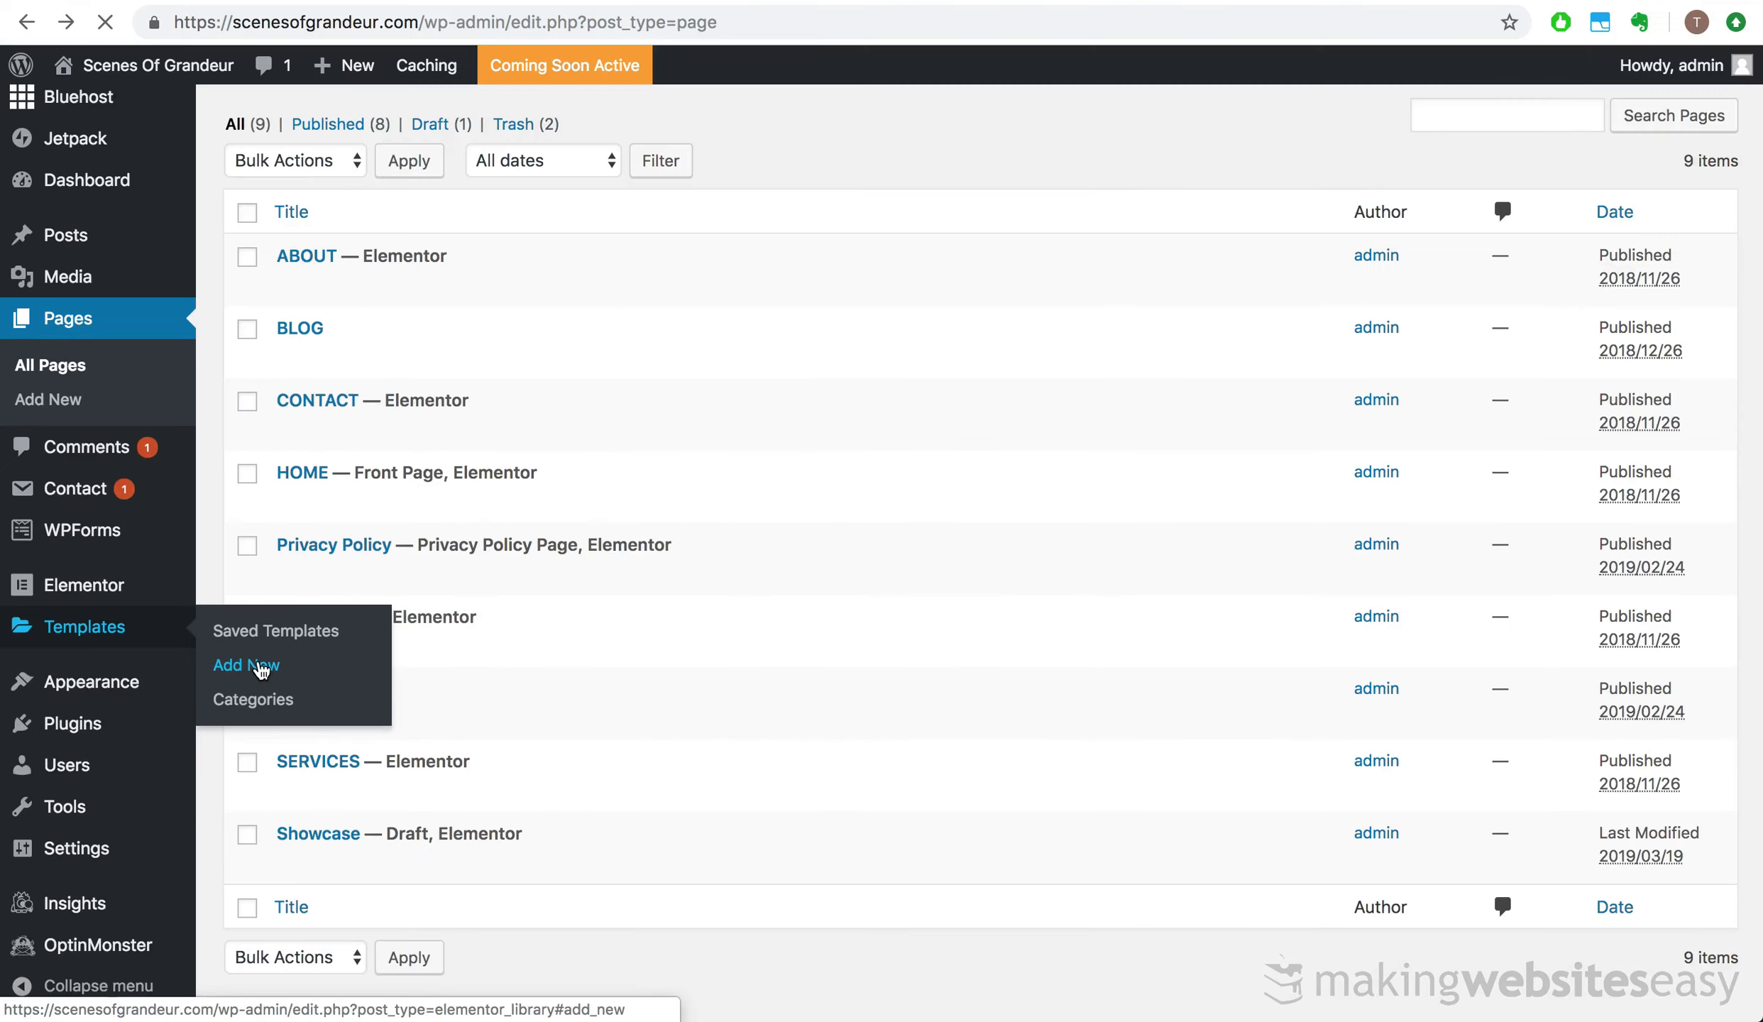
click(543, 493)
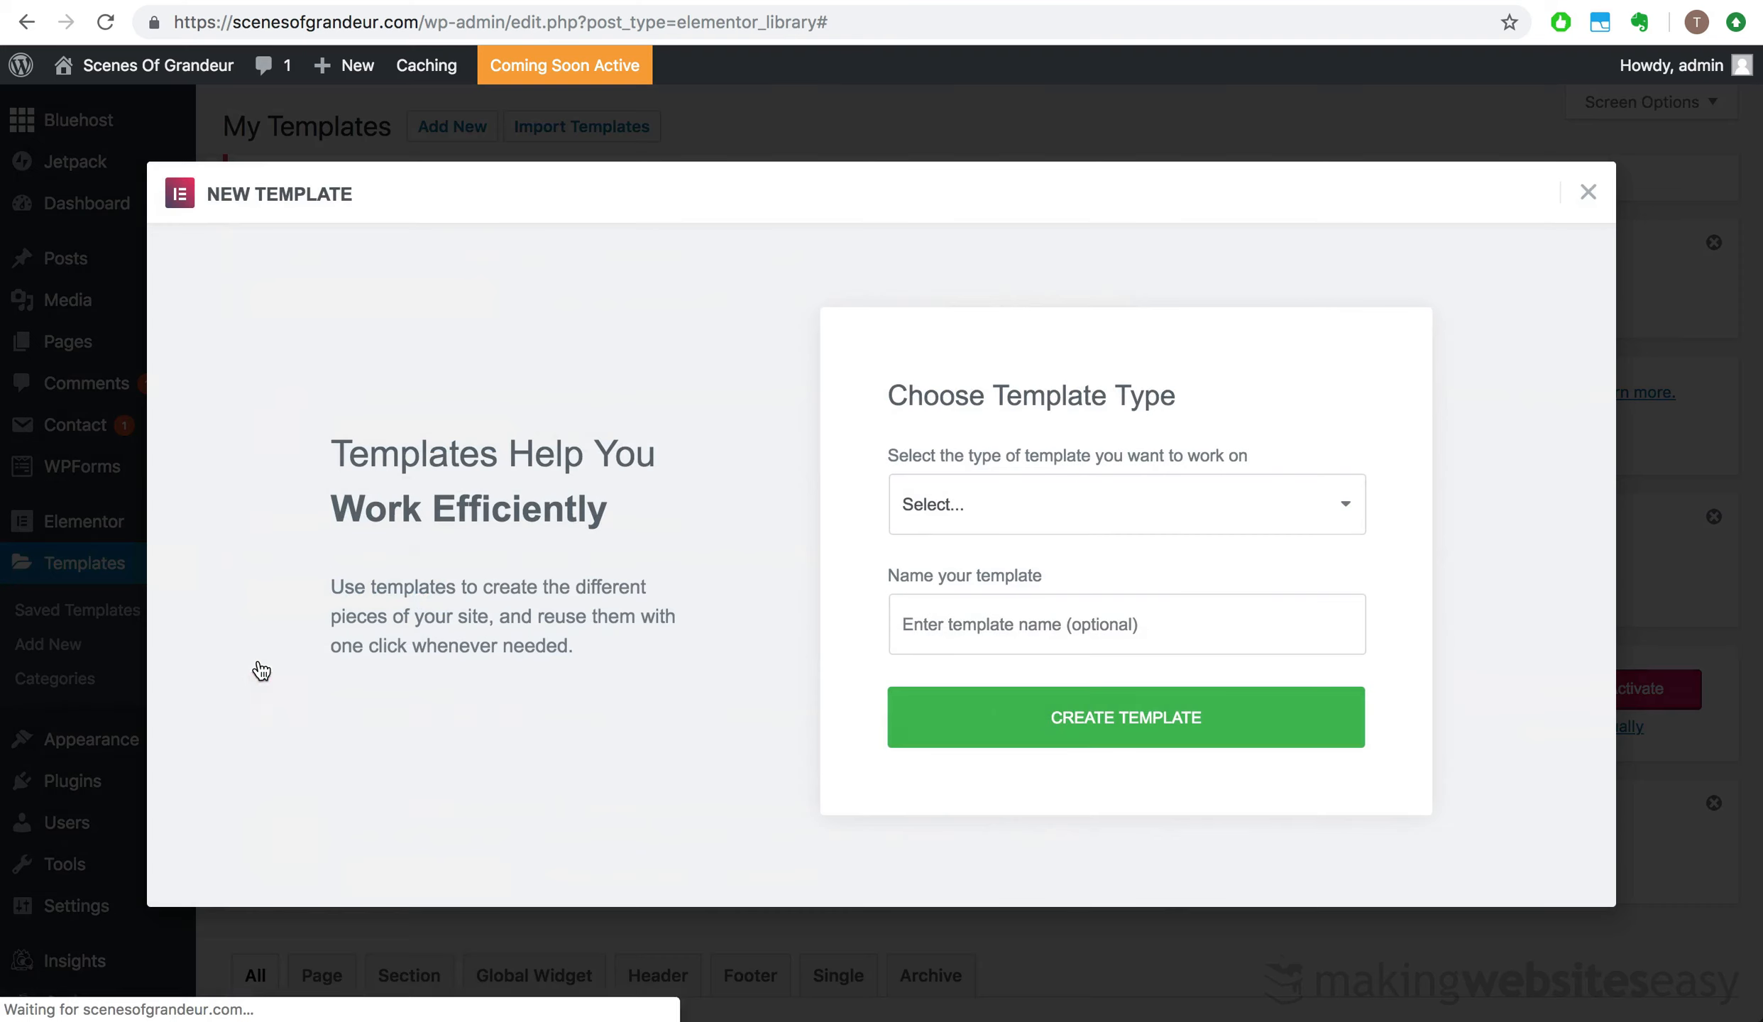
click(924, 505)
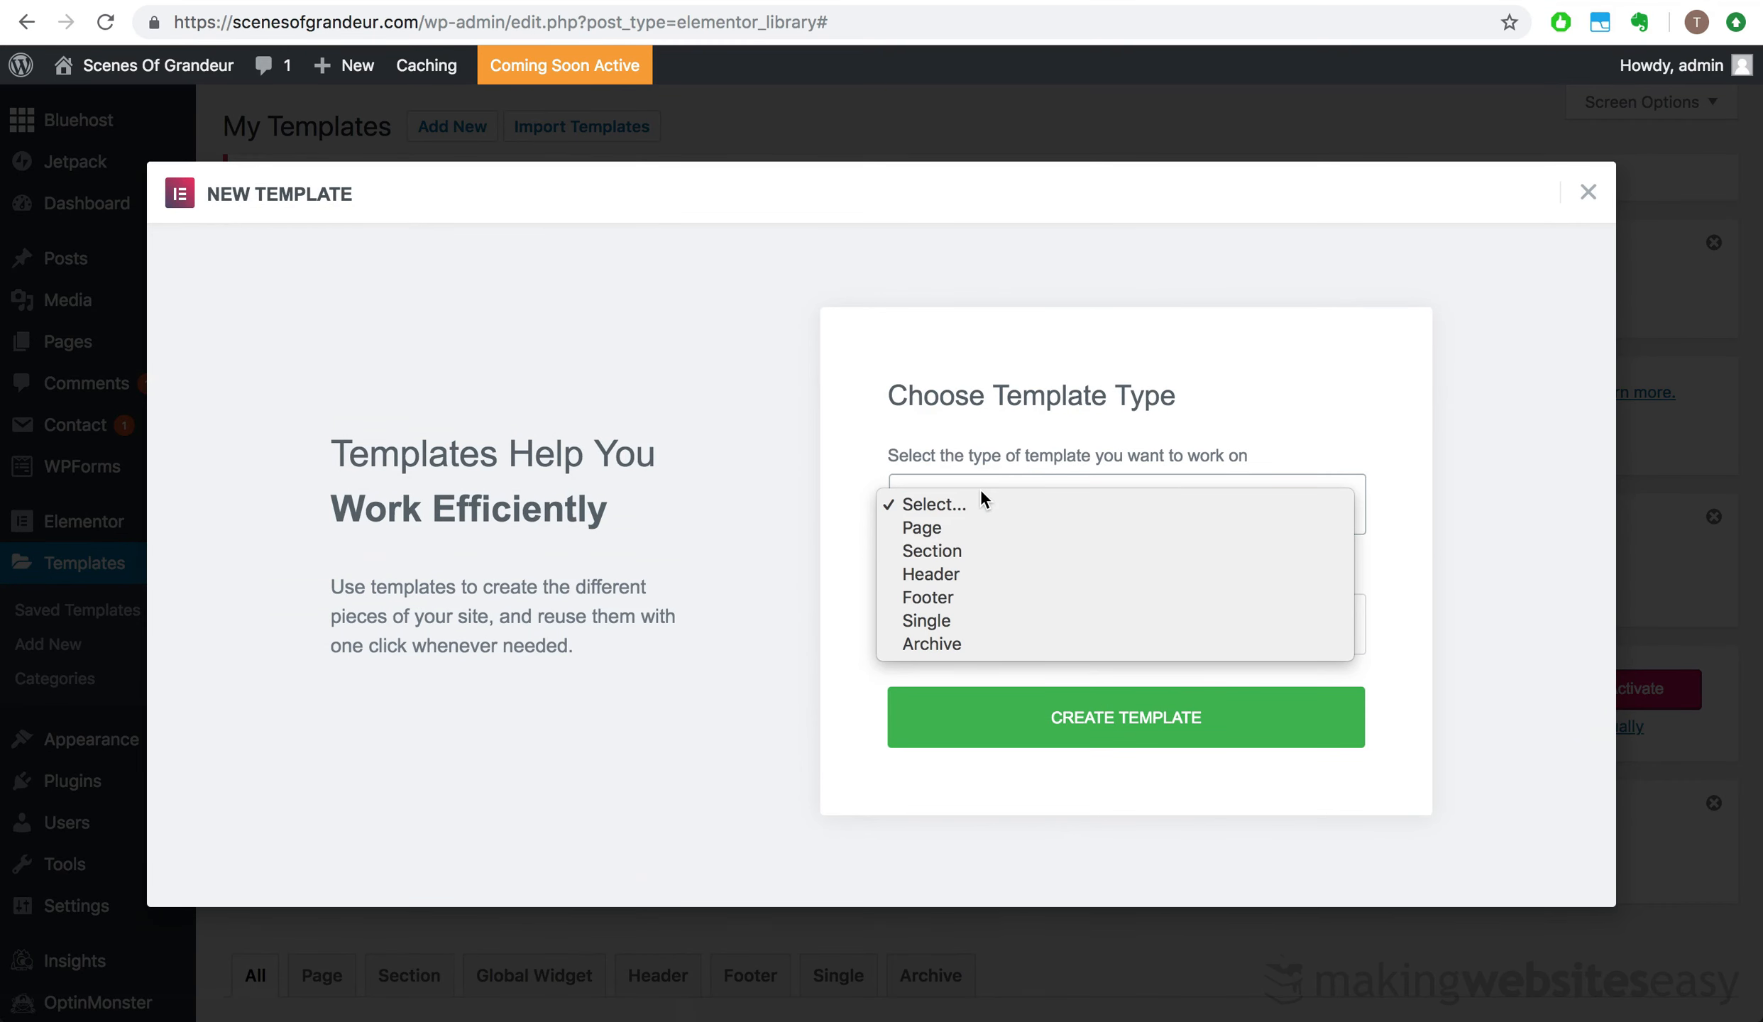
click(975, 572)
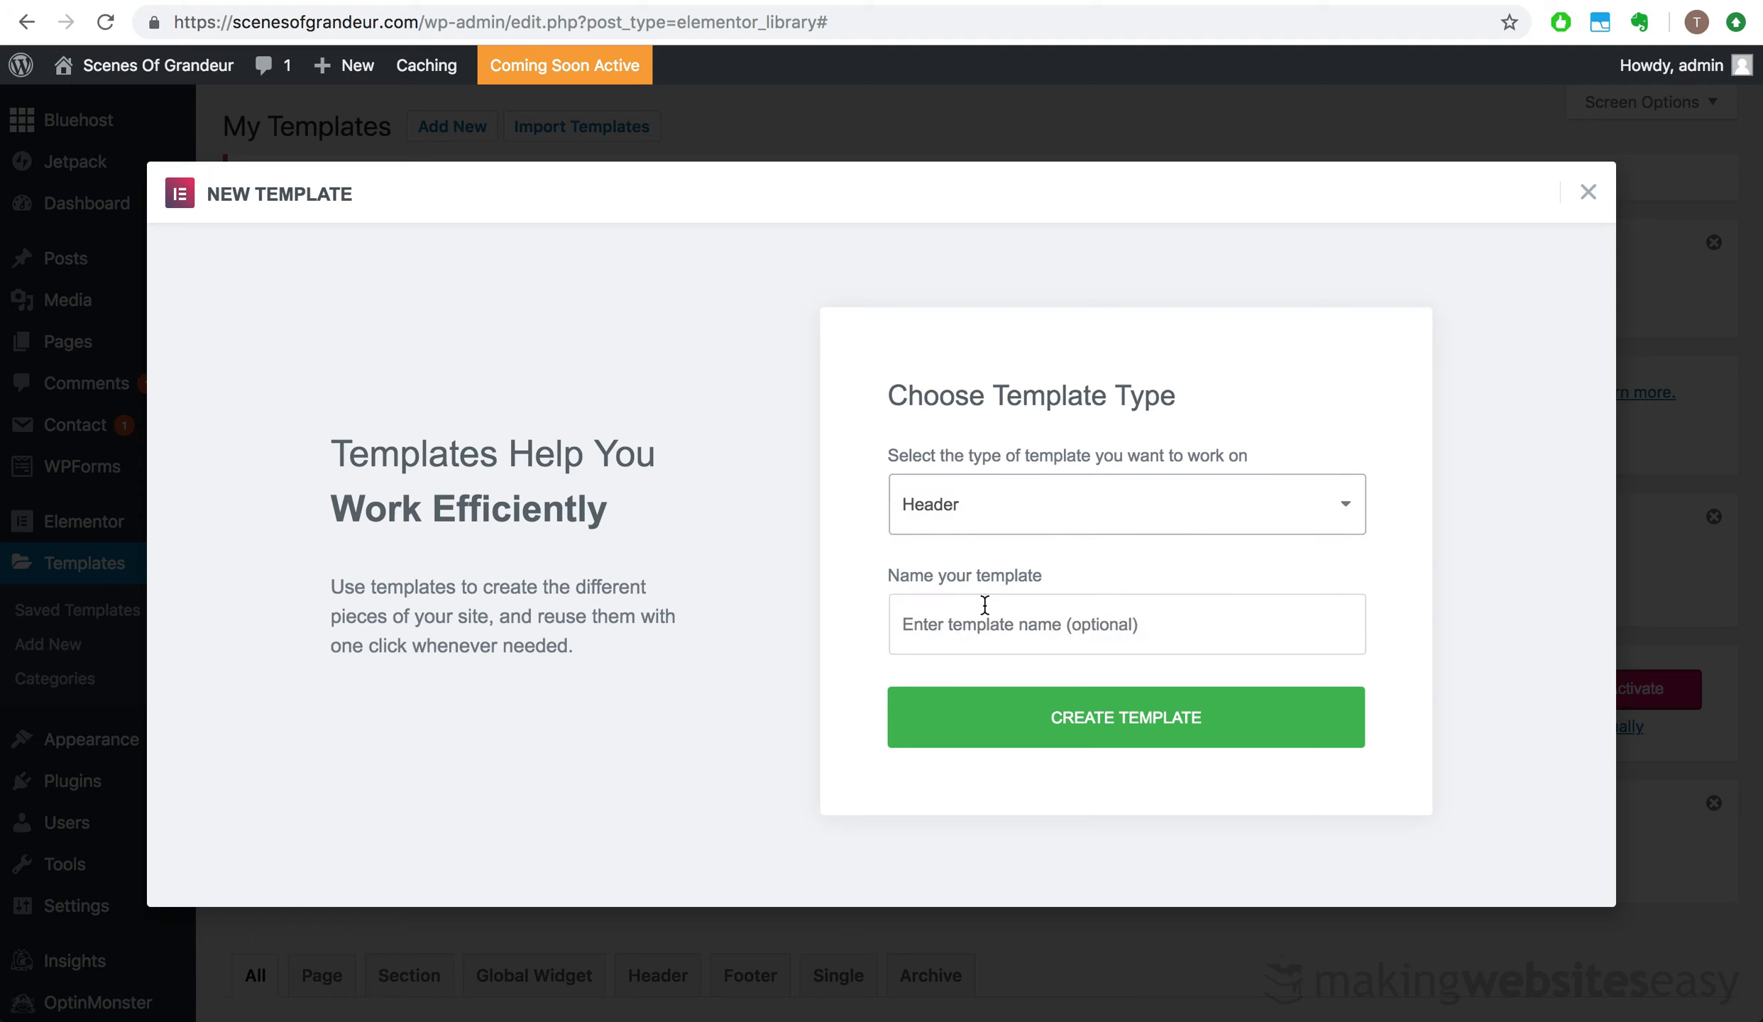
click(985, 604)
text(Navigation Menu)
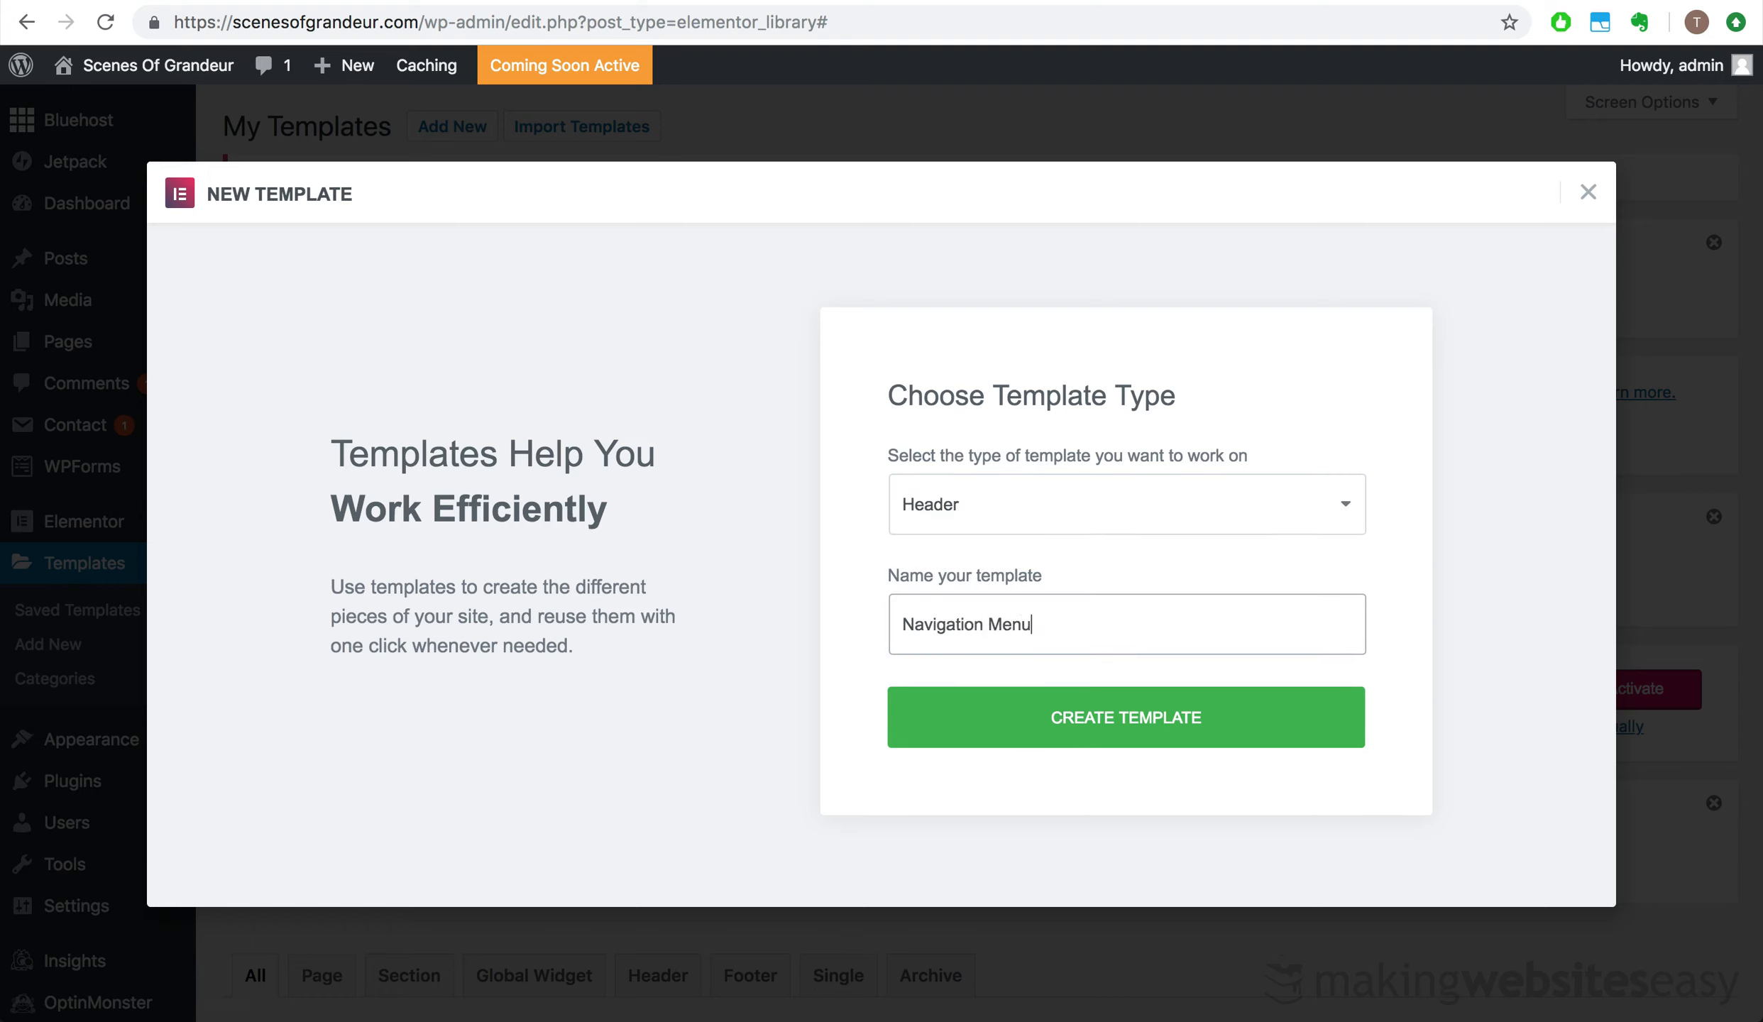
click(1127, 719)
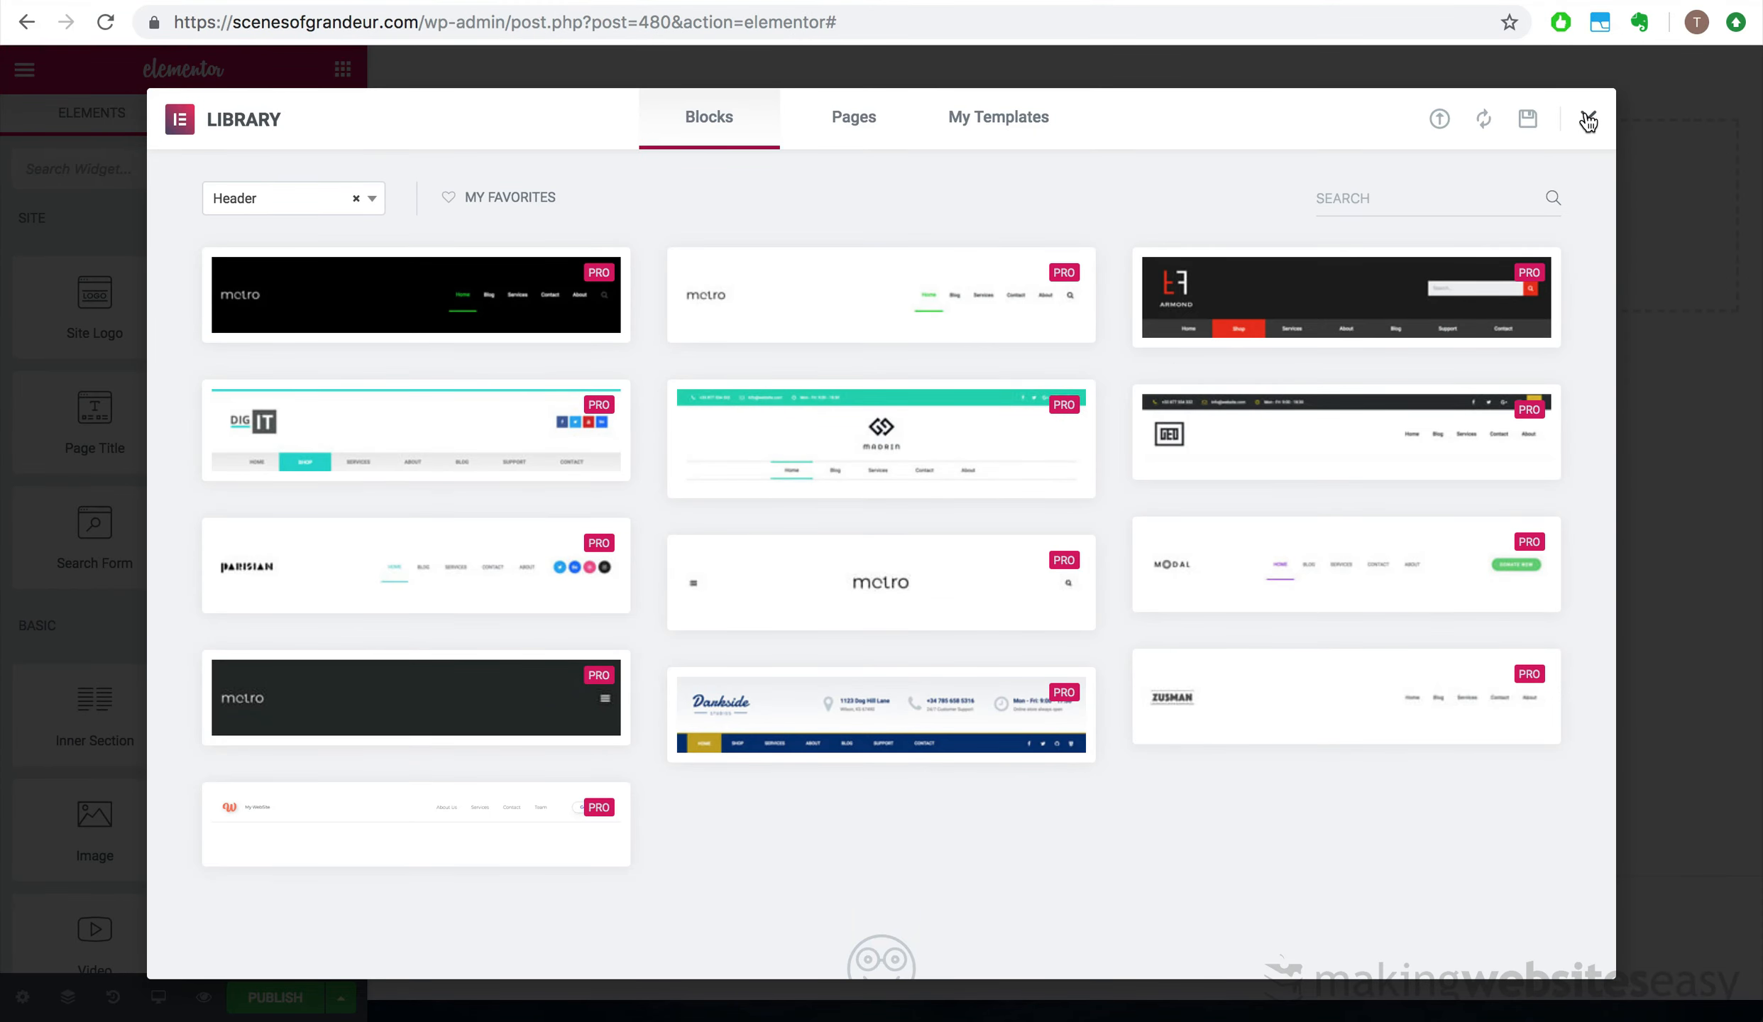
click(1589, 121)
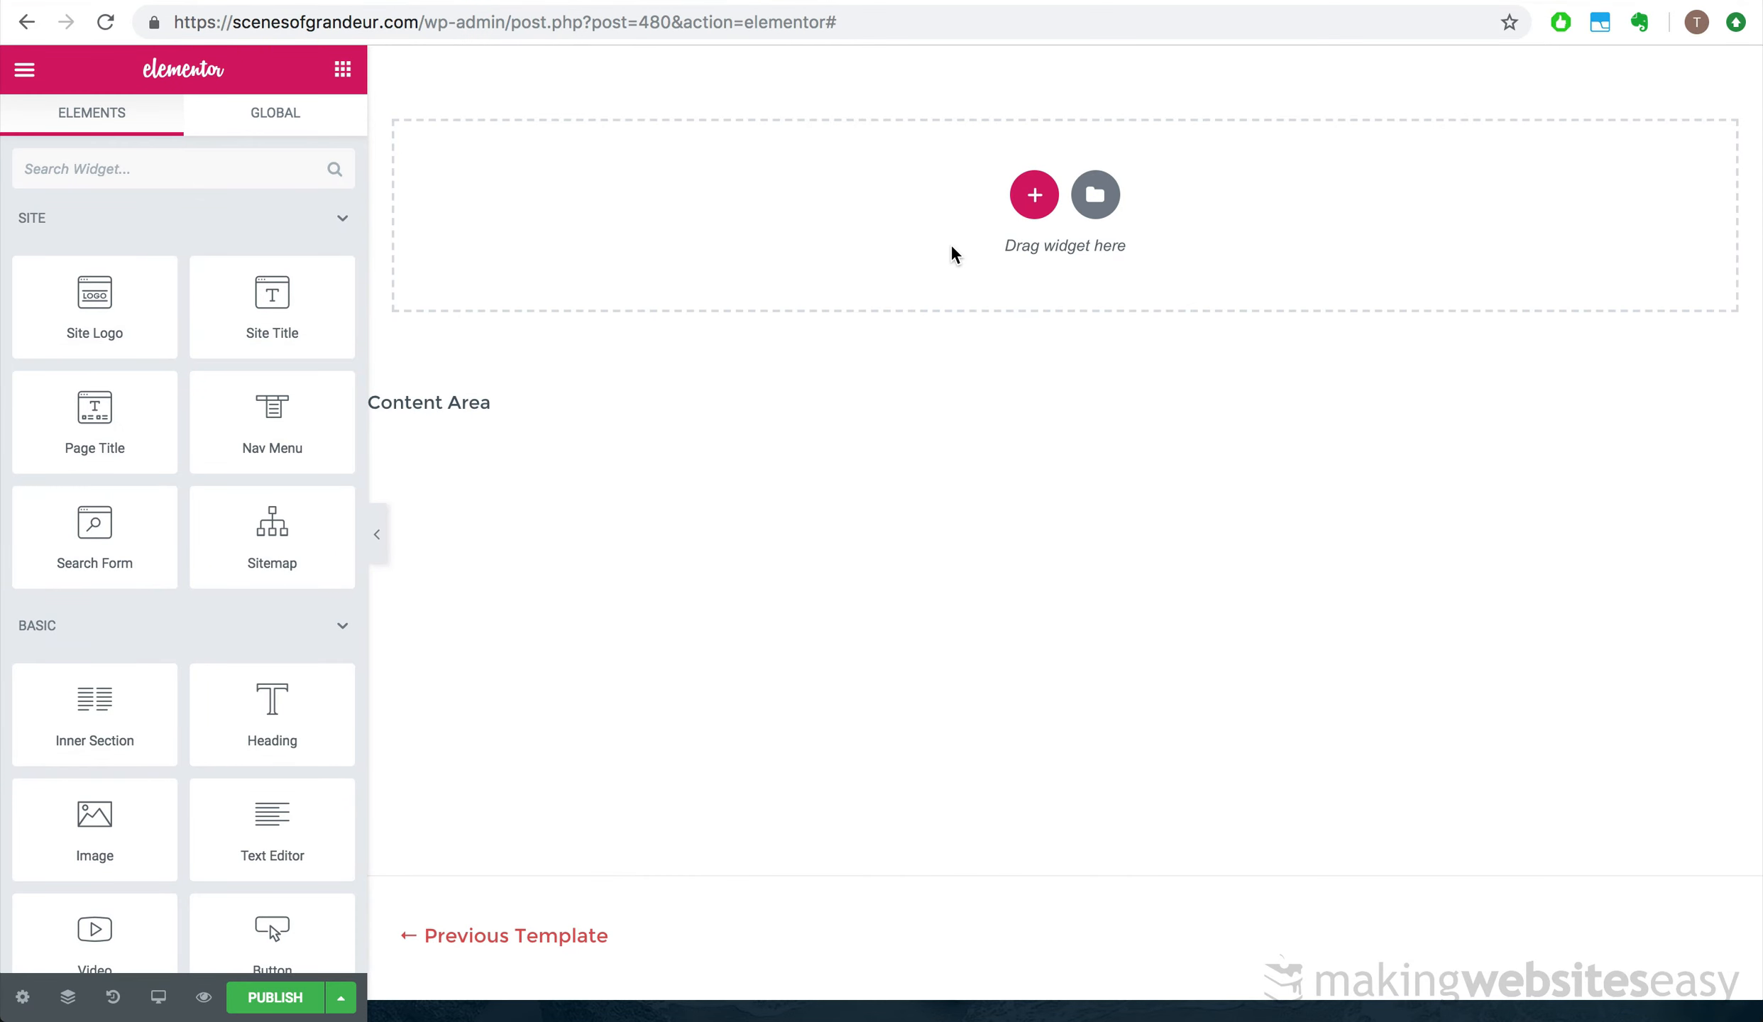
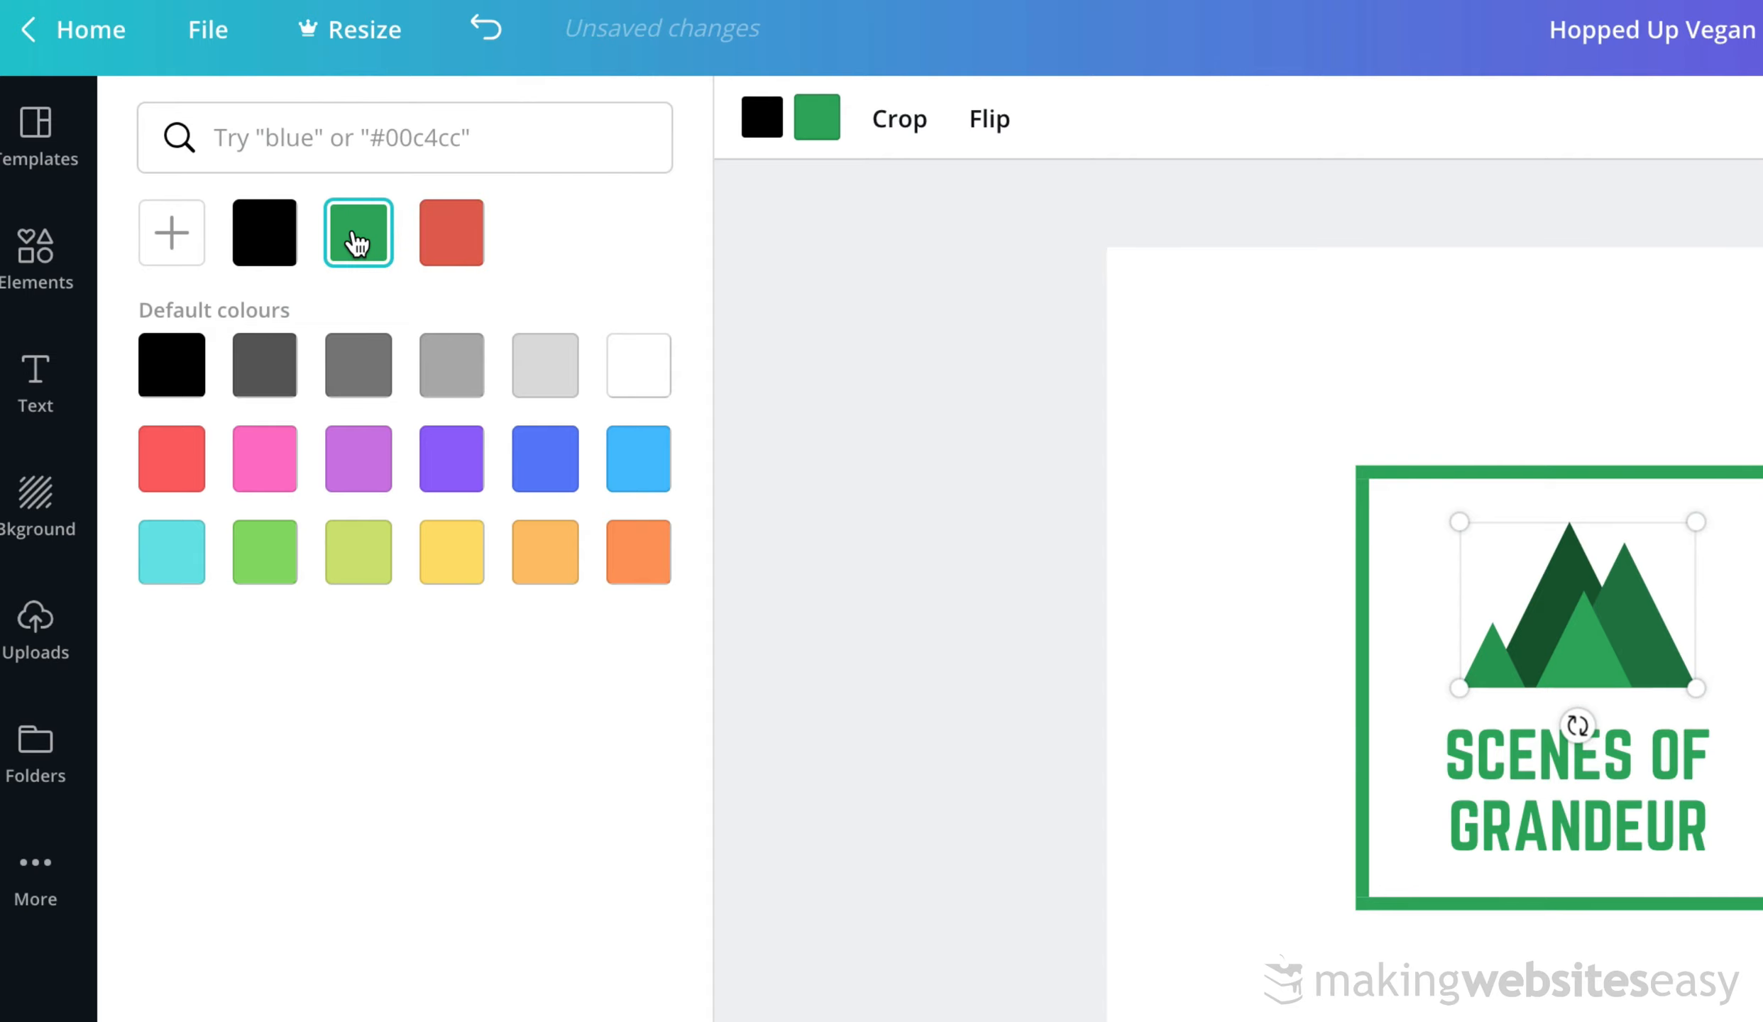
- In Canva, scale the framed Scenes of Grandeur logo to fill the whole page and download it as a PNG
click(1336, 320)
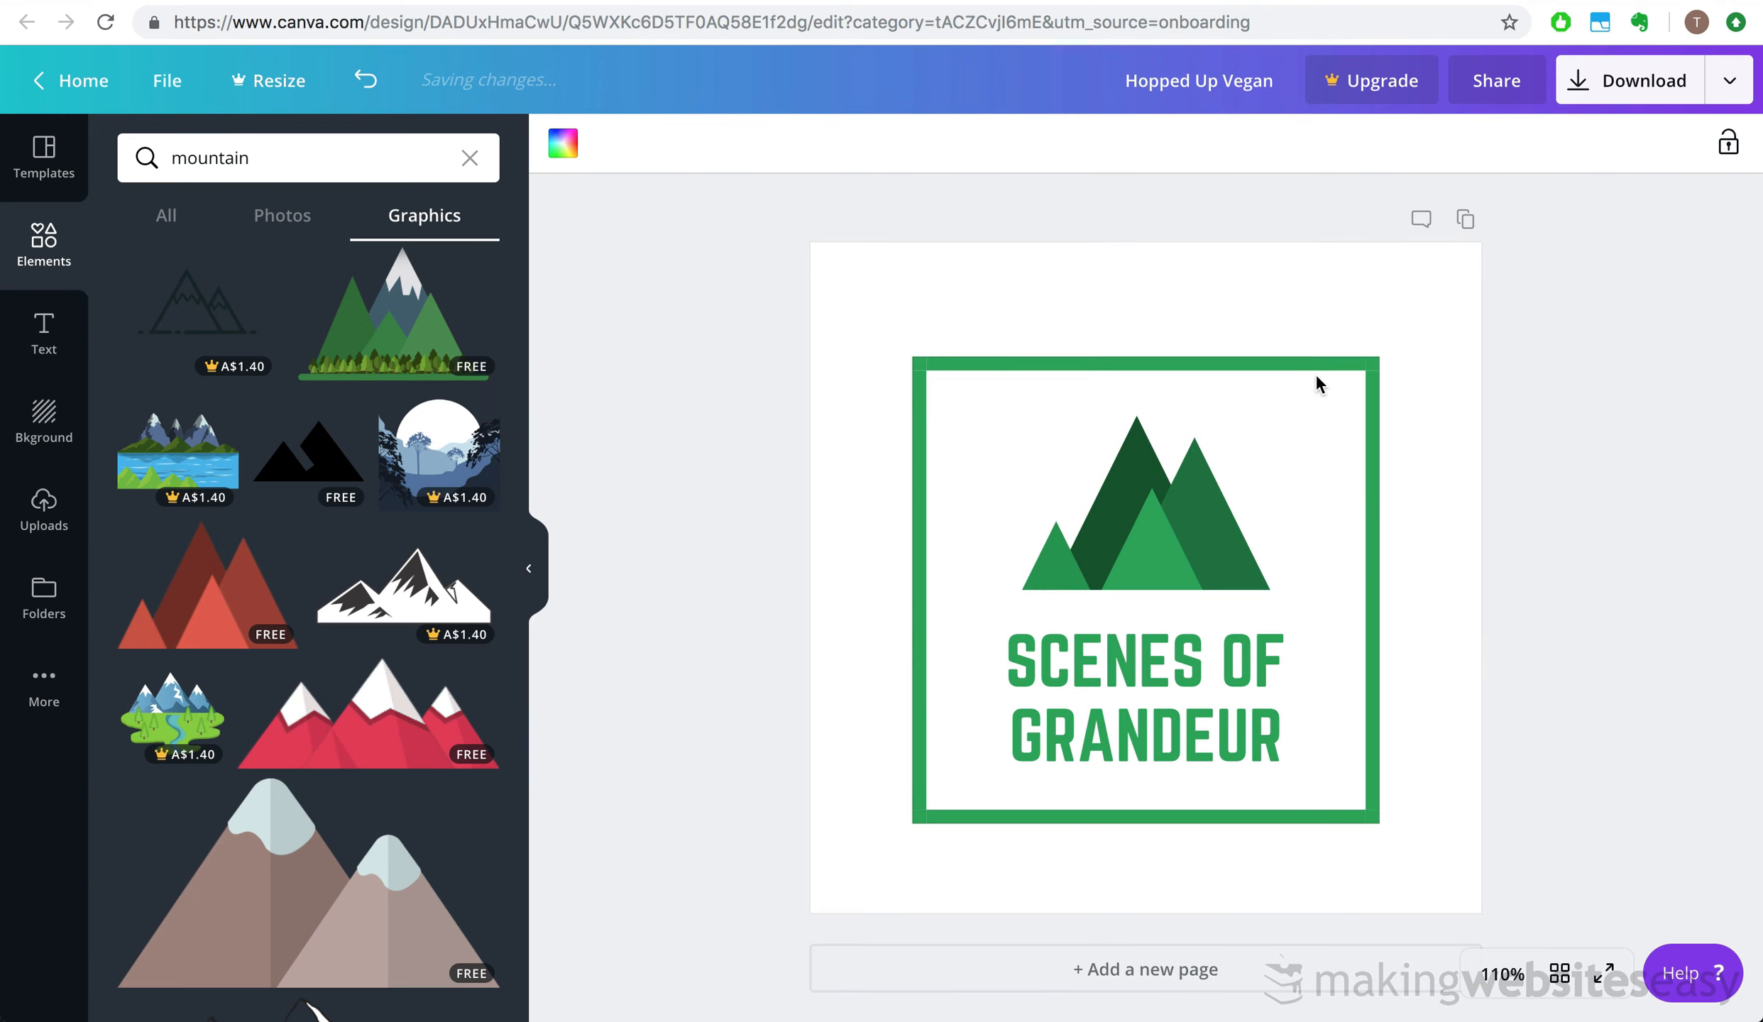
drag(1318, 384, 1221, 257)
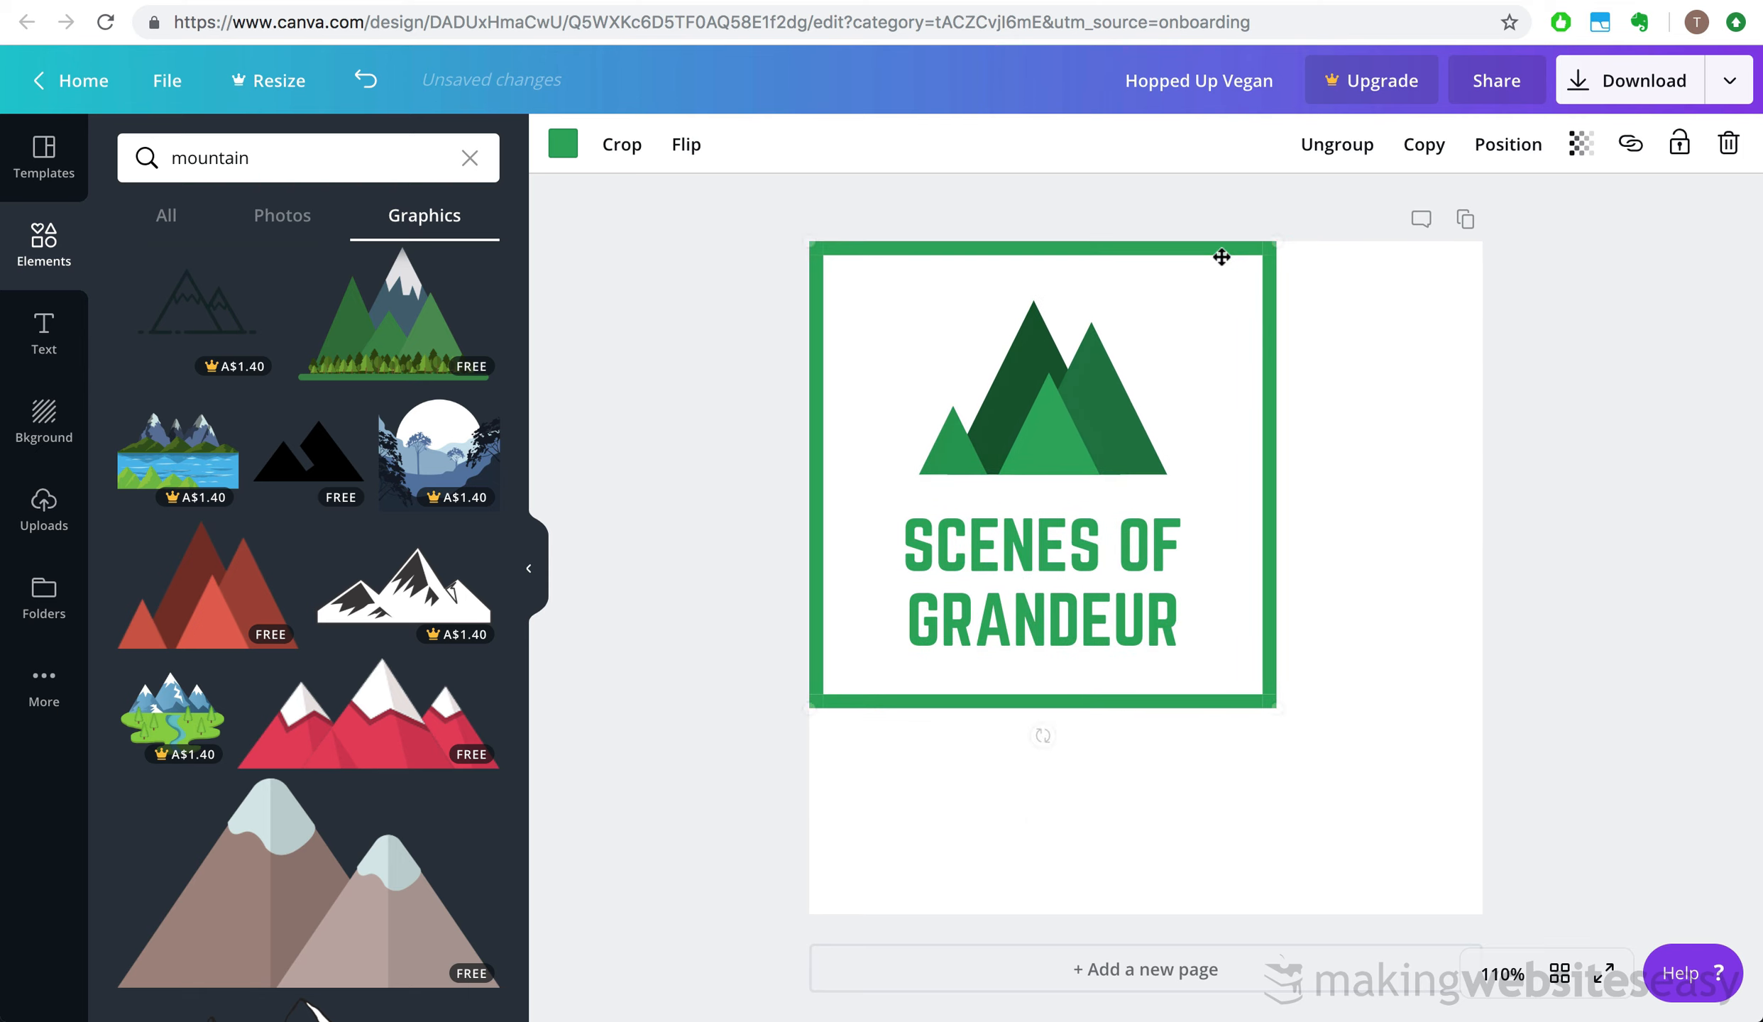
drag(1295, 723, 1491, 932)
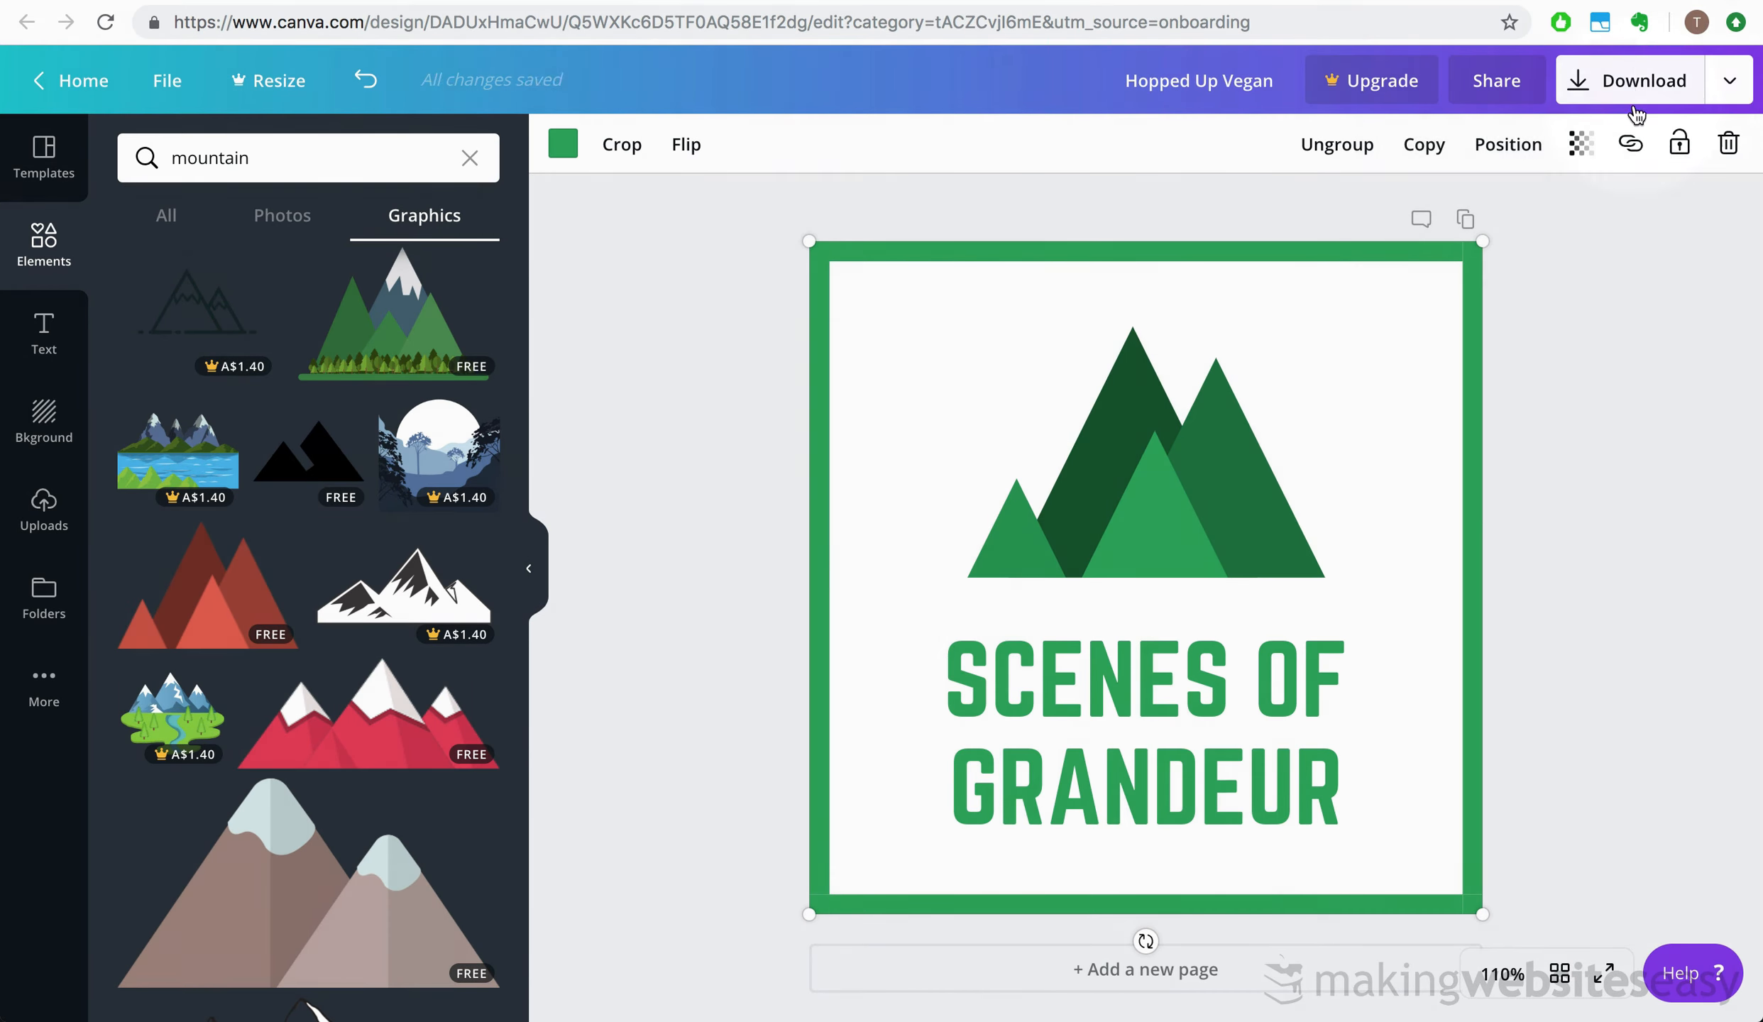
click(1646, 79)
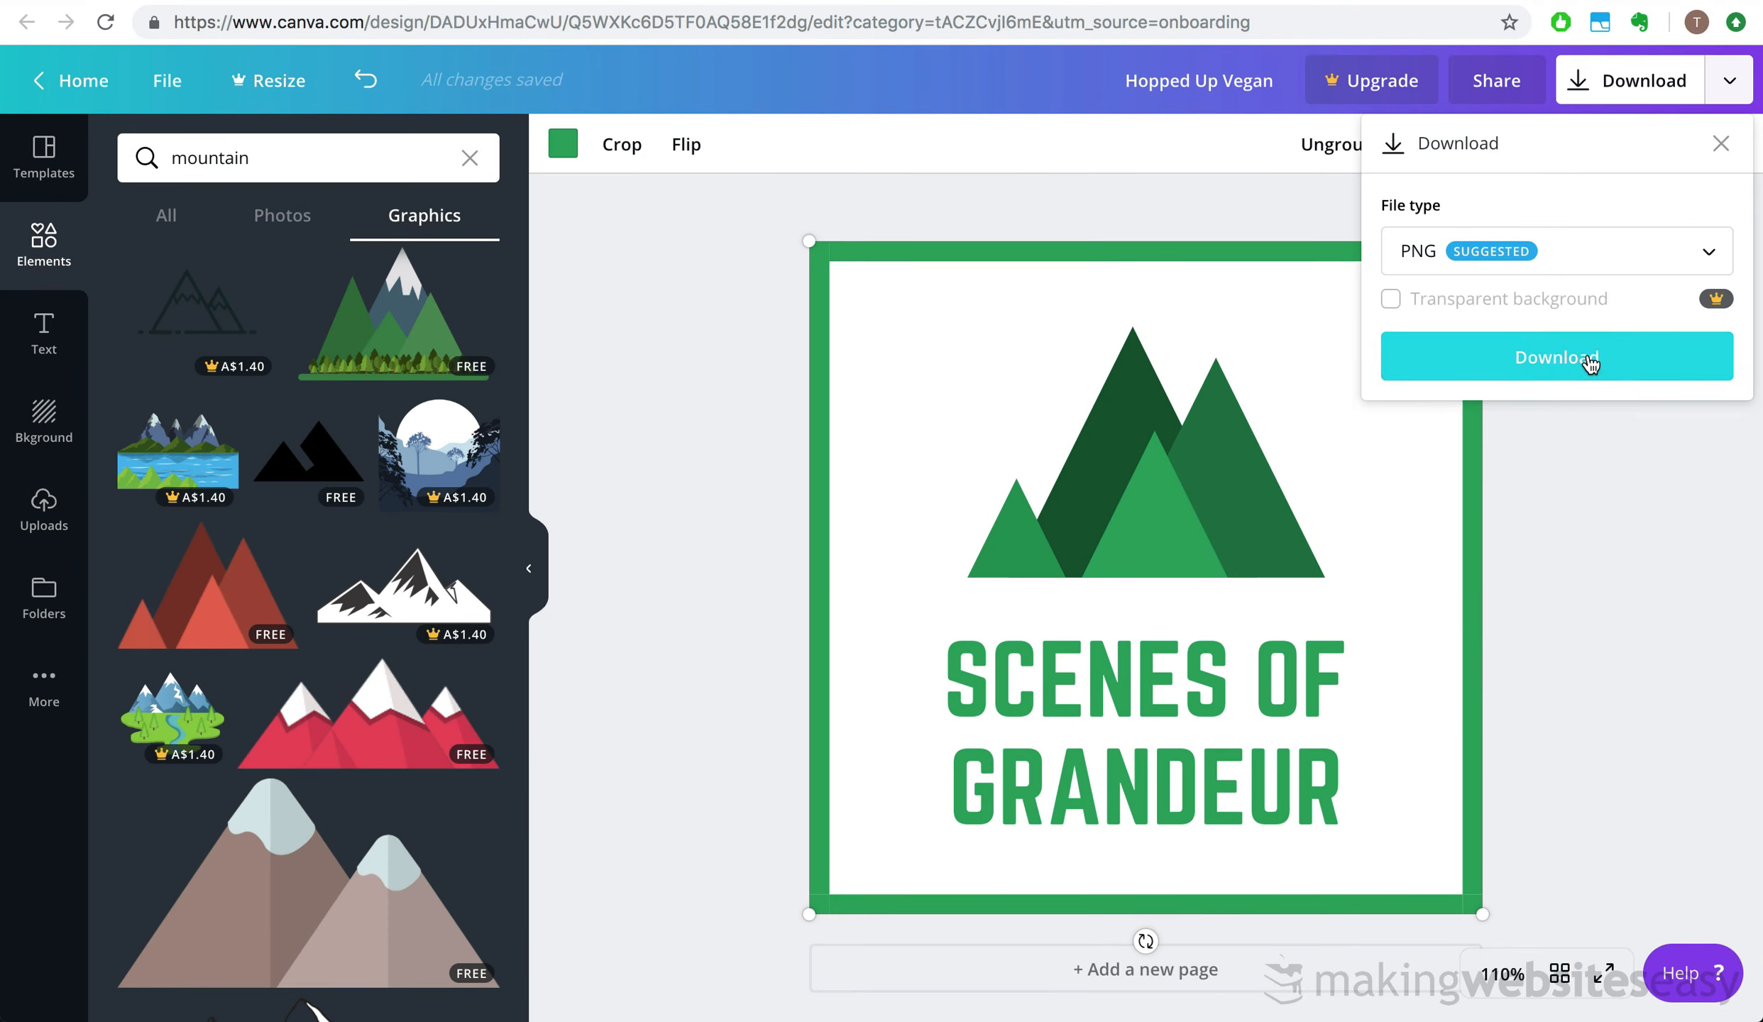
click(1587, 352)
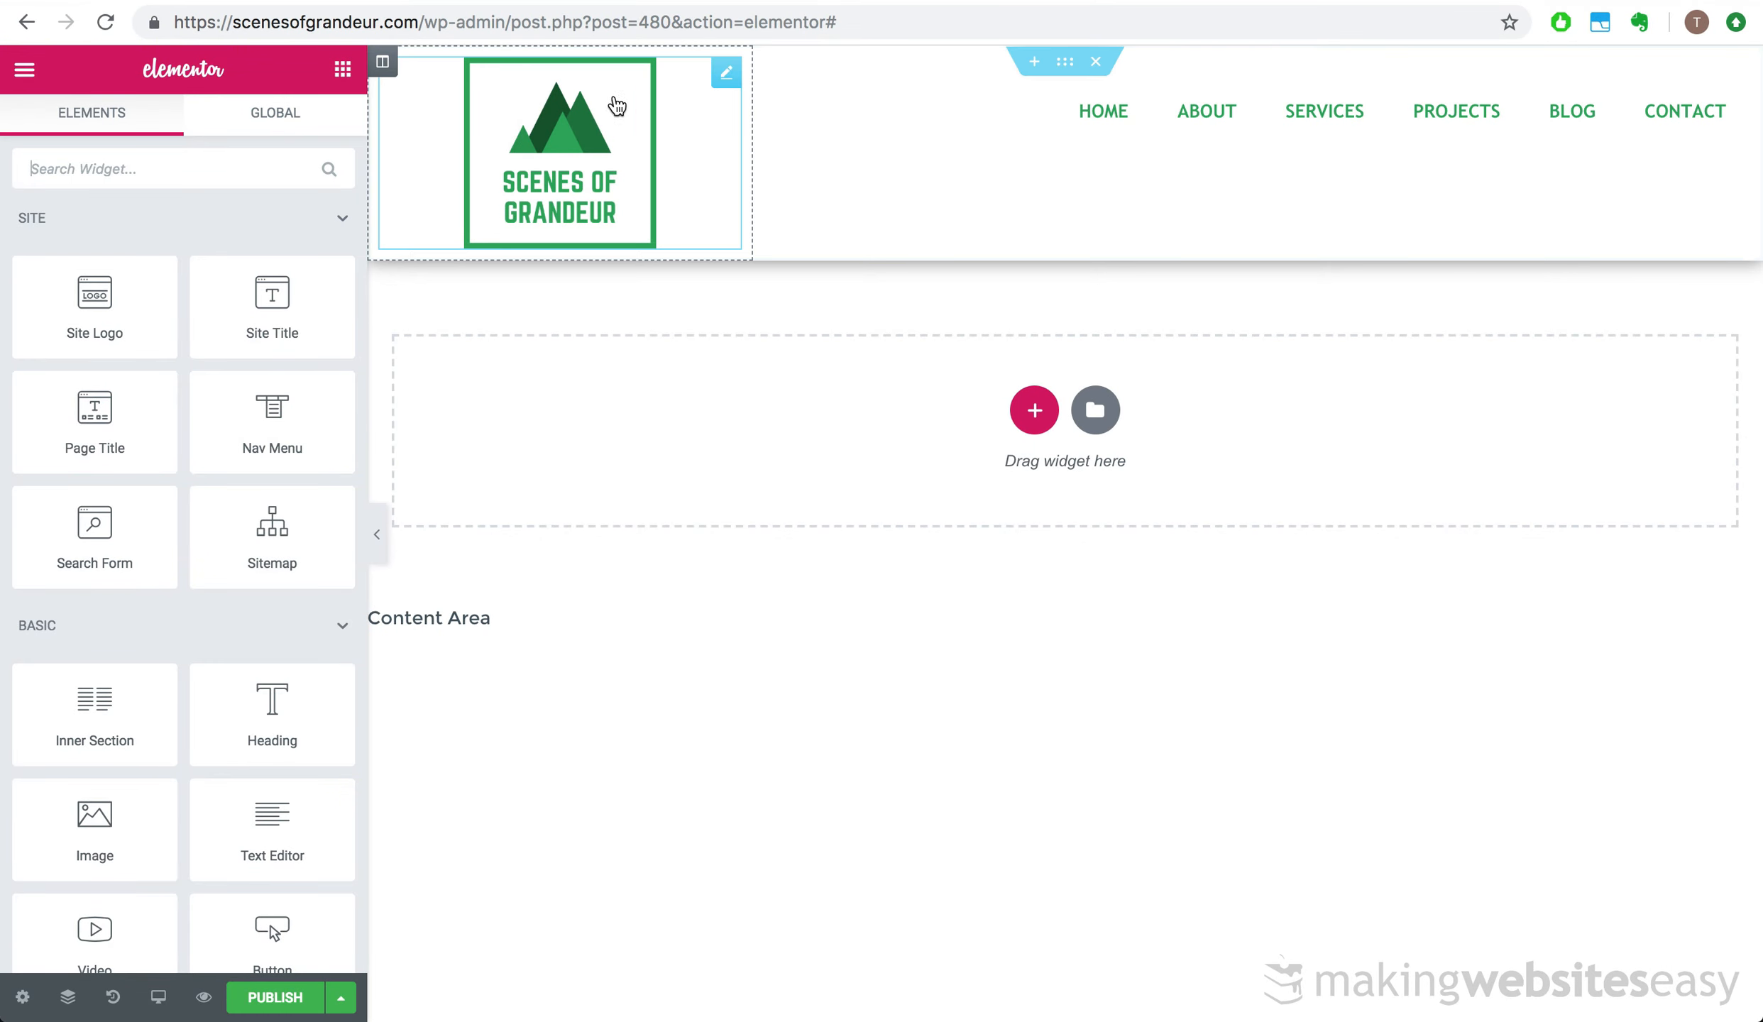
- In the Elementor header template, set the site logo's width to 29% and its alignment to left
click(612, 106)
click(157, 129)
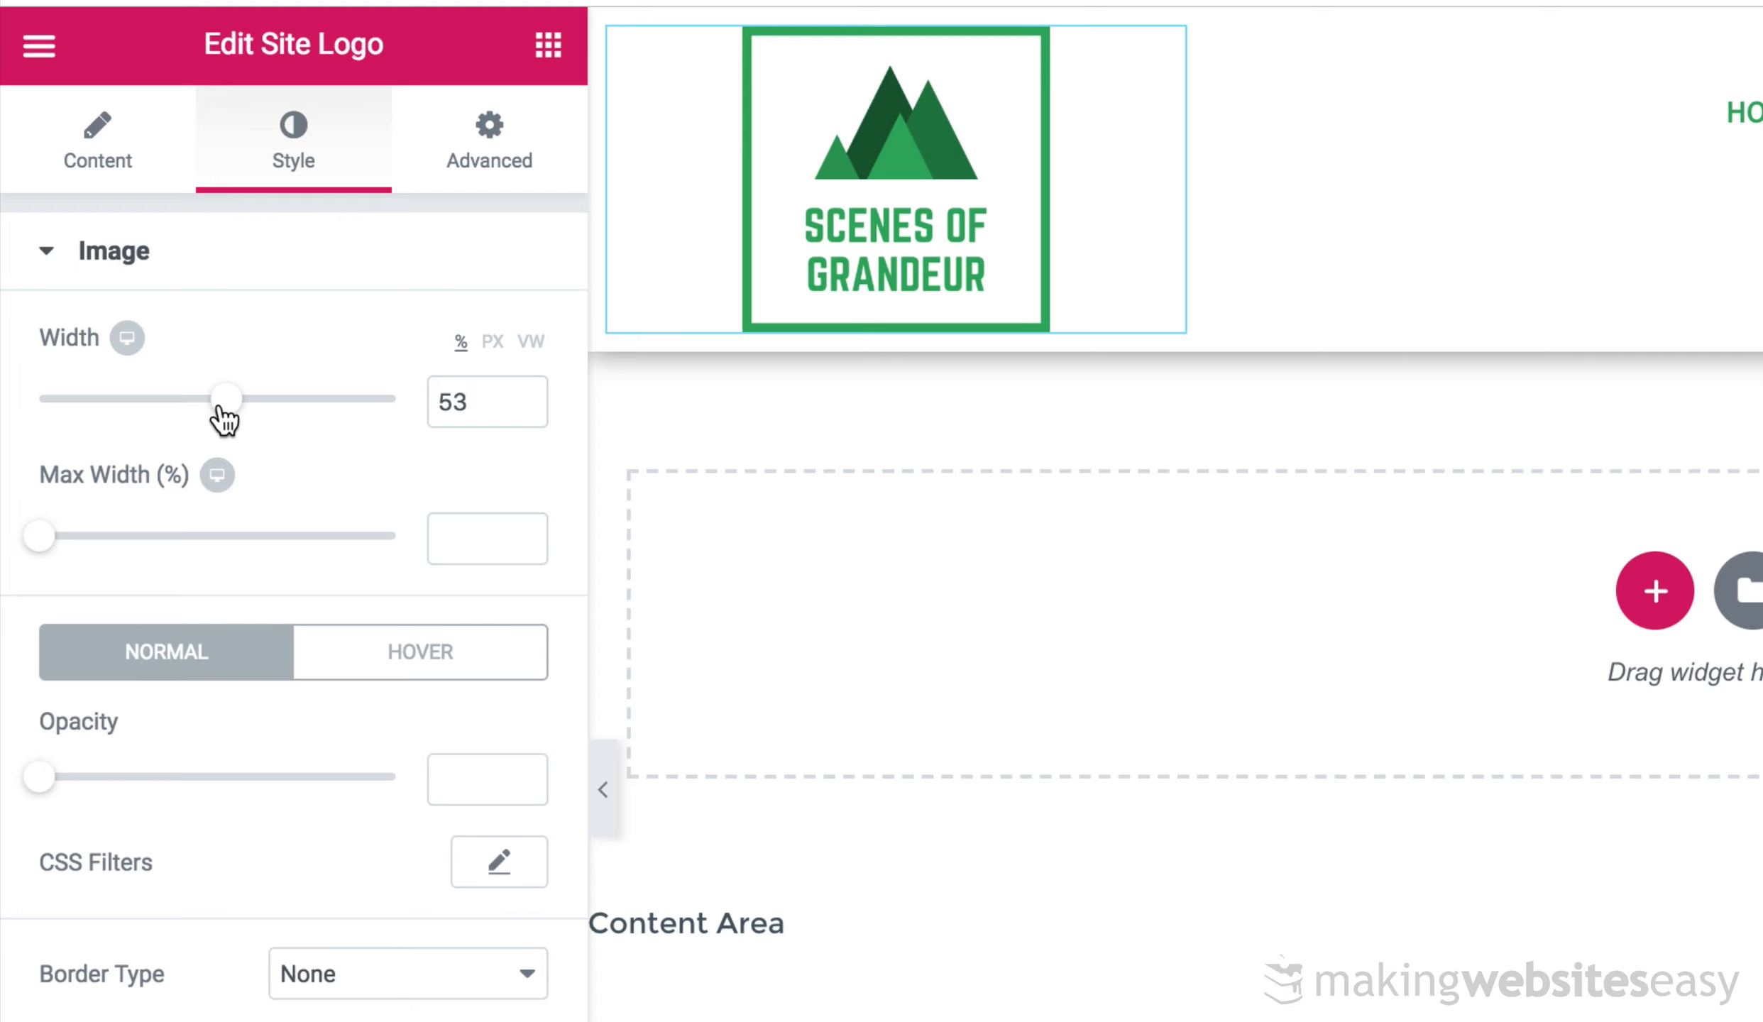
drag(220, 410, 135, 438)
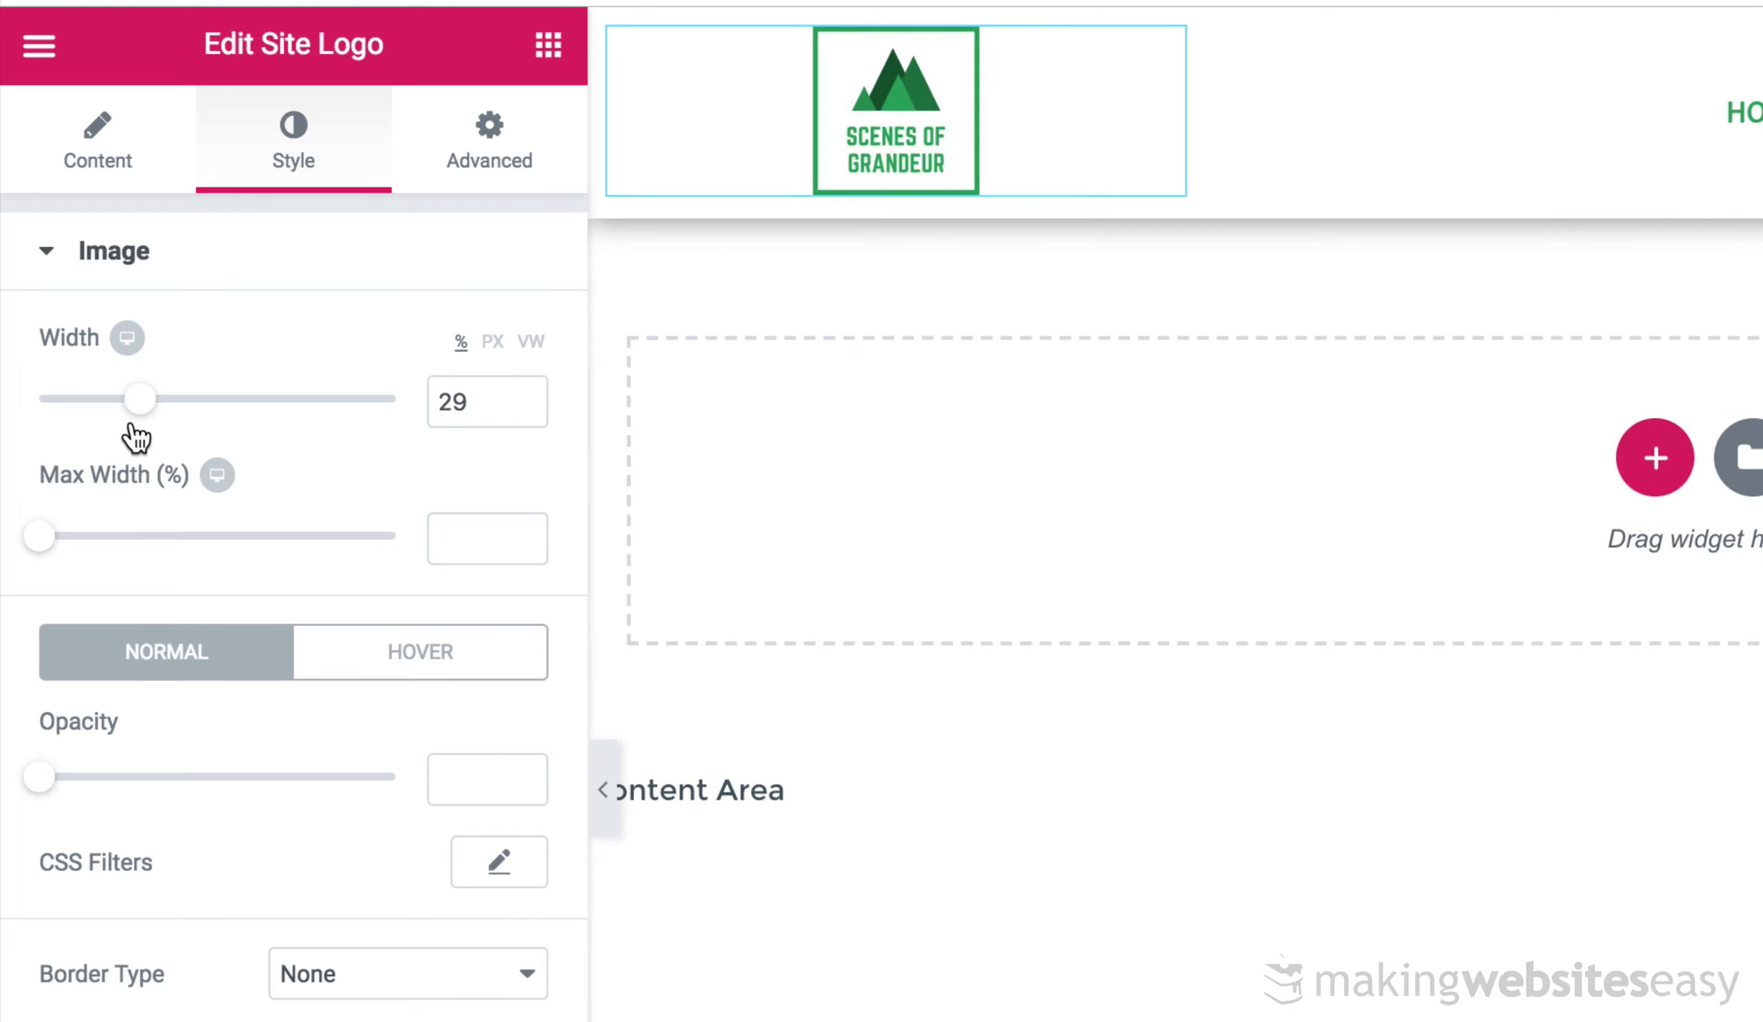
click(135, 158)
click(122, 648)
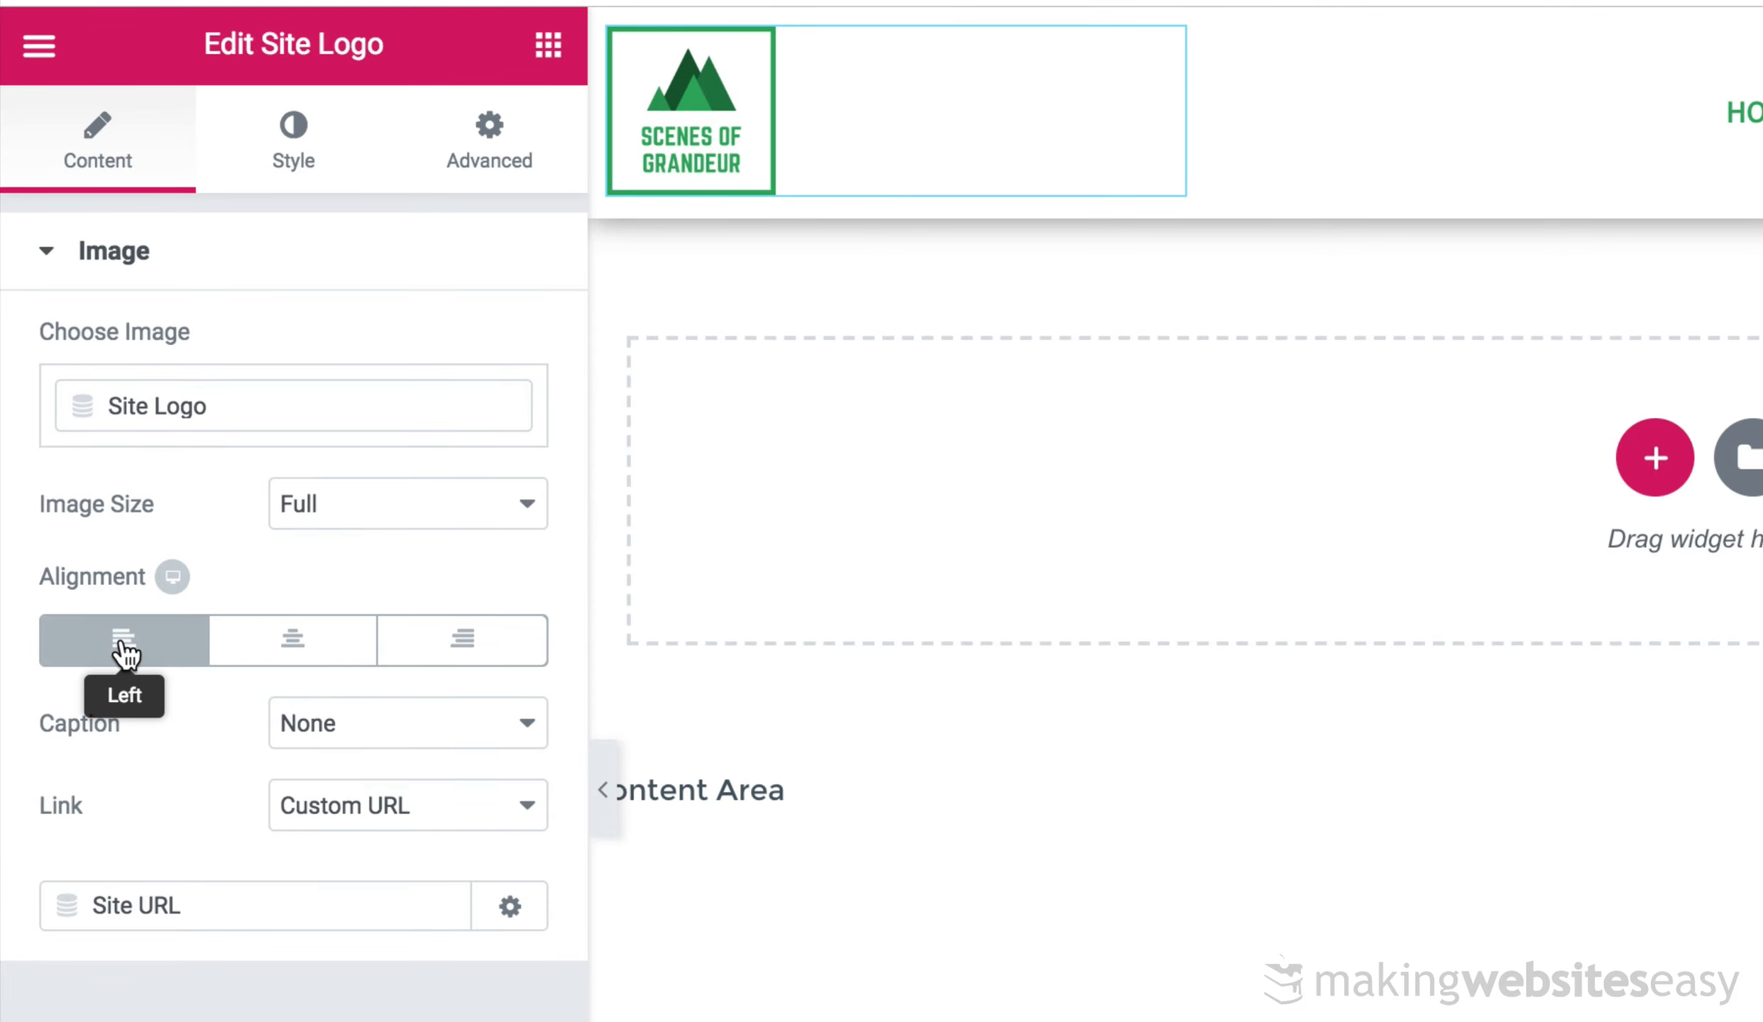
- Publish the header template with a display condition that includes the Entire Site
scroll(737, 671, down, 10)
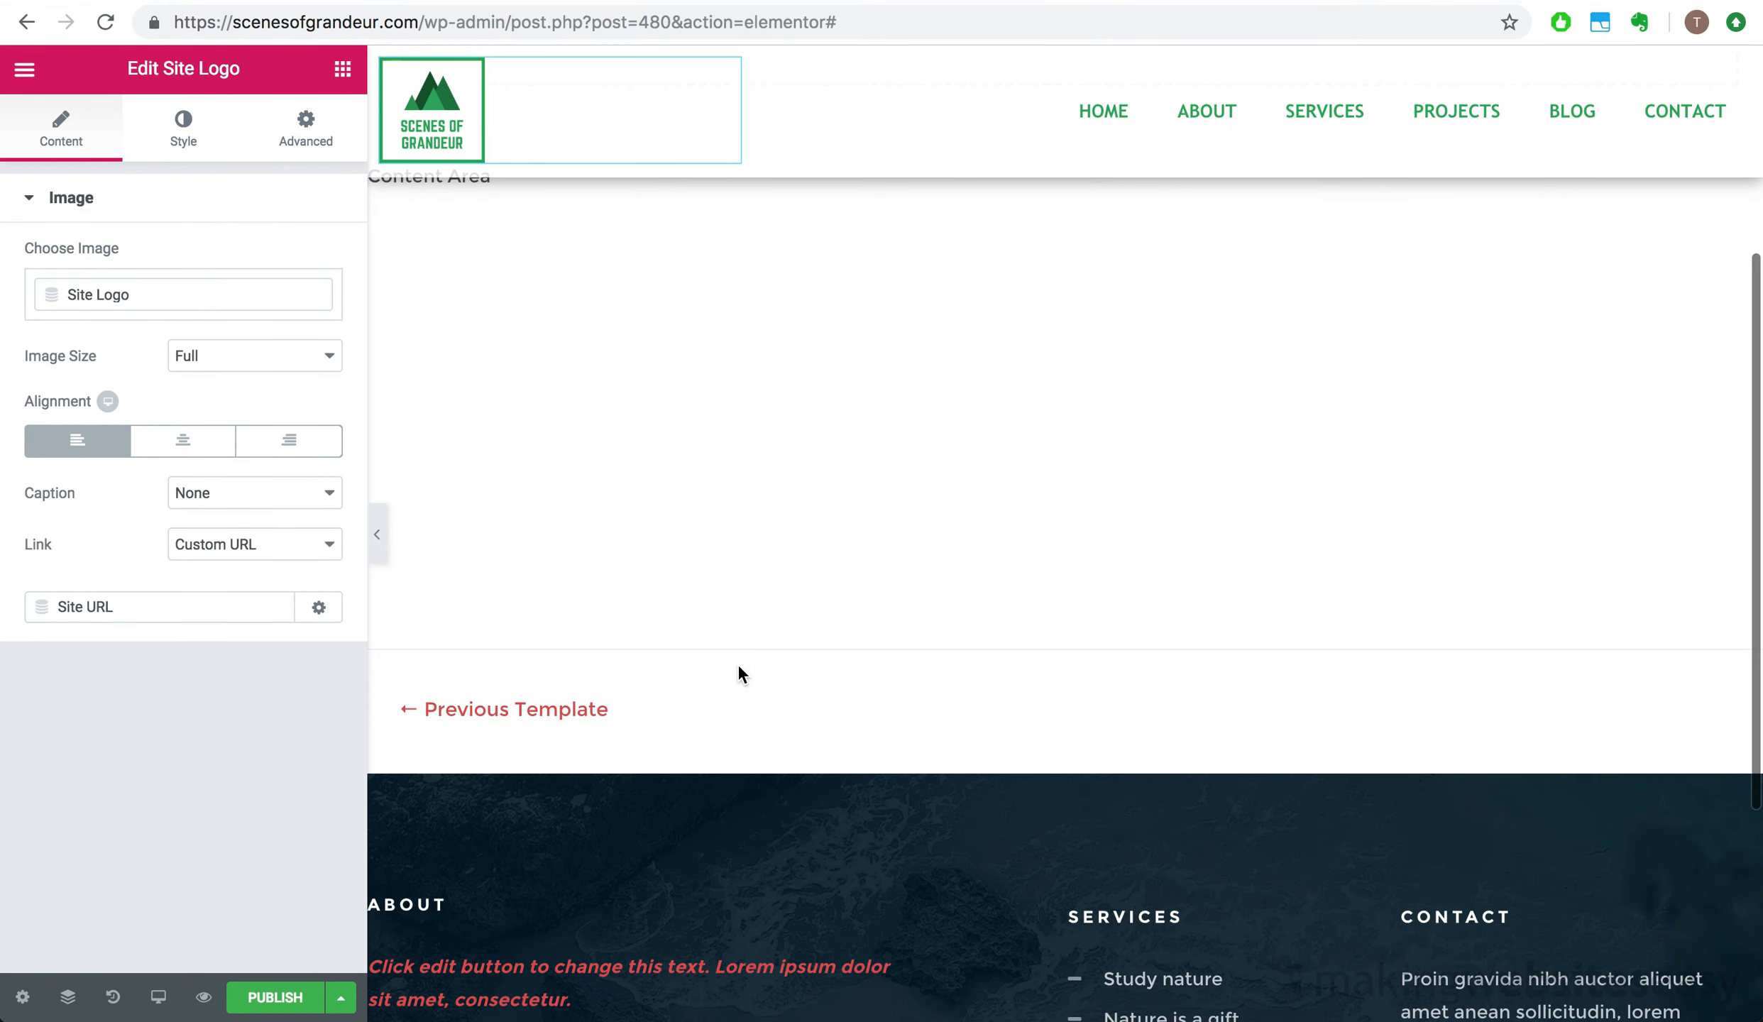
scroll(738, 665, up, 8)
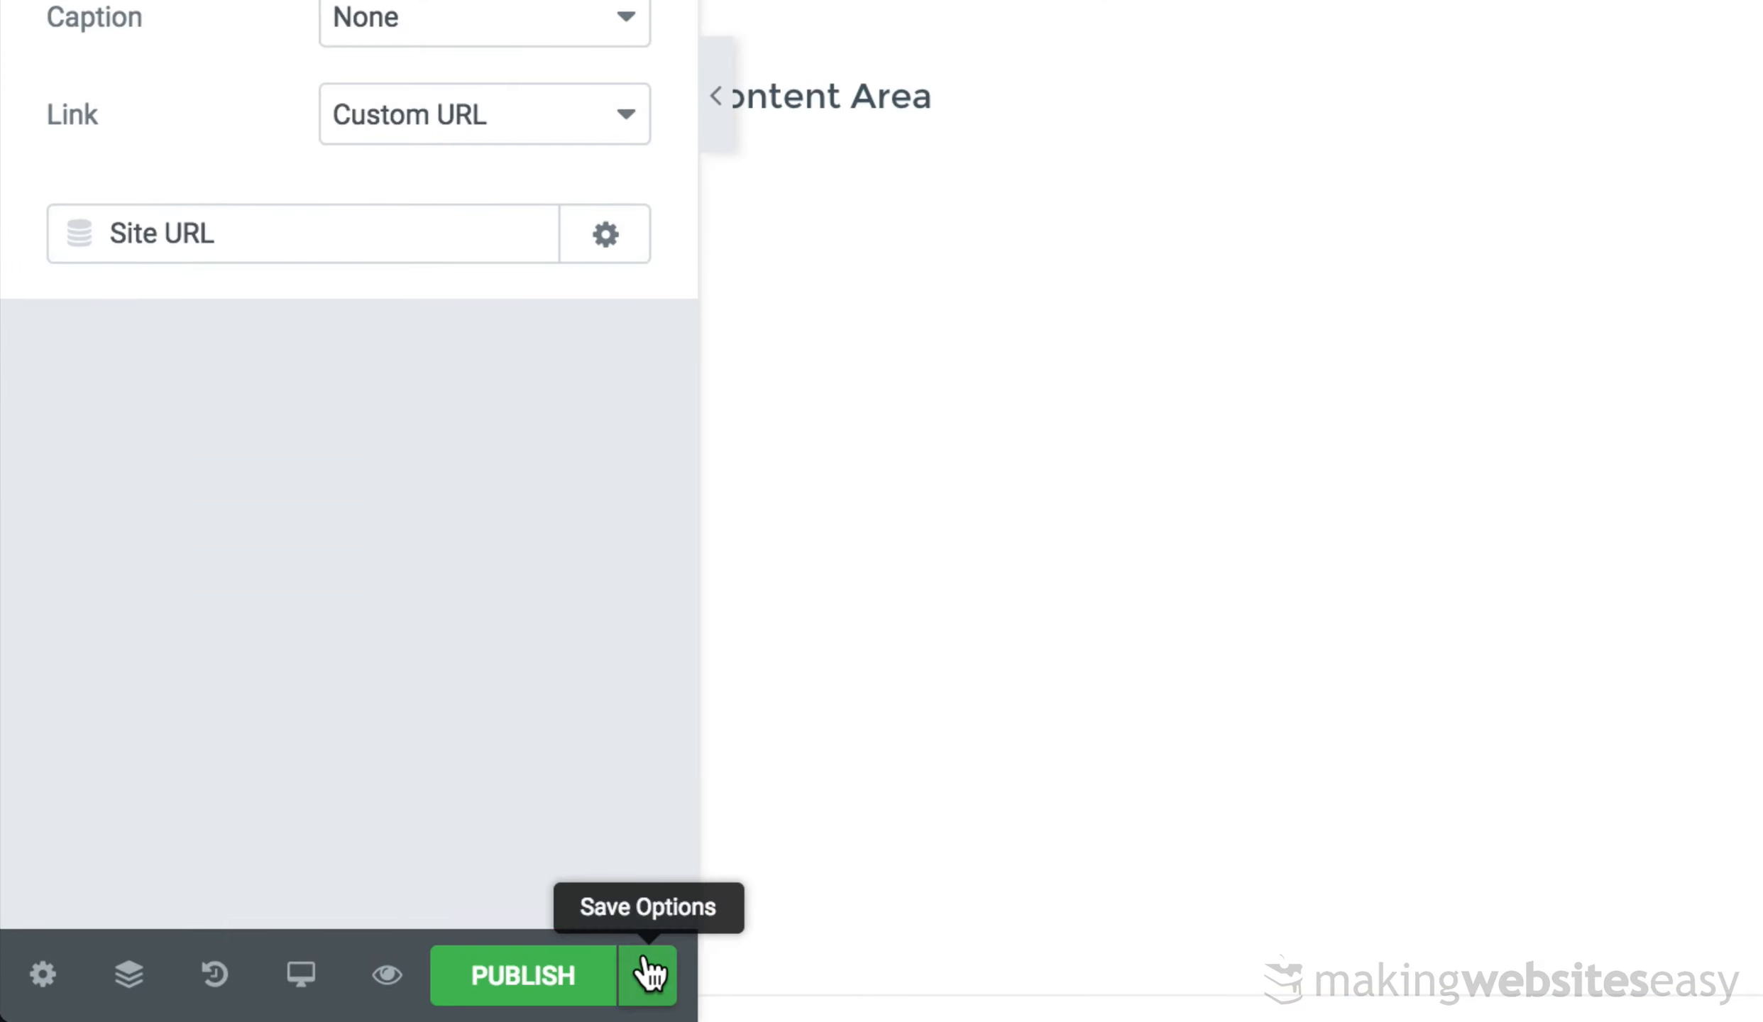
click(647, 974)
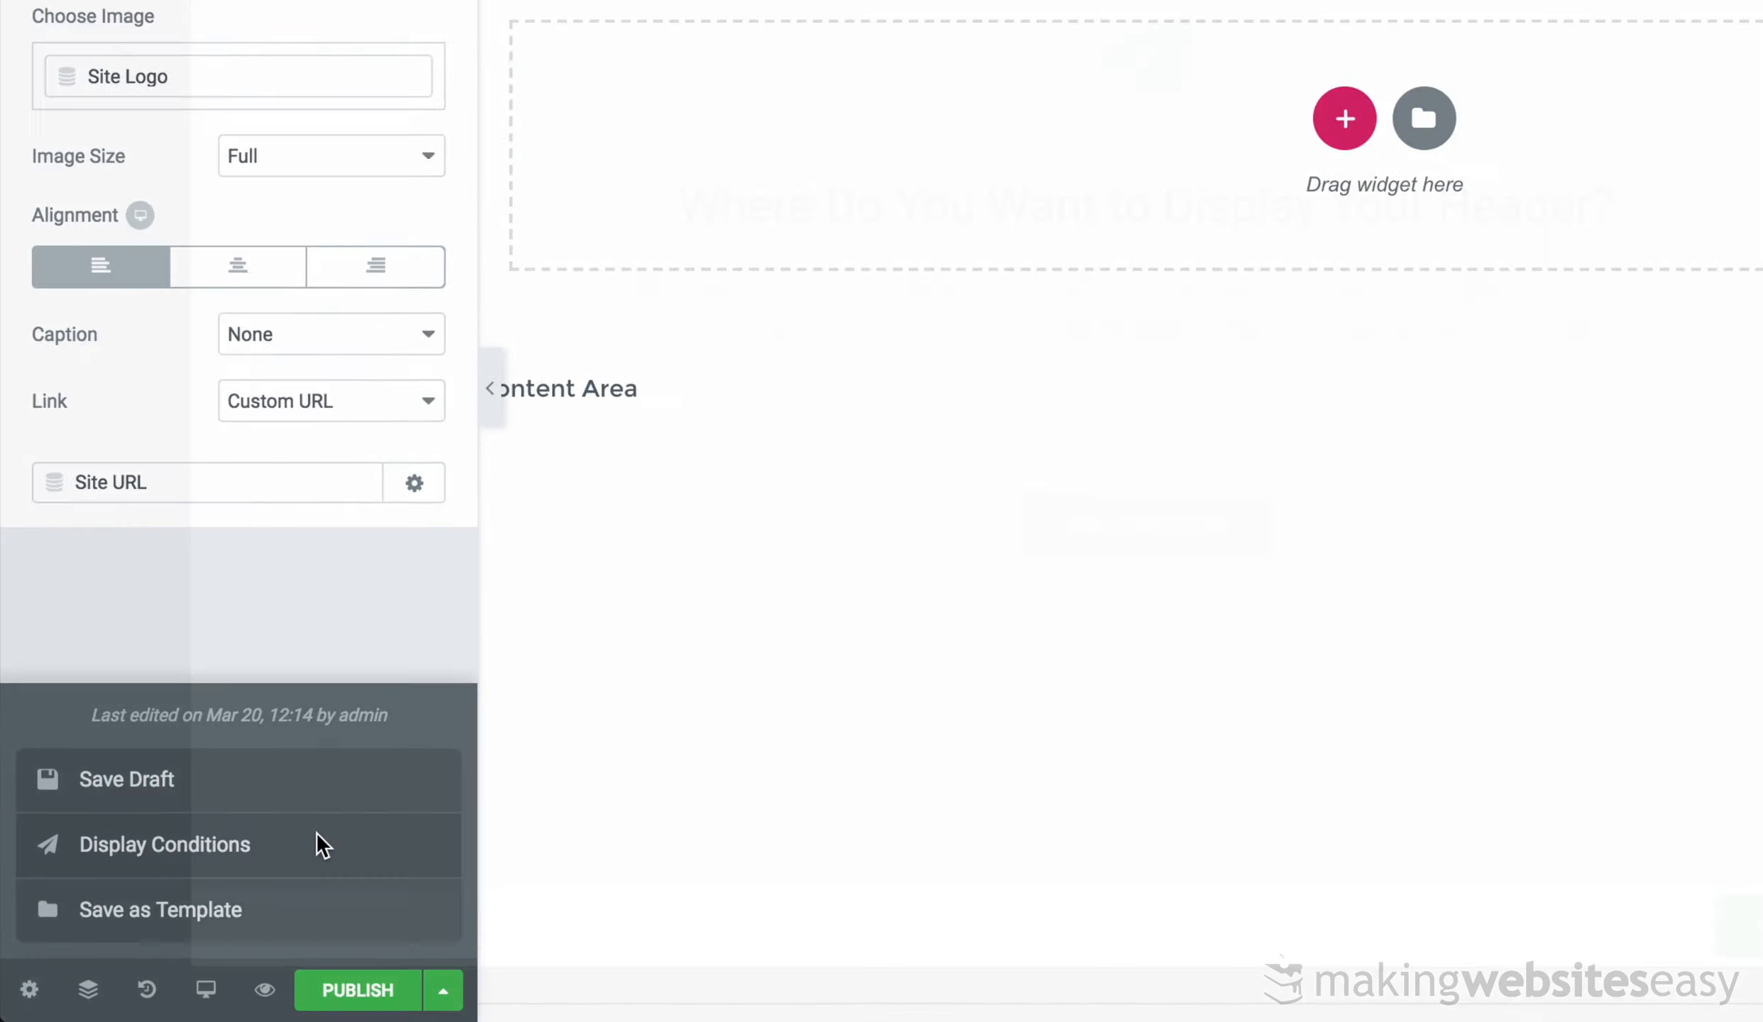
click(468, 770)
click(858, 646)
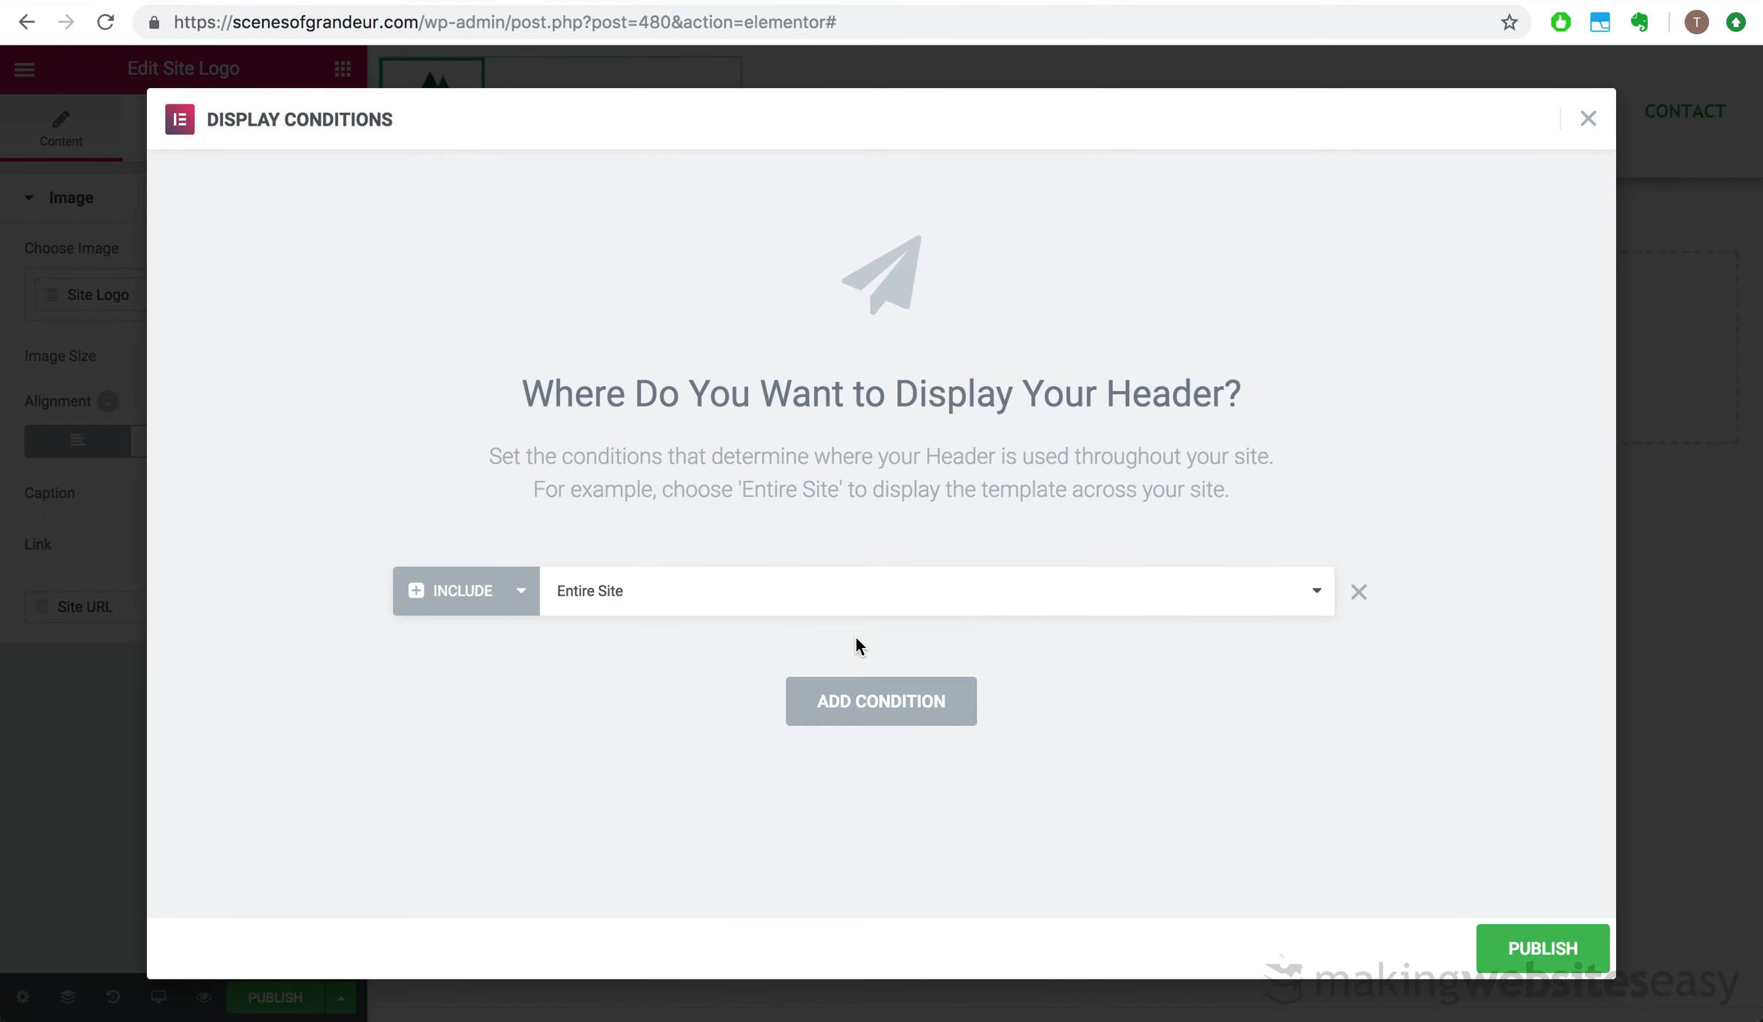
click(687, 601)
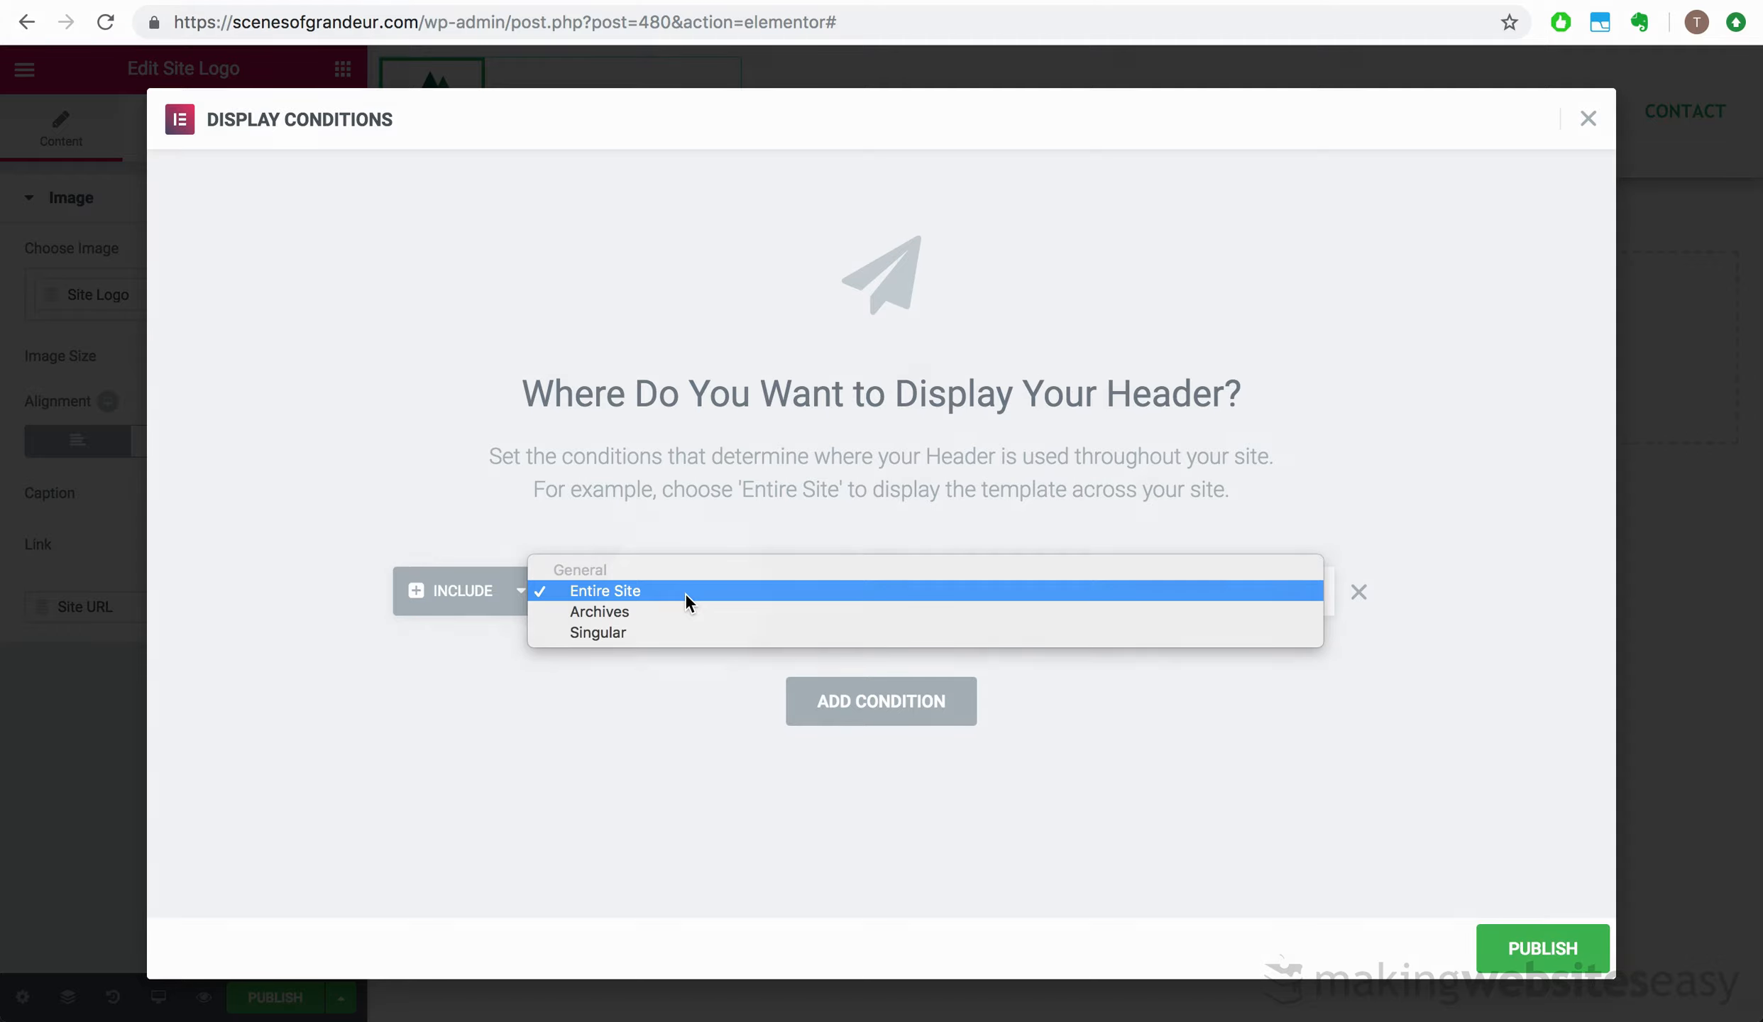
click(684, 592)
click(1549, 951)
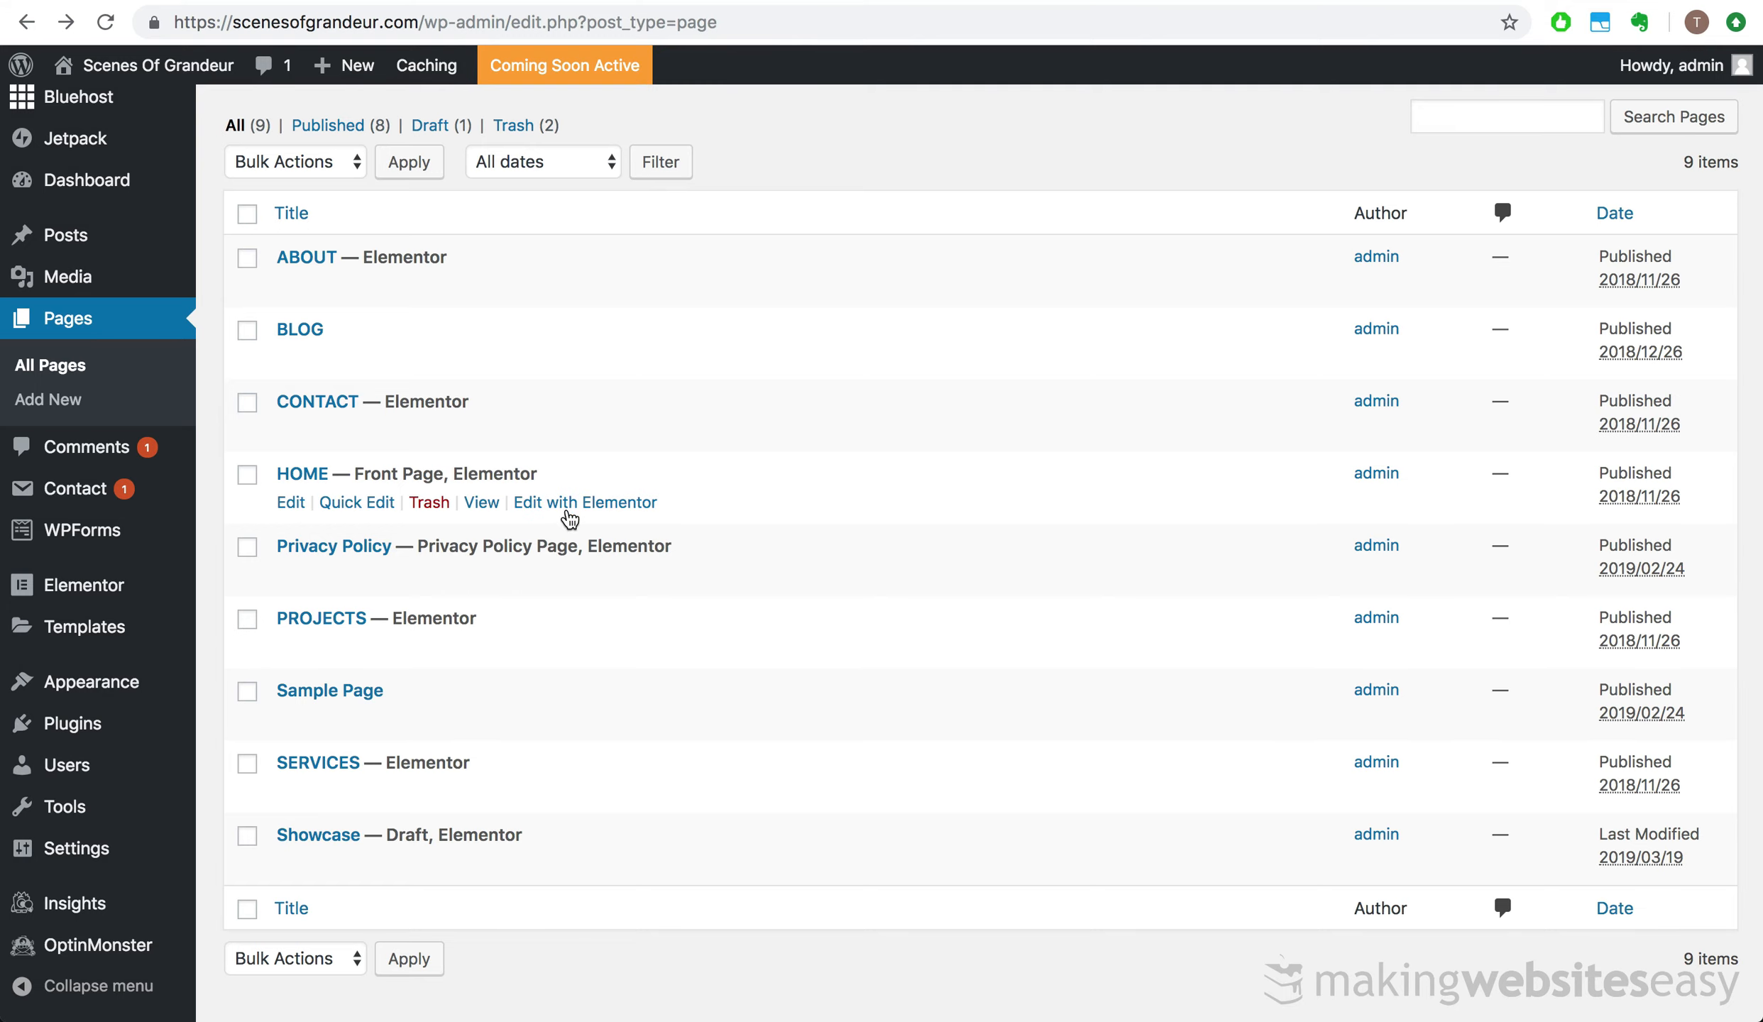
- Open the HOME page in the Elementor editor and check how the new header displays over the page content
click(571, 509)
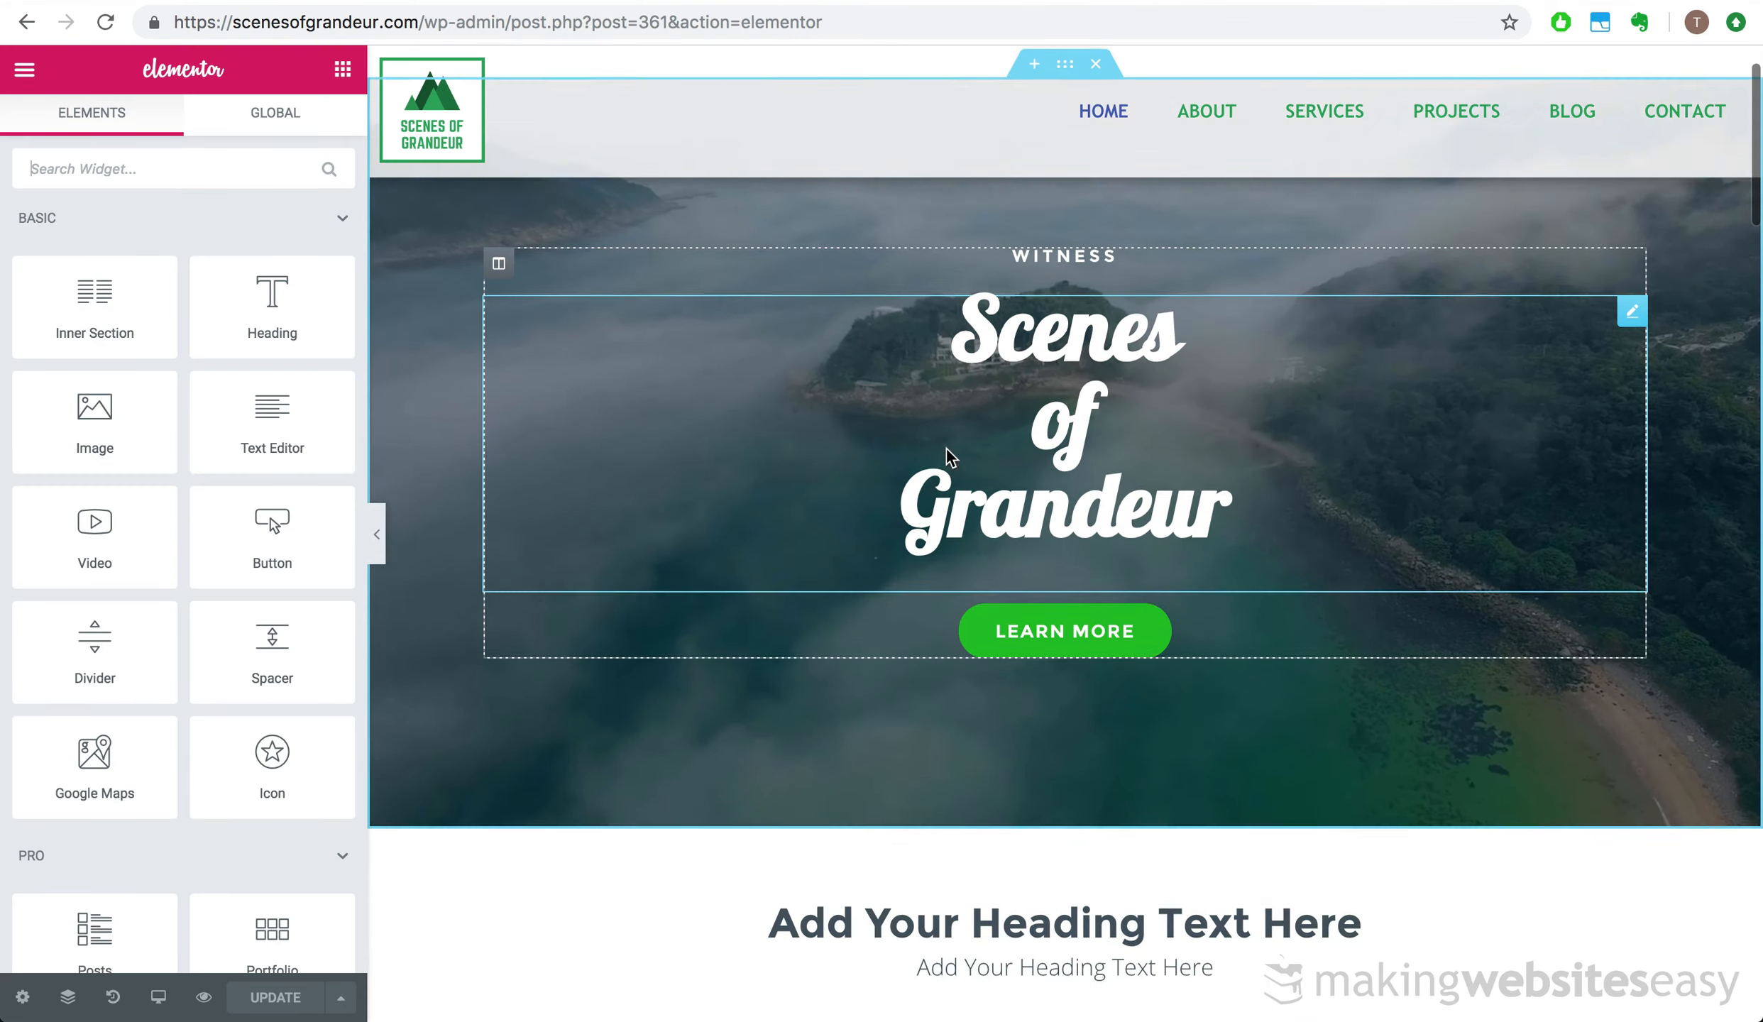
scroll(946, 450, down, 10)
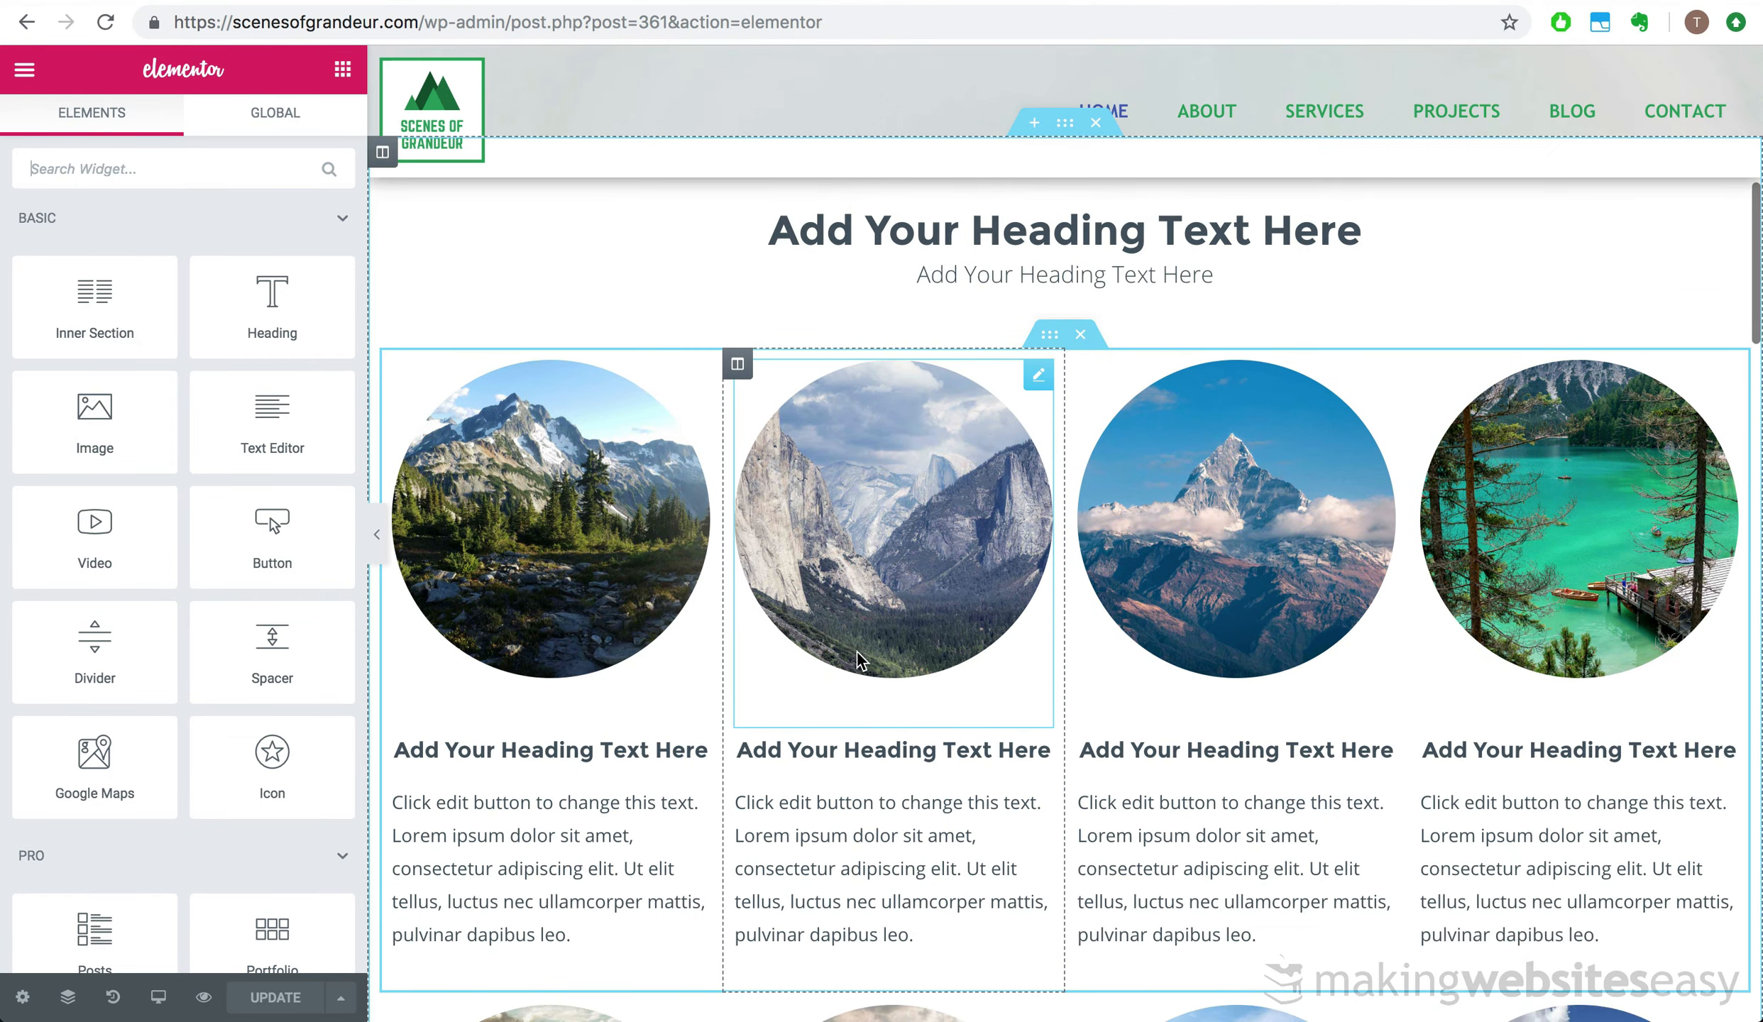
scroll(857, 659, down, 3)
scroll(857, 659, up, 12)
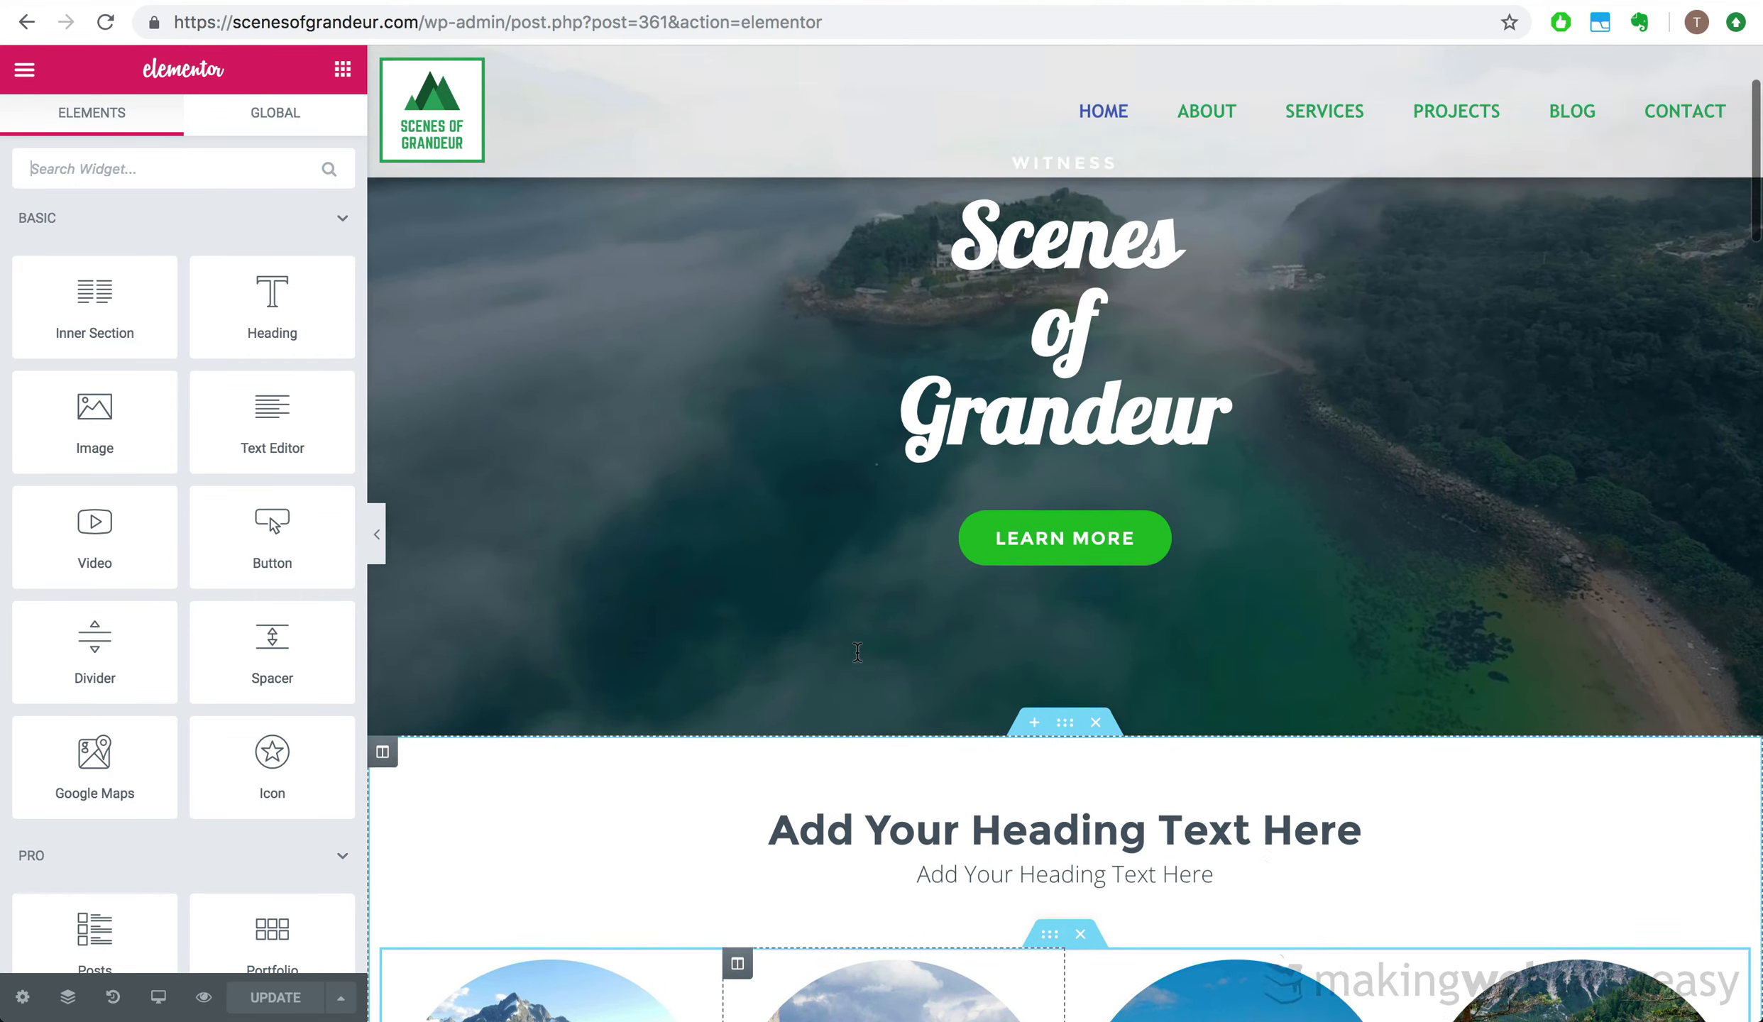
scroll(857, 652, up, 3)
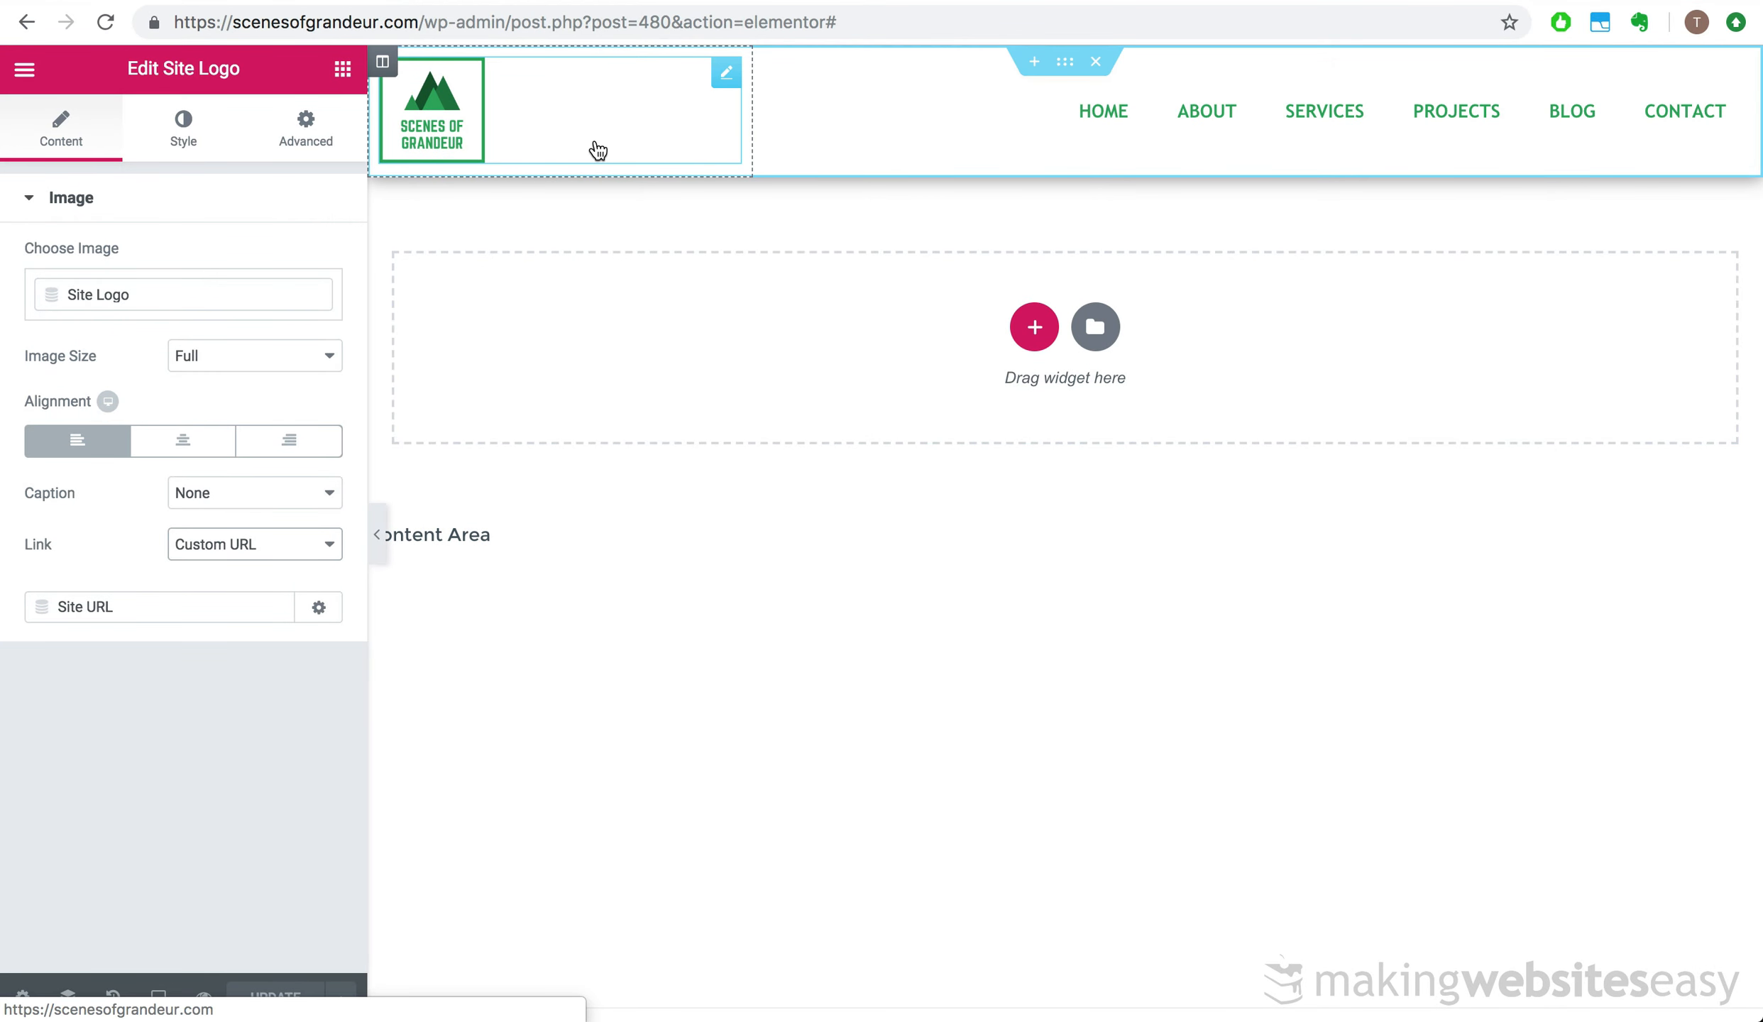
- Add a new column to the header template's section and move it ahead of the site logo column
click(381, 62)
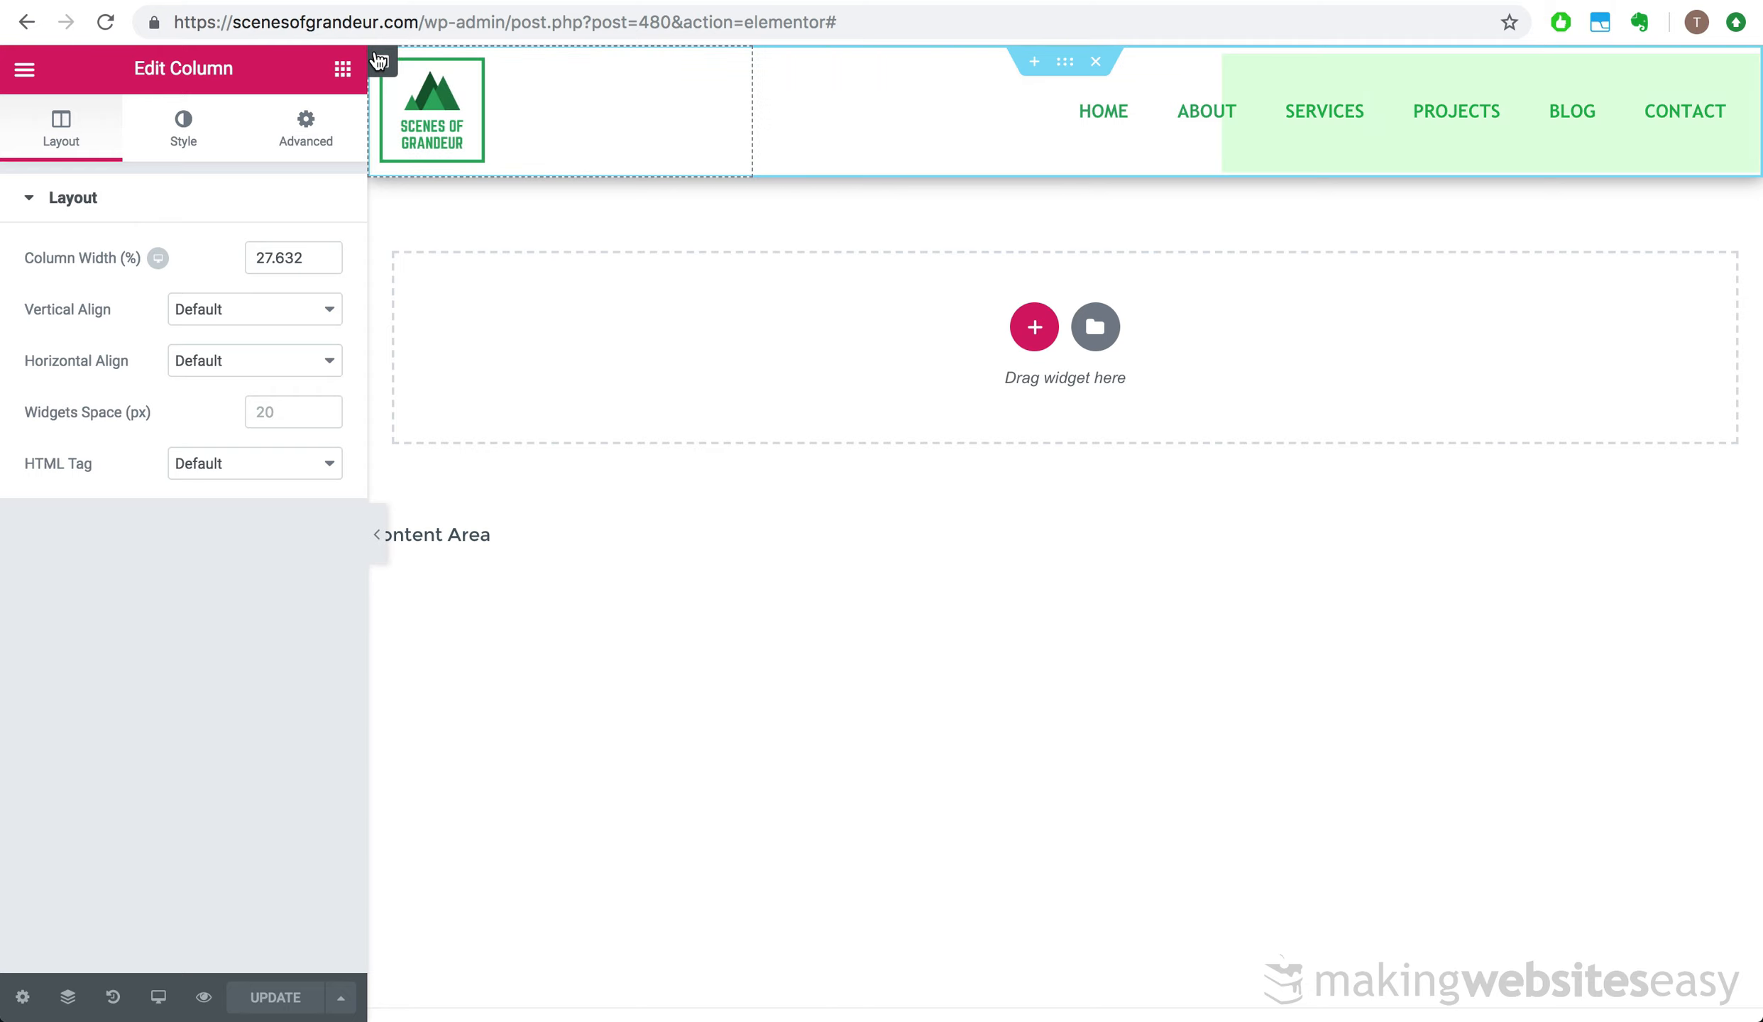
right_click(381, 62)
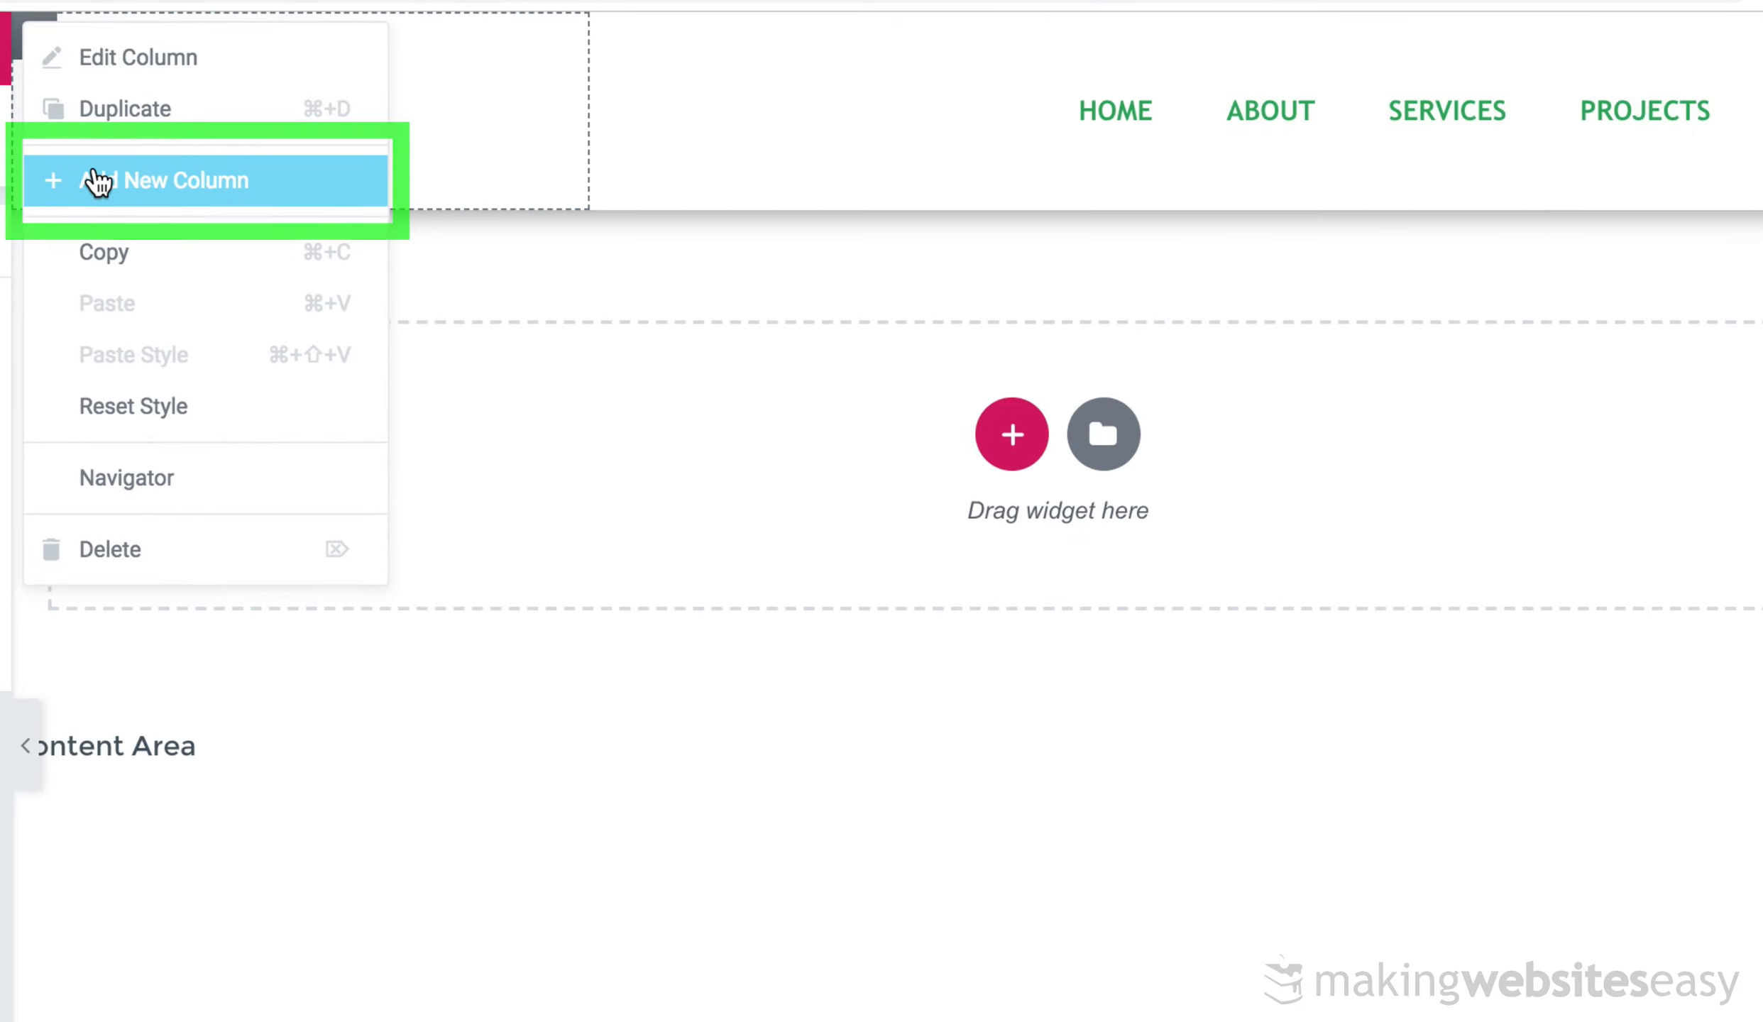
click(99, 180)
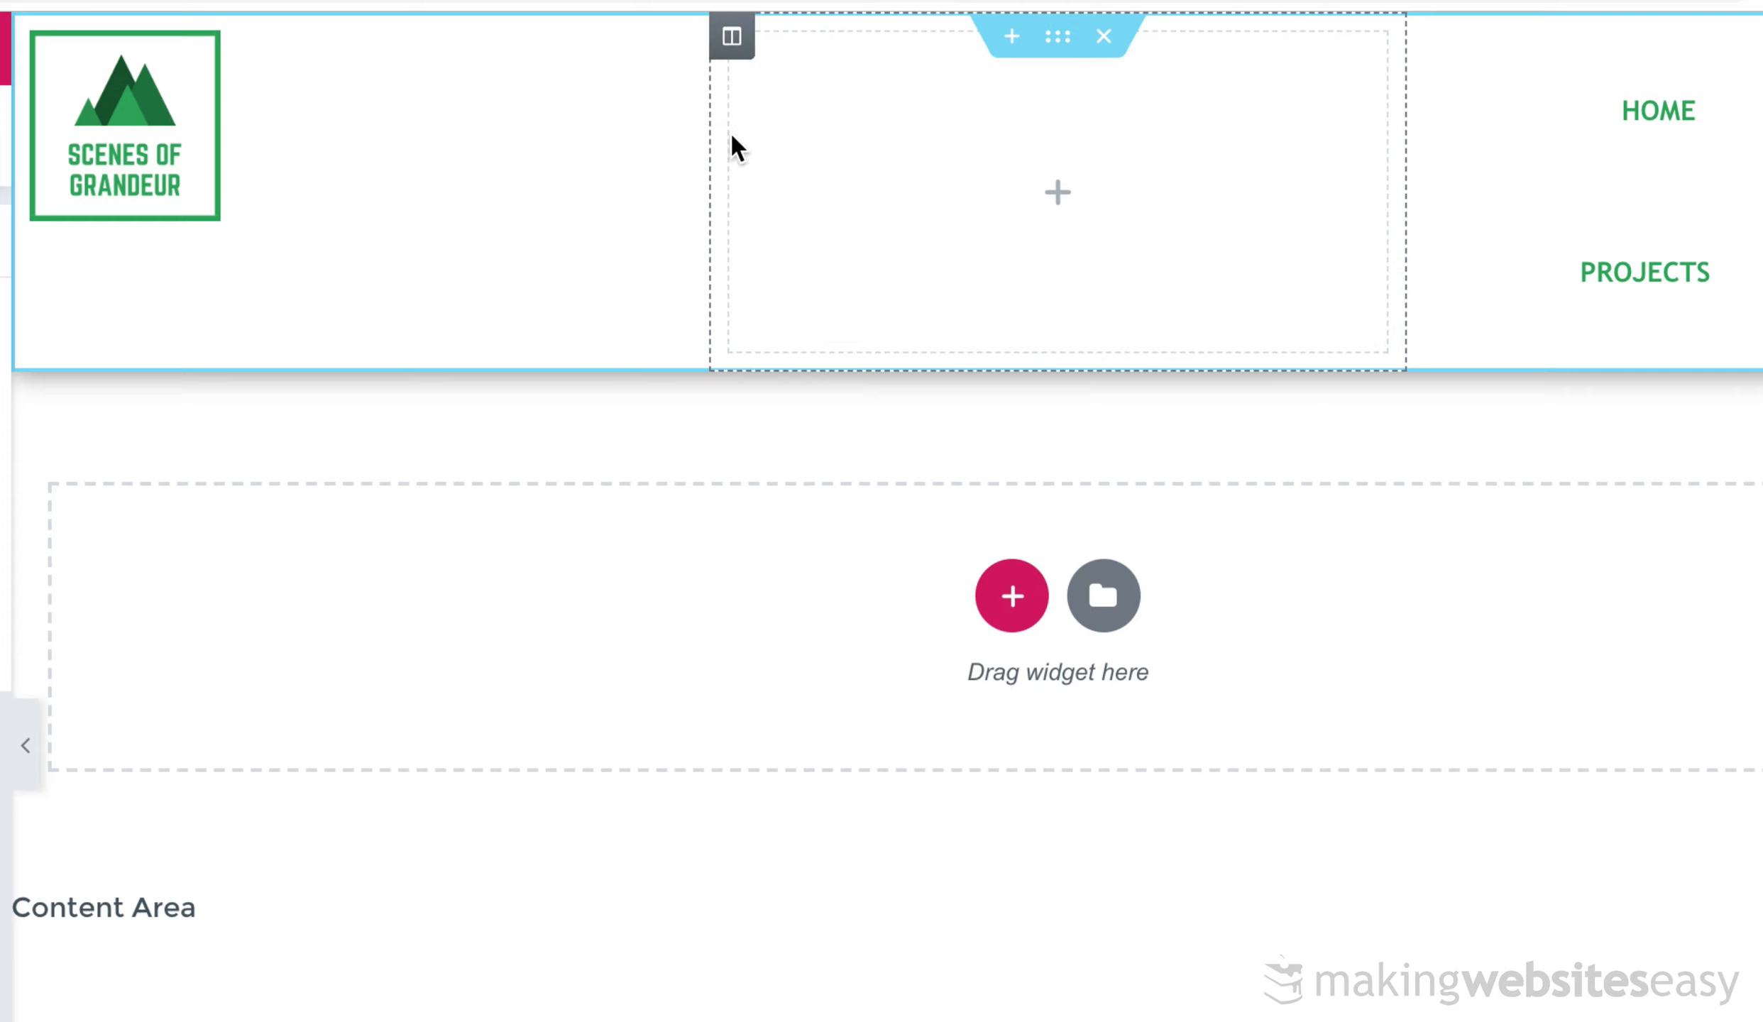
drag(732, 35, 131, 68)
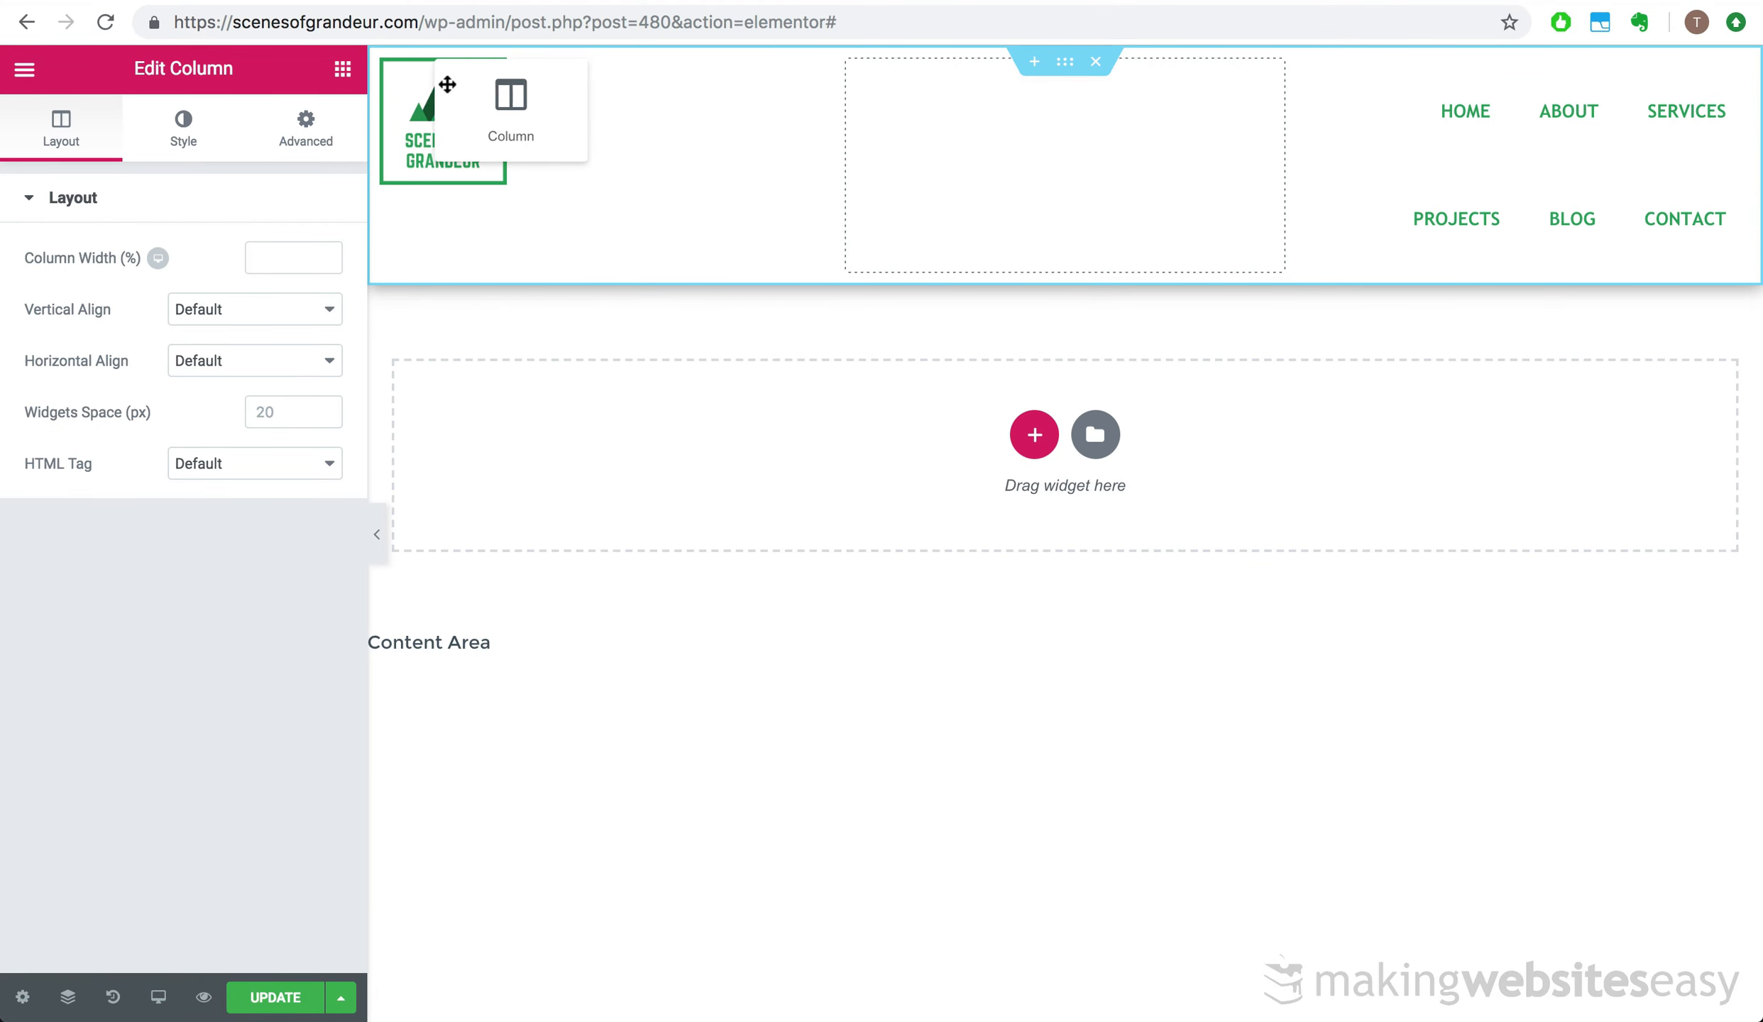
drag(447, 85, 557, 63)
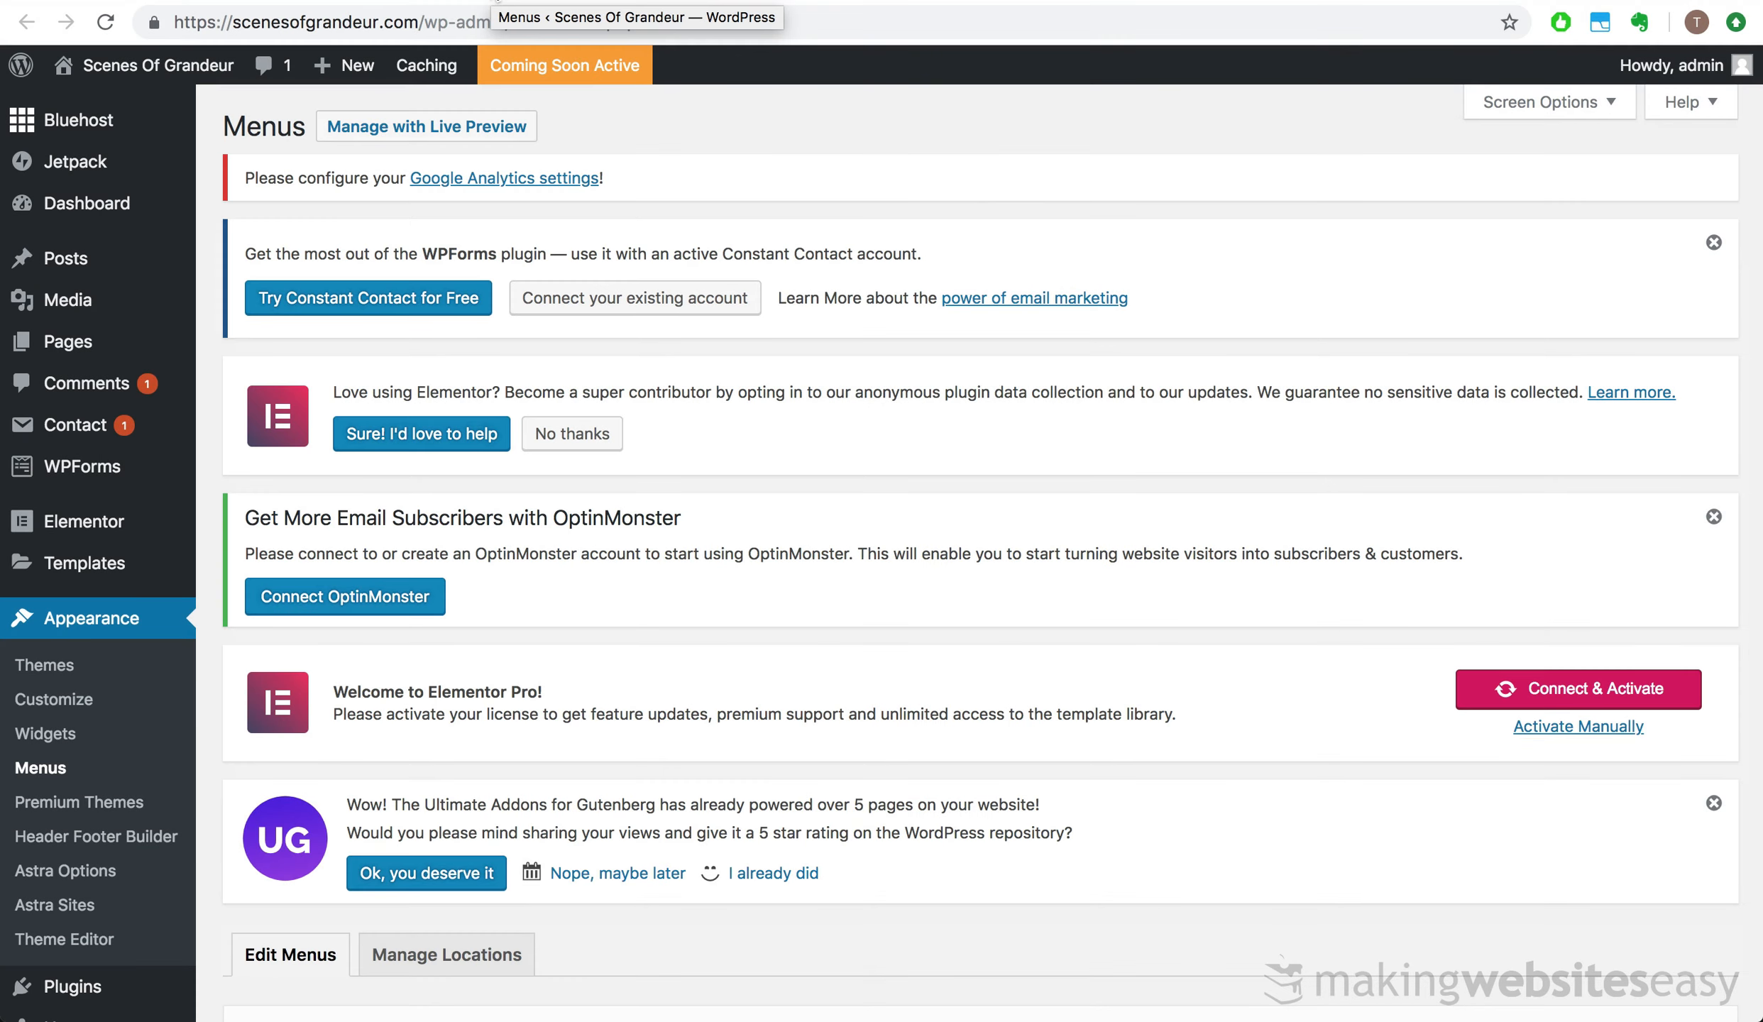
- On the WordPress Menus page, create a new menu named Main Menu Right
scroll(596, 189, down, 15)
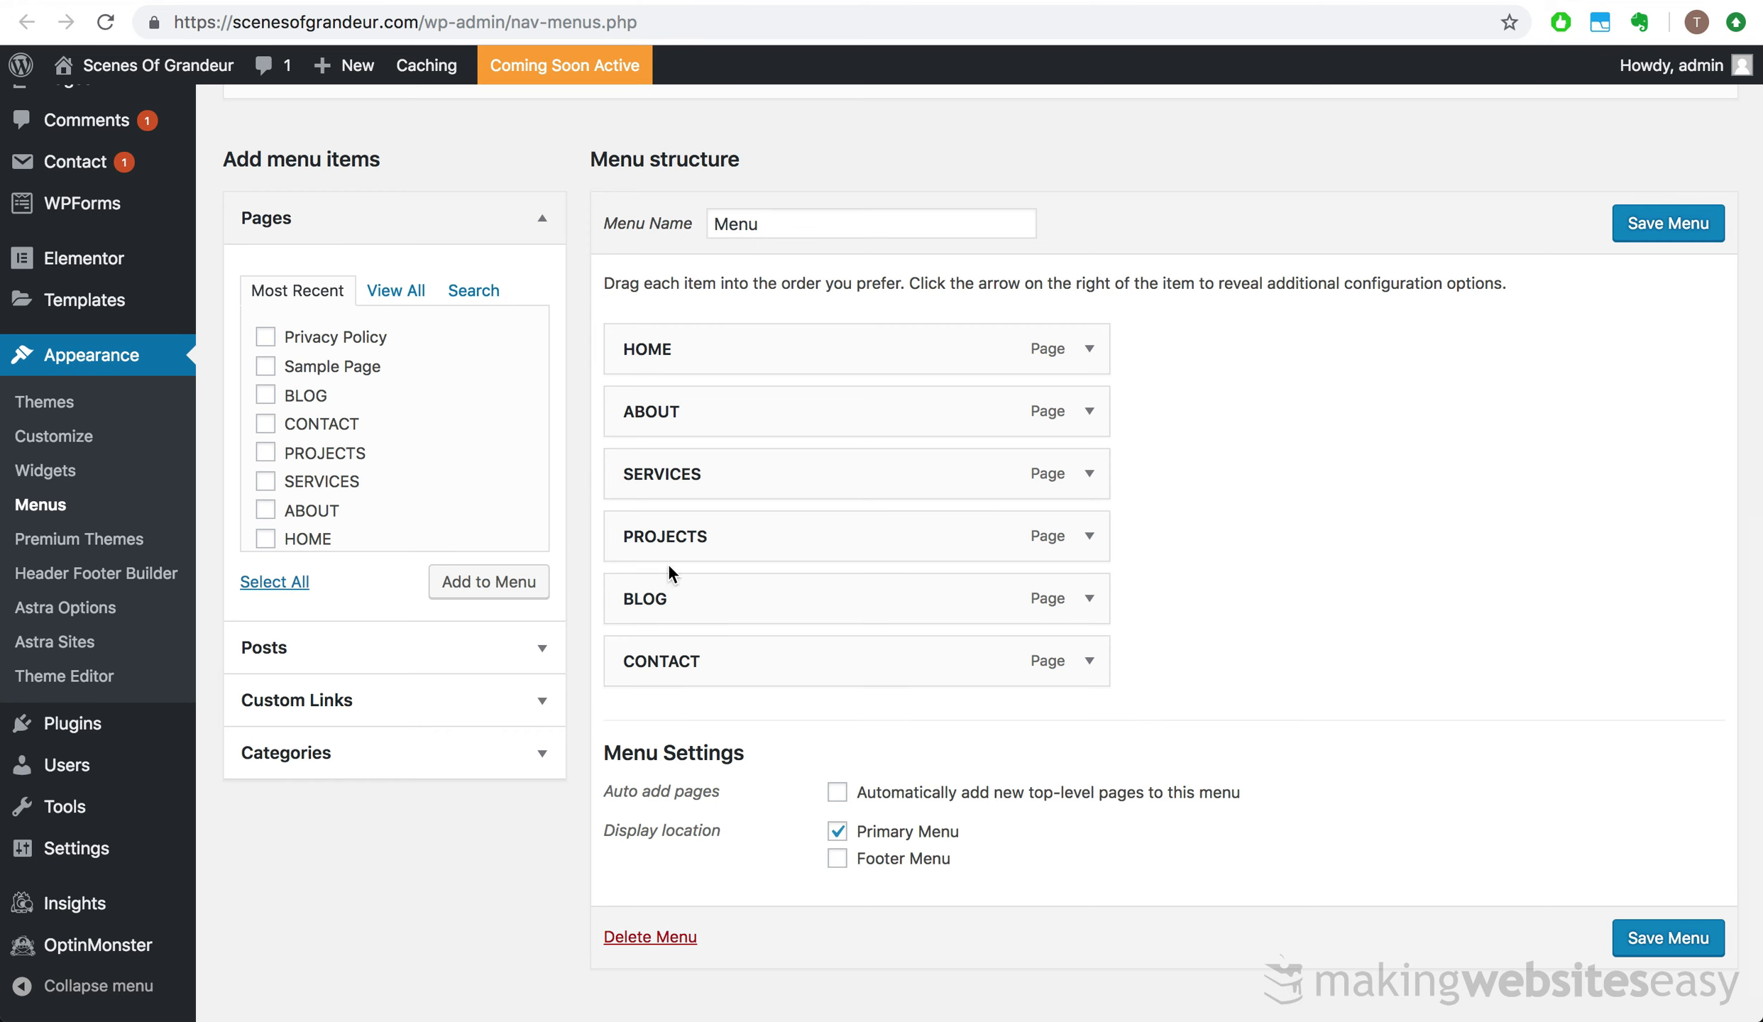
scroll(1349, 277, up, 4)
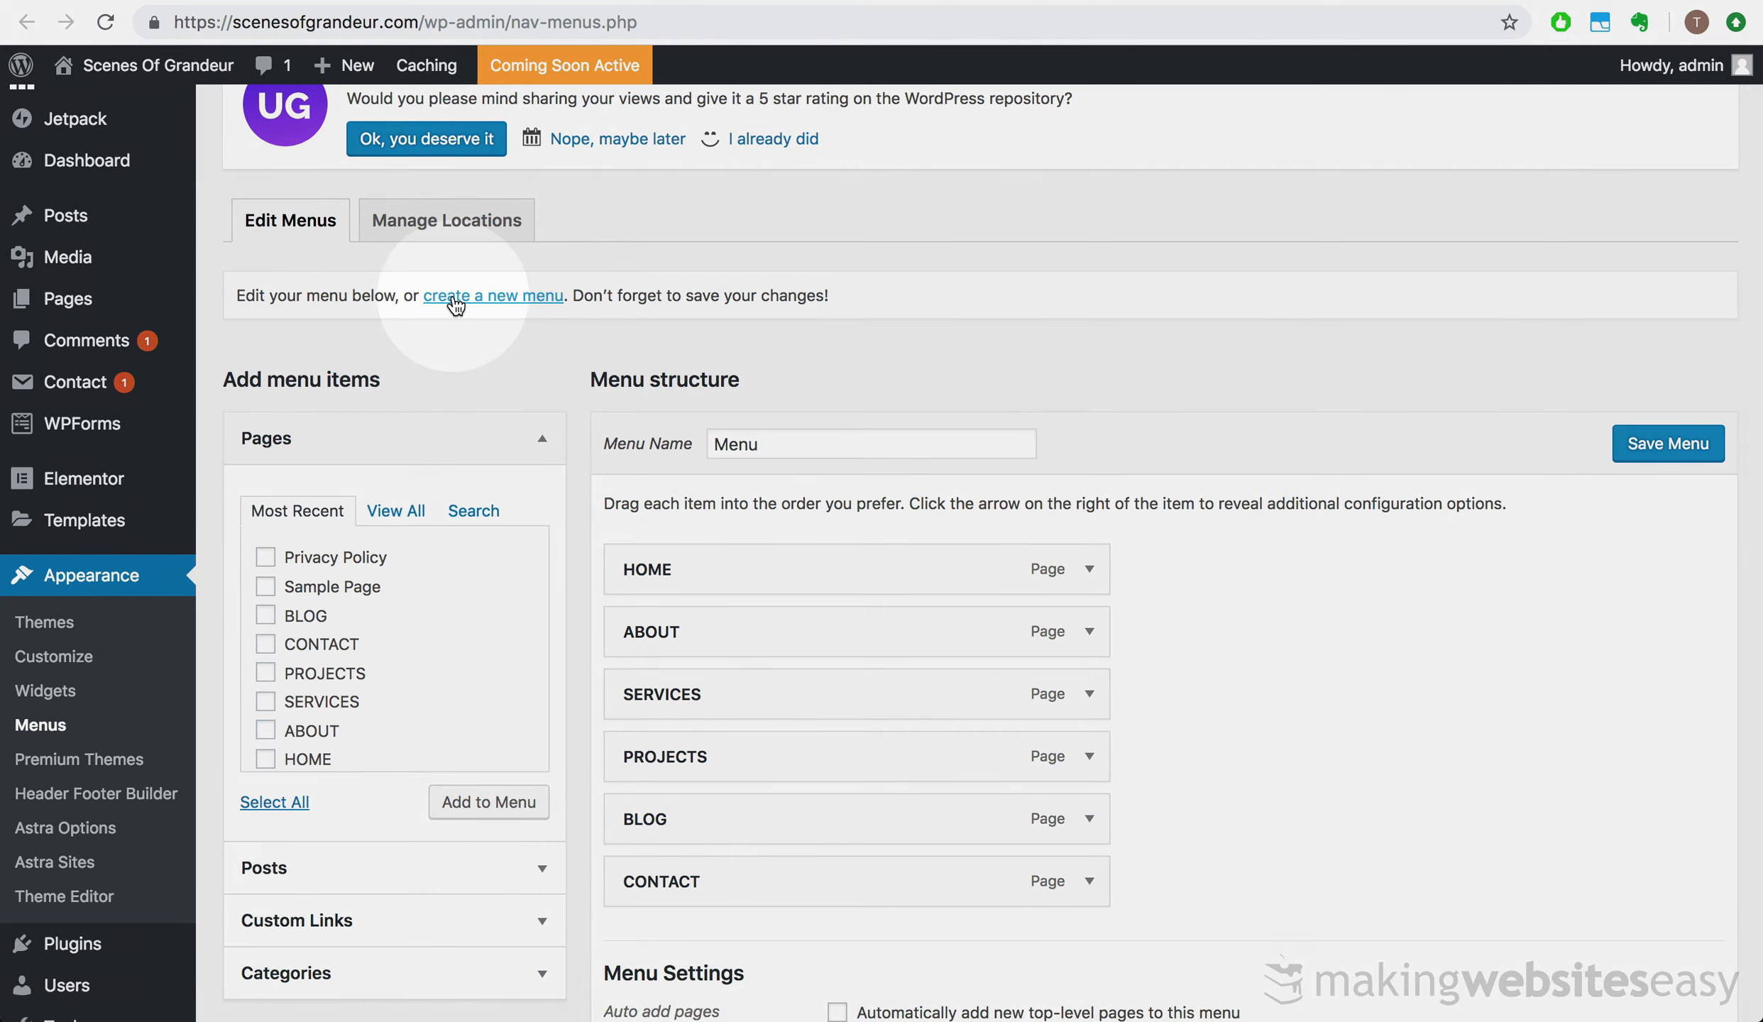
click(456, 298)
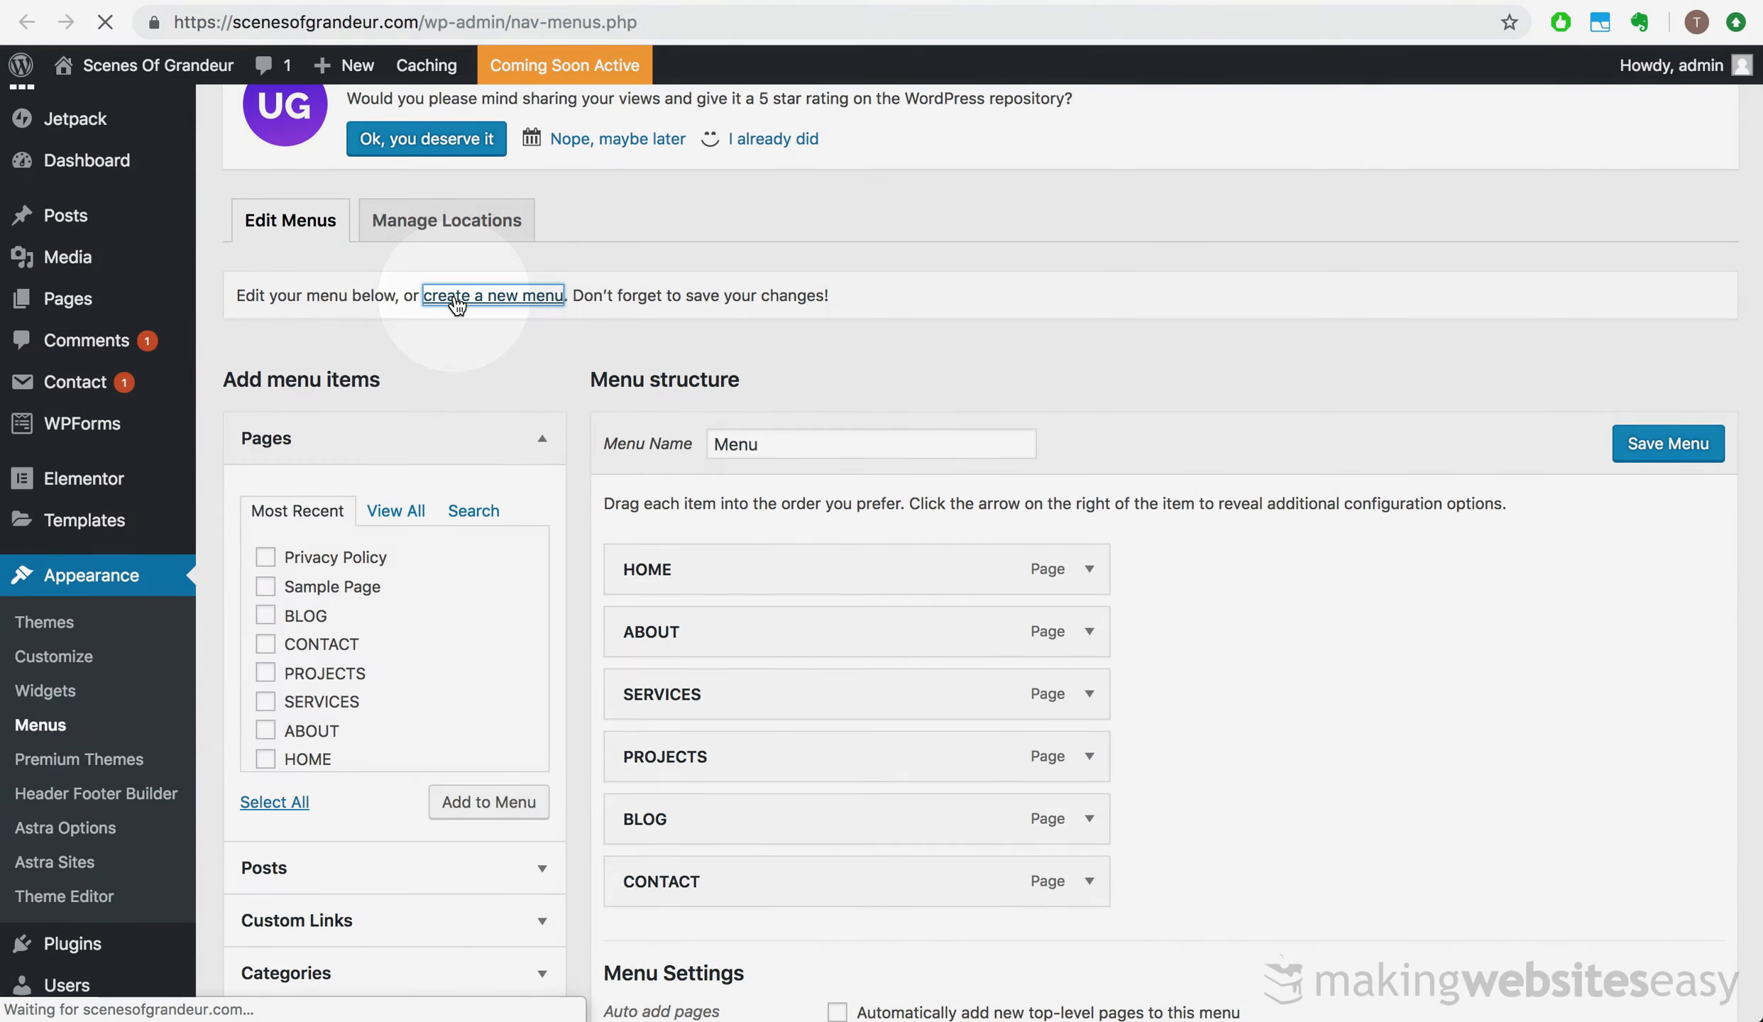
scroll(474, 545, down, 10)
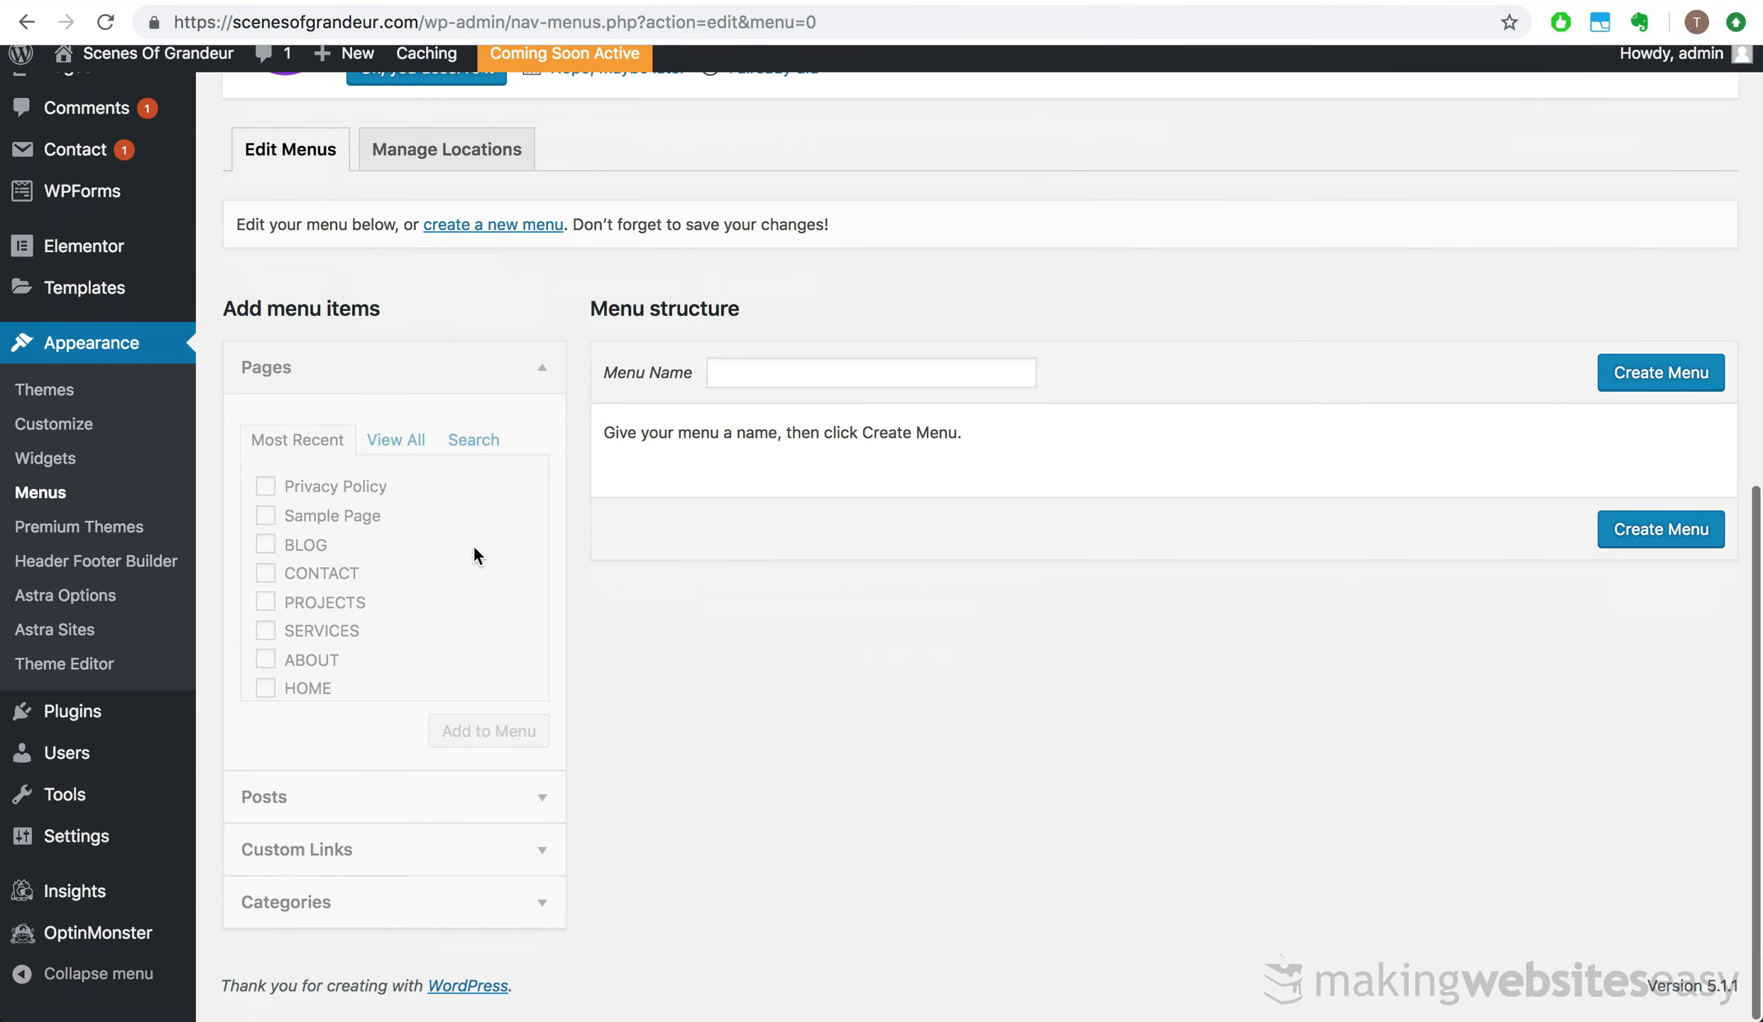
click(754, 385)
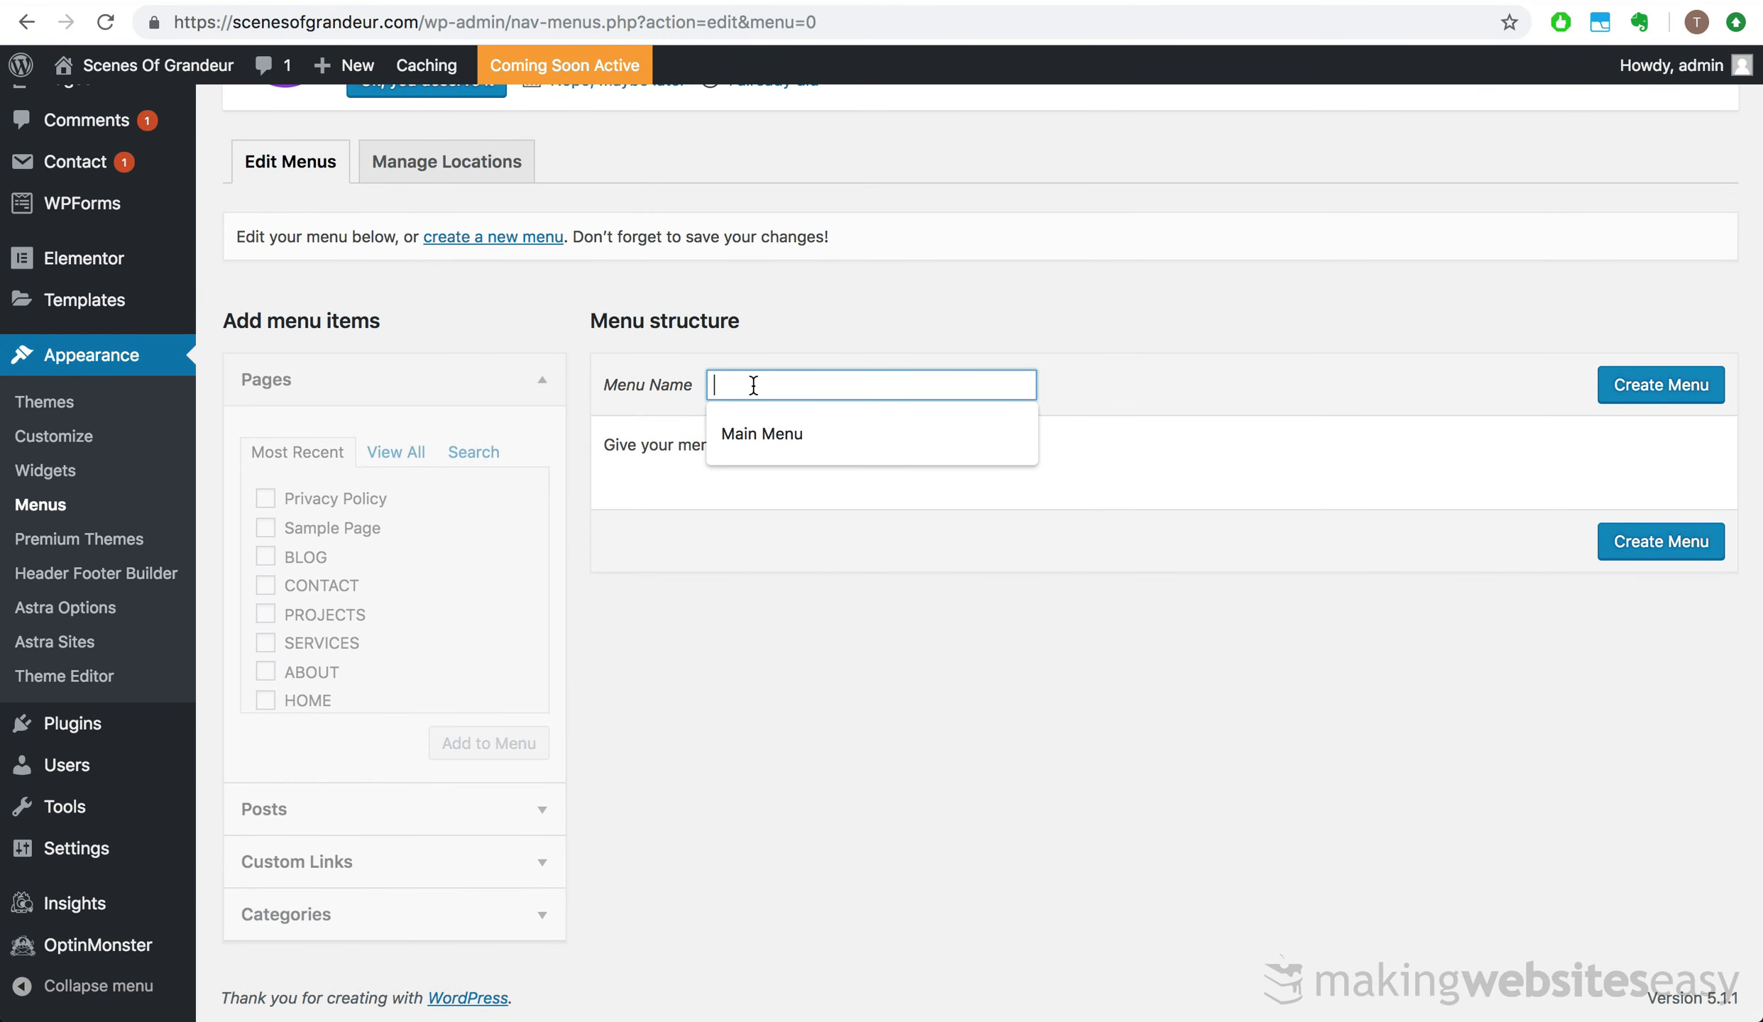
click(767, 434)
click(821, 391)
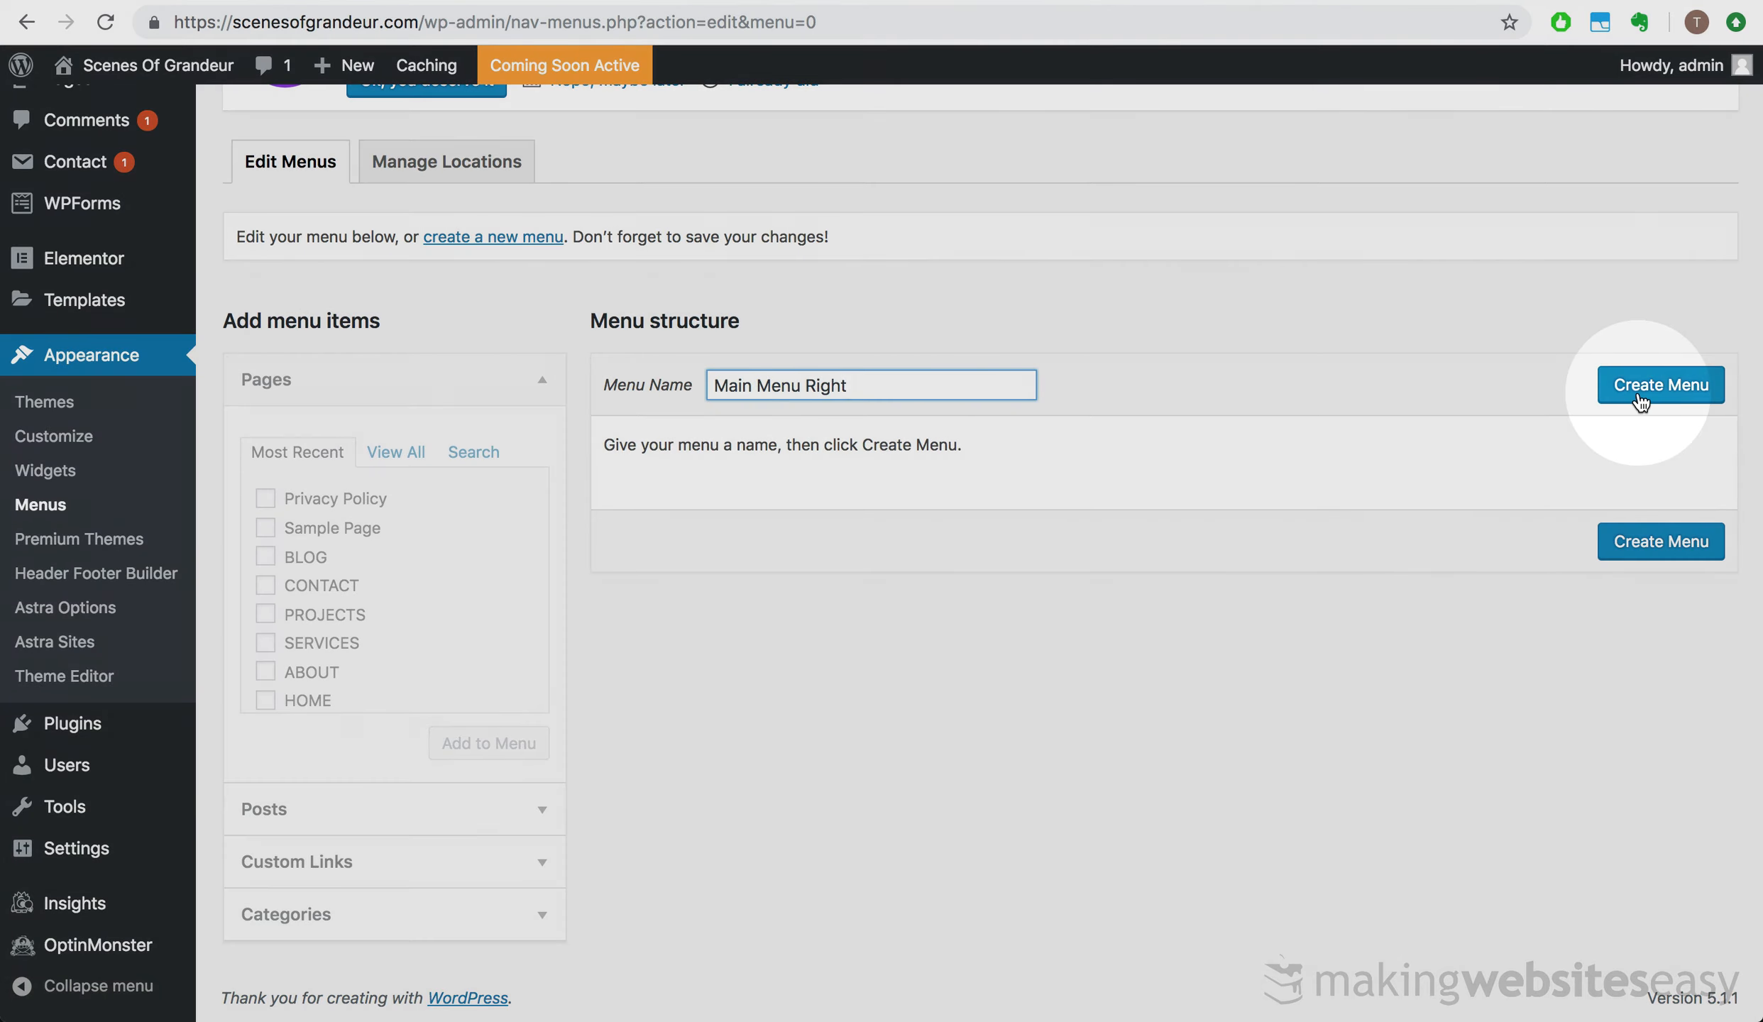
click(1661, 385)
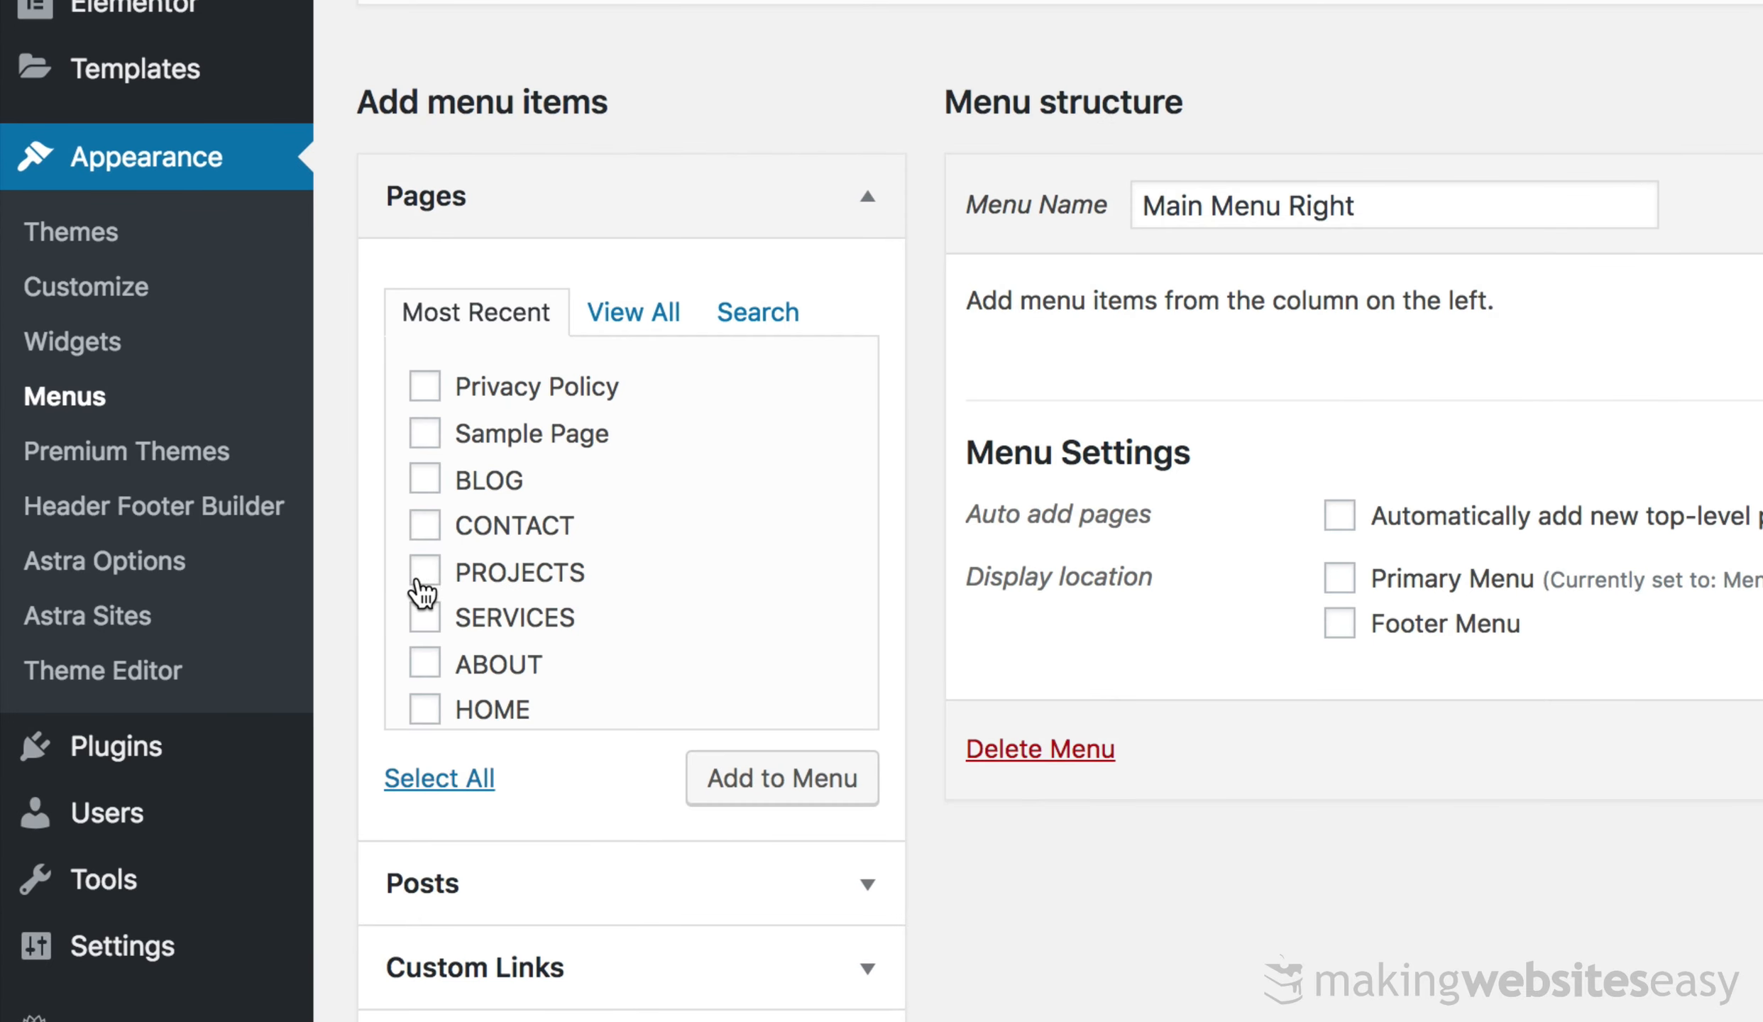
- Add the BLOG, CONTACT and PROJECTS pages to Main Menu Right, assign it to the Primary Menu location and save it
click(420, 581)
click(424, 479)
click(428, 533)
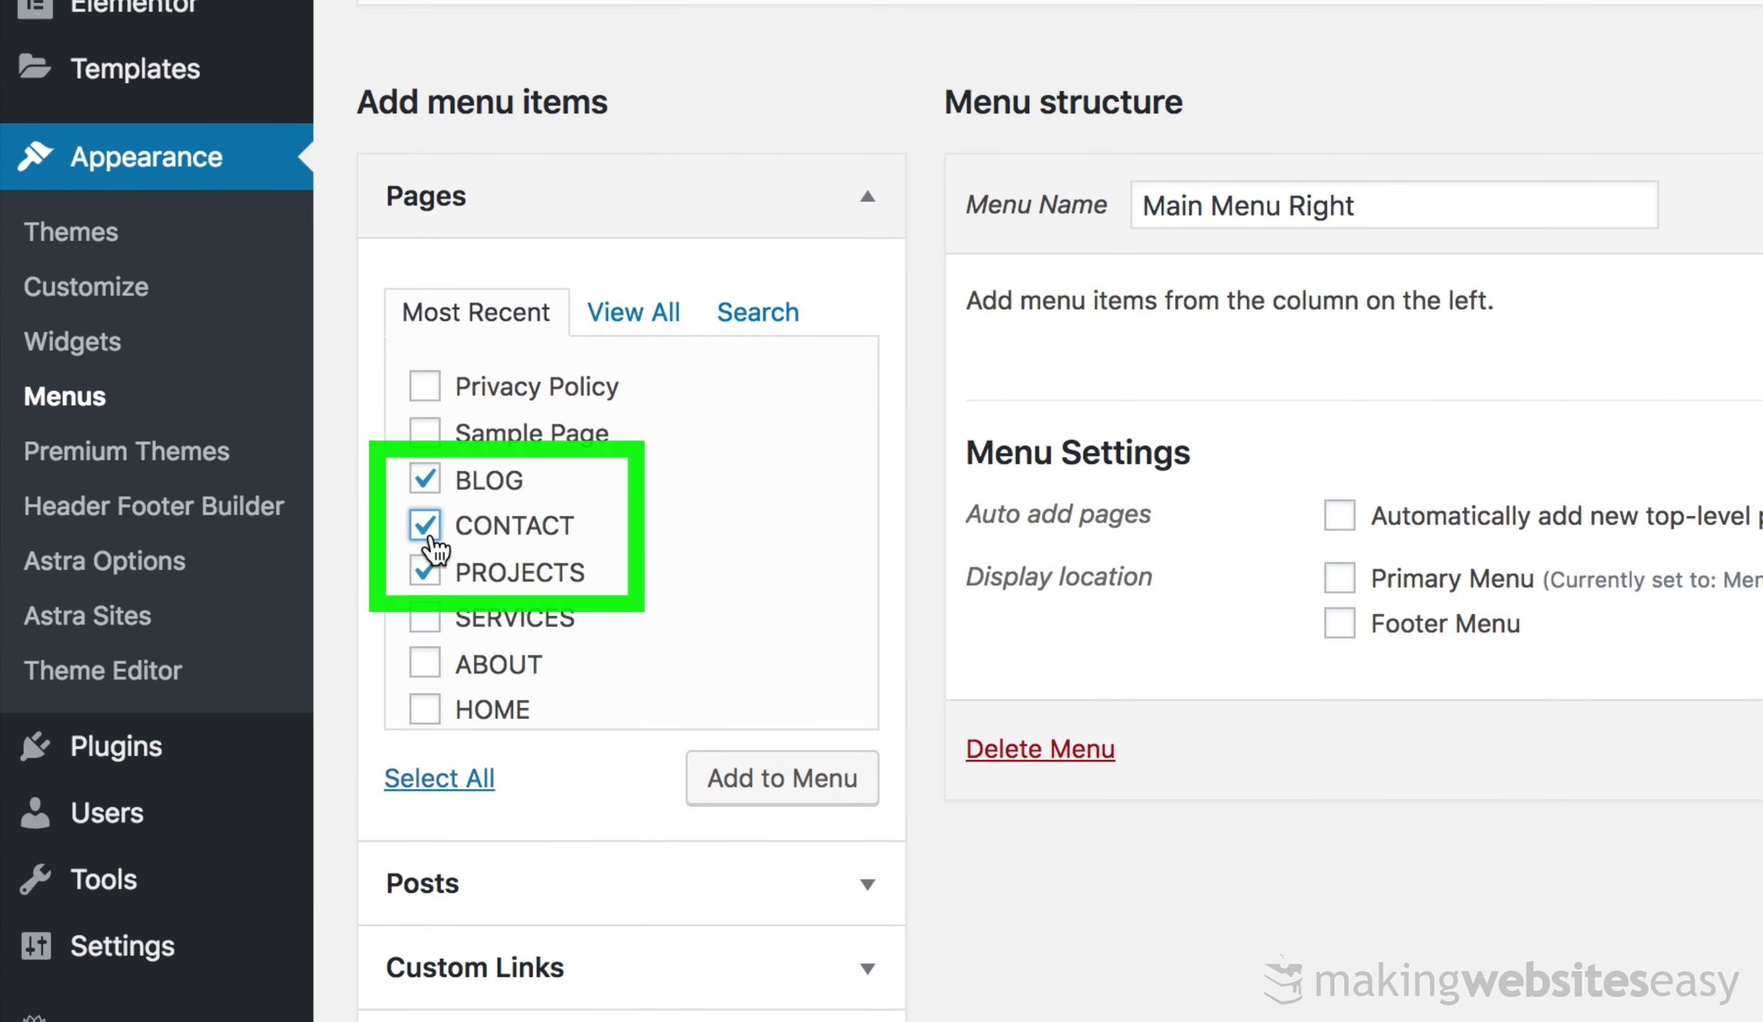
click(700, 793)
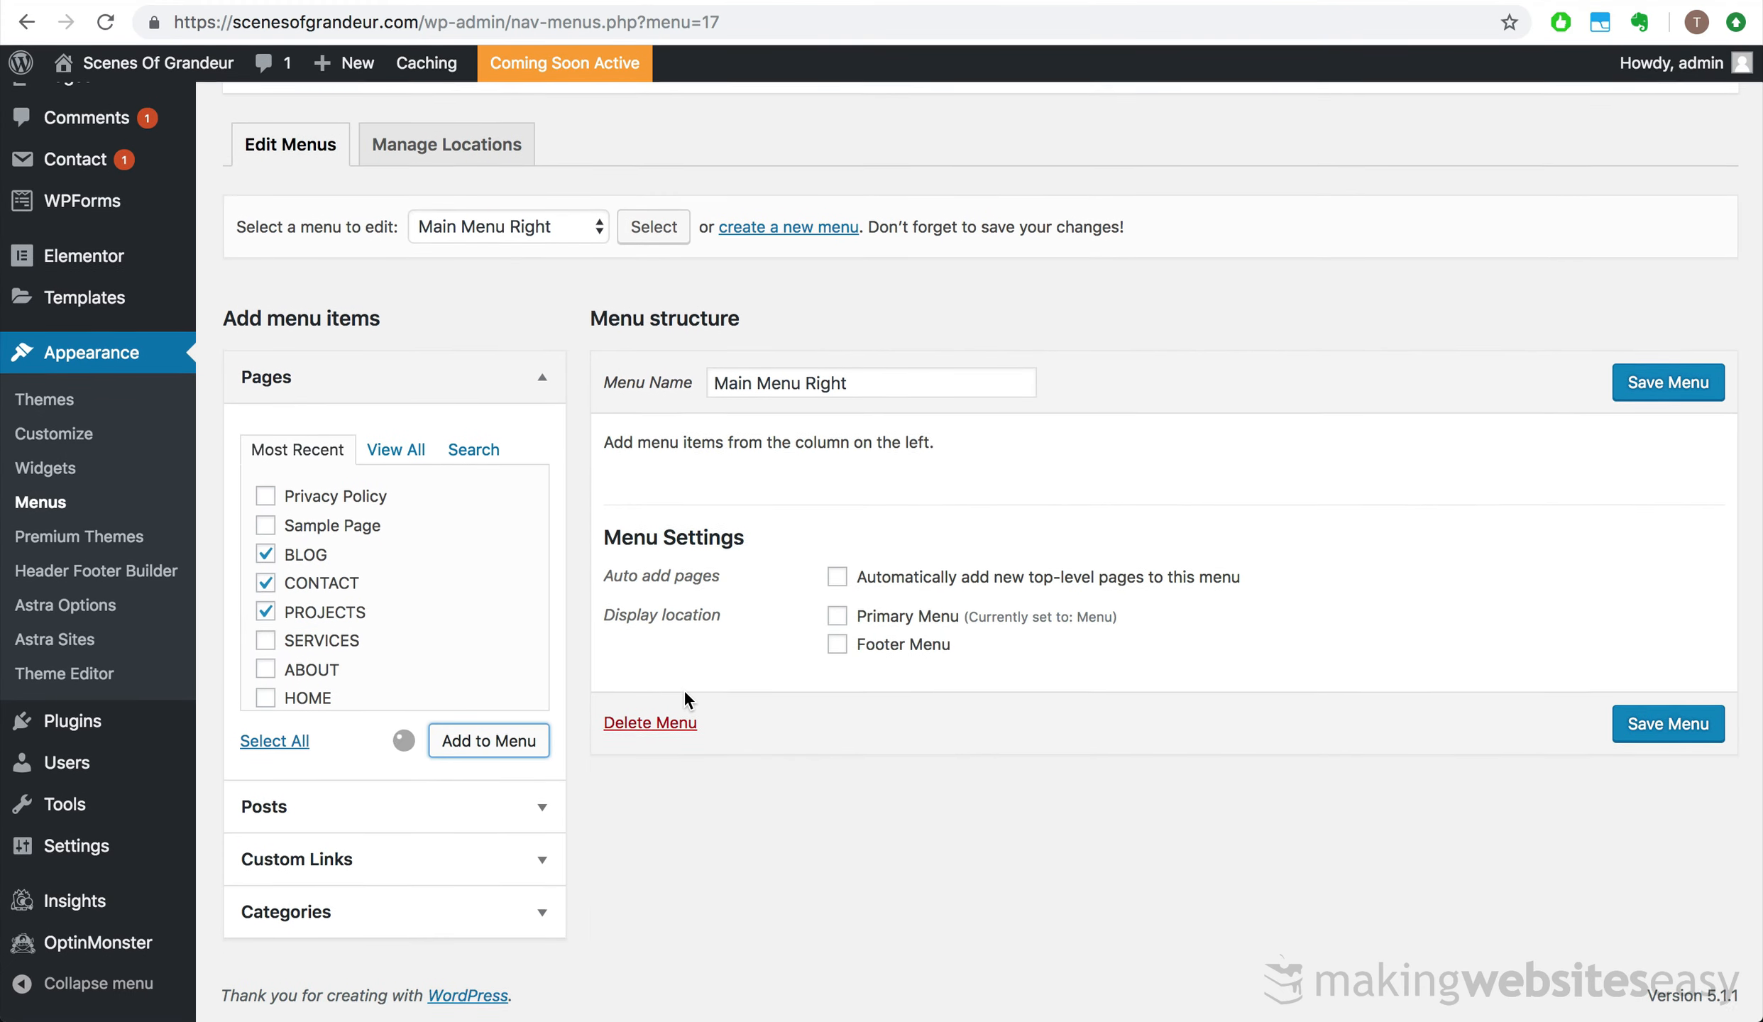
scroll(777, 830, down, 1)
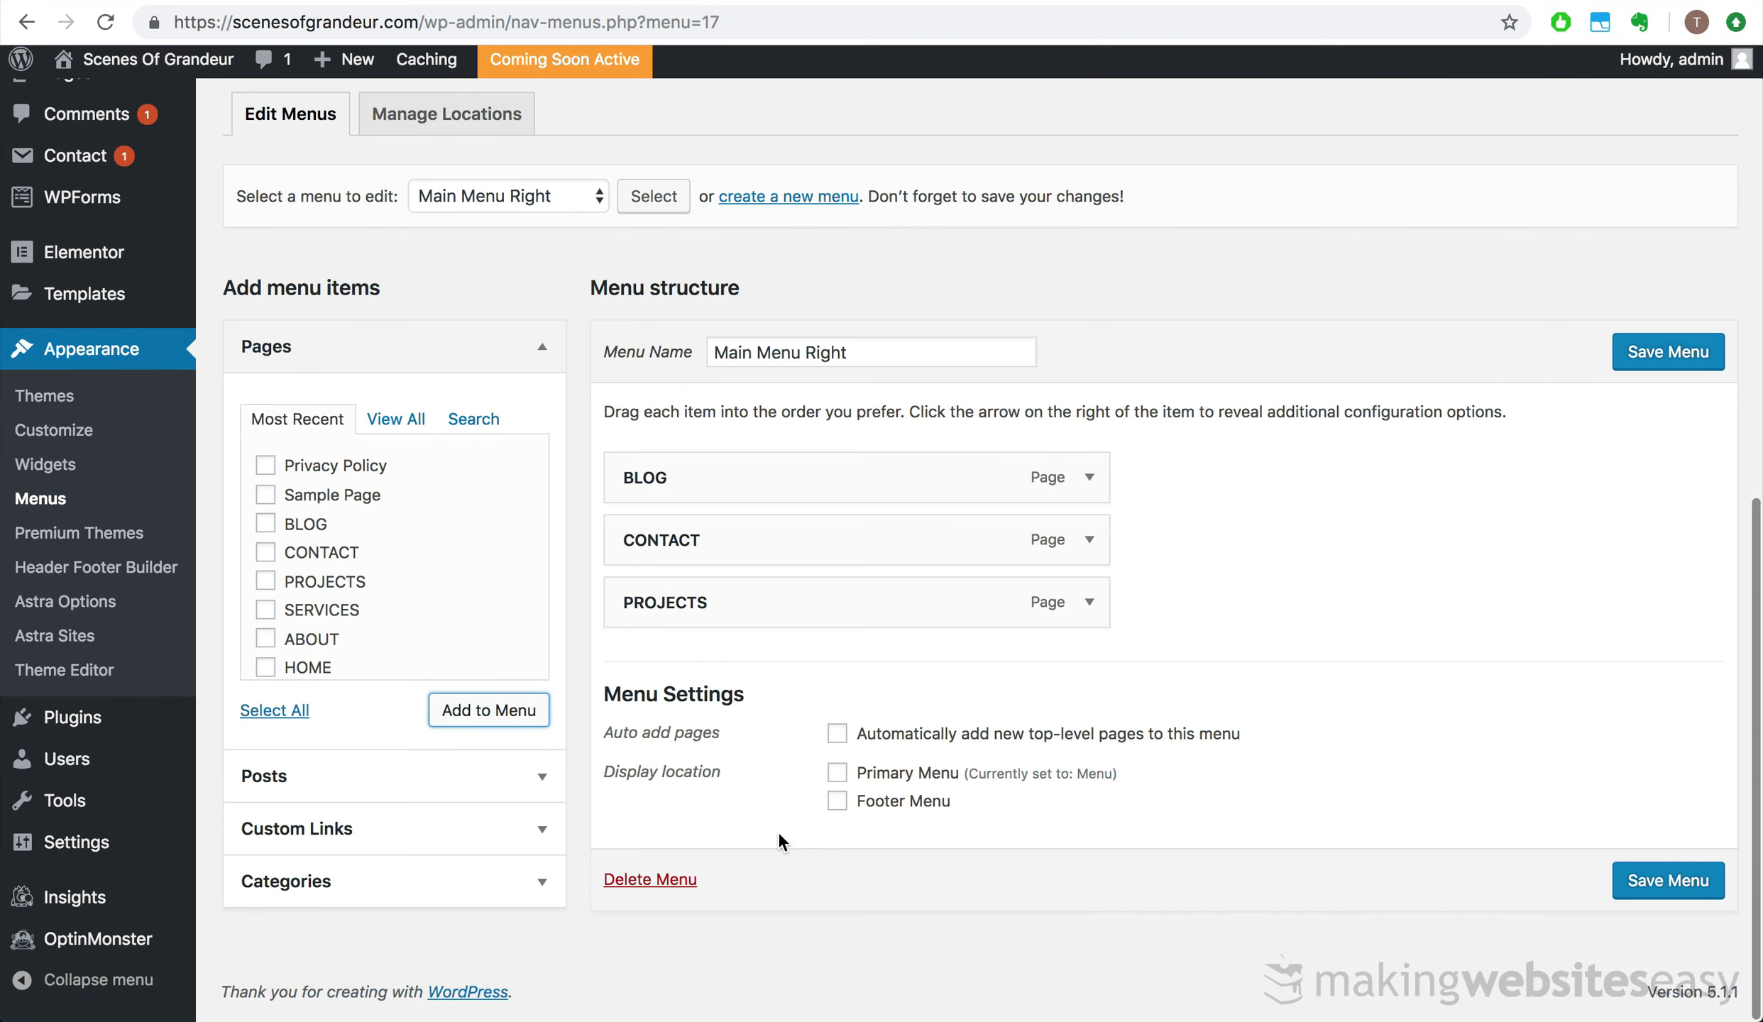
click(1682, 890)
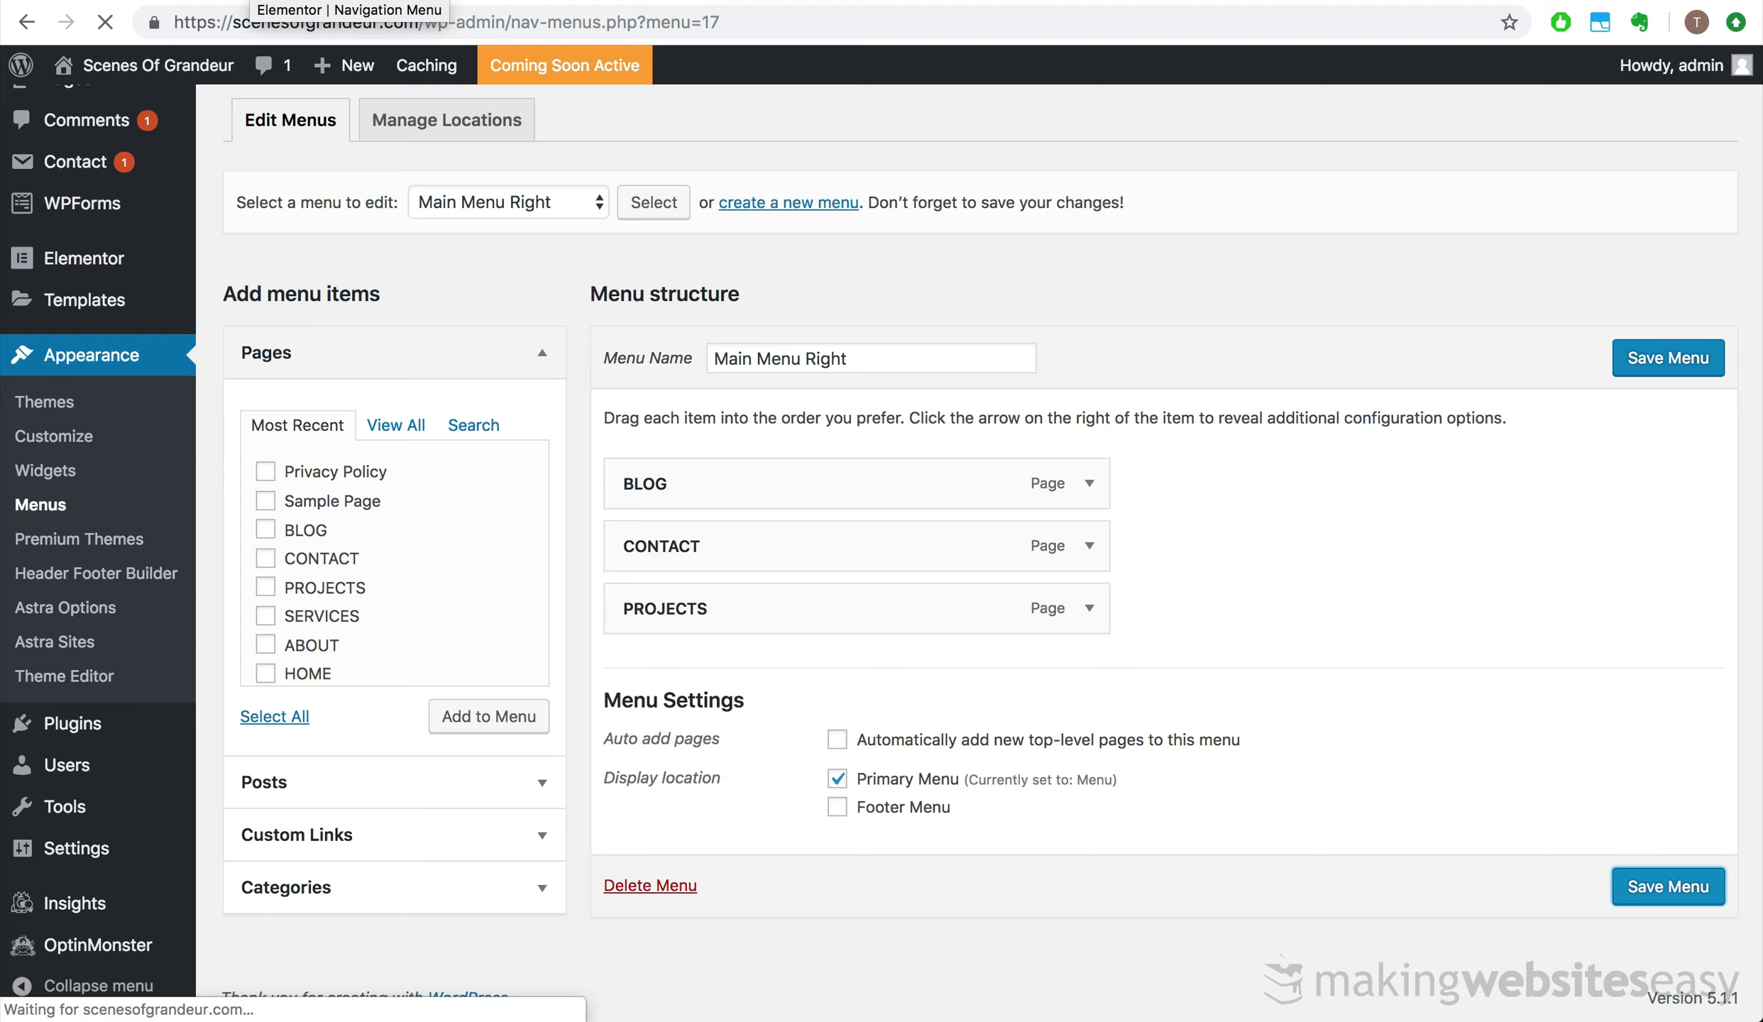
- Open the menu named Menu for editing and remove its PROJECTS, BLOG and CONTACT items
click(525, 213)
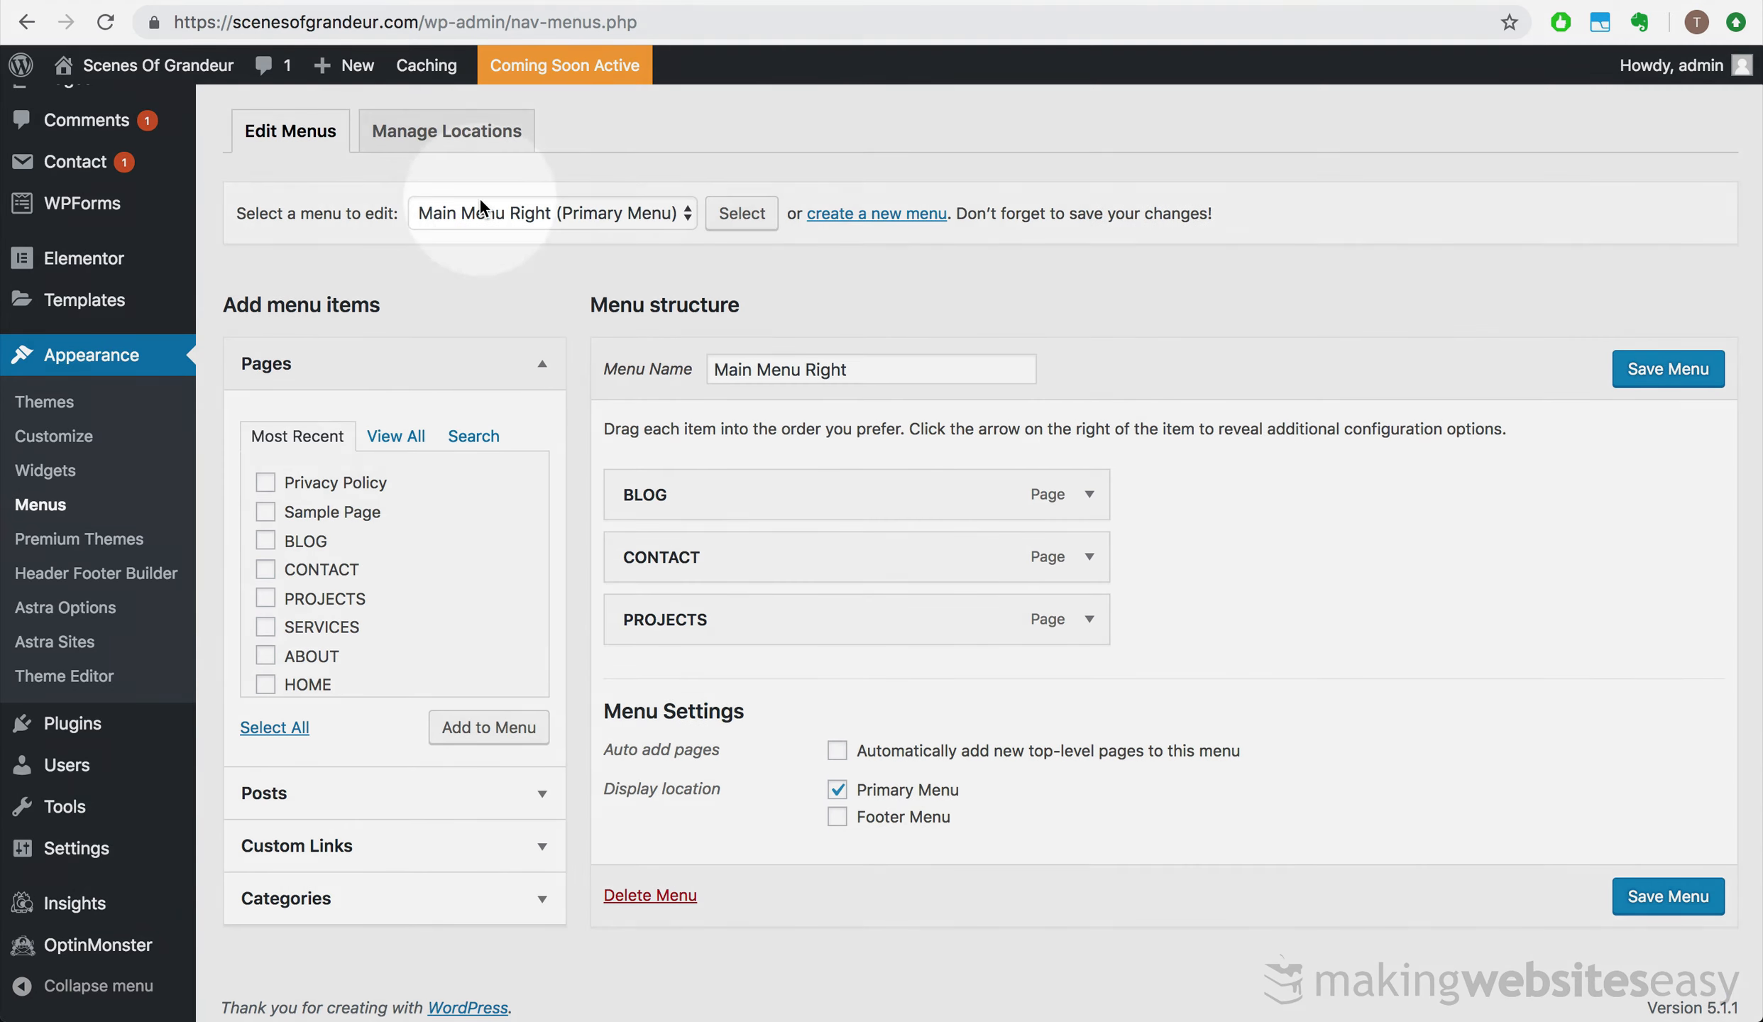
click(528, 231)
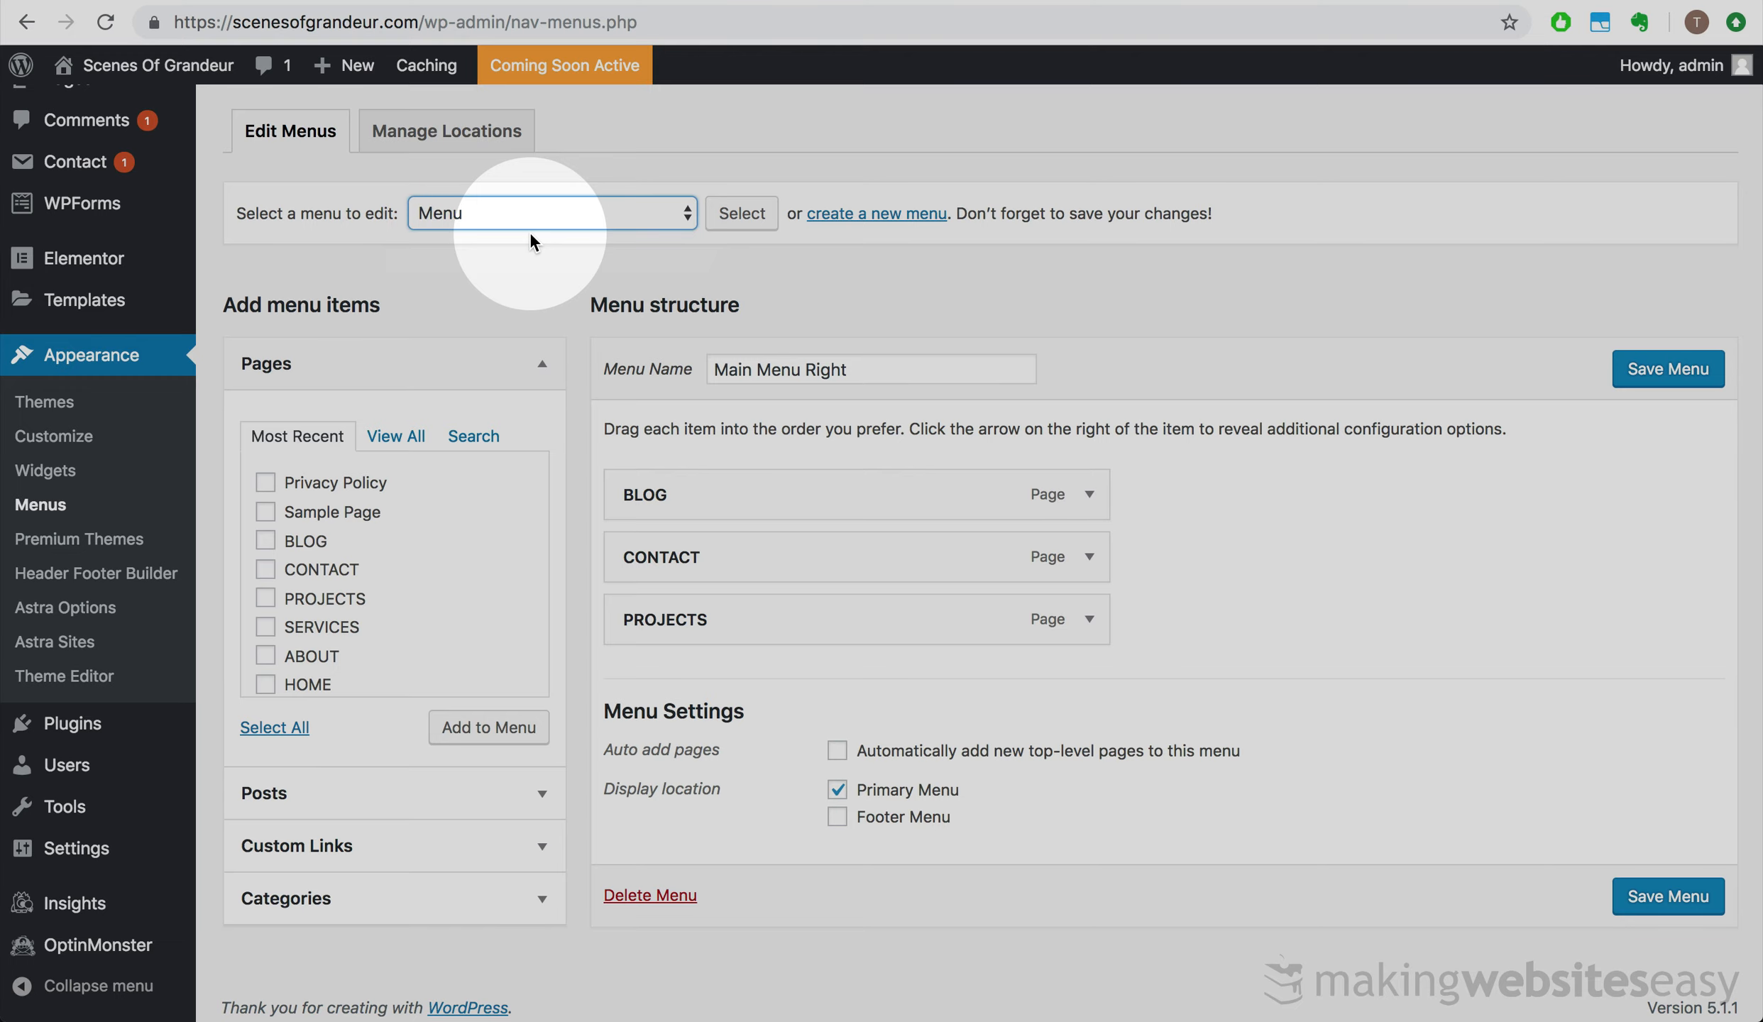
click(742, 213)
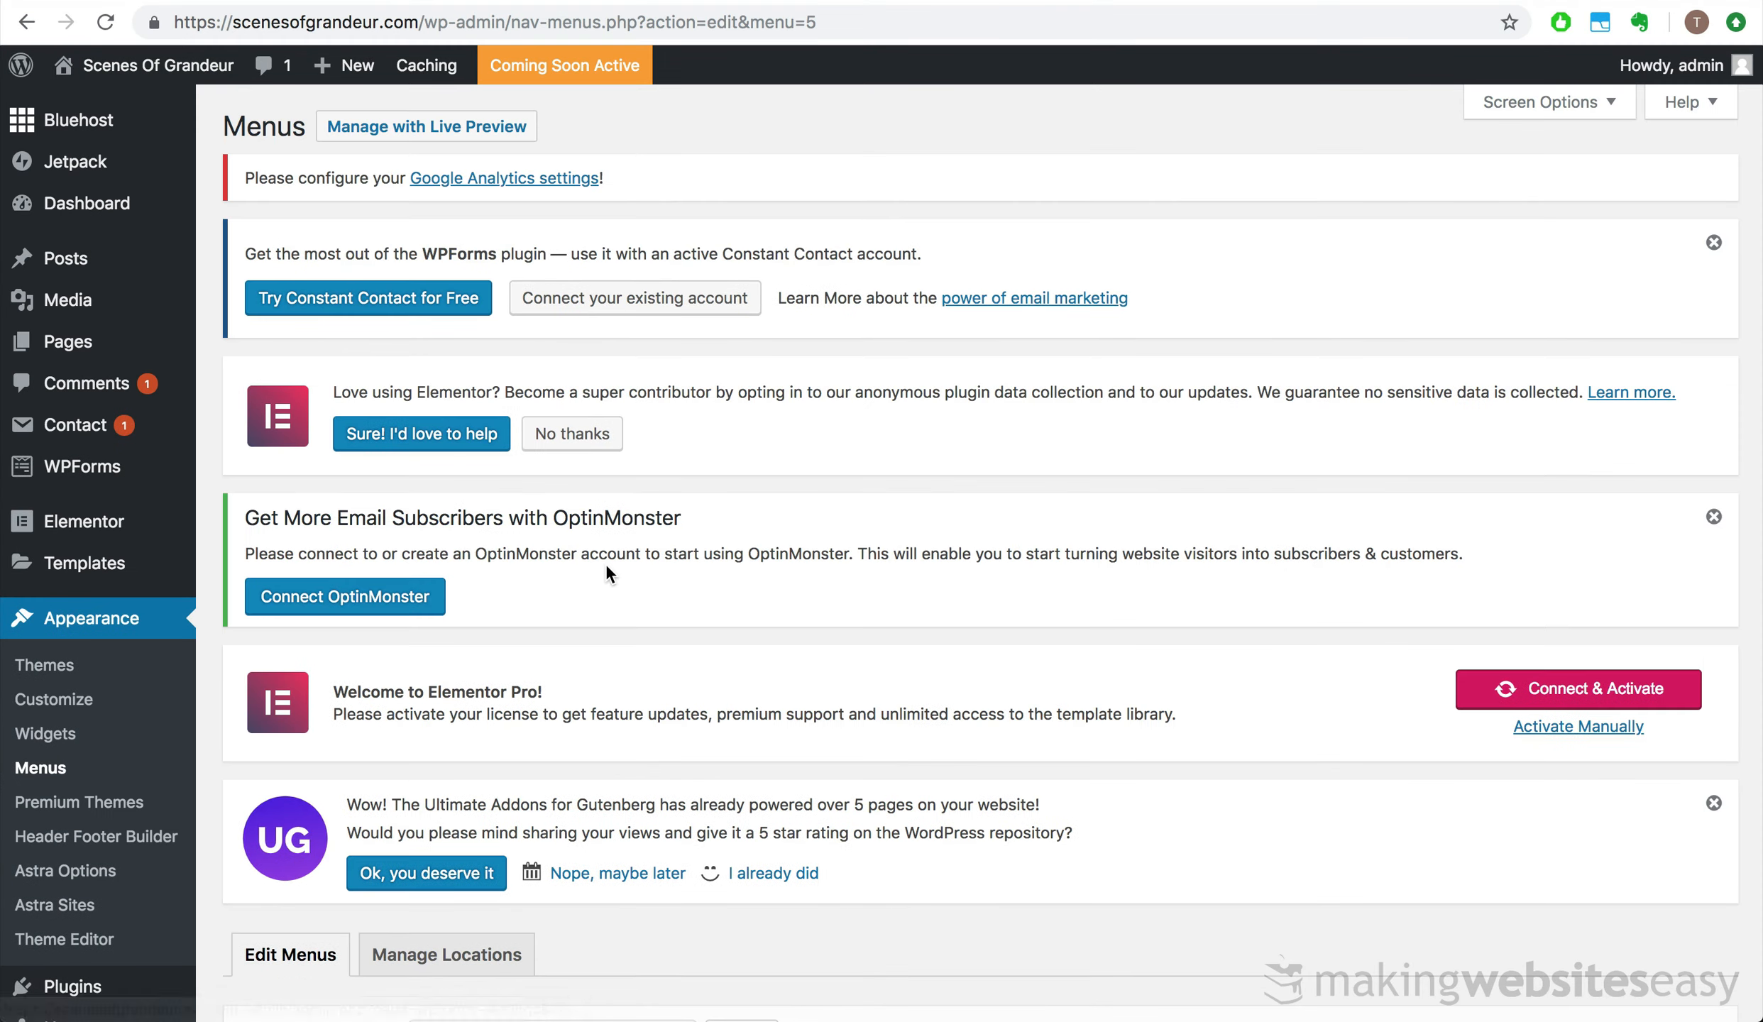
scroll(606, 564, down, 12)
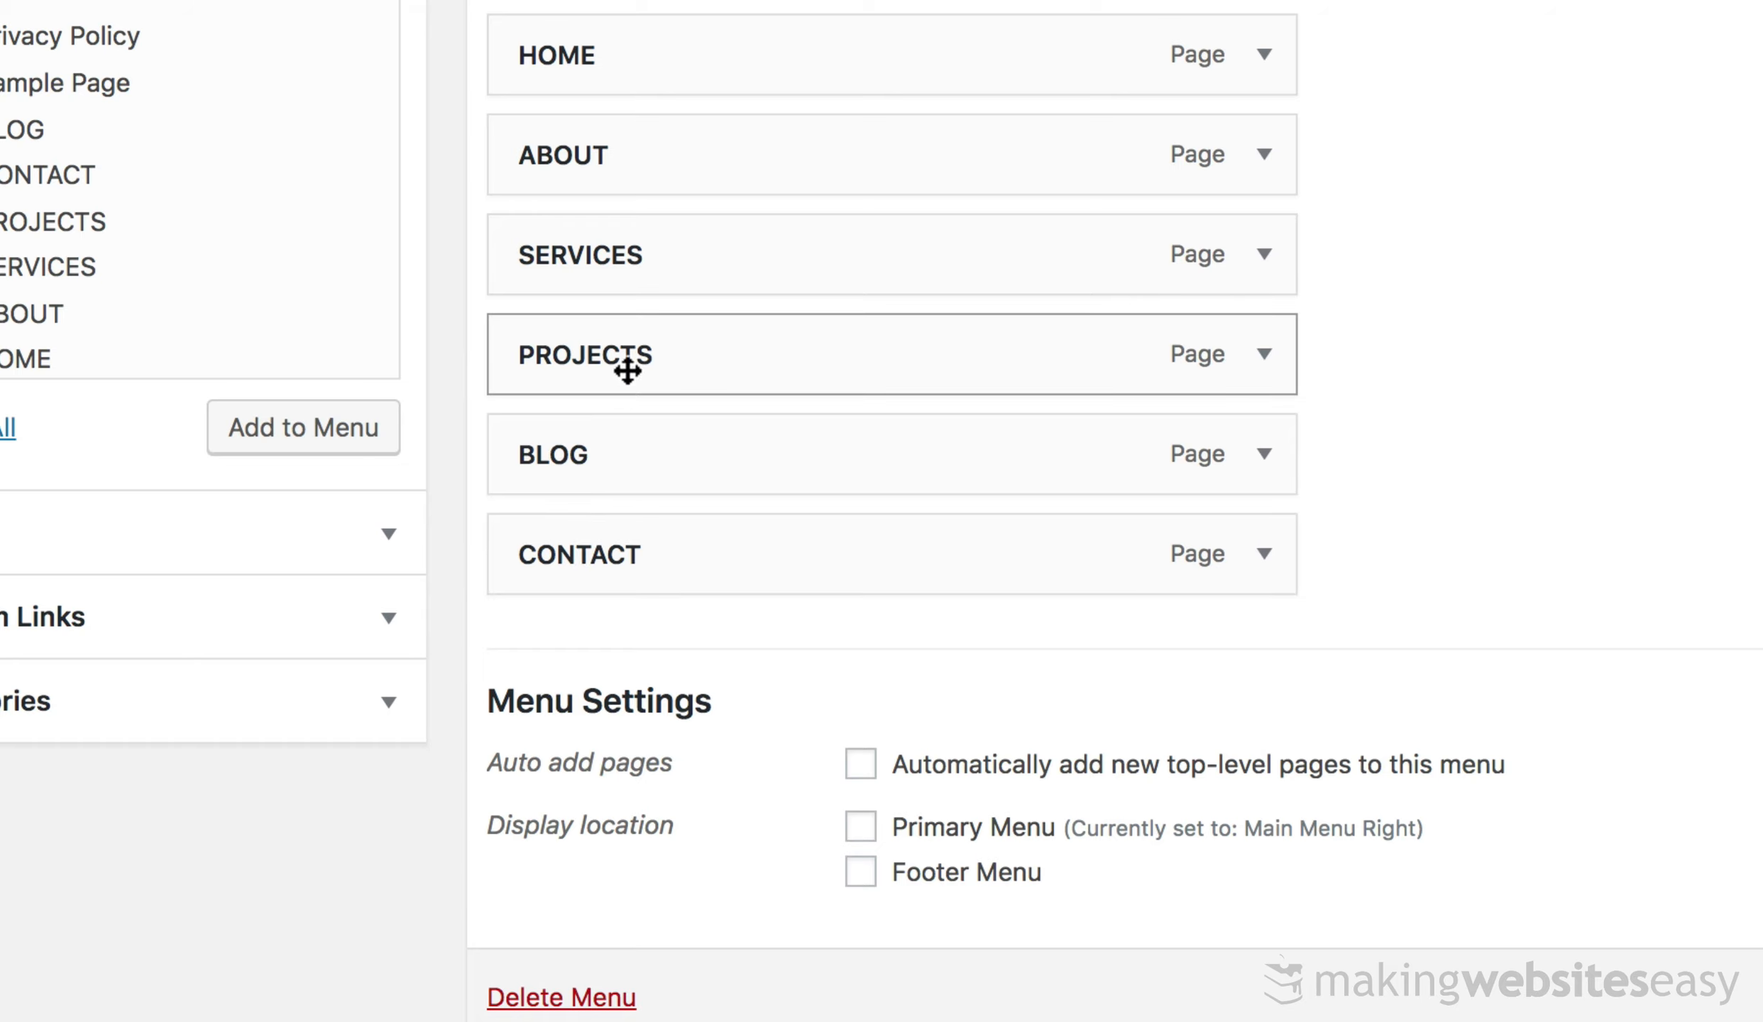
click(1264, 353)
click(553, 702)
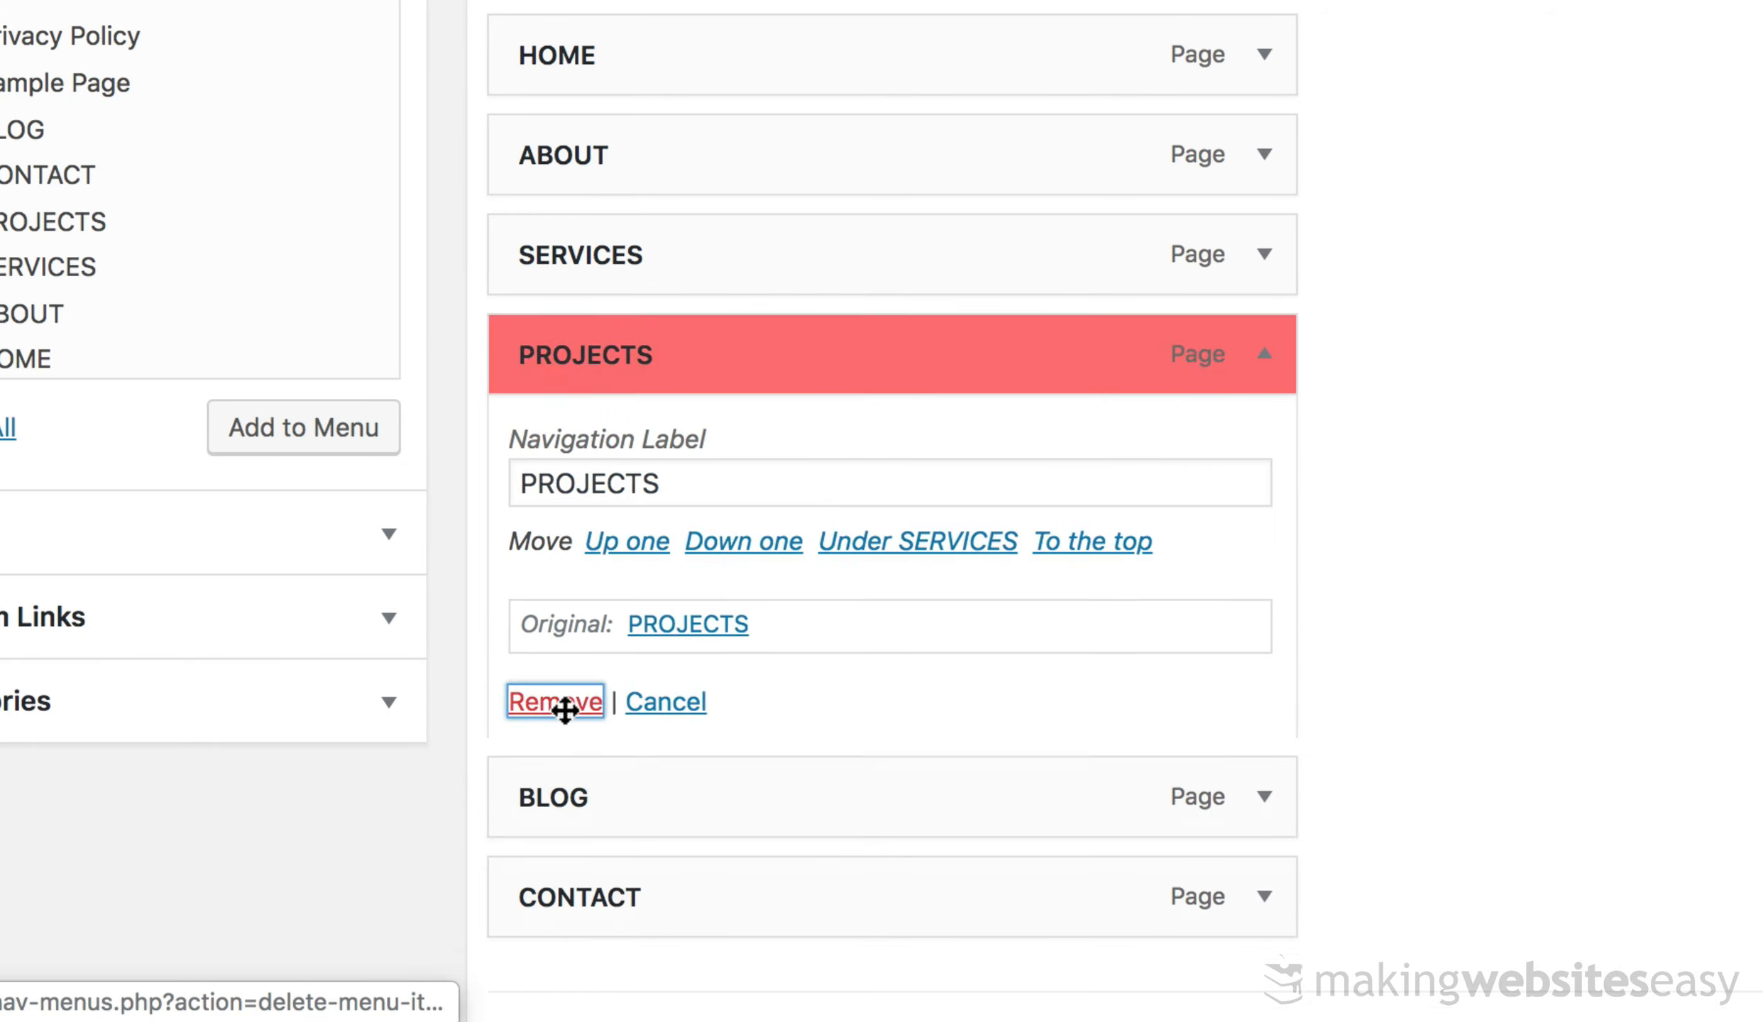
click(1264, 362)
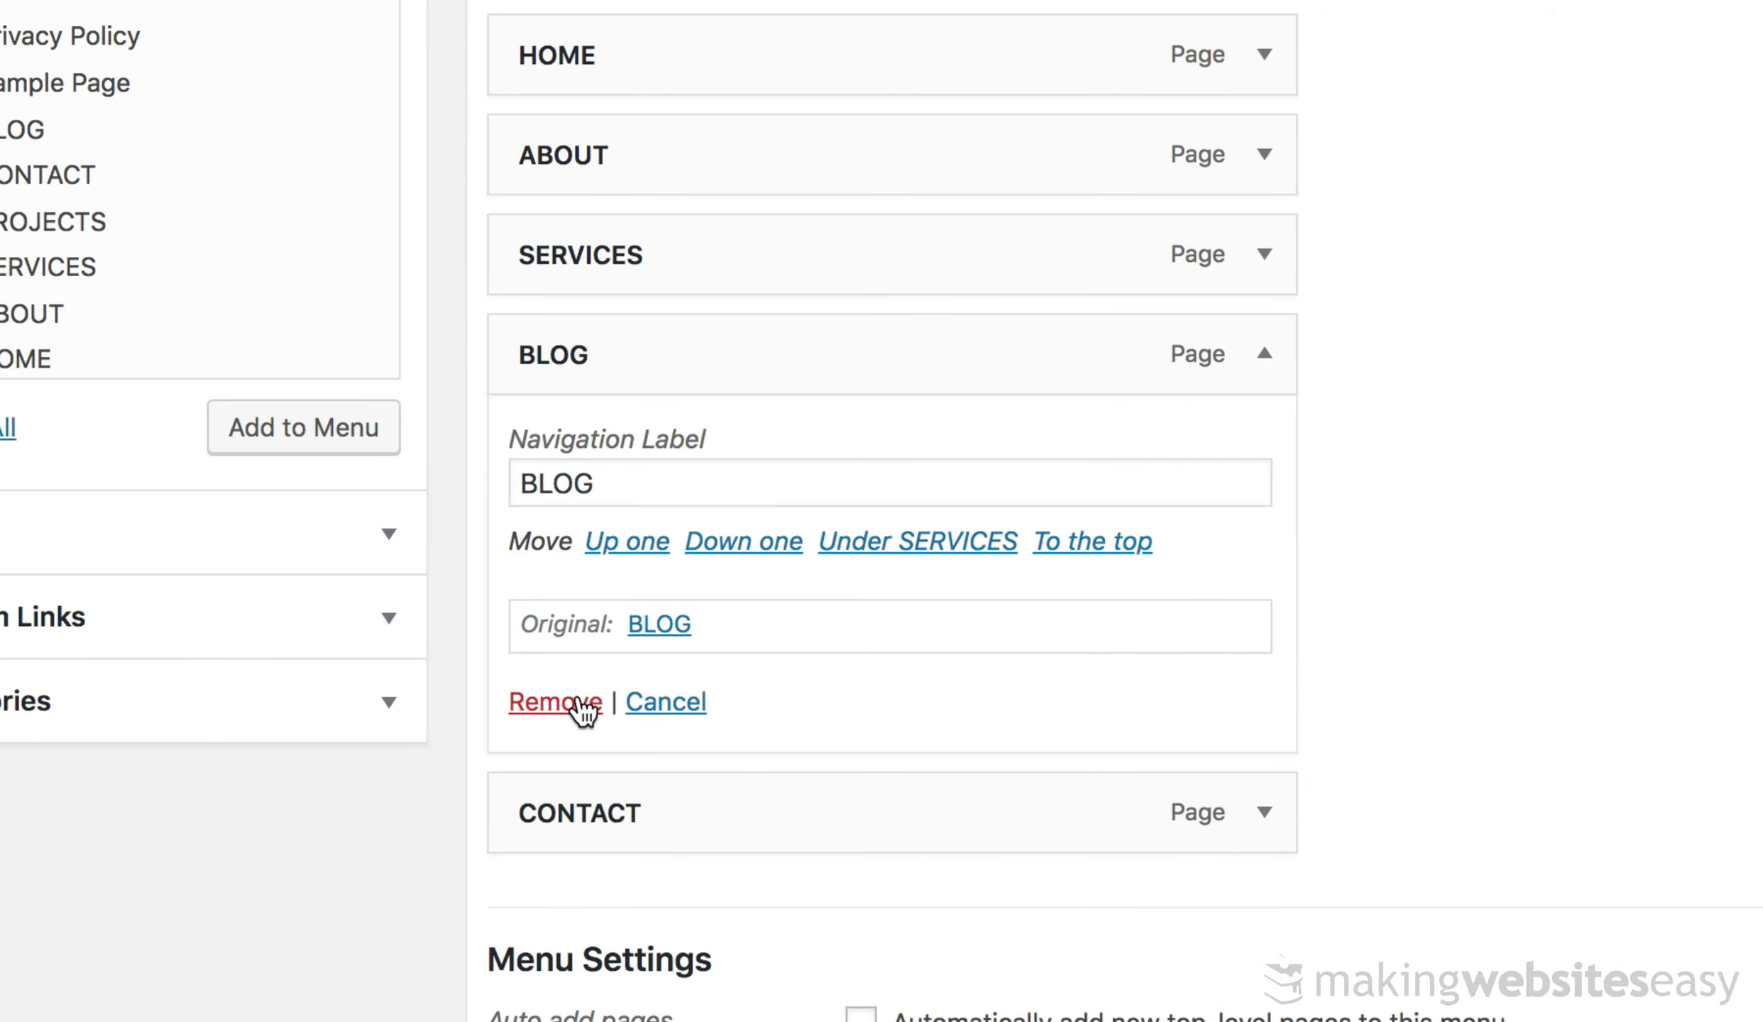
click(578, 711)
click(1267, 360)
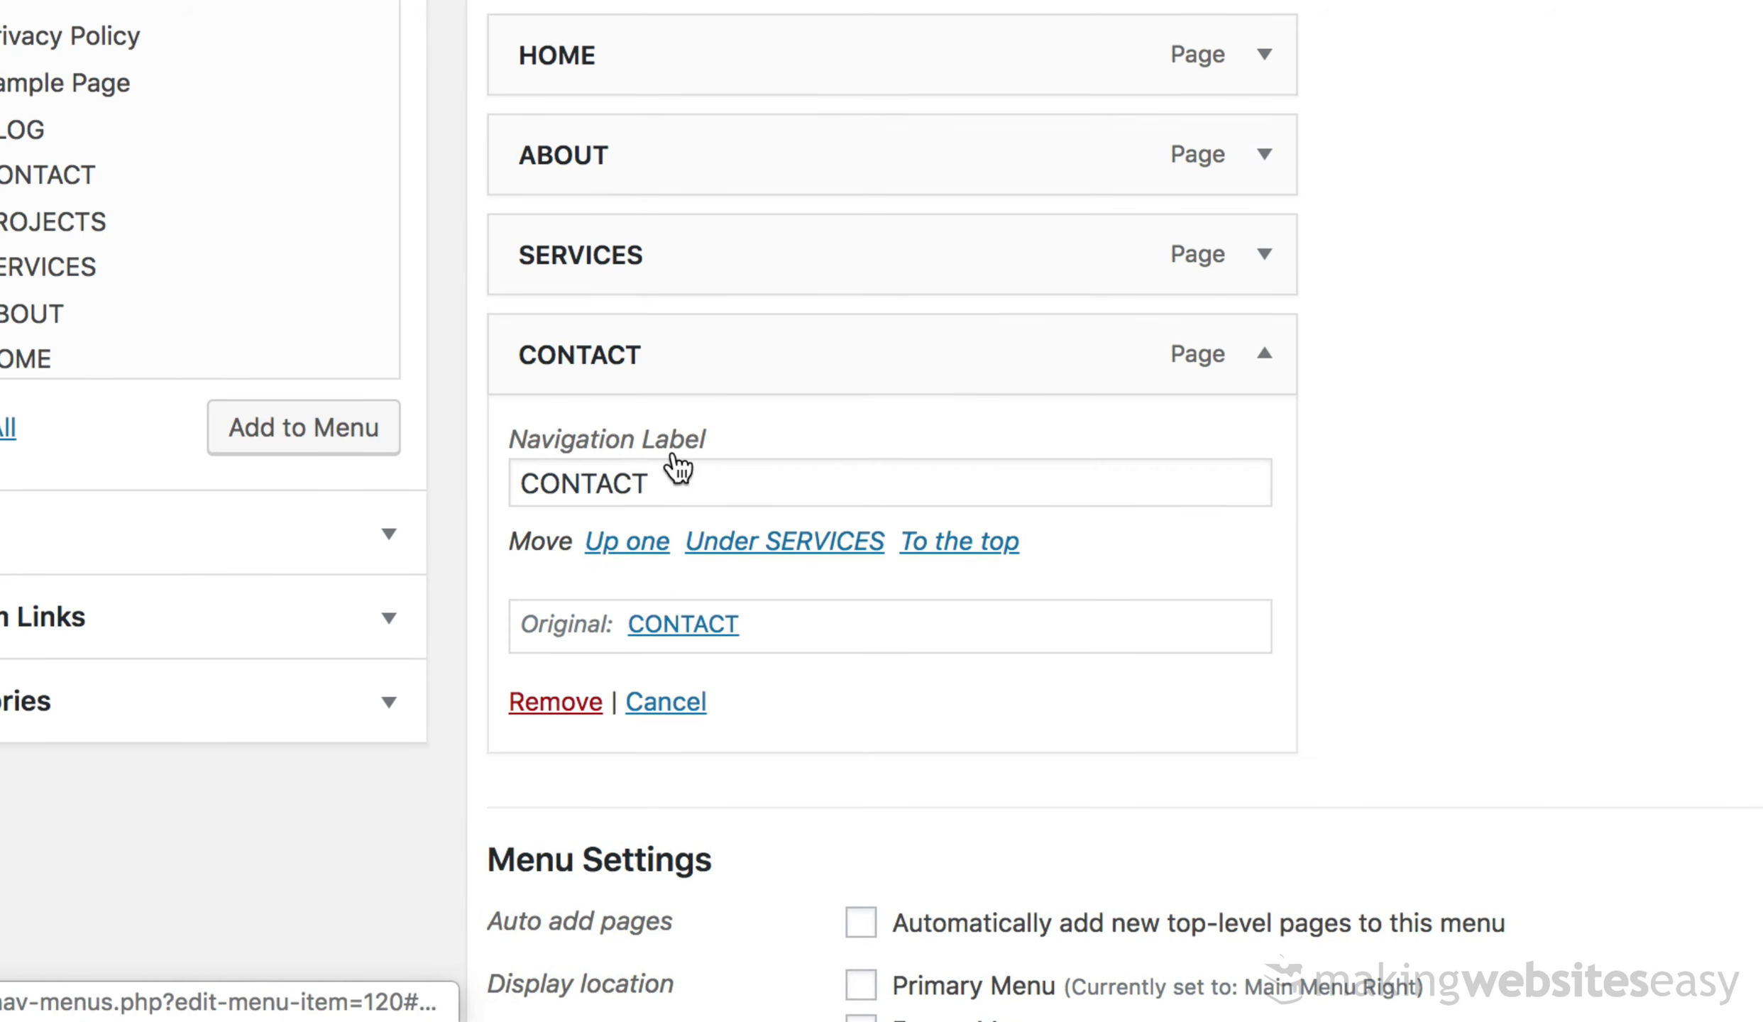
click(529, 705)
- Rename the menu containing HOME, ABOUT and SERVICES as Main Menu Left and save it
scroll(772, 12, up, 5)
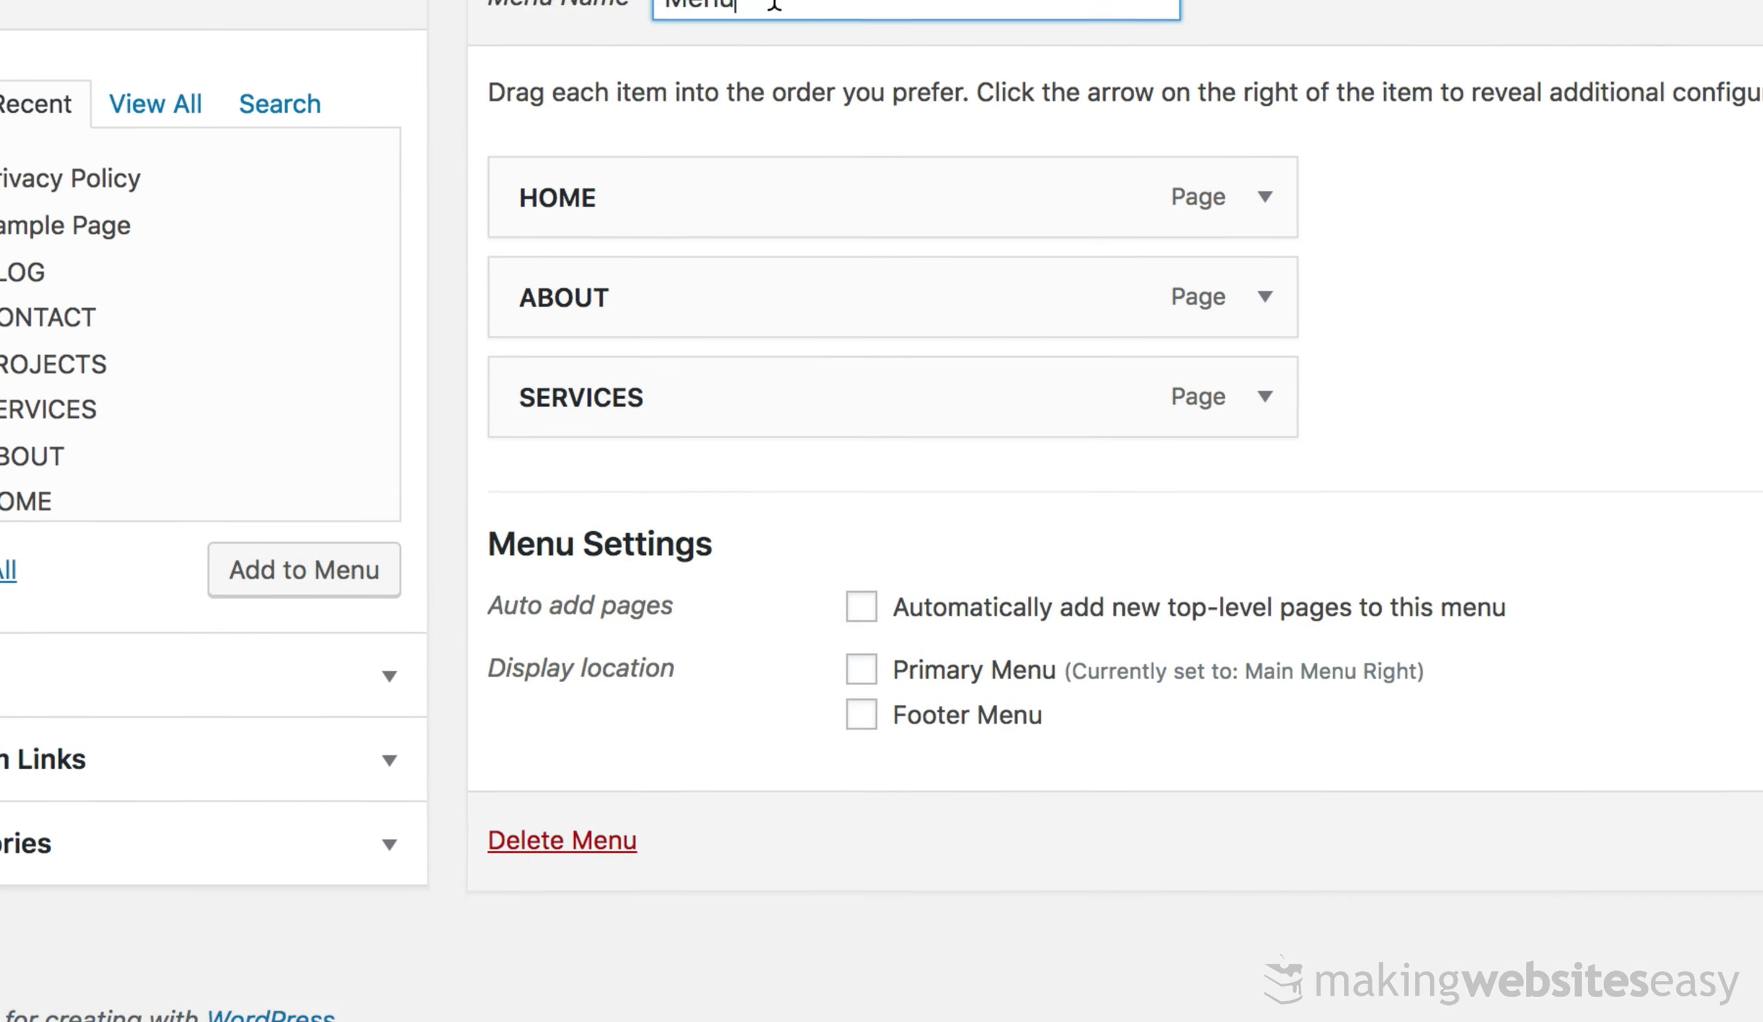
double_click(690, 236)
text(Misn)
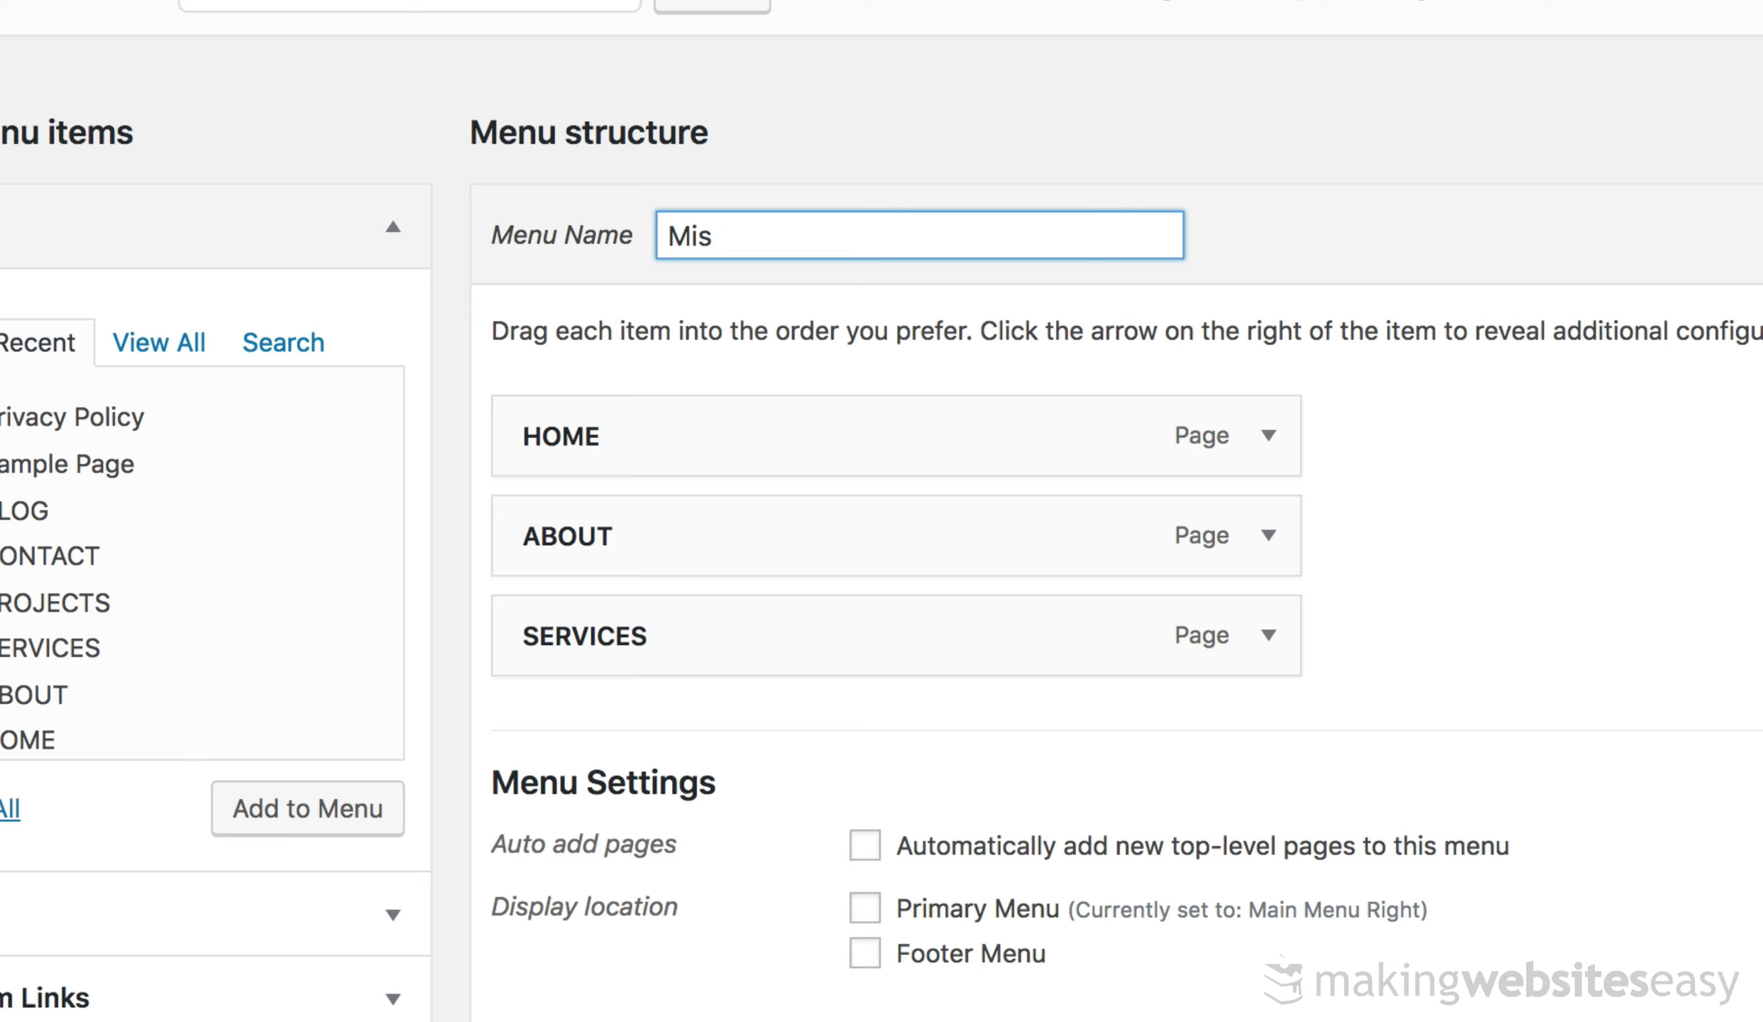
key(BackSpace)
key(BackSpace)
text(a)
key(Down)
key(Return)
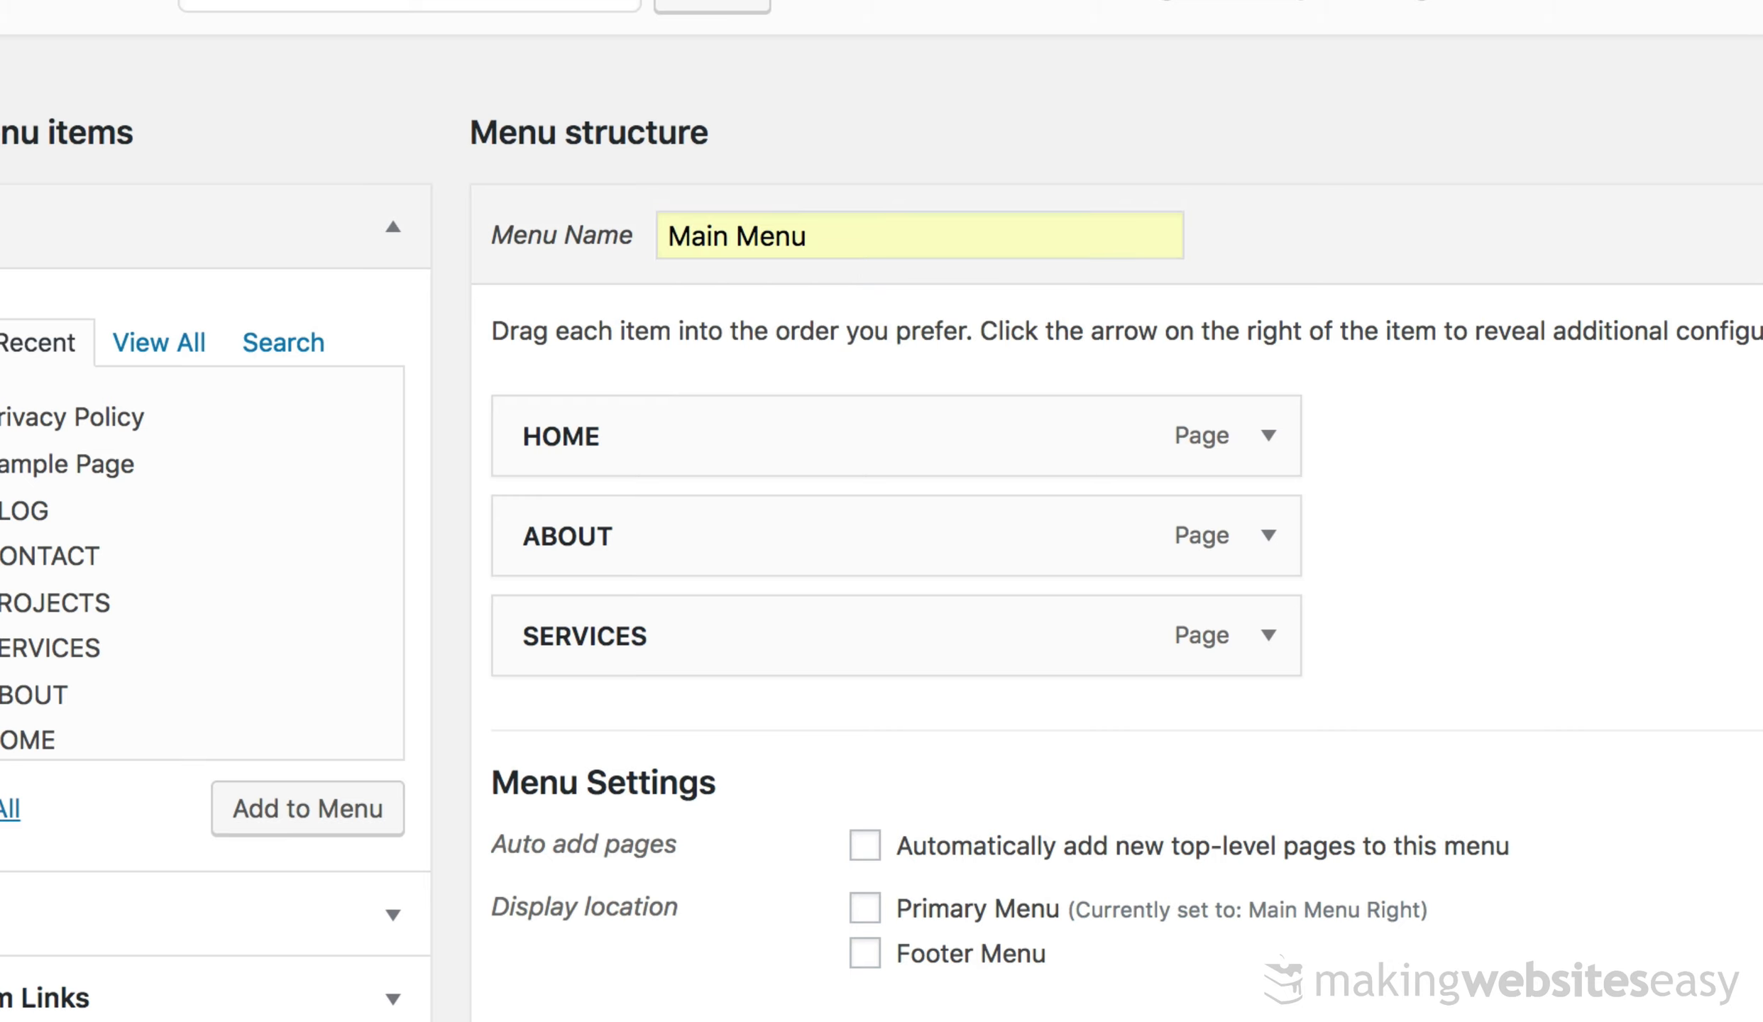
click(846, 244)
text(Left)
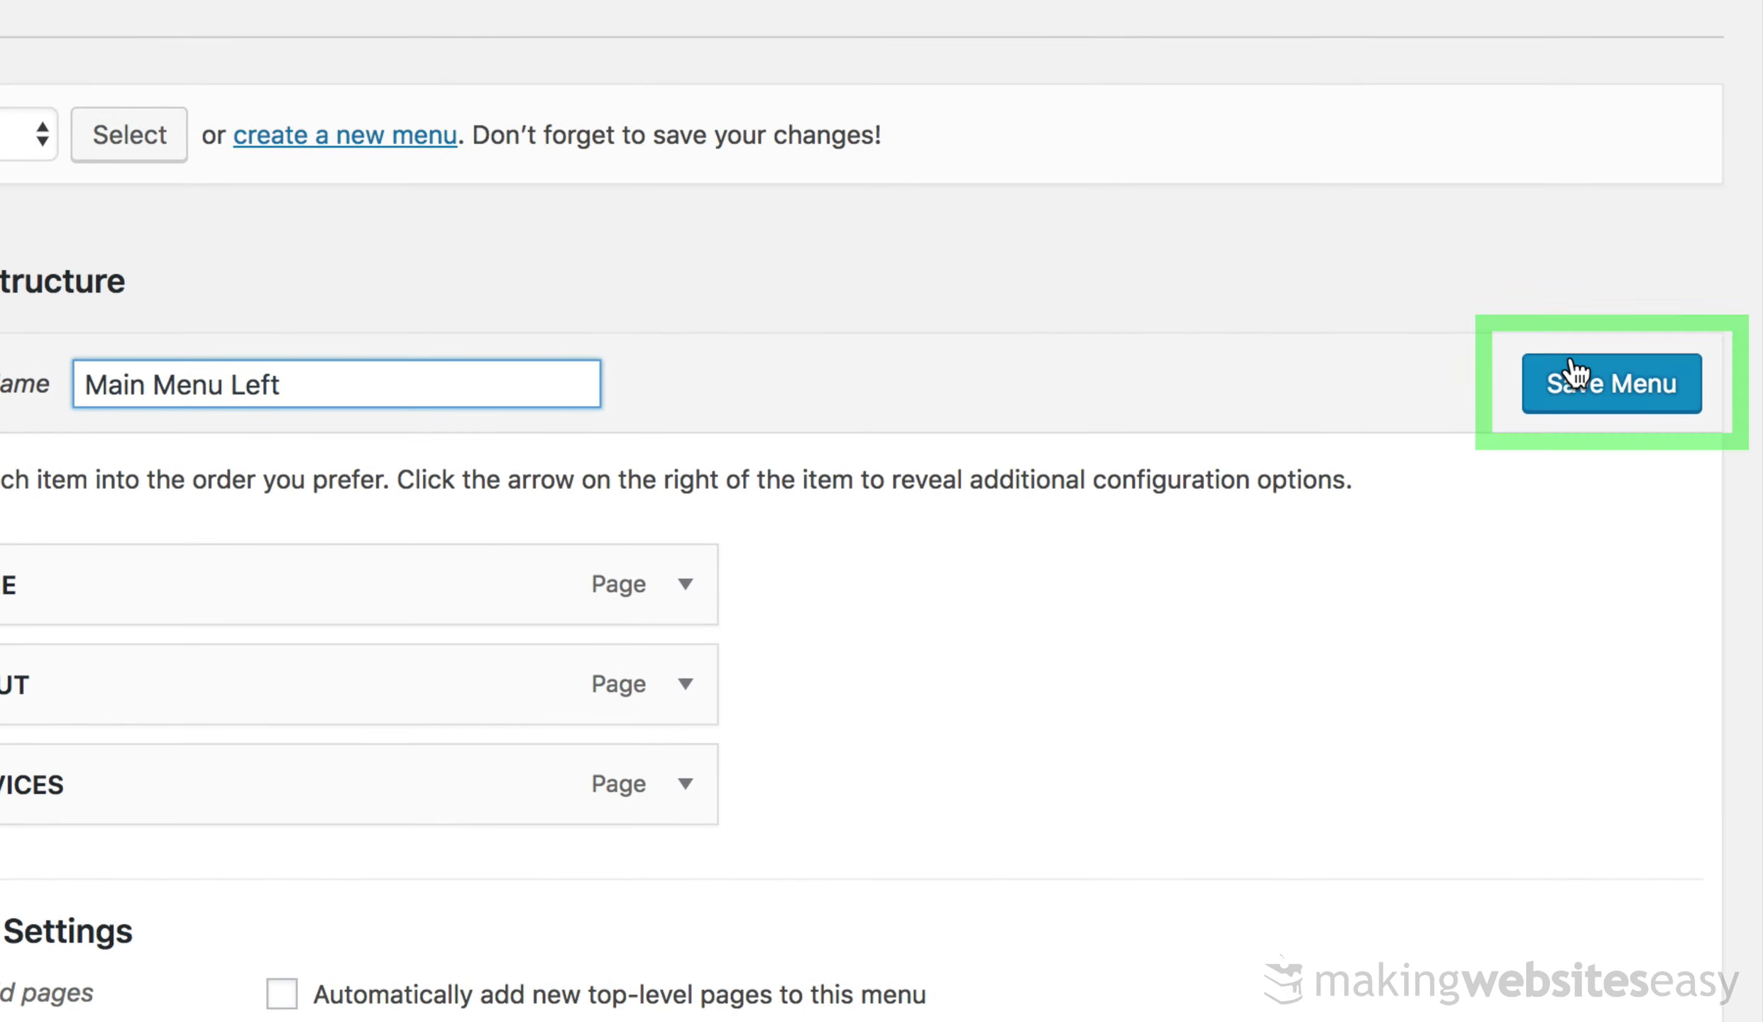
click(1573, 371)
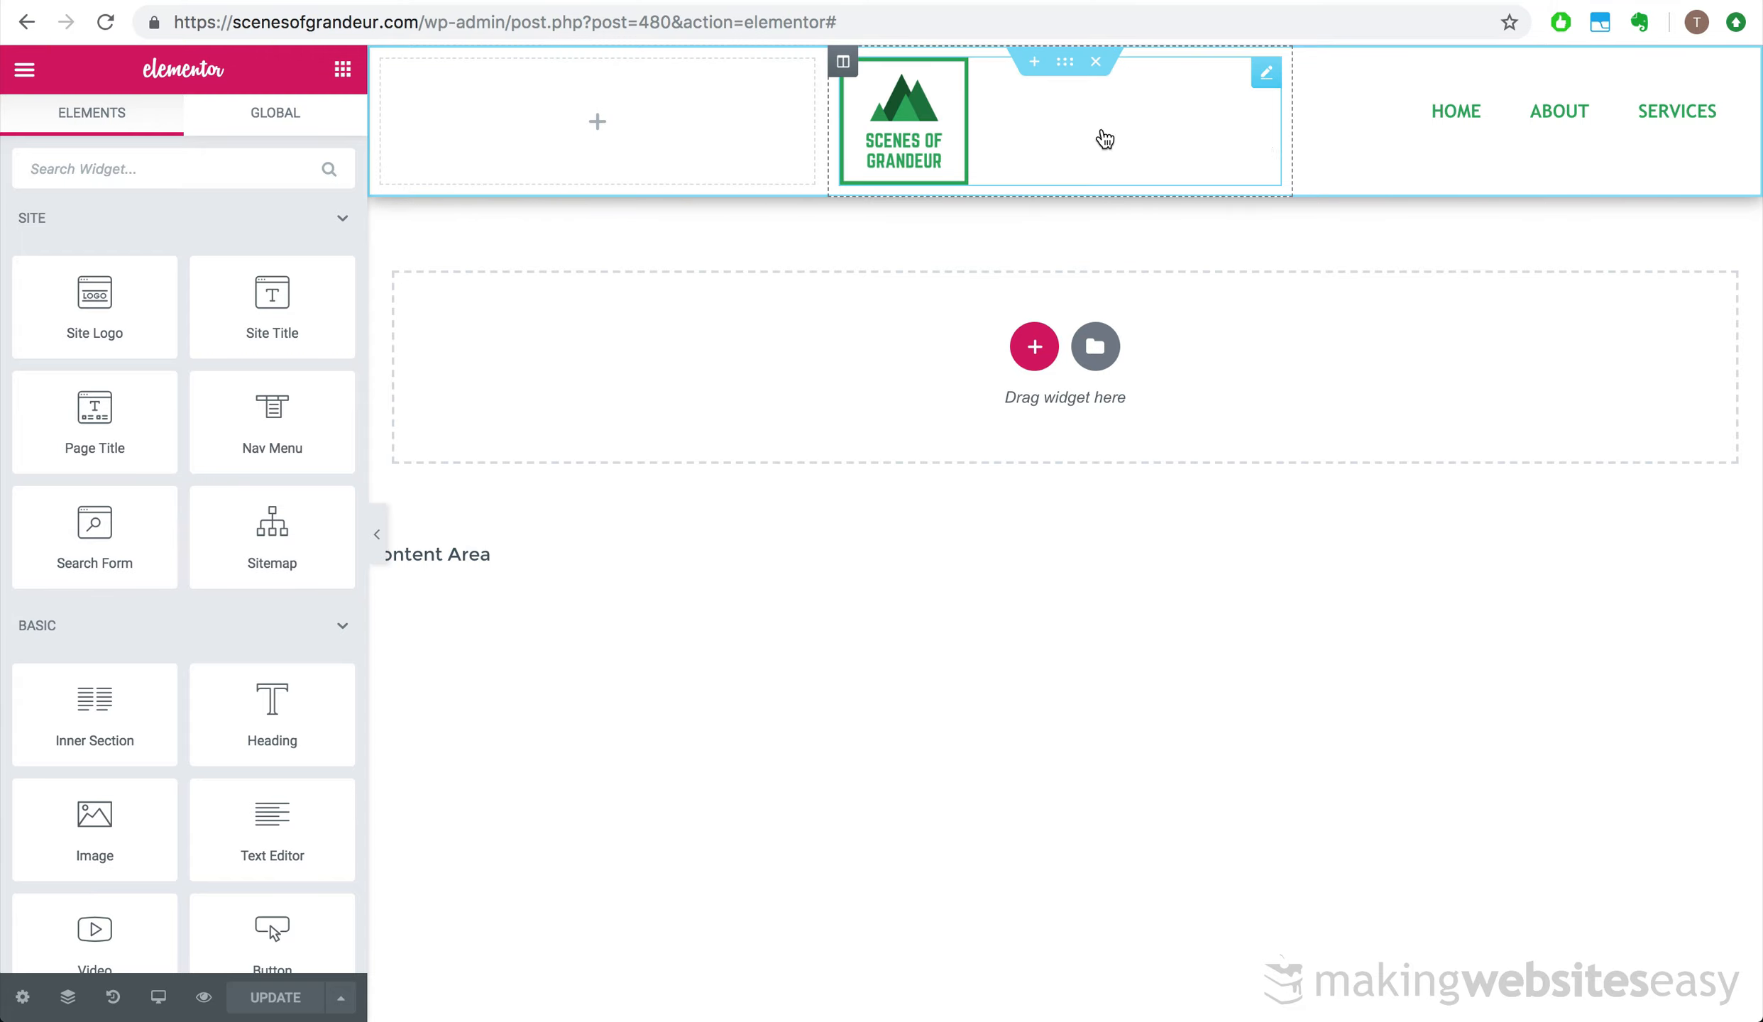
- Duplicate the header's nav menu widget and move one copy into the empty column ahead of the site logo
click(1726, 74)
right_click(1702, 76)
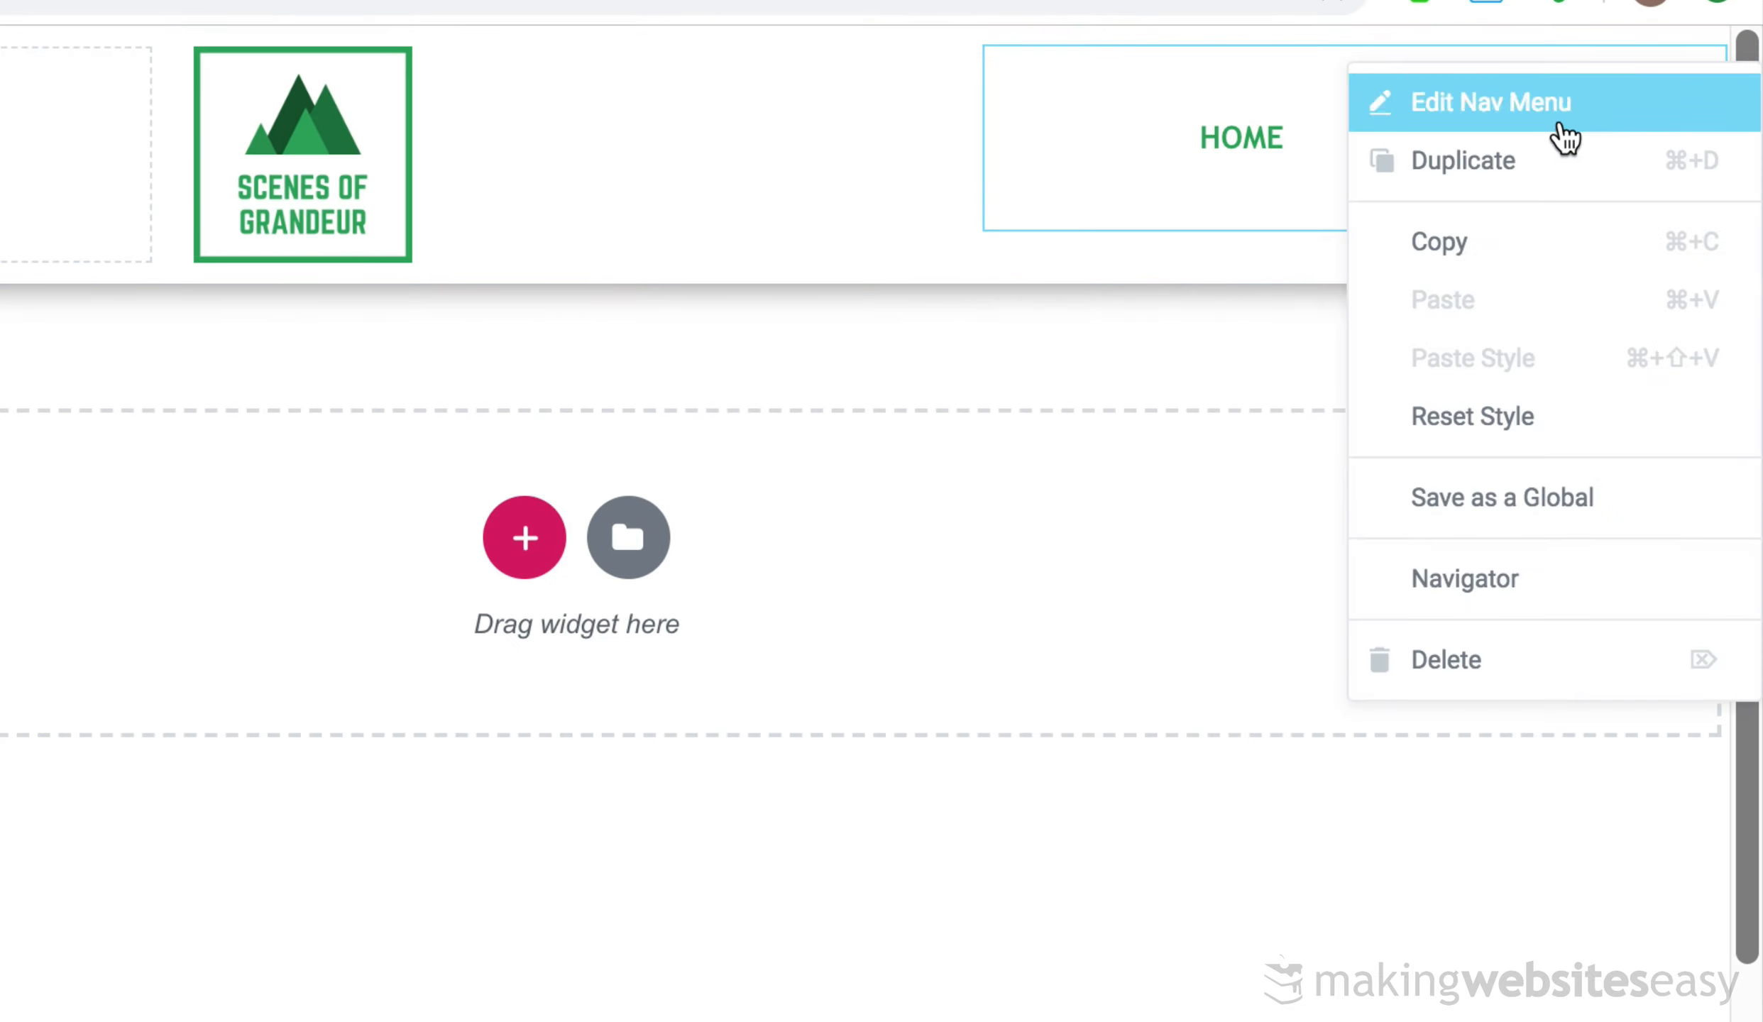
click(1558, 157)
drag(1164, 297, 14, 146)
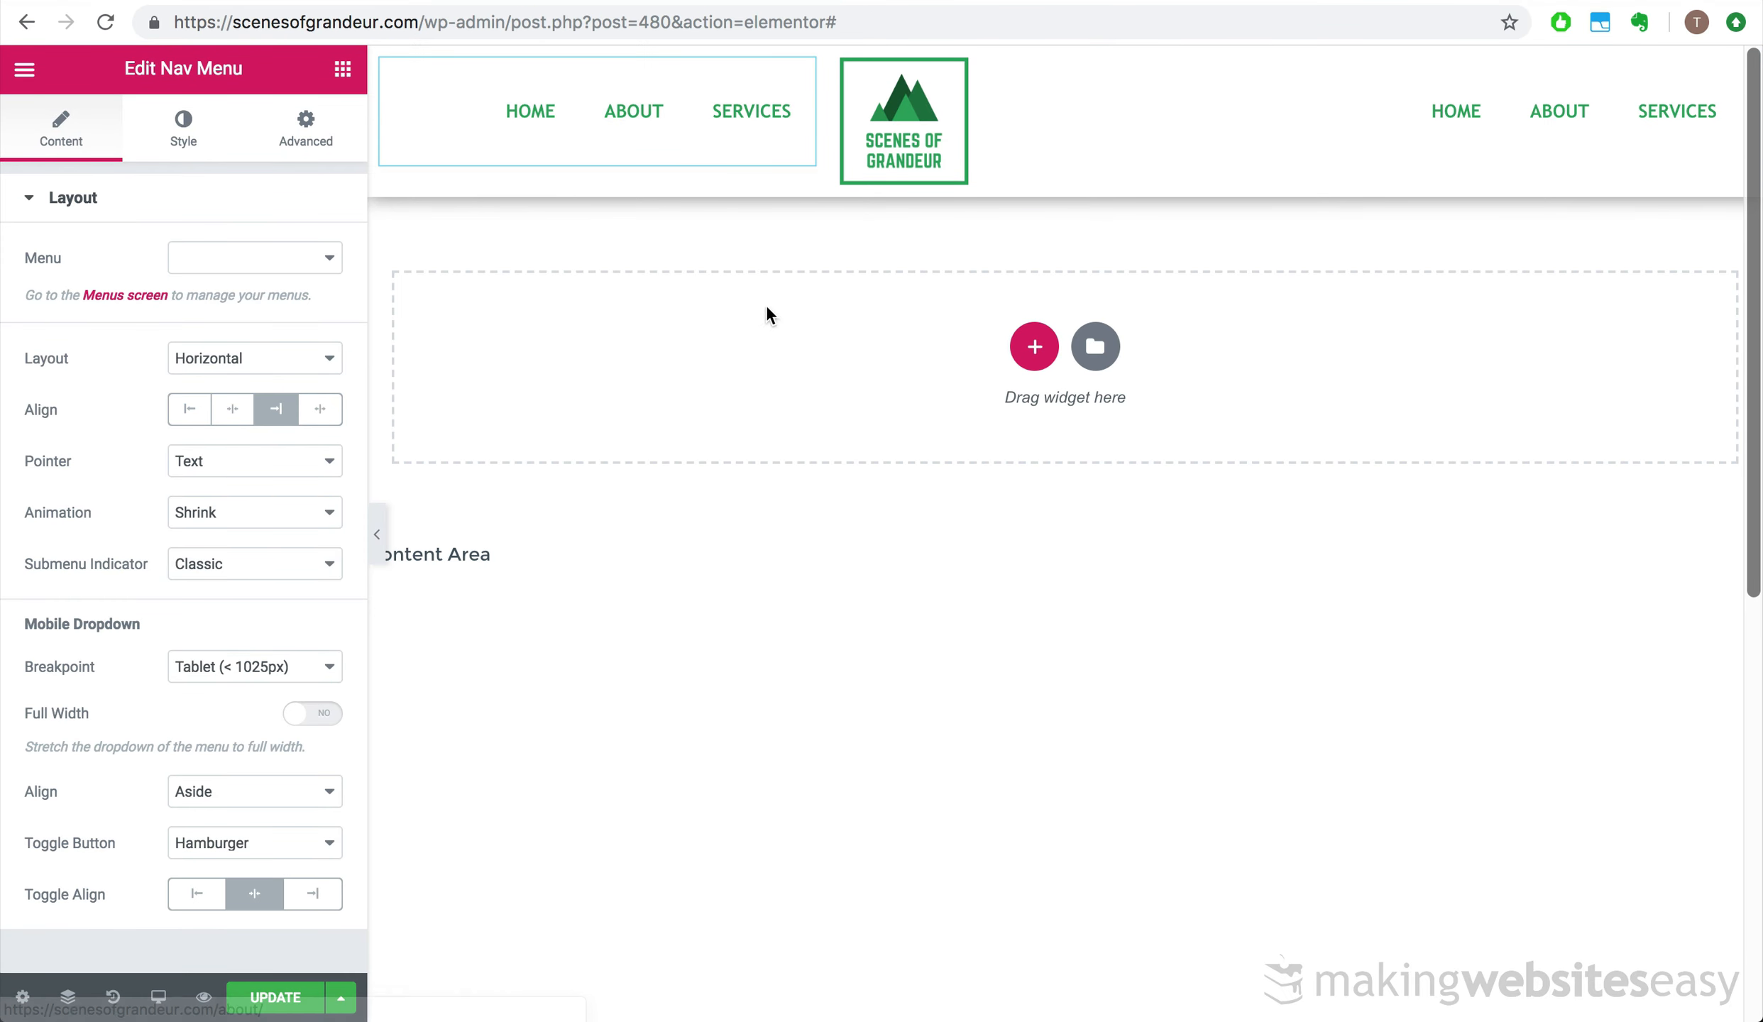
- Set the nav menu after the site logo to Main Menu Right with left alignment, and open the logo widget for editing
click(329, 257)
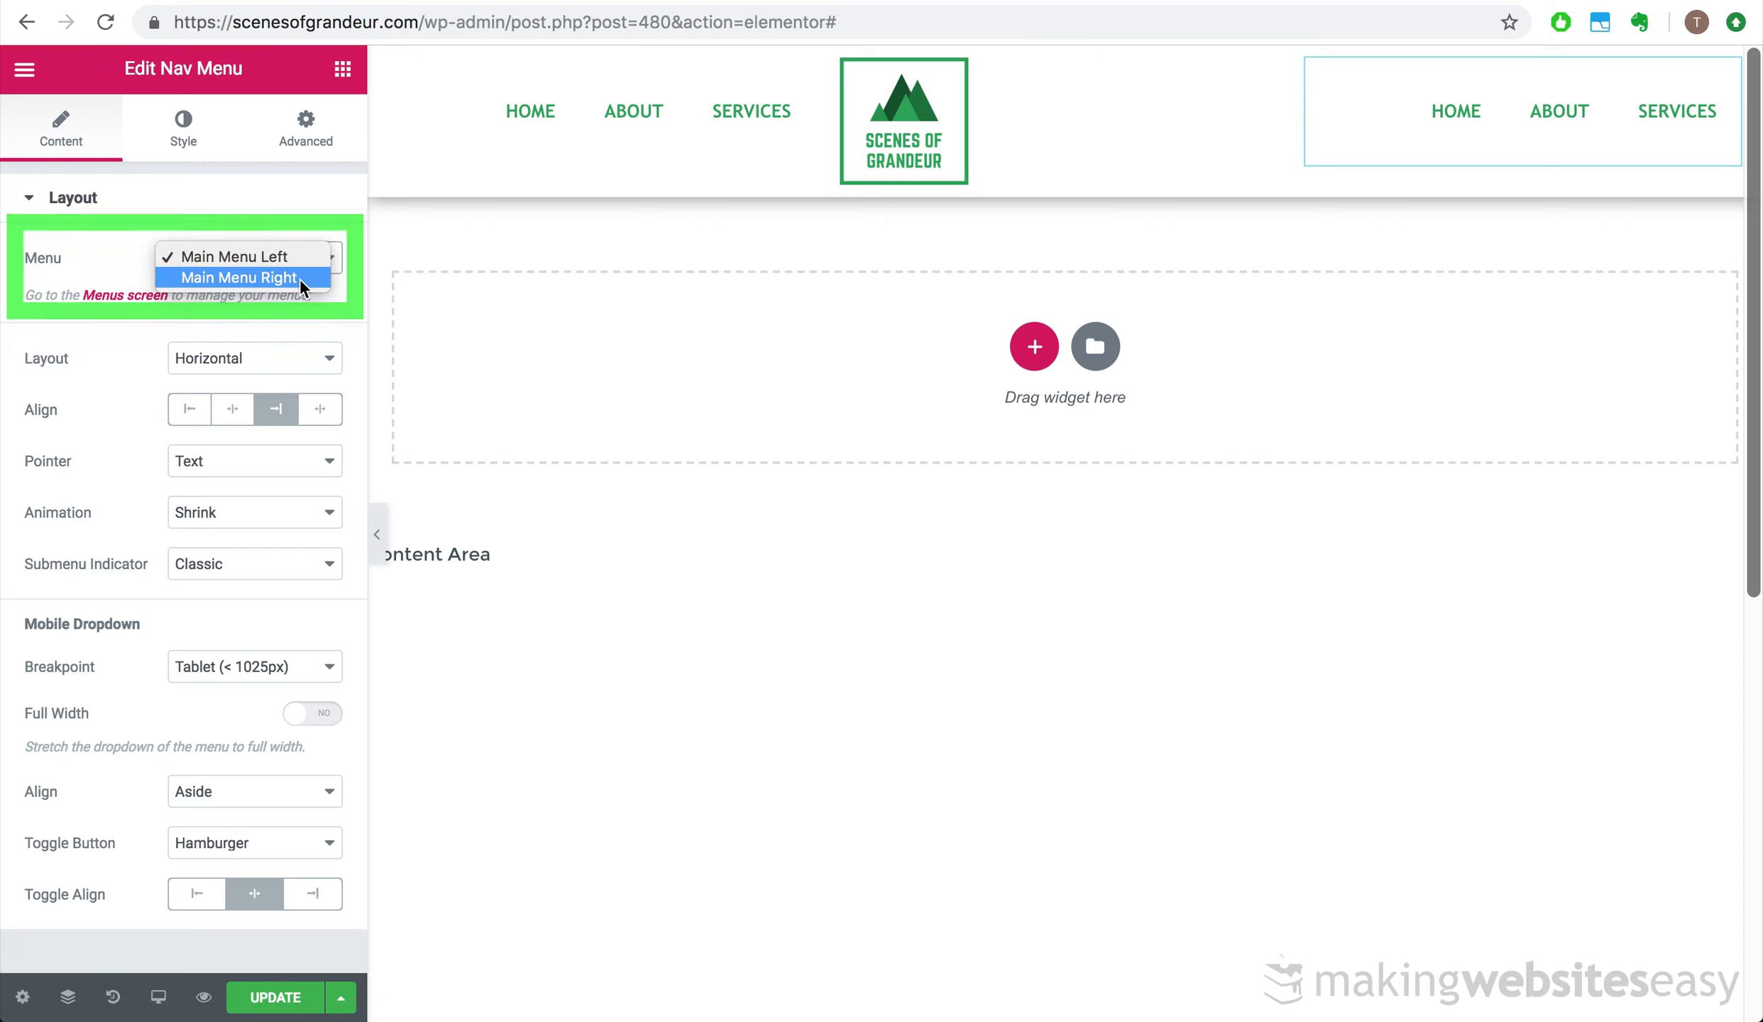
click(298, 276)
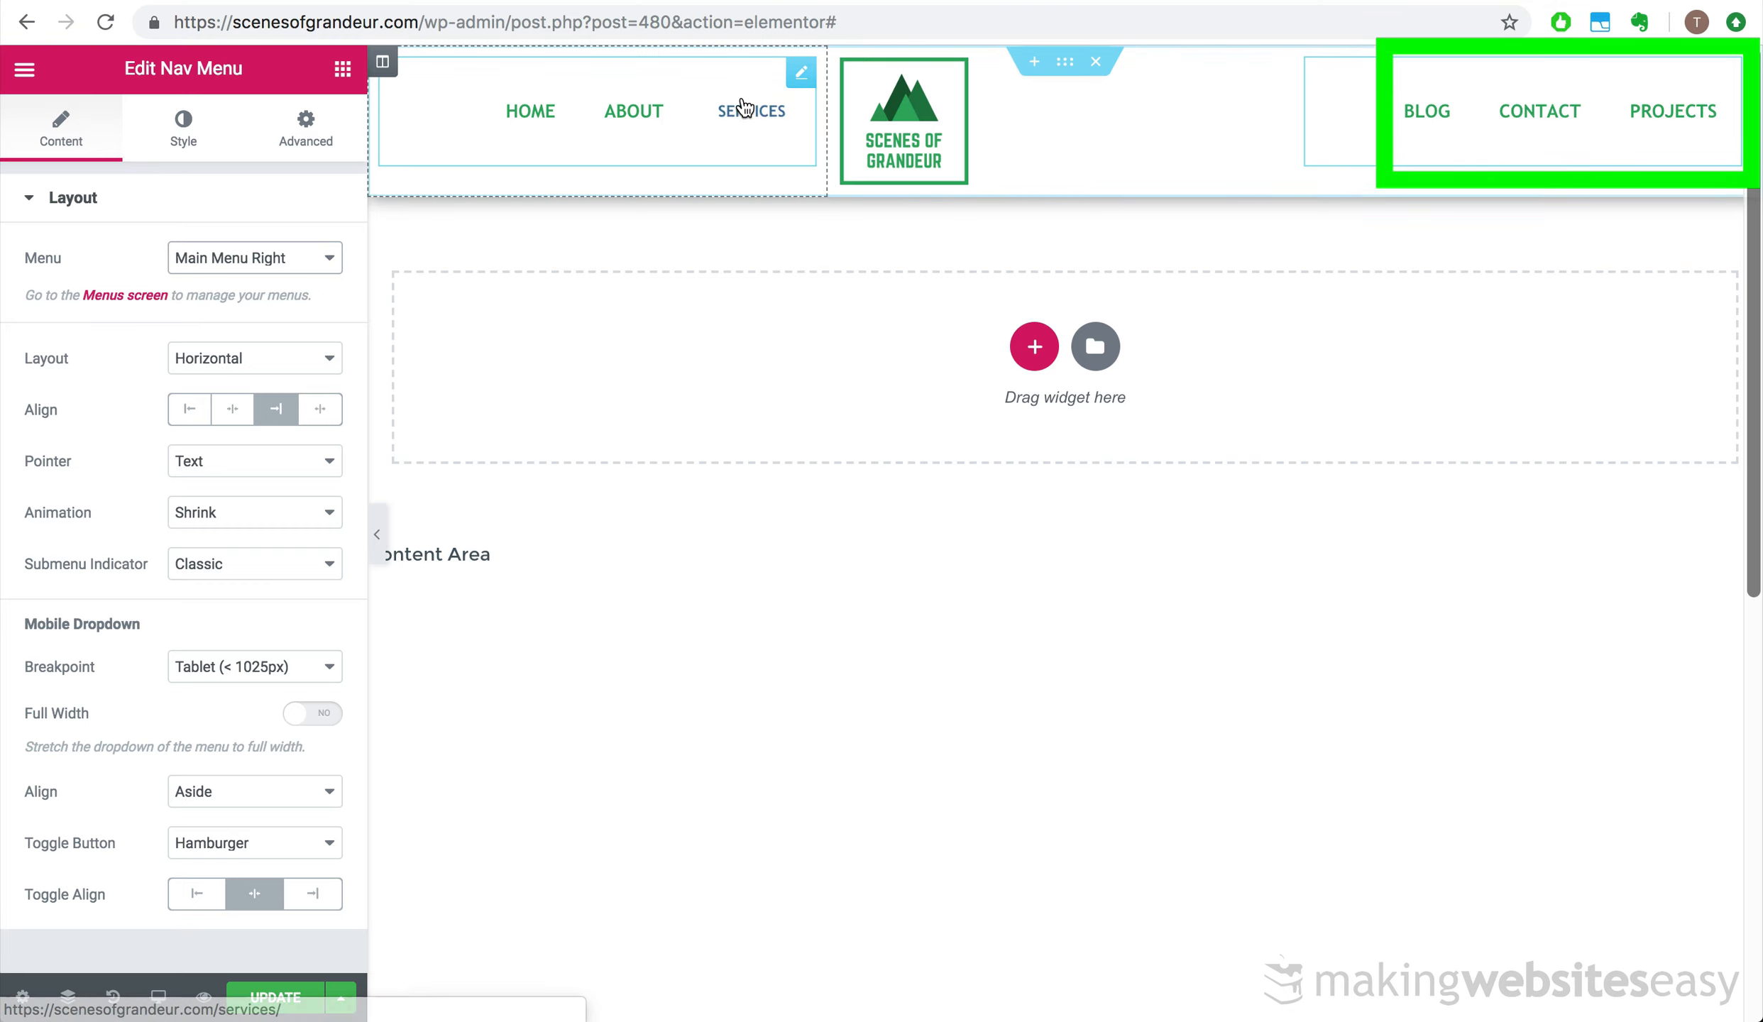
click(802, 72)
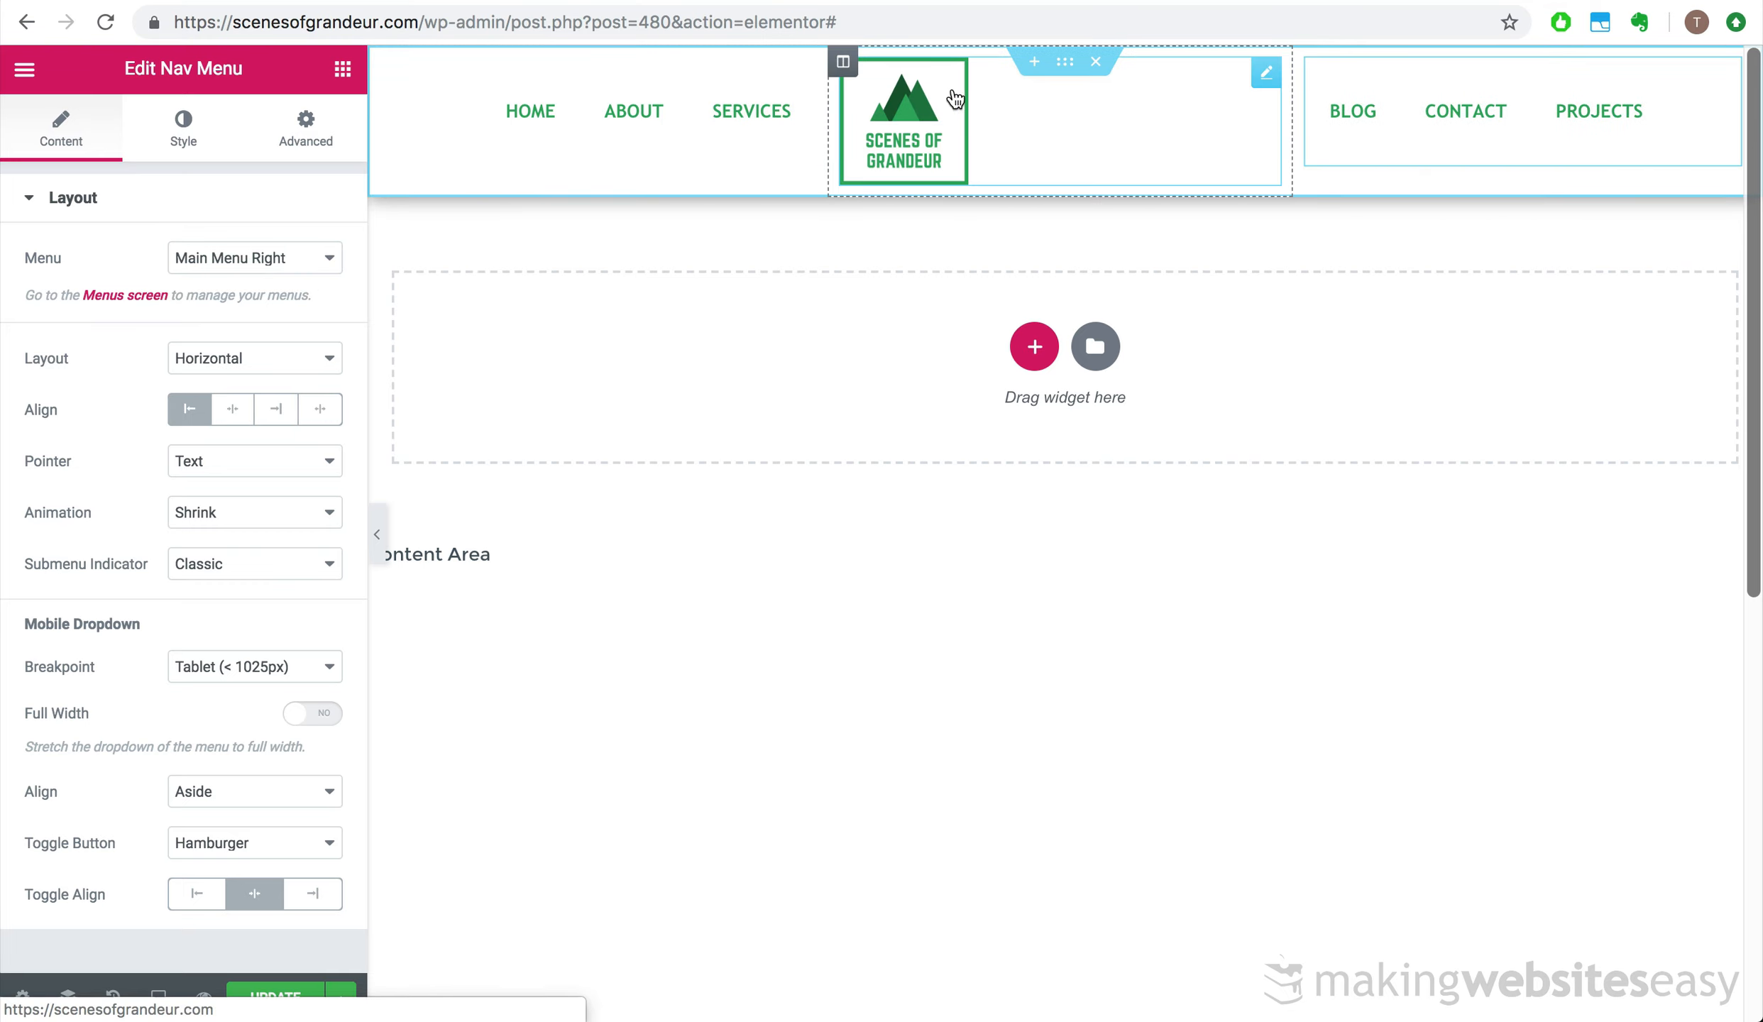
click(953, 103)
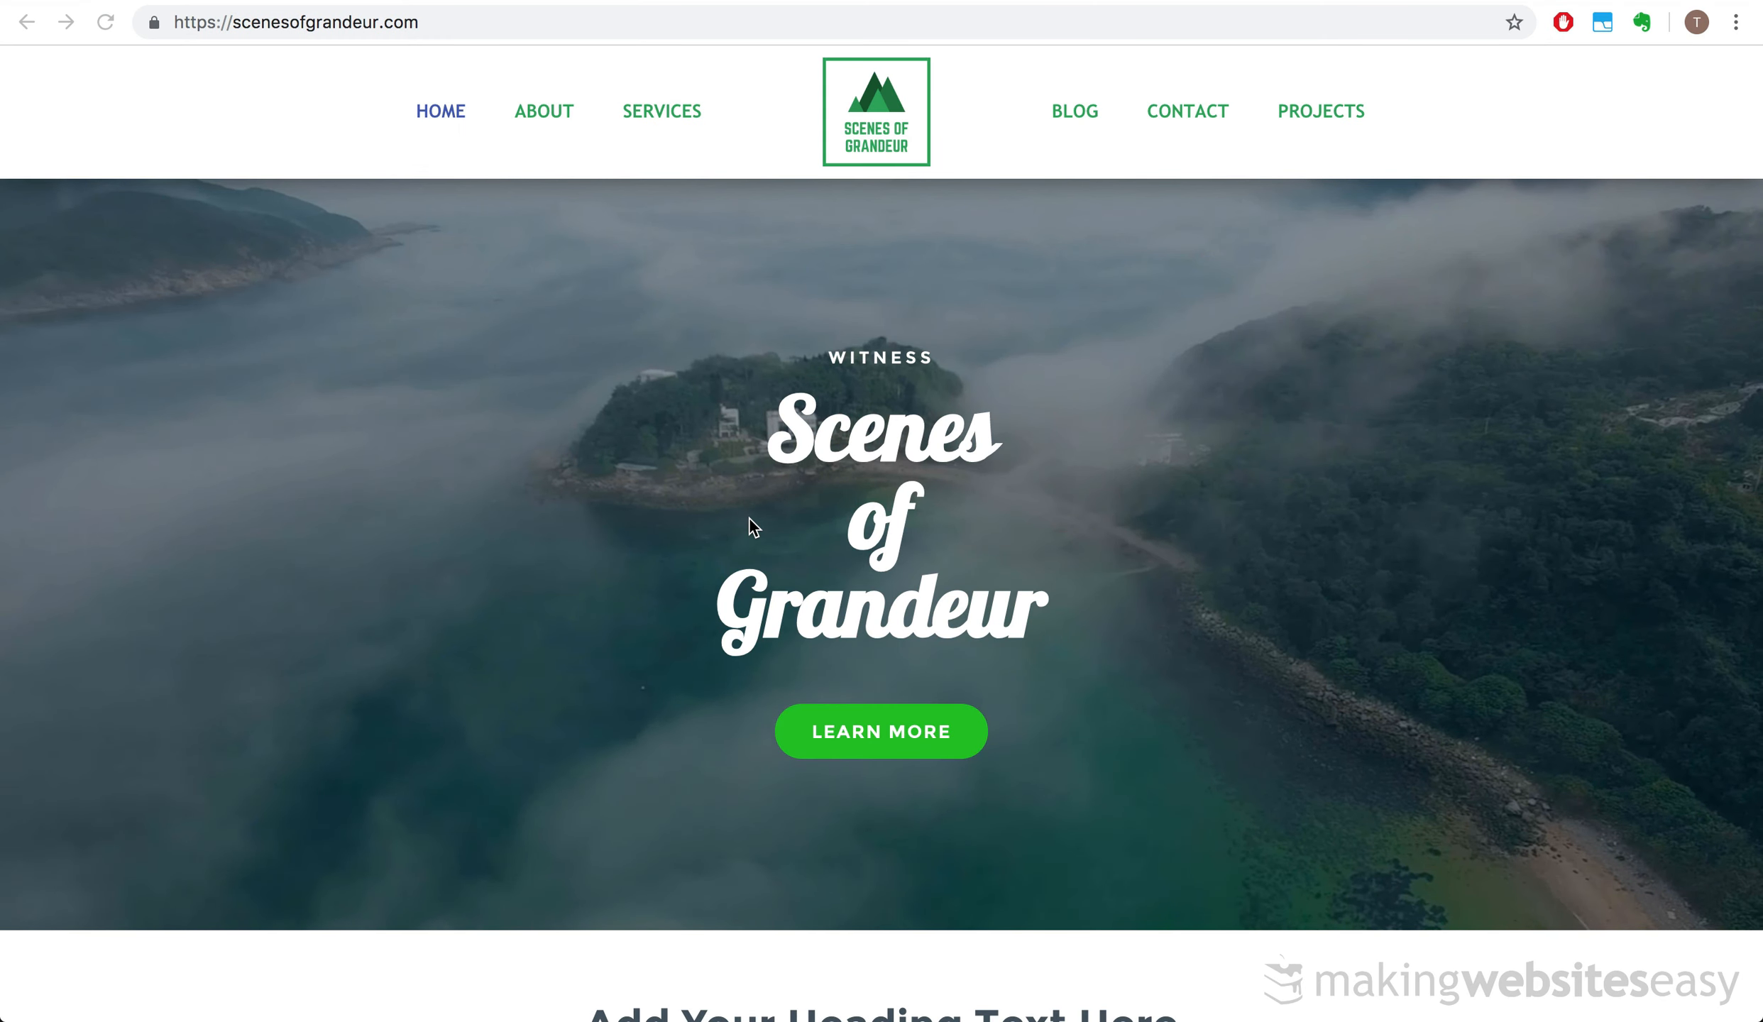
- Review the live home page down to its footer, checking how the split header behaves over the content
scroll(750, 520, down, 10)
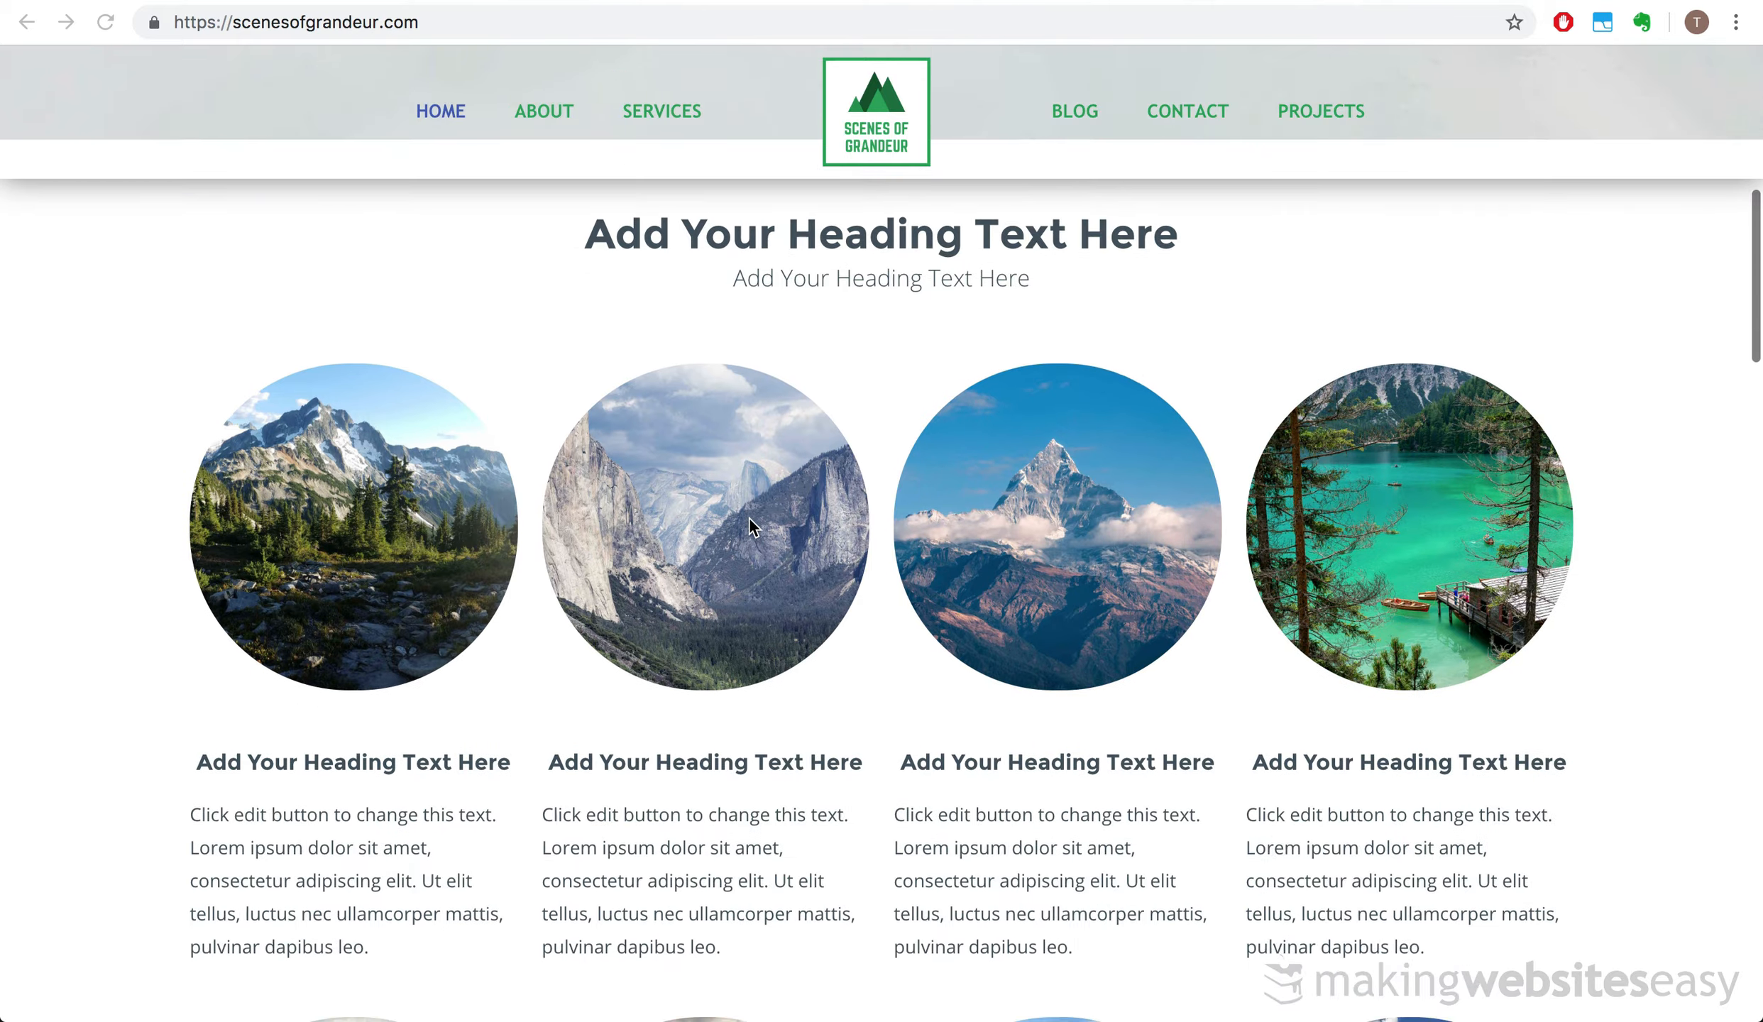
scroll(751, 525, down, 15)
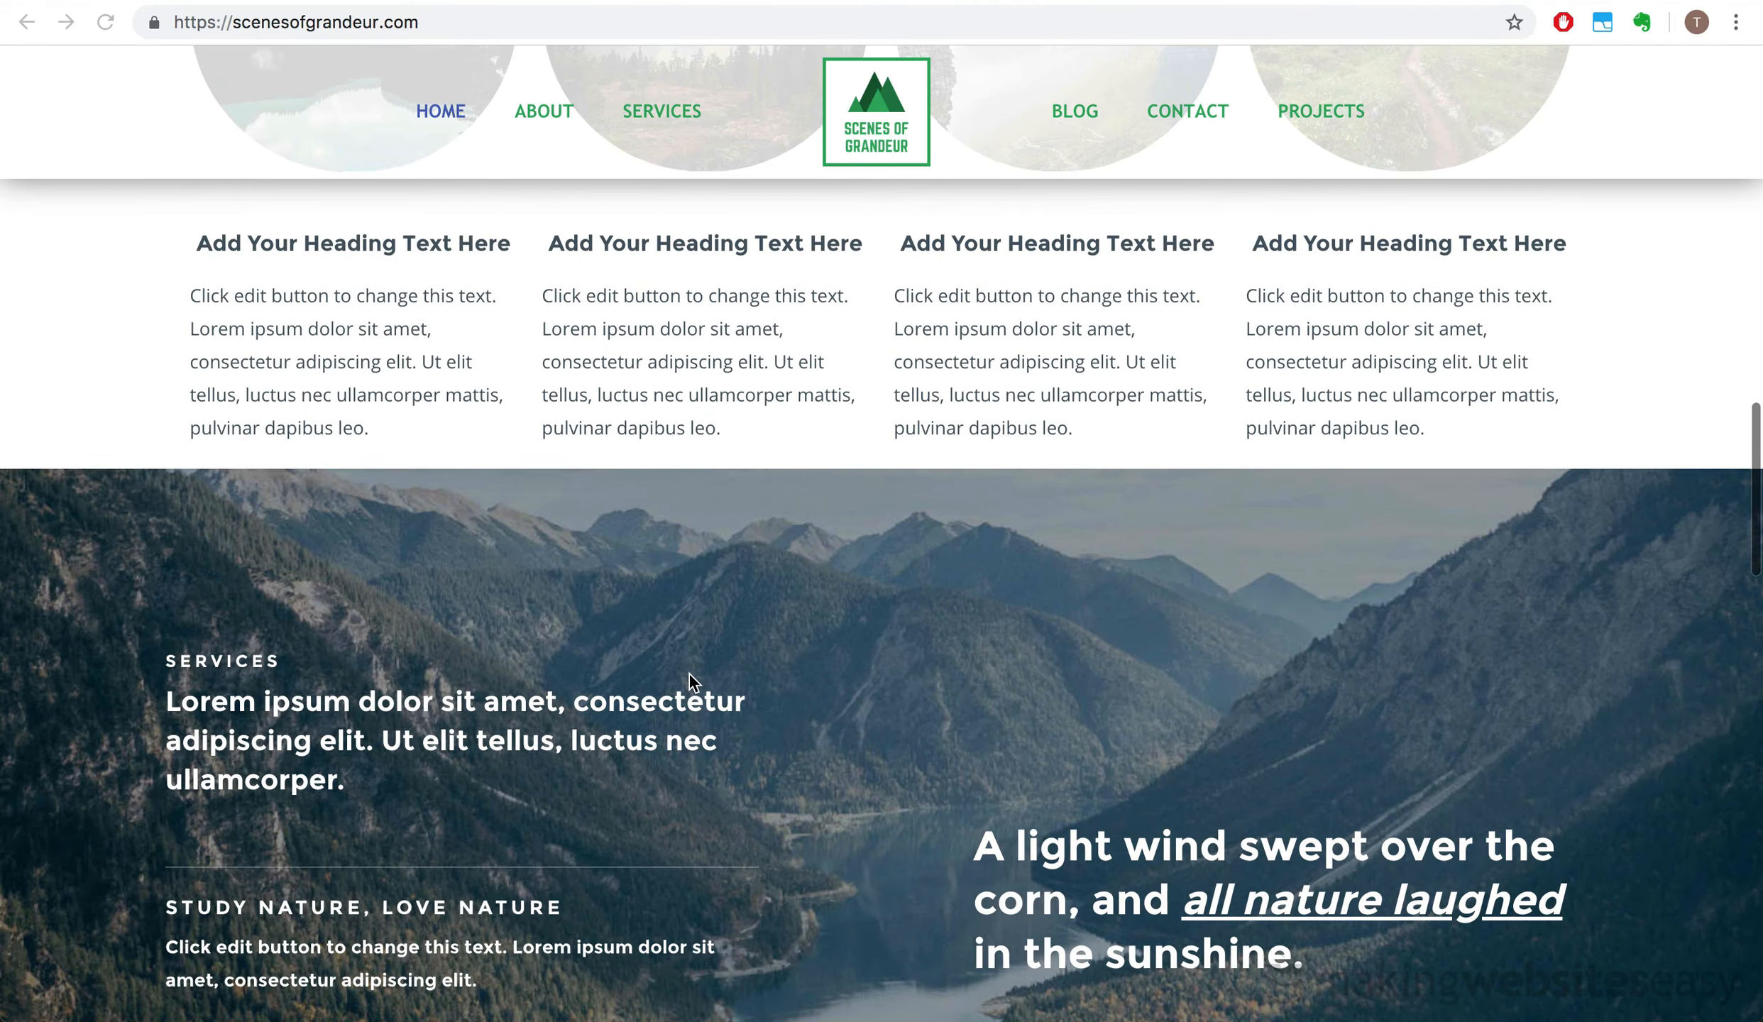
scroll(690, 676, down, 15)
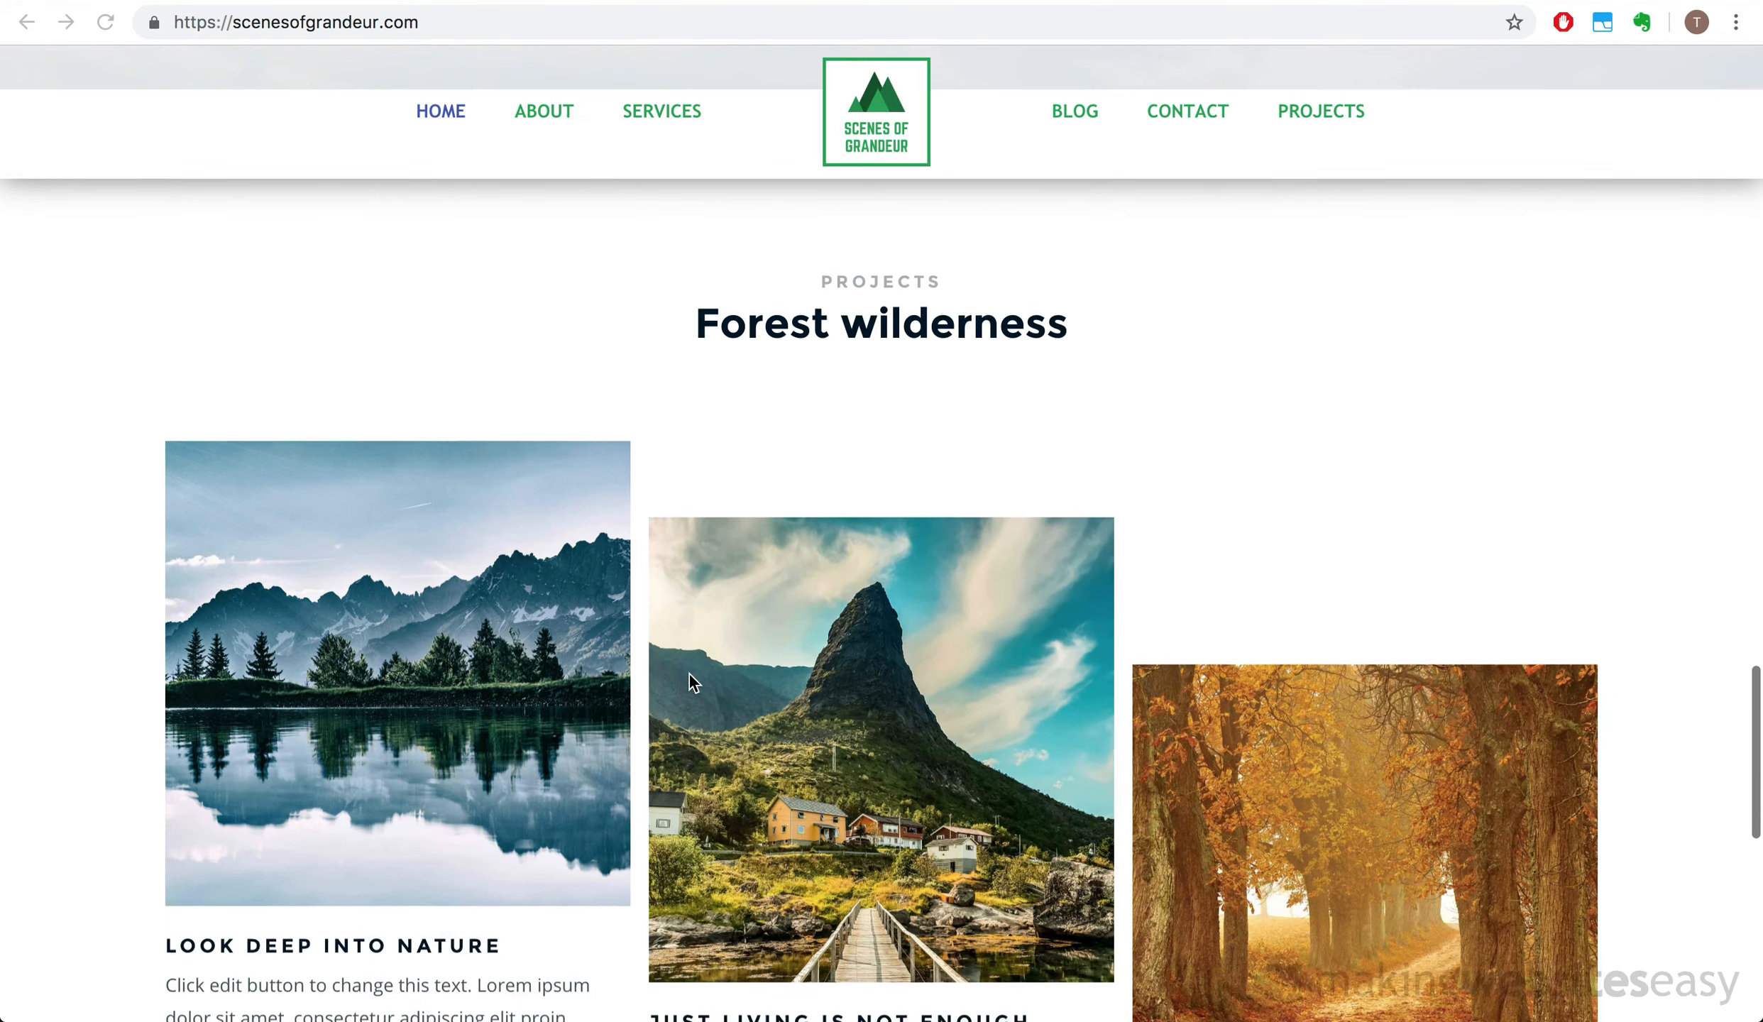
scroll(689, 675, down, 15)
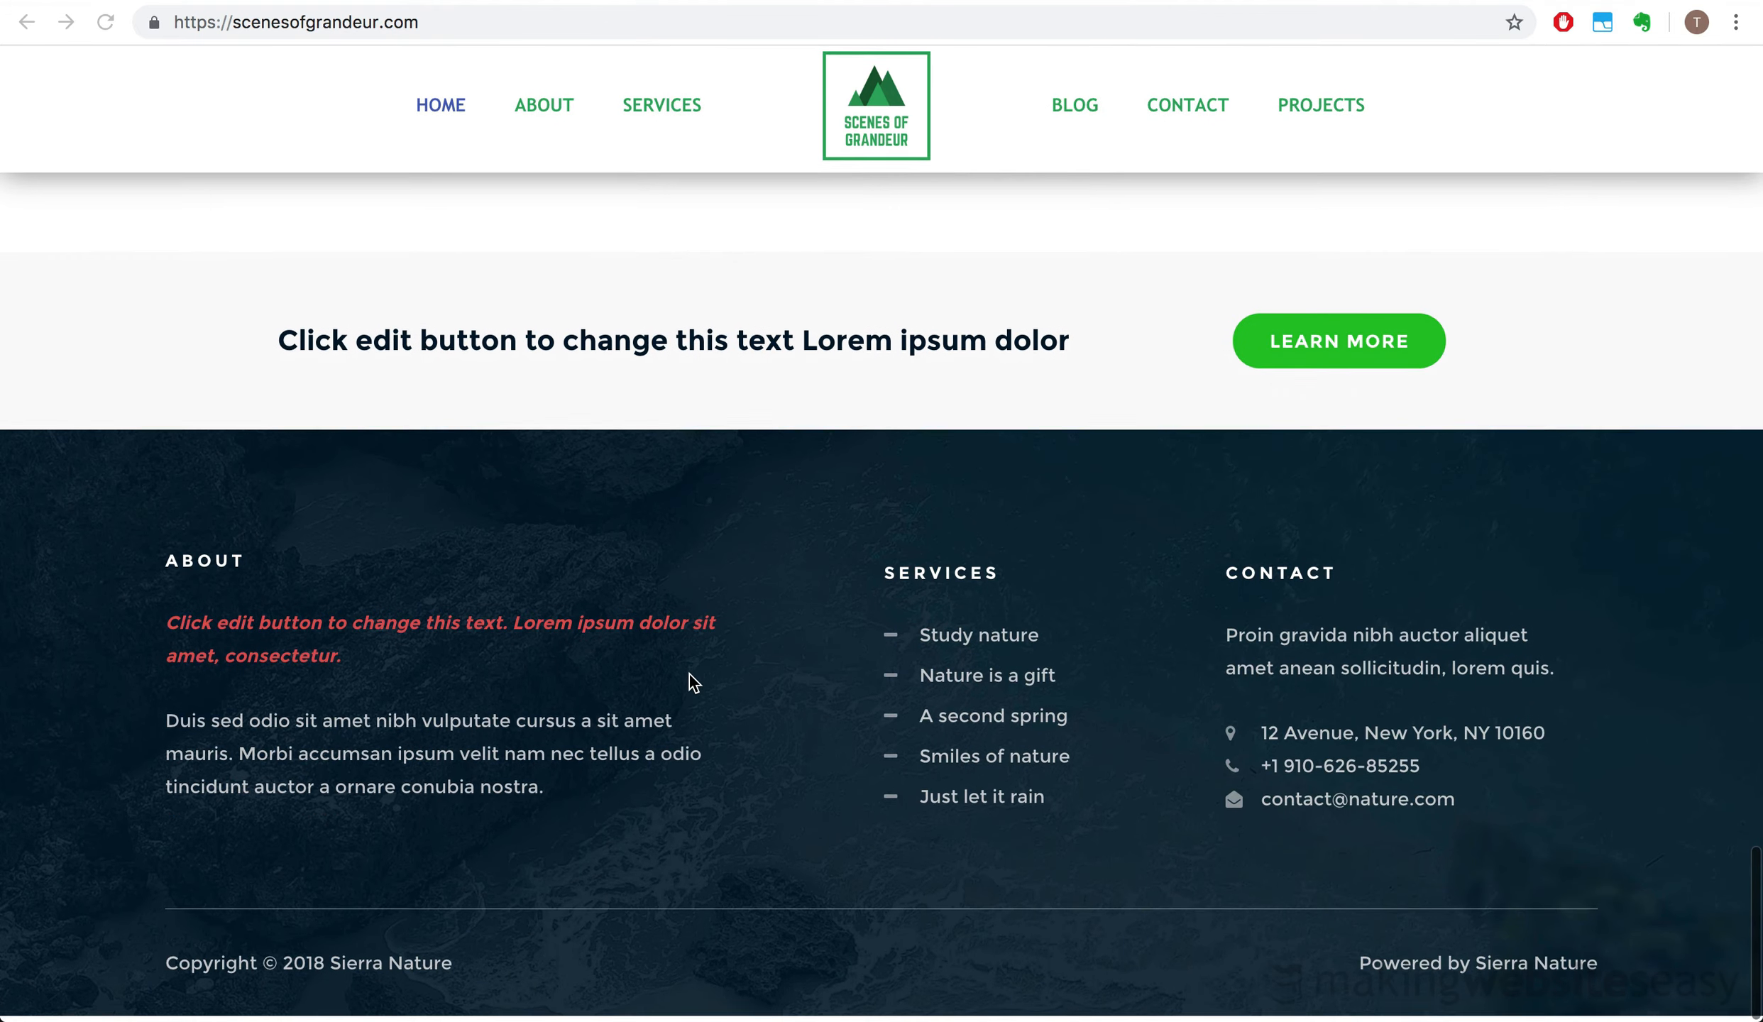